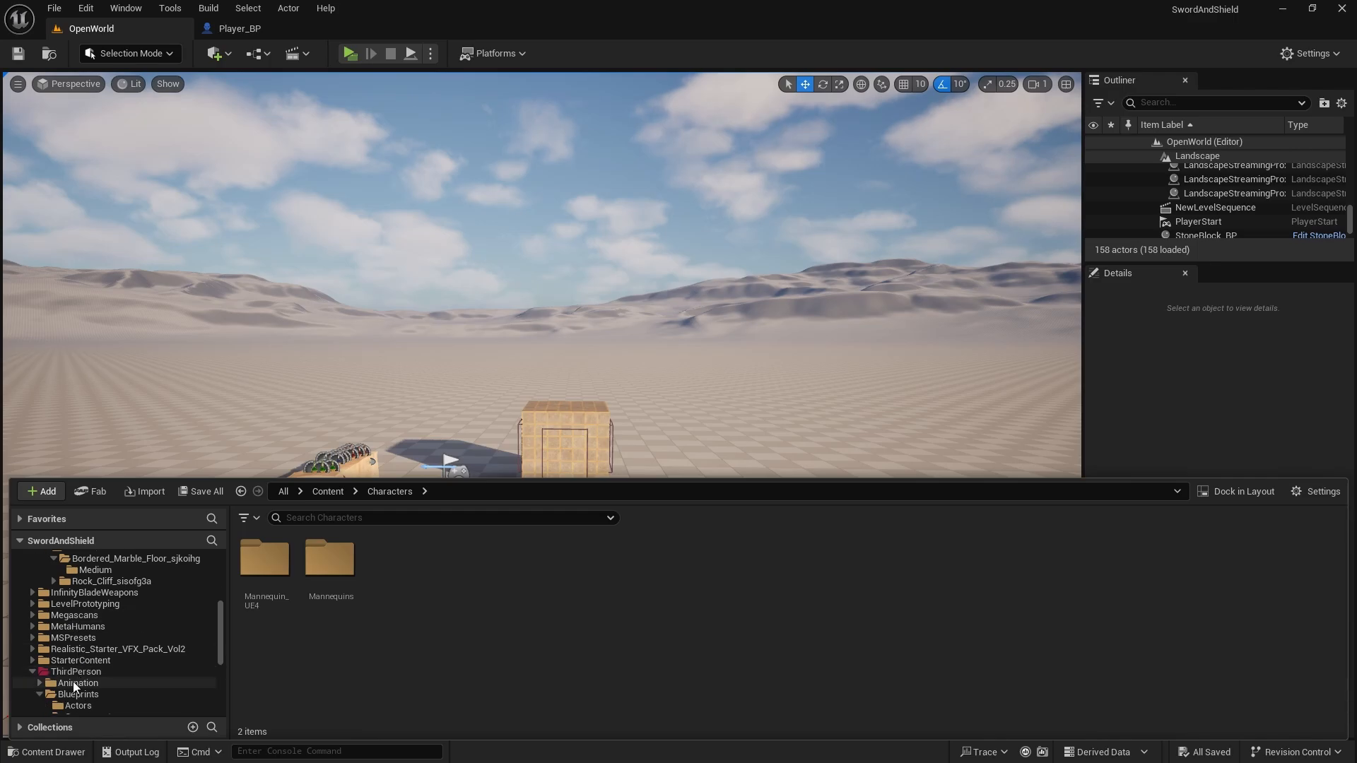
Place a Ledge_BP actor from the ThirdPerson Blueprints Actors folder in the level near the large tiled block
double_click(245, 571)
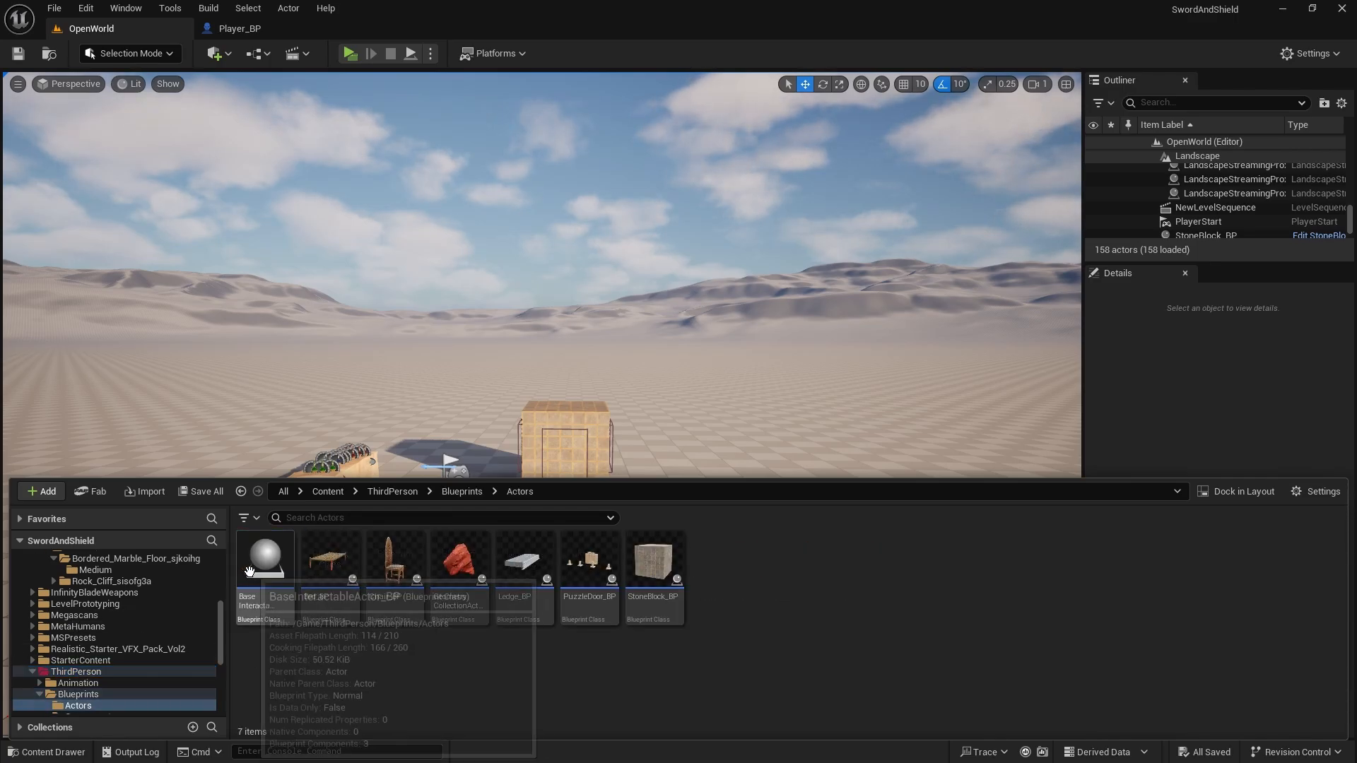
left_click_drag(545, 601, 717, 487)
key("w")
right_click_drag(764, 519, 841, 601)
key("s")
Rotate the placed ledge about -90° around Z and raise it to a Z location of about 164
key("e")
left_click_drag(620, 484, 653, 504)
key("w")
left_click_drag(611, 412, 626, 294)
key("w")
right_click_drag(638, 316, 636, 300)
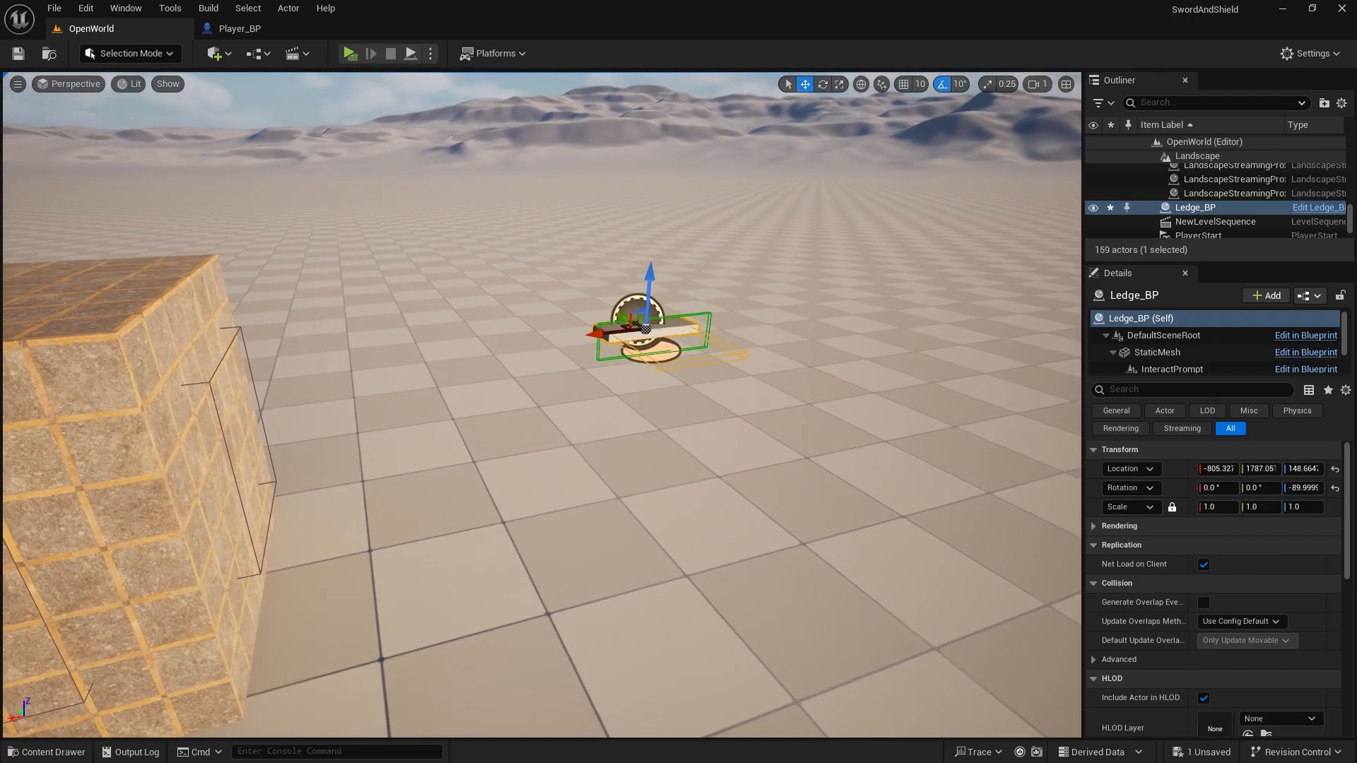
left_click_drag(654, 282, 656, 259)
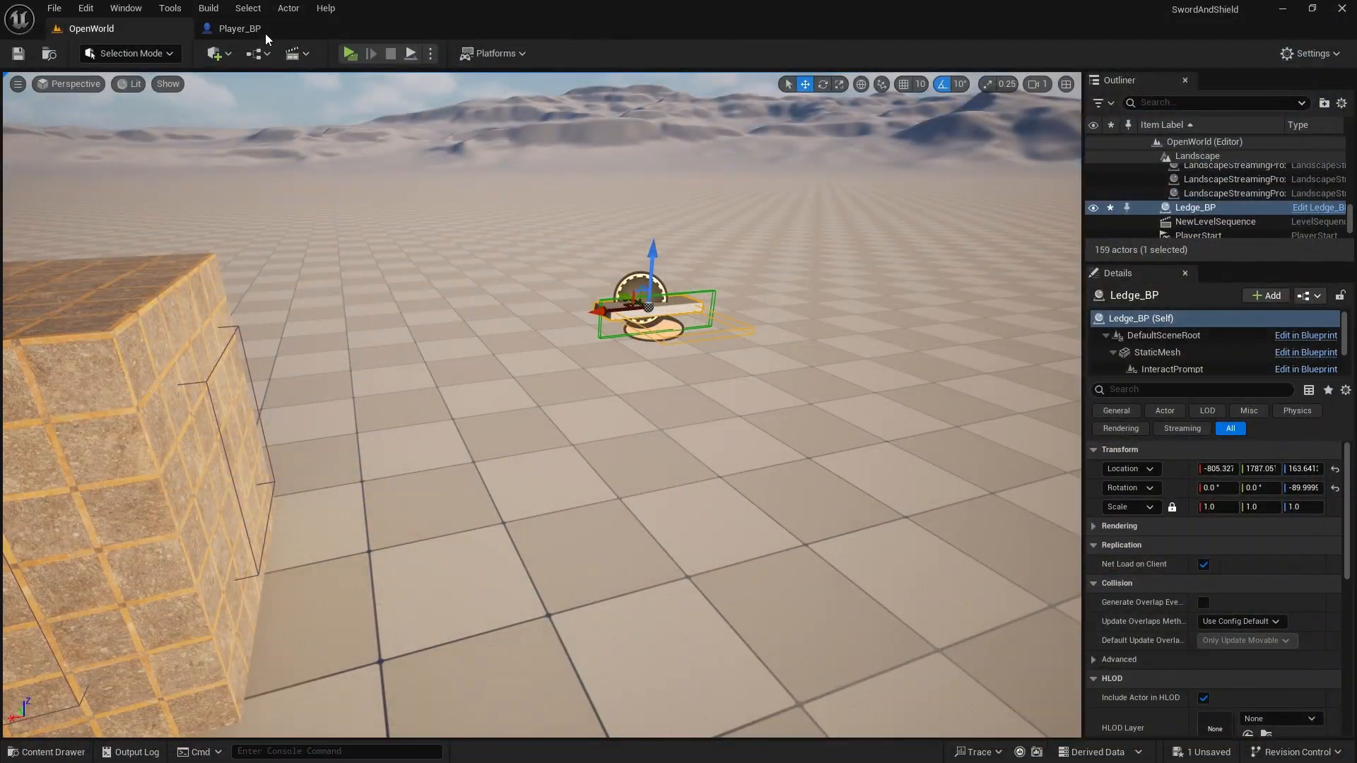
Open the Ledge_BP blueprint, disable Hidden in Game for its StaticMesh component, and compile
left_click(265, 33)
key("ctrl+space")
double_click(529, 569)
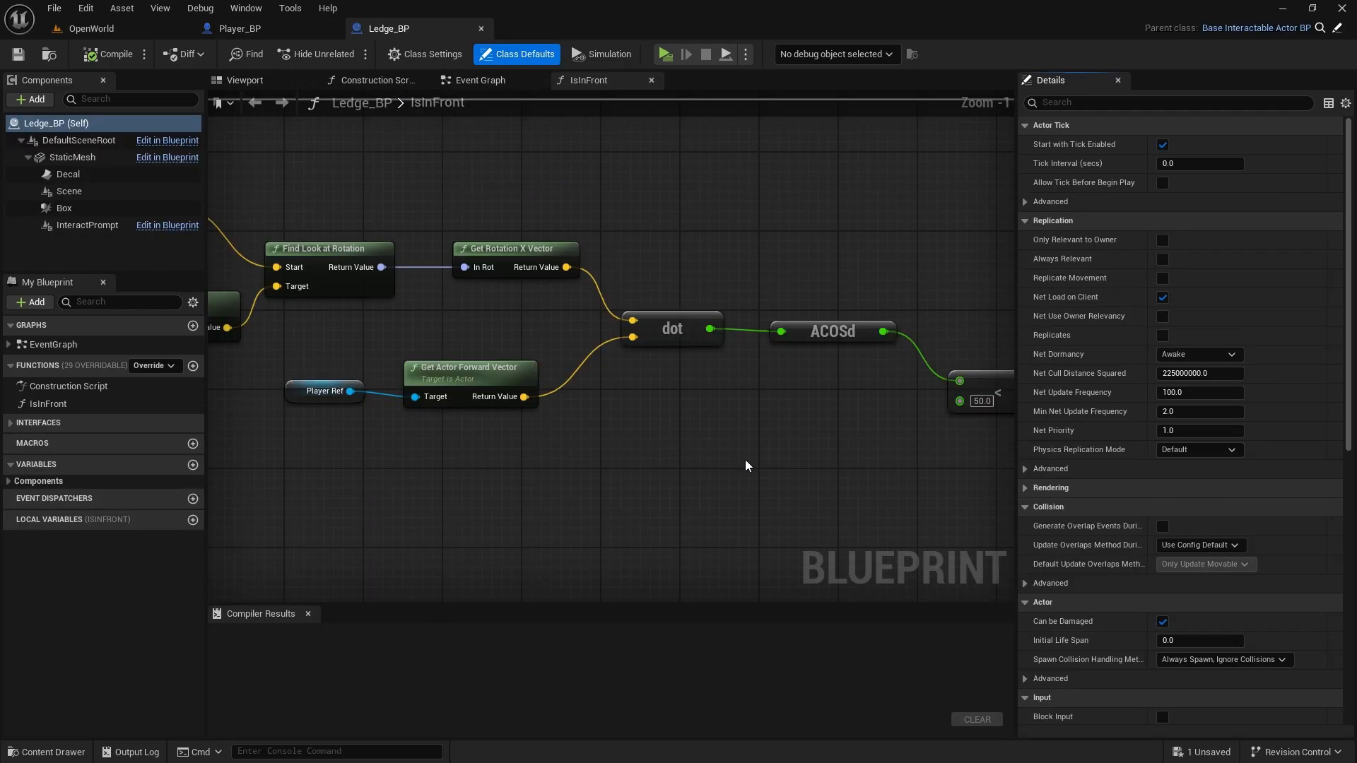
left_click(72, 157)
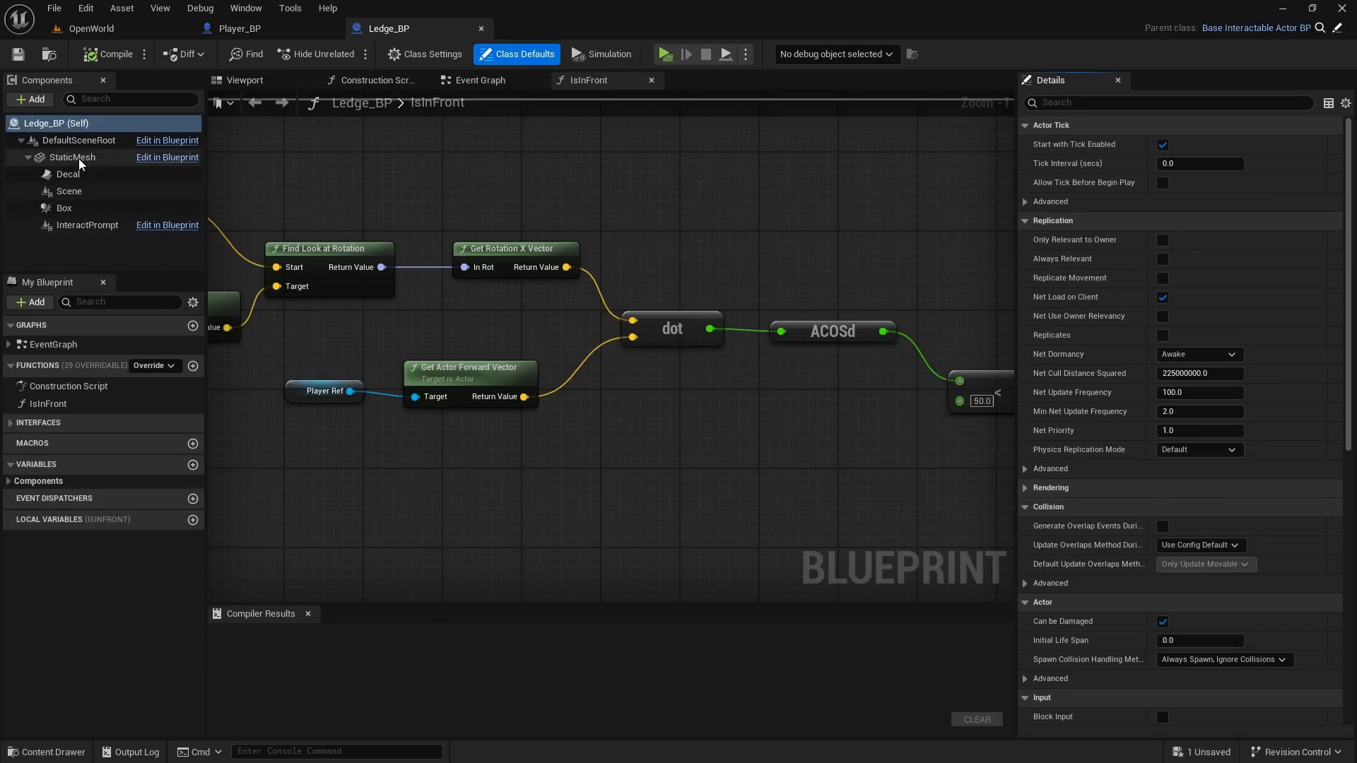
left_click(1080, 102)
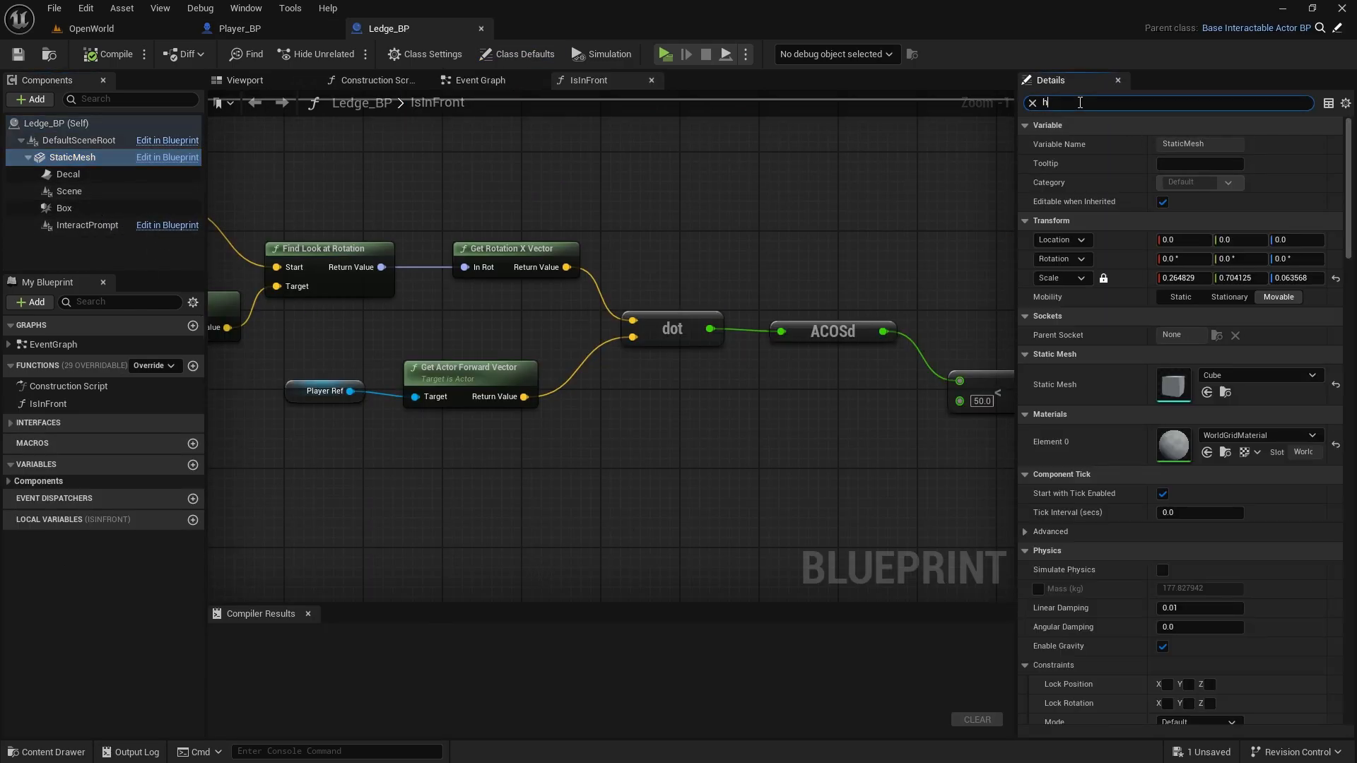
type("hidd")
left_click(1166, 278)
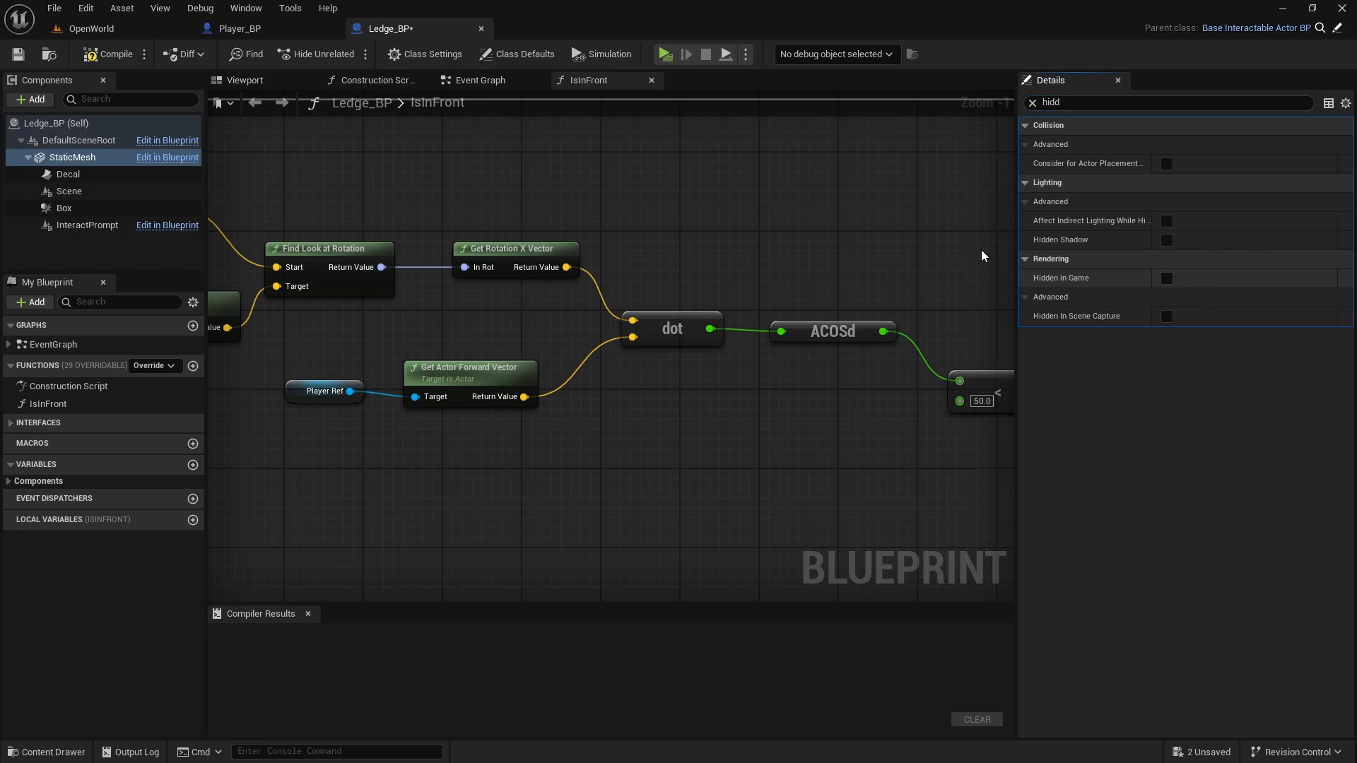
left_click(107, 54)
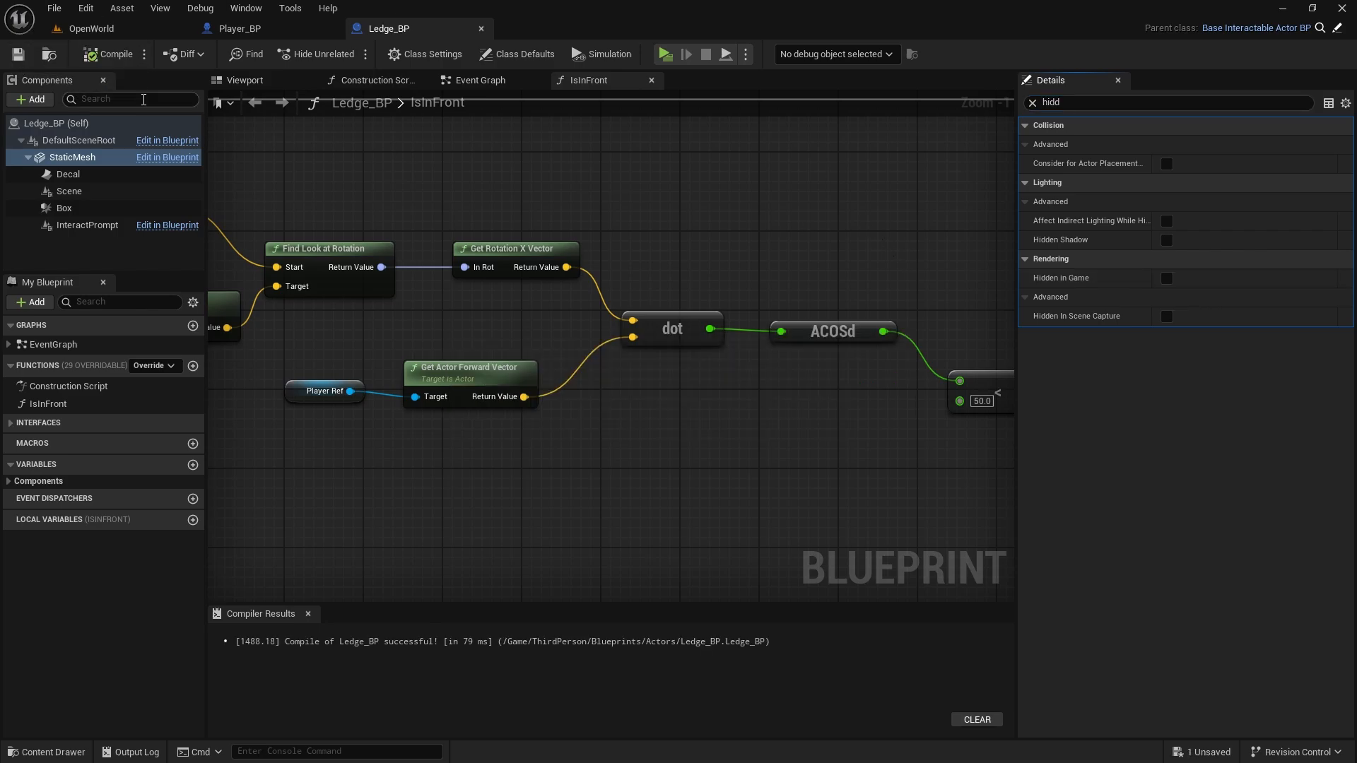
Play the OpenWorld level and jump the character near the ledge to test its height
left_click(142, 28)
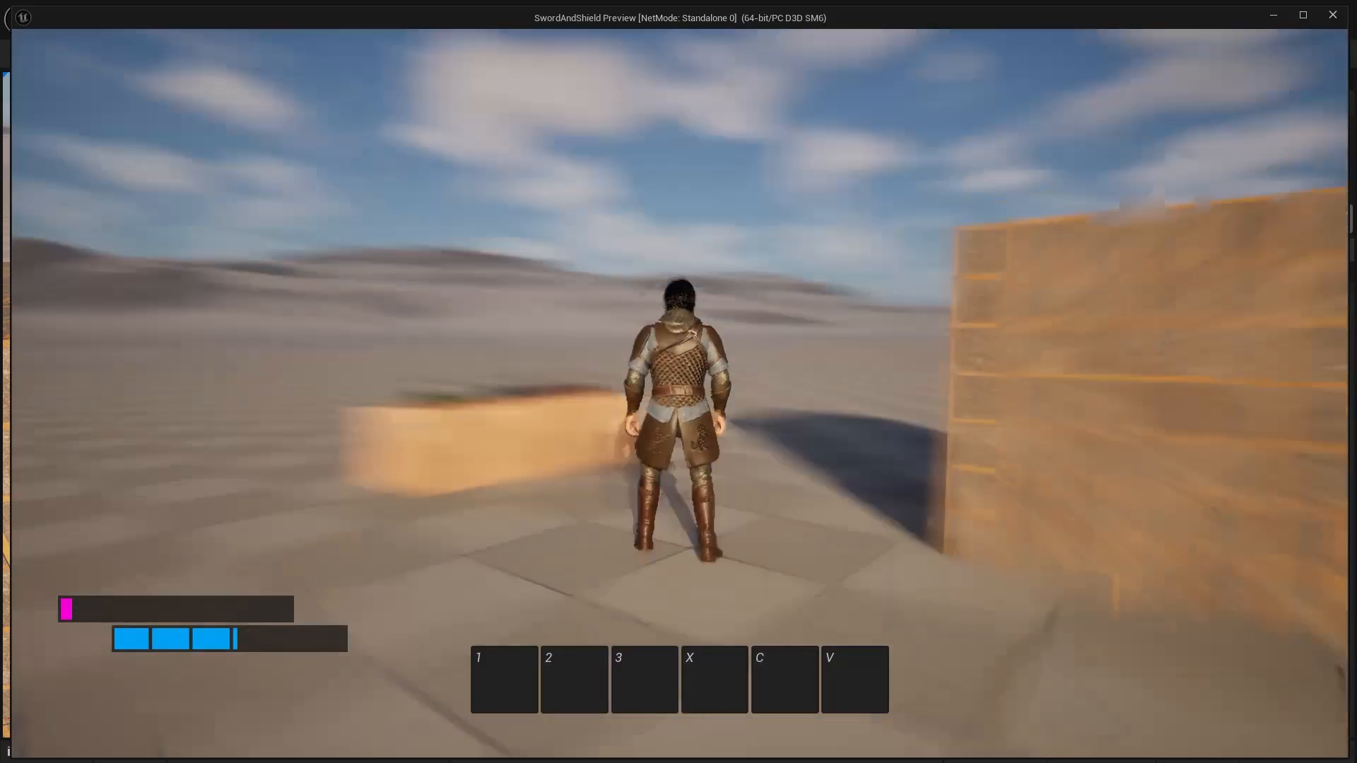
key("w")
key("space")
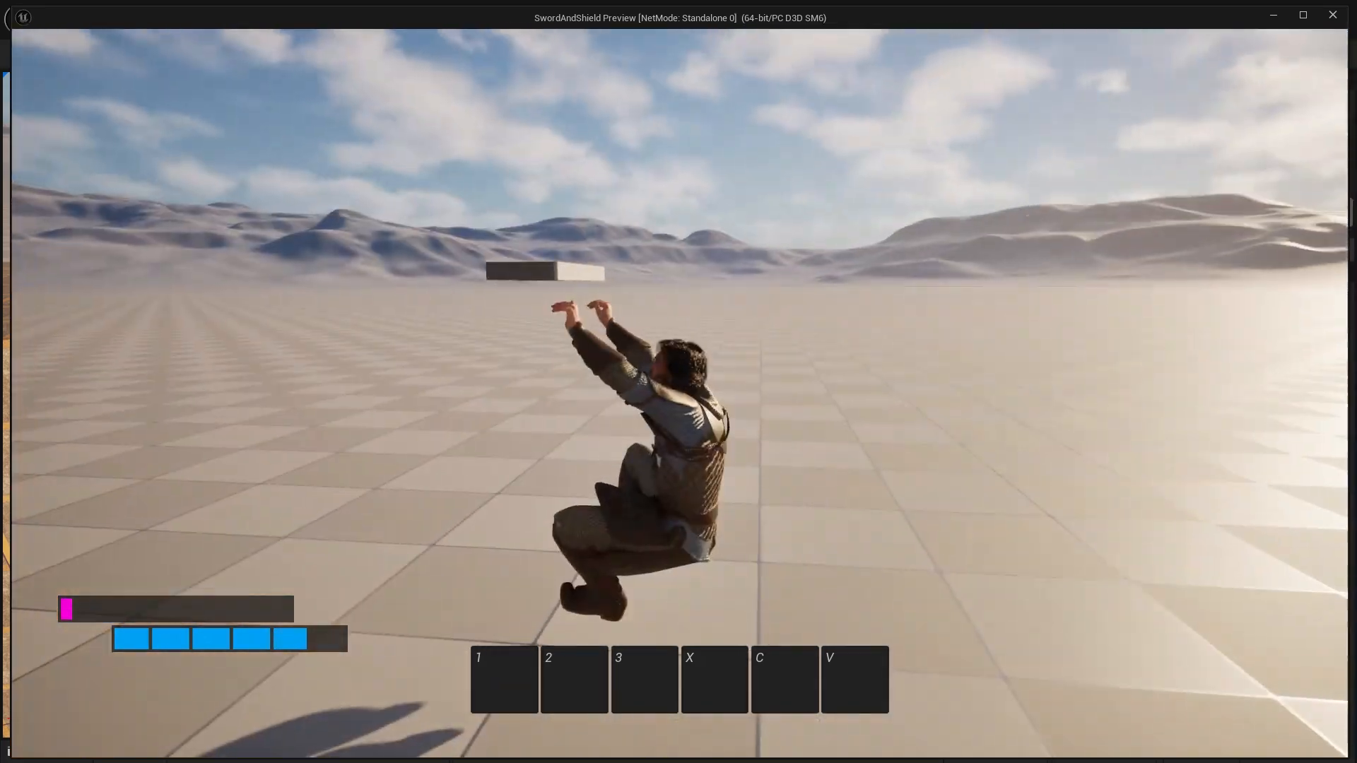
key("d")
key("Escape")
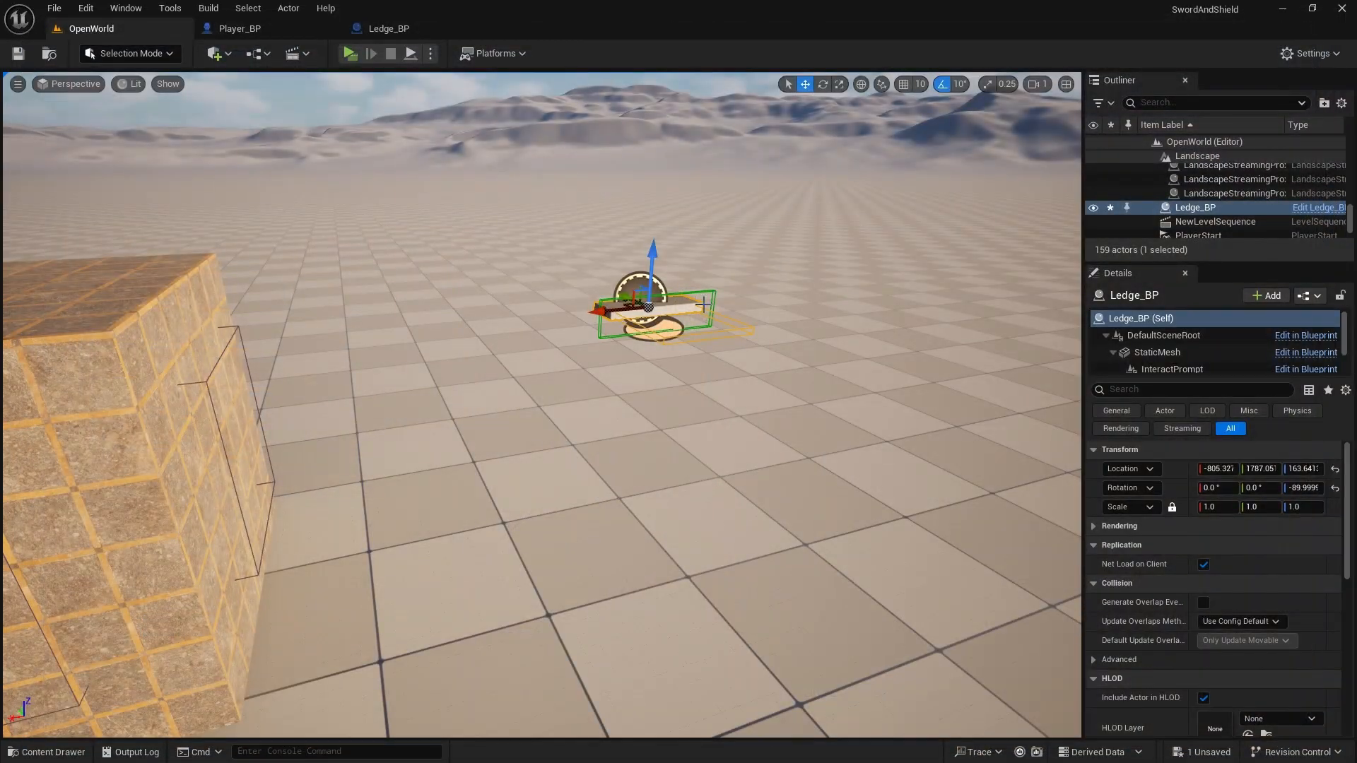
Raise the ledge to a Z location of about 237 and play-test grabbing it and dropping off
left_click_drag(652, 272, 657, 159)
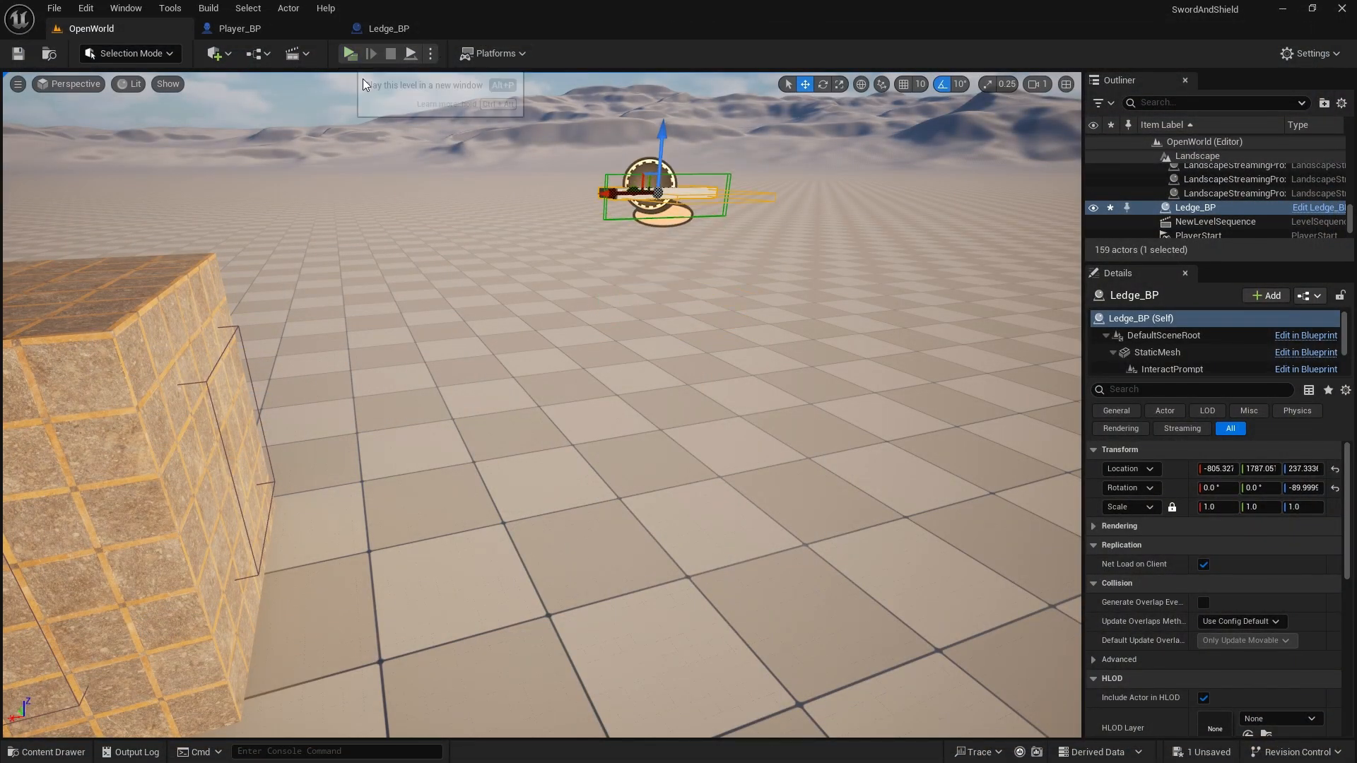
left_click(689, 238)
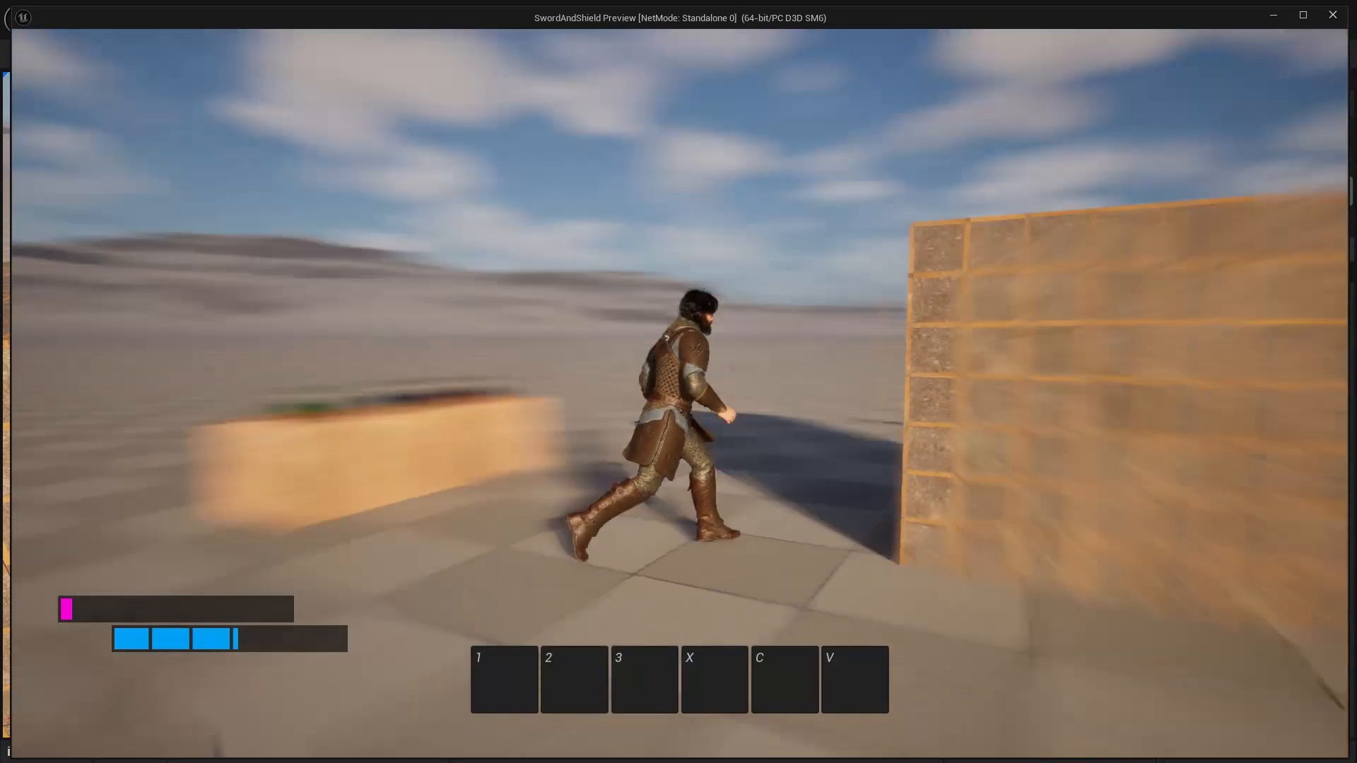
key("space")
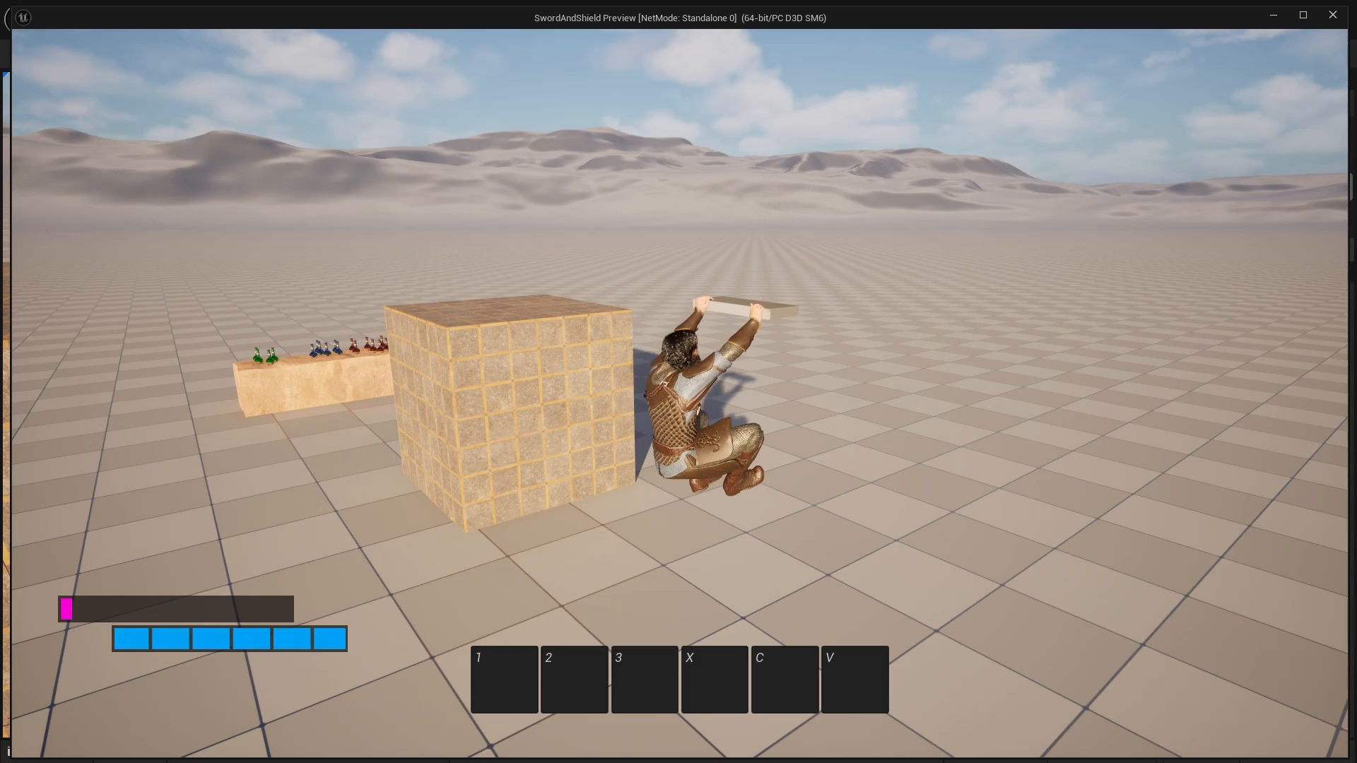
key("s")
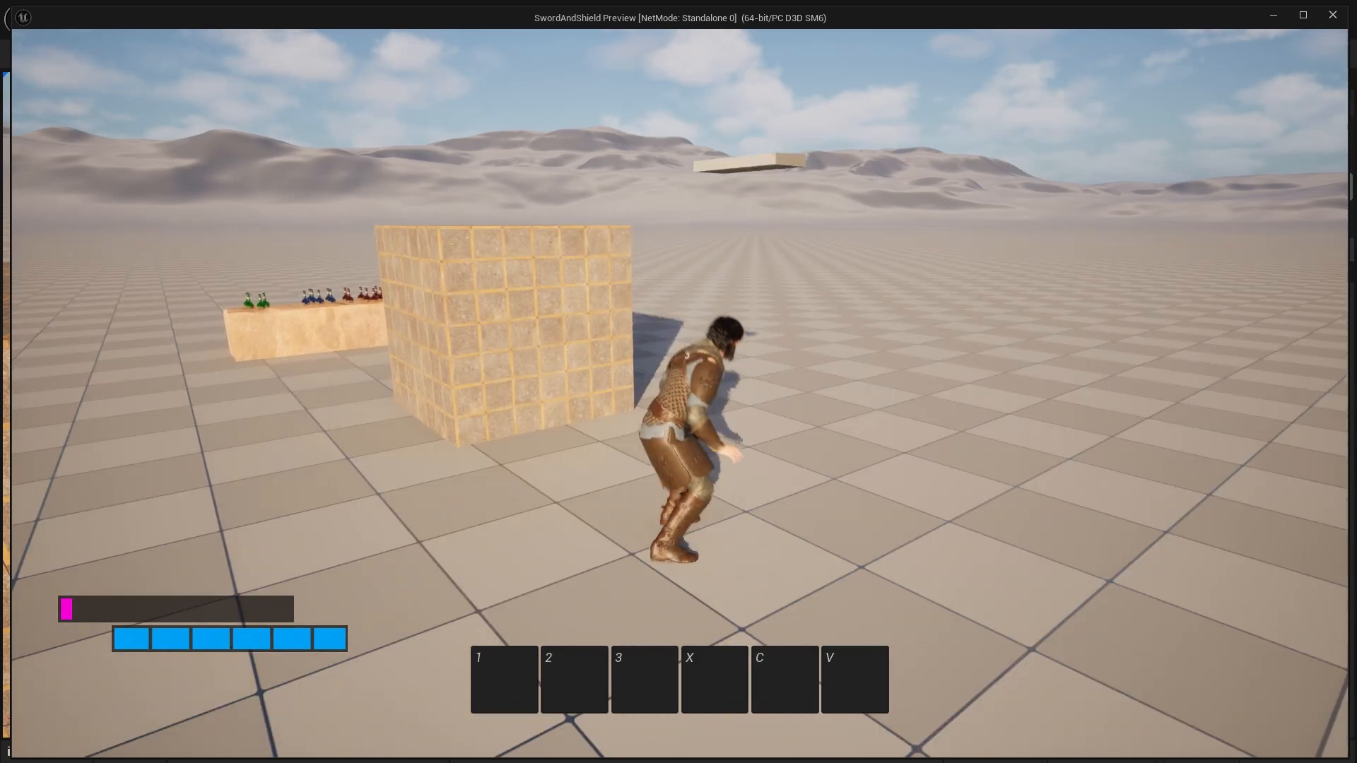
key("a")
key("Escape")
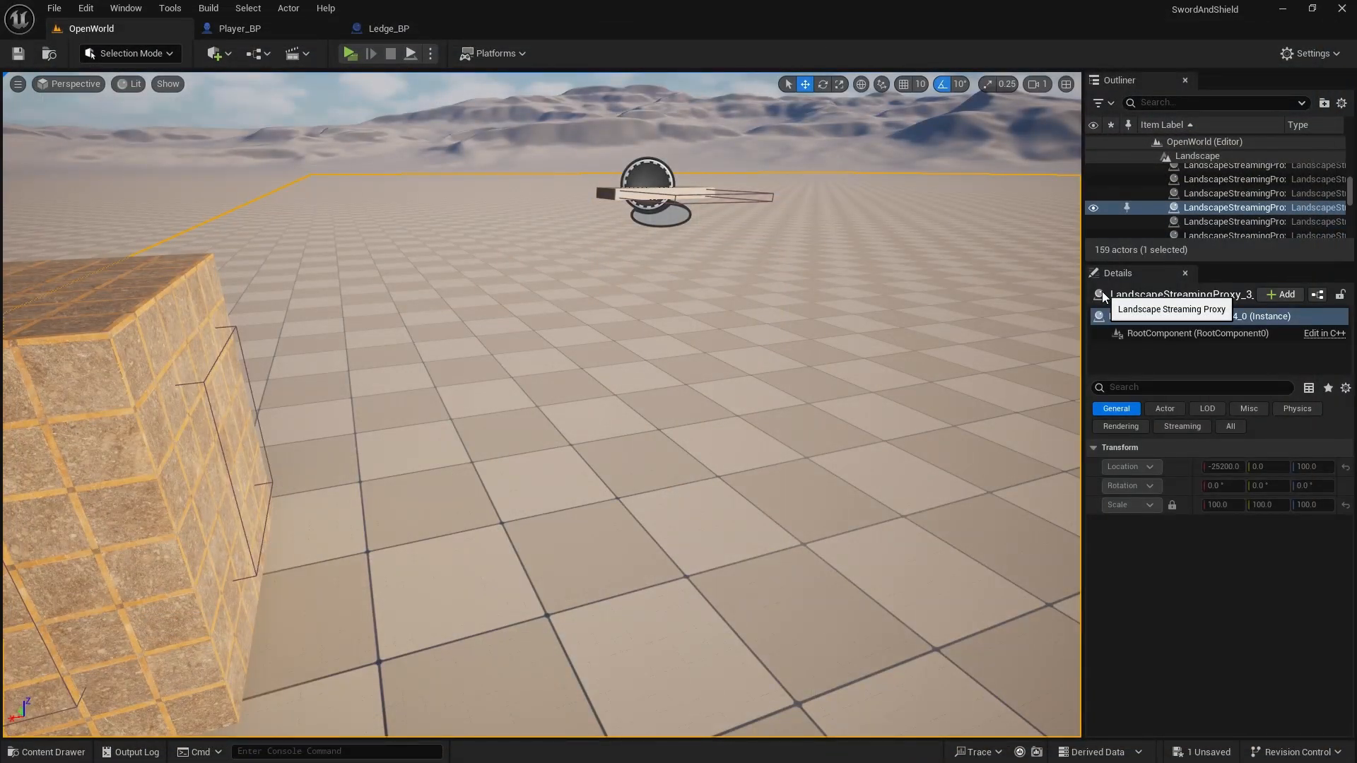
Open the ABP_Manny animation blueprint assigned as the Anim Class of Player_BP's mesh
left_click(248, 28)
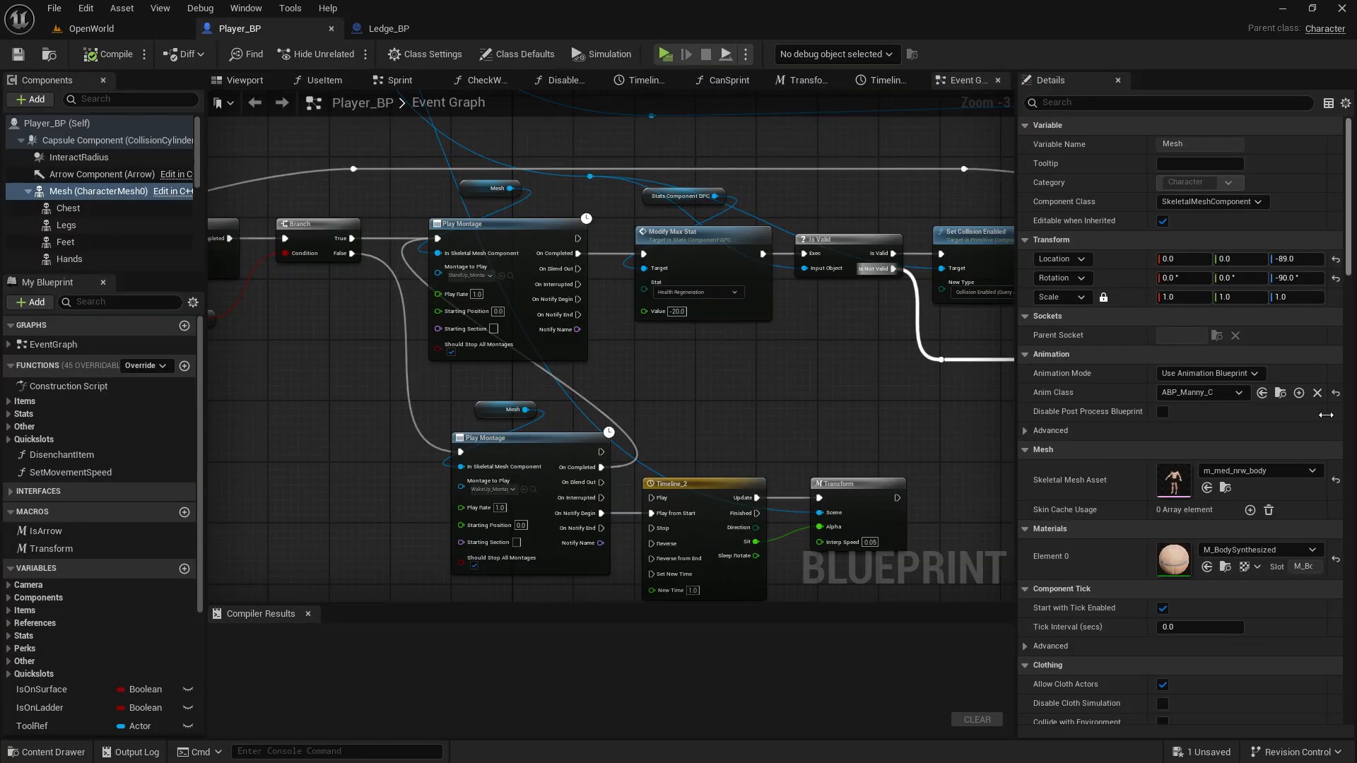
left_click(1280, 392)
double_click(399, 567)
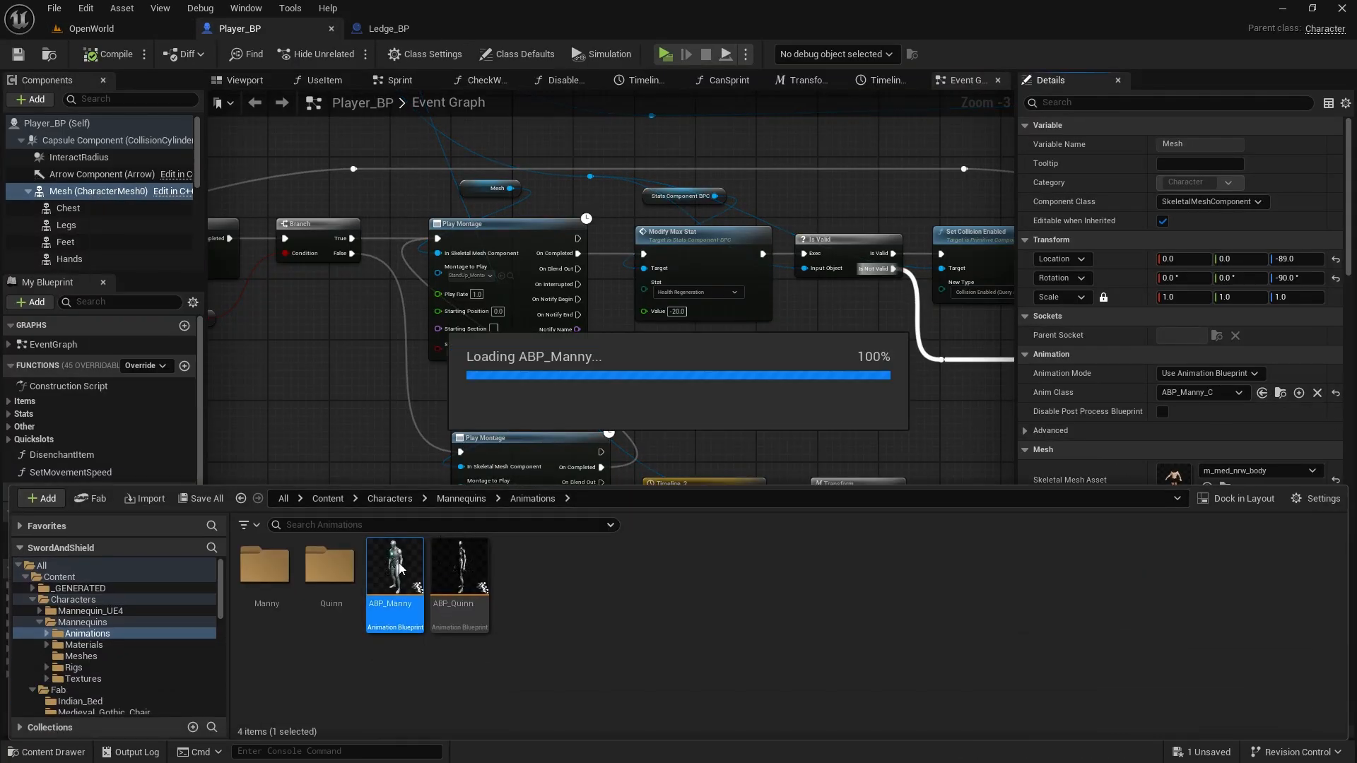
In ABP_Manny's Event Graph, add a Get Is Near Ledge node from the As Player BP output of the cast
scroll(400, 569, "down", 2)
right_click_drag(627, 459, 1070, 386)
scroll(850, 333, "up", 2)
right_click_drag(834, 335, 799, 322)
left_click_drag(512, 261, 936, 331)
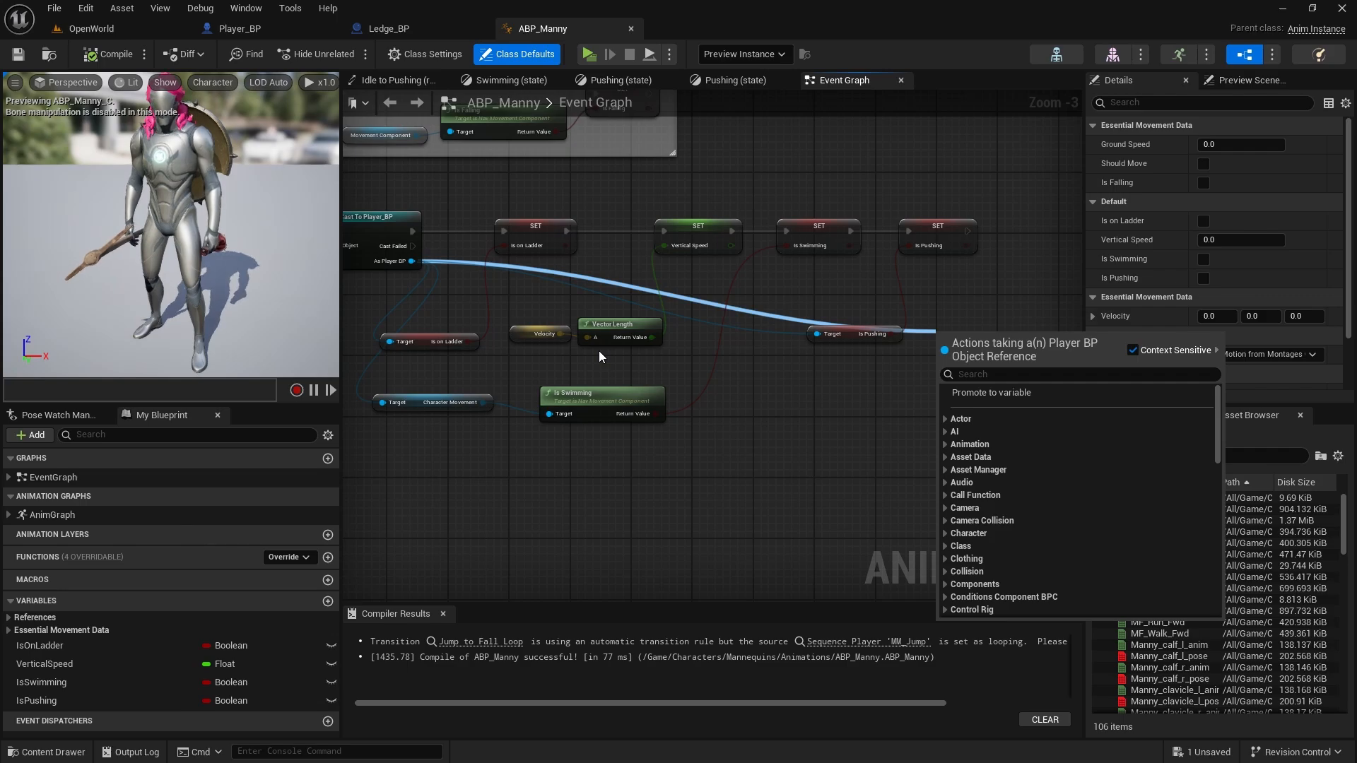
left_click(844, 454)
left_click_drag(412, 261, 984, 354)
type("get near le")
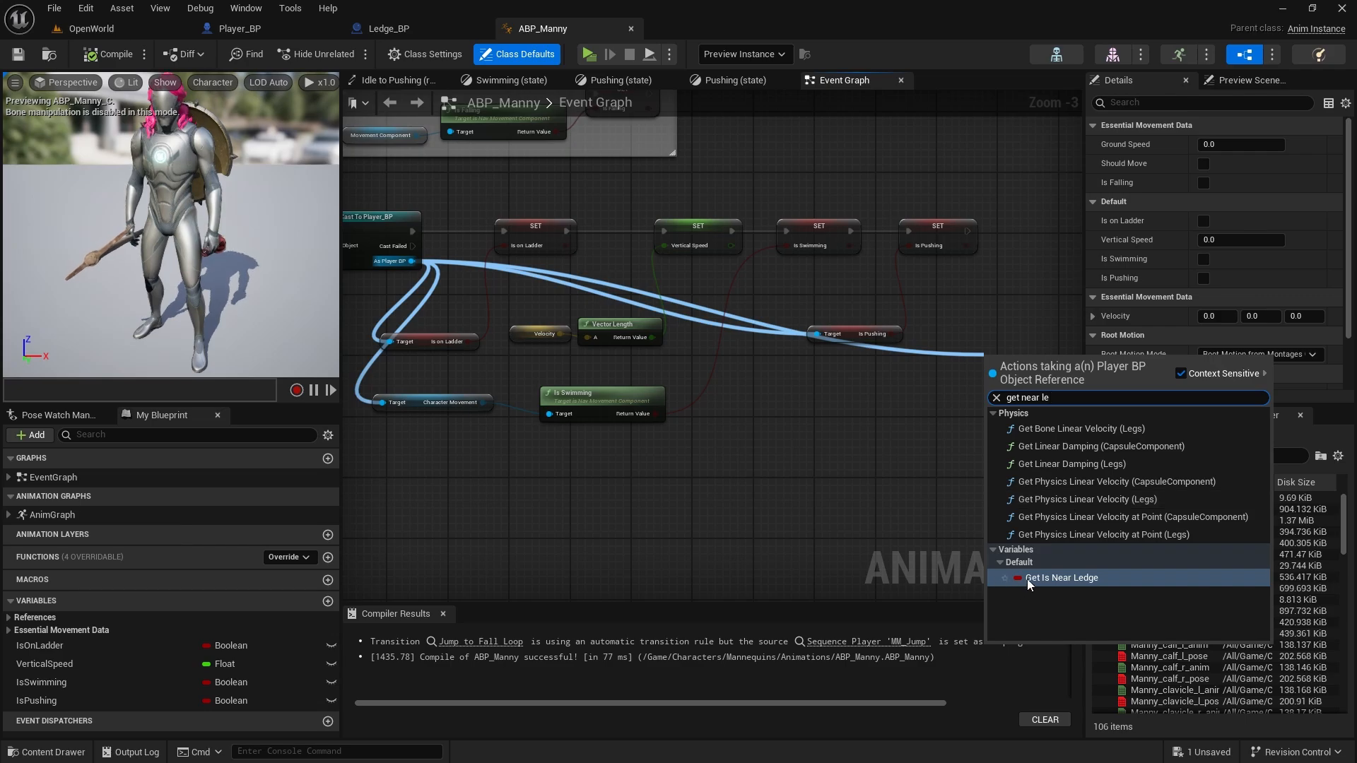
left_click(1028, 579)
Add an OR Boolean node fed by the Is Near Ledge output
scroll(698, 353, "up", 2)
left_click_drag(729, 327, 781, 424)
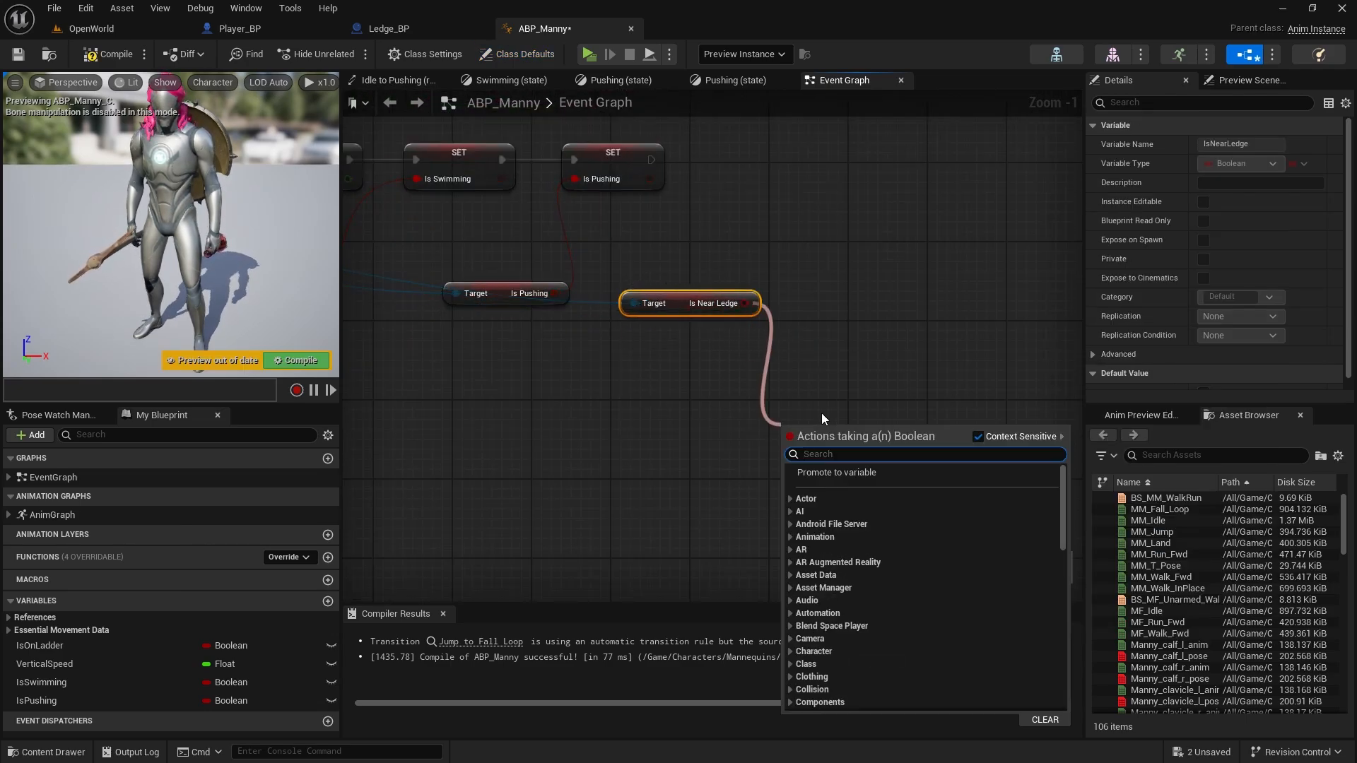
type("or bool")
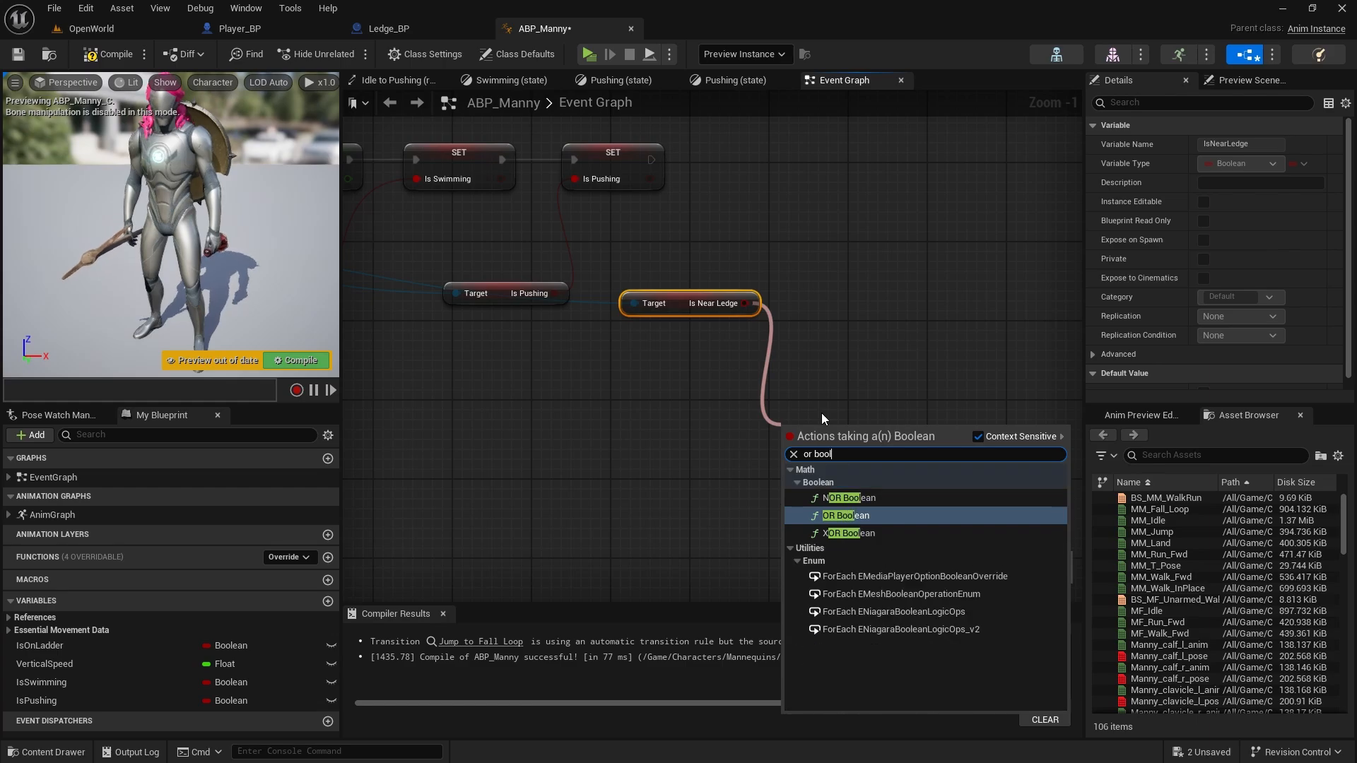
left_click(817, 520)
Add a Get Is on Ledge node from the Player_BP cast and connect it to the OR node's second input
scroll(630, 453, "down", 1)
right_click_drag(628, 453, 1179, 430)
left_click_drag(571, 215, 469, 420)
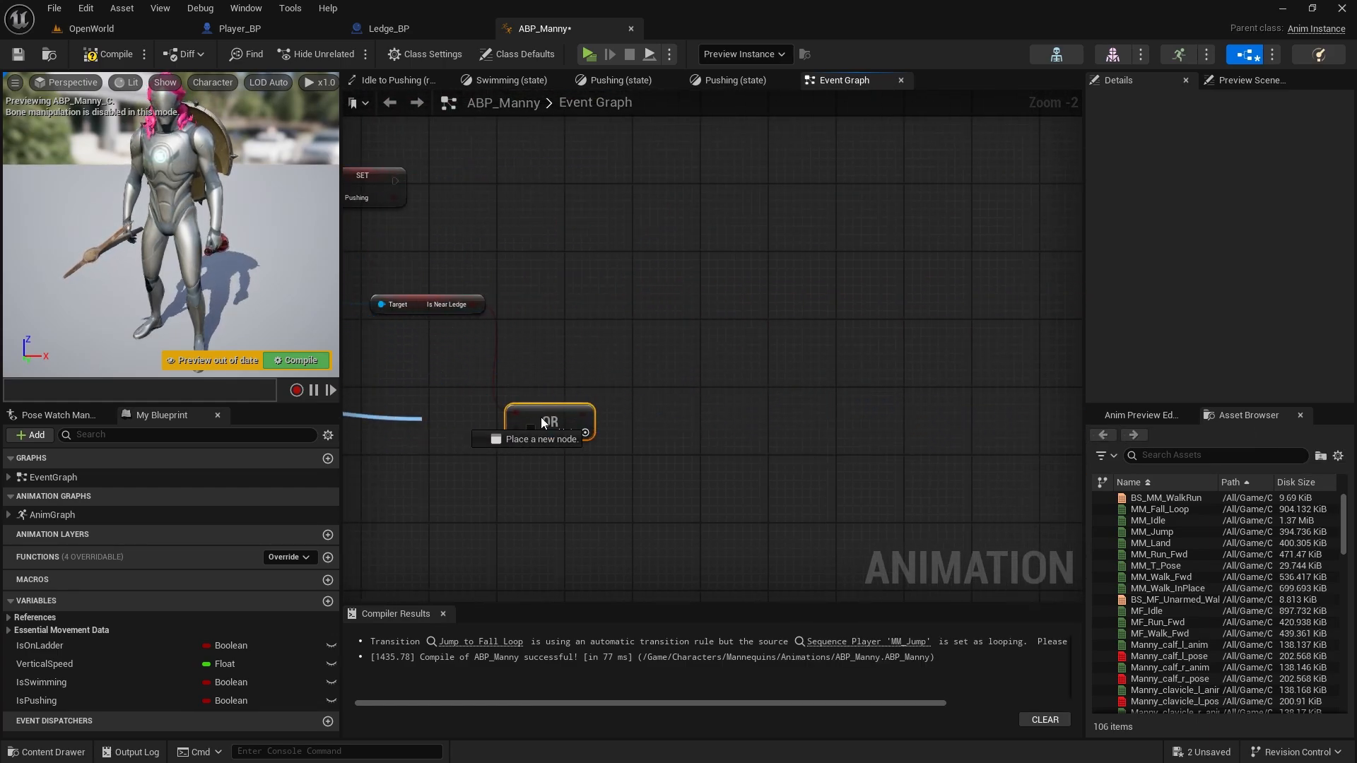
left_click_drag(373, 420, 496, 457)
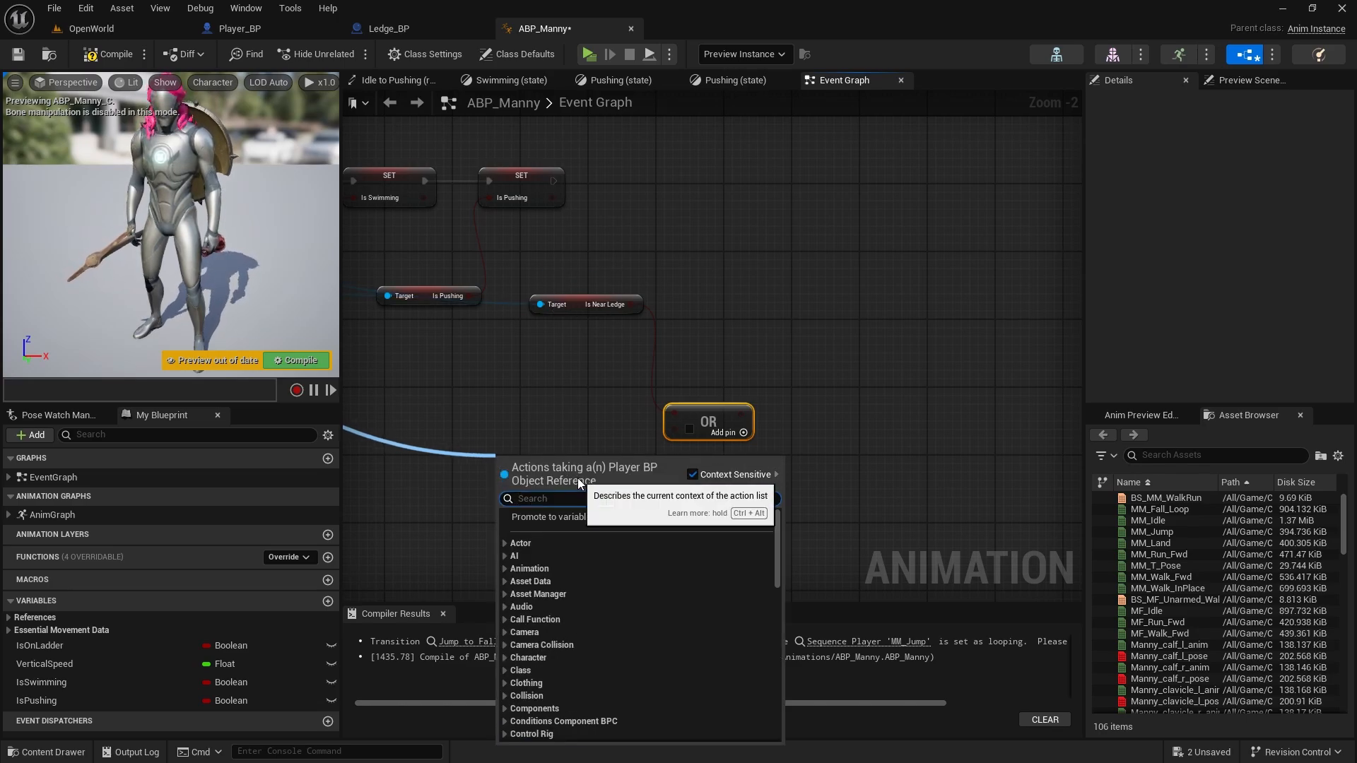
type("get onle")
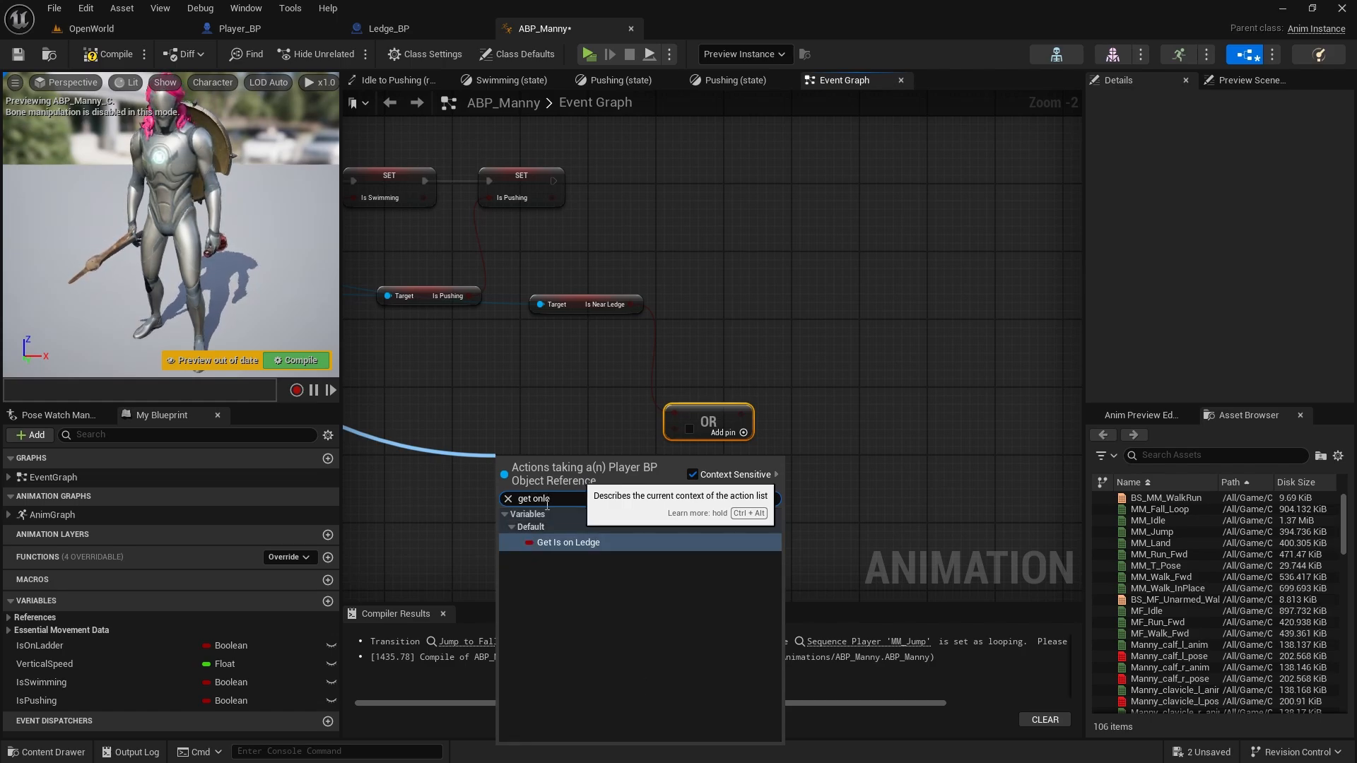
left_click(592, 543)
right_click_drag(608, 449, 708, 374)
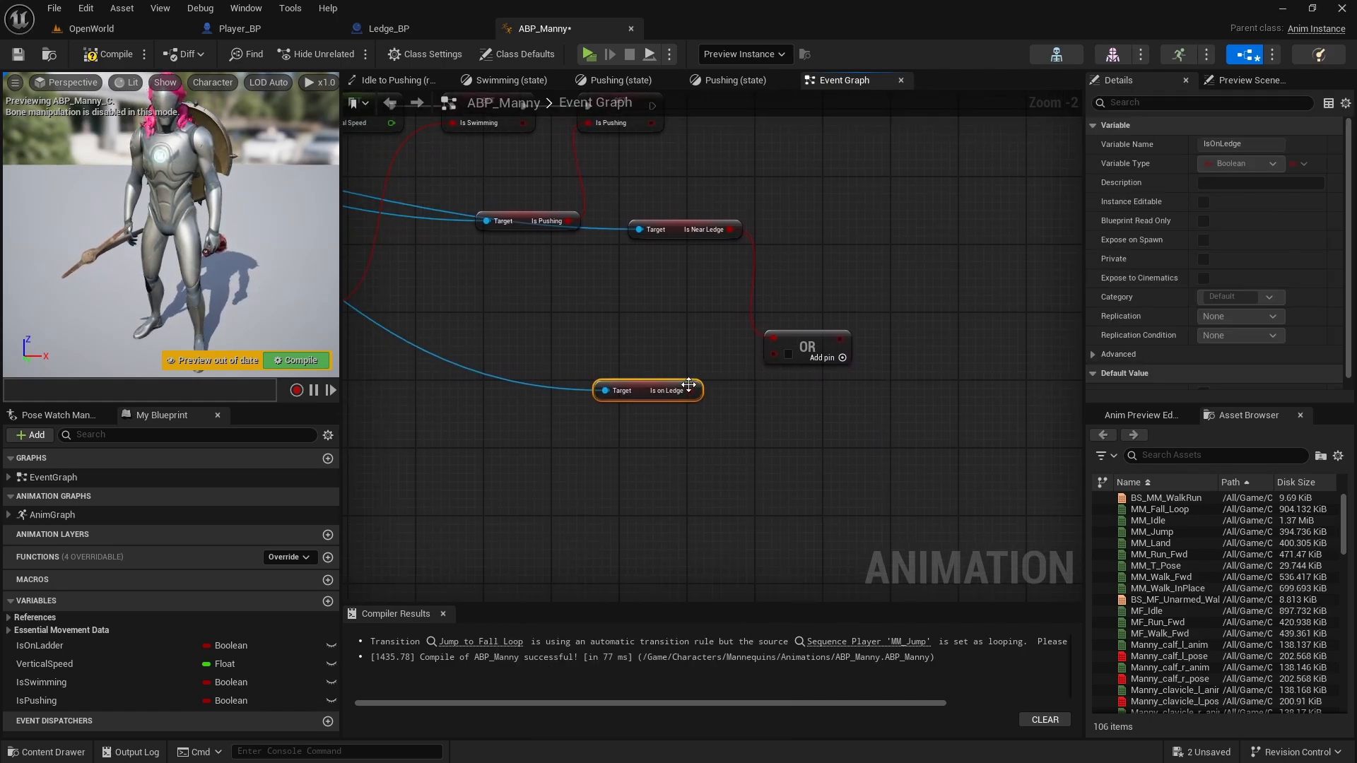
left_click_drag(796, 345, 837, 311)
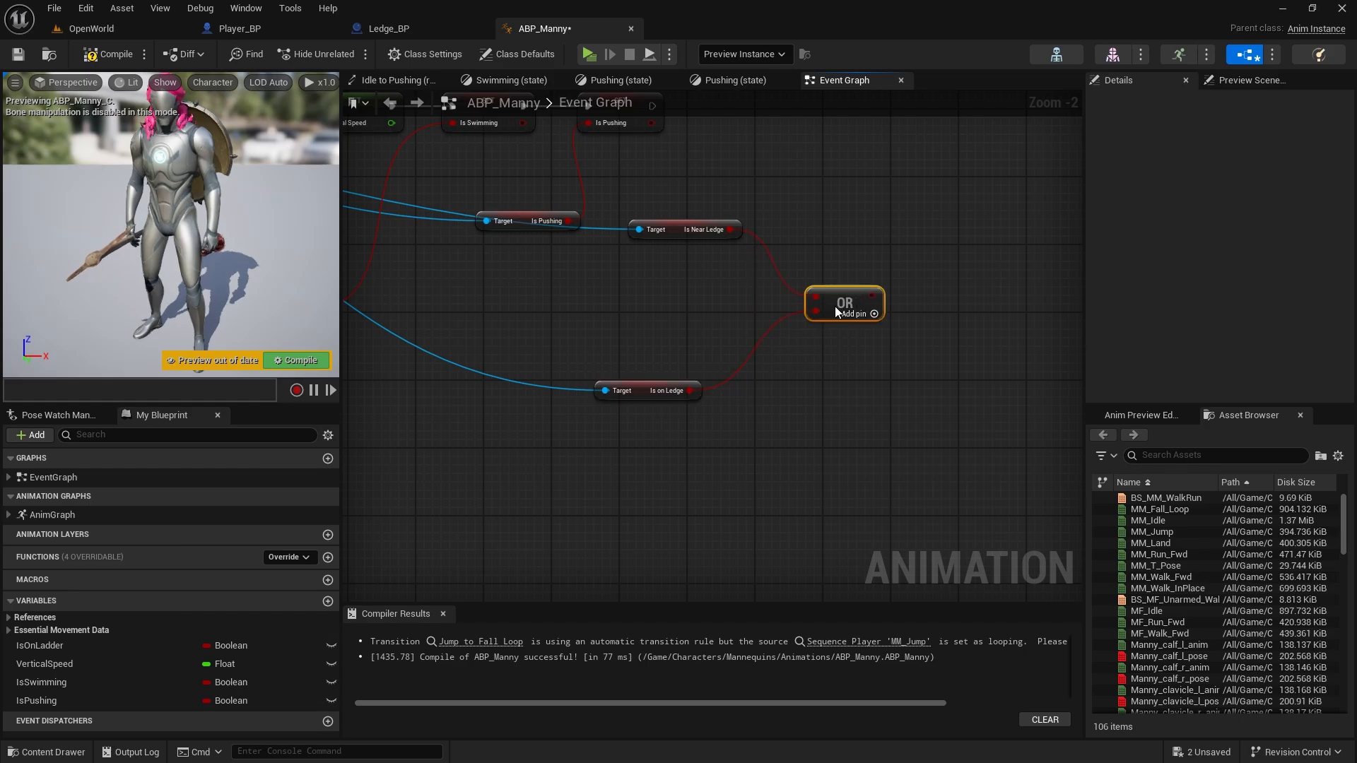
Promote the OR result to a new Boolean variable named NearLedge
right_click_drag(802, 195, 816, 315)
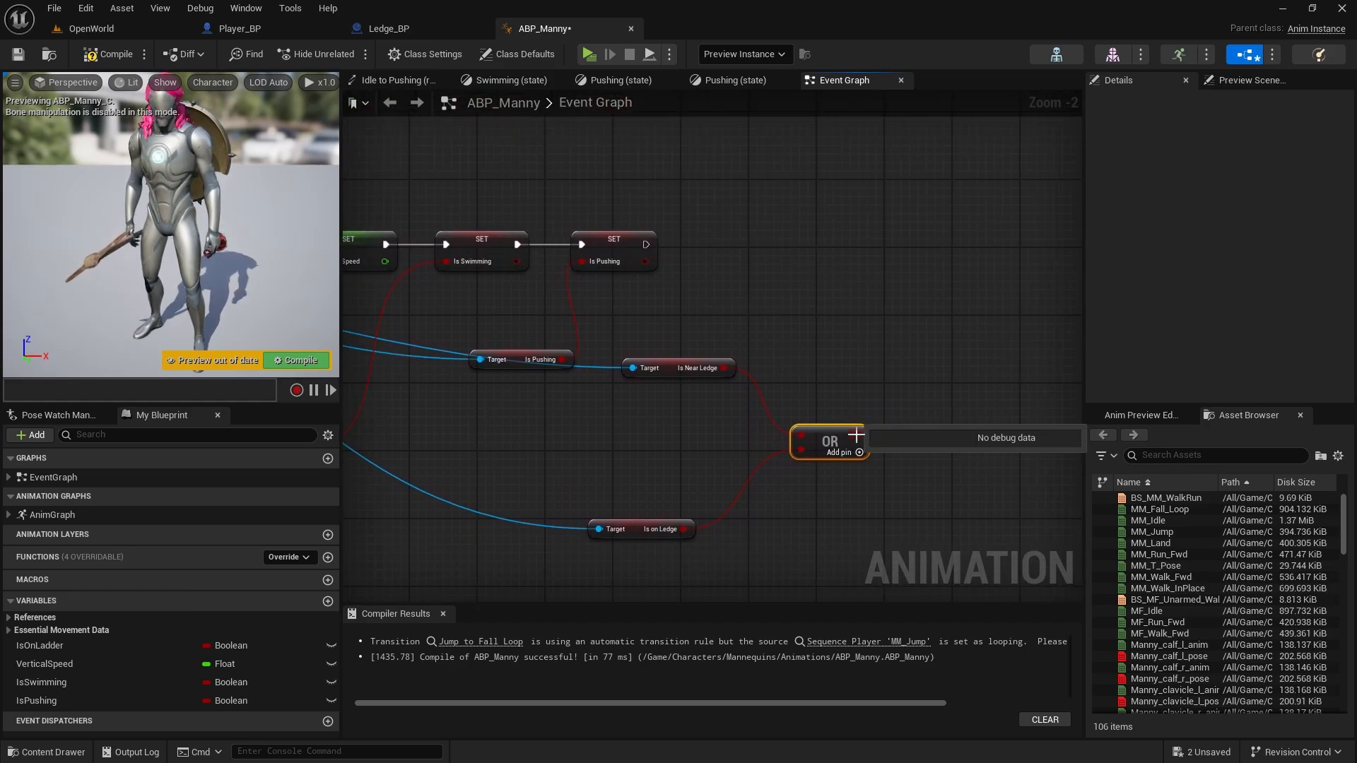
left_click_drag(856, 436, 884, 311)
left_click(906, 321)
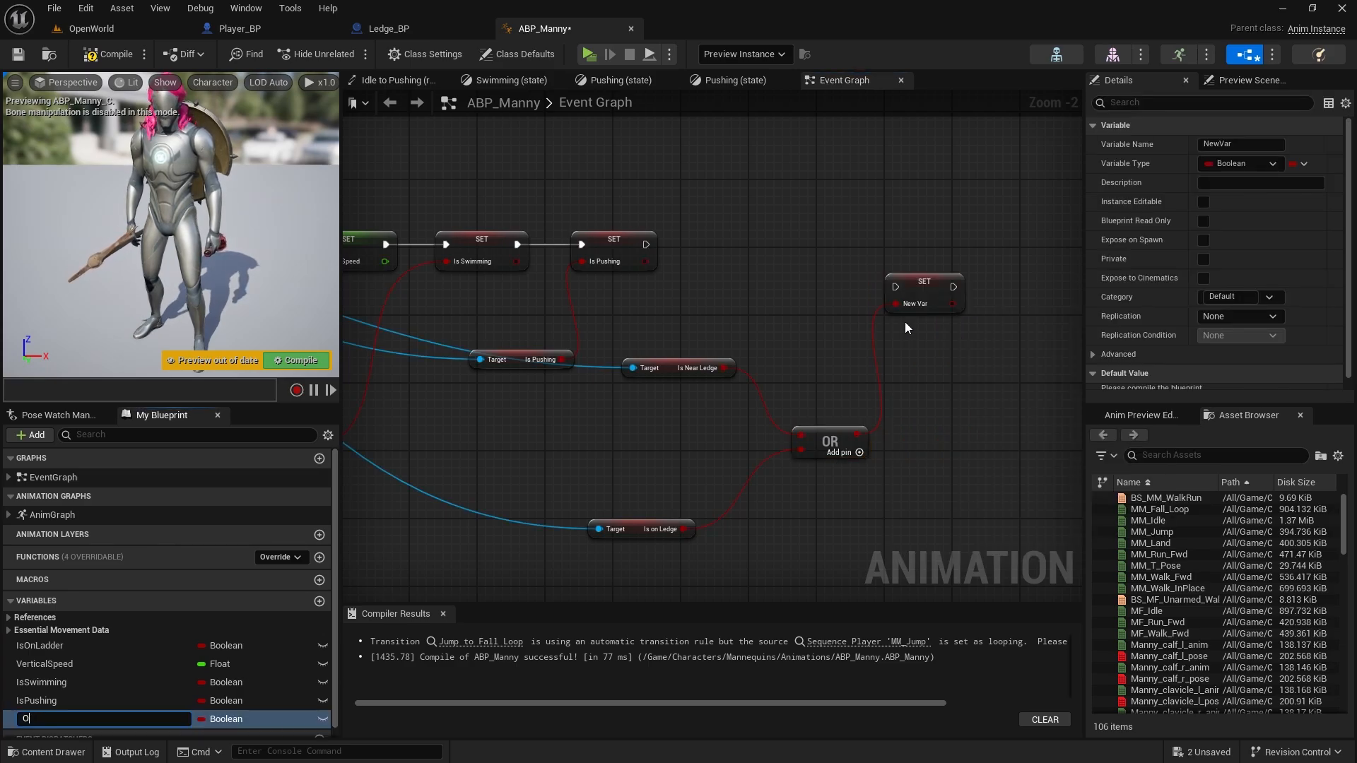
type("NearLedge")
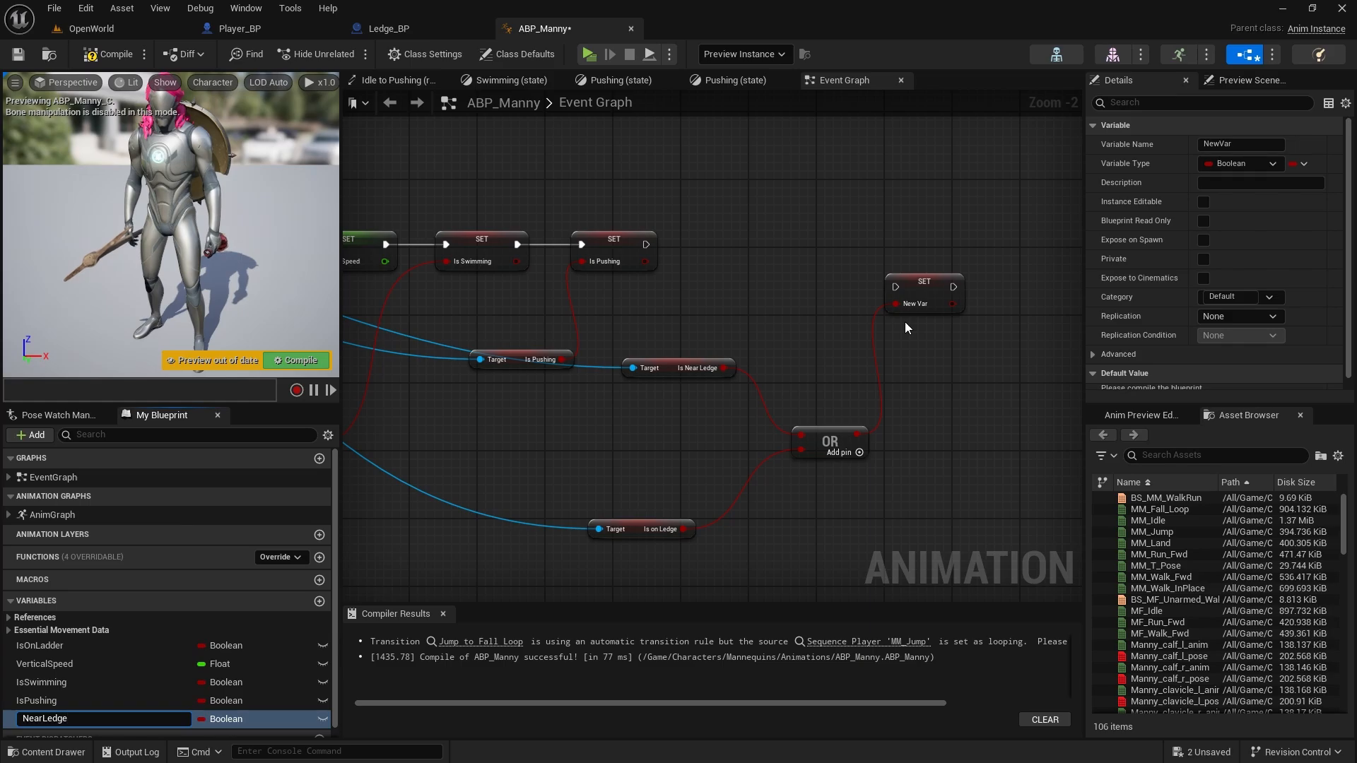
key("Return")
Line up the SET Near Ledge node, connect it after SET Is Pushing, and compile the animation blueprint
left_click_drag(919, 281, 829, 238)
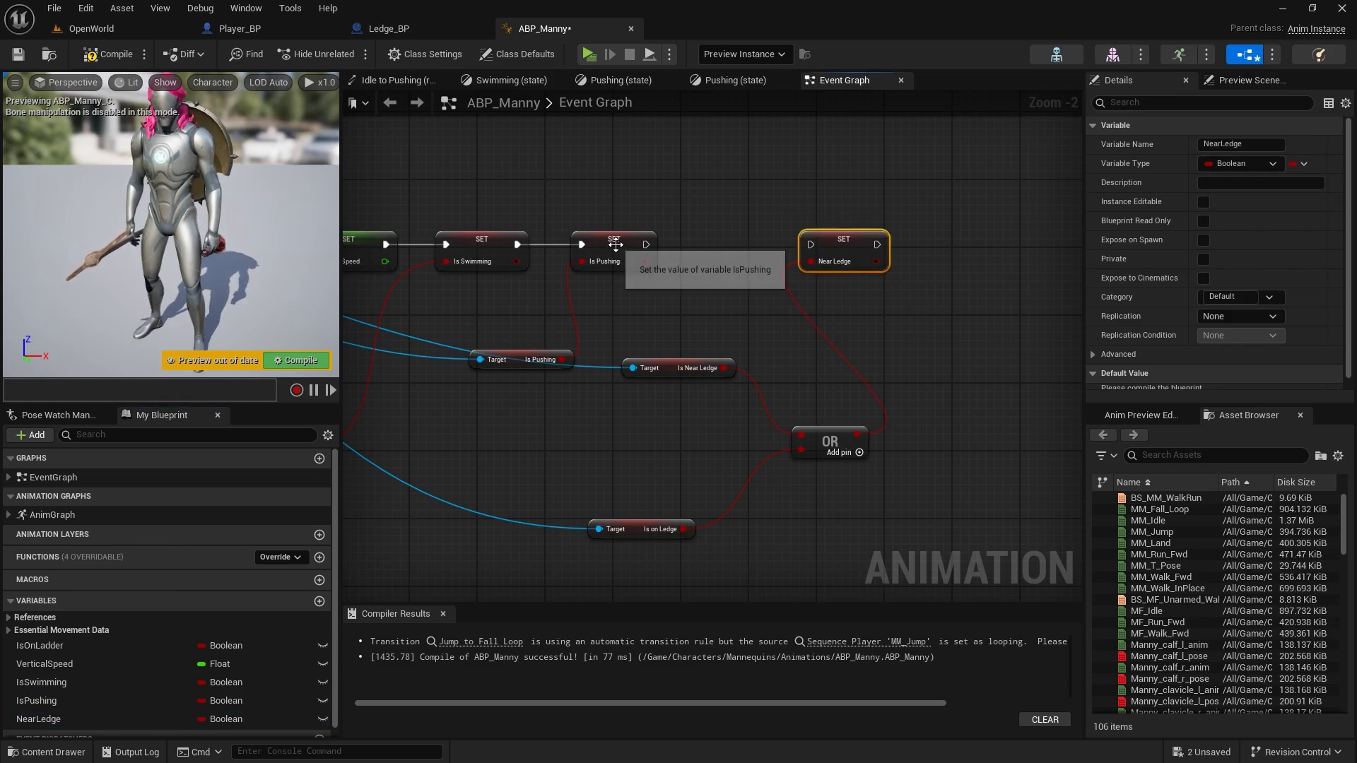
left_click_drag(646, 244, 834, 242)
left_click(284, 106)
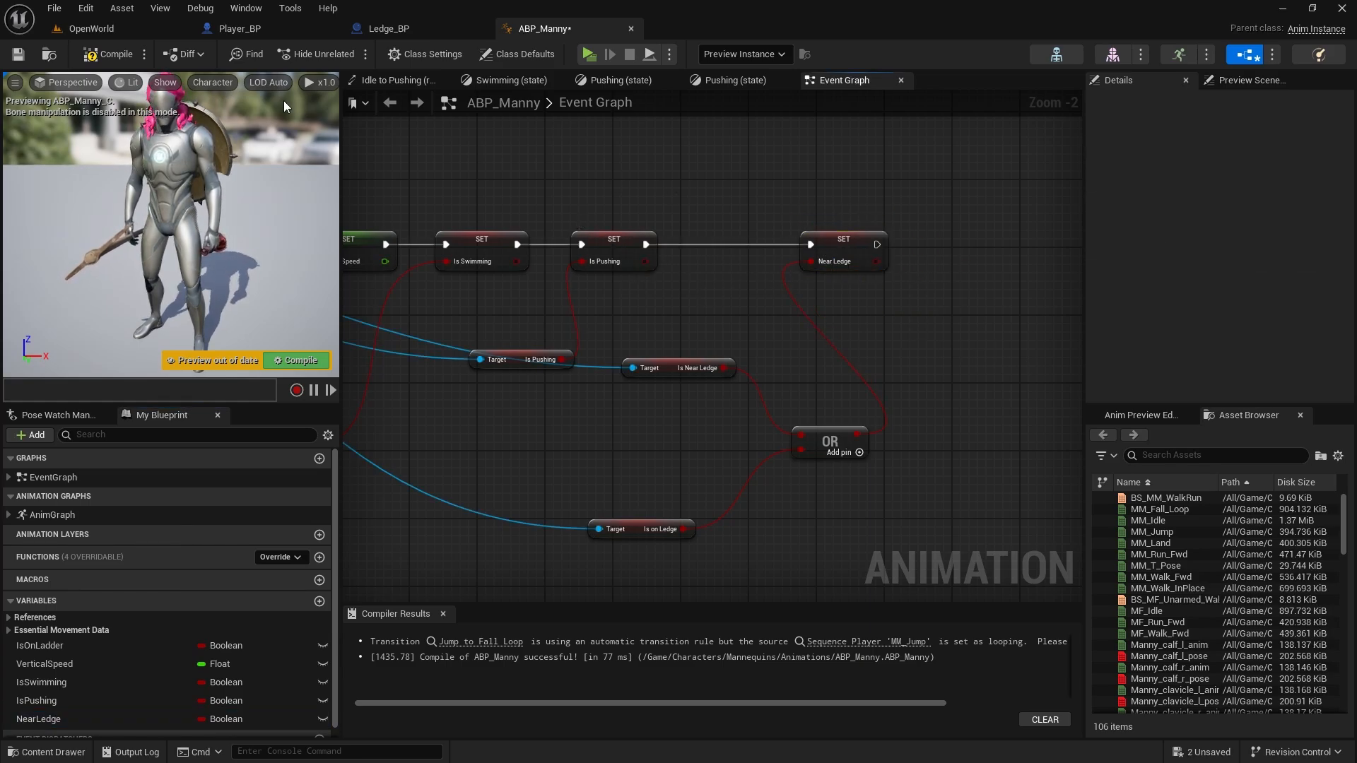
left_click(111, 55)
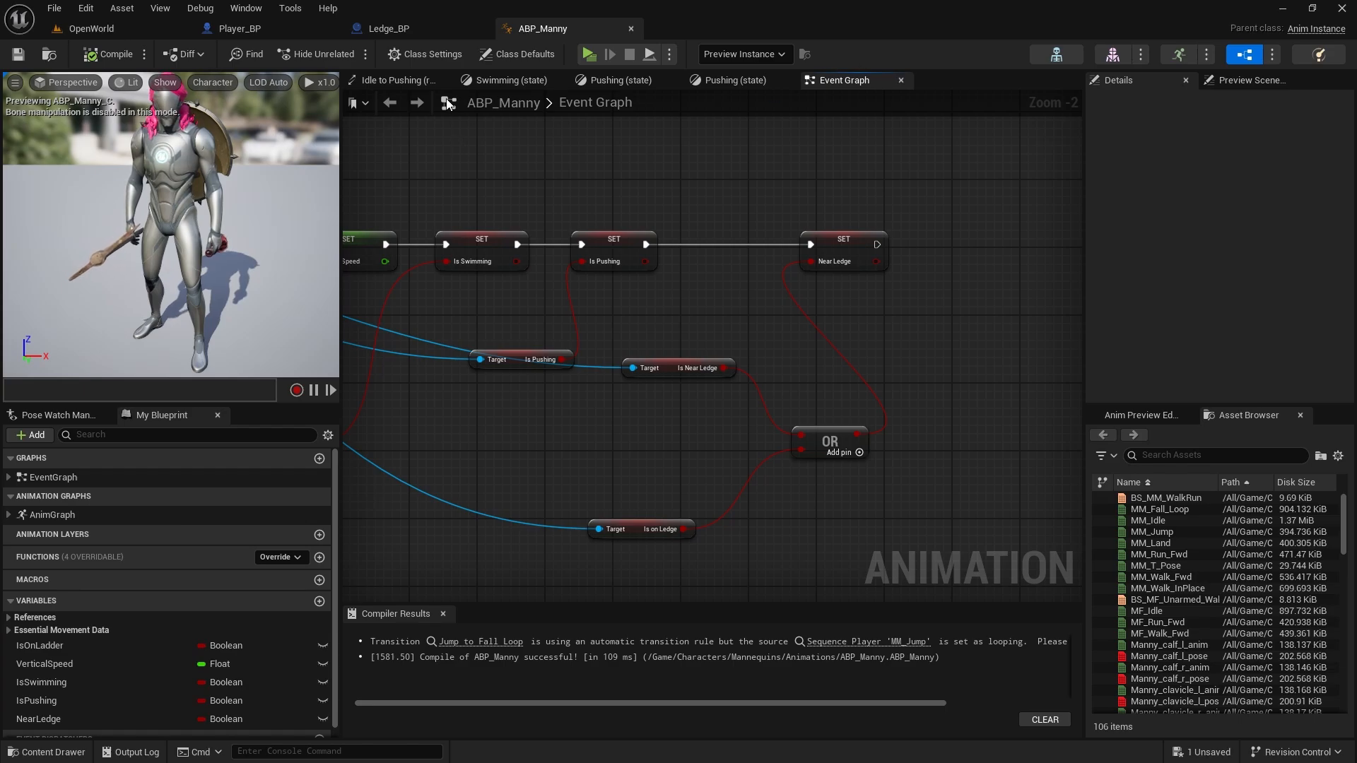
Open the AnimGraph and add a fourth input pin to the AND node that drives Should Do IKTrace
left_click(641, 82)
left_click(586, 105)
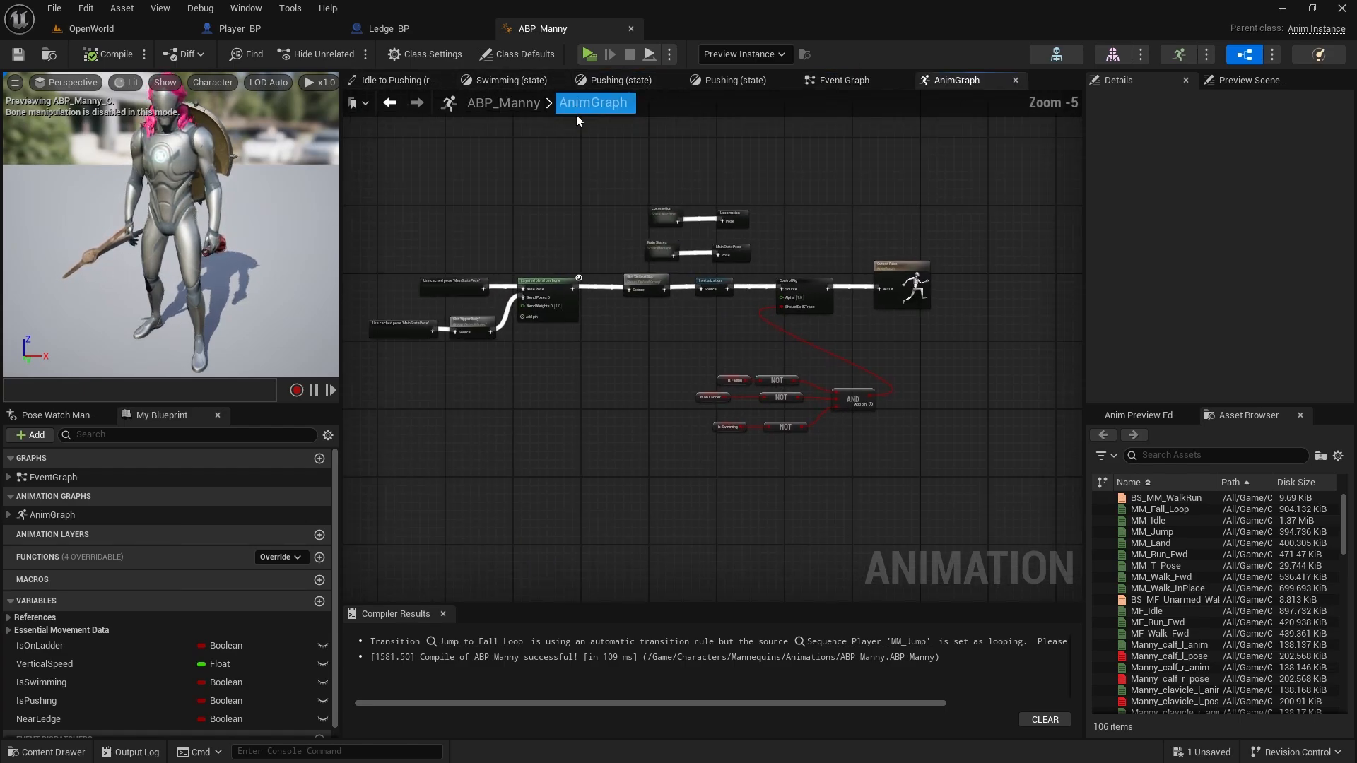
scroll(609, 414, "up", 4)
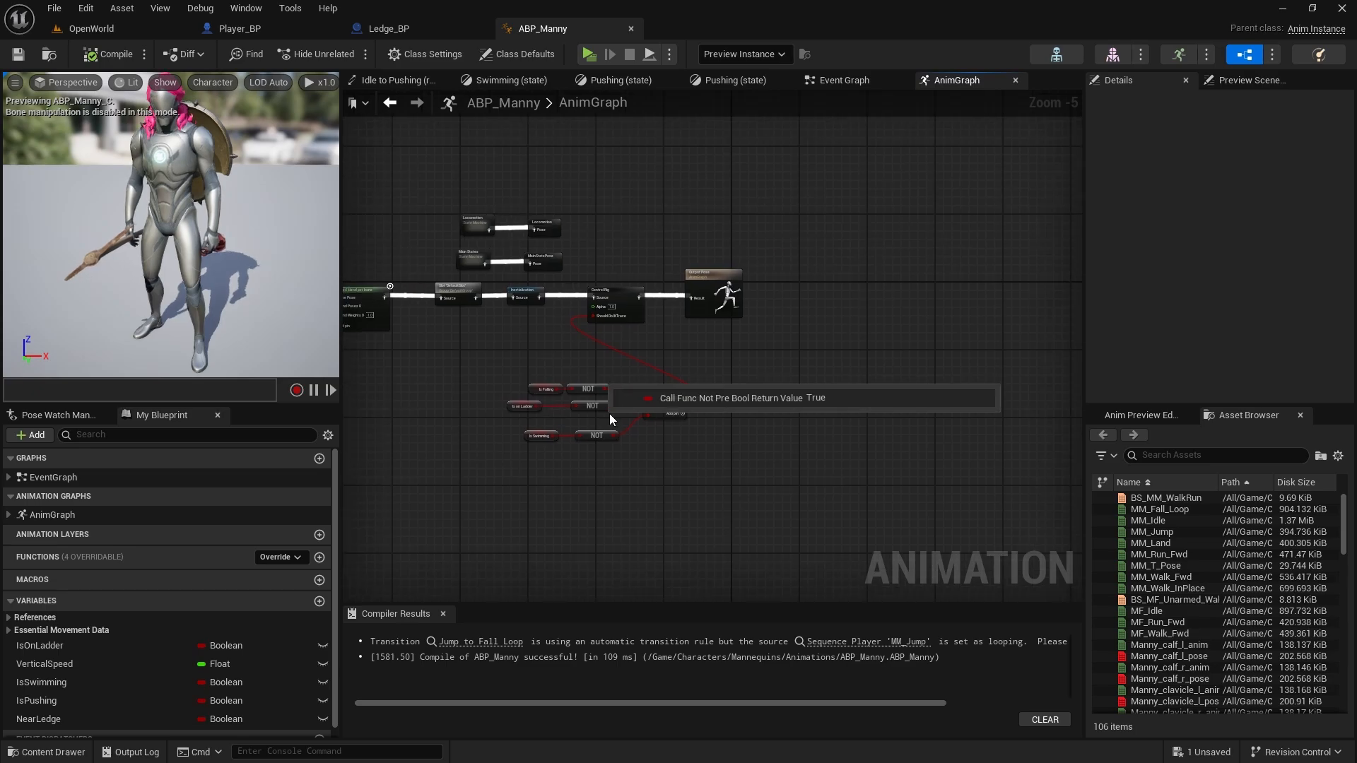
left_click(696, 351)
right_click_drag(597, 382, 847, 576)
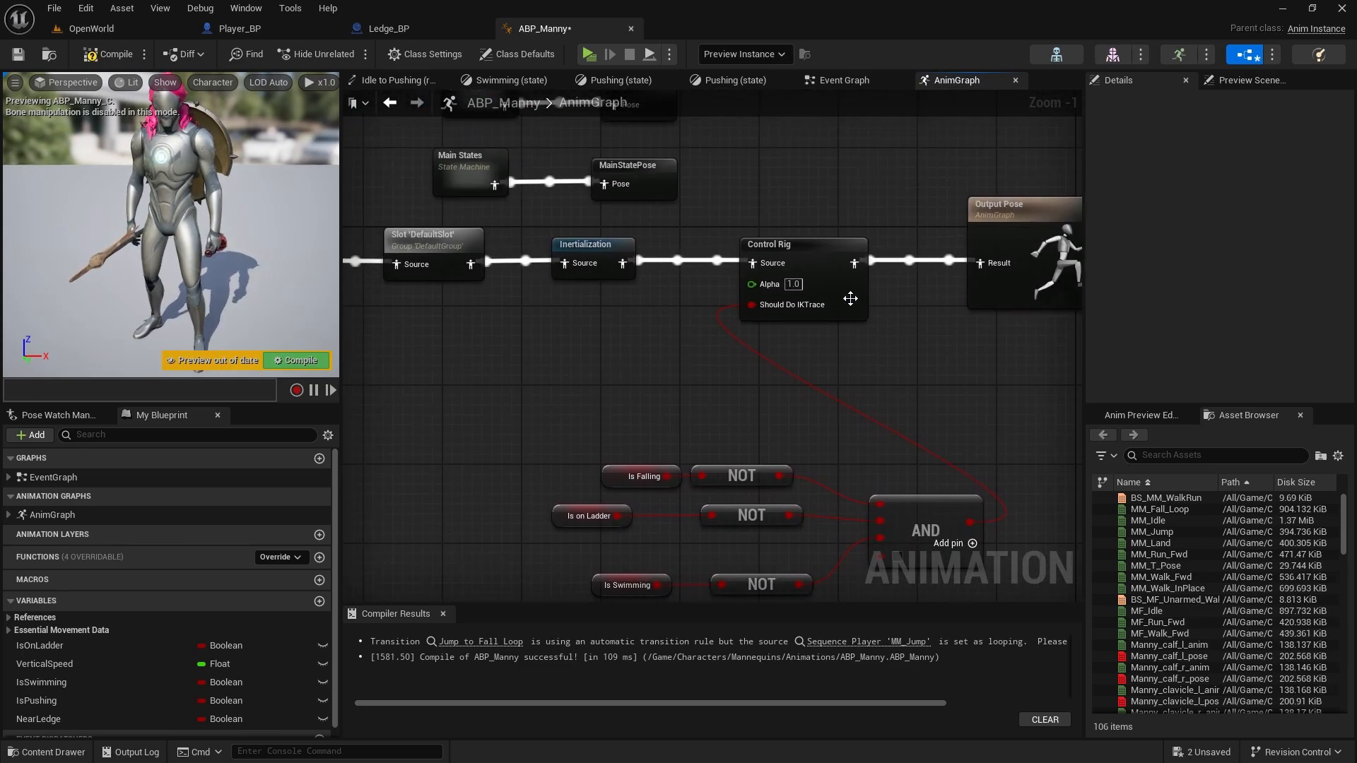
right_click_drag(749, 365, 771, 210)
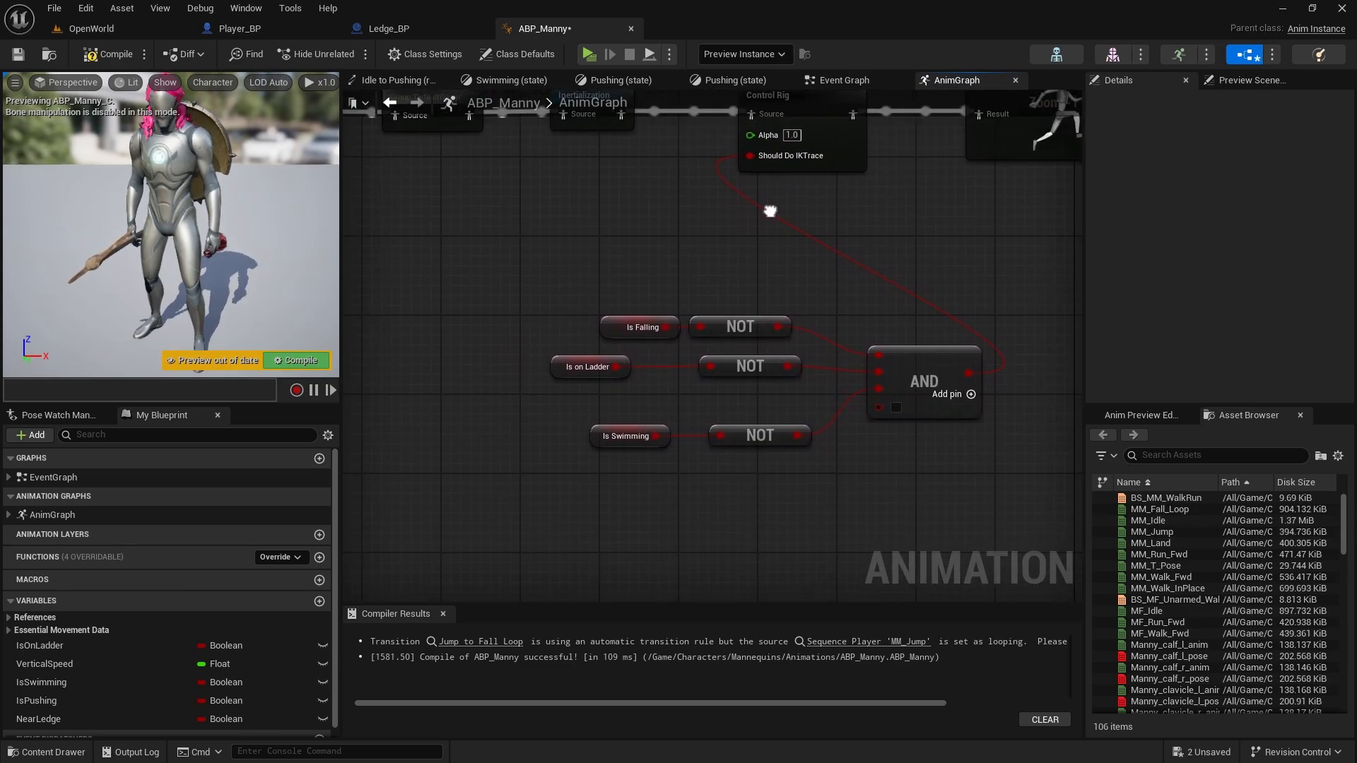
right_click_drag(693, 386, 700, 231)
Add a Get Near Ledge node, invert it with NOT, connect it to the AND node's fourth input, and compile the animation blueprint
left_click_drag(84, 716, 757, 370, "ctrl")
left_click(680, 398)
left_click_drag(827, 370, 885, 253)
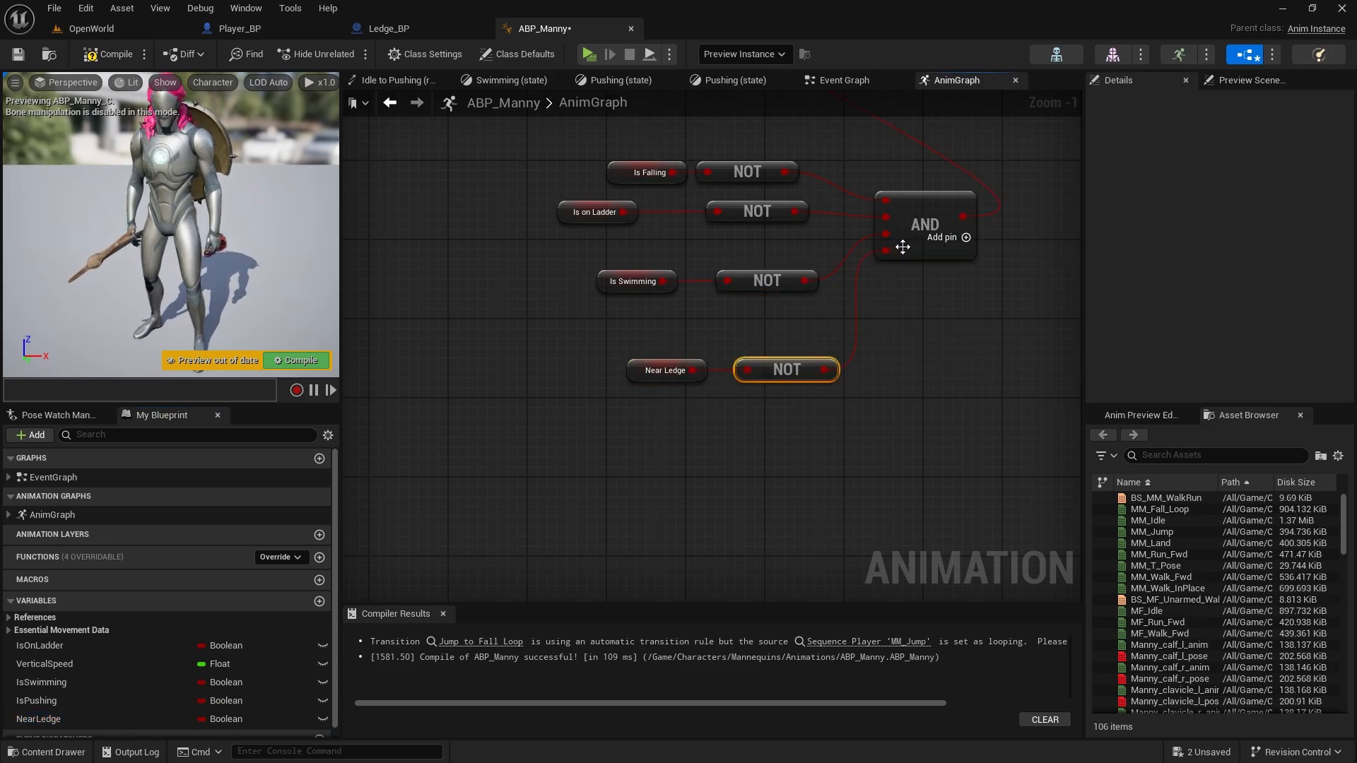
right_click_drag(900, 242, 853, 436)
right_click_drag(730, 342, 737, 202)
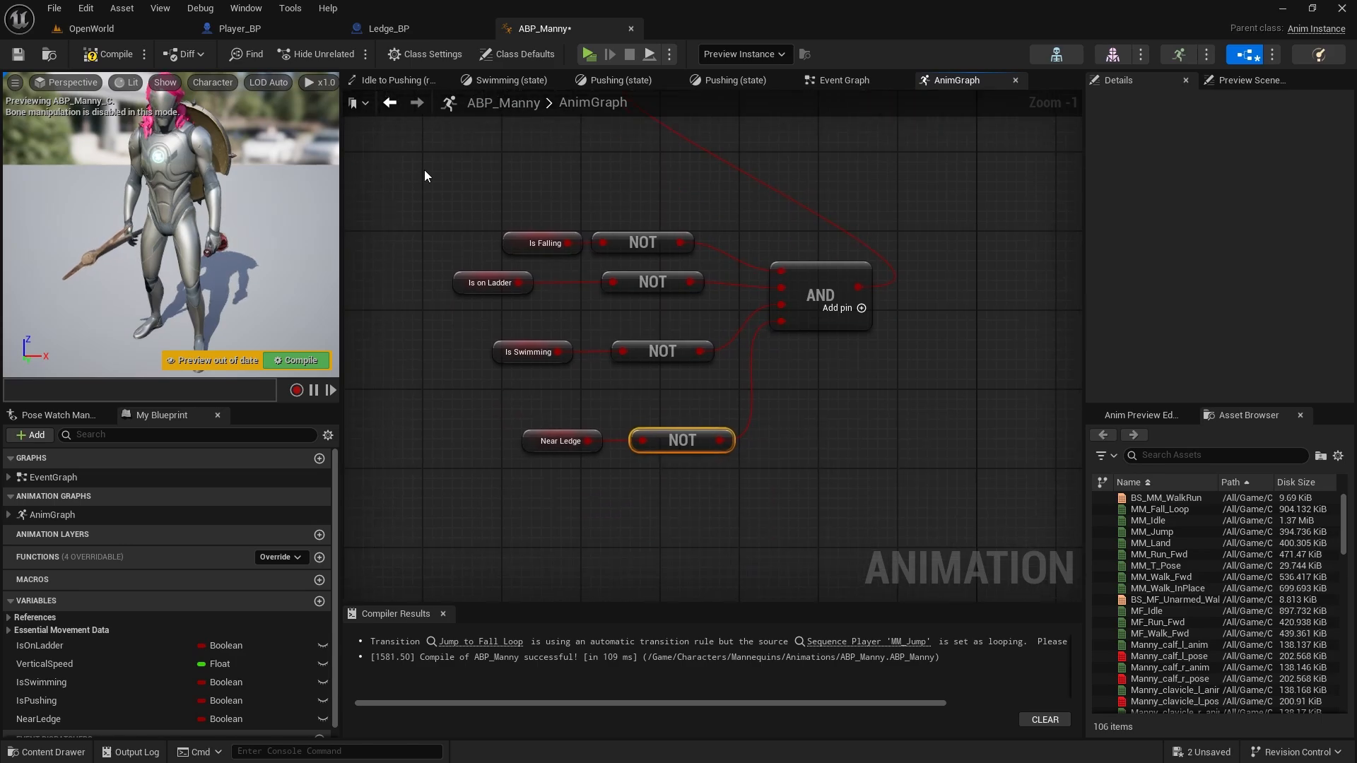
left_click(92, 55)
Switch to the OpenWorld level and lower the Ledge_BP actor to a height of about 122
left_click(91, 29)
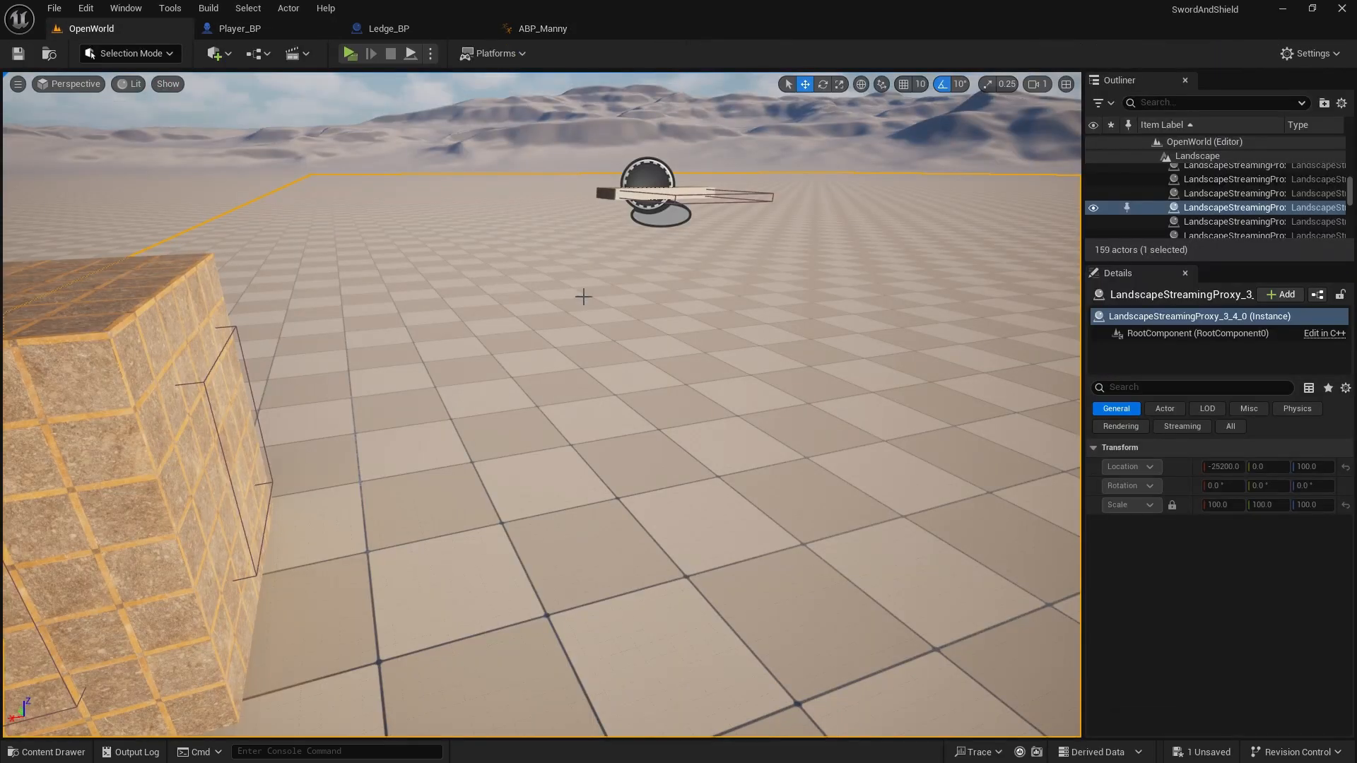
left_click(647, 185)
left_click_drag(647, 153, 648, 271)
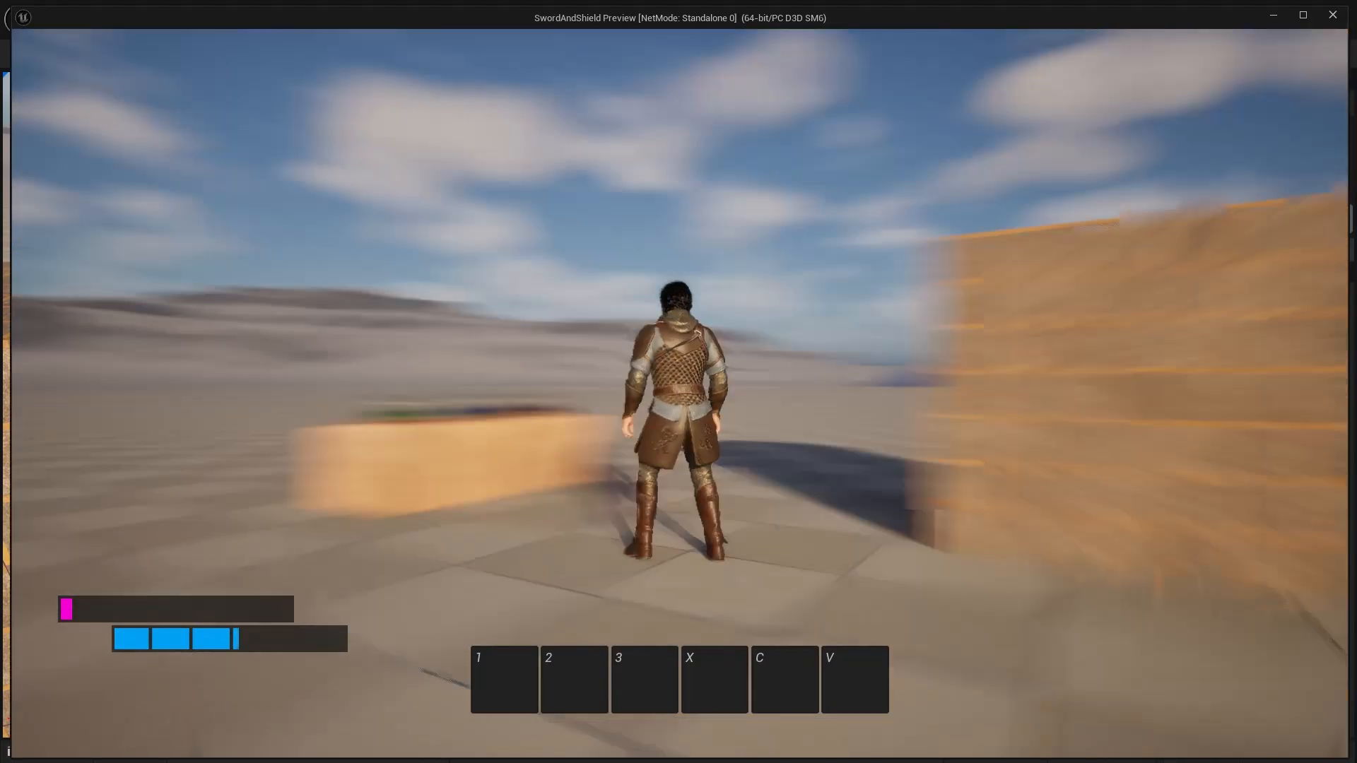
Play-test the level by running to the lowered ledge and jumping at it repeatedly, and end the session
key("w")
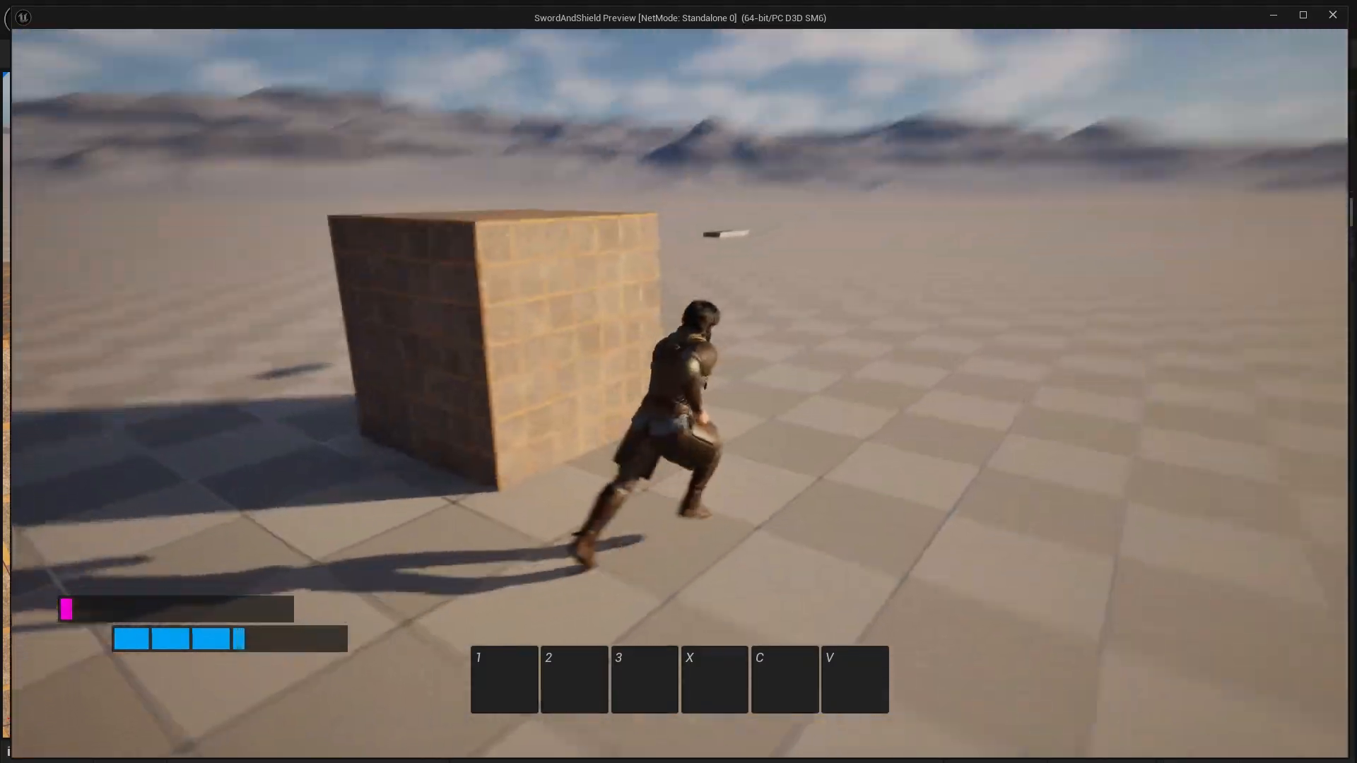
key("space")
key("space")
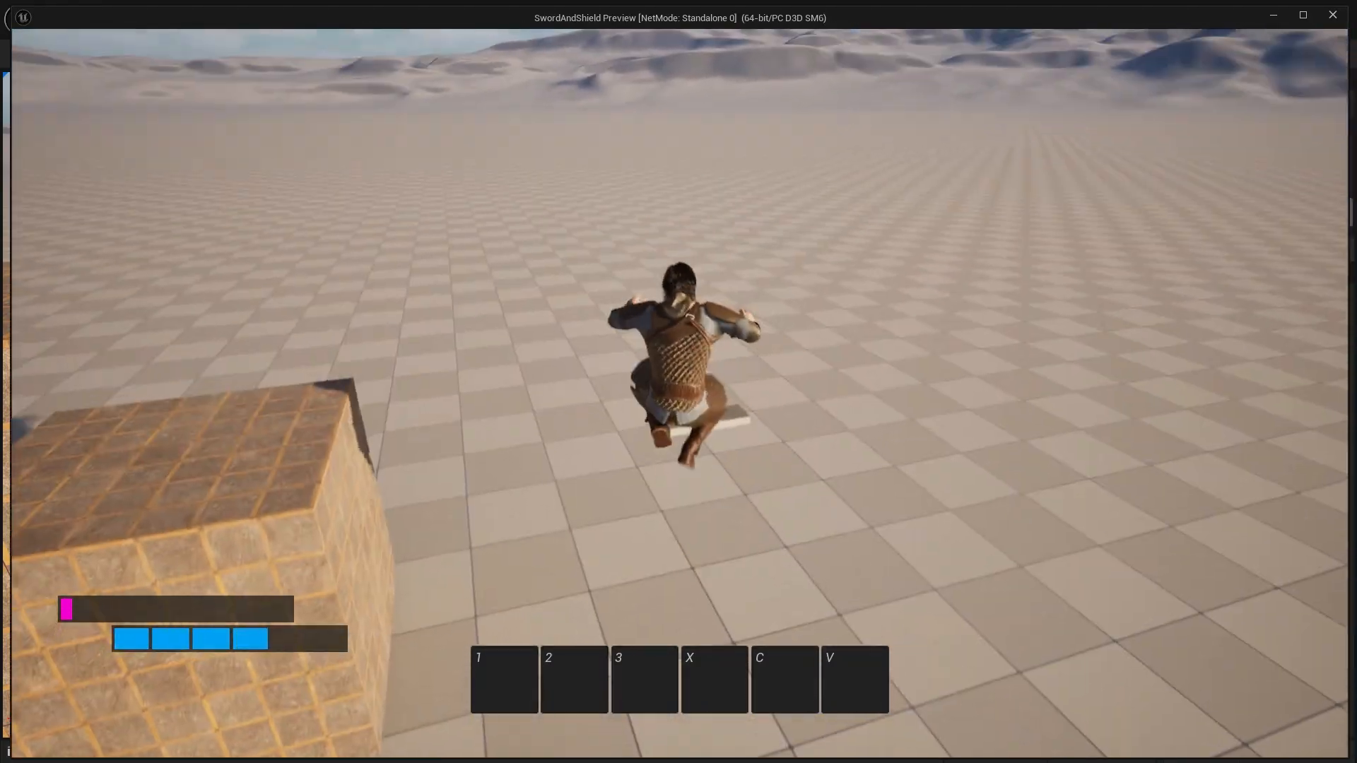
key("space")
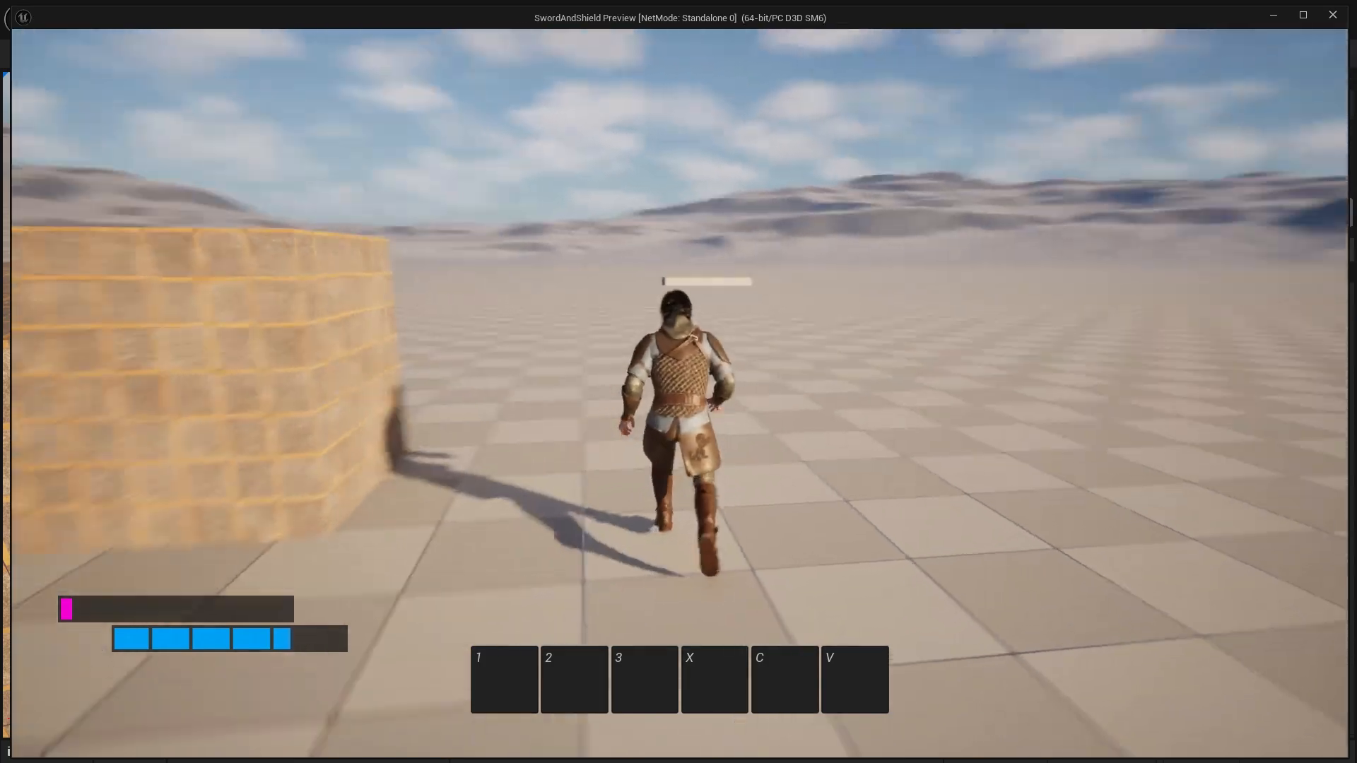
key("space")
key("space")
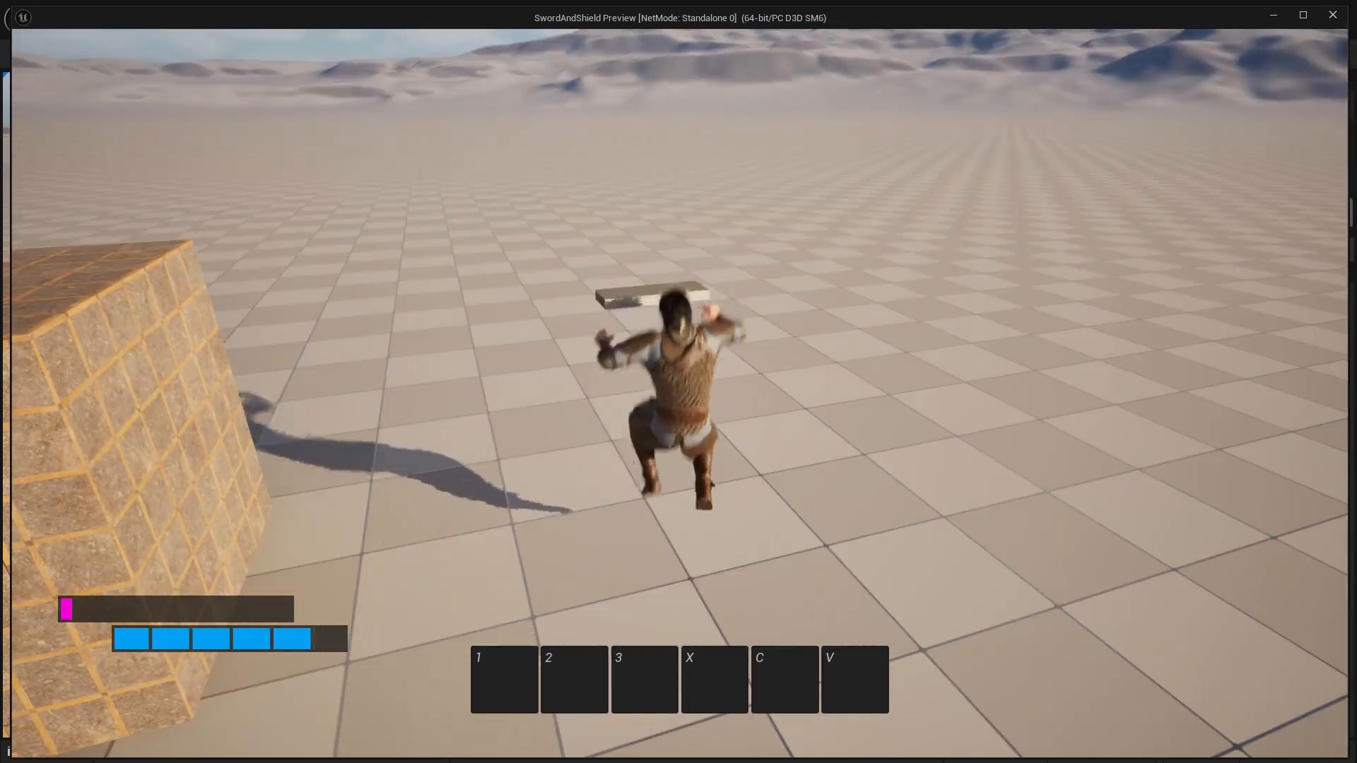
key("space")
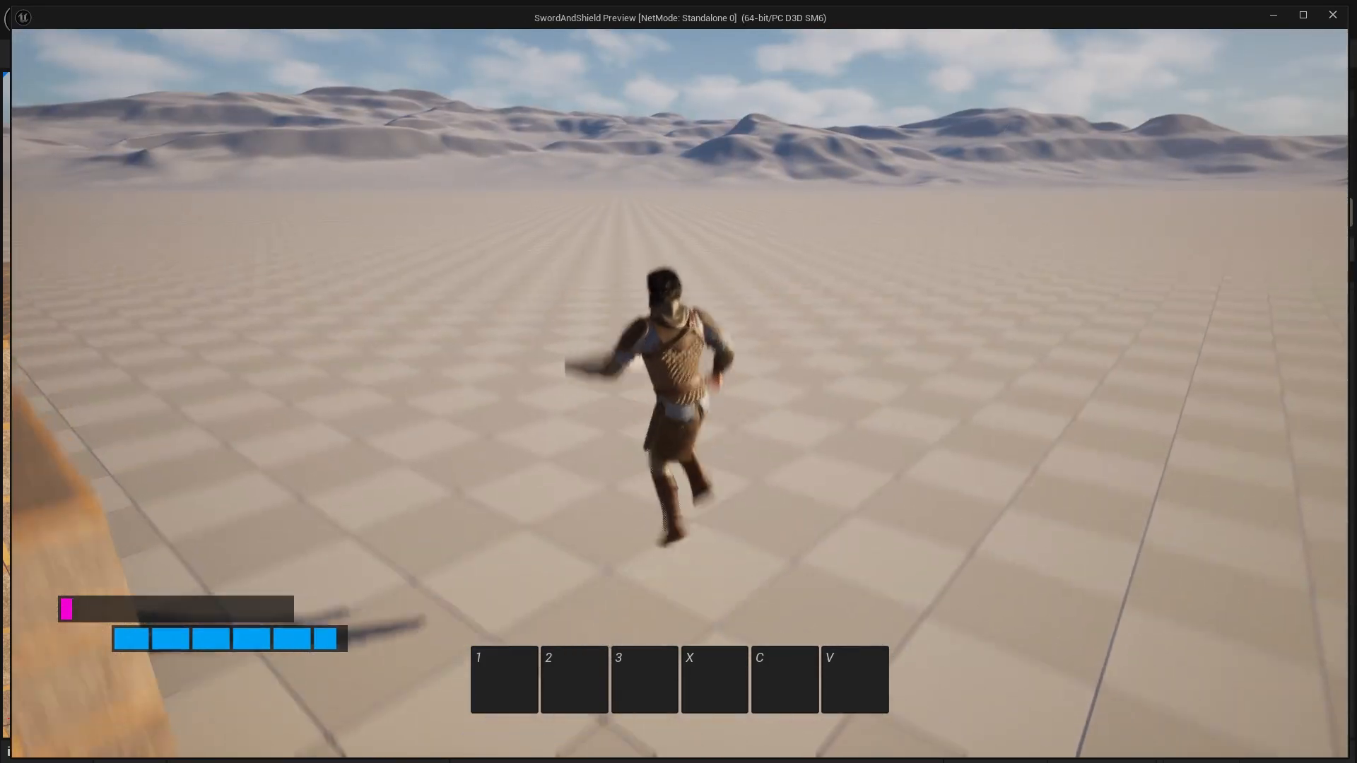
key("space")
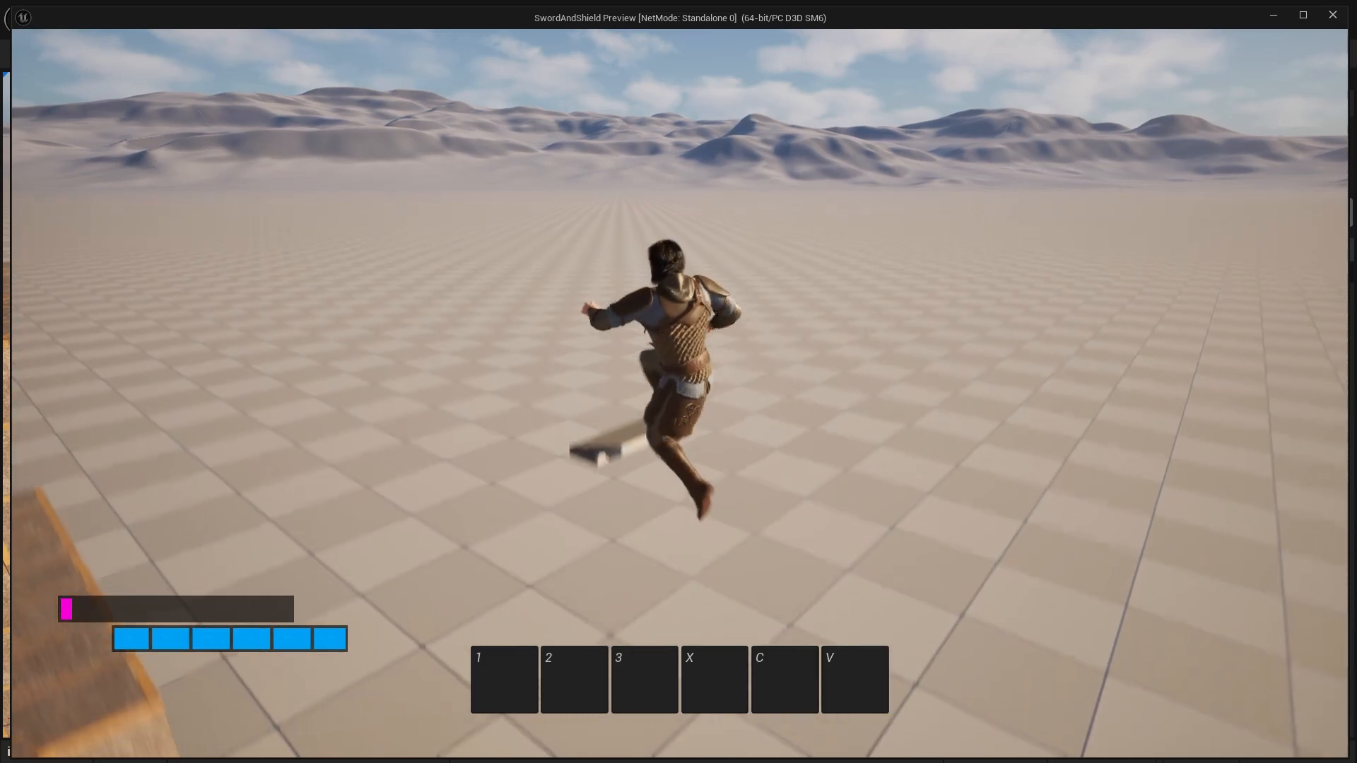
key("Escape")
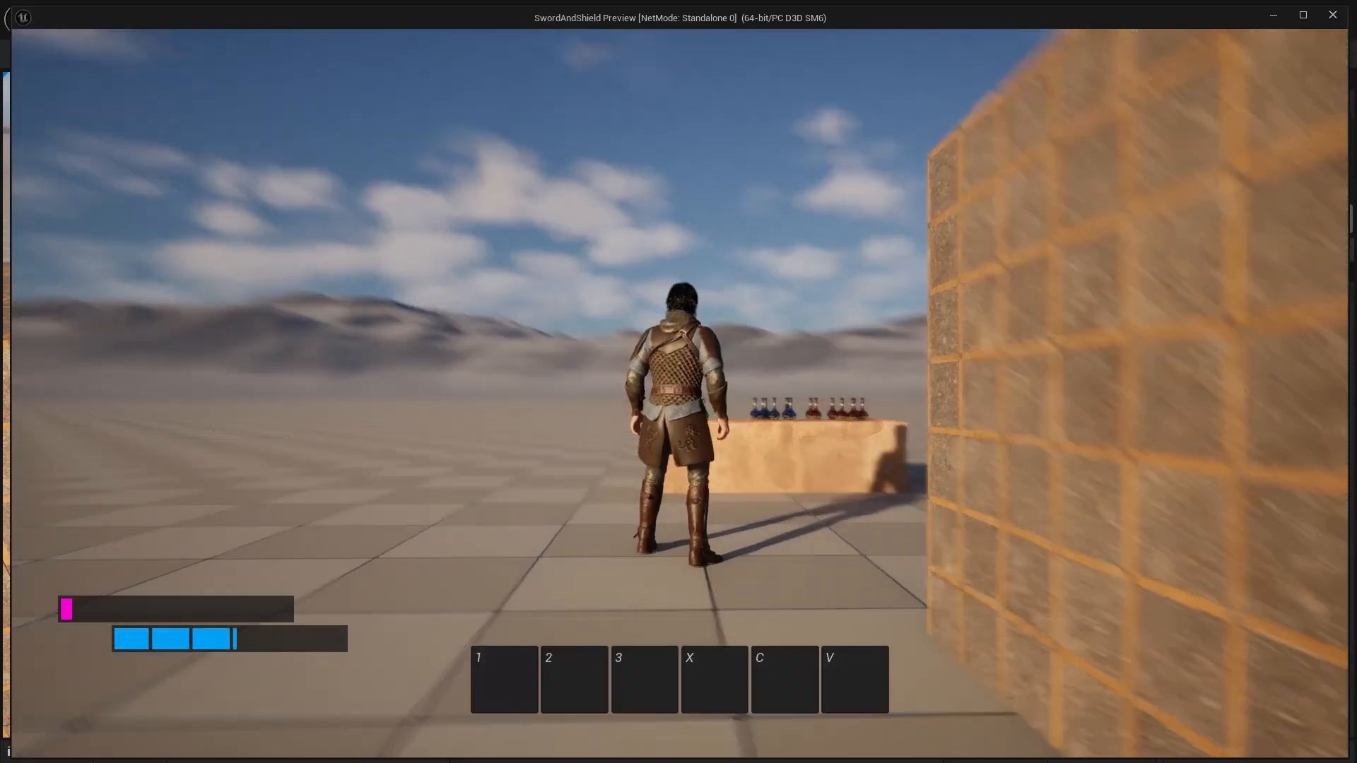
Play-test again by jumping up below the ledge and moving back from it, and stop the game
key("w")
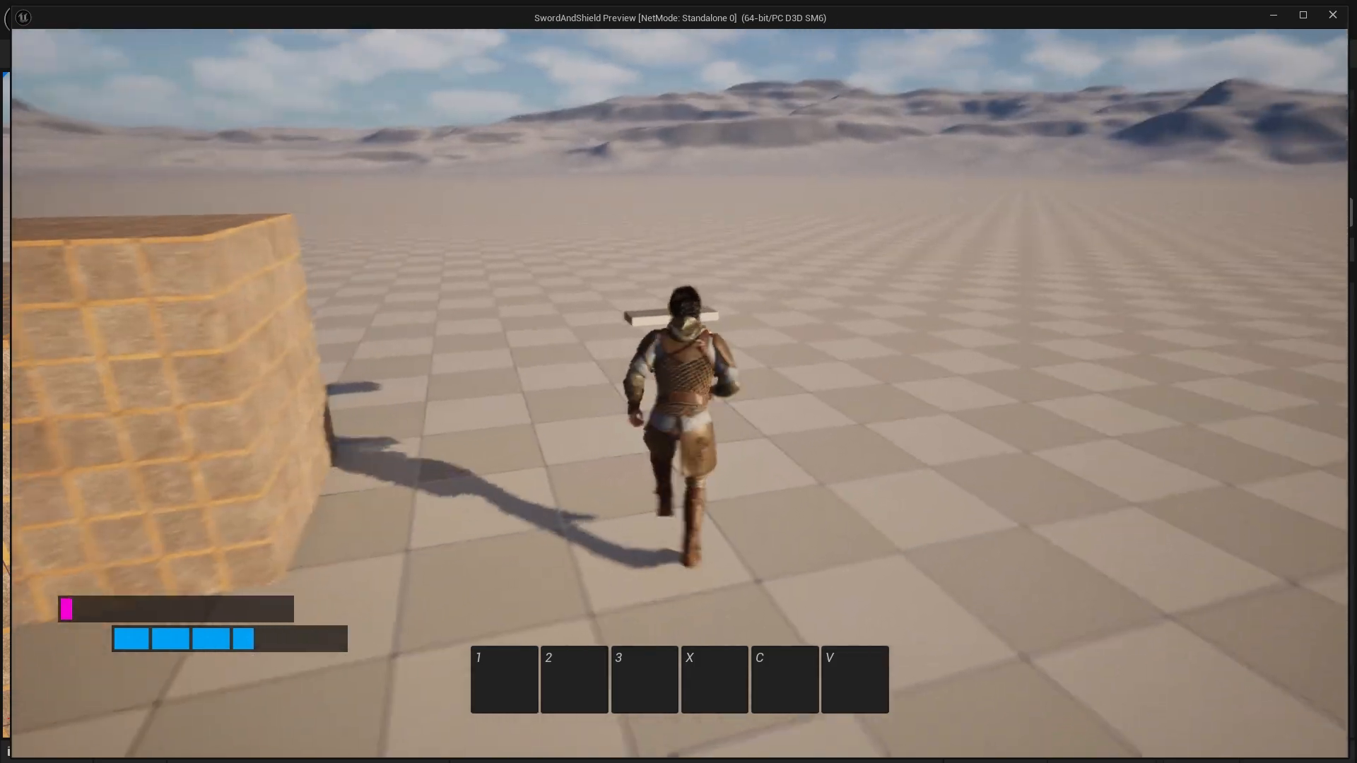
key("space")
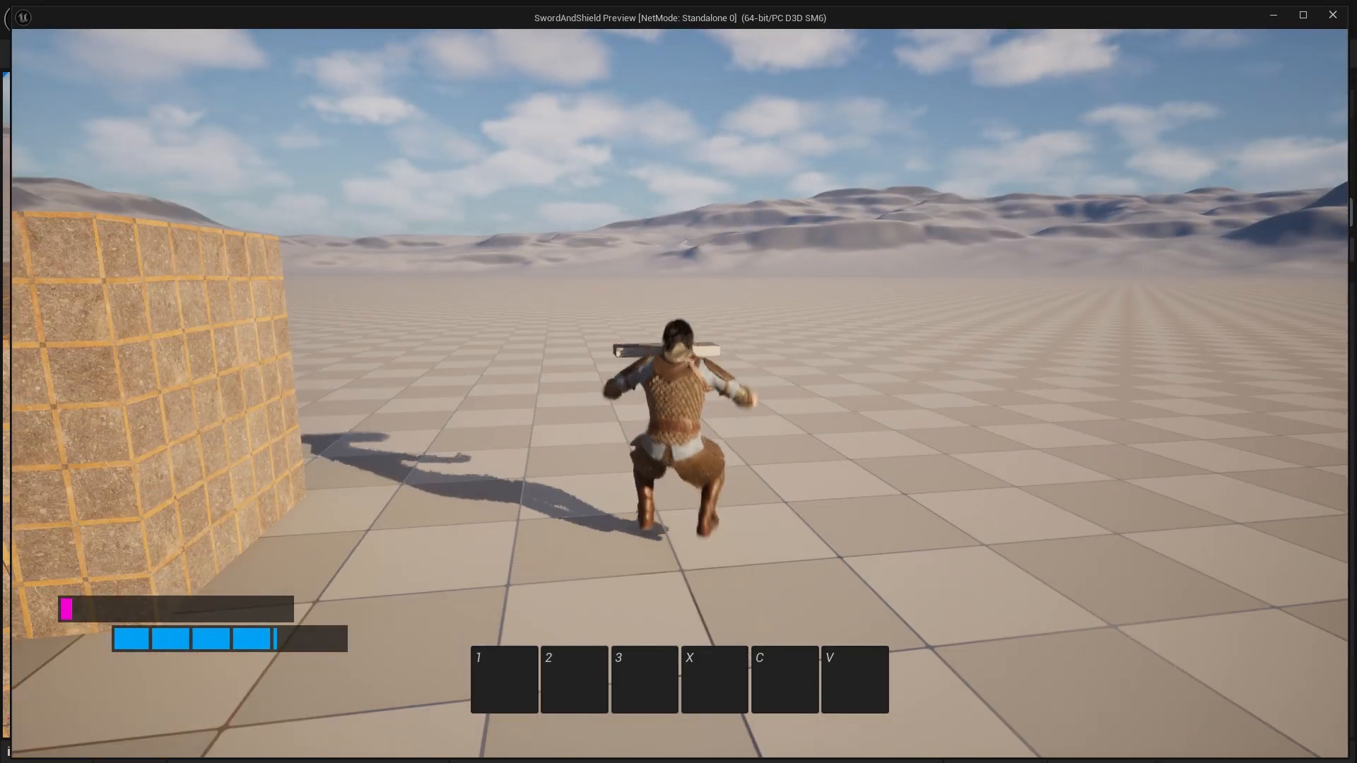
key("space")
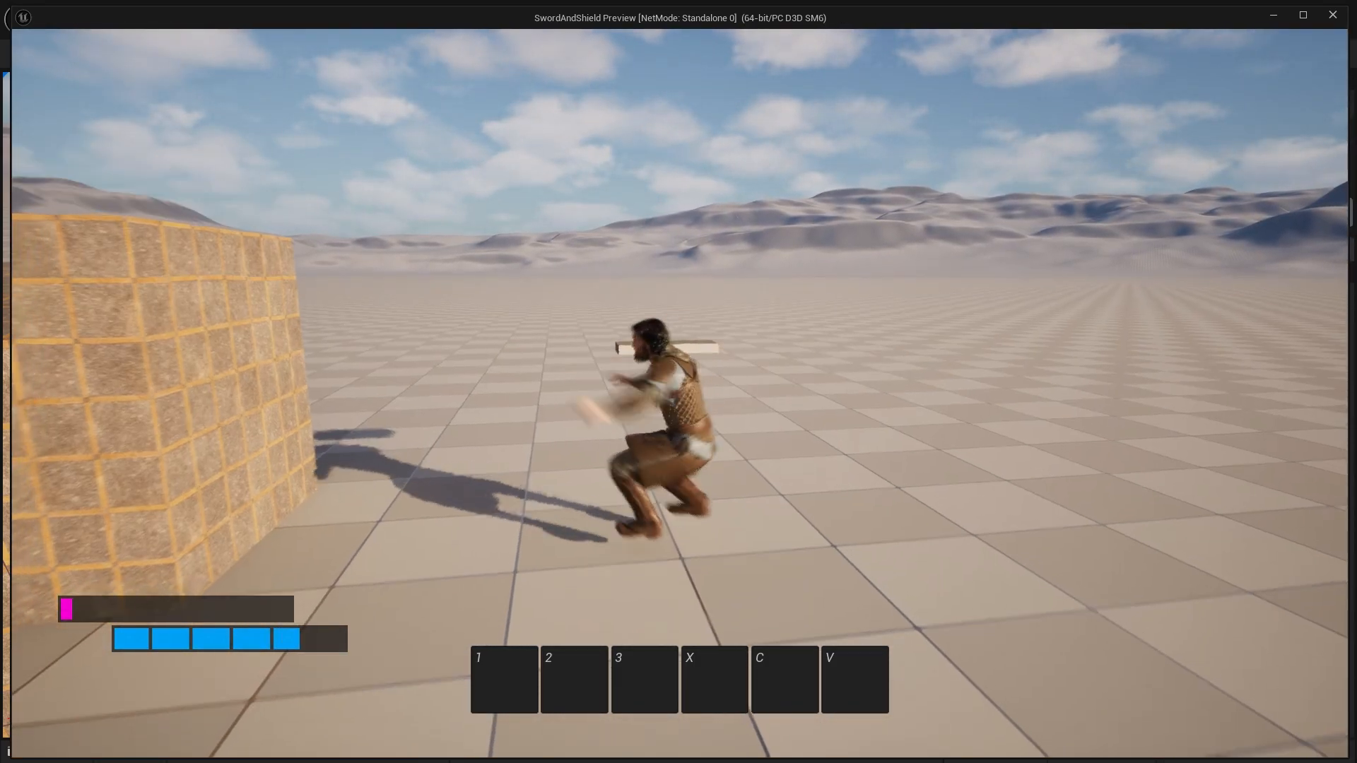
key("s")
key("Escape")
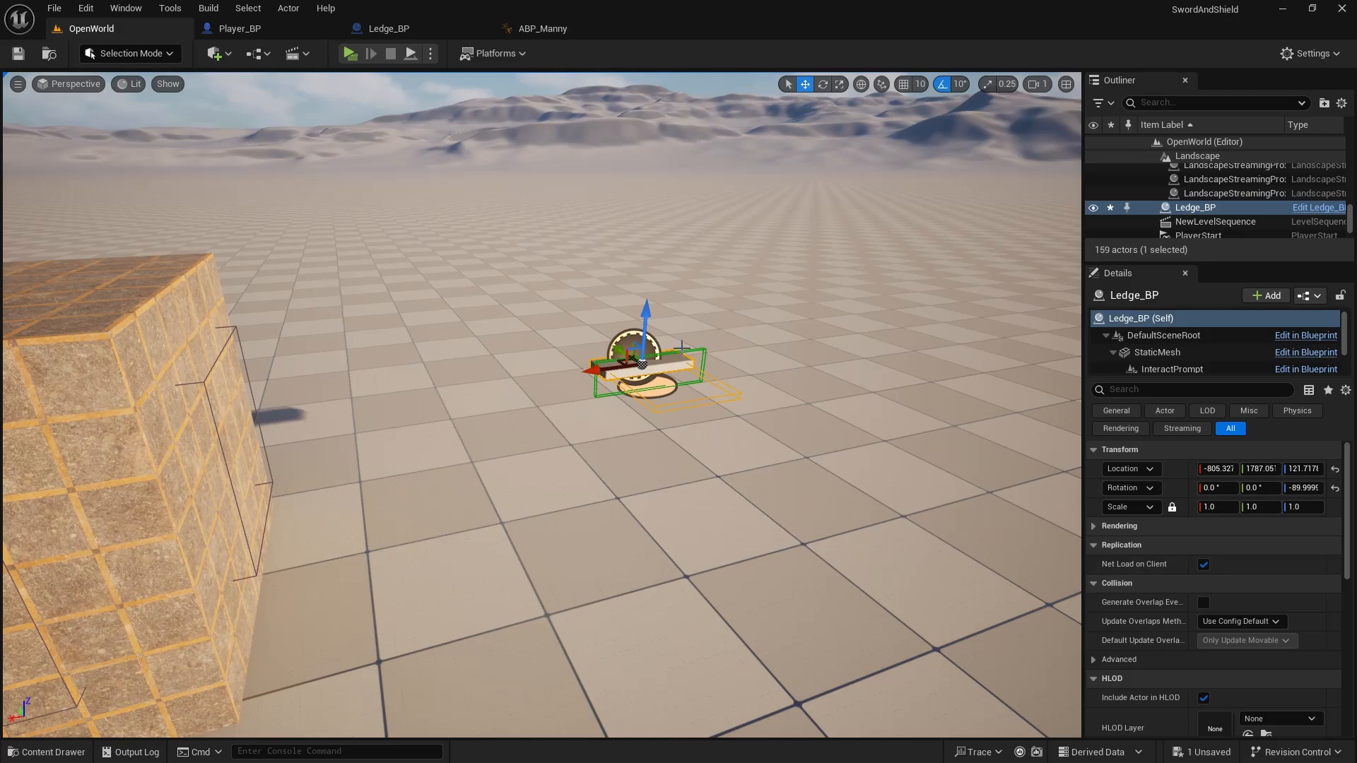
Delete the Ledge_BP actor from the level and open the Ledge_BP blueprint's 3D component view
key("Delete")
left_click(406, 28)
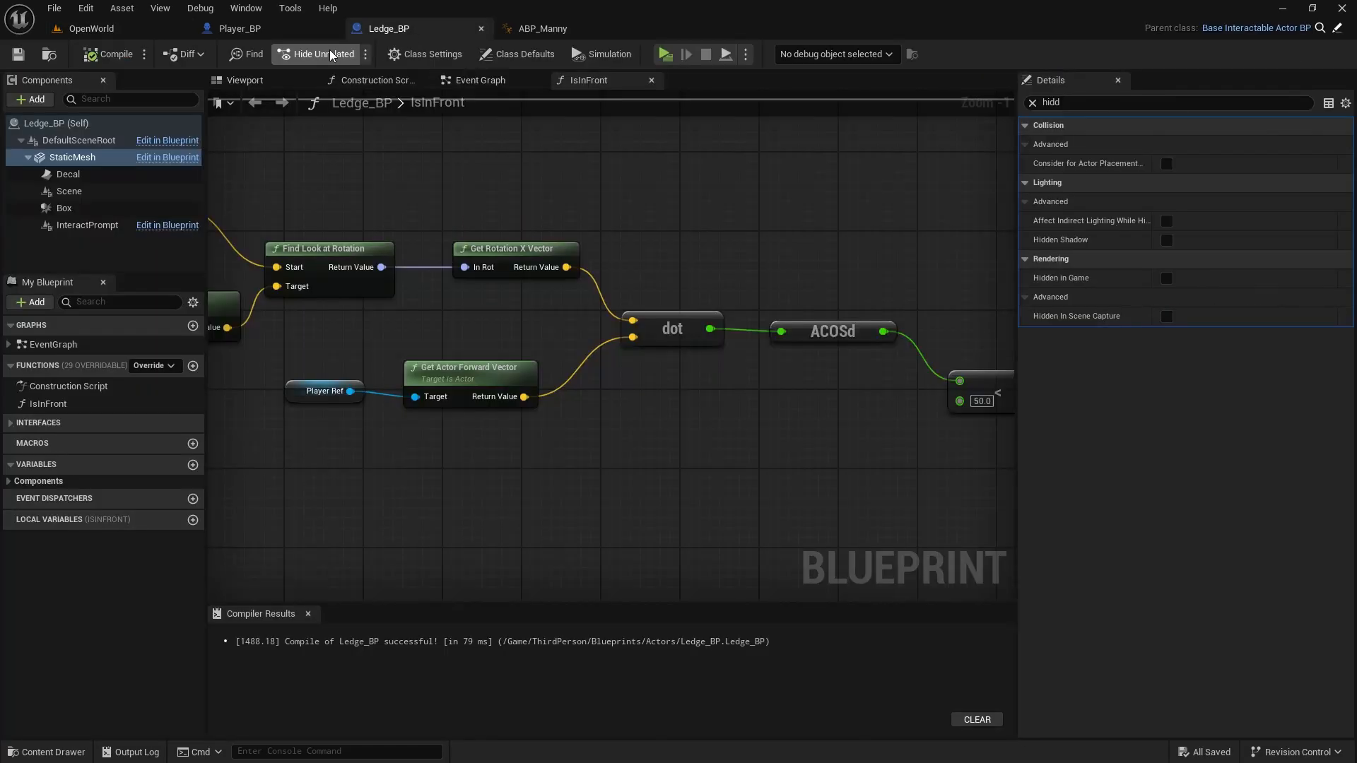
left_click(265, 82)
Scale the ledge's Box collision wider along the Y axis so it extends past both mesh ends, and compile and save the blueprint
left_click_drag(651, 324, 597, 419)
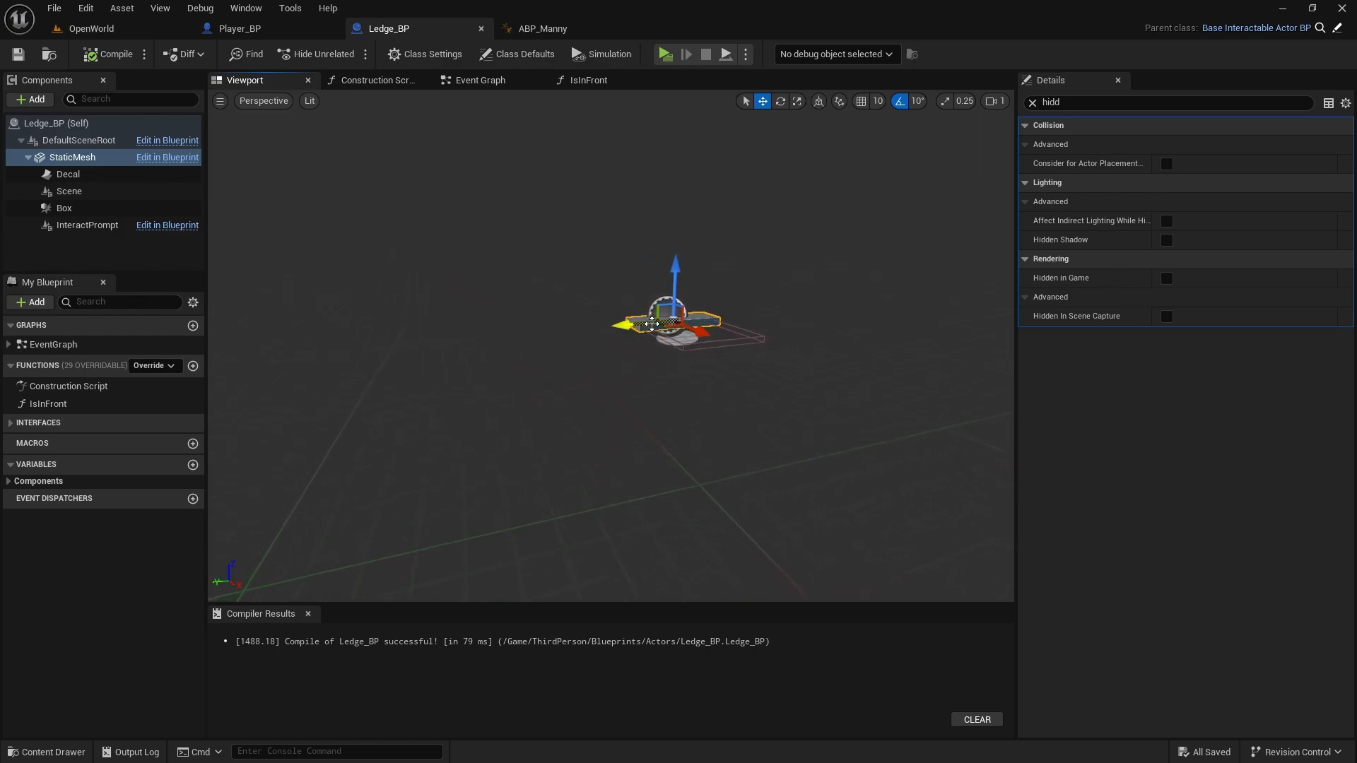
left_click_drag(639, 325, 695, 425)
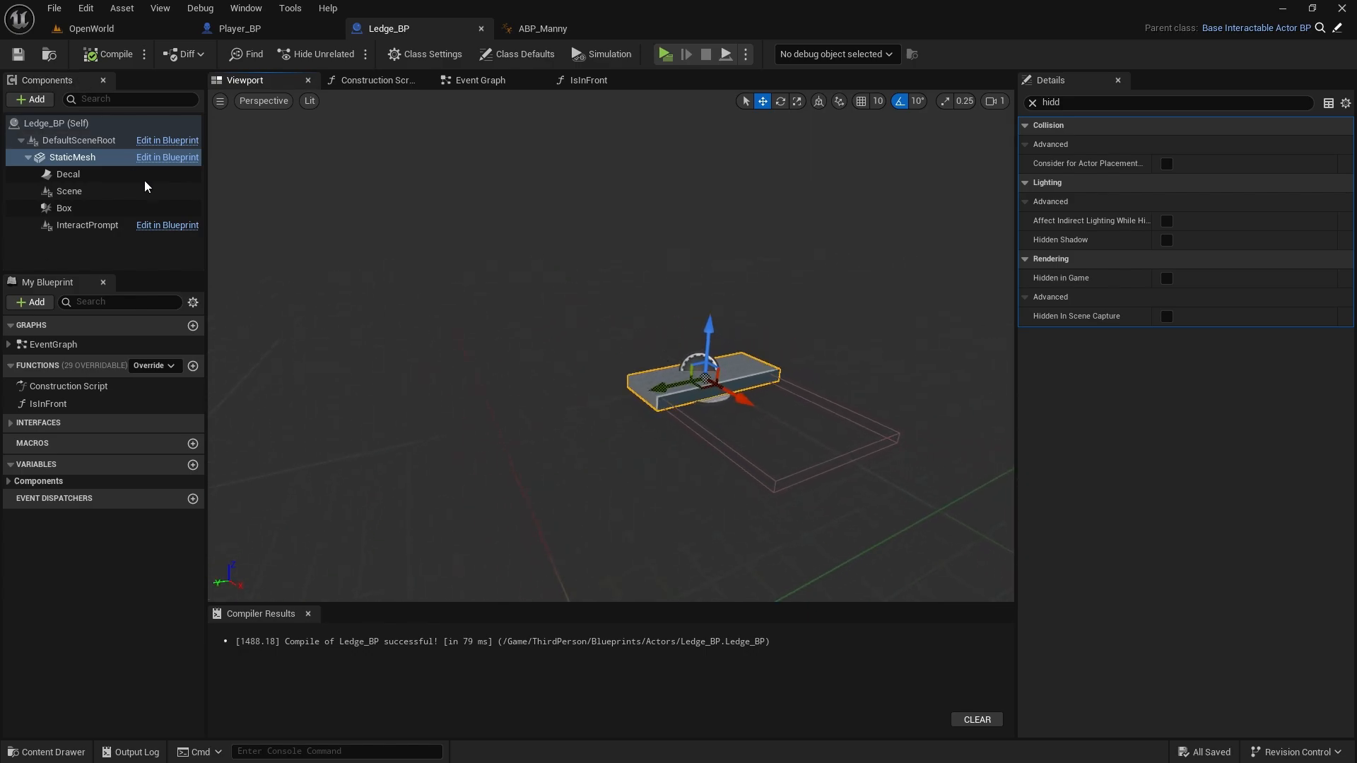
left_click(53, 208)
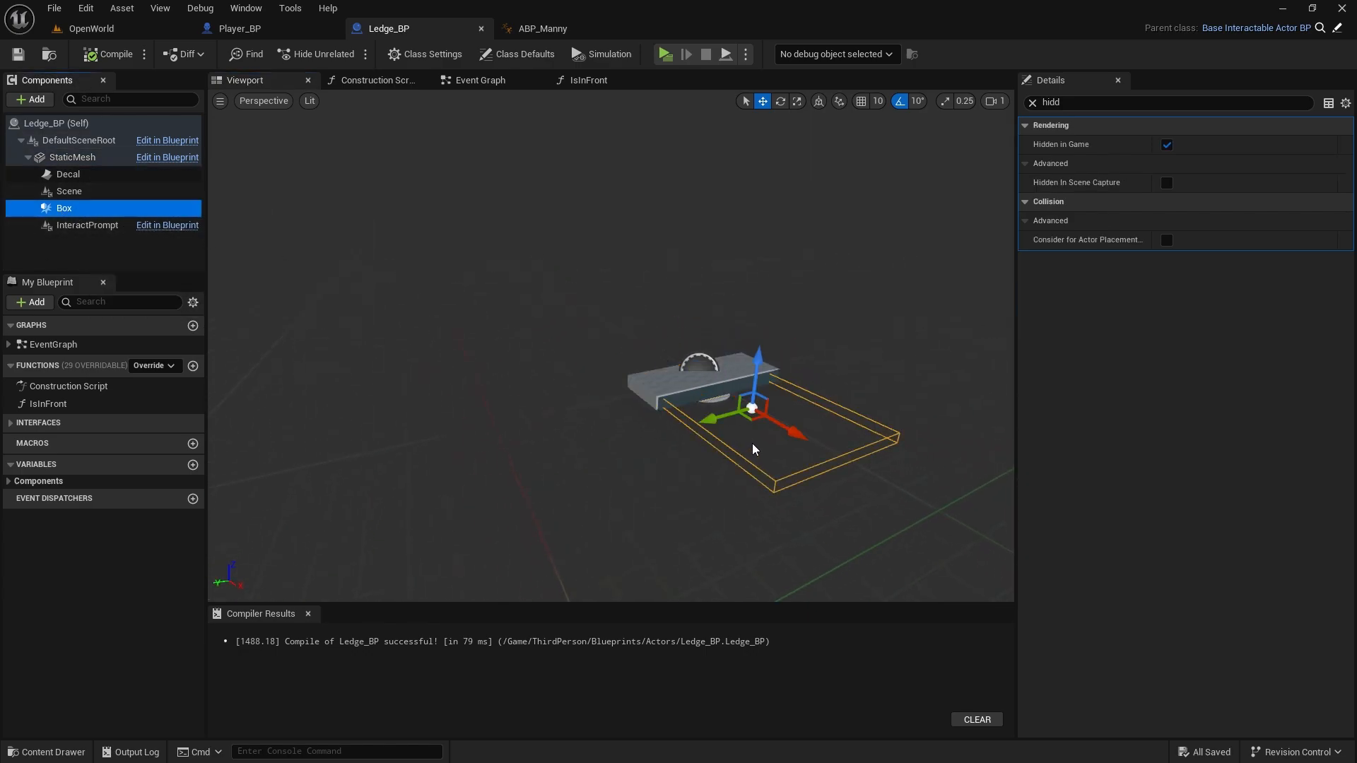
left_click(752, 409)
key("e")
key("r")
left_click_drag(712, 418, 646, 431)
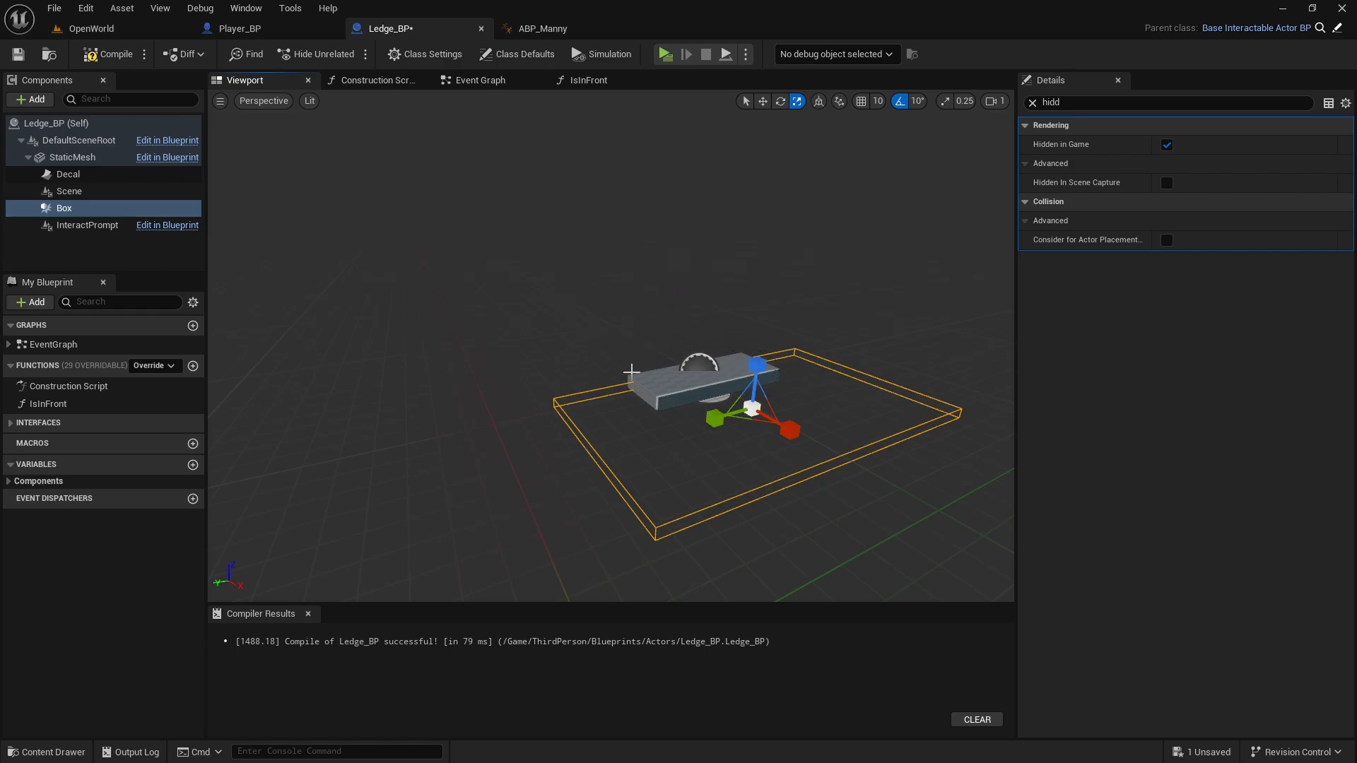
scroll(554, 365, "down", 3)
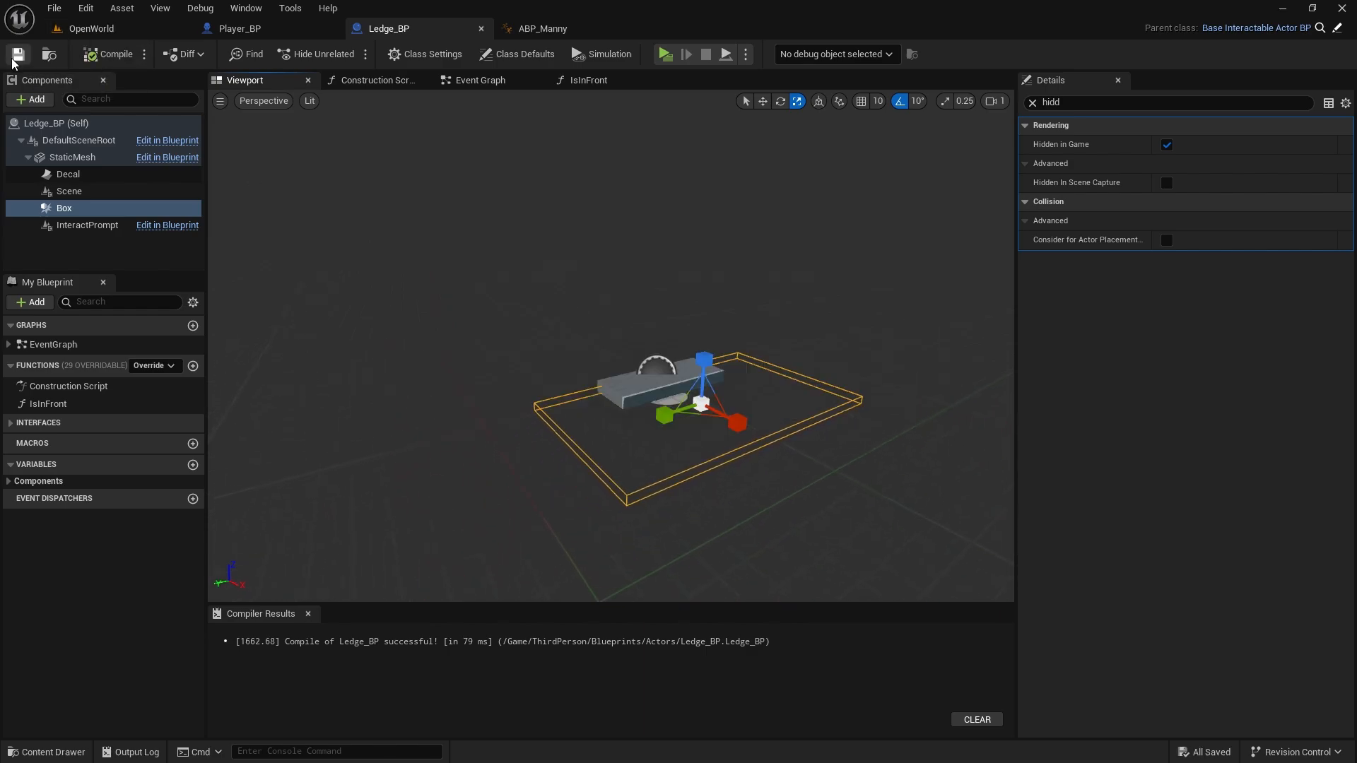
Examine the IsInFront function's look-at rotation, dot product and angle comparison that feed its Return Node
double_click(48, 404)
scroll(546, 388, "up", 2)
right_click_drag(593, 424, 523, 395)
scroll(547, 388, "down", 1)
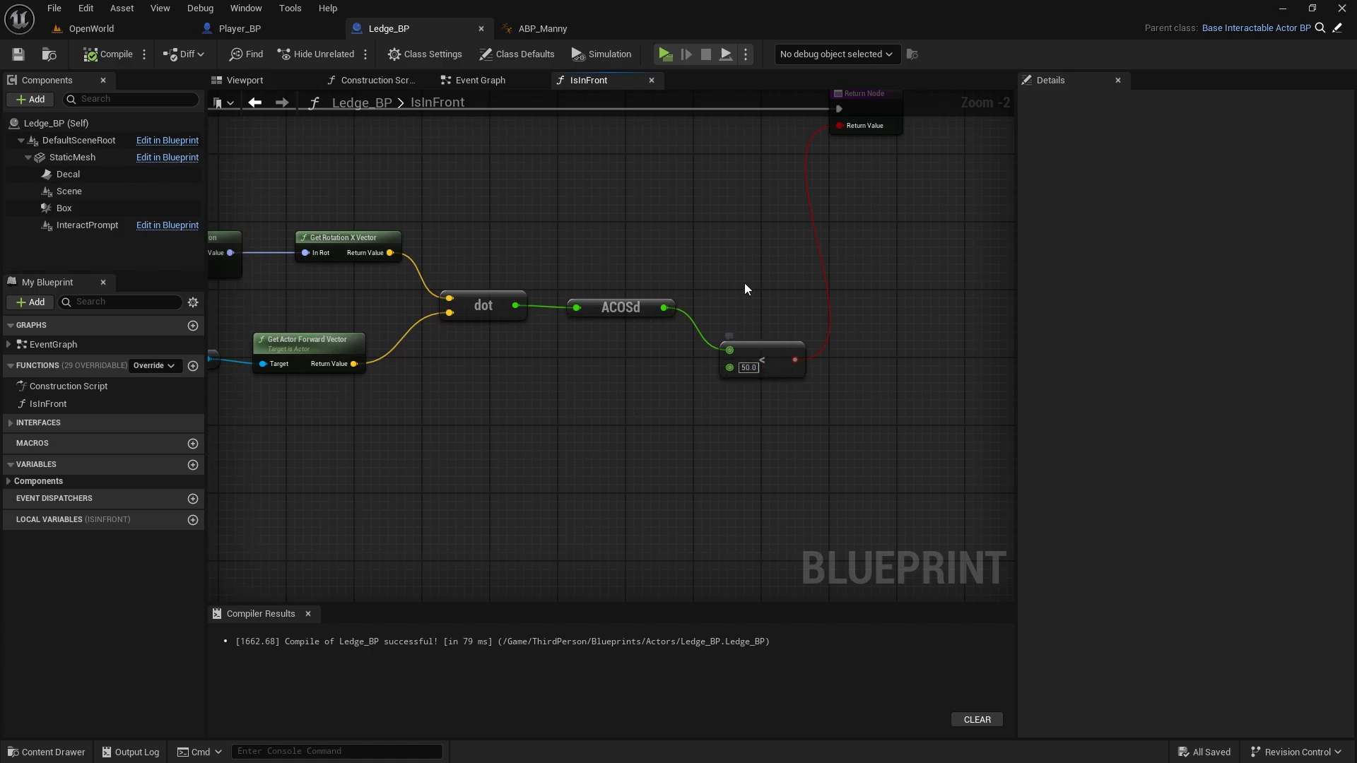
right_click_drag(745, 284, 727, 426)
right_click_drag(521, 363, 681, 278)
scroll(681, 278, "down", 2)
scroll(809, 335, "up", 2)
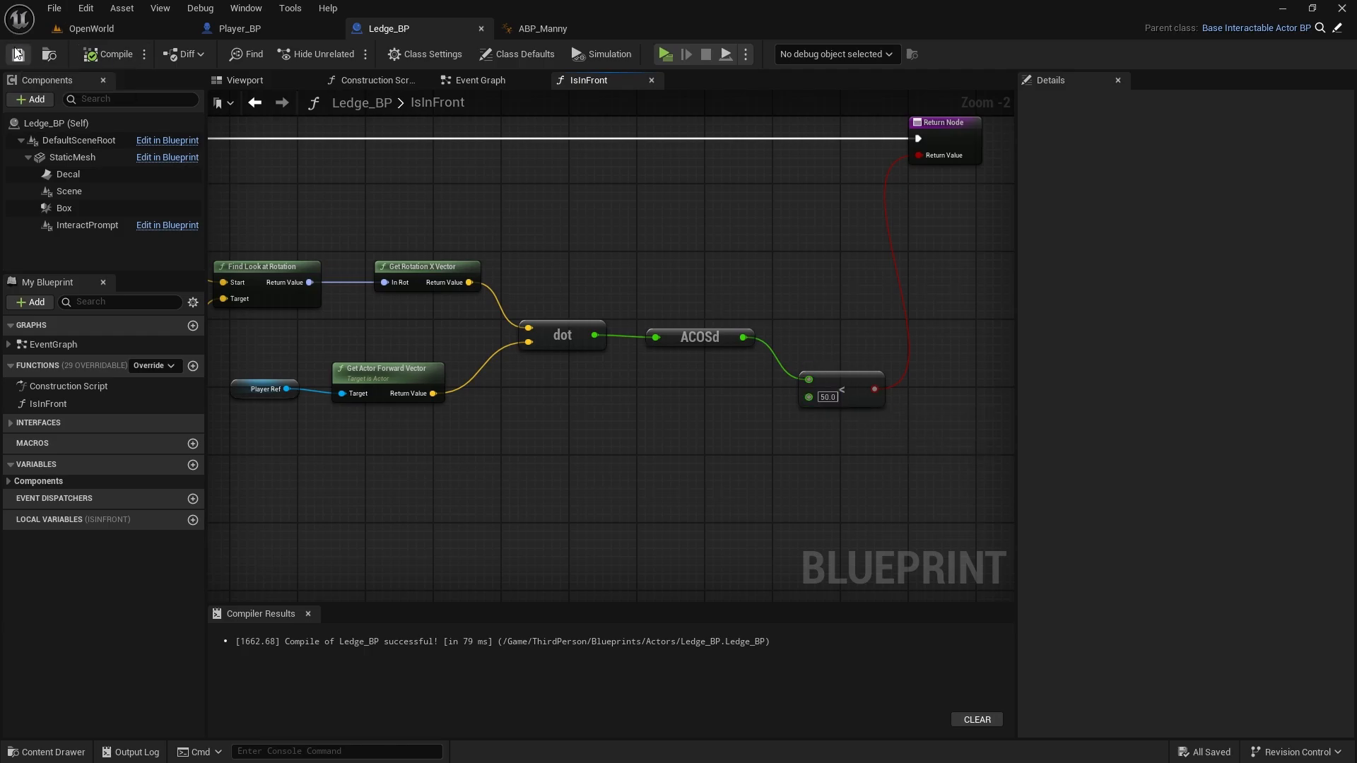
Return to the OpenWorld level, bring the stone block into view, and close the Ledge_BP editor
left_click(97, 31)
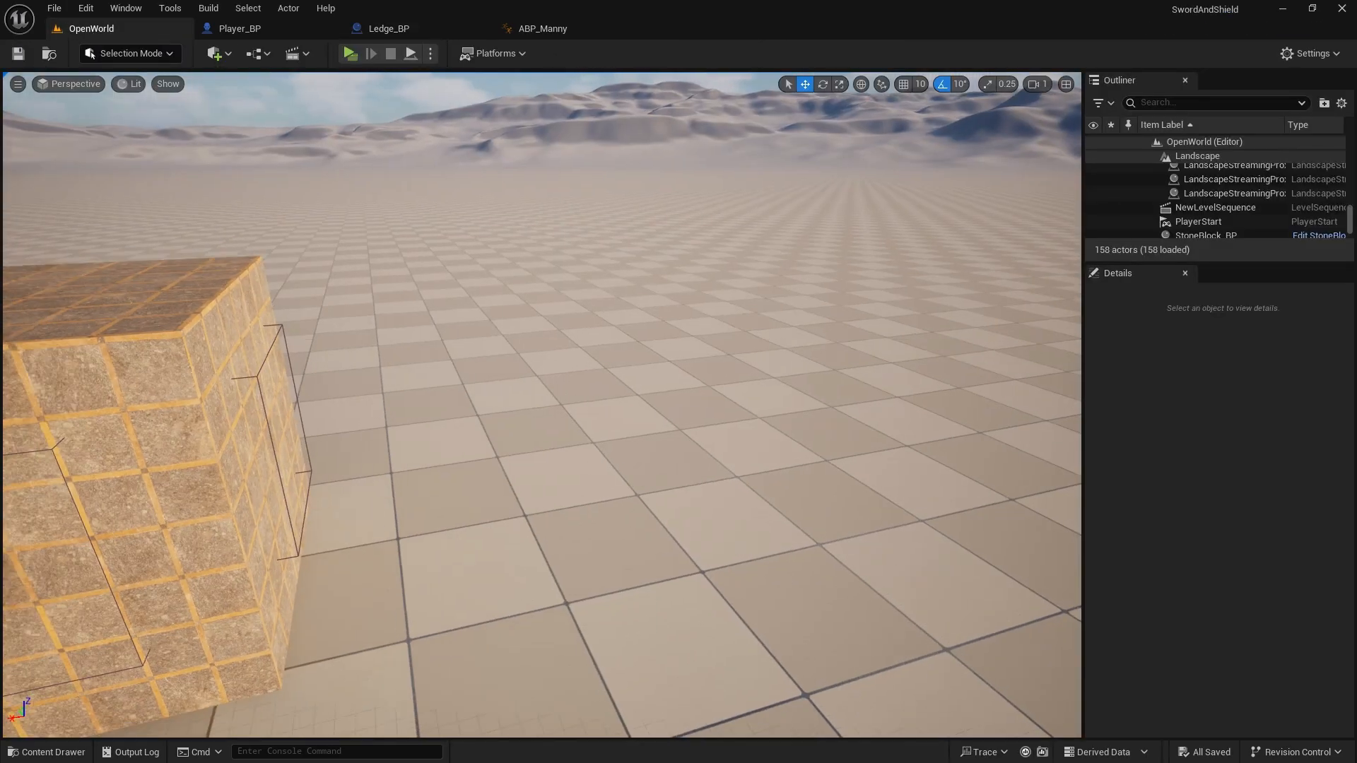
scroll(542, 403, "down", 5)
scroll(622, 330, "up", 4)
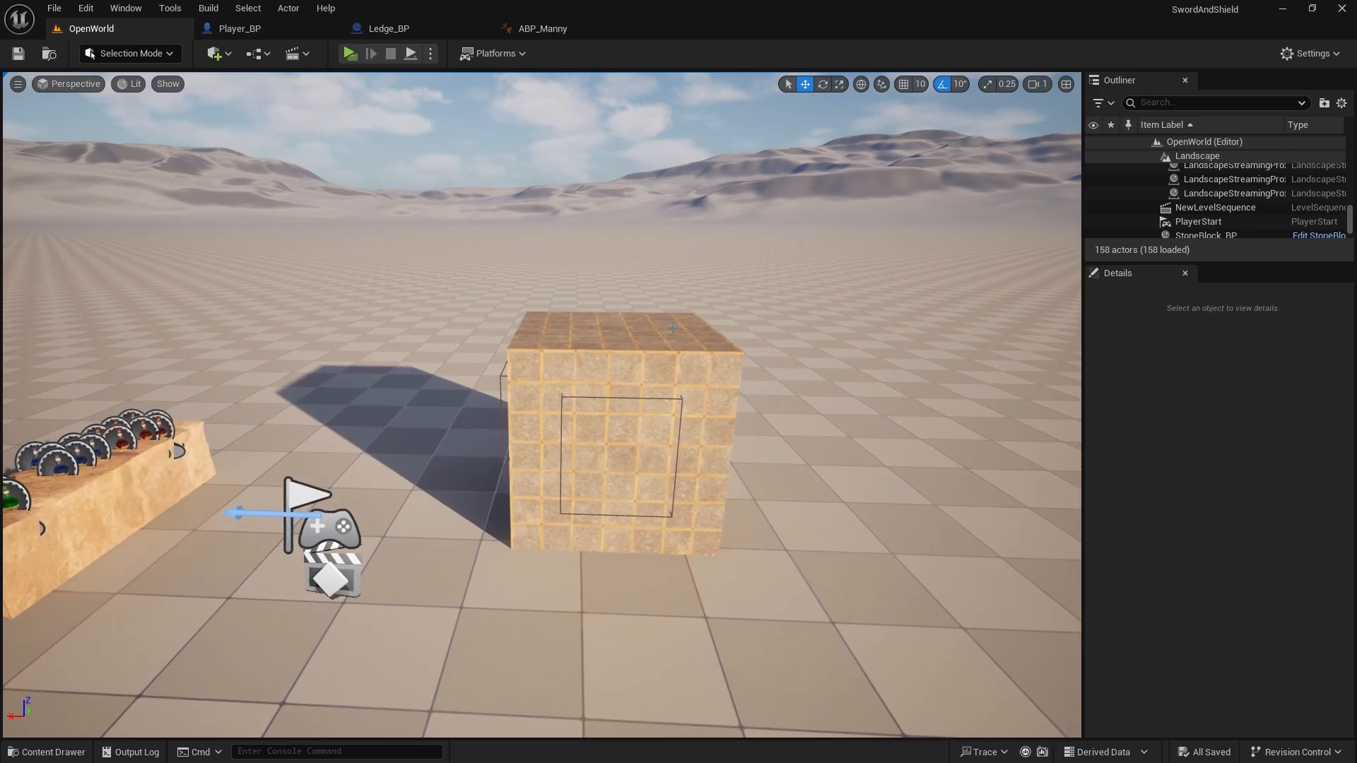
key("ctrl+space")
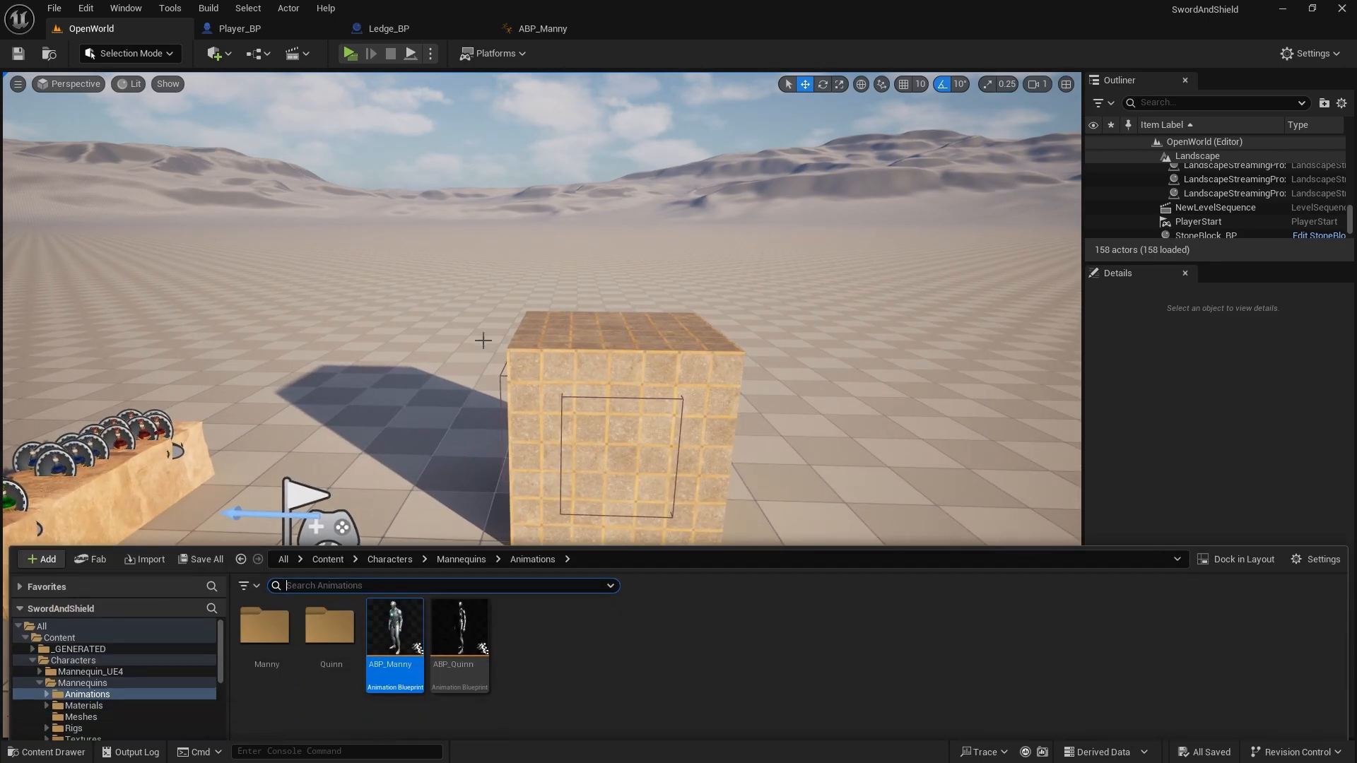
left_click(569, 608)
scroll(82, 640, "down", 3)
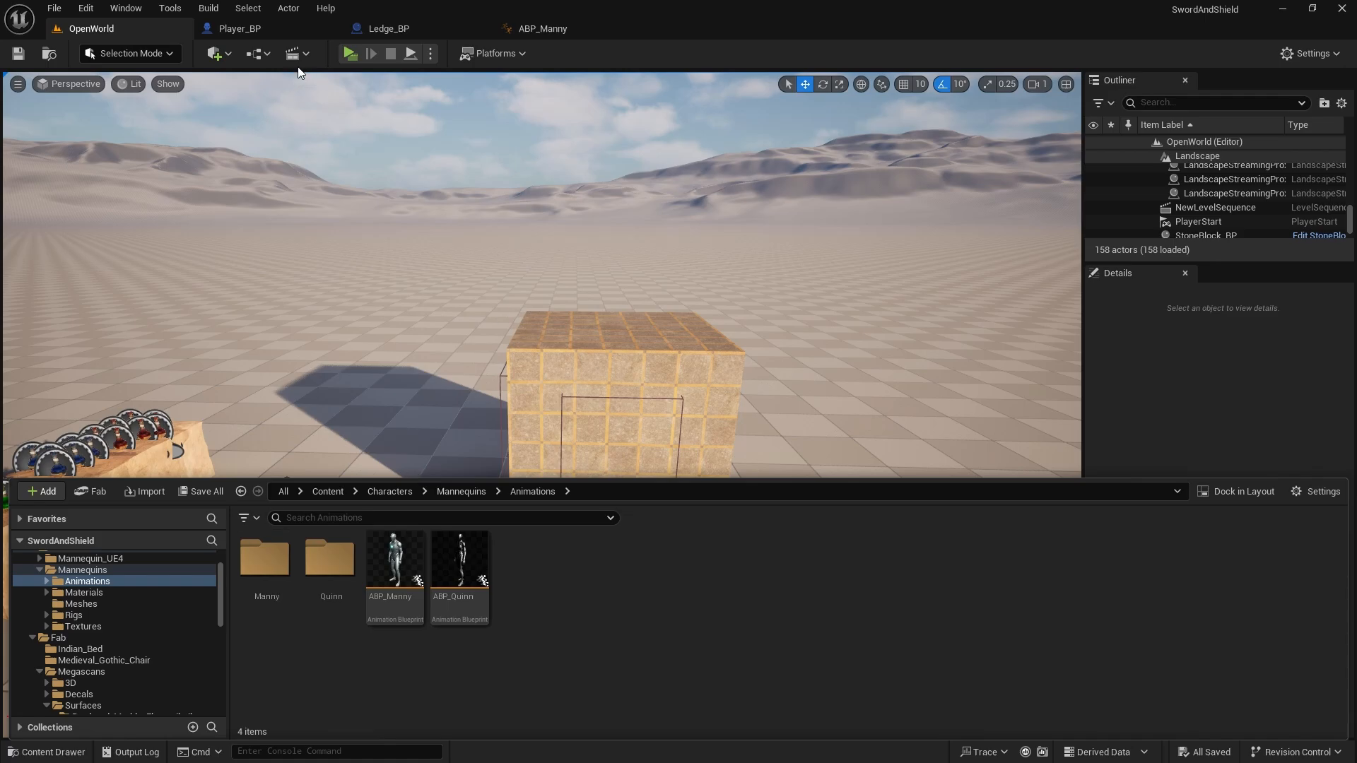
left_click(488, 29)
Open StoneBlock_BP from the ThirdPerson/Blueprints/Actors folder and select its StoneBlock mesh component
key("ctrl+space")
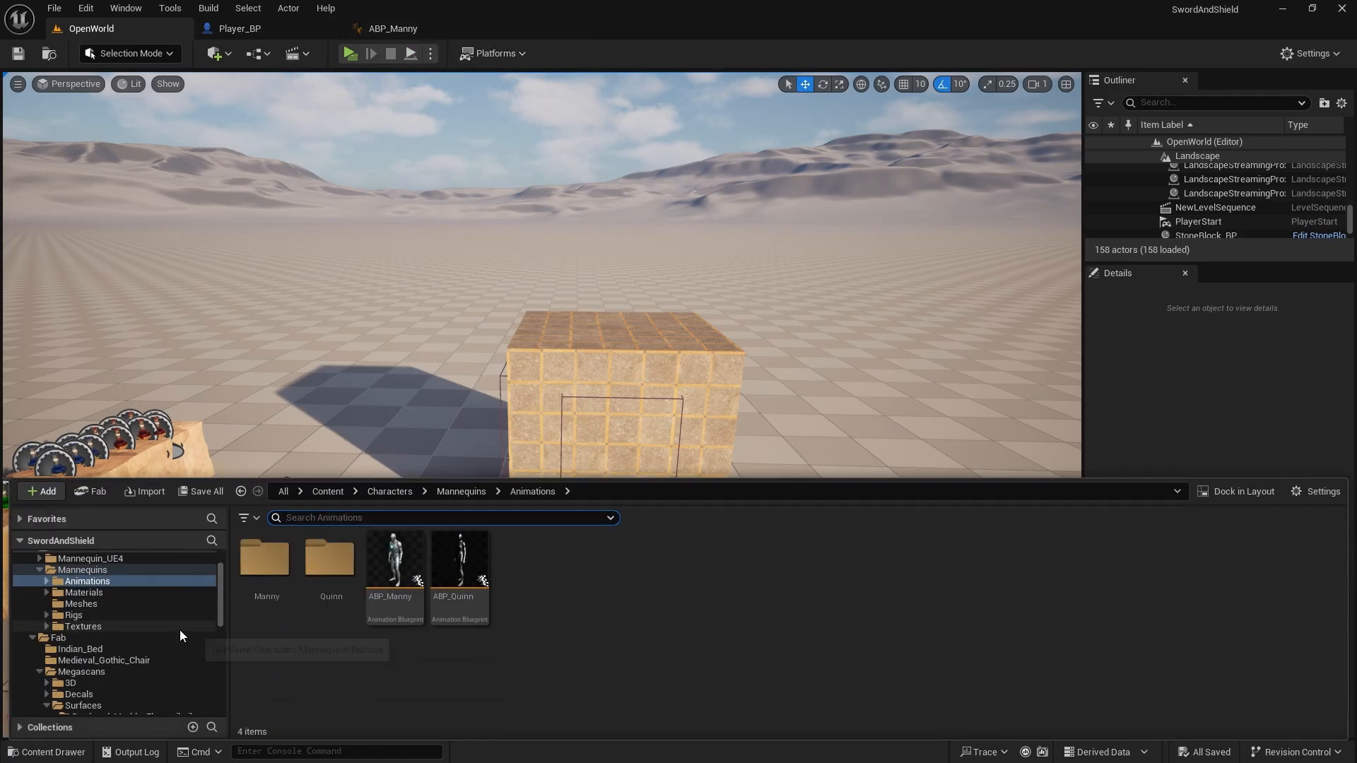
scroll(109, 591, "down", 3)
left_click(78, 694)
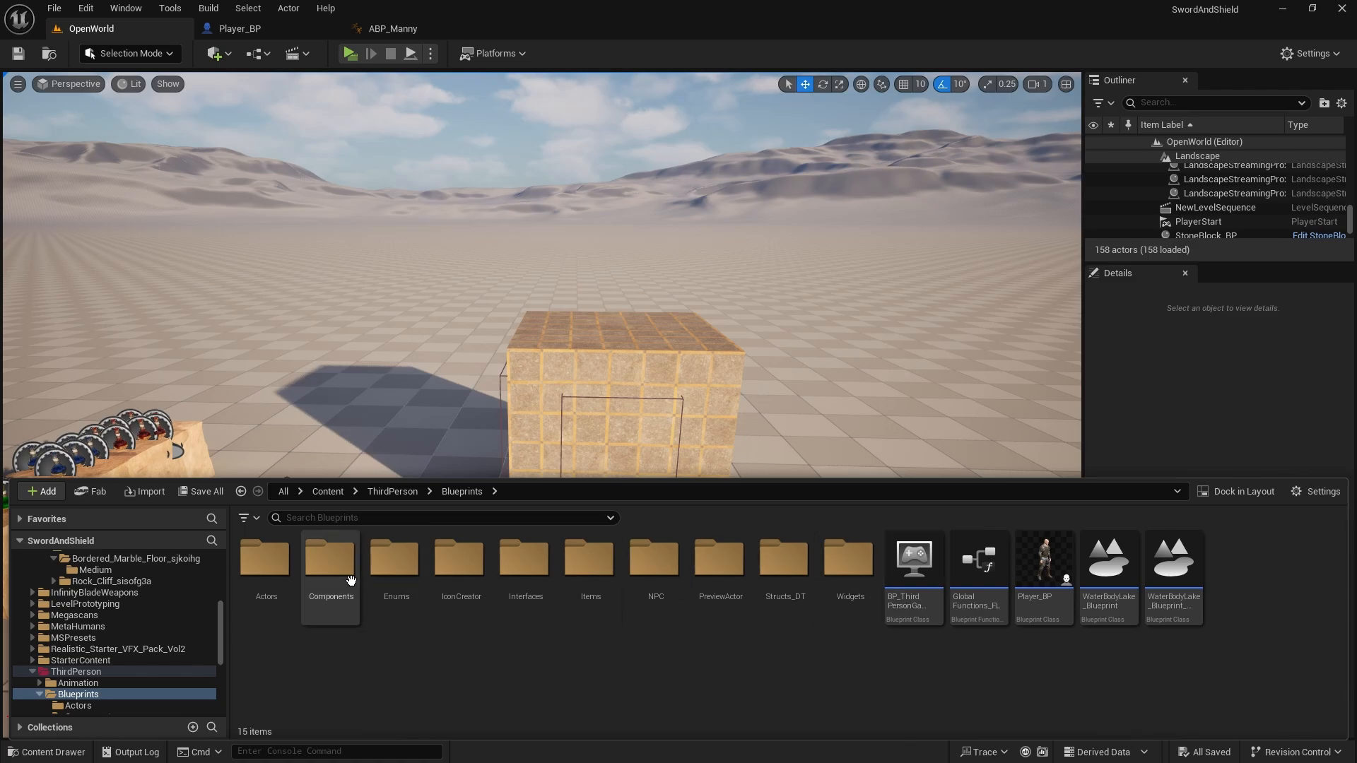
double_click(265, 559)
left_click(680, 543)
double_click(682, 540)
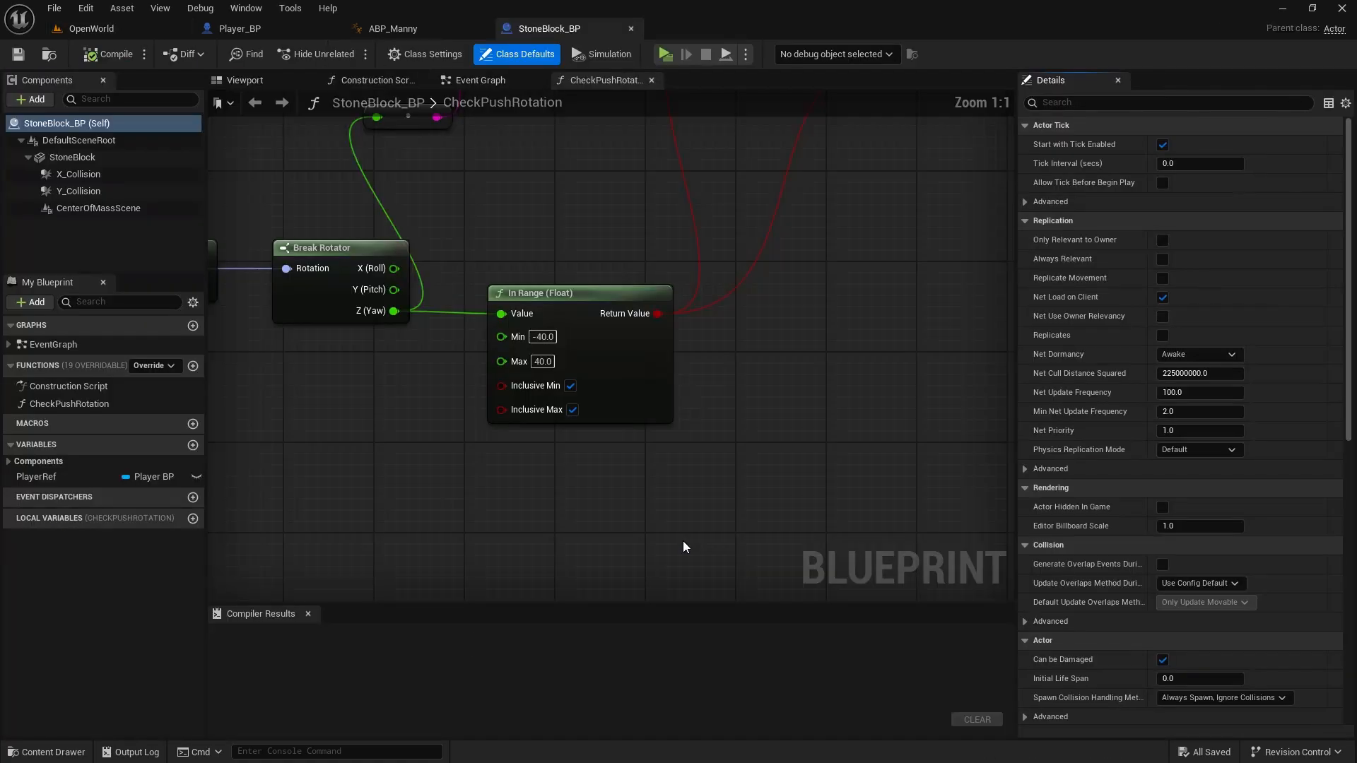
left_click(78, 157)
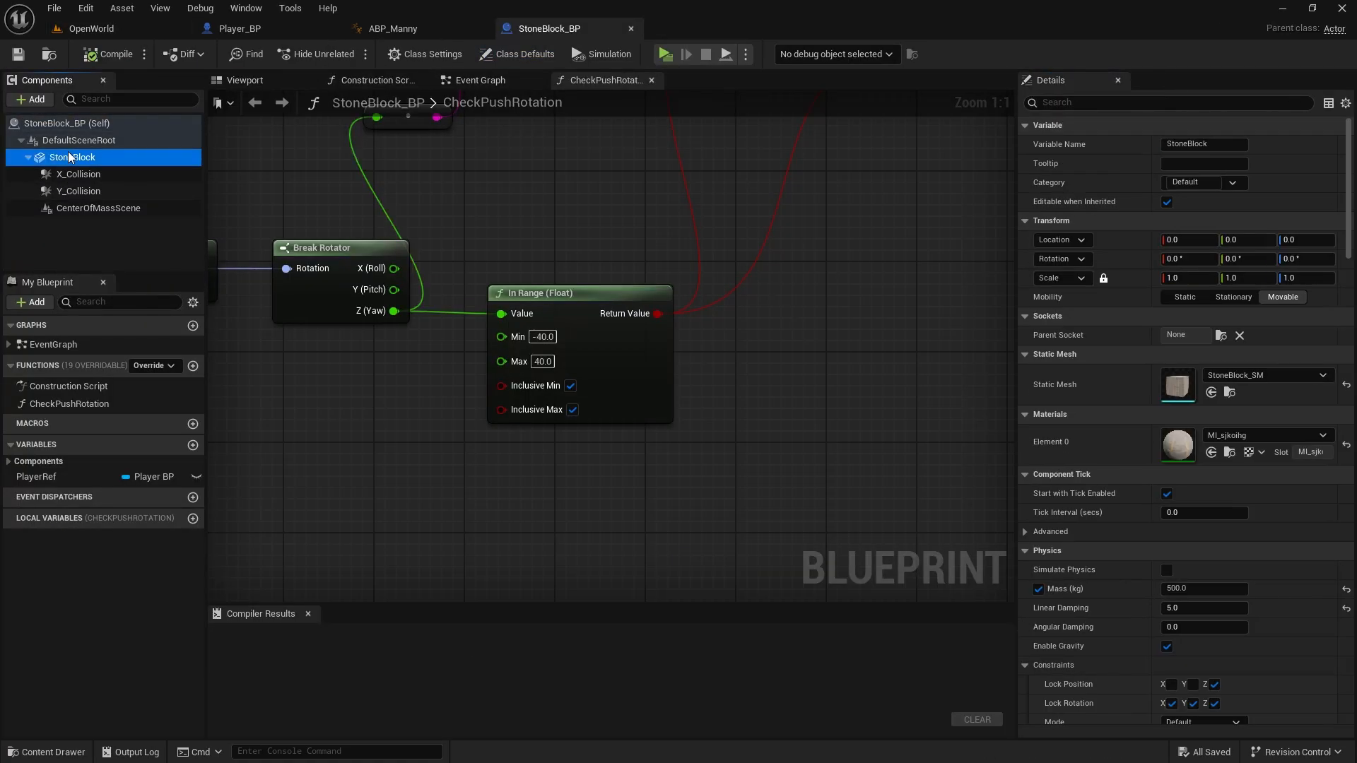
Open the StoneBlock_SM static mesh used by the StoneBlock component and show its Socket Manager
left_click(1234, 397)
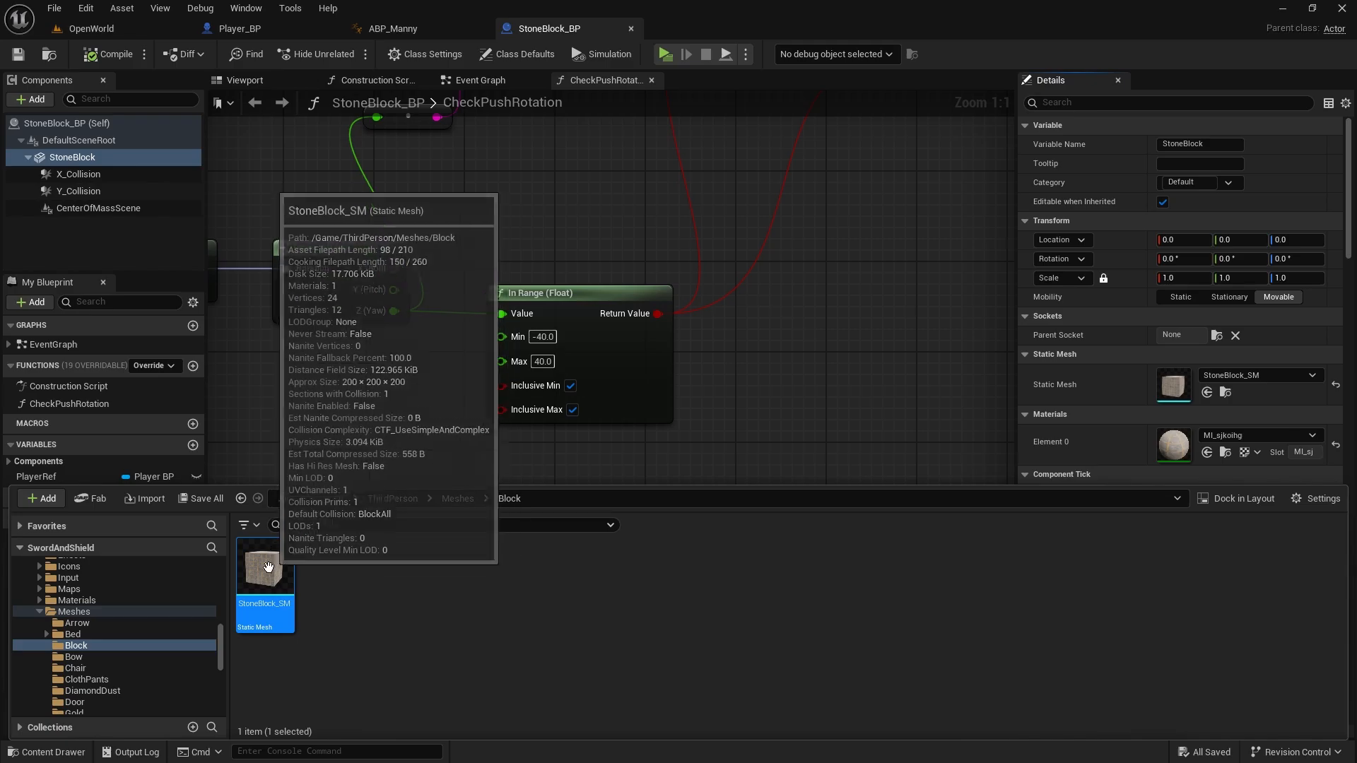
double_click(265, 569)
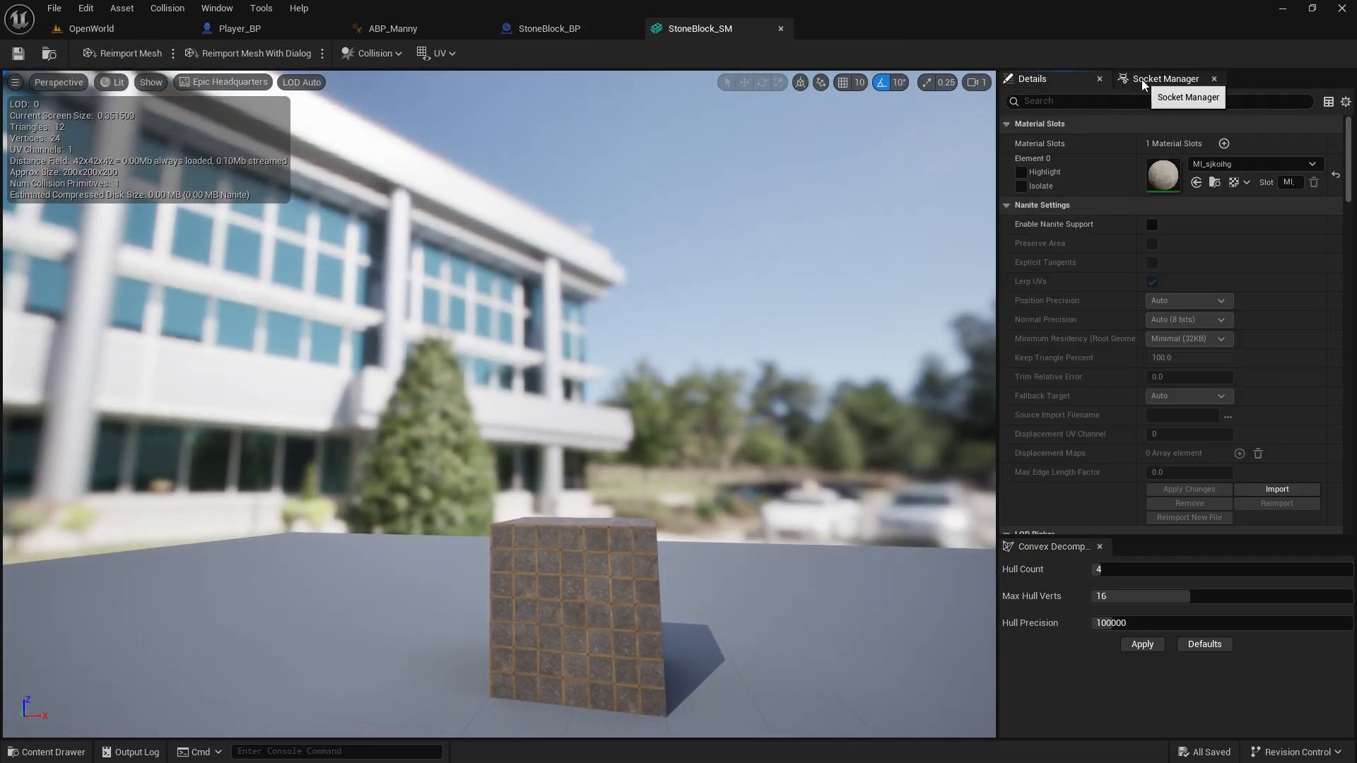
left_click(1142, 79)
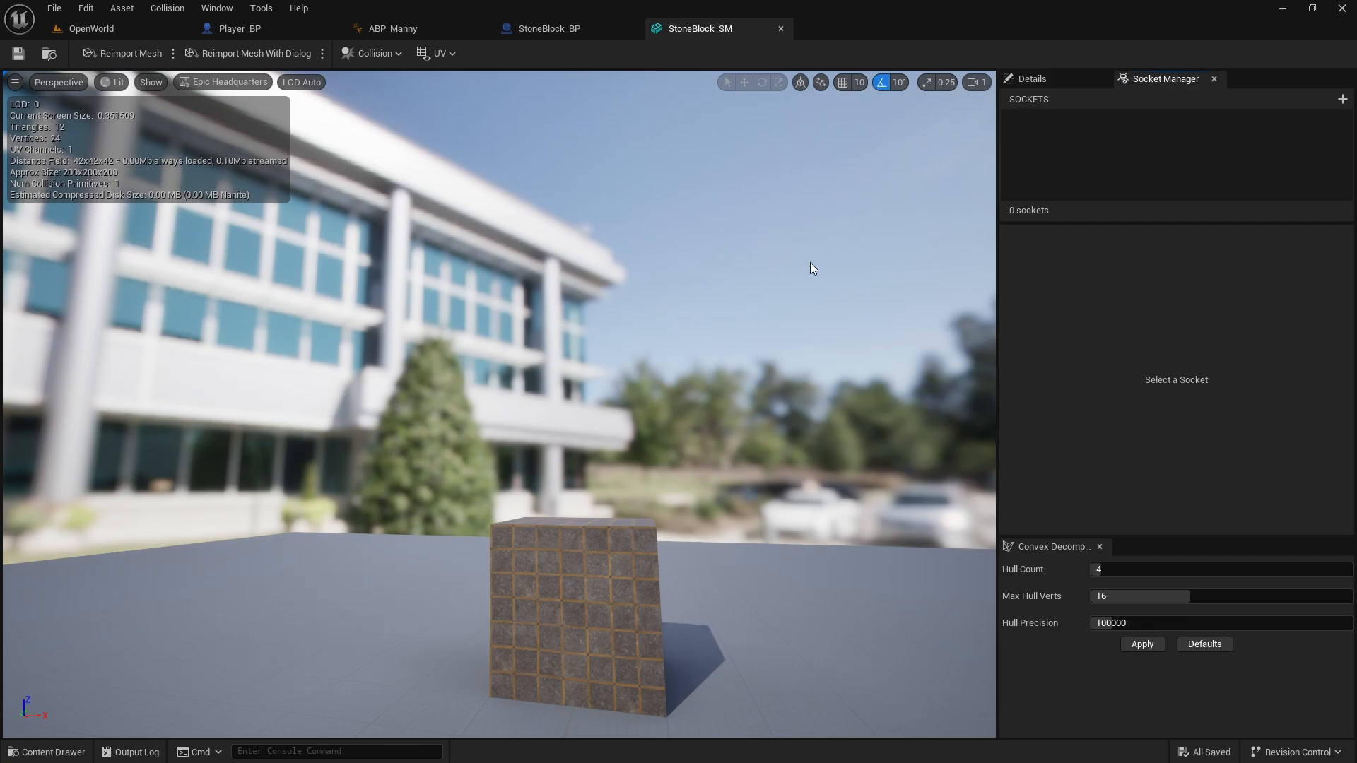
Add a socket named Ledge to the StoneBlock_SM mesh and select it
right_click_drag(820, 227, 933, 297)
left_click(1342, 99)
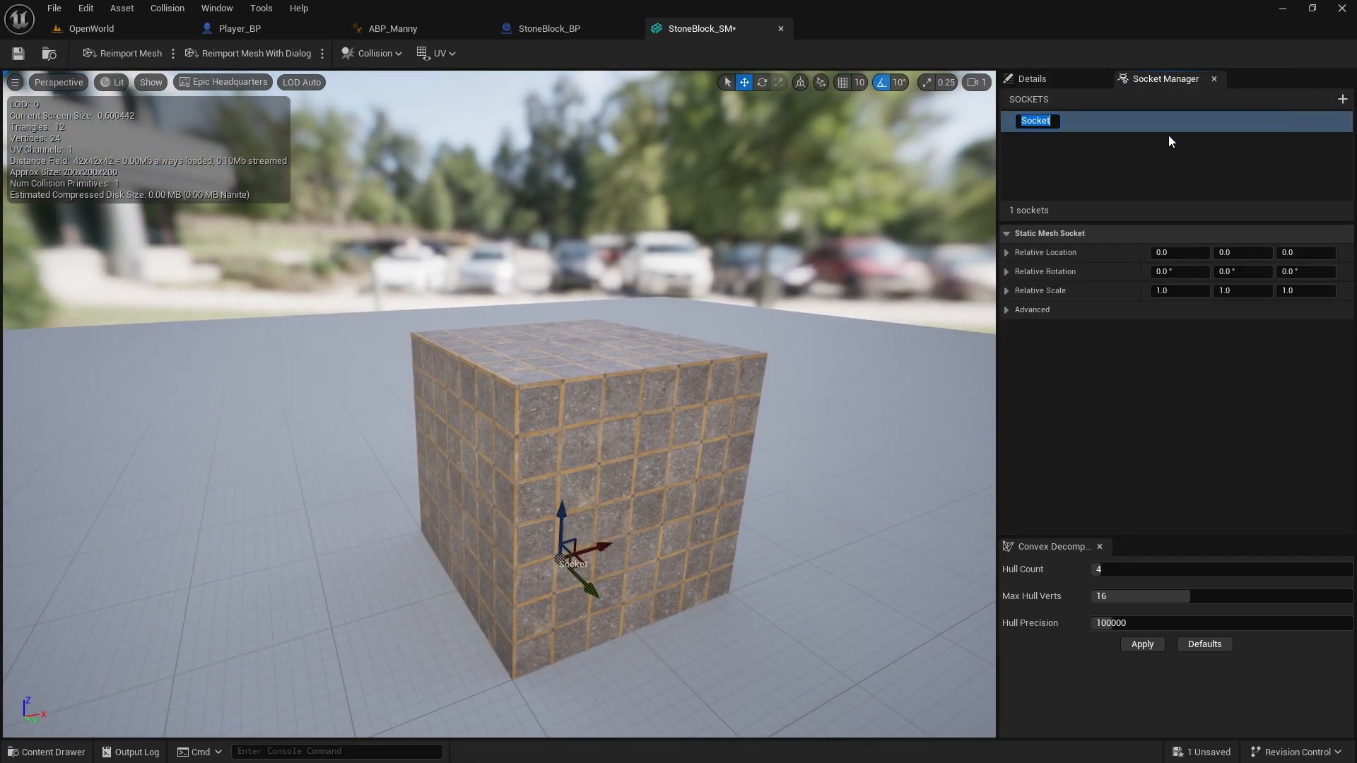
type("Ledge")
left_click(1083, 142)
left_click(1044, 118)
Move the Ledge socket just above the block's top face, near its positive Y edge, at about Y 79 and Z 206
left_click_drag(561, 512, 616, 309)
right_click_drag(600, 357, 586, 424)
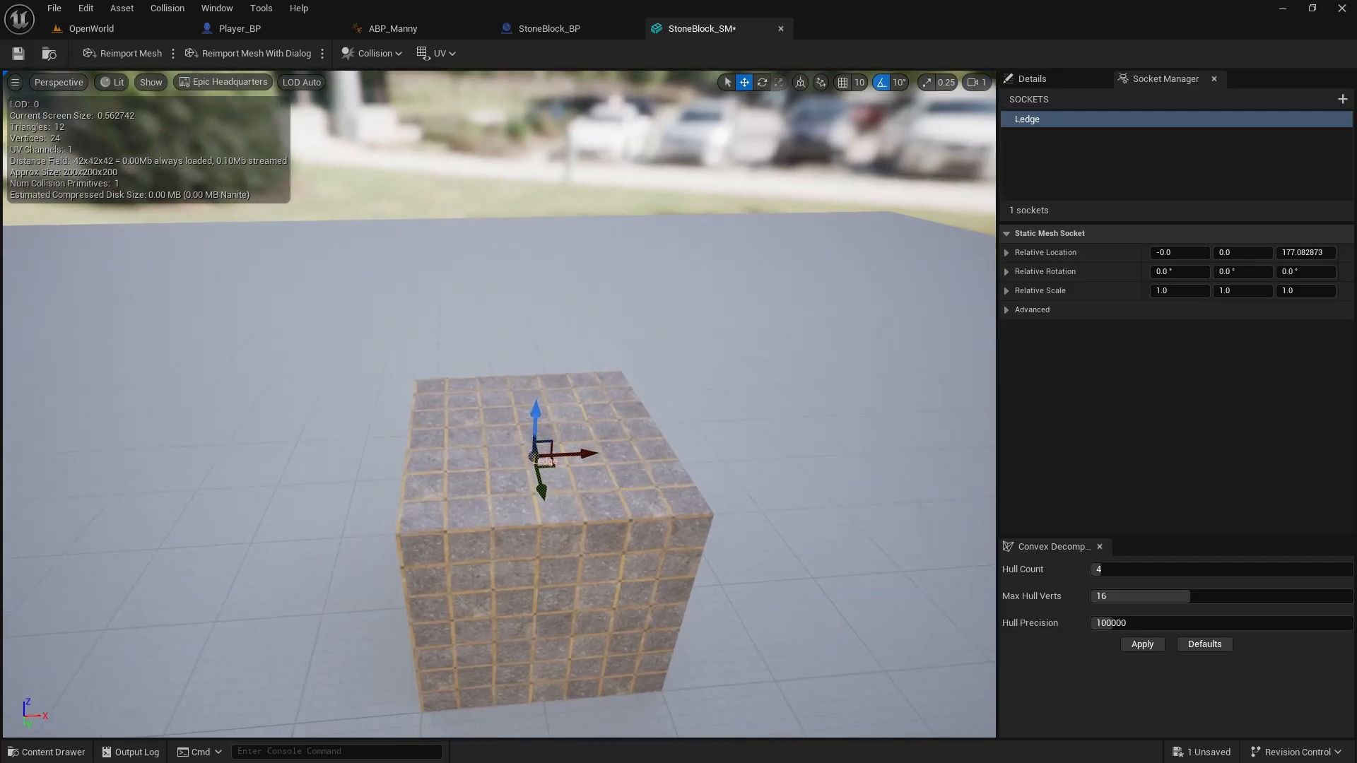
key("w")
left_click_drag(551, 499, 703, 528)
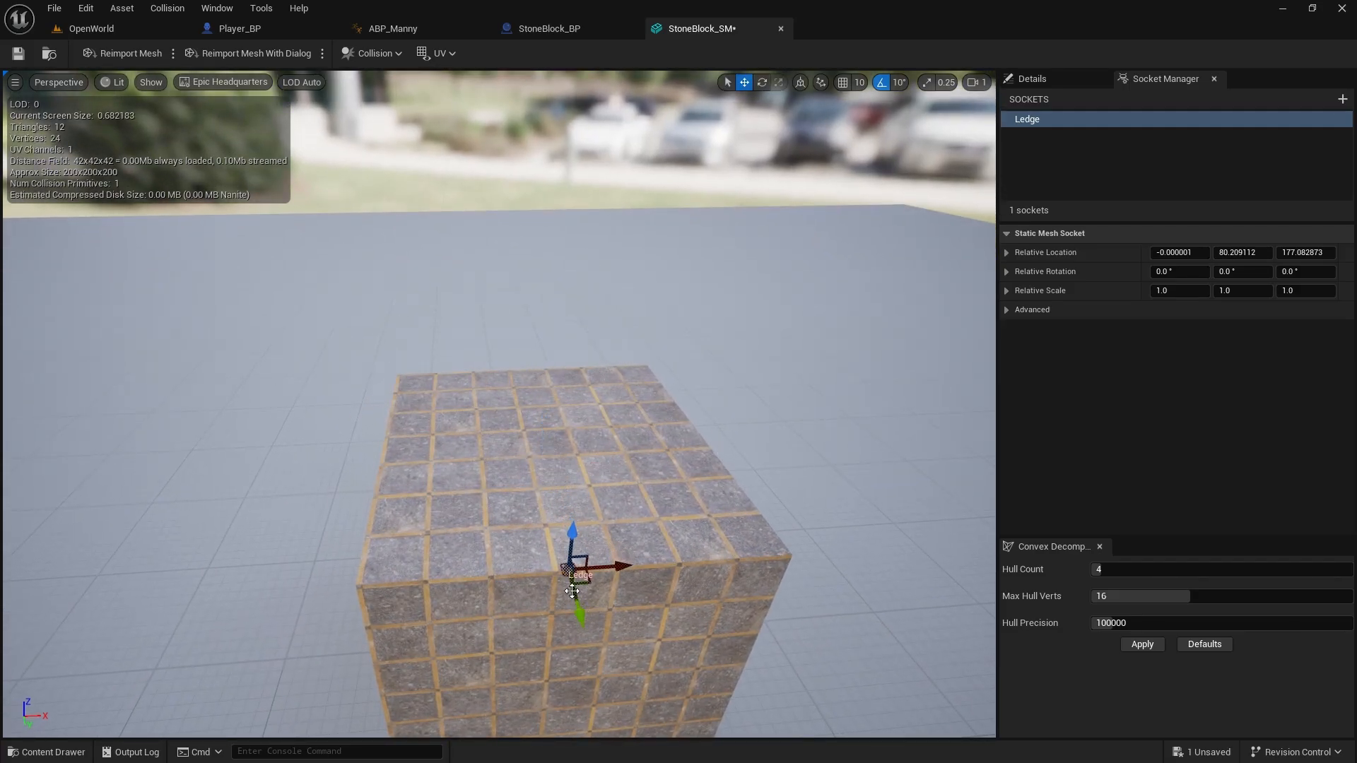
mouse_move(575, 601)
left_mouse_down()
mouse_move(577, 624)
mouse_move(576, 599)
left_mouse_up()
left_click_drag(573, 531, 575, 490)
key("a")
right_click_drag(668, 502, 849, 512)
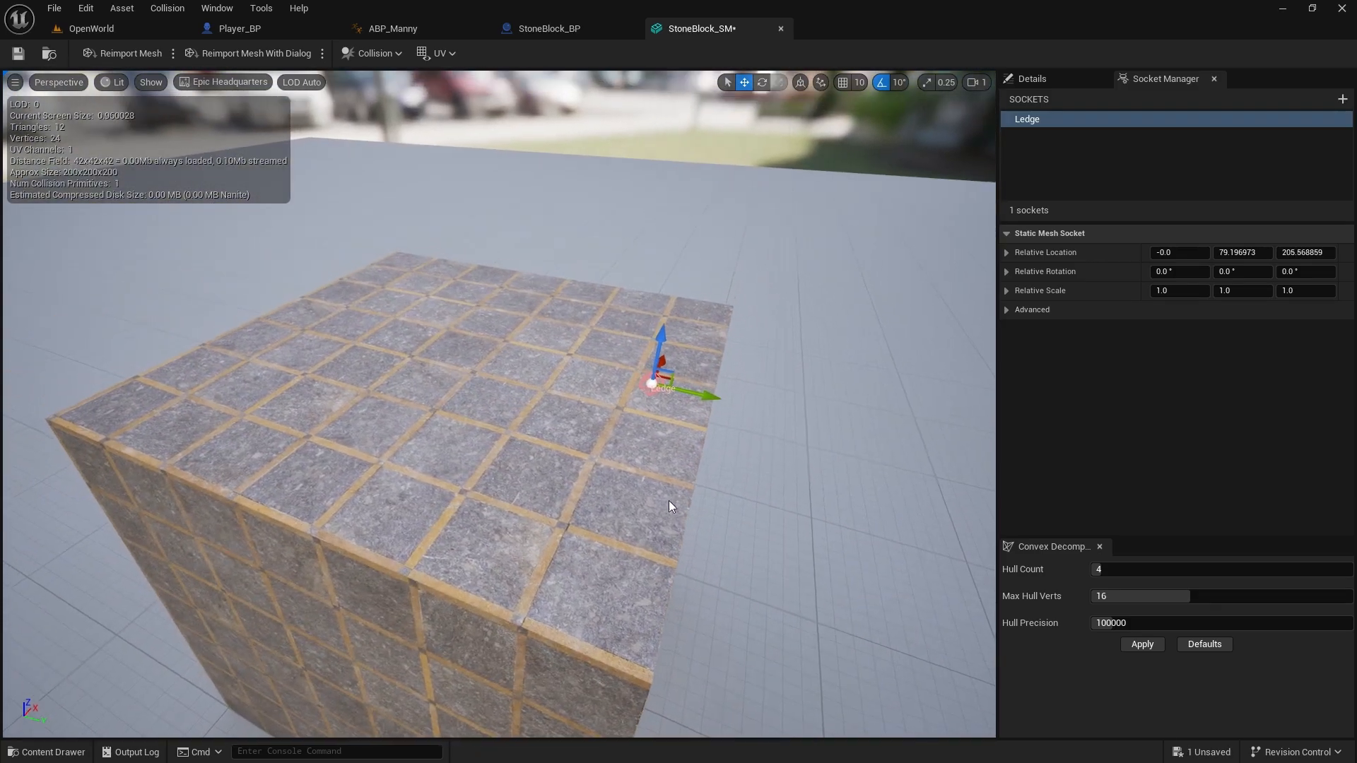
Move the Ledge socket out to the block's positive Y edge and set its relative Y location to 100
left_click_drag(693, 390, 751, 400)
key("d")
right_click_drag(752, 400, 553, 402)
key("a")
left_click_drag(573, 316, 569, 329)
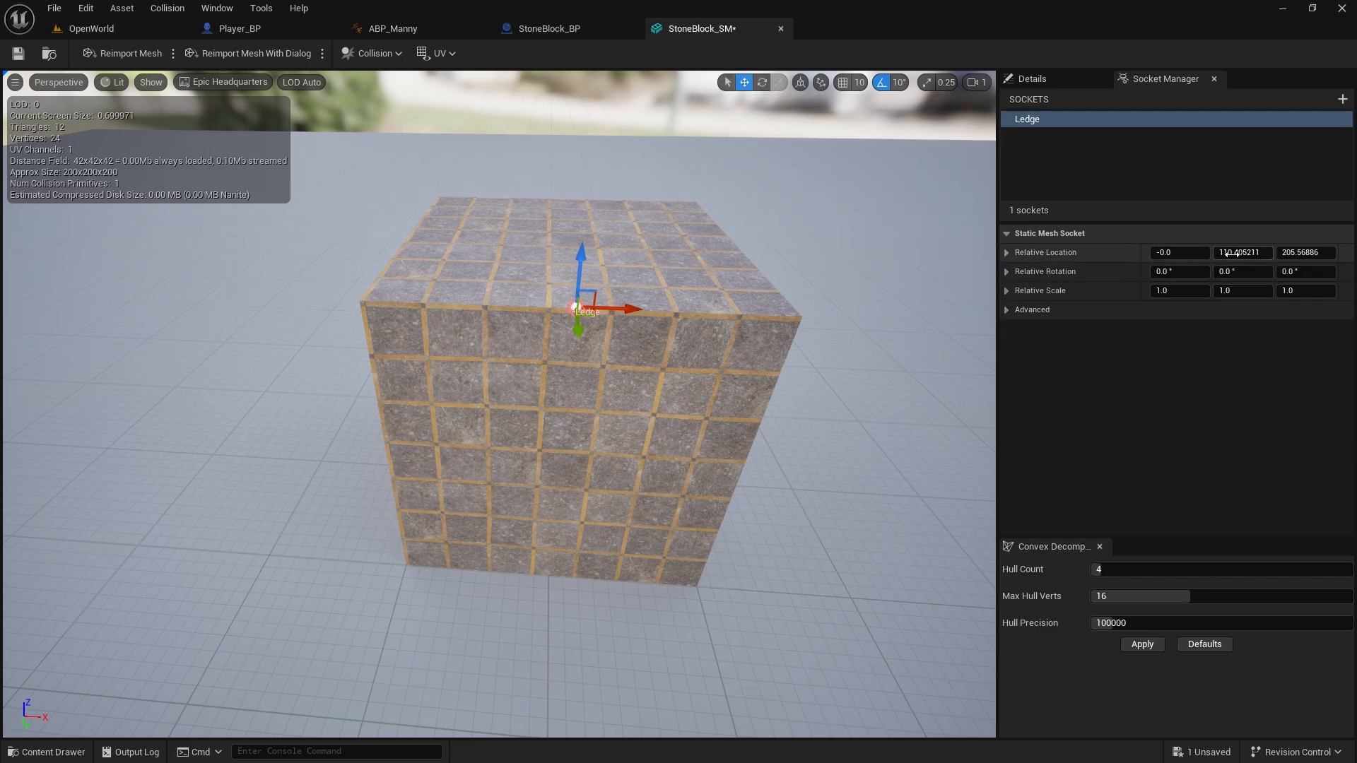
left_click(1241, 254)
key("Return")
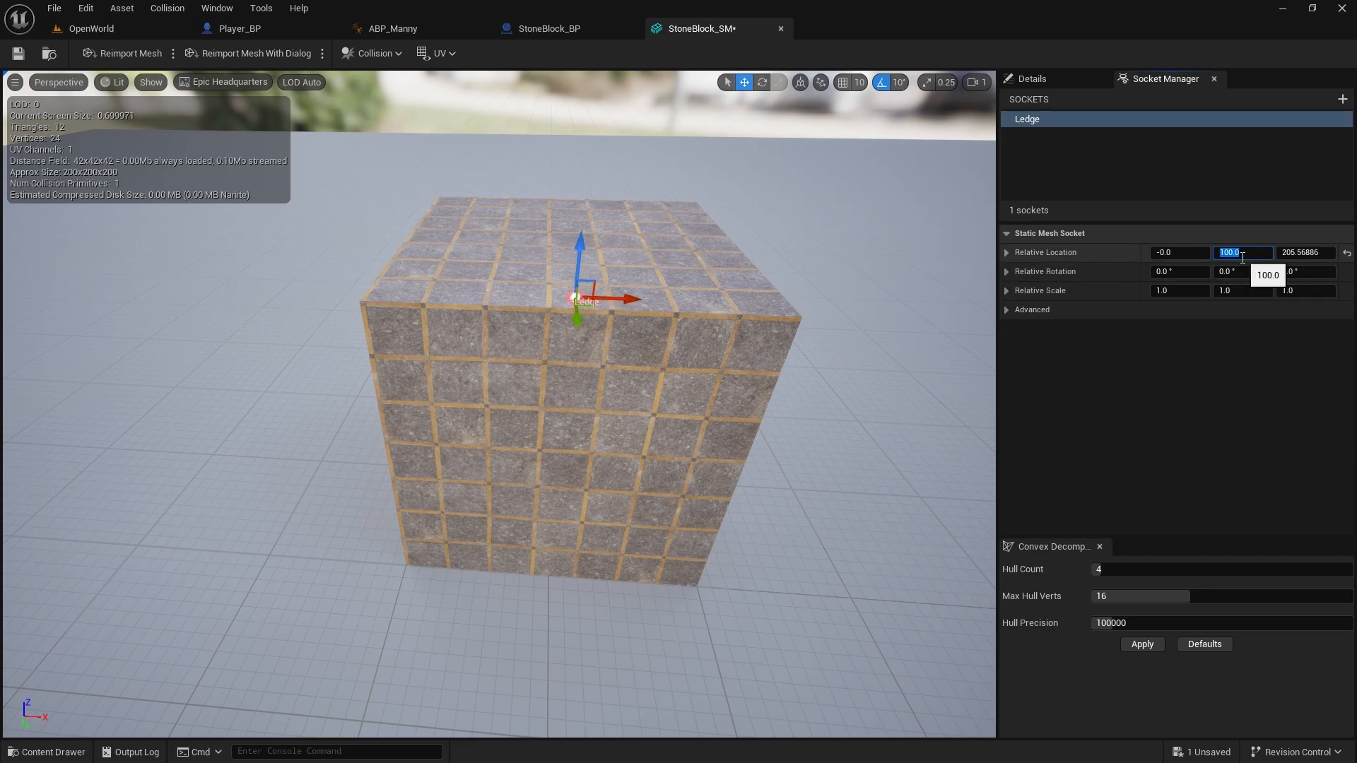
Set the Ledge socket's relative Y location to 85 so it sits slightly inside the block's edge
key("a")
right_click_drag(863, 297, 954, 226)
key("w")
key("a")
right_click_drag(565, 396, 624, 456)
key("s")
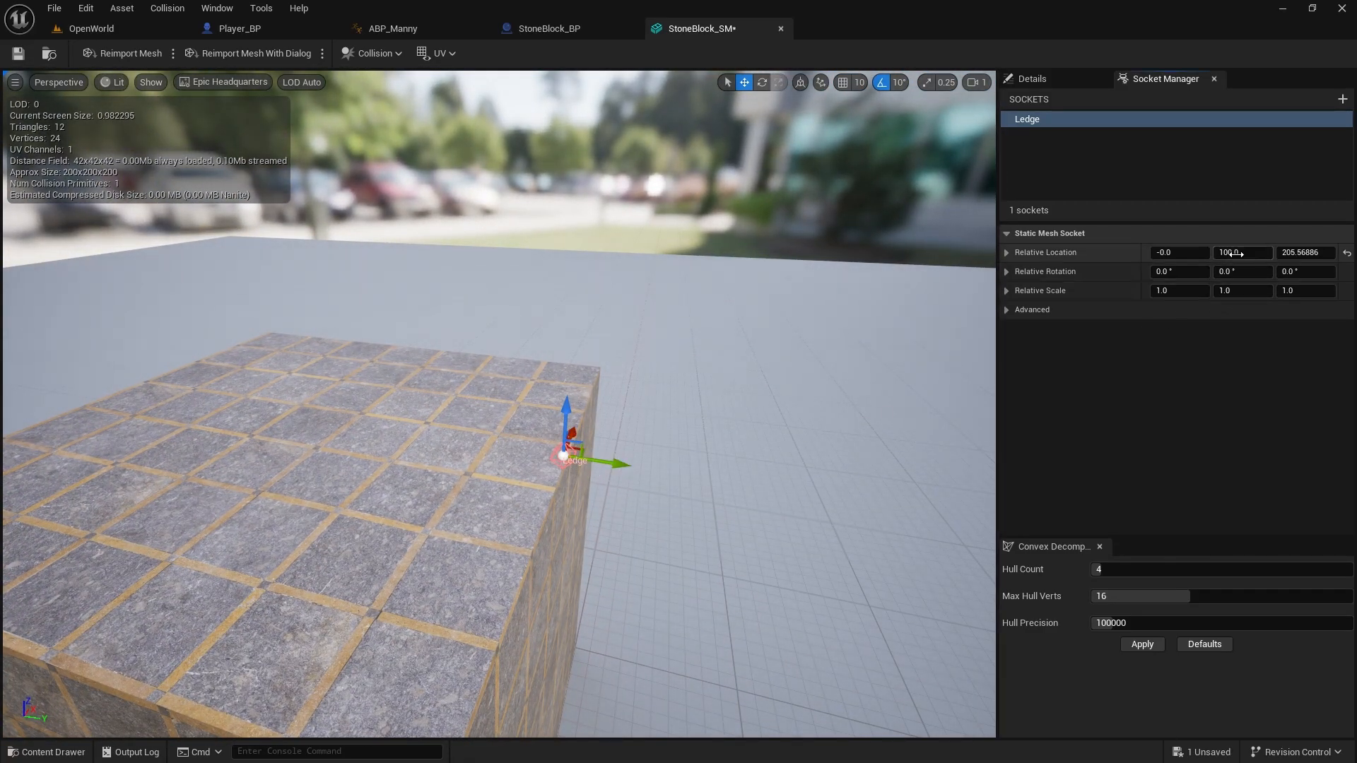
key("Return")
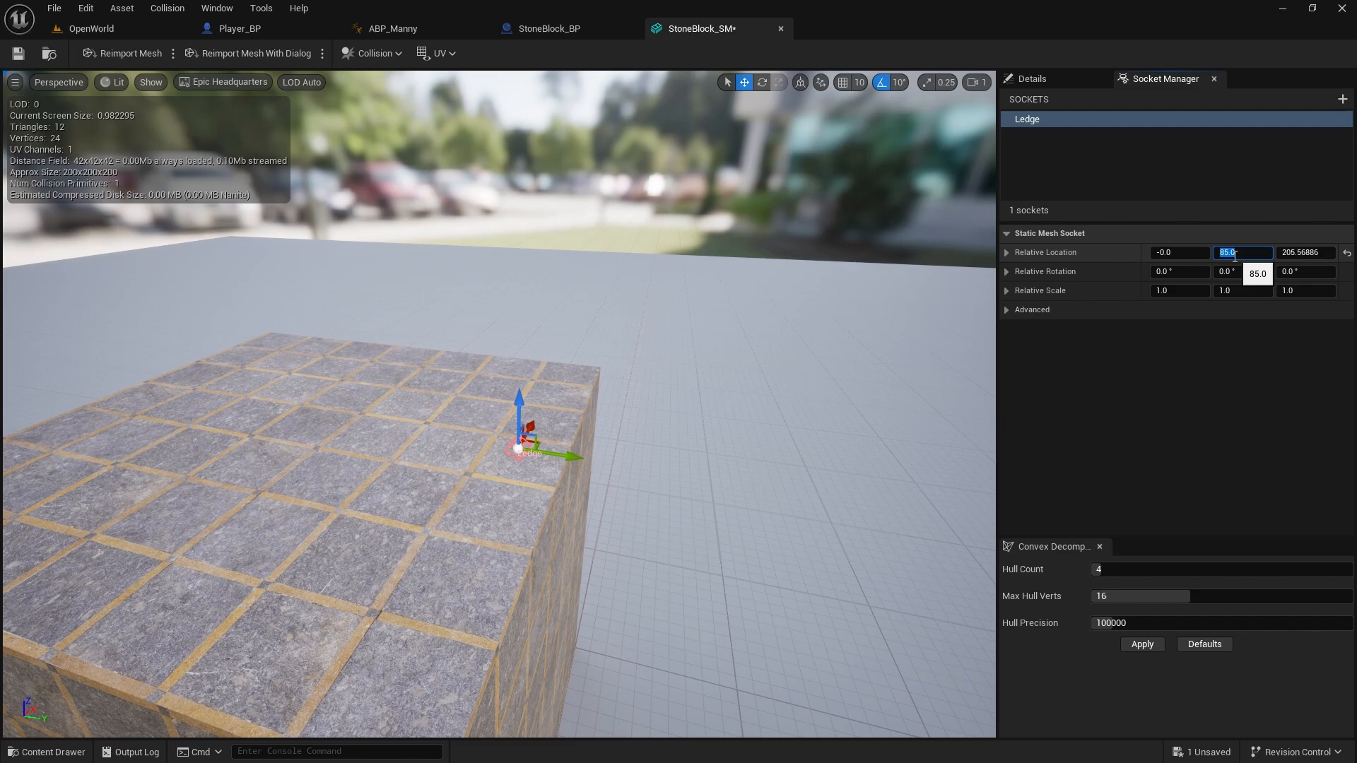
Set the Ledge socket's relative Z location to 200, level with the block's top face
key("d")
right_click_drag(631, 304, 403, 342)
key("d")
key("w")
key("s")
key("a")
left_click(1307, 255)
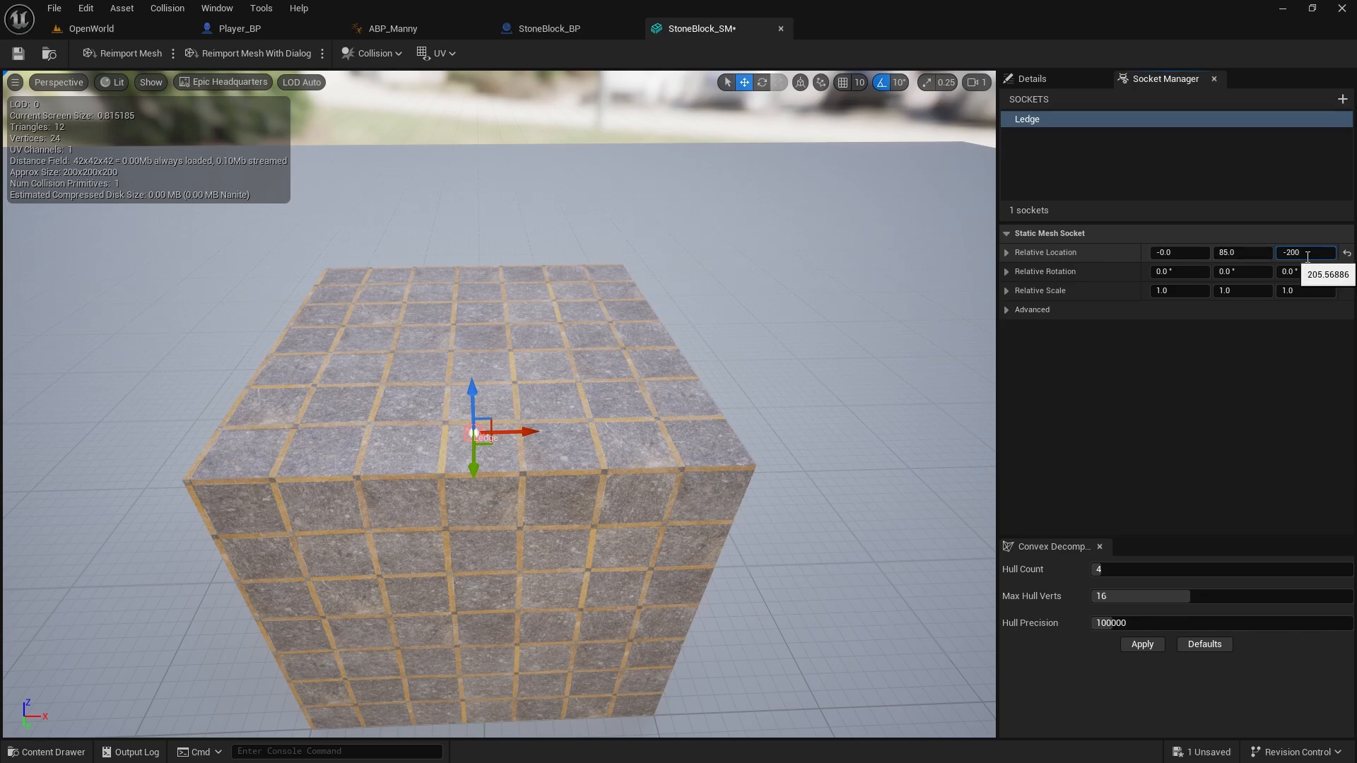
key("Return")
type("200")
key("Return")
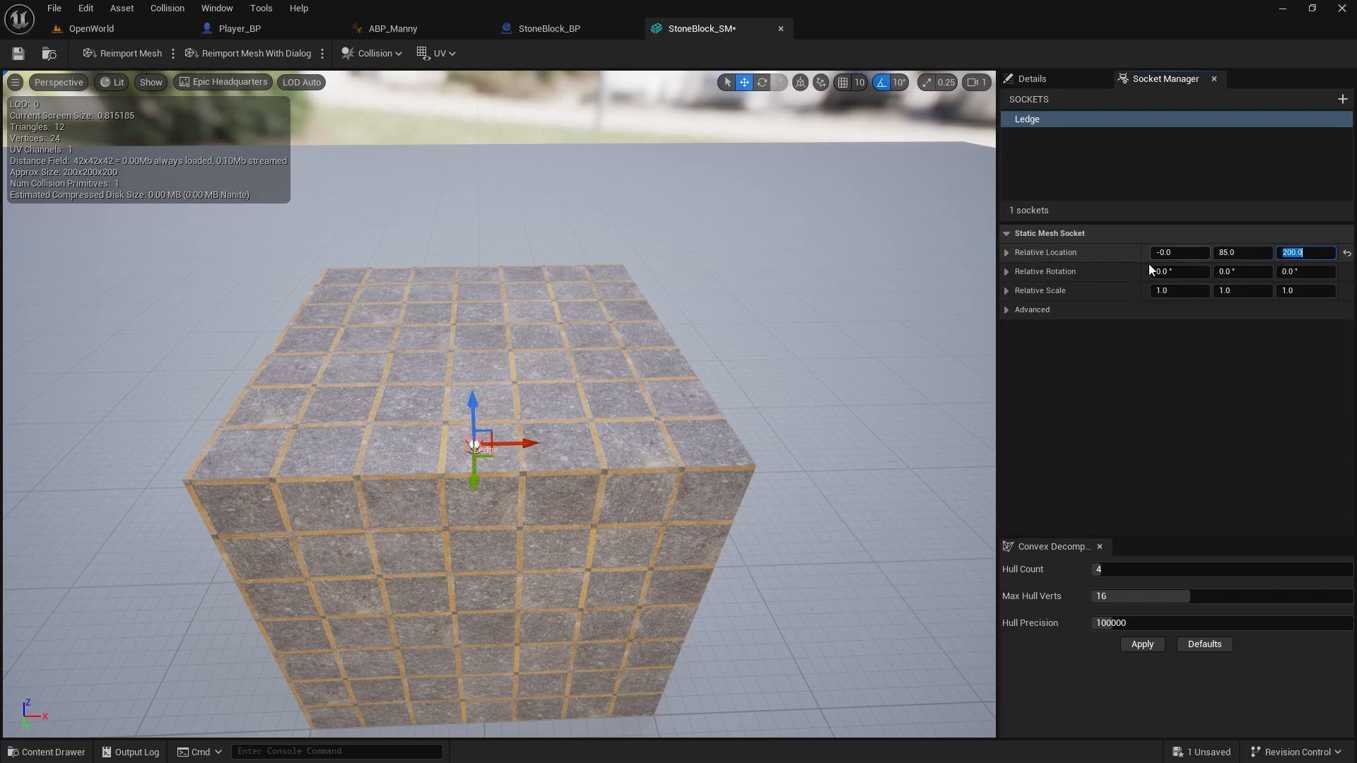
Duplicate the Ledge socket and rename the copy Ledge2
left_click(1044, 121)
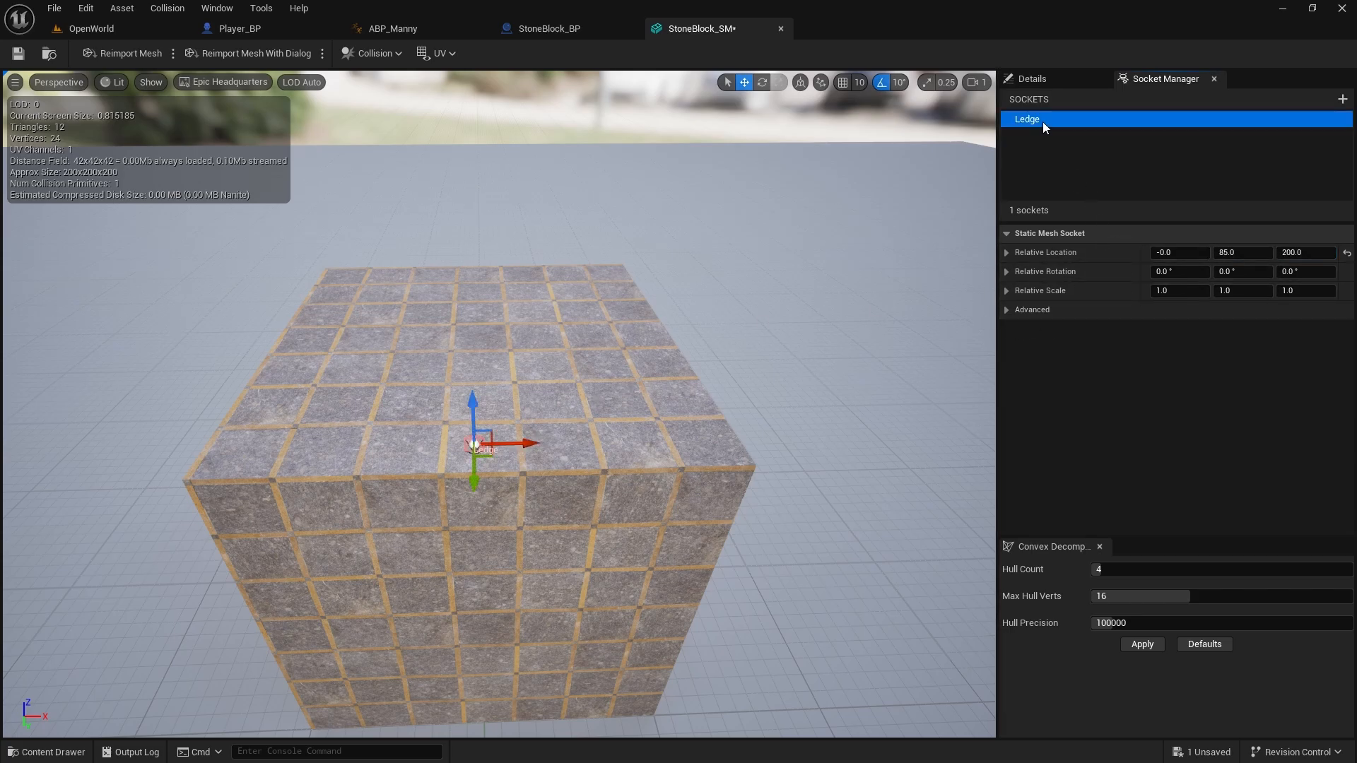
key("ctrl+d")
left_click(1059, 158)
left_click(1046, 134)
key("F2")
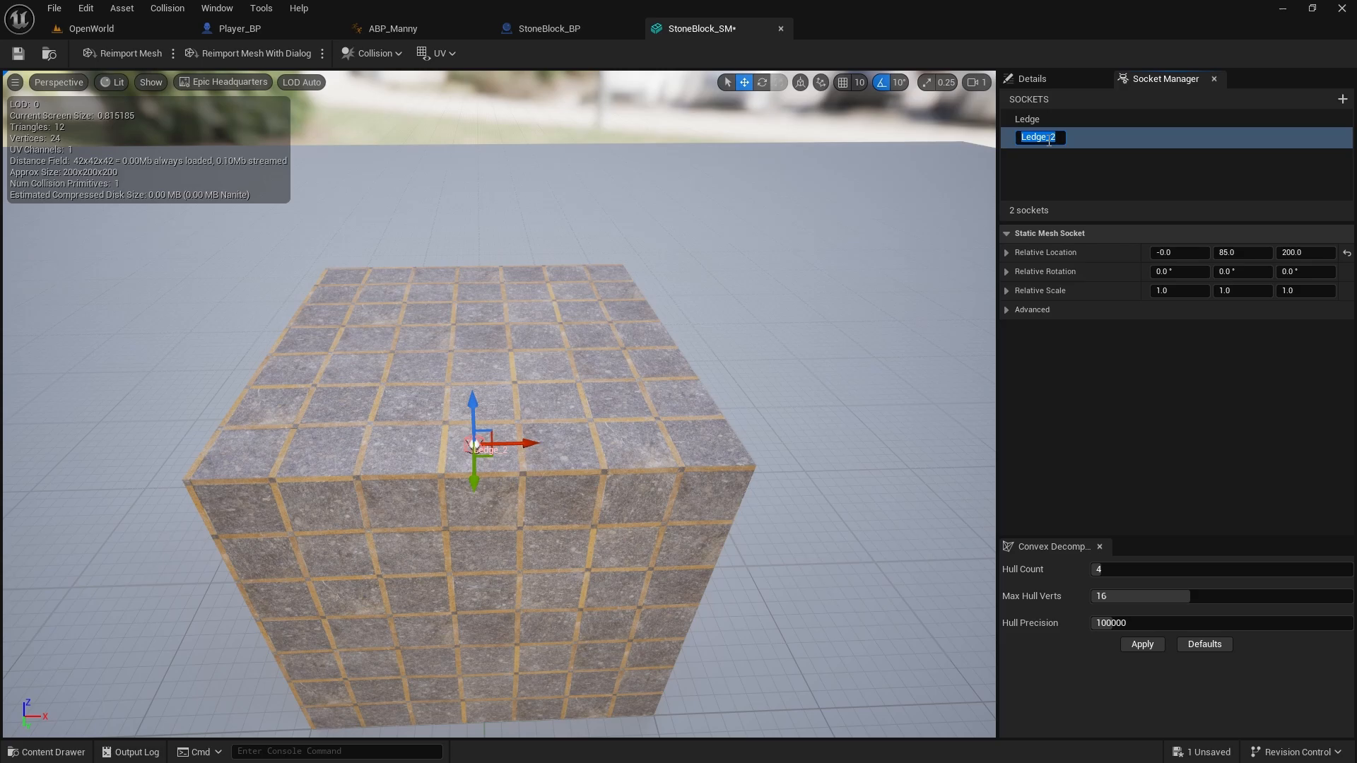
type("2")
key("Return")
left_click(1052, 152)
left_click(1037, 136)
right_click_drag(561, 404, 531, 411)
Duplicate the Ledge2 socket and rename the copy Ledge3
left_click(1053, 136)
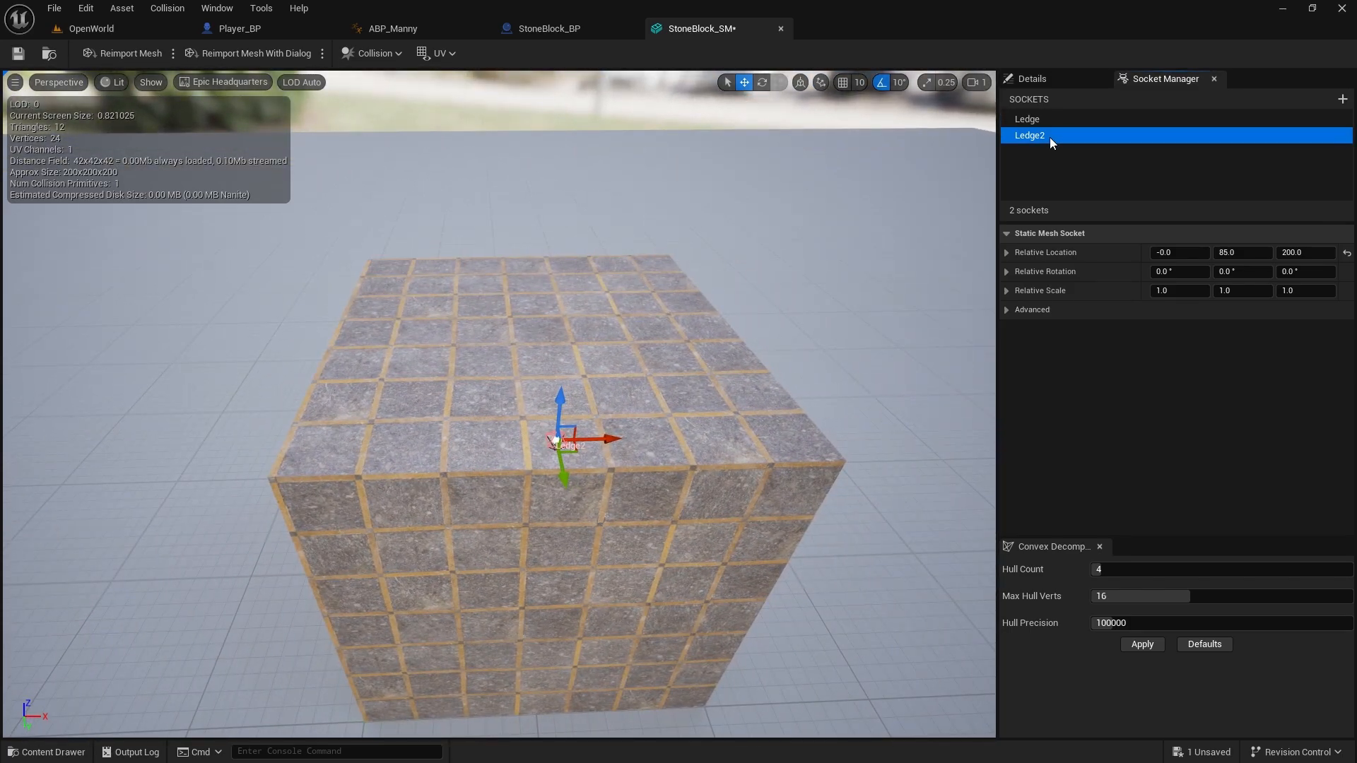
key("ctrl+d")
double_click(1045, 152)
type("Ledge3")
left_click(1168, 174)
Duplicate the Ledge3 socket and rename the copy Ledge4
left_click(1037, 156)
key("ctrl+d")
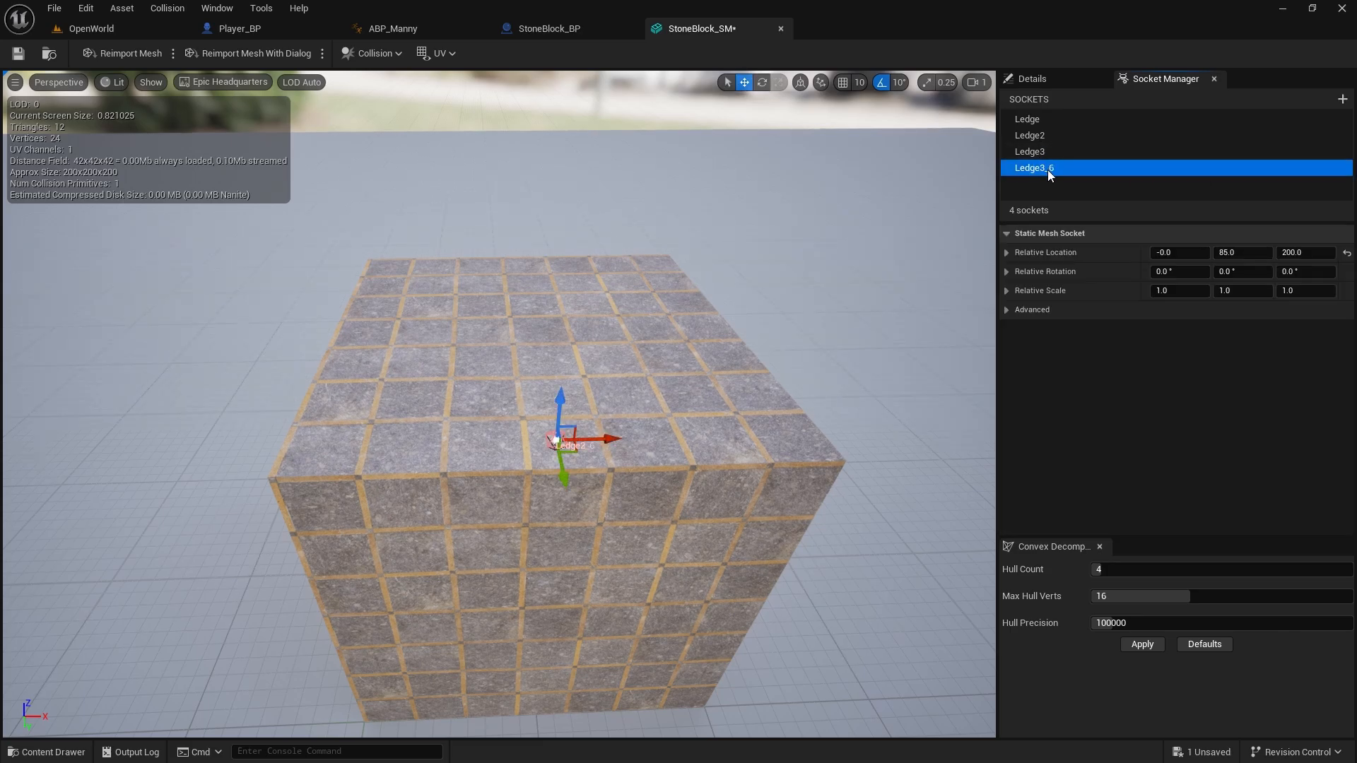
double_click(1063, 168)
key("BackSpace")
key("BackSpace")
key("BackSpace")
type("4")
key("Return")
Move the Ledge2 socket to the block's negative X edge and set its relative X location to -85
key("s")
mouse_move(679, 461)
right_mouse_down()
mouse_move(661, 413)
mouse_move(638, 461)
mouse_move(678, 460)
right_mouse_up()
key("w")
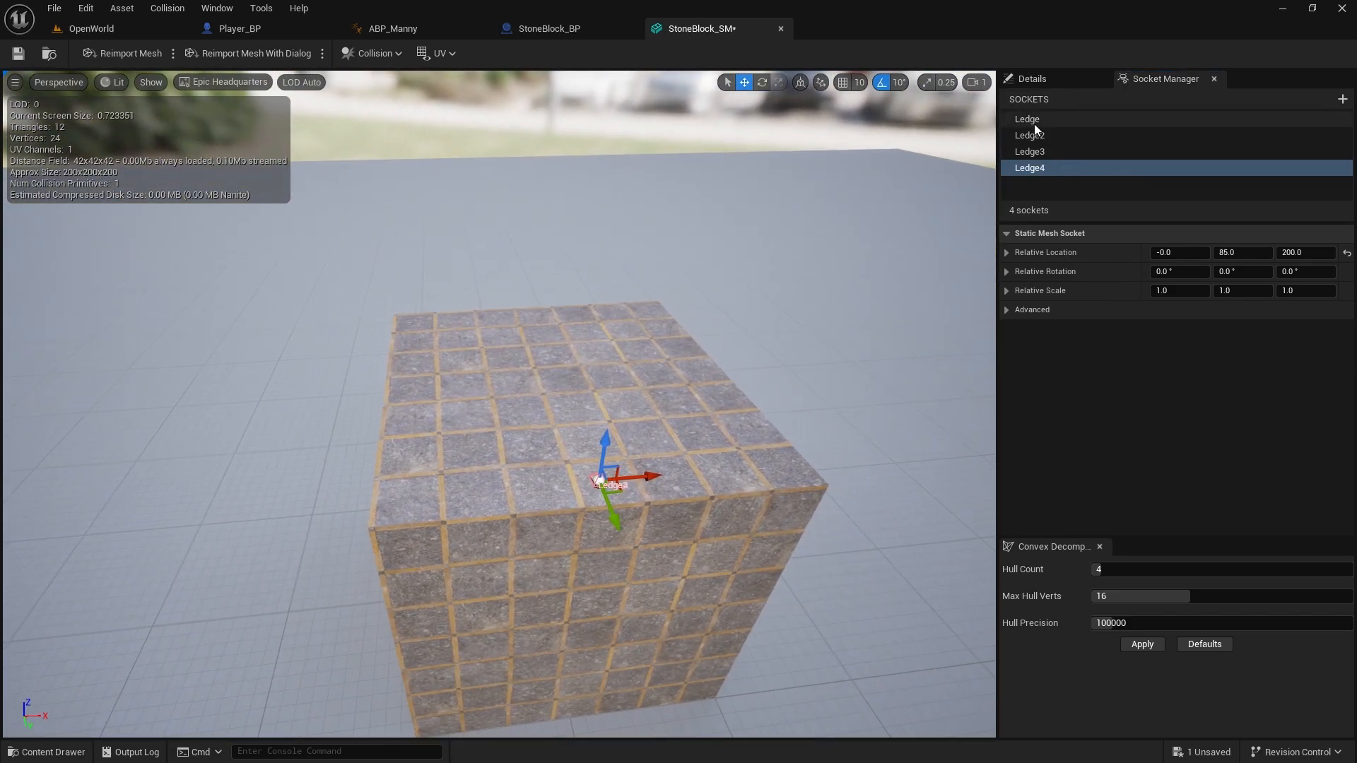
left_click(1028, 135)
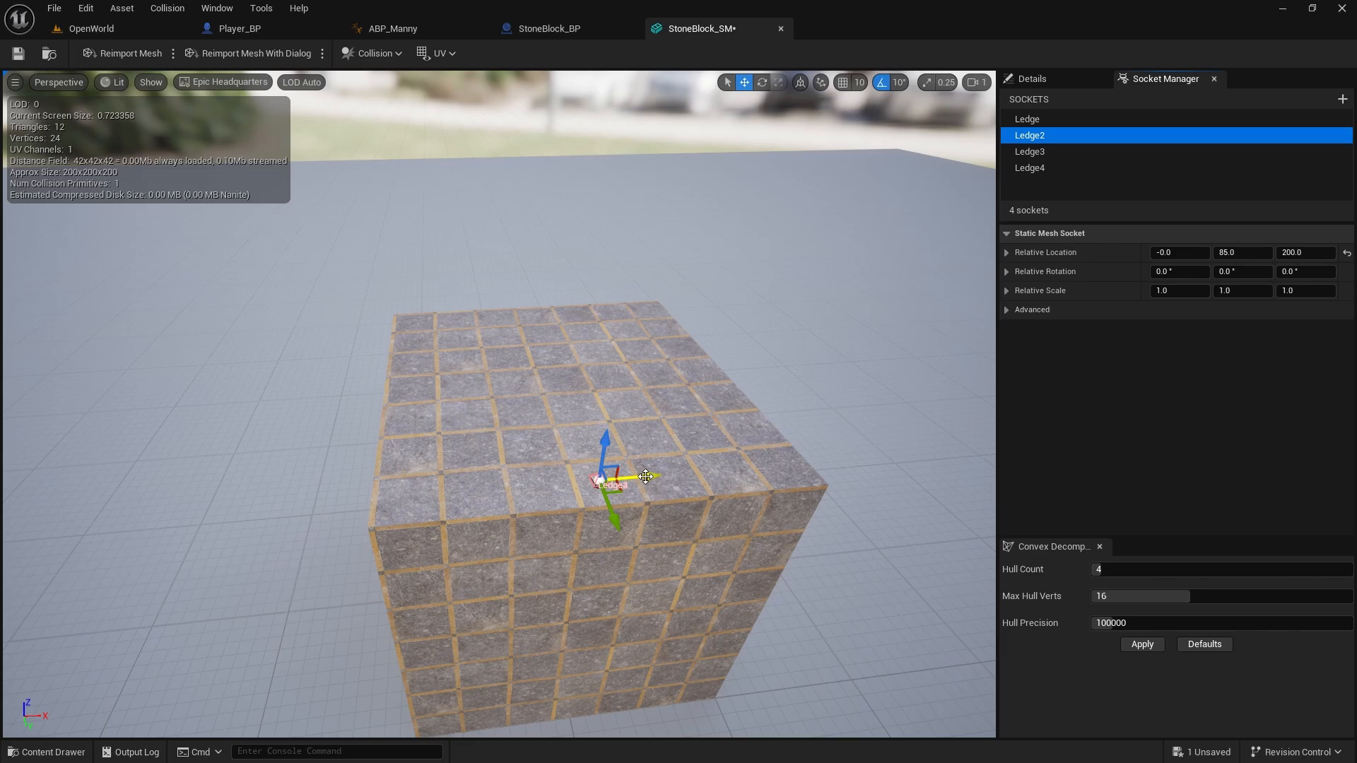
left_click_drag(646, 477, 391, 418)
left_click(1171, 255)
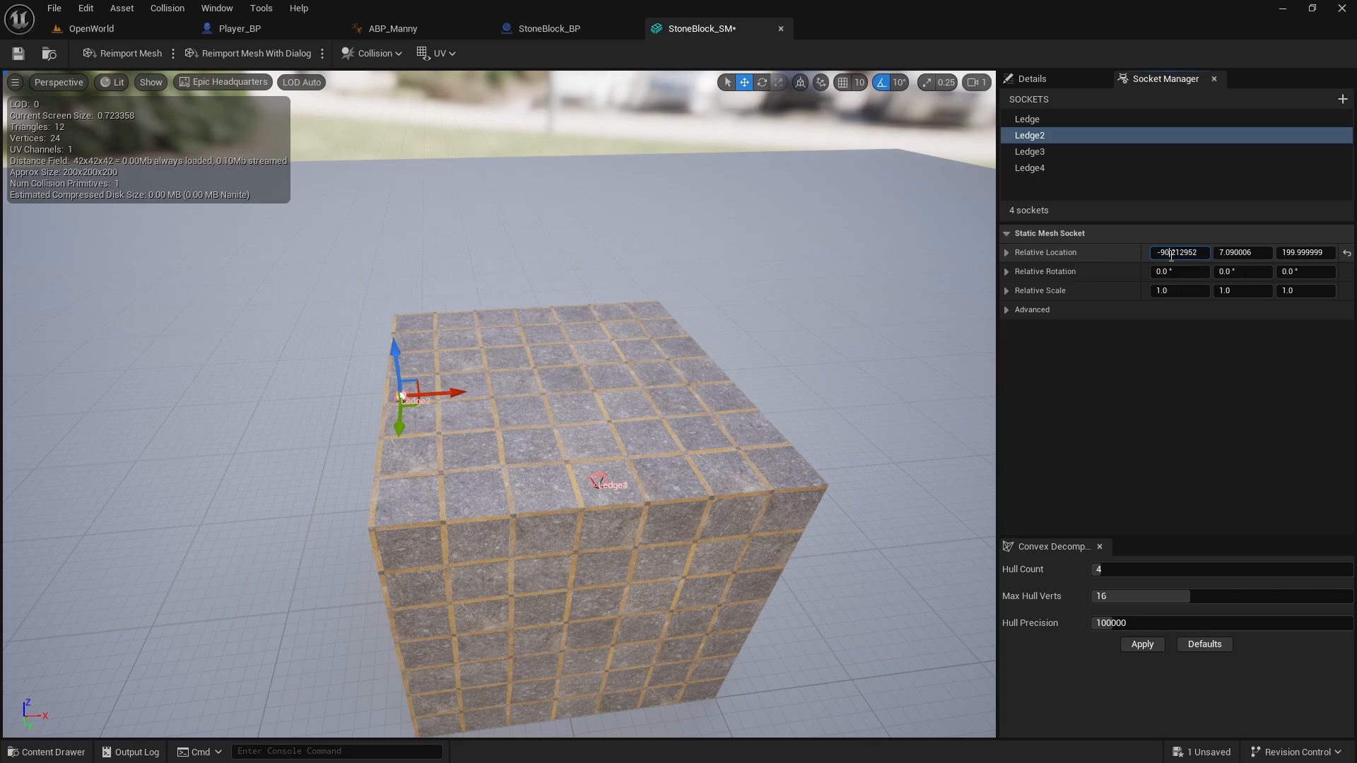
left_click_drag(1198, 255, 1166, 254)
type("85")
key("Return")
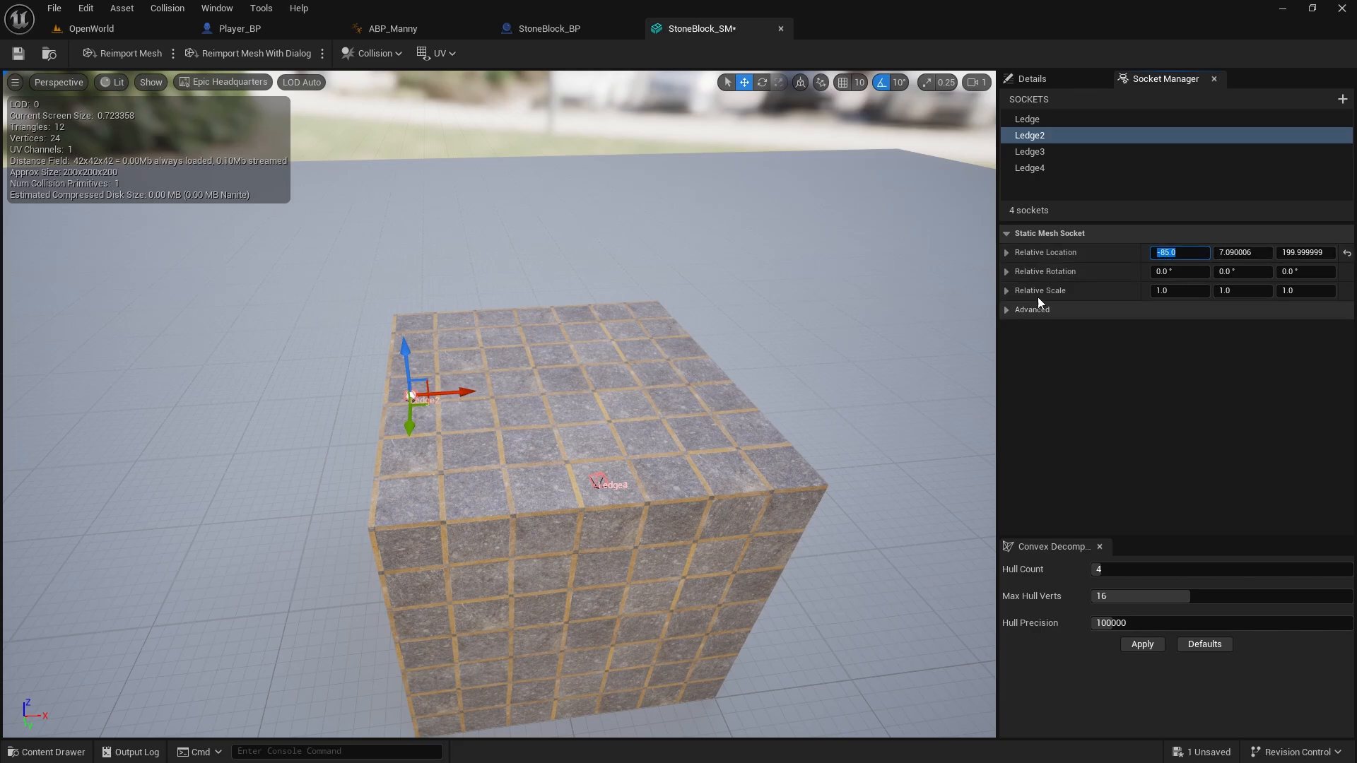
Center the Ledge2 socket along its edge with relative Y location 0 and Z location 200
left_click(1237, 253)
type("0")
left_click(1296, 253)
type("2")
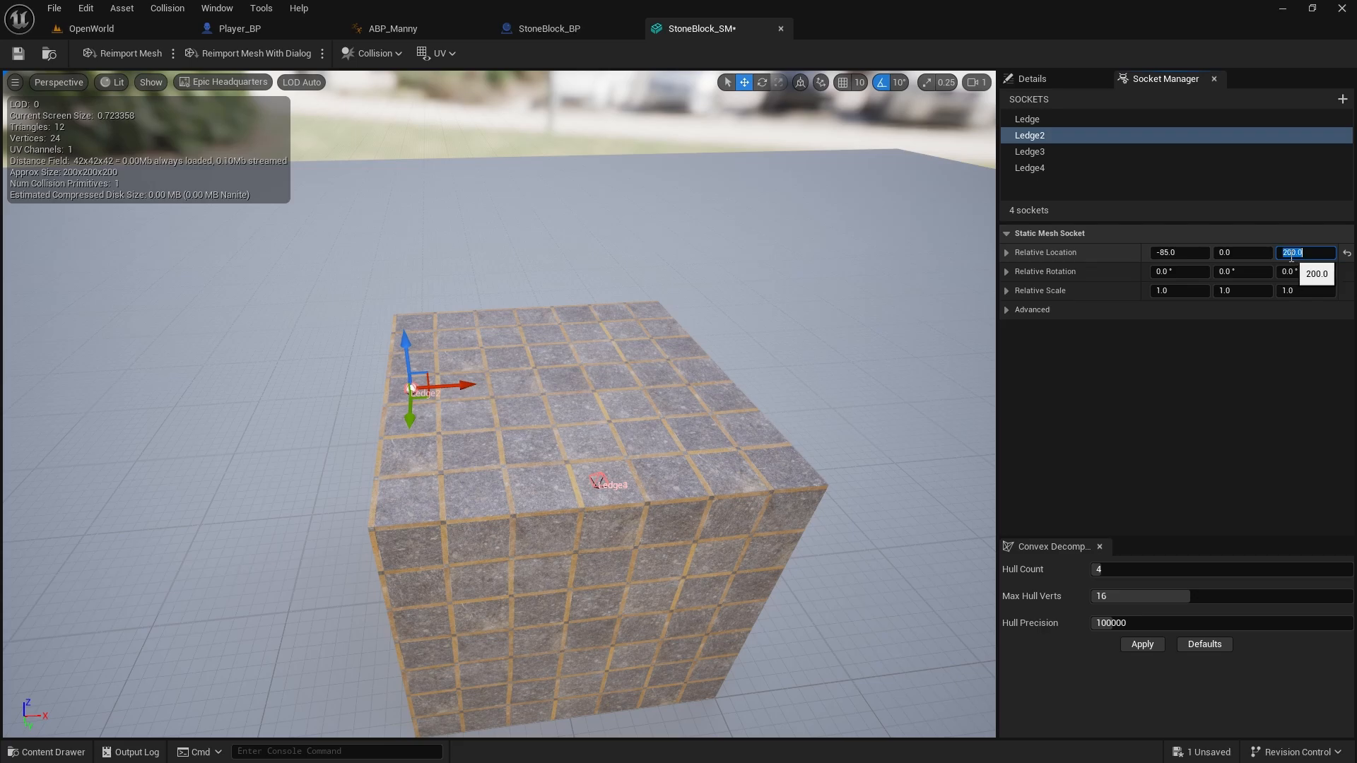
Move the Ledge3 socket to the block's negative Y edge, setting its relative Y location to -85 and Z location to 200
right_click_drag(735, 275, 718, 318)
left_click(1082, 151)
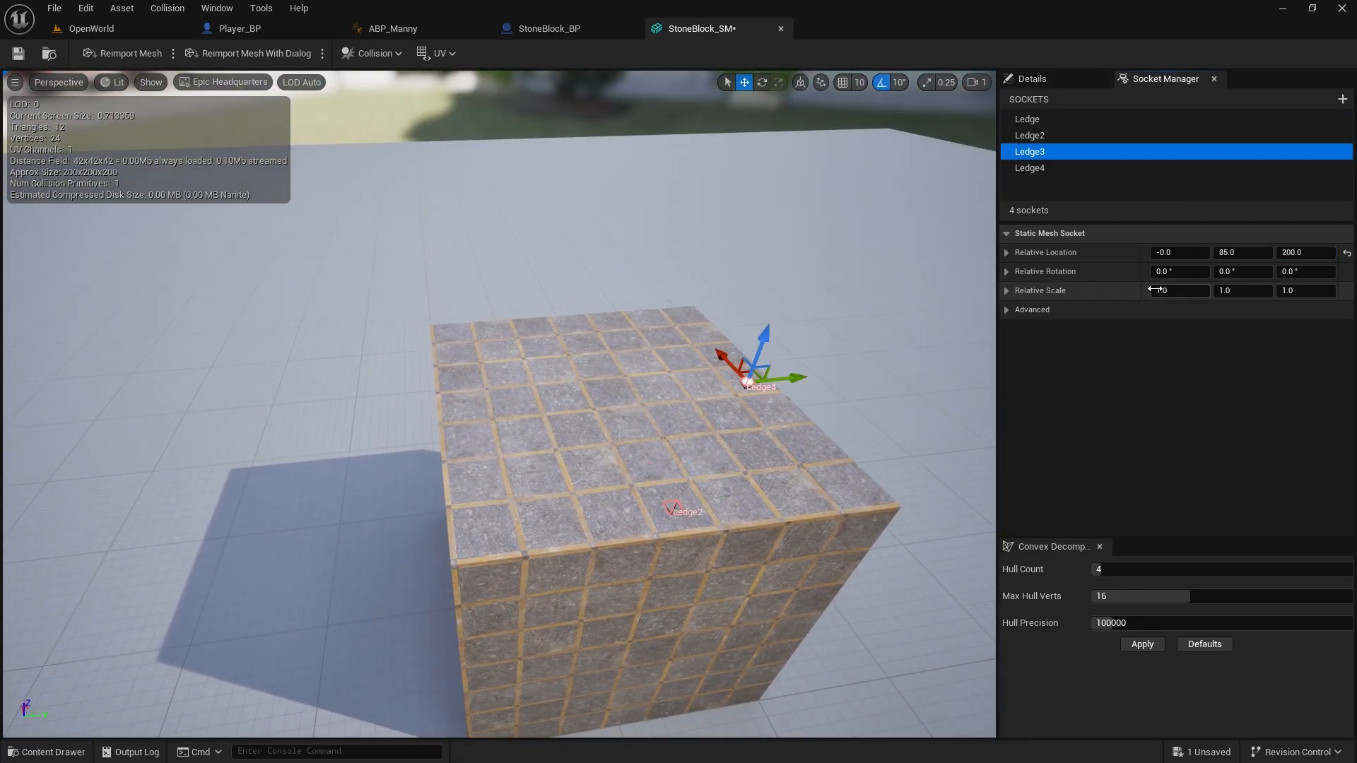
left_click_drag(799, 373, 505, 406)
left_click(1242, 252)
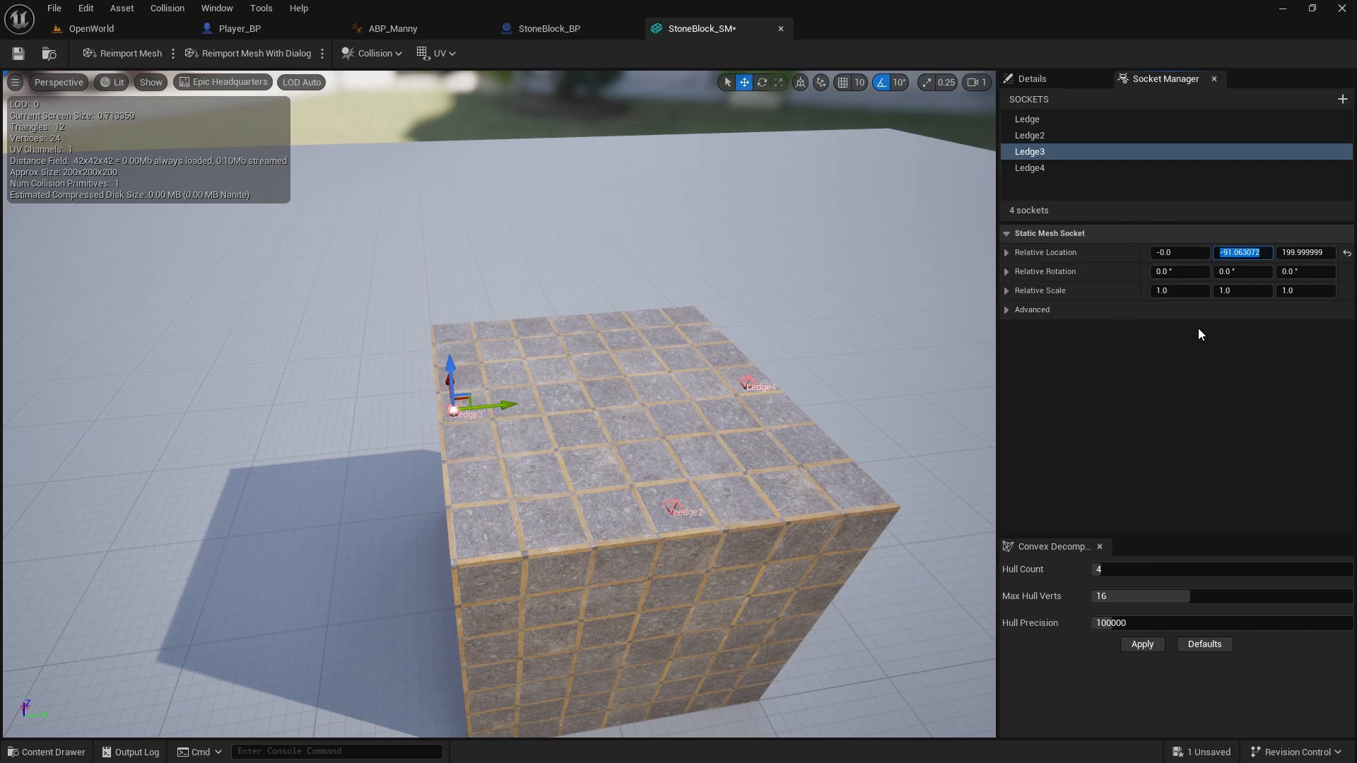
type("-85")
key("Return")
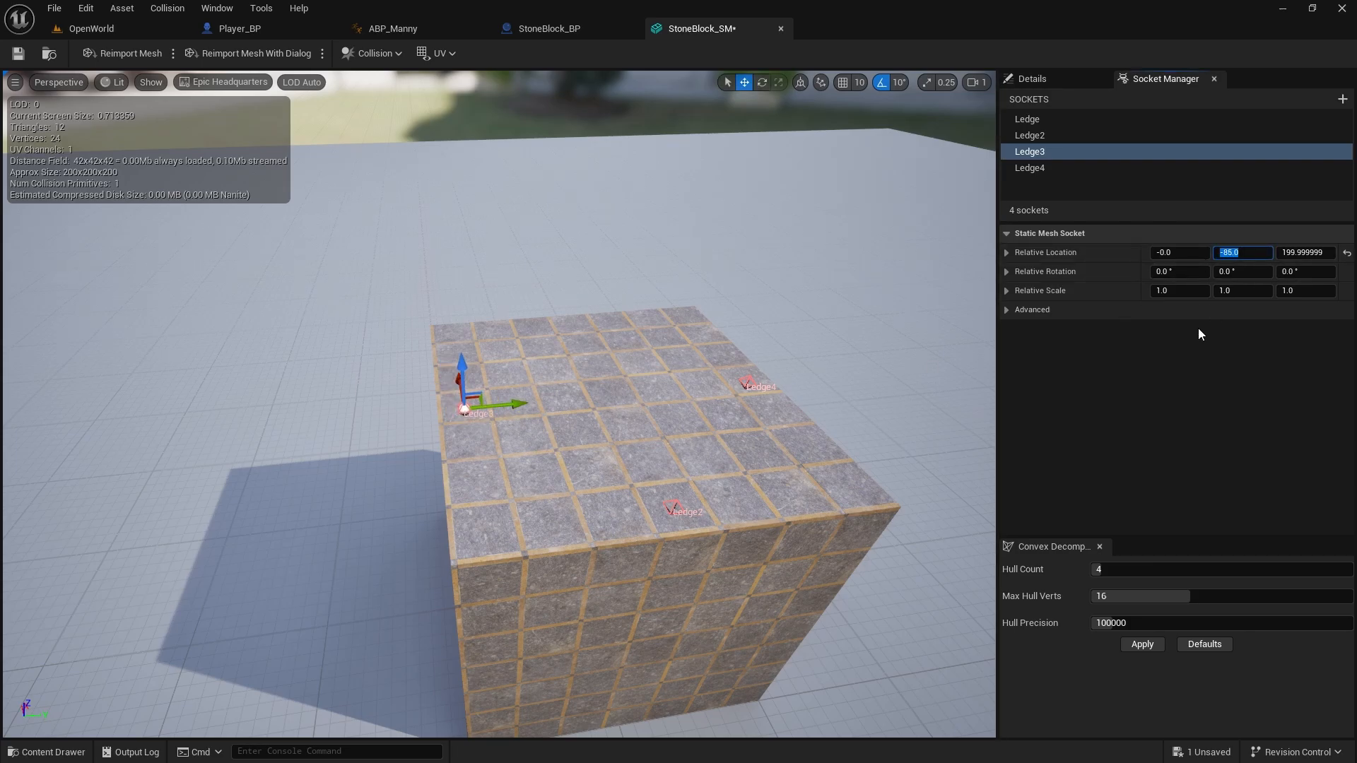
left_click(1295, 257)
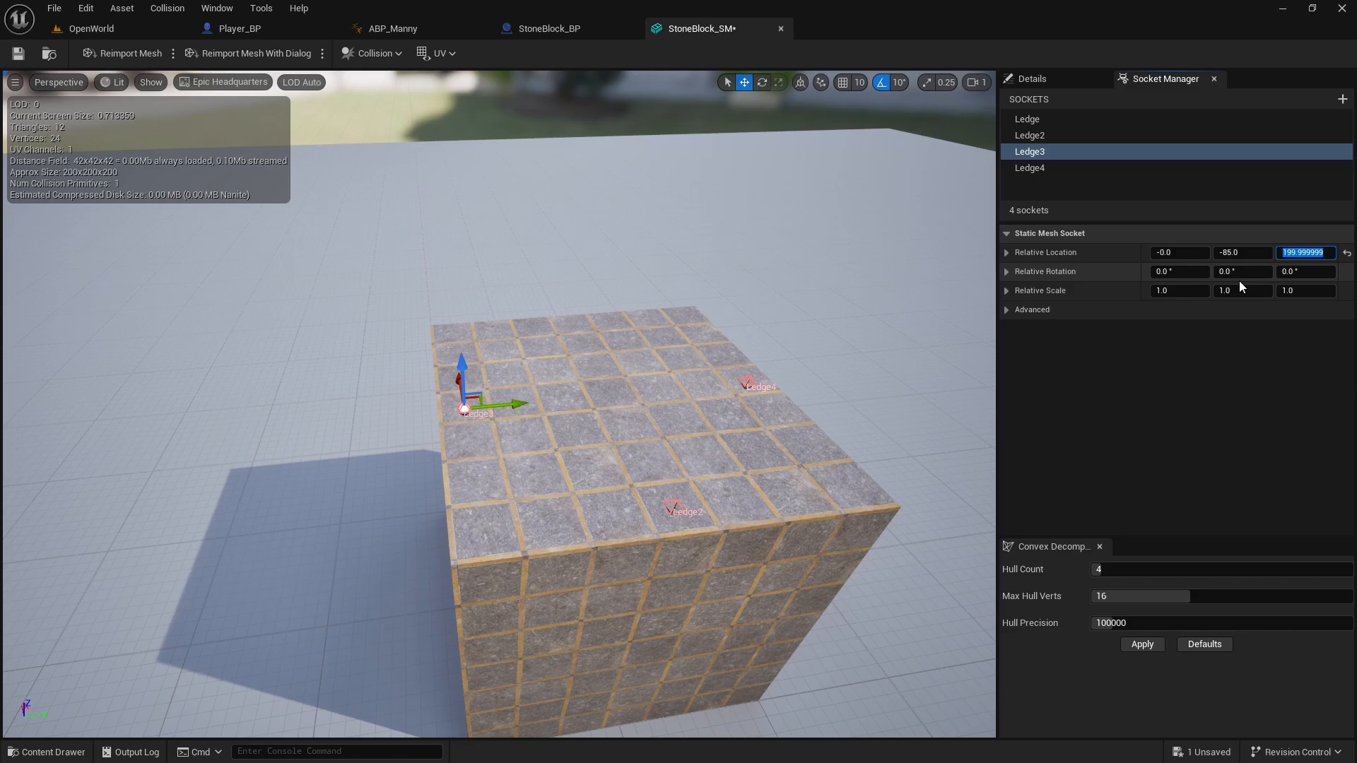
type("200")
key("Return")
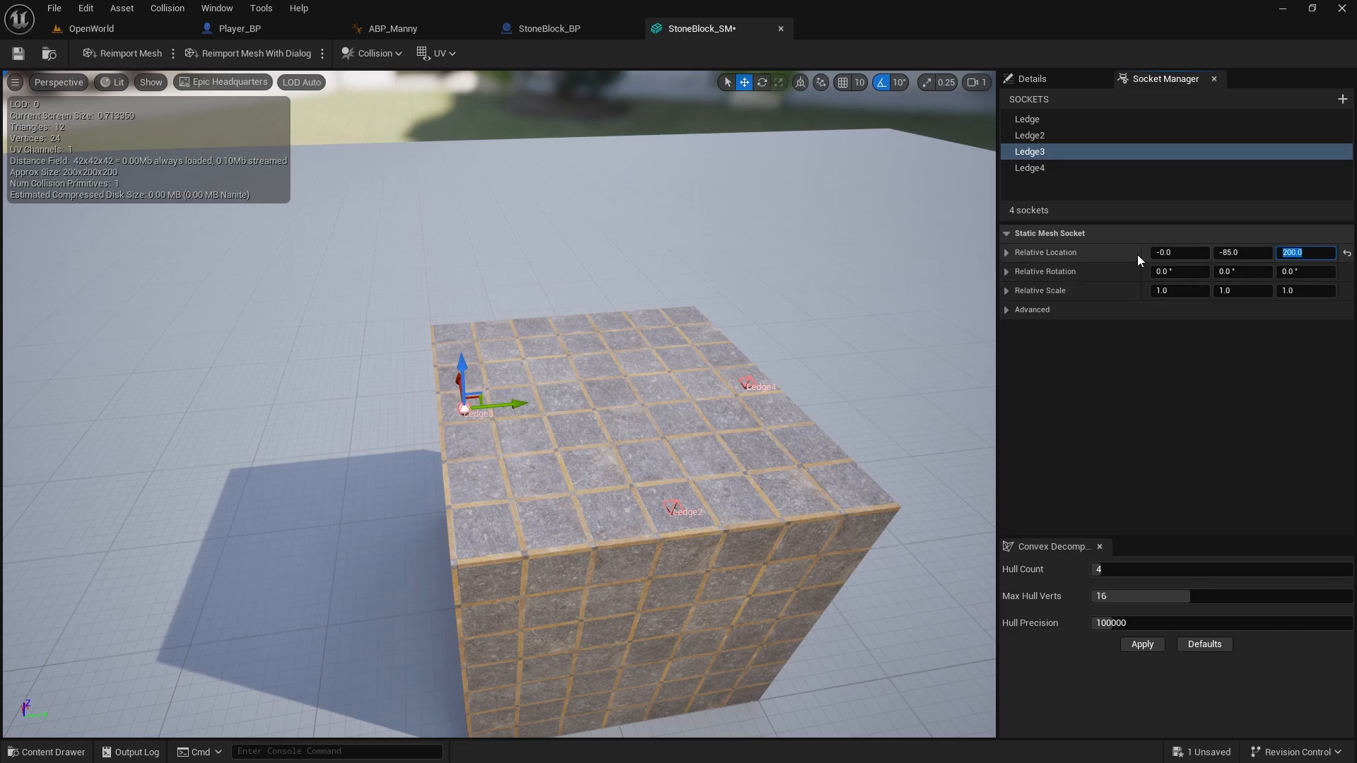
Move the Ledge4 socket to the block's positive X edge, setting its relative X location to 85 and Y location to 0
left_click_drag(821, 305, 664, 339)
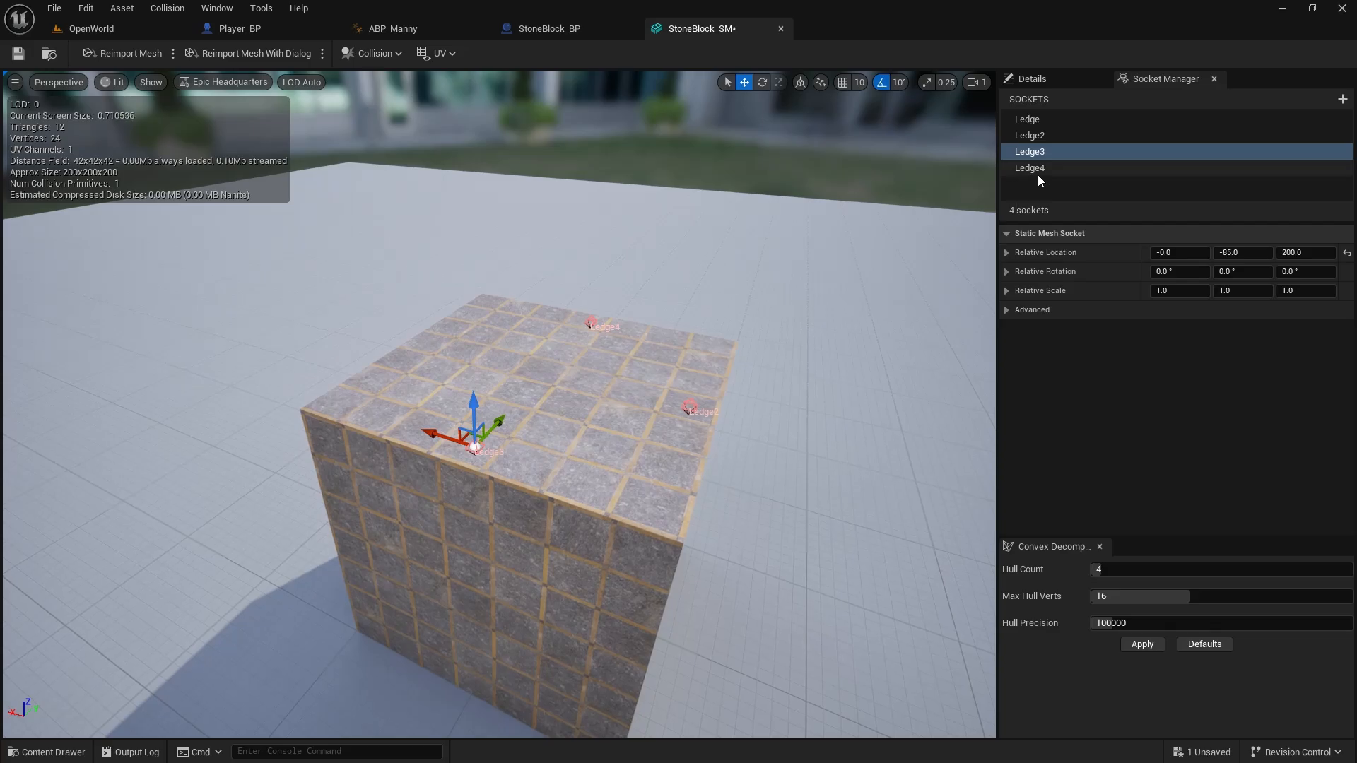
left_click(1036, 170)
left_click_drag(608, 303, 379, 342)
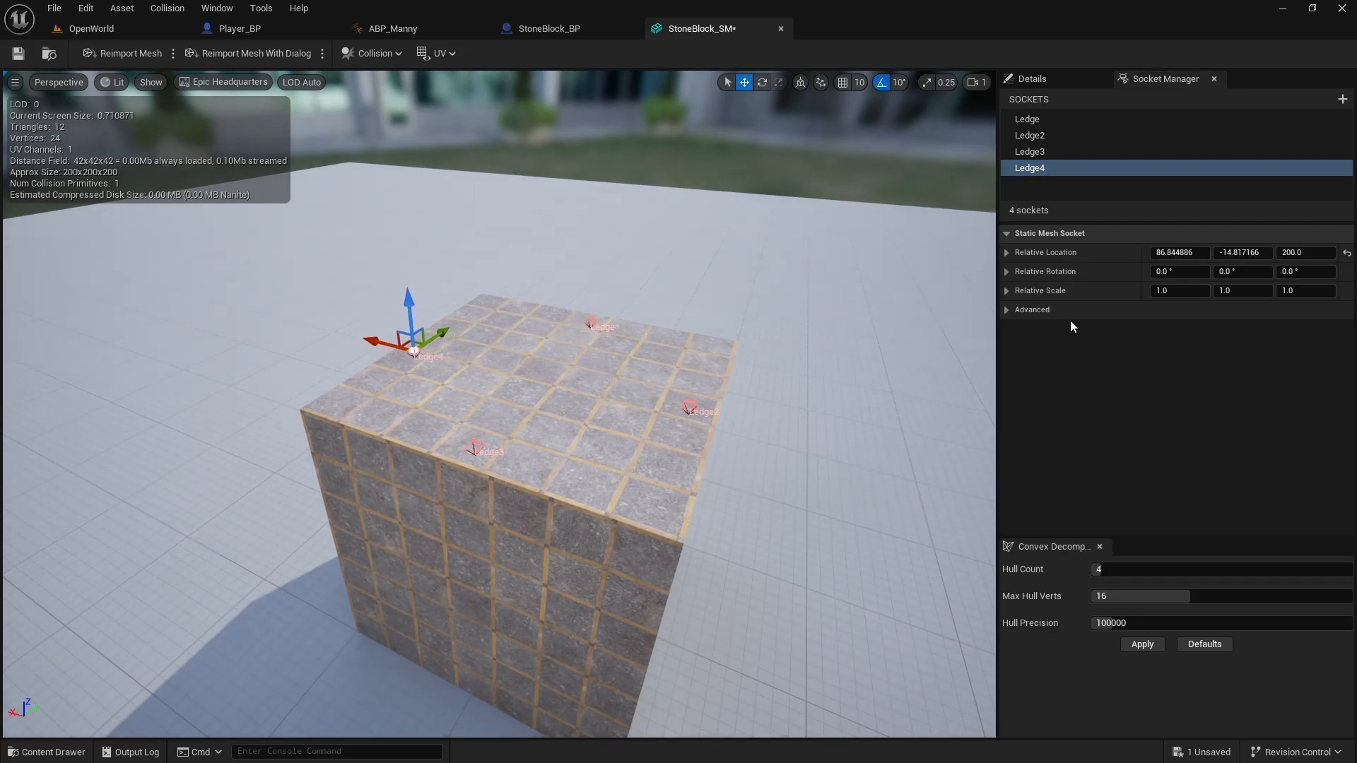
left_click(1168, 253)
key("Return")
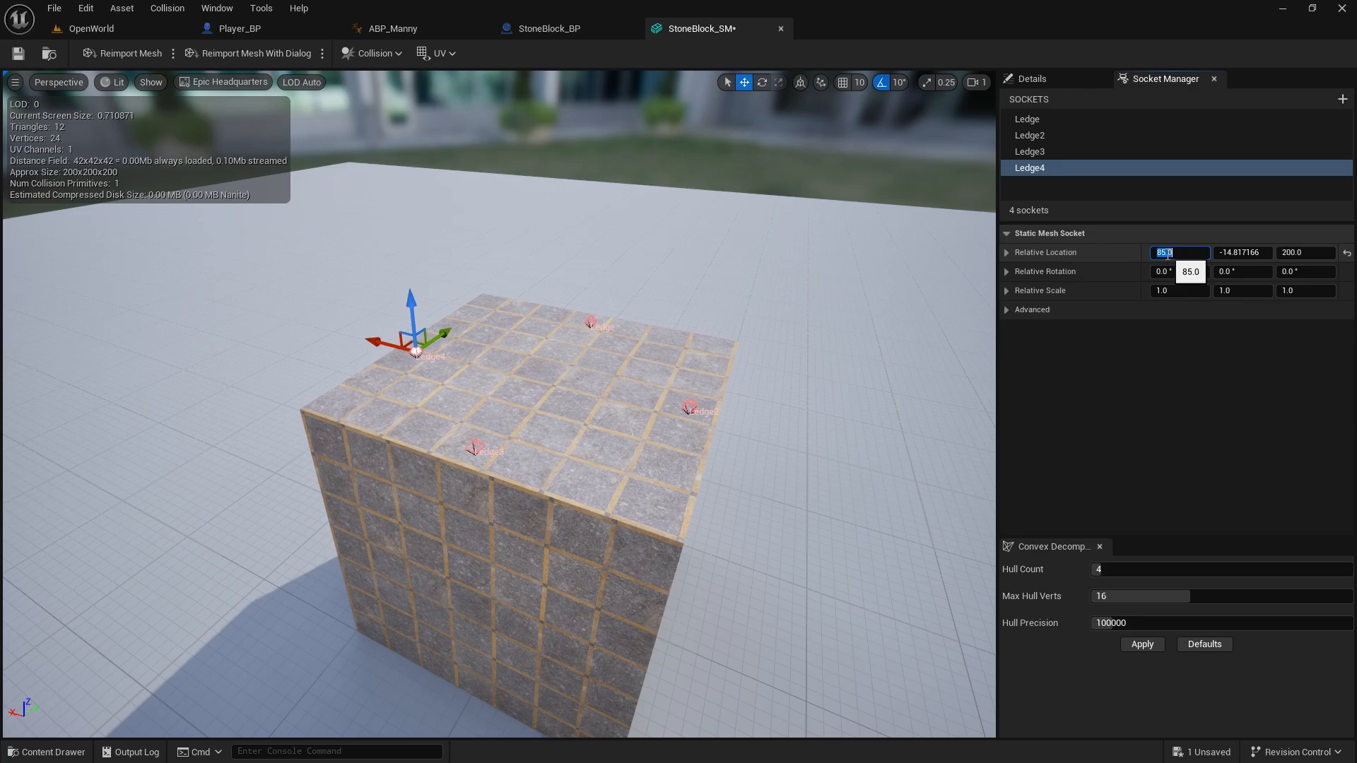
type("0")
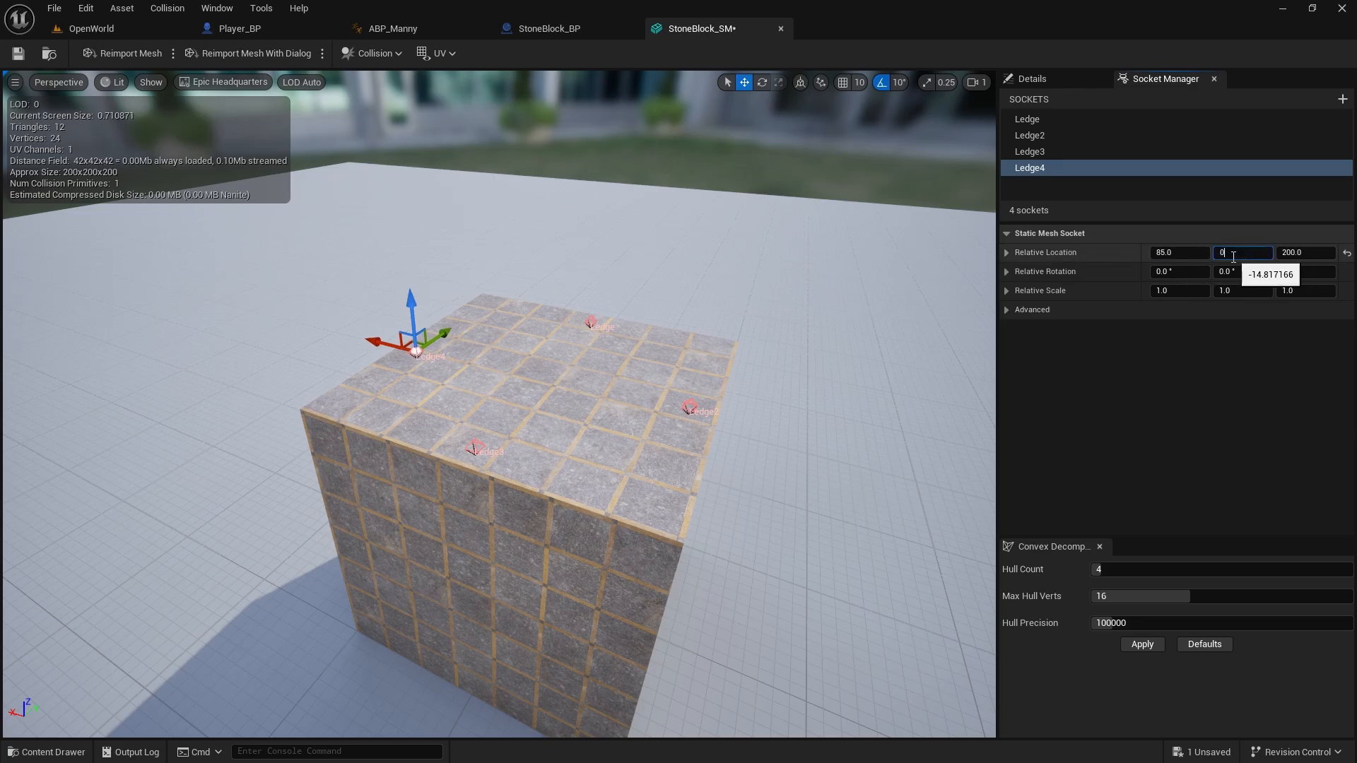
key("Return")
Examine the placement of the four ledge sockets along the edges of the block's top face
mouse_move(749, 318)
right_mouse_down()
mouse_move(838, 322)
mouse_move(347, 318)
mouse_move(374, 336)
mouse_move(339, 318)
mouse_move(198, 332)
mouse_move(766, 325)
right_mouse_up()
key("w")
key("s")
key("d")
key("s")
key("d")
key("w")
key("s")
key("w")
left_click(1022, 120)
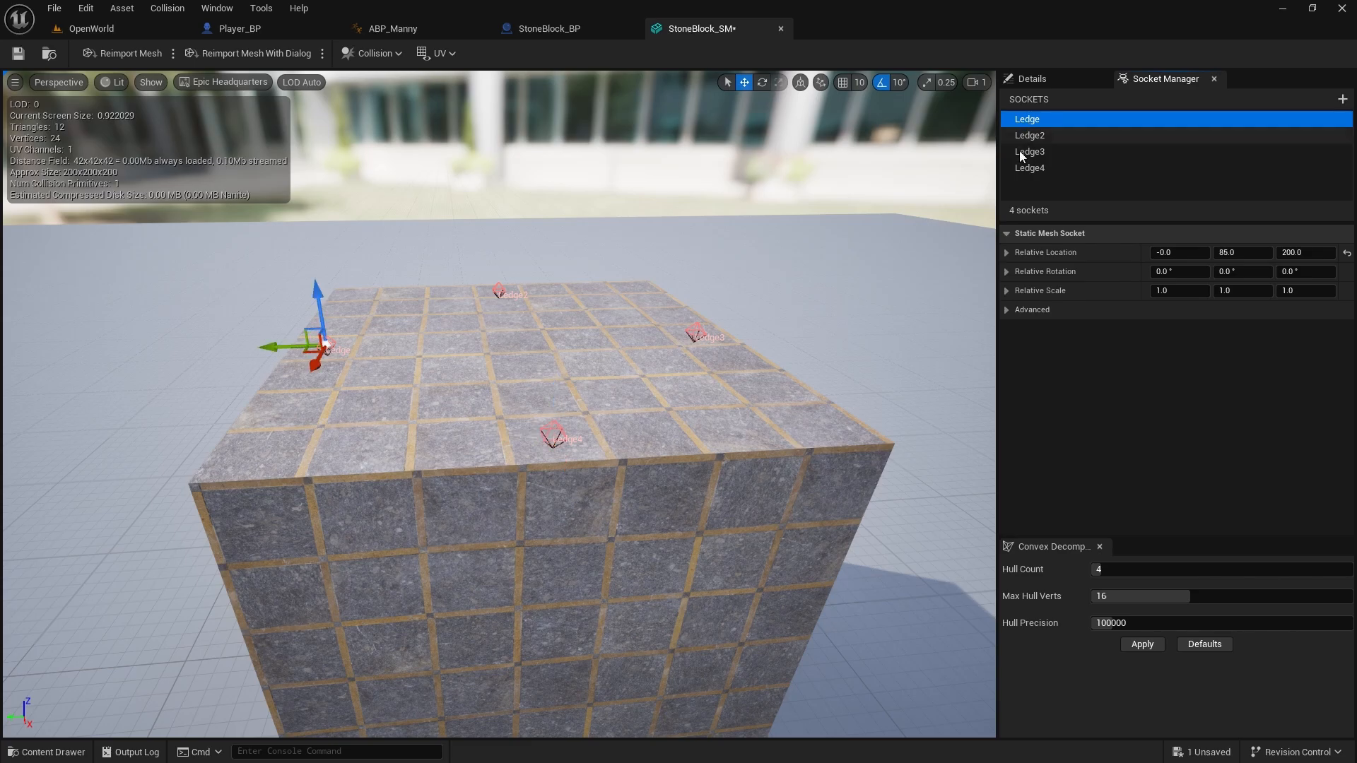
left_click(550, 443)
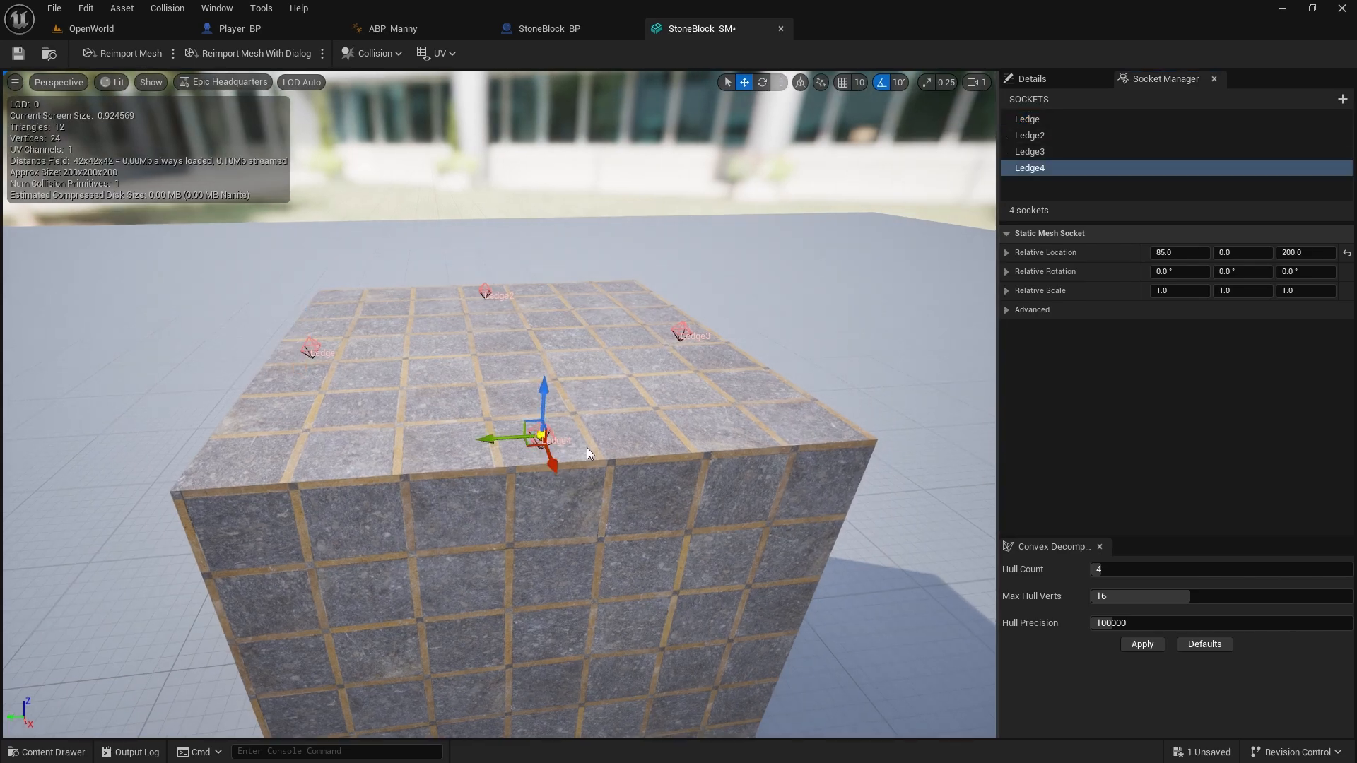
Reselect the Ledge socket and save the StoneBlock_SM mesh
left_click(1049, 119)
right_click_drag(636, 353, 547, 333)
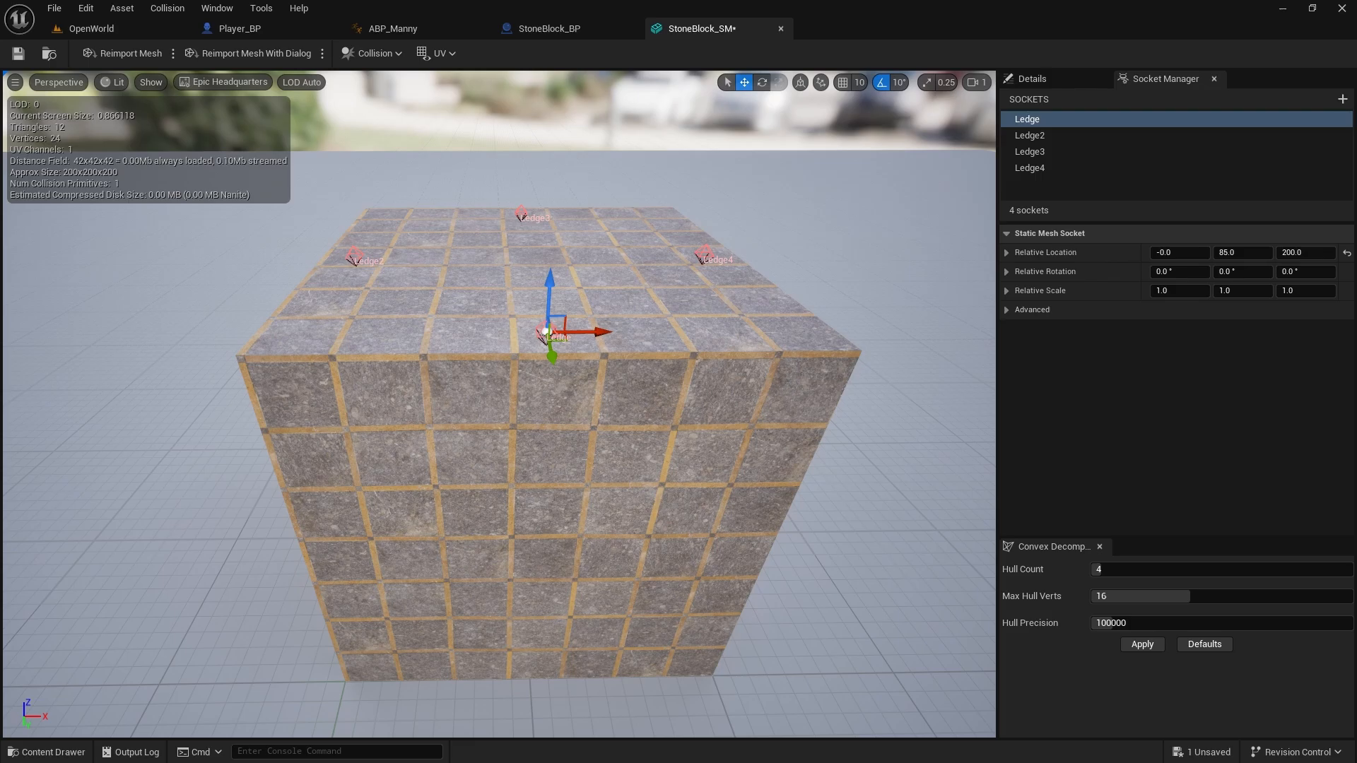
right_click_drag(556, 366, 541, 376)
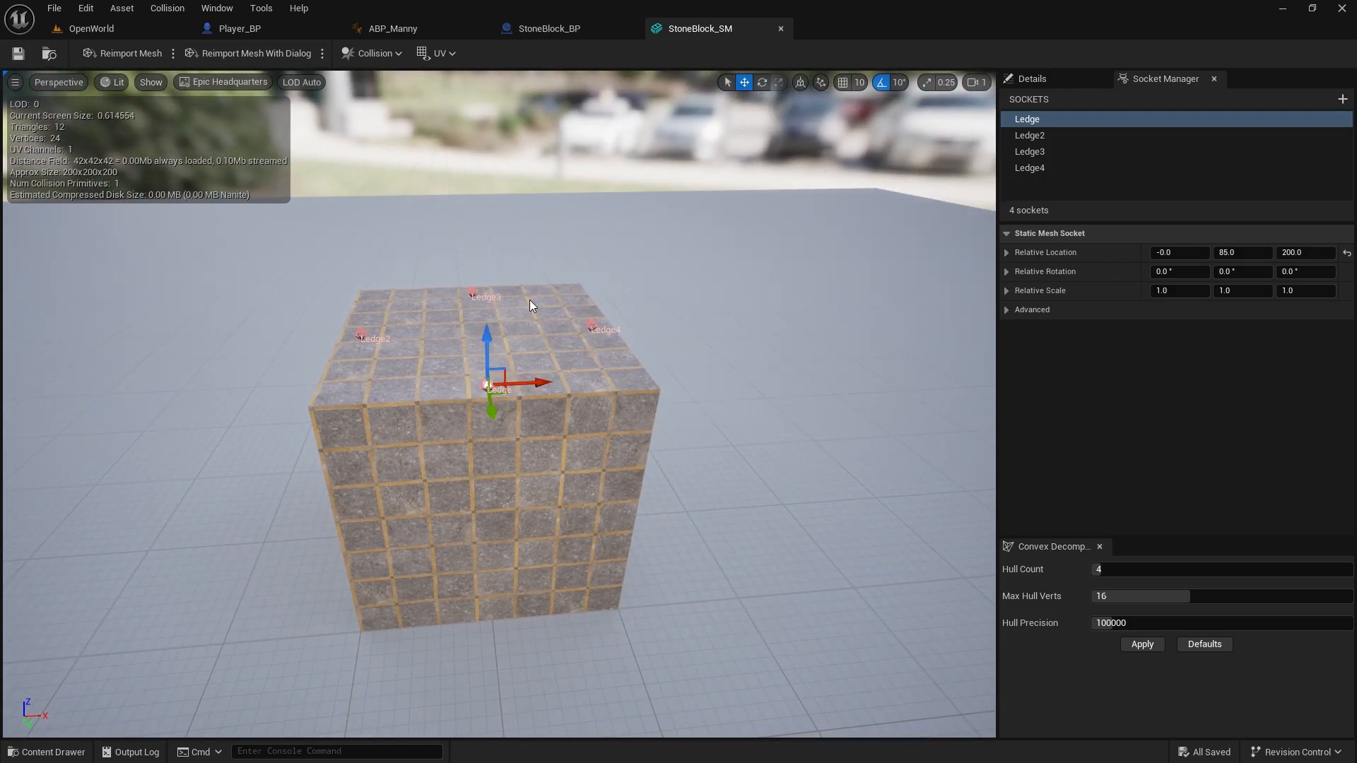
Open StoneBlock_BP's Event Graph and move the BeginPlay player-cast nodes upward to free space beneath them
mouse_move(714, 345)
right_mouse_down()
mouse_move(671, 350)
mouse_move(693, 348)
right_mouse_up()
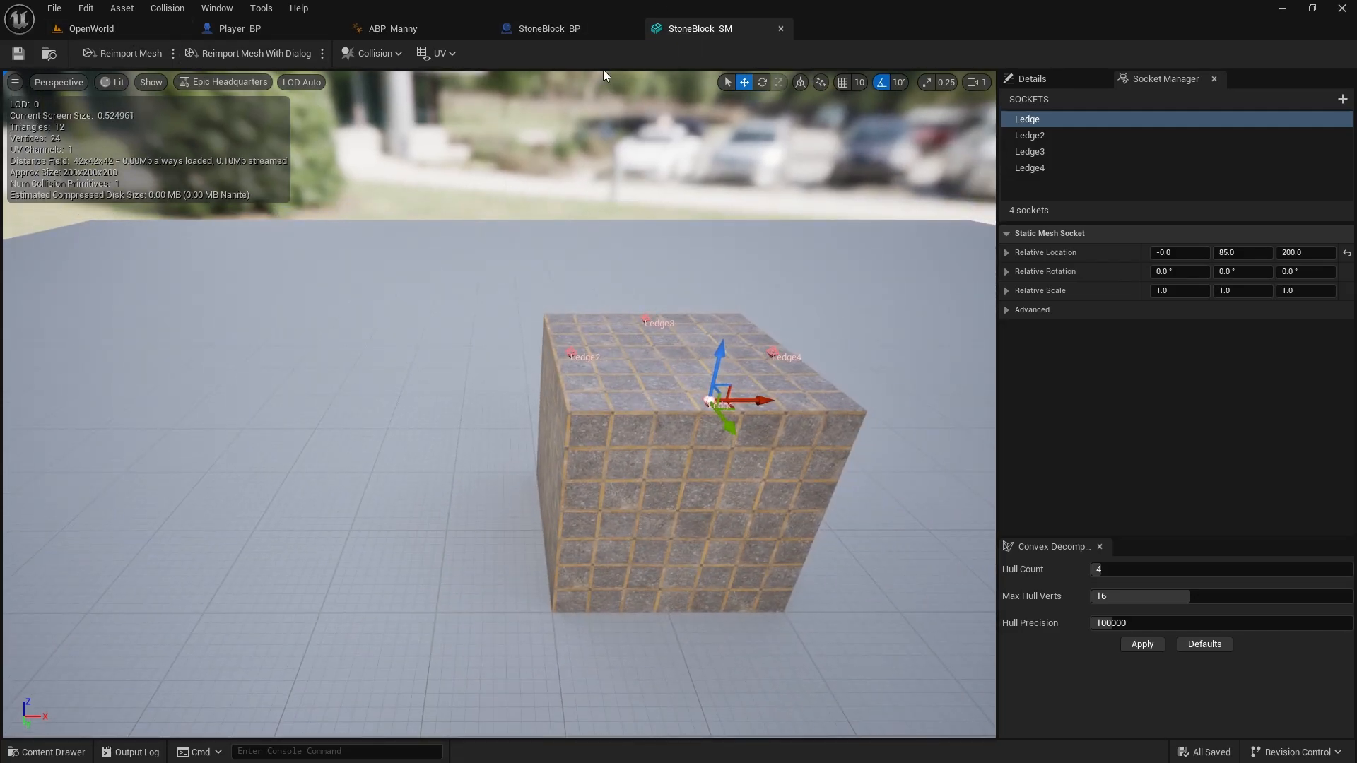
left_click(558, 32)
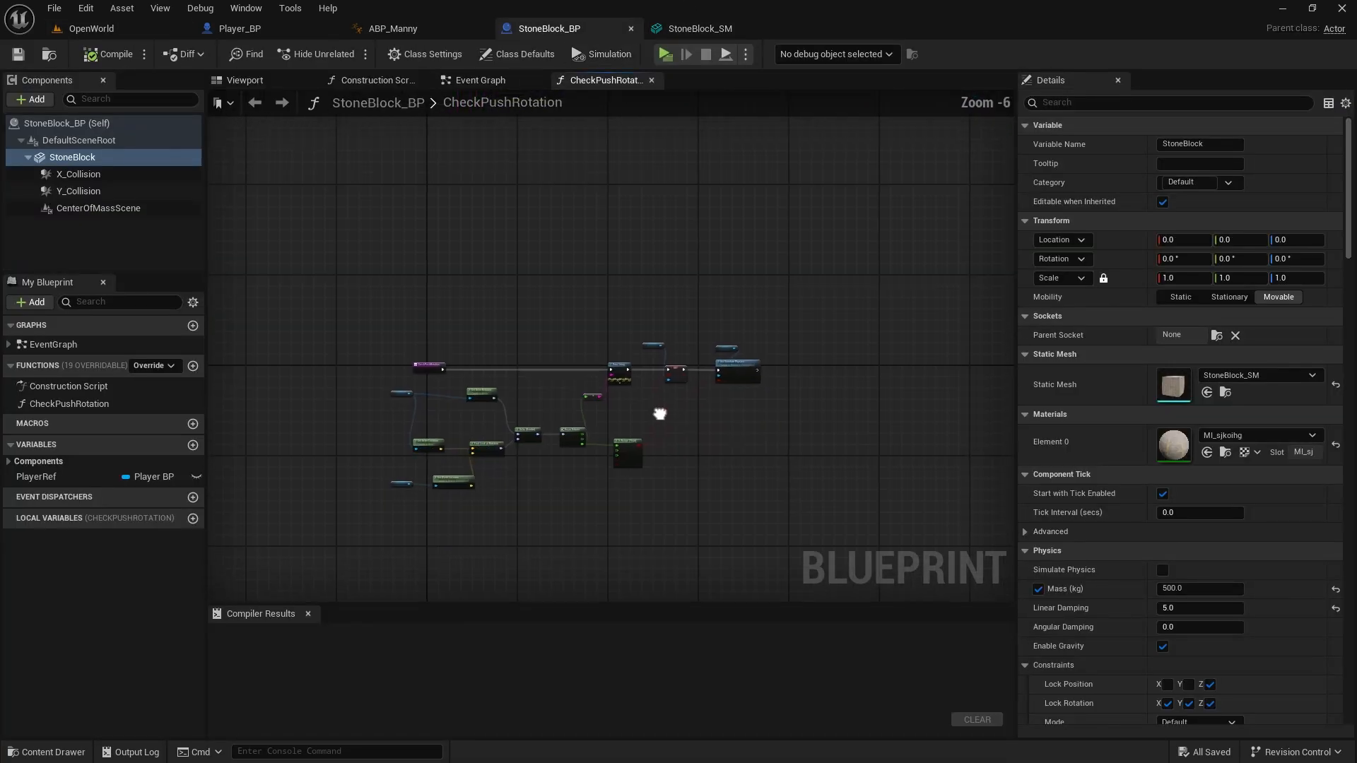
left_click(472, 82)
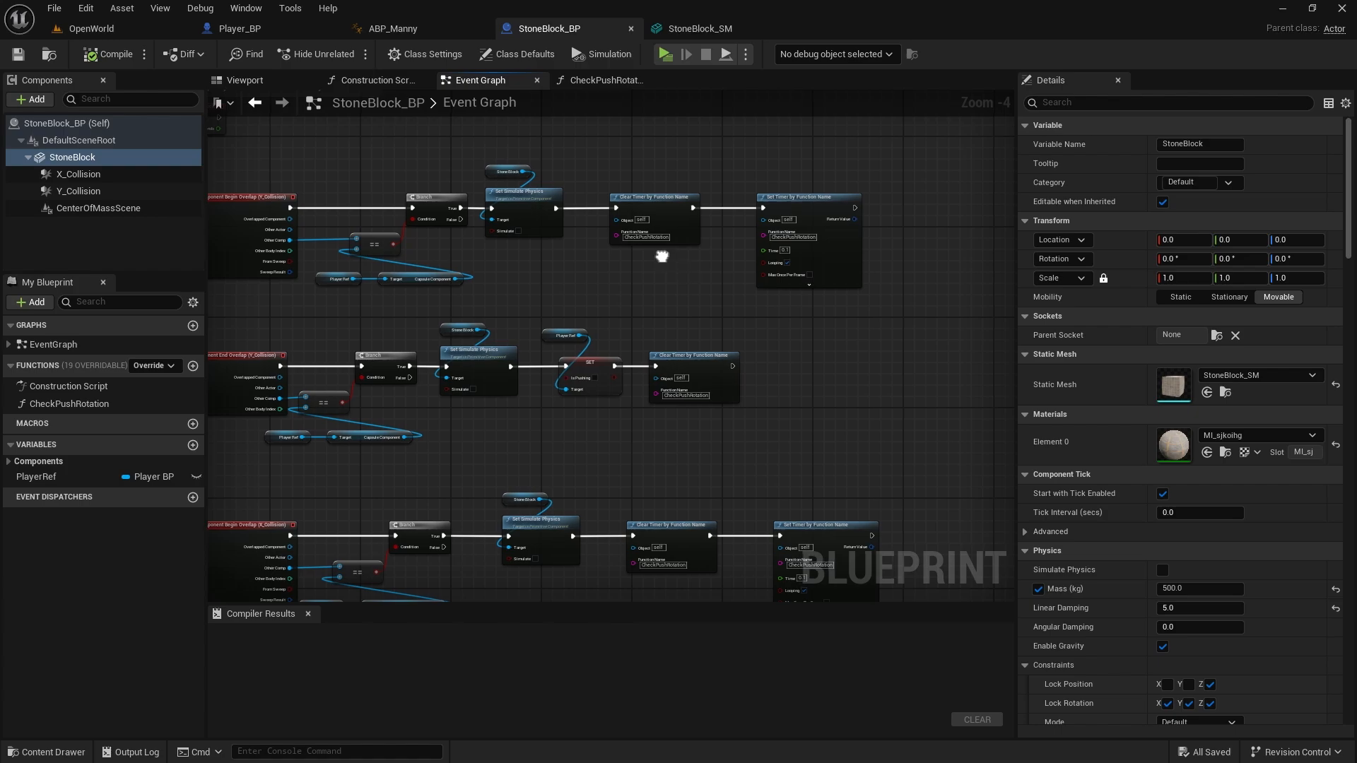
right_click_drag(812, 371, 923, 646)
left_click_drag(434, 283, 725, 372)
left_click_drag(636, 323, 634, 137)
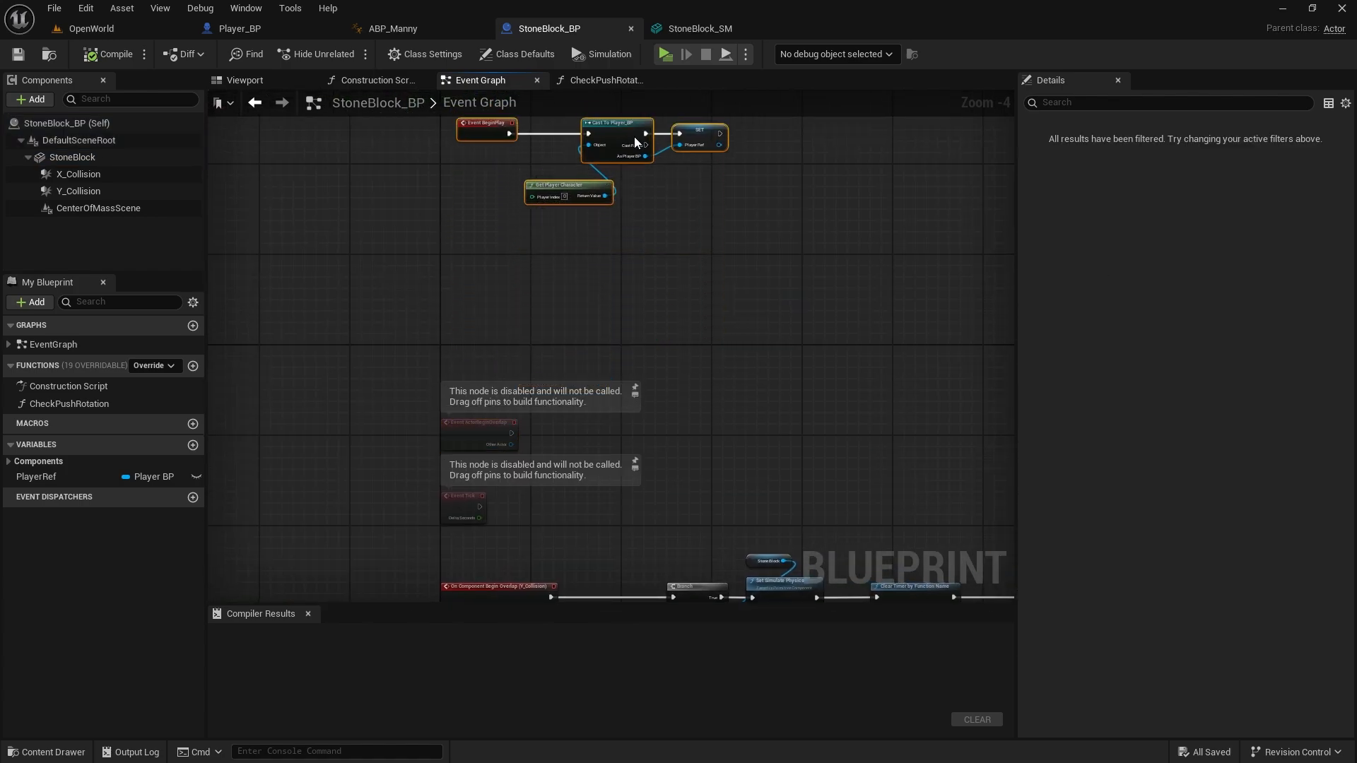
right_click_drag(544, 241, 669, 388)
Add a custom event named SpawnLedges below the BeginPlay nodes
right_click(597, 402)
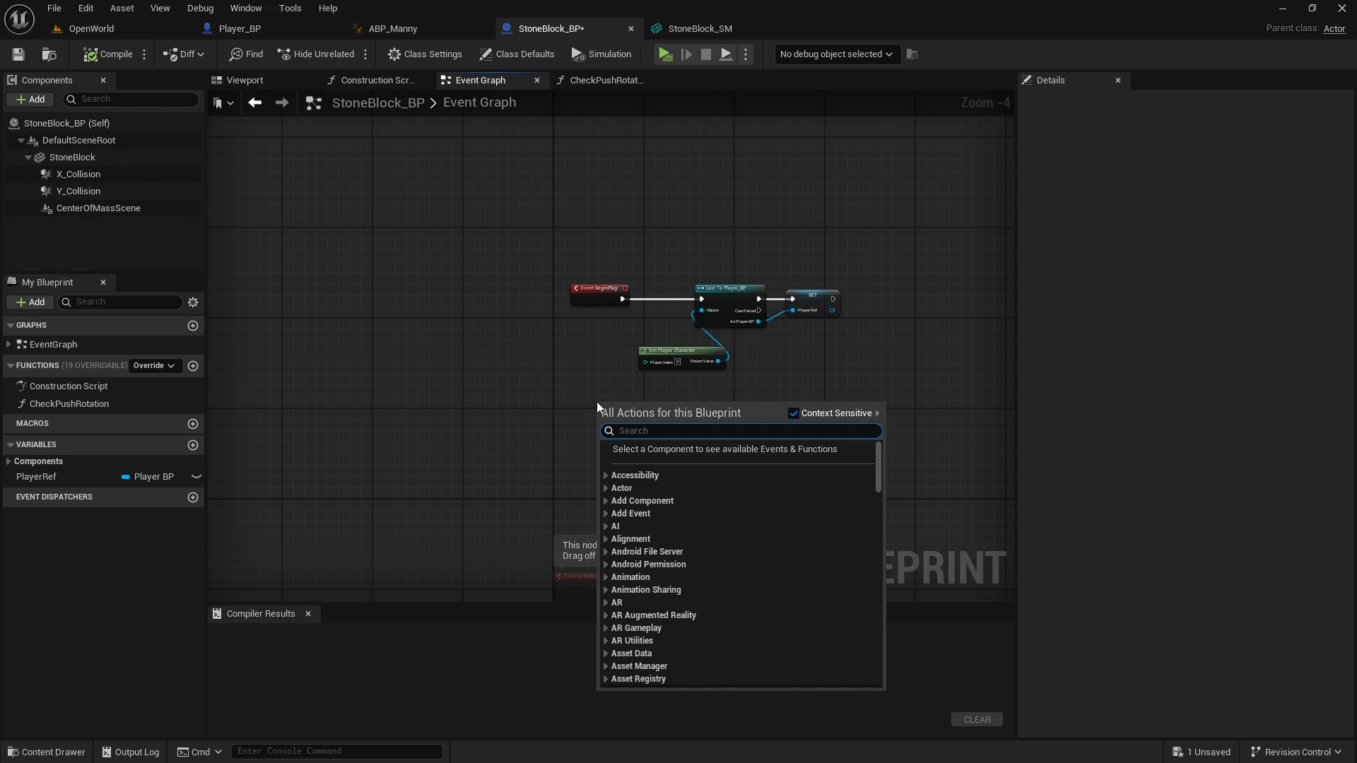
type("custom")
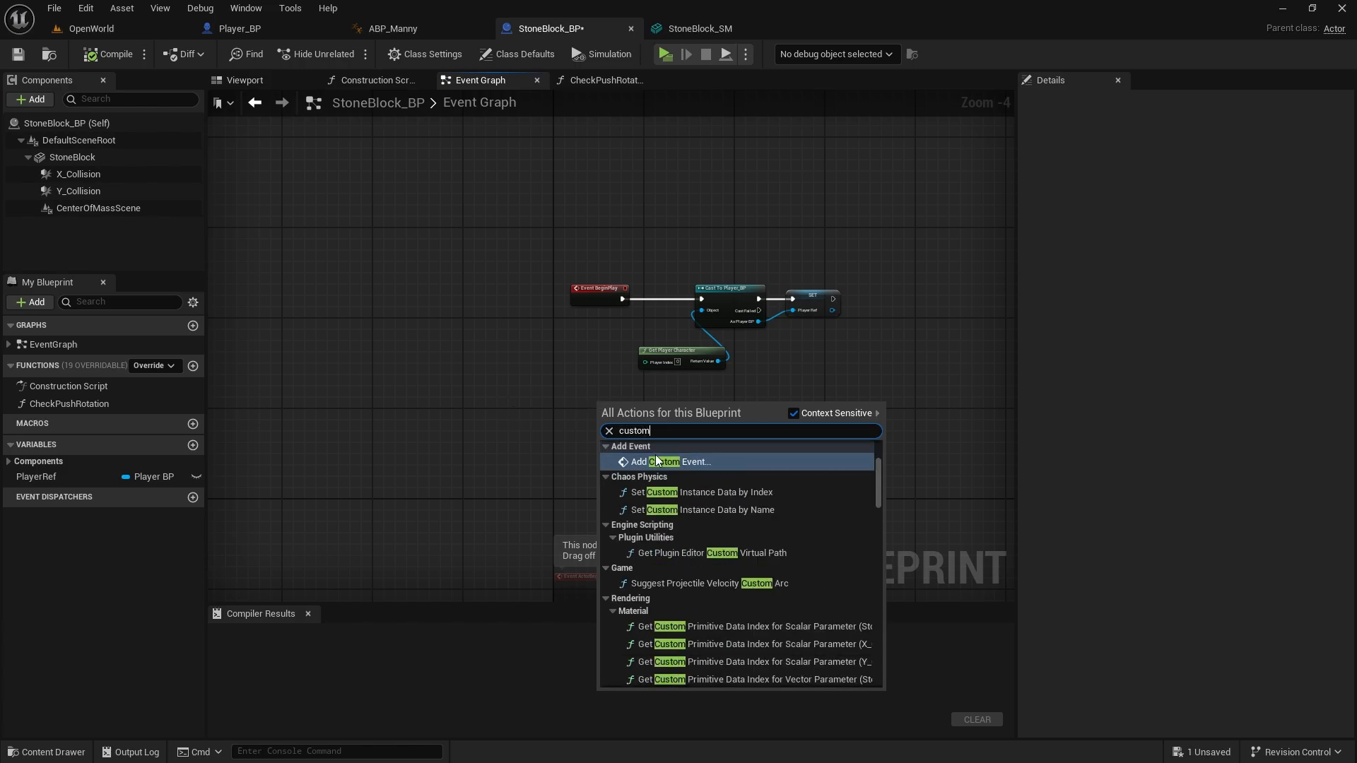
left_click(657, 461)
type("pawnLedges")
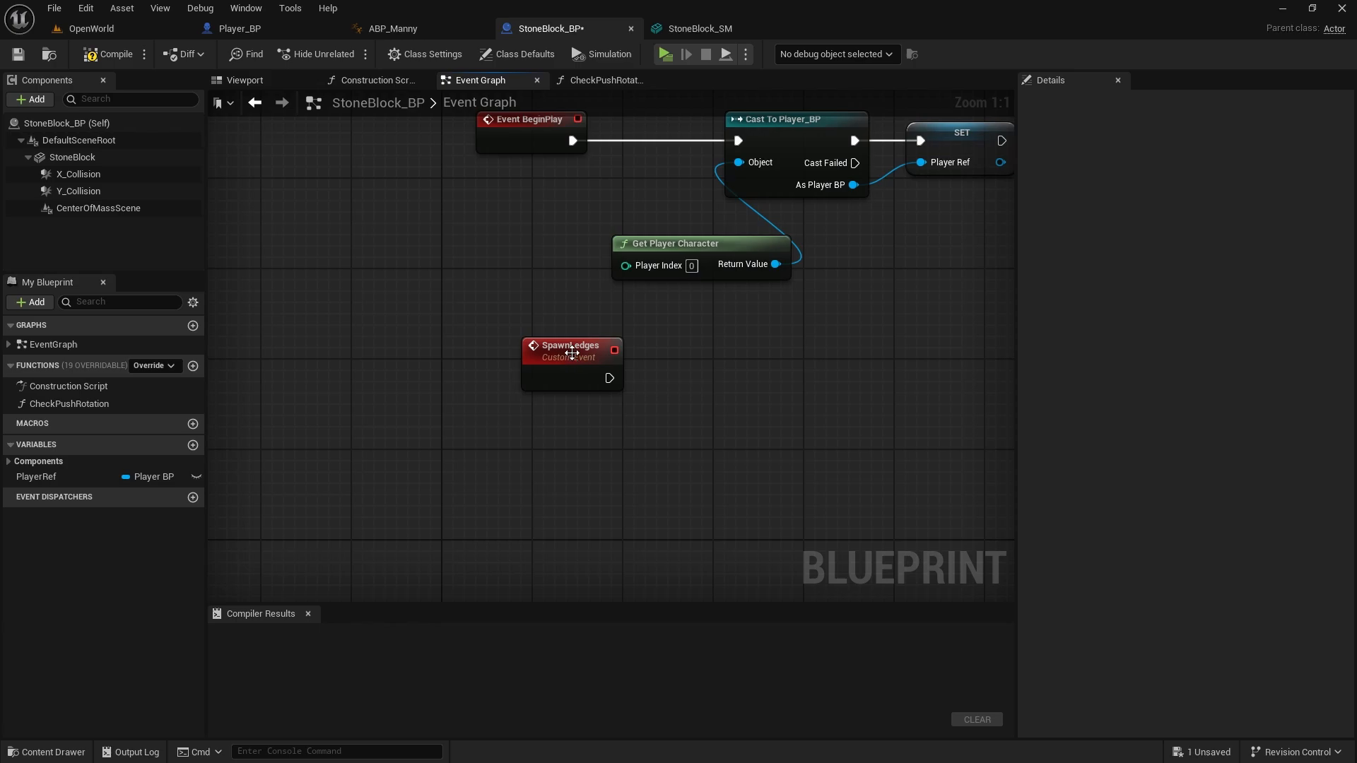
key("Return")
Call Spawn Ledges right after the Player Ref variable is set in the BeginPlay chain
right_click_drag(812, 353, 550, 435)
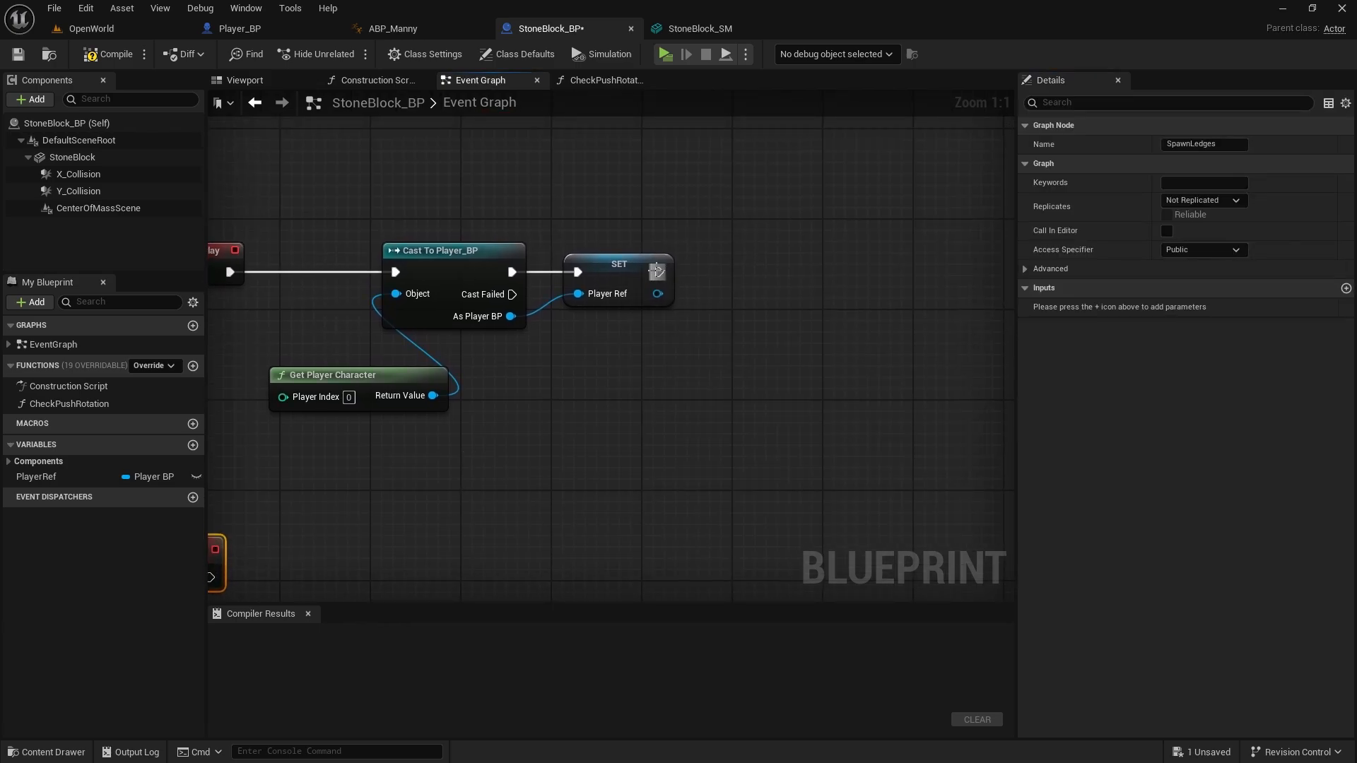
left_click_drag(657, 272, 781, 277)
type("spawn le")
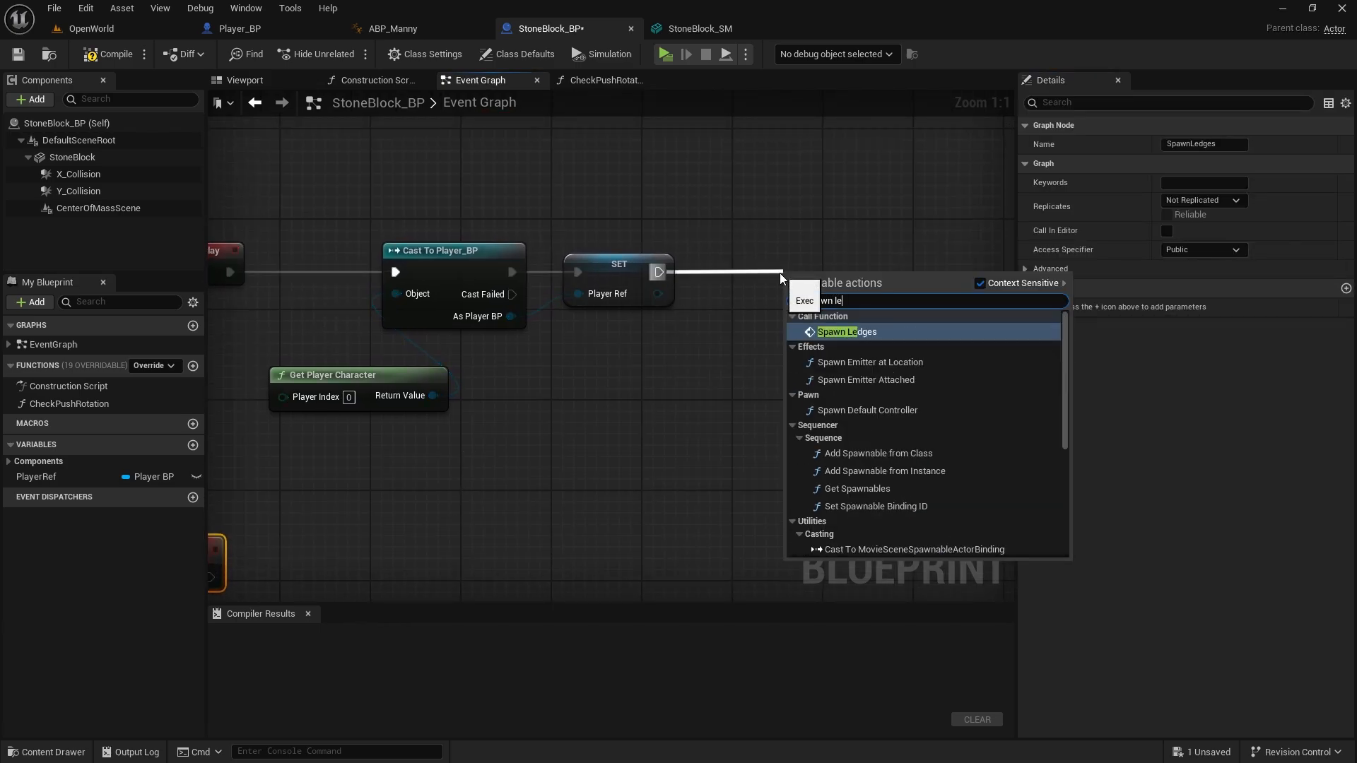
type("dges")
left_click(875, 330)
Add a StoneBlock reference feeding a Get All Socket Names node and place both above the SpawnLedges event
right_click_drag(576, 454, 818, 88)
right_click_drag(618, 212, 624, 312)
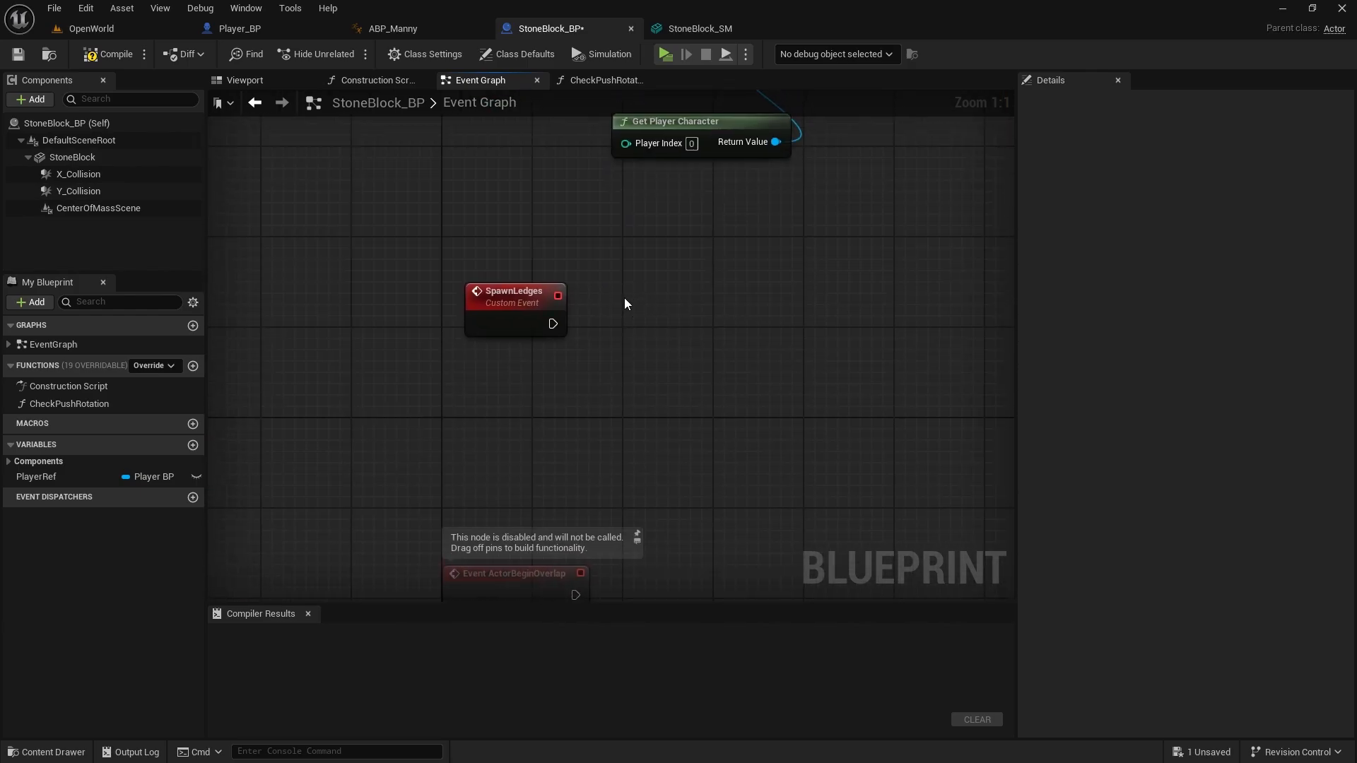
left_click_drag(56, 163, 749, 277)
type("get sock")
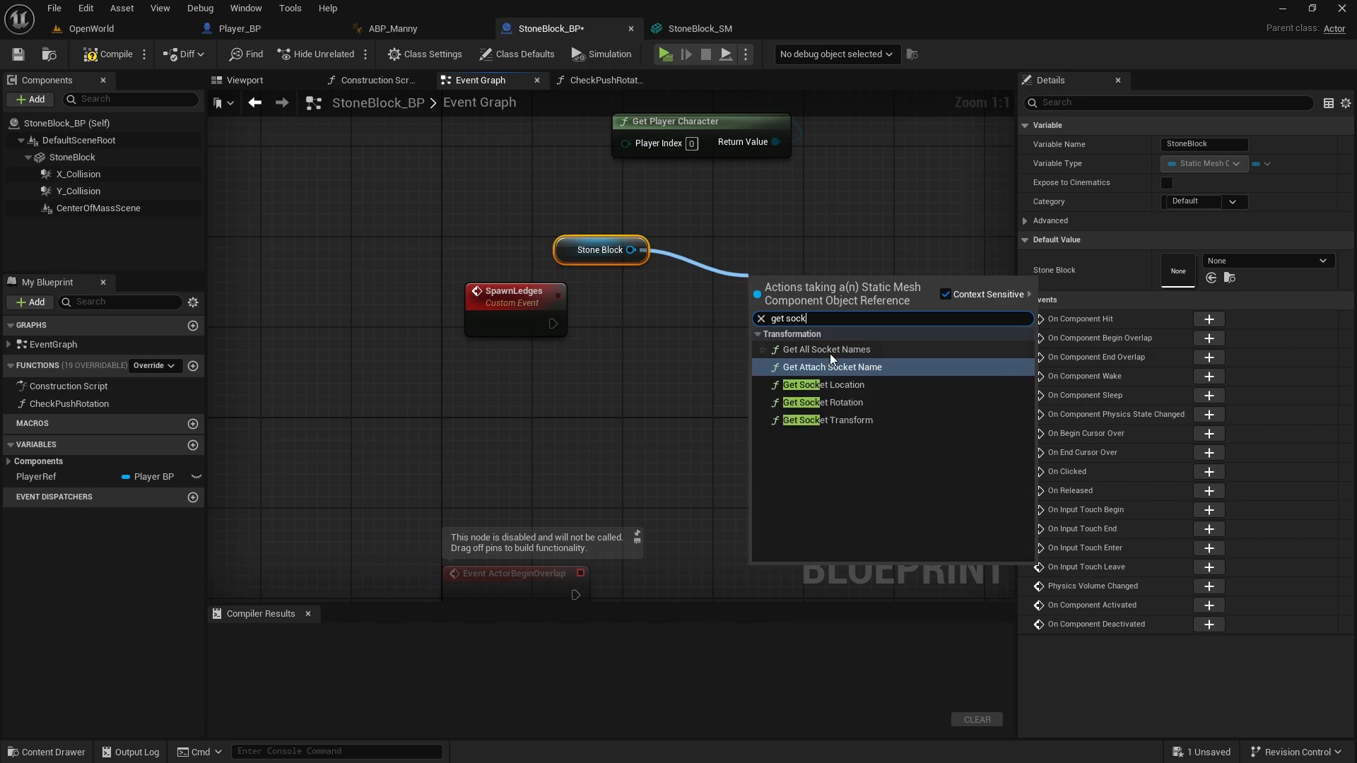
left_click(846, 353)
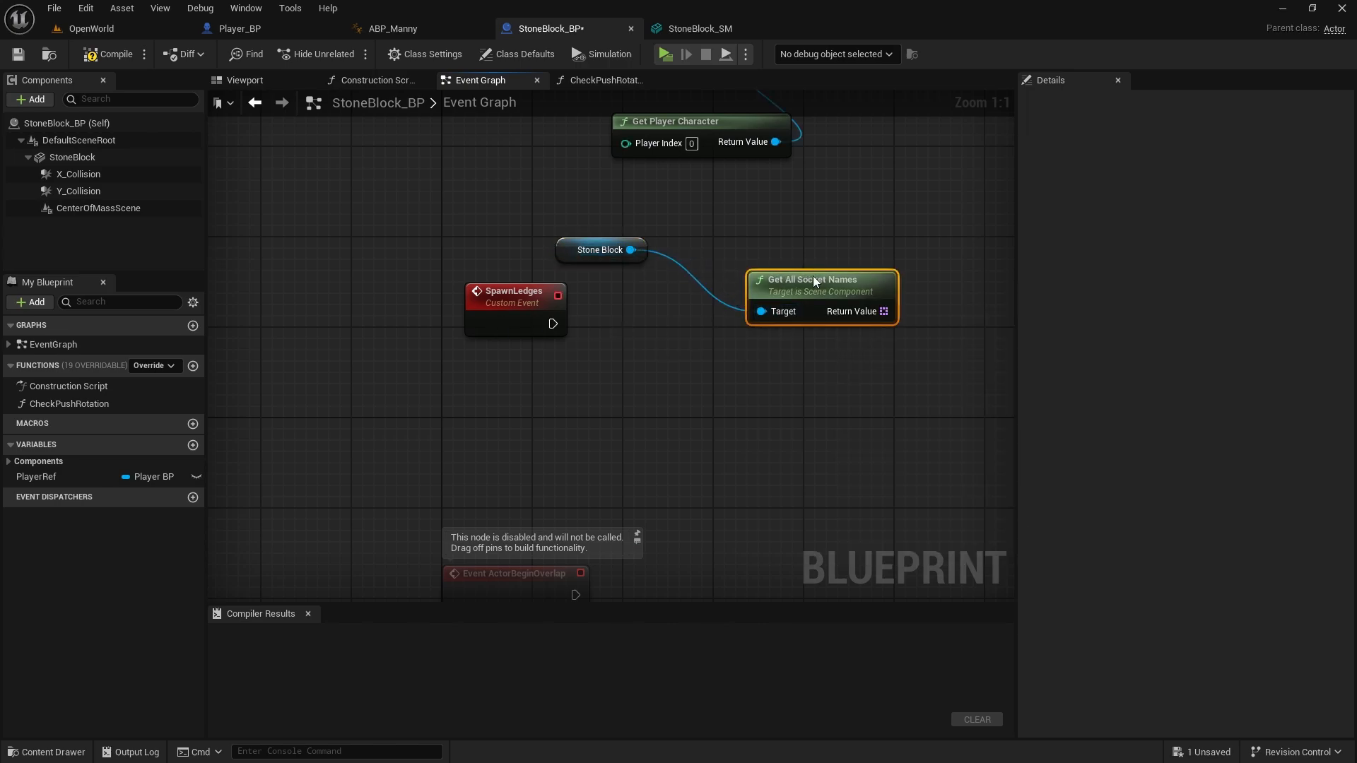
left_click_drag(813, 276, 731, 214)
left_click(75, 157)
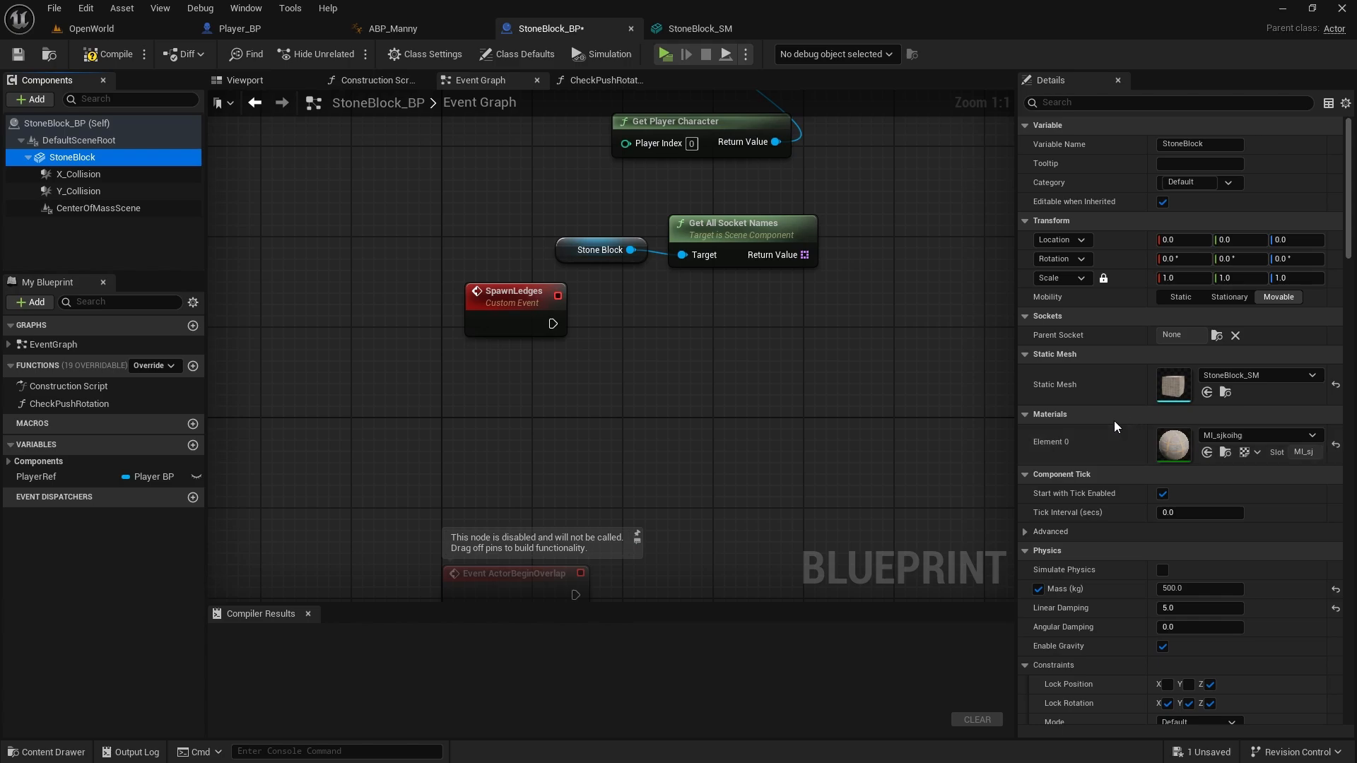
left_click_drag(536, 276, 834, 212)
left_click_drag(735, 224, 622, 236)
Loop over the returned socket names with a For Each Loop executed by the SpawnLedges event
left_click_drag(691, 266, 858, 330)
type("for")
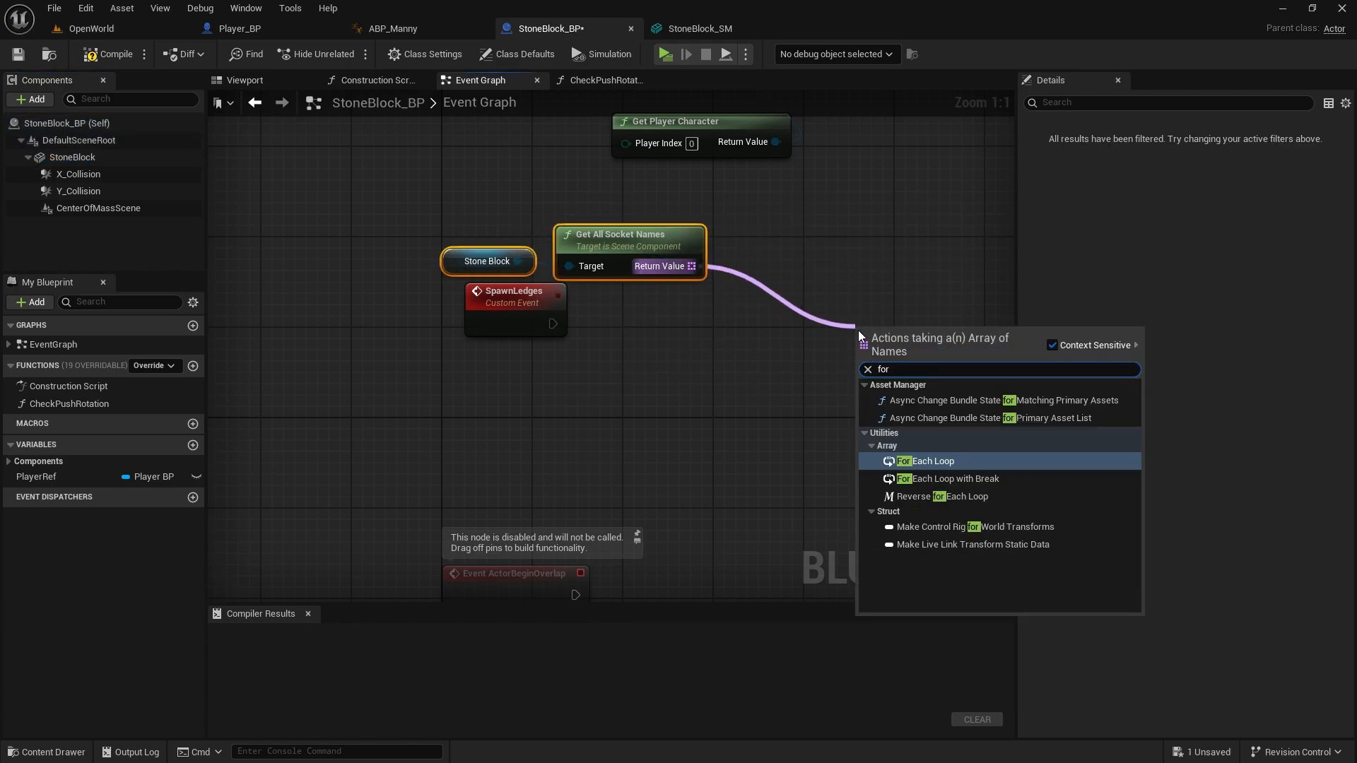
type(" each lo")
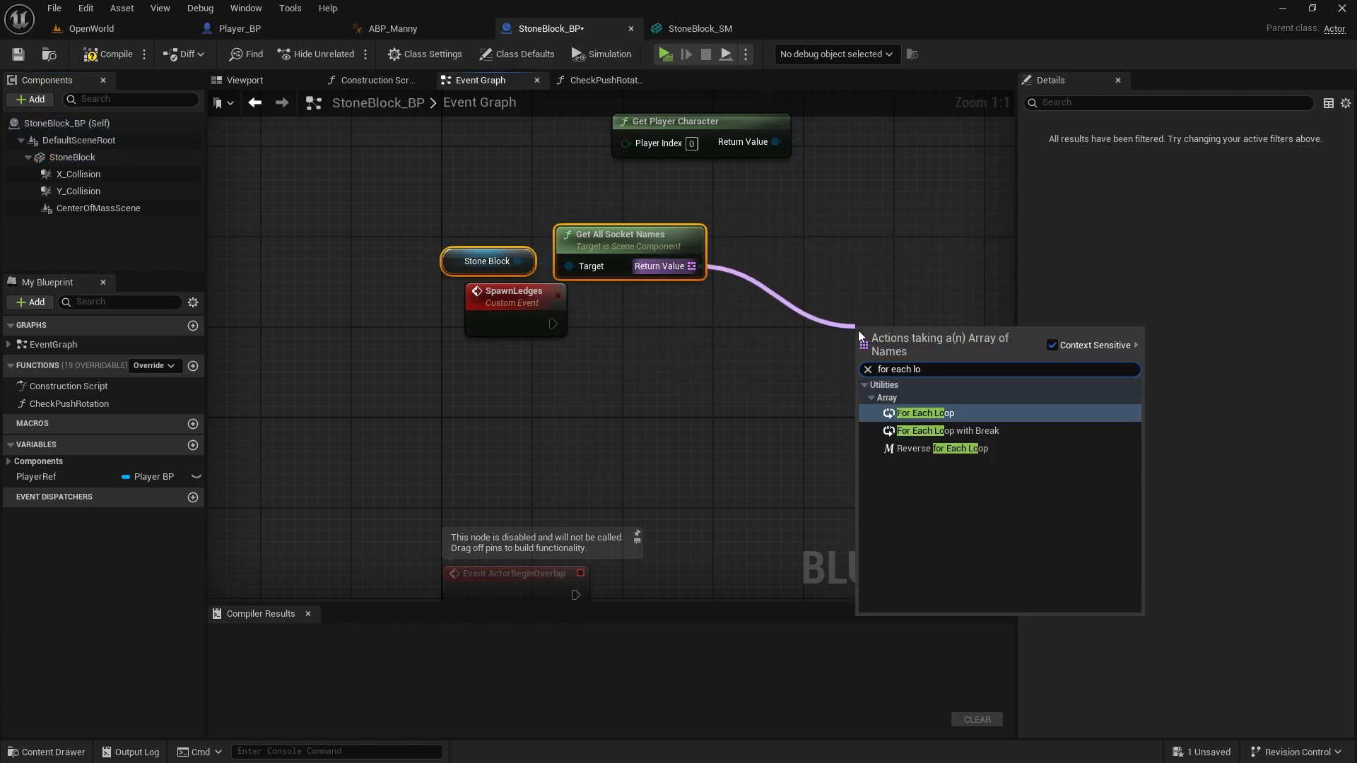
left_click(915, 414)
left_click_drag(554, 323, 860, 318)
right_click_drag(884, 367, 551, 349)
Add a Spawn Actor from Class node to the loop body and set its class to Ledge_BP
left_click_drag(598, 306, 864, 274)
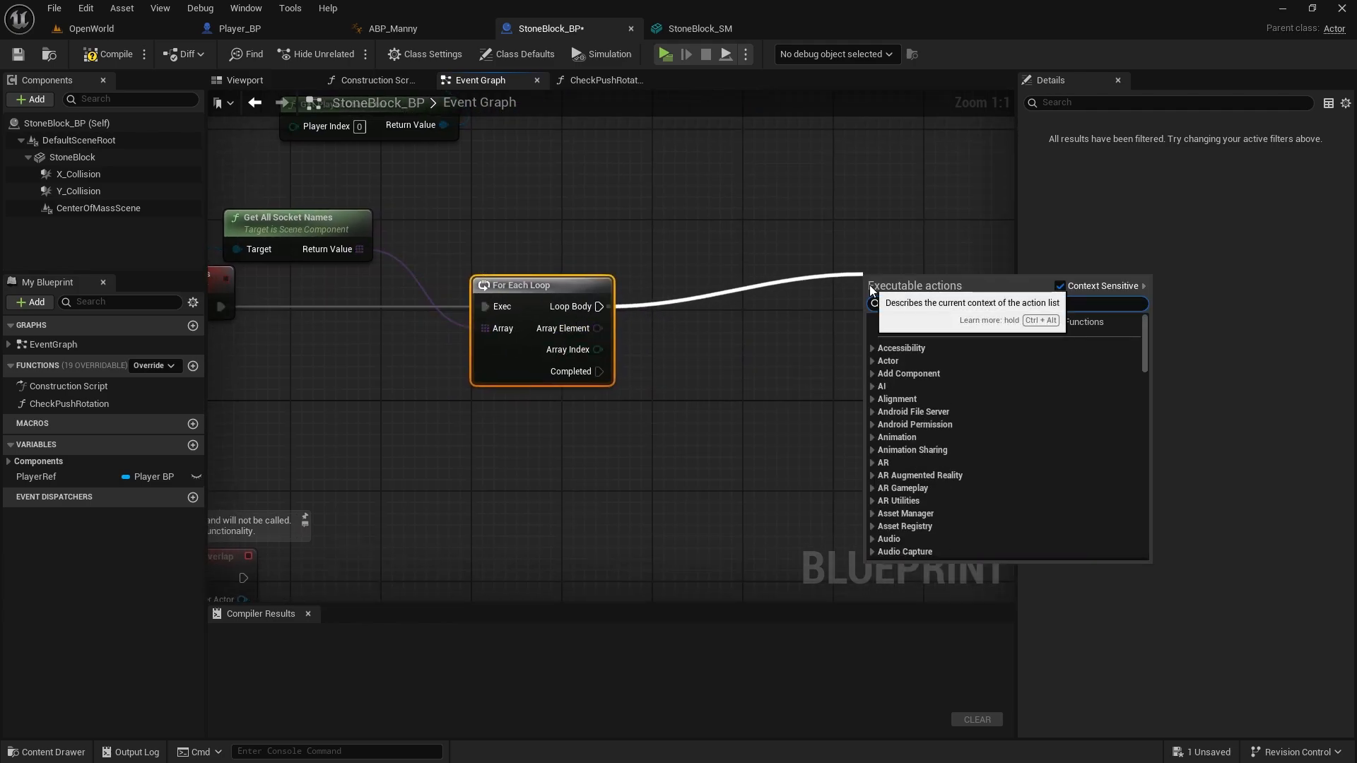
type("spawn acto")
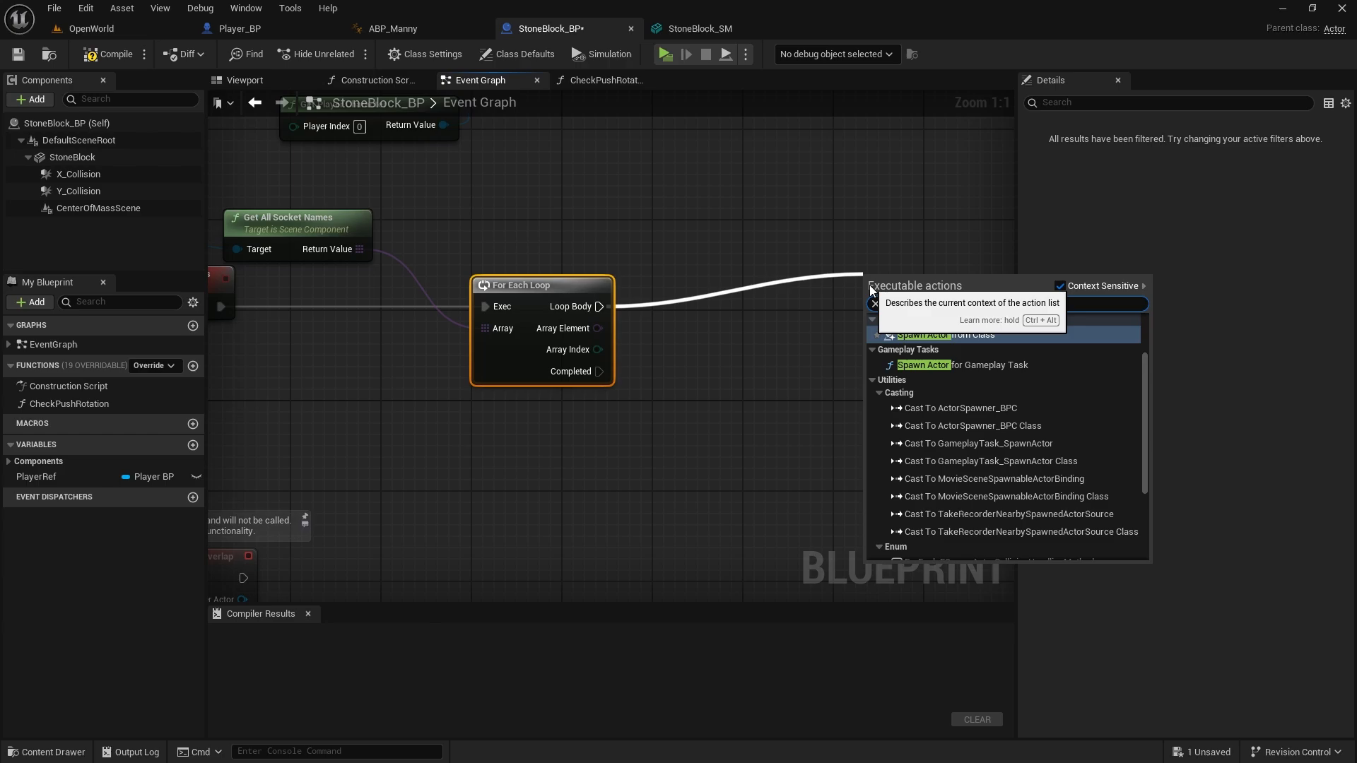
left_click(968, 336)
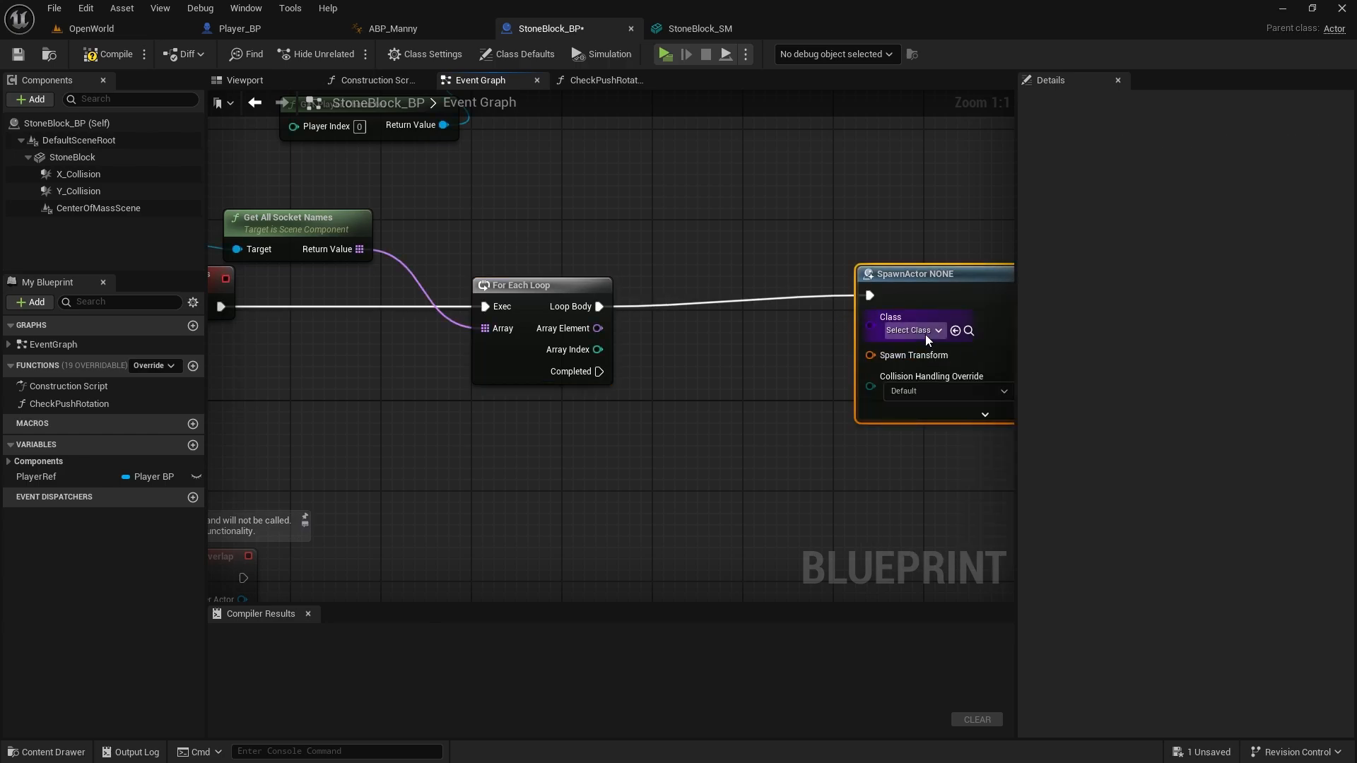
left_click(920, 329)
type("le")
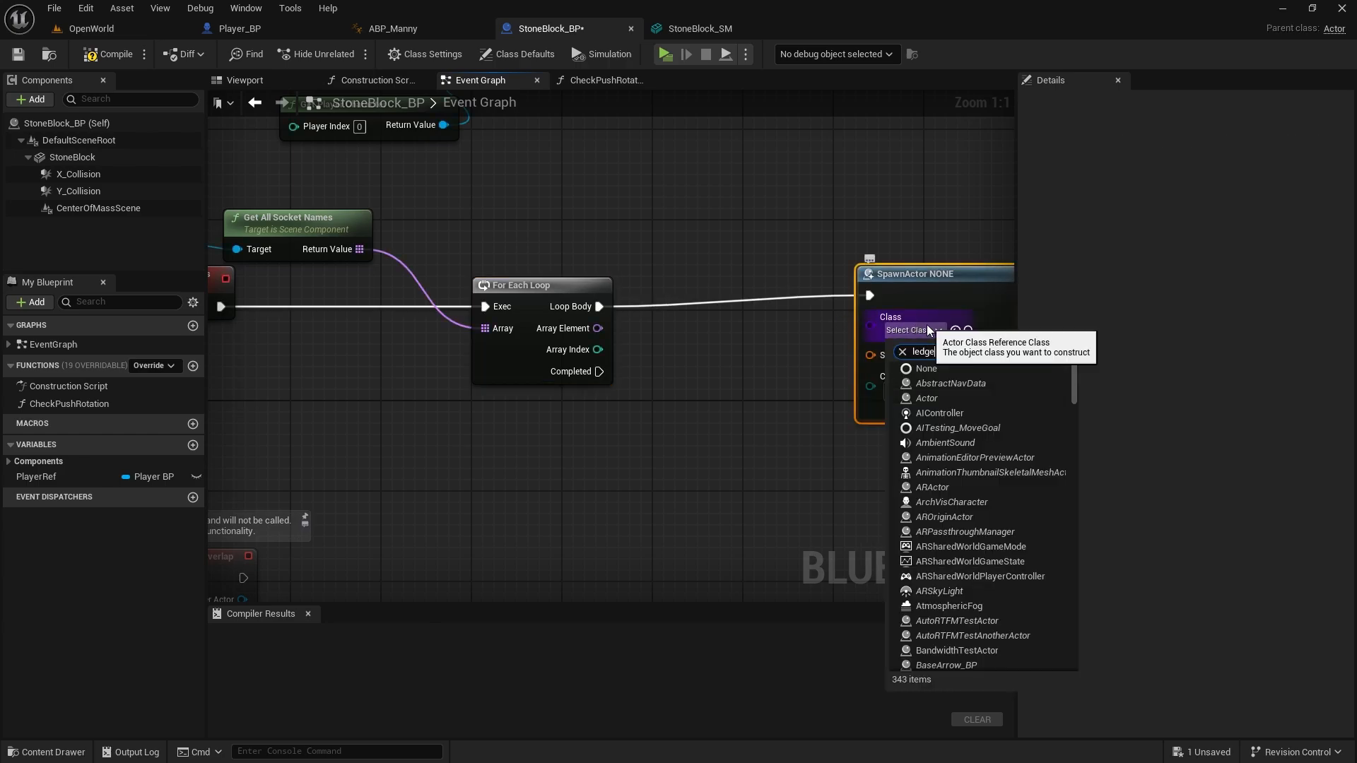
type("dge")
left_click(914, 384)
right_click_drag(740, 391, 587, 370)
left_click_drag(772, 264, 735, 272)
Feed the ledge's Spawn Transform from a Make Transform node placed above it, with location X set to 500
right_click_drag(728, 204, 562, 150)
right_click_drag(272, 201, 471, 313)
left_click_drag(757, 393, 731, 206)
left_click(784, 526)
left_click(641, 256)
left_click_drag(704, 273, 736, 173)
left_click(723, 200)
type("200")
key("Return")
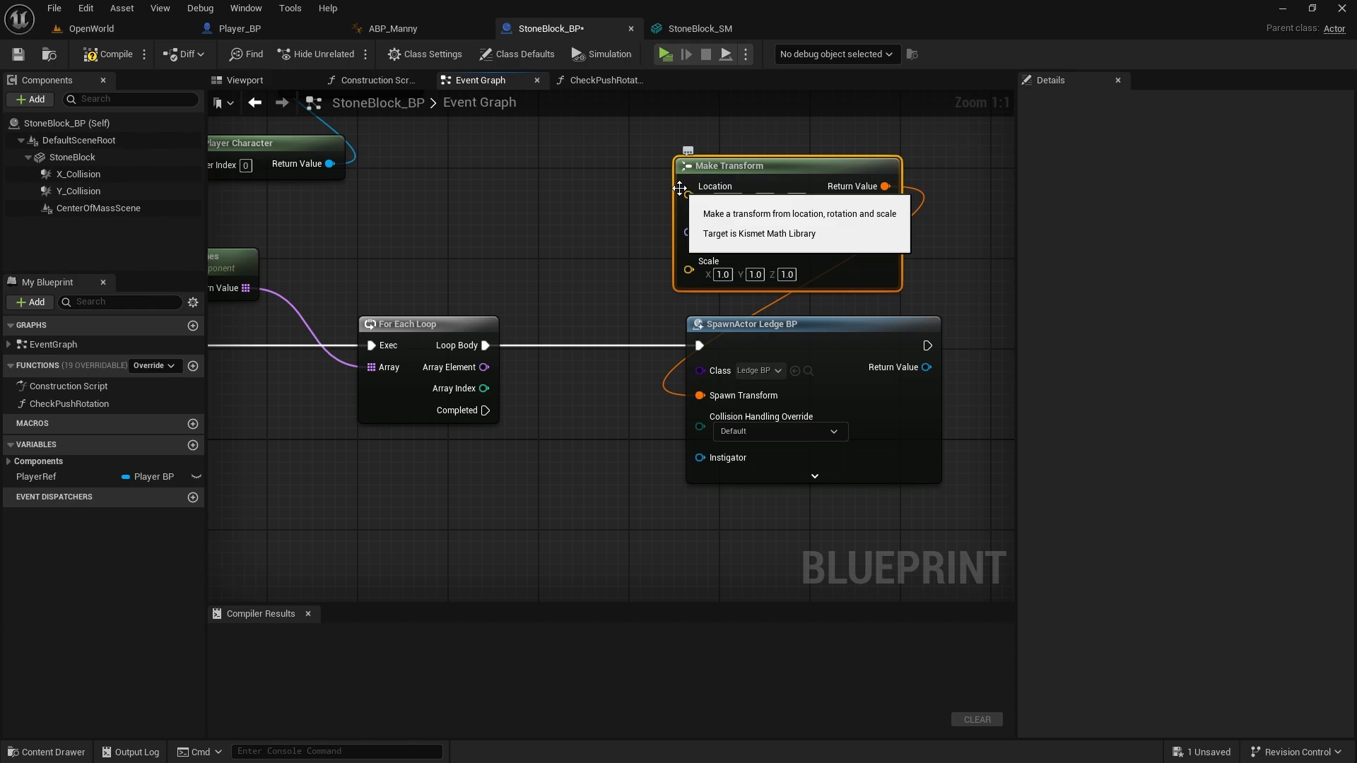
Add an Attach Actor To Component node targeting the spawned Ledge_BP actor and align it beside the spawn node
right_click_drag(436, 303, 300, 275)
scroll(555, 306, "down", 3)
right_click_drag(586, 336, 464, 338)
left_click_drag(590, 330, 725, 331)
type("attac")
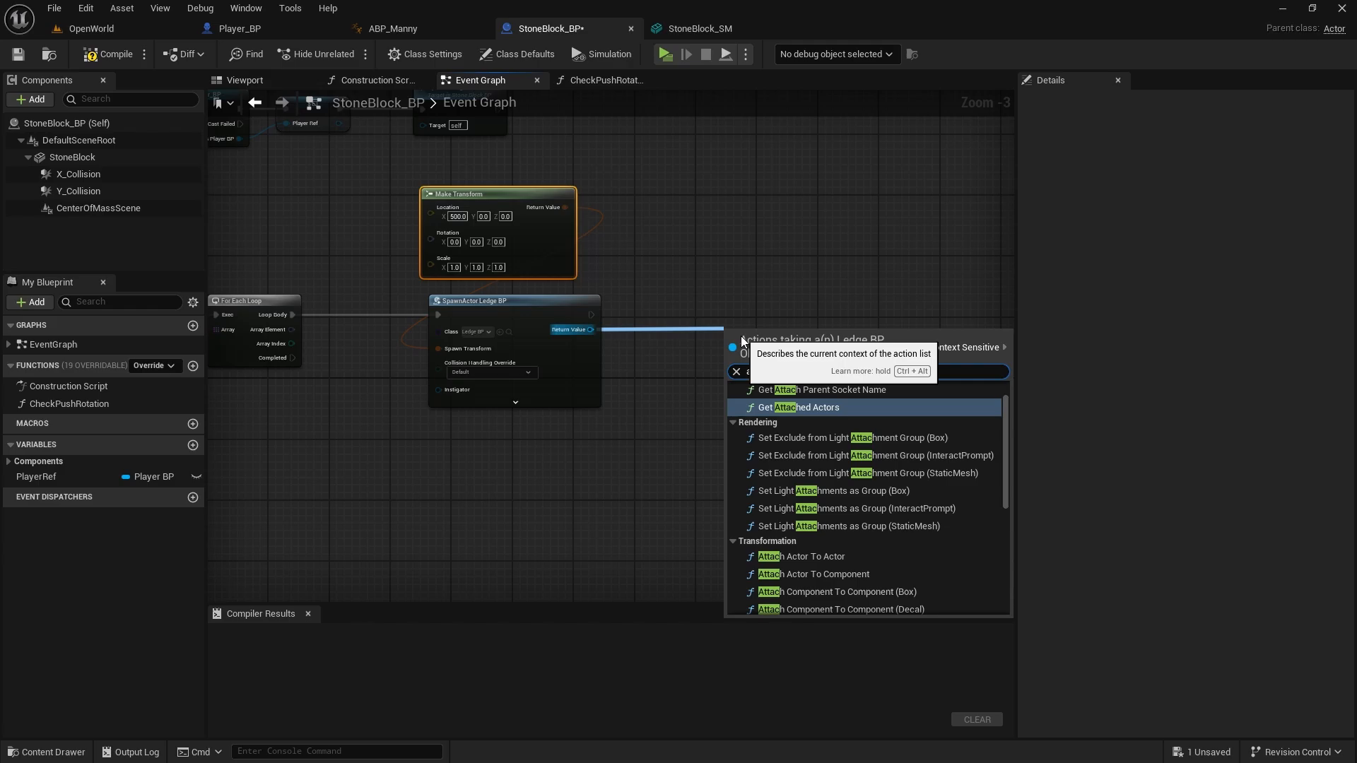
type("h ac")
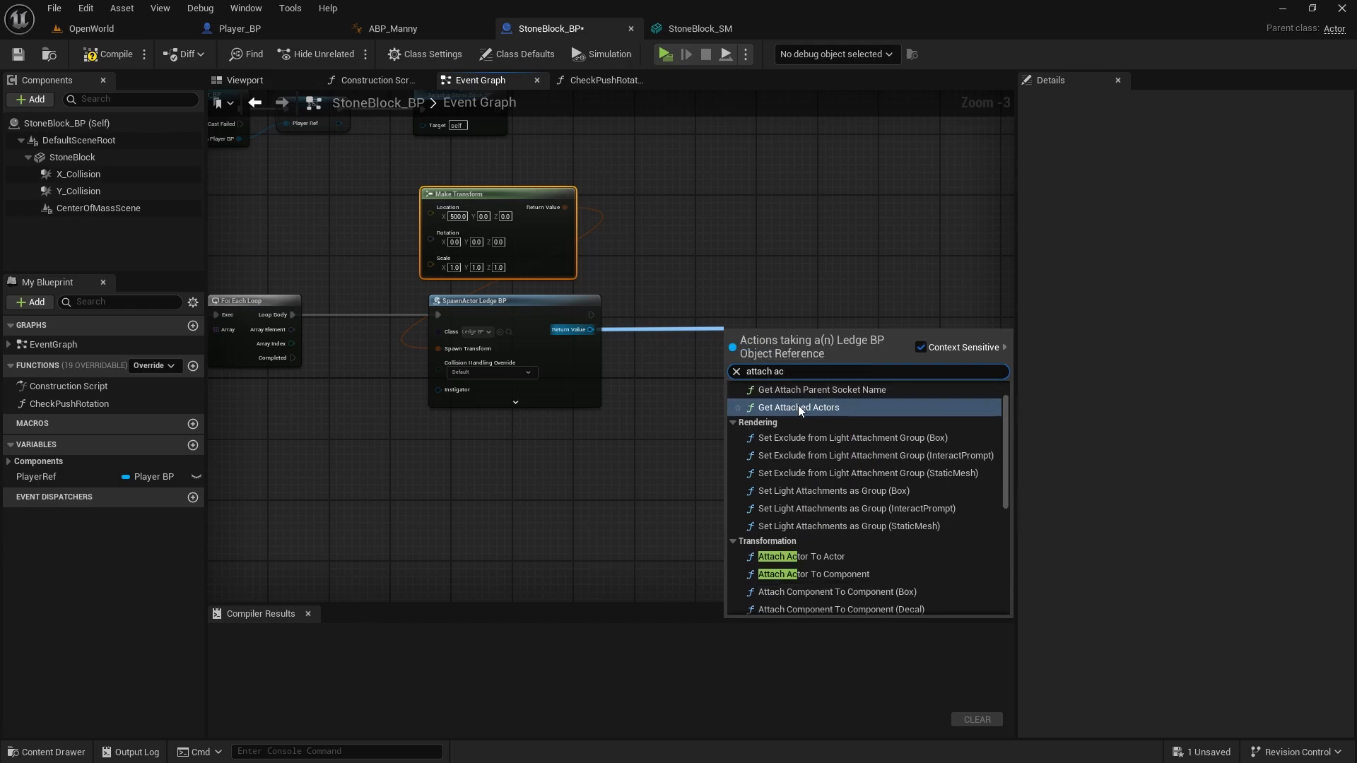
scroll(816, 413, "up", 1)
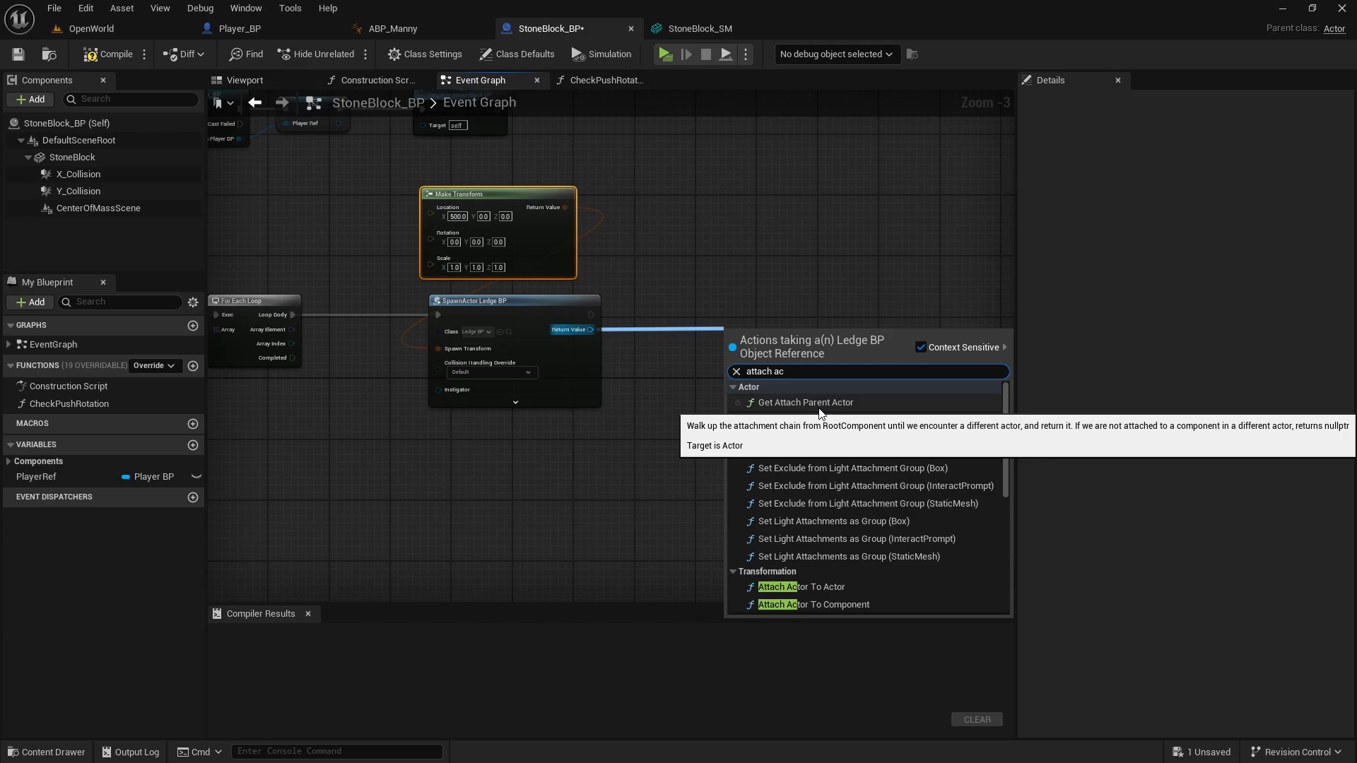
left_click(848, 607)
left_click_drag(777, 342, 754, 304)
Connect a StoneBlock reference as the attachment's Parent and the loop's Array Element as its Socket Name
right_click_drag(630, 225, 663, 187)
right_click_drag(413, 326, 518, 289)
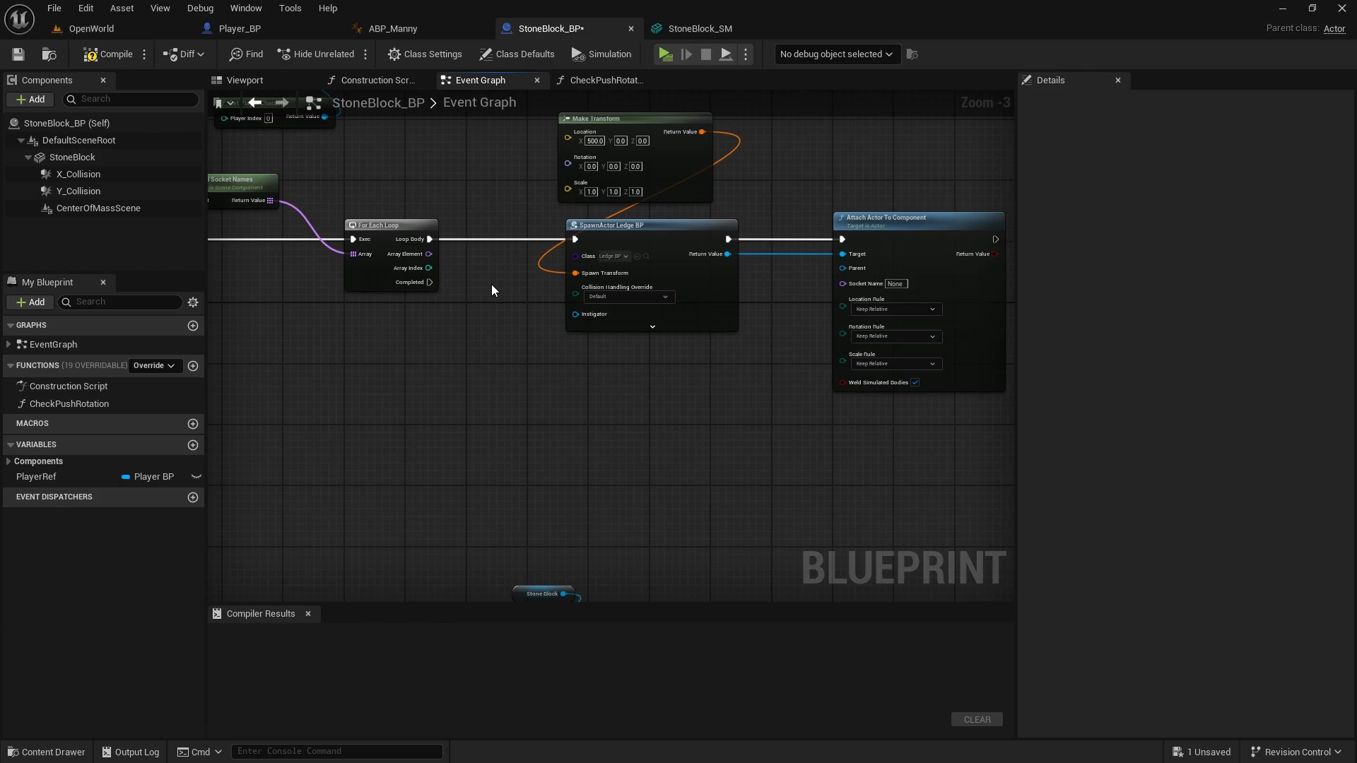
right_click_drag(658, 266, 508, 289)
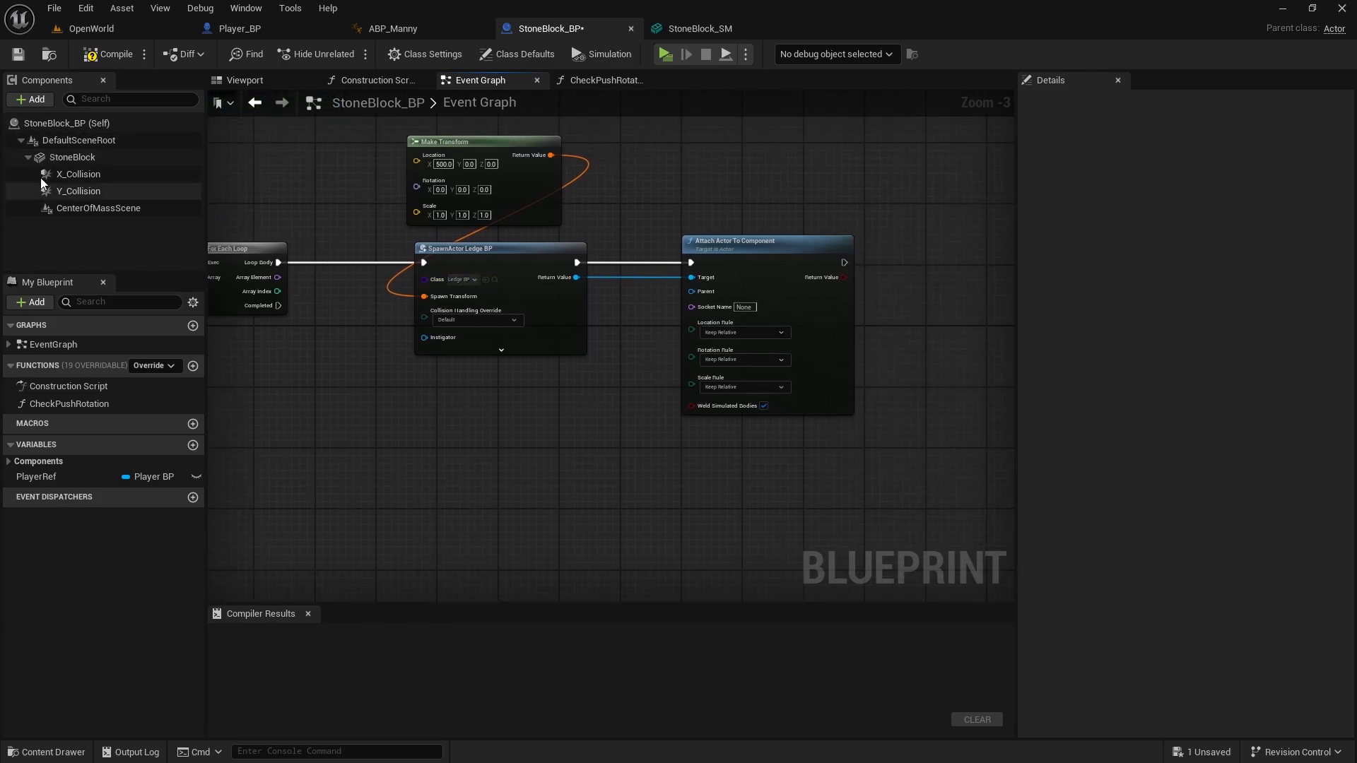
left_click_drag(72, 157, 691, 292)
right_click_drag(666, 208, 794, 195)
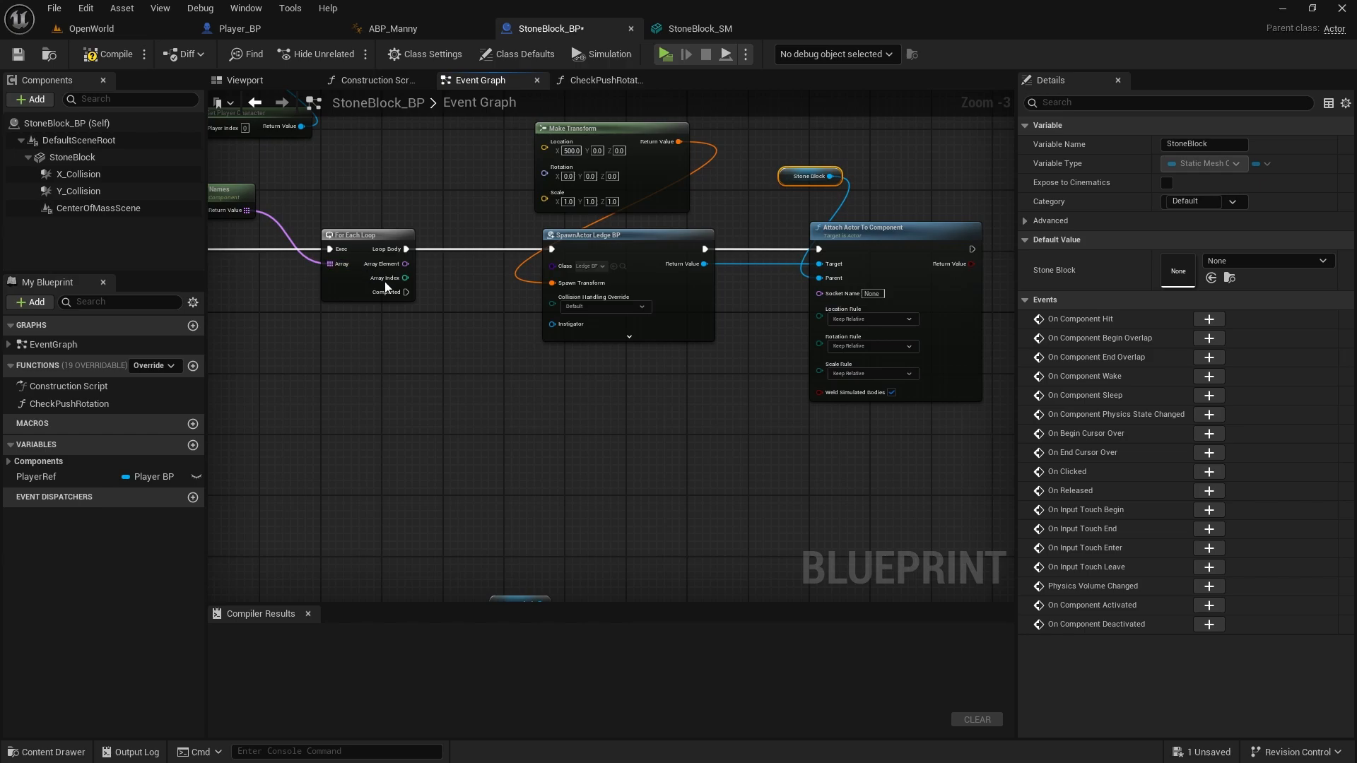
left_click_drag(405, 264, 820, 293)
mouse_move(559, 290)
right_mouse_down()
mouse_move(735, 304)
mouse_move(545, 280)
right_mouse_up()
right_click_drag(320, 240, 417, 238)
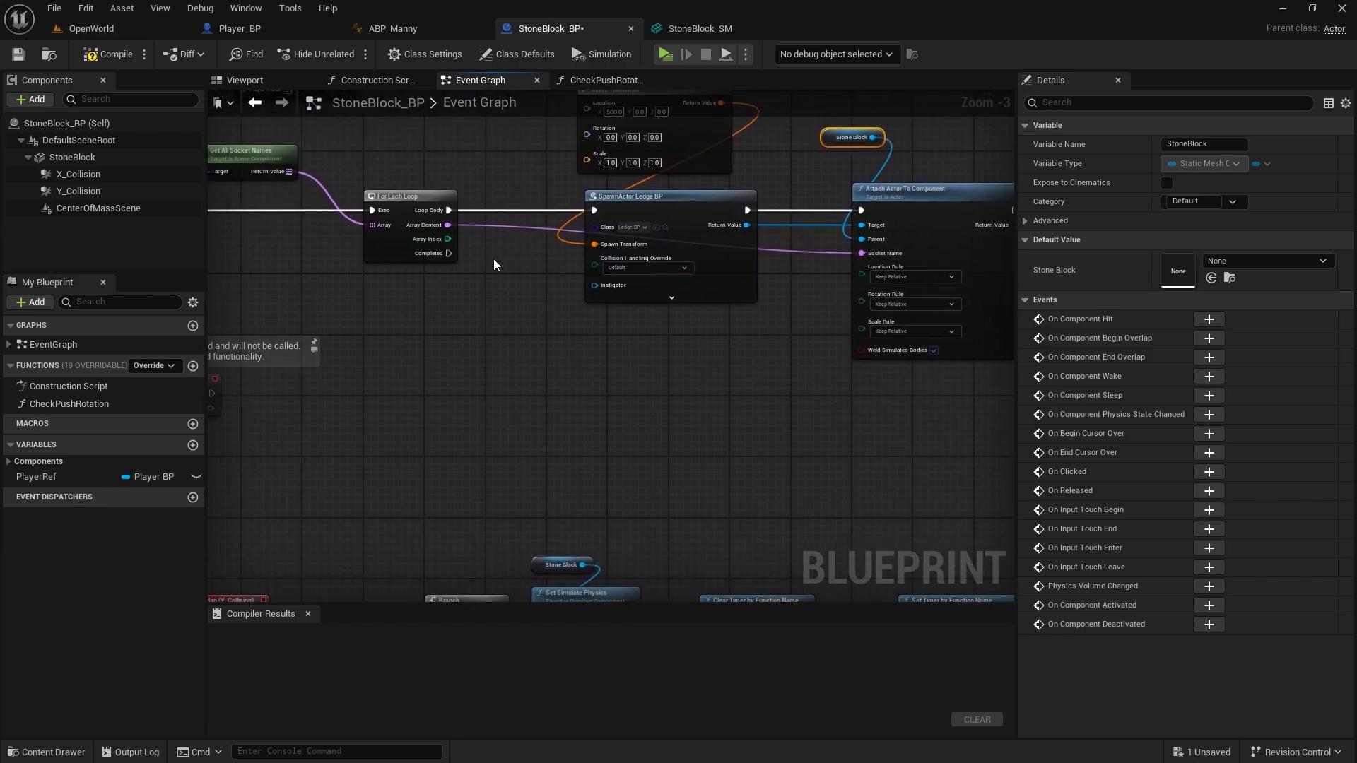
right_click_drag(533, 272, 395, 286)
Set the attachment's location, rotation and scale rules to Snap to Target, and compile and save StoneBlock_BP
left_click(766, 319)
scroll(760, 320, "up", 3)
left_click(766, 316)
left_click(737, 351)
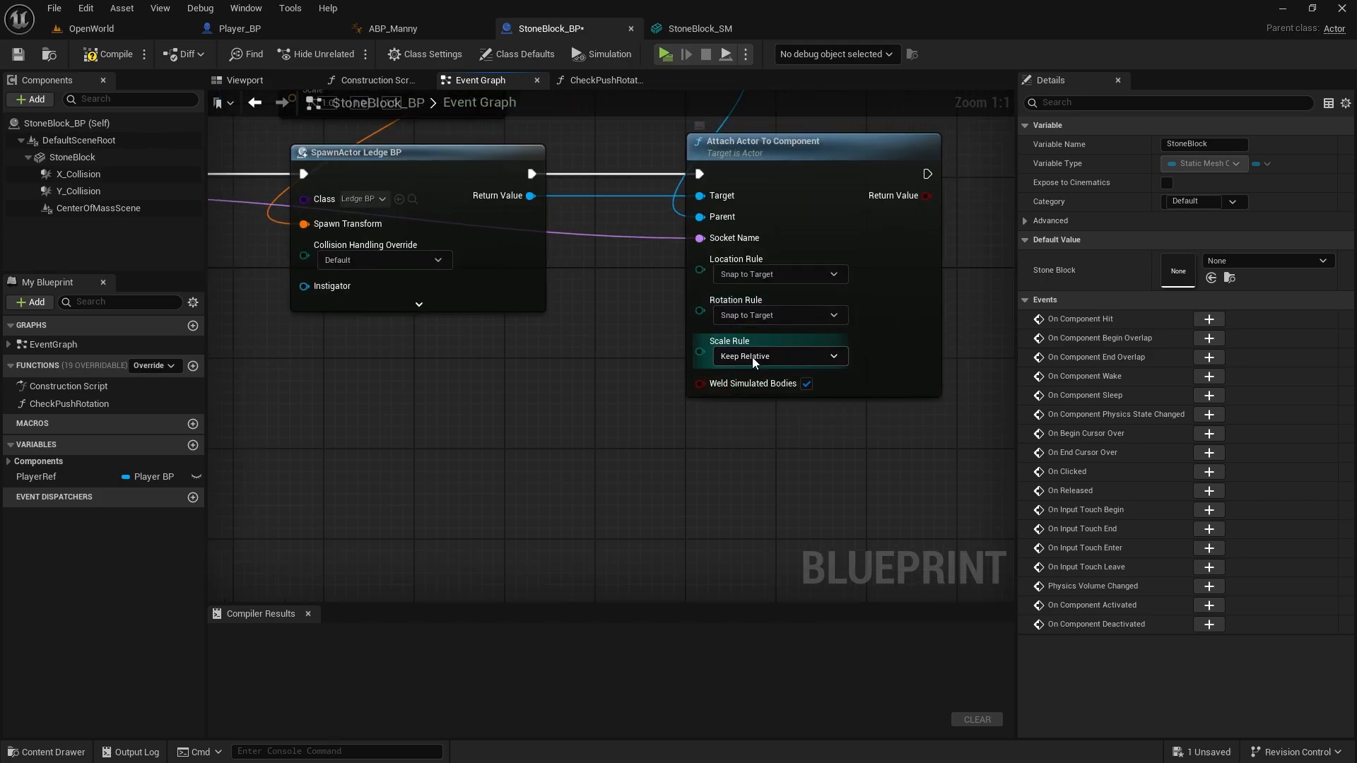
left_click(752, 357)
left_click(748, 388)
scroll(612, 361, "down", 2)
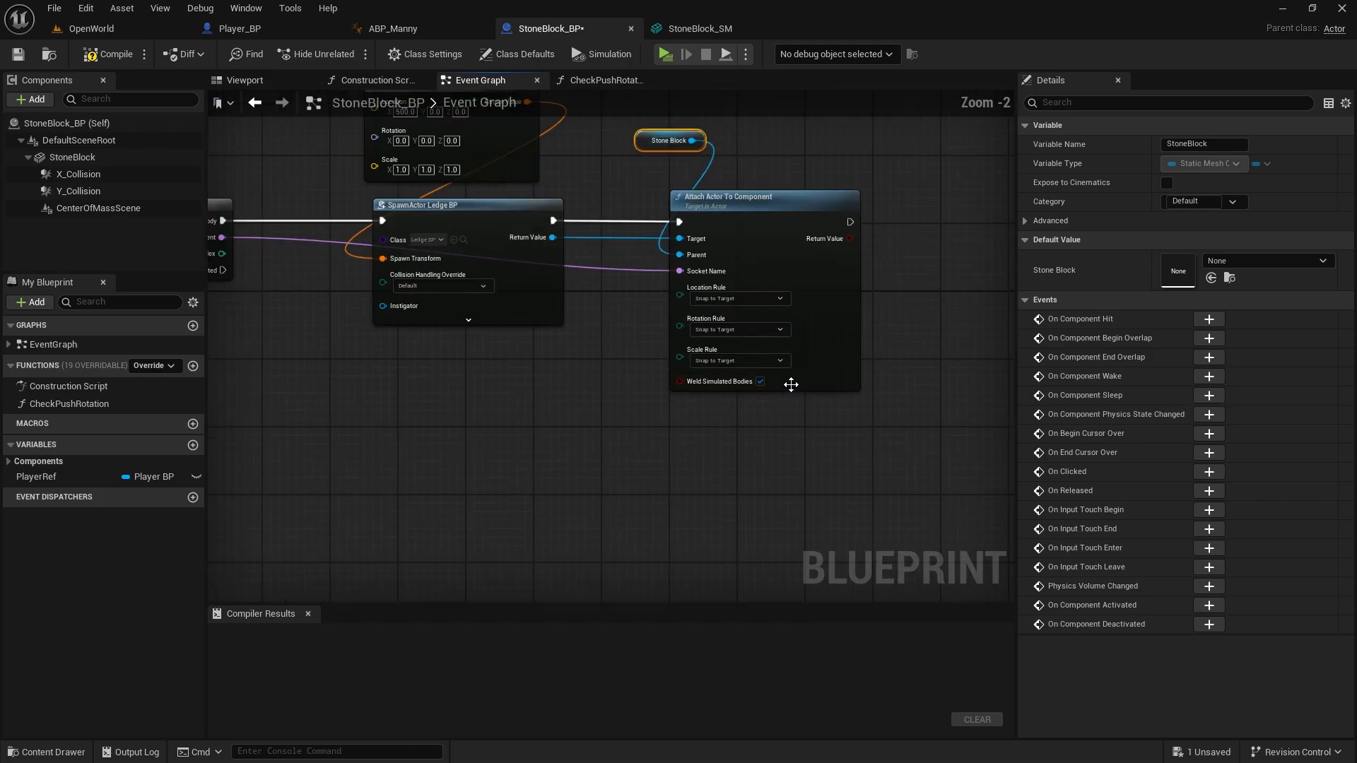
left_click(107, 57)
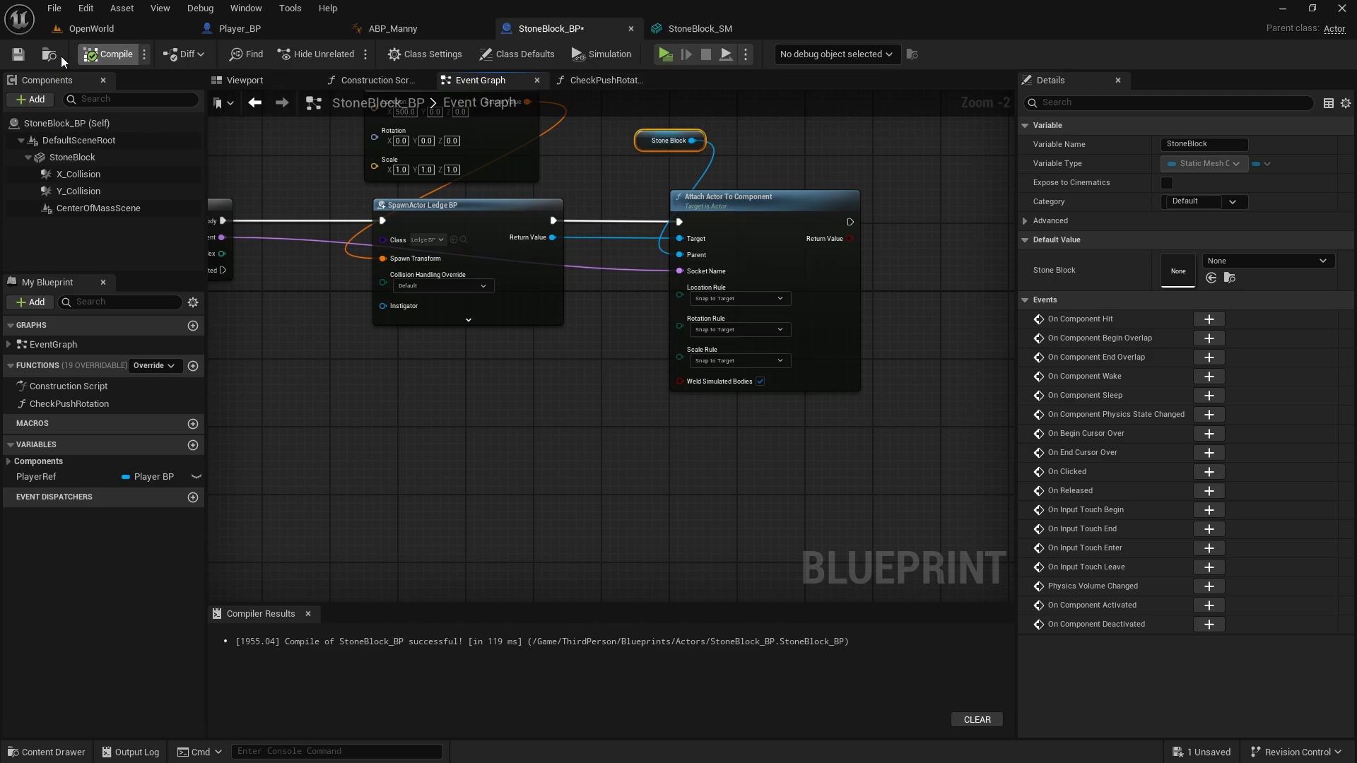
Open the Ledge_BP blueprint from the project's Blueprints/Actors folder
right_click_drag(465, 342, 605, 291)
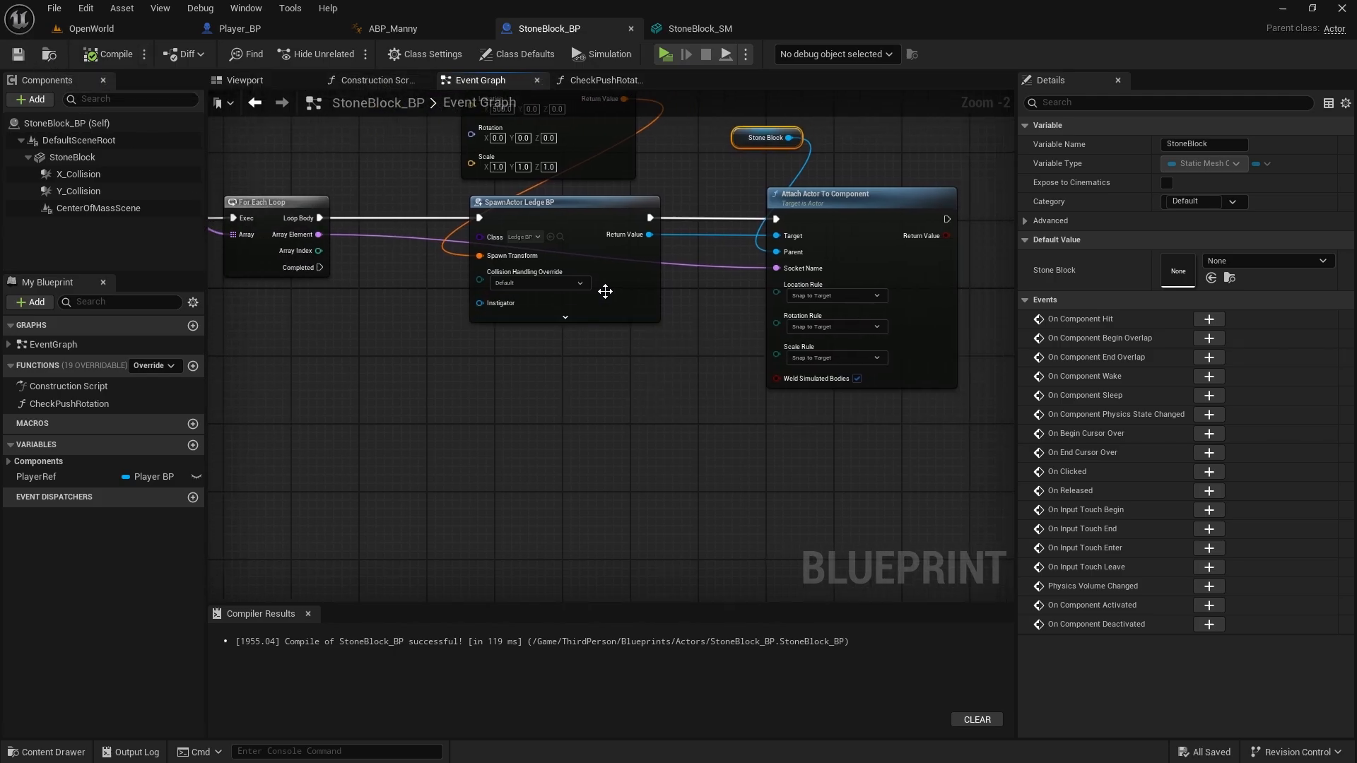
key("ctrl+space")
left_click(393, 498)
left_click(306, 594)
double_click(346, 579)
double_click(265, 565)
double_click(524, 565)
scroll(790, 339, "down", 2)
right_click_drag(544, 355, 722, 370)
Give Ledge_BP's StaticMesh a Custom collision preset with PhysicsBody set to Overlap, and compile and save the blueprint
left_click(83, 162)
scroll(1194, 354, "down", 8)
scroll(1201, 361, "down", 10)
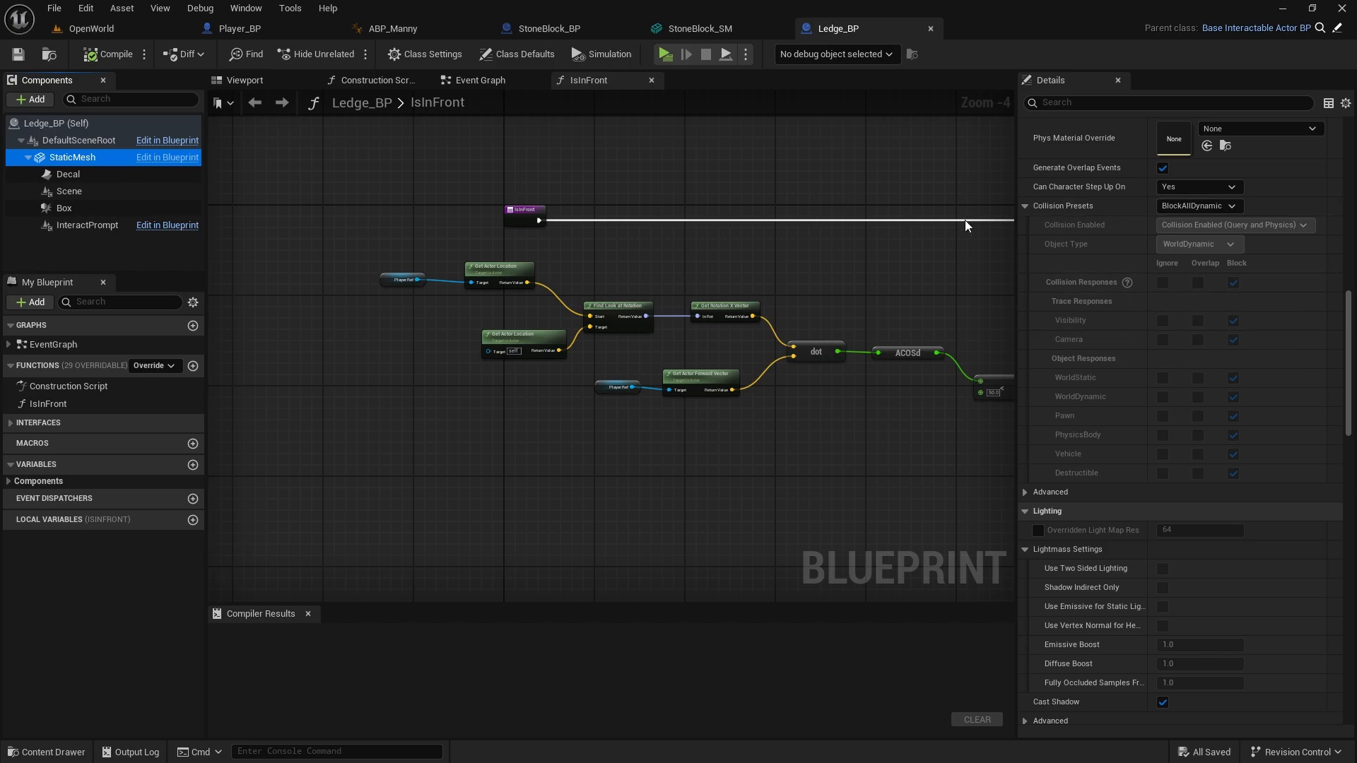
left_click(1200, 206)
left_click(1154, 234)
left_click(1178, 208)
left_click(1176, 234)
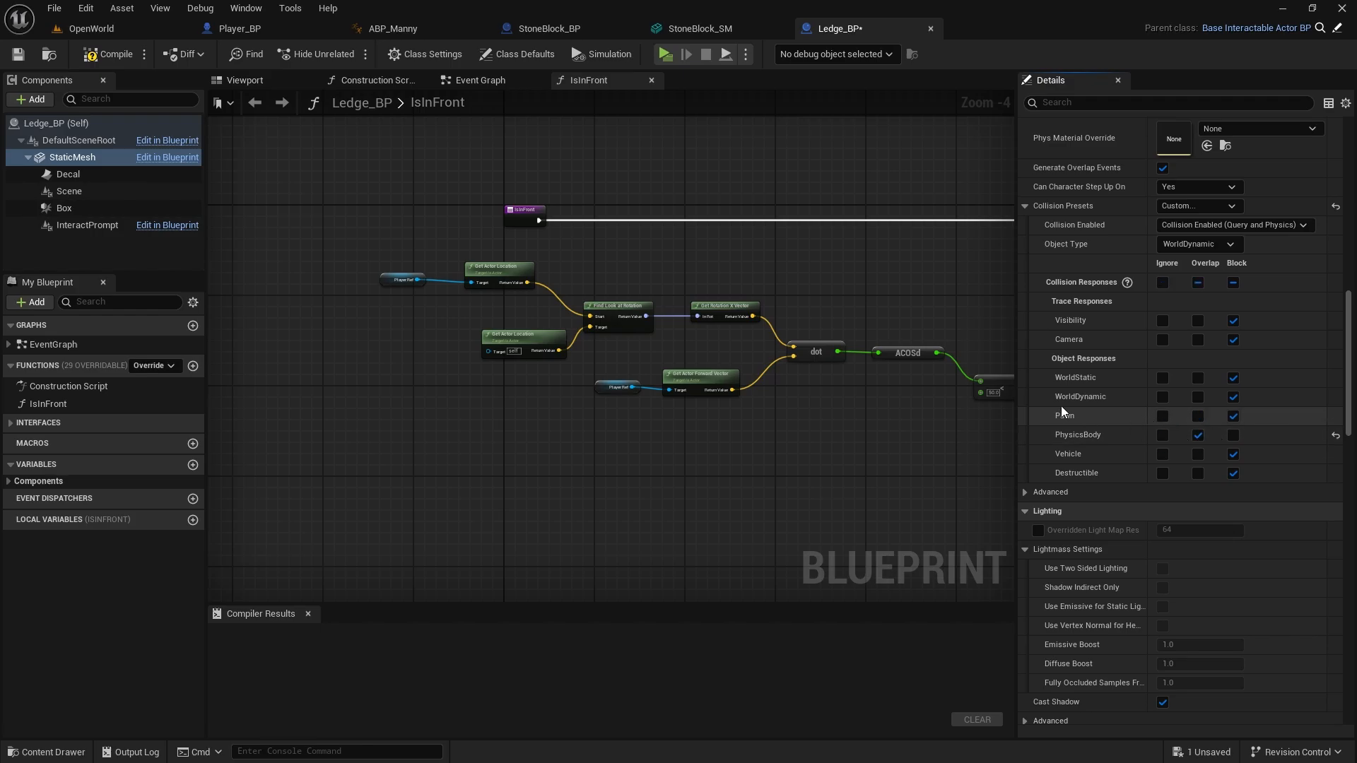
left_click(109, 54)
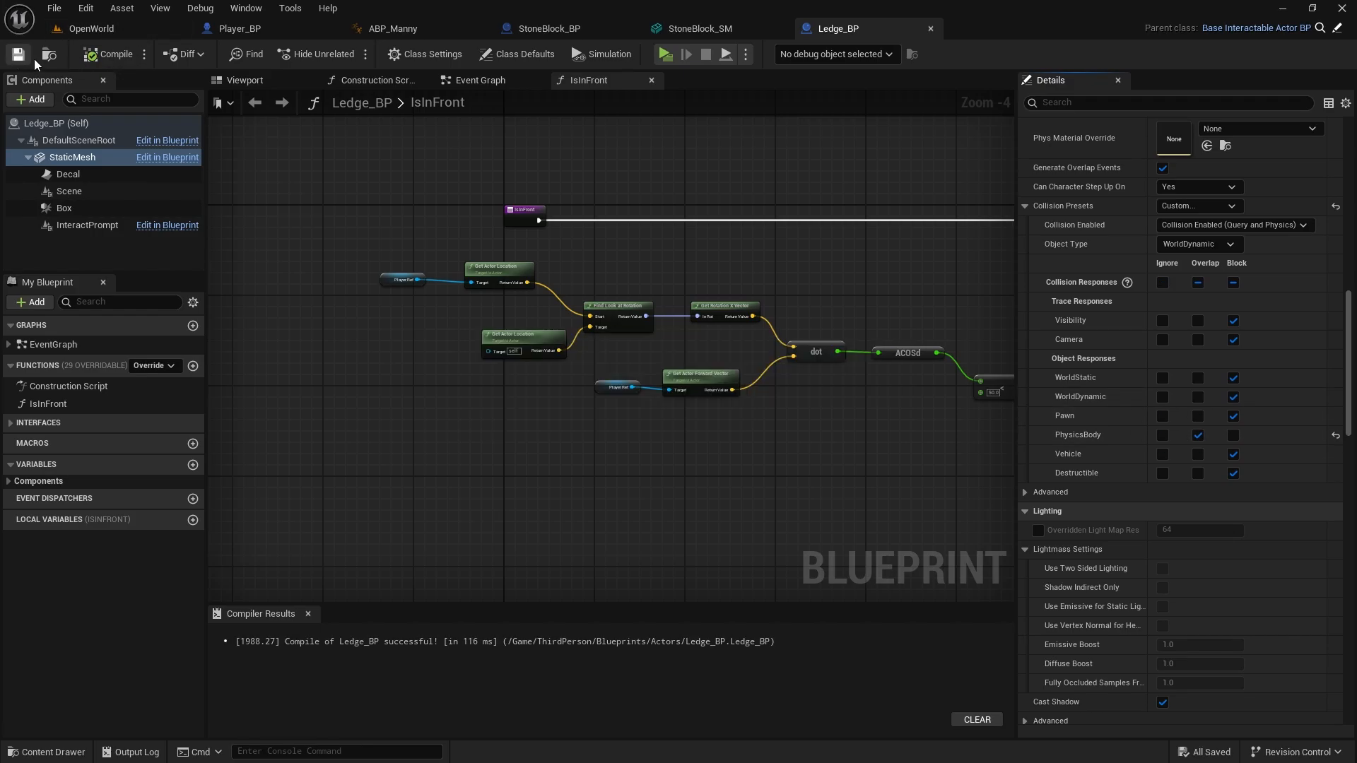
left_click(697, 29)
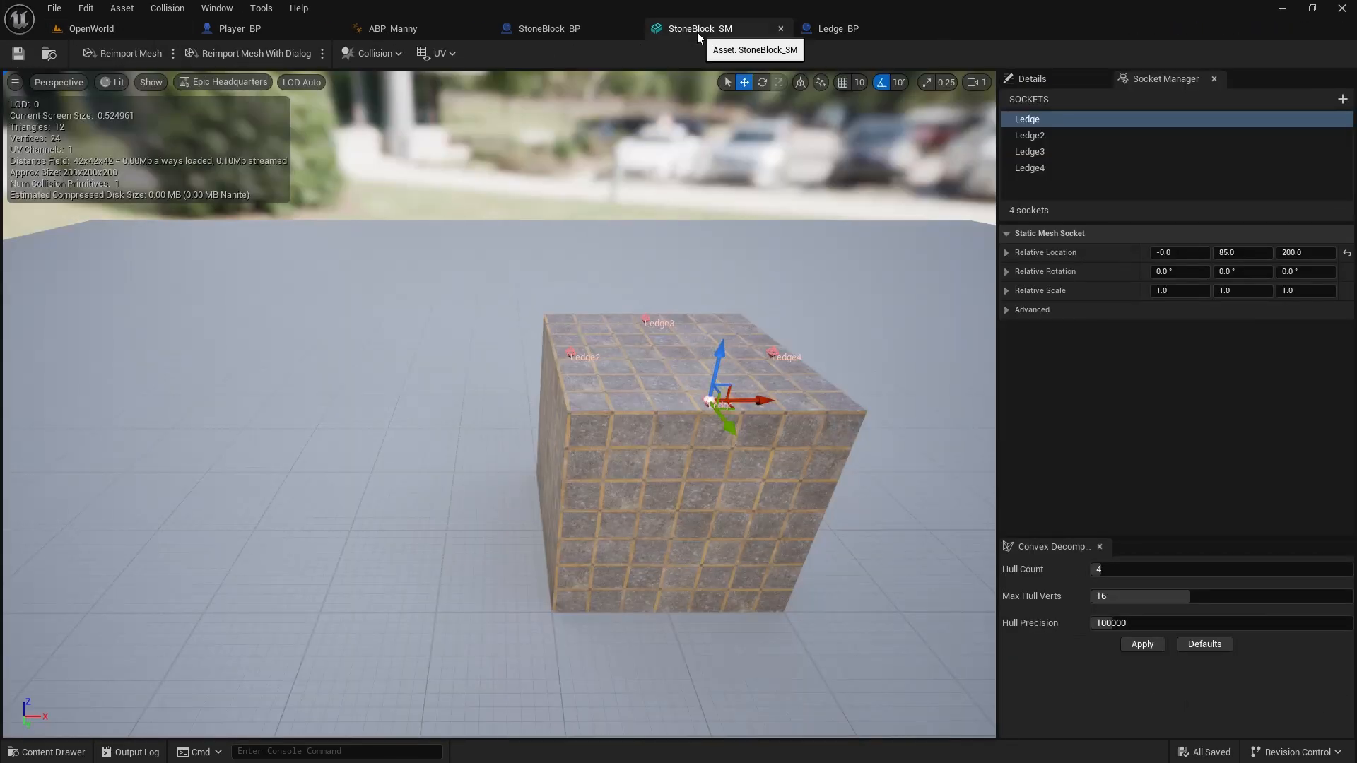
left_click(834, 28)
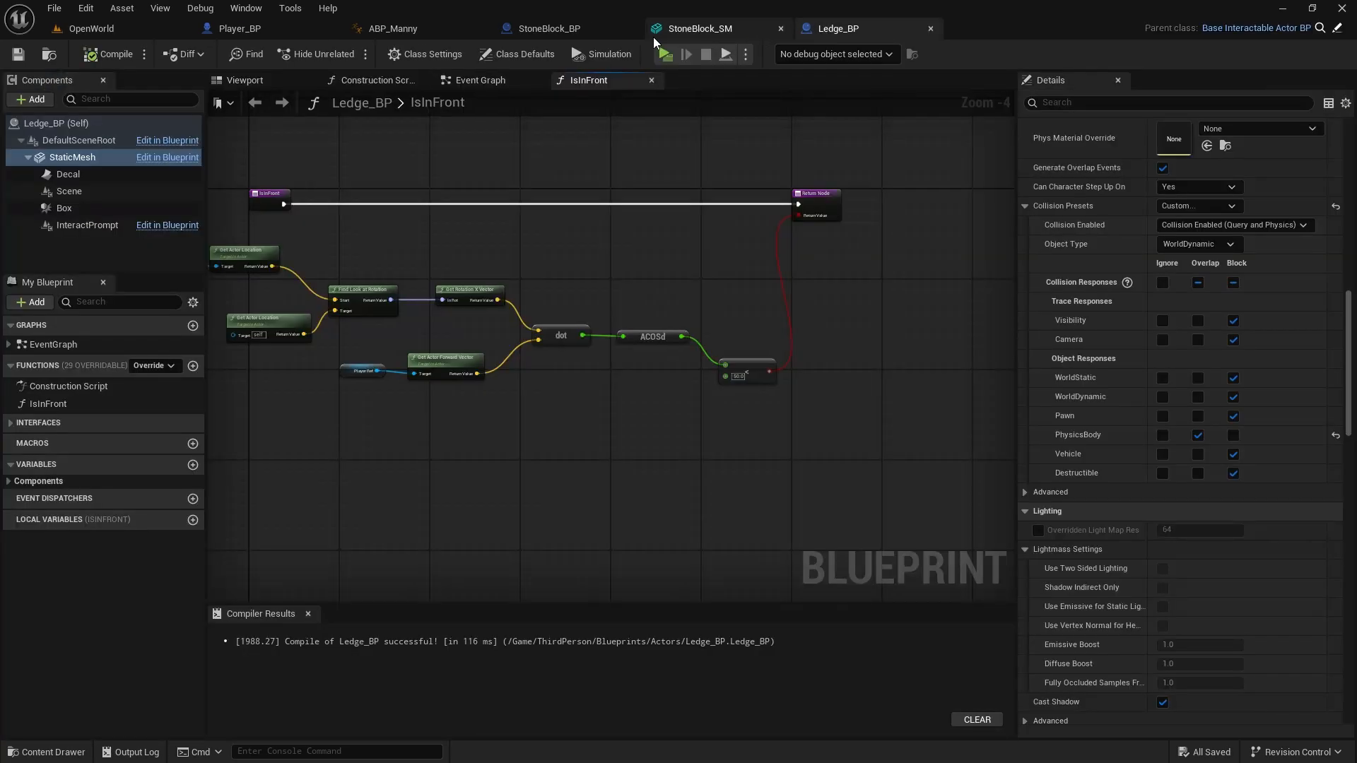
left_click(540, 29)
right_click_drag(621, 297, 842, 410)
Play-test the OpenWorld level, walking the character around the stone block to check how the spawned ledges are oriented
left_click(143, 32)
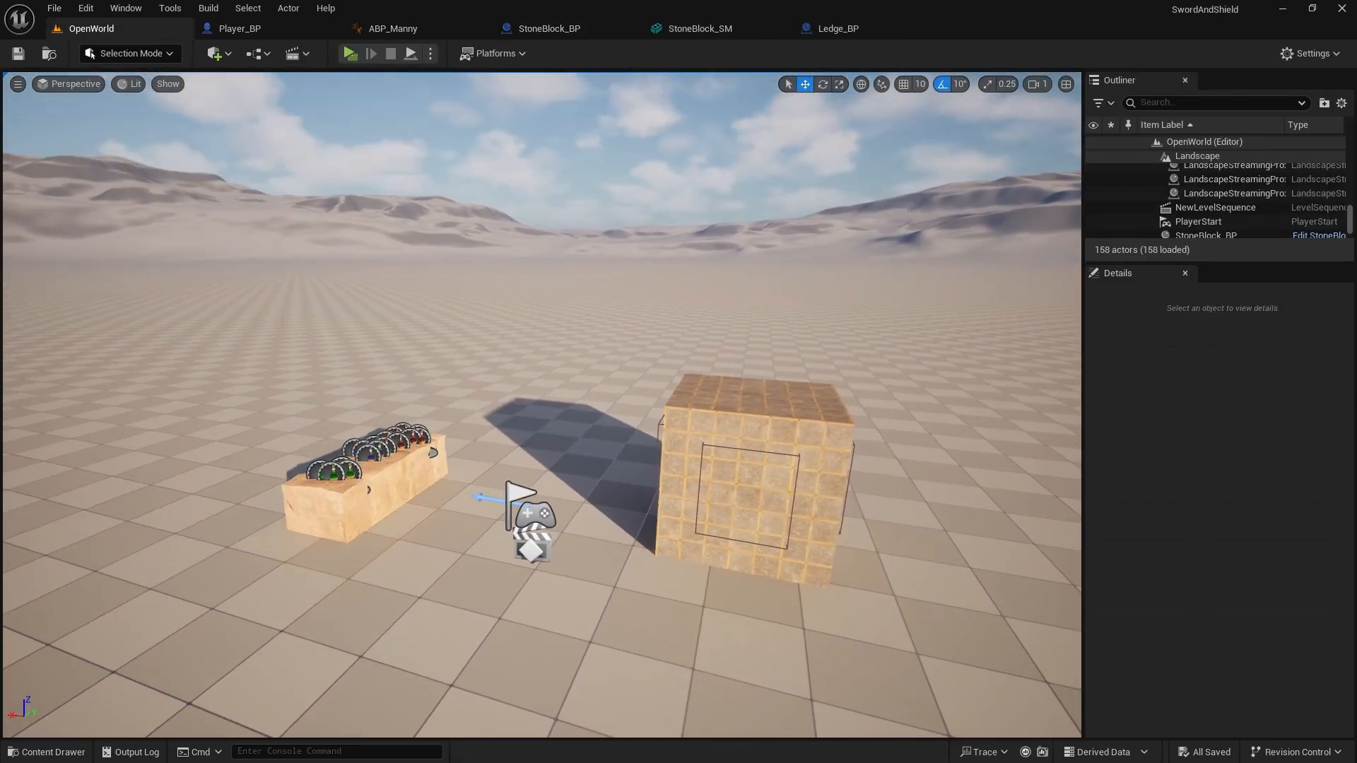
key("w")
key("d")
left_click(350, 57)
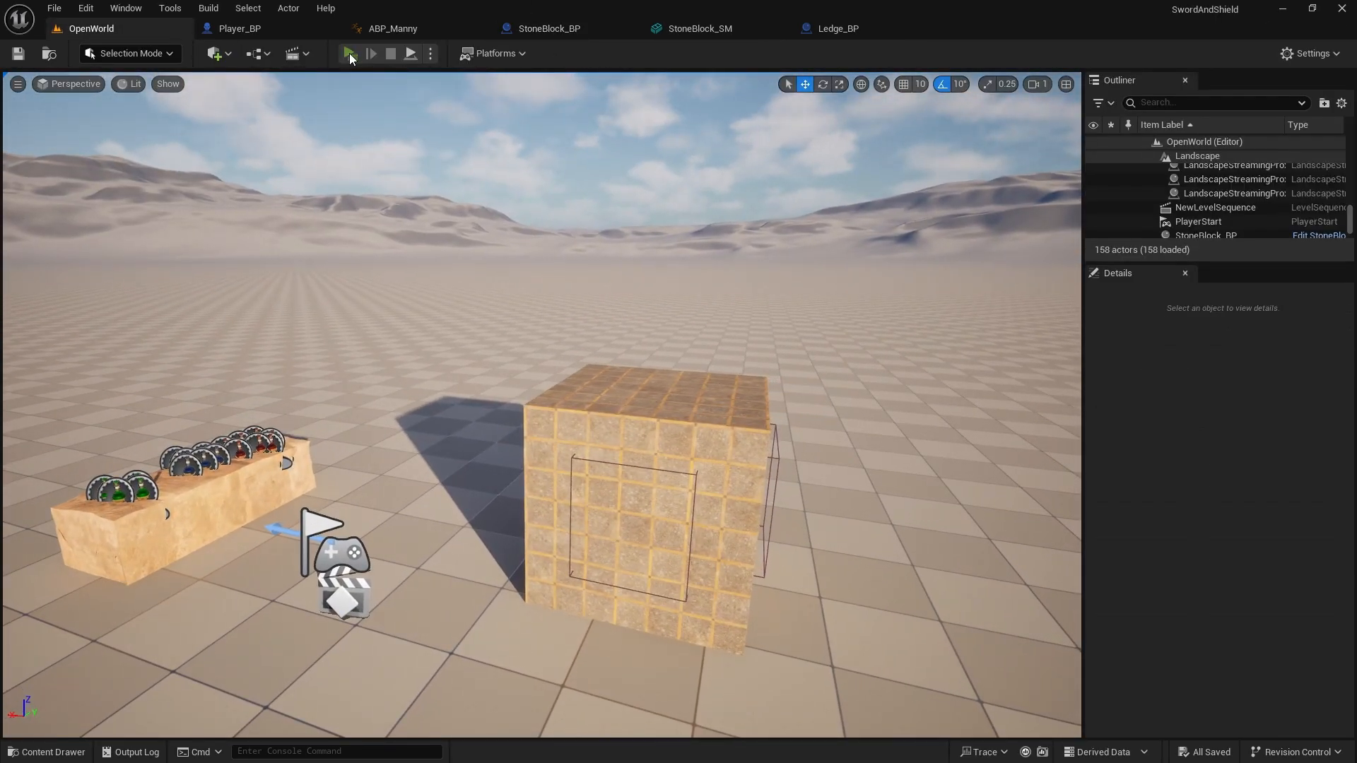
key("w")
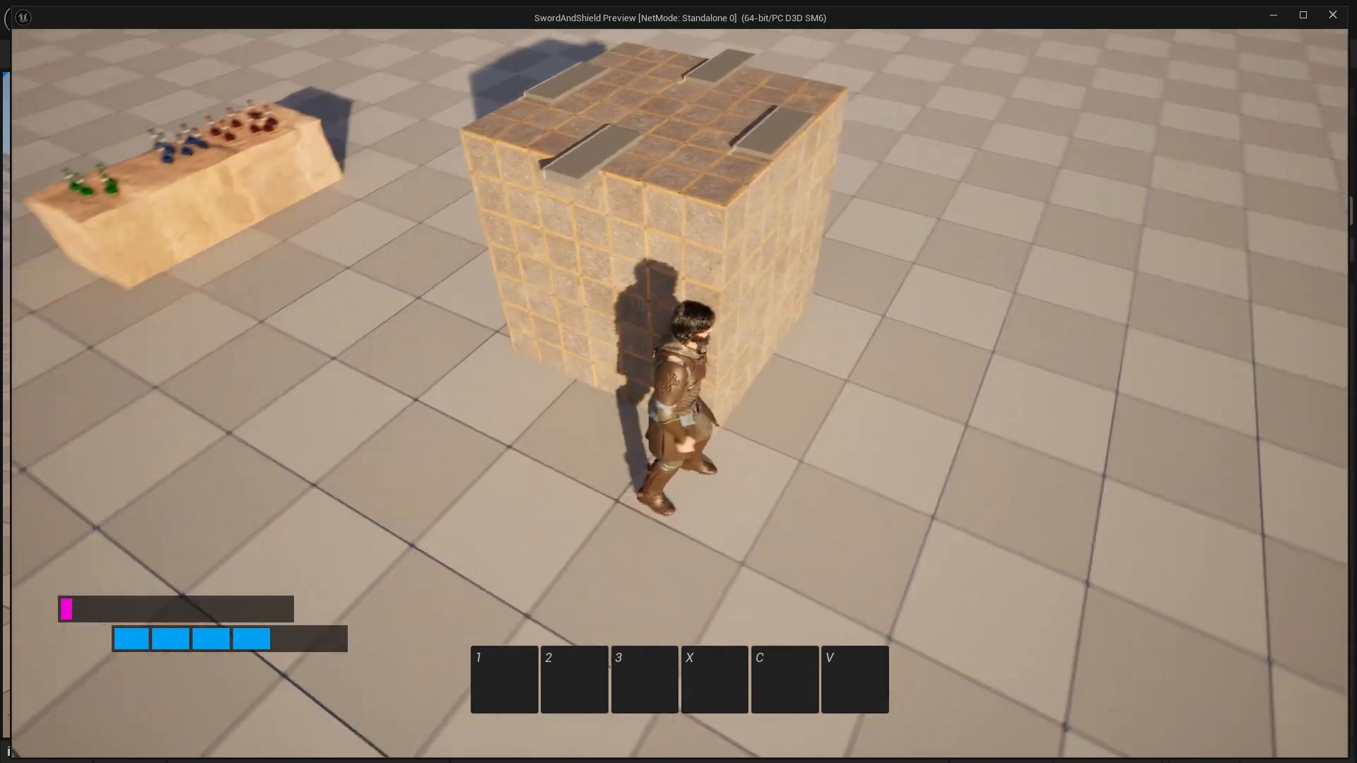
key("a")
key("w")
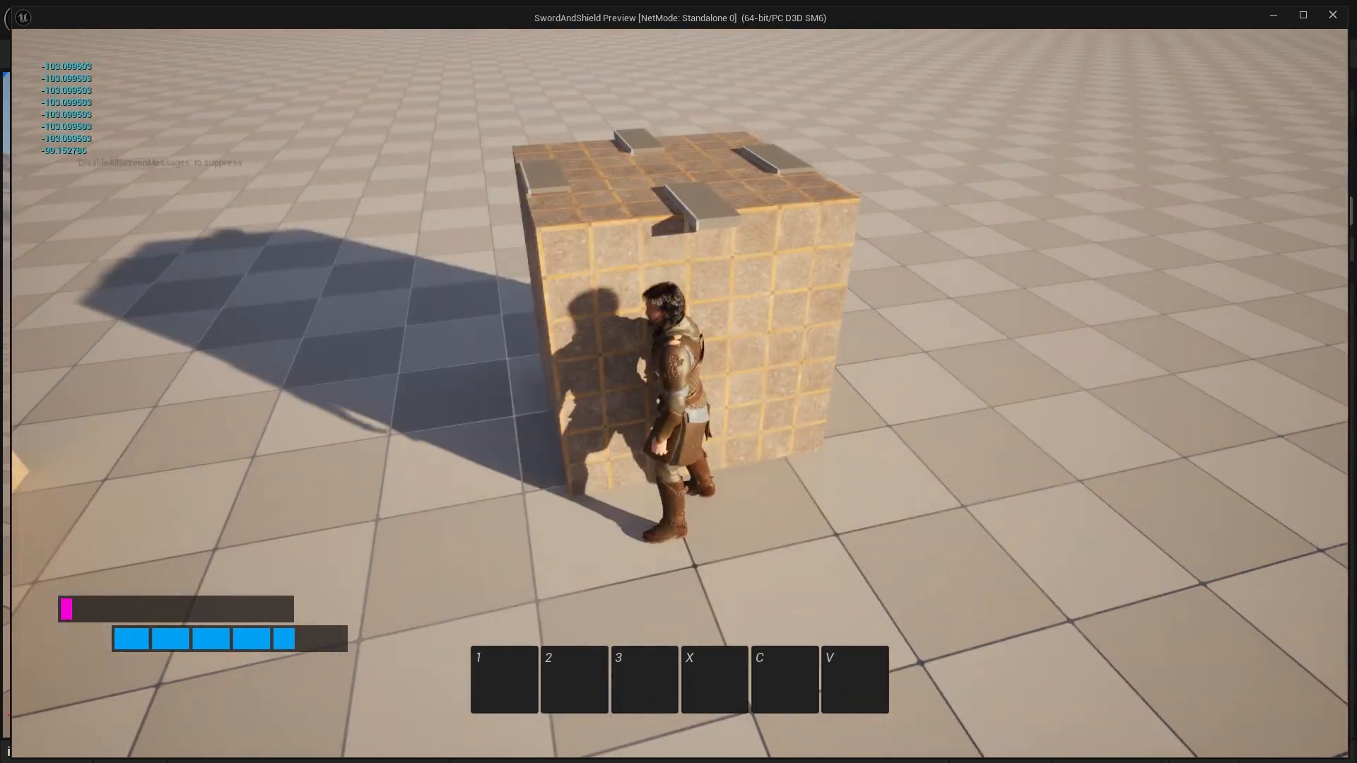
key("s")
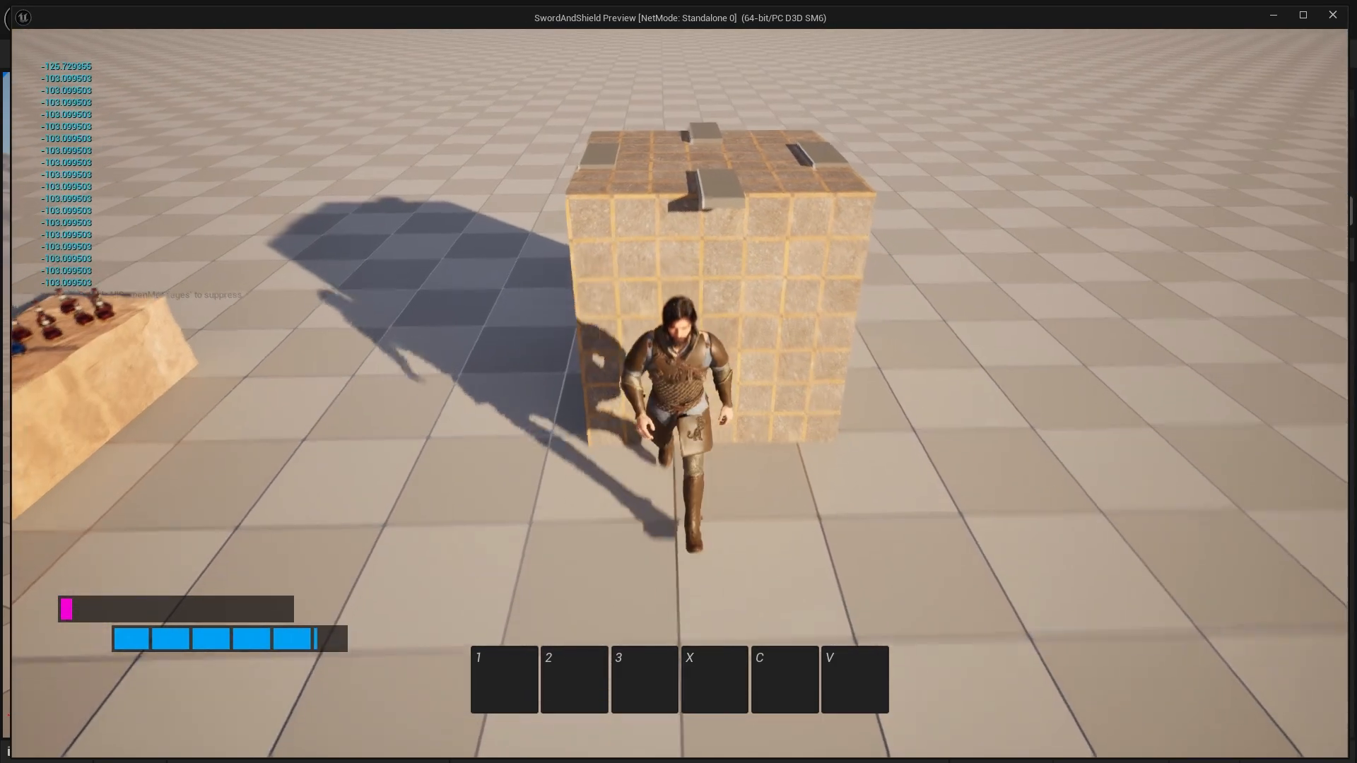
key("w")
key("a")
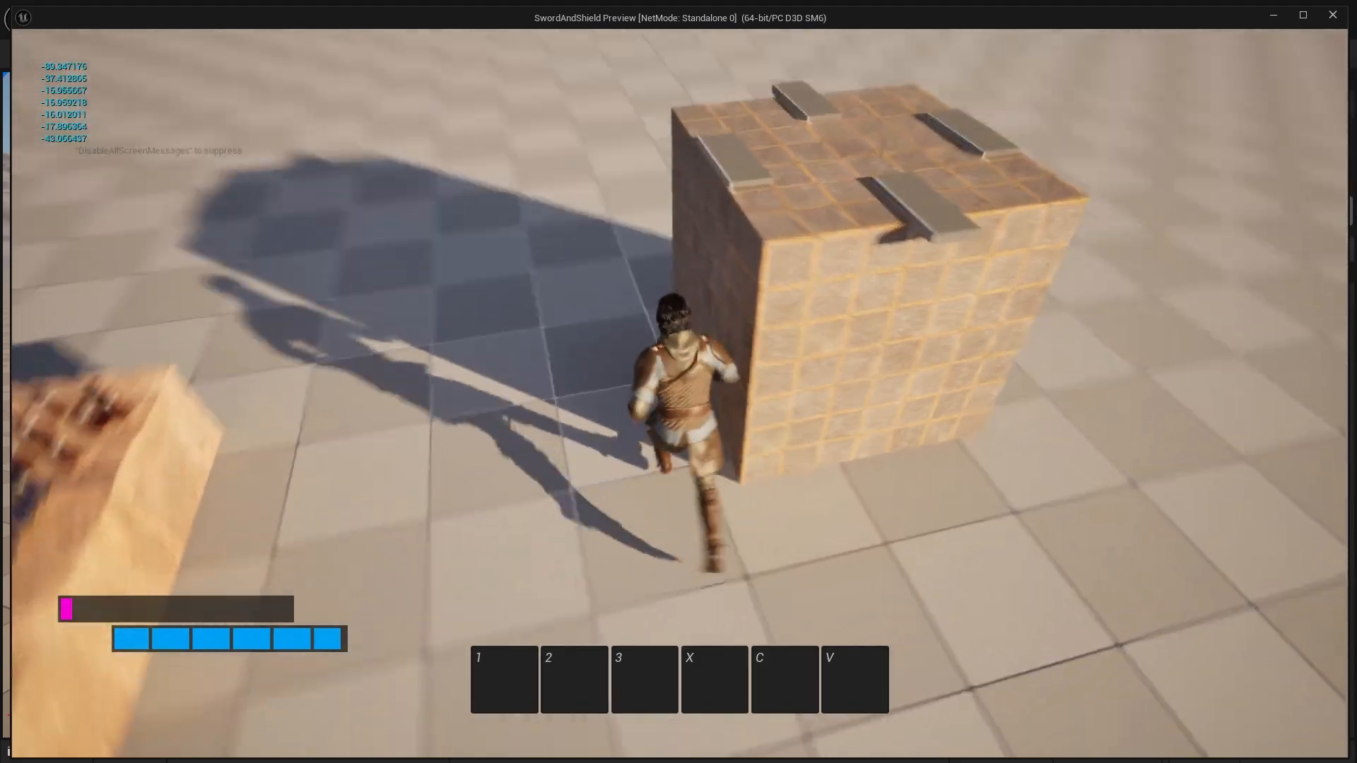
key("w")
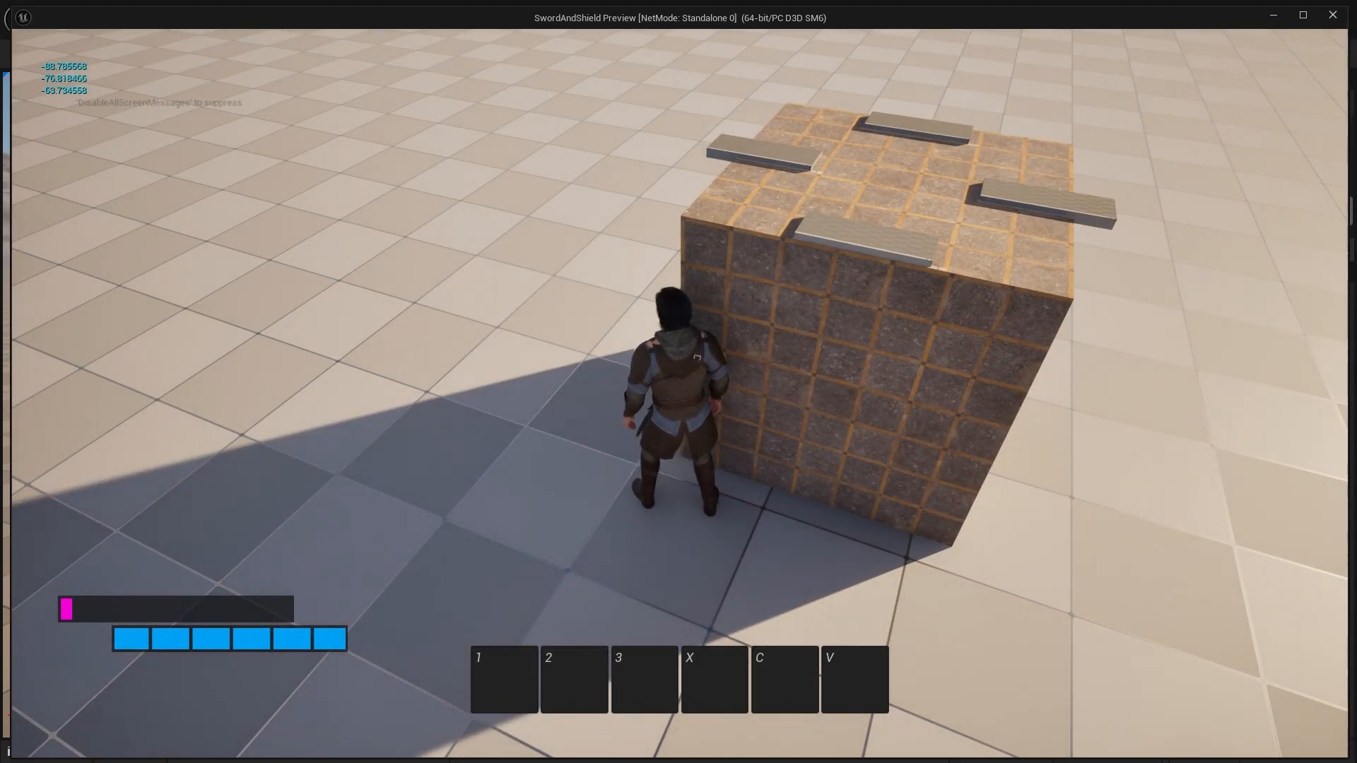
key("d")
key("w")
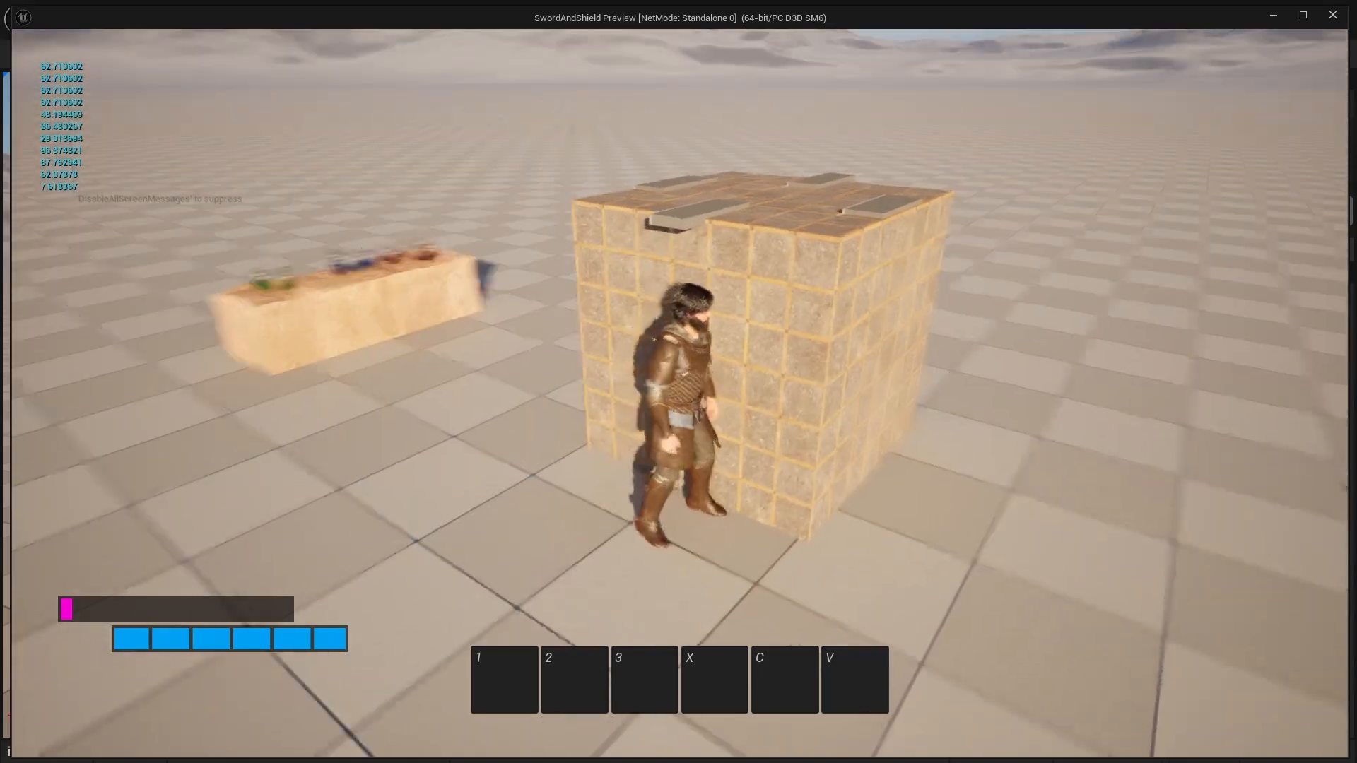
key("Escape")
Inspect the placed StoneBlock_BP and its X_Collision component in the level from several sides
right_click_drag(787, 324, 763, 315)
key("w")
left_click(730, 284)
right_click_drag(590, 425, 586, 292)
key("a")
key("a")
key("d")
key("a")
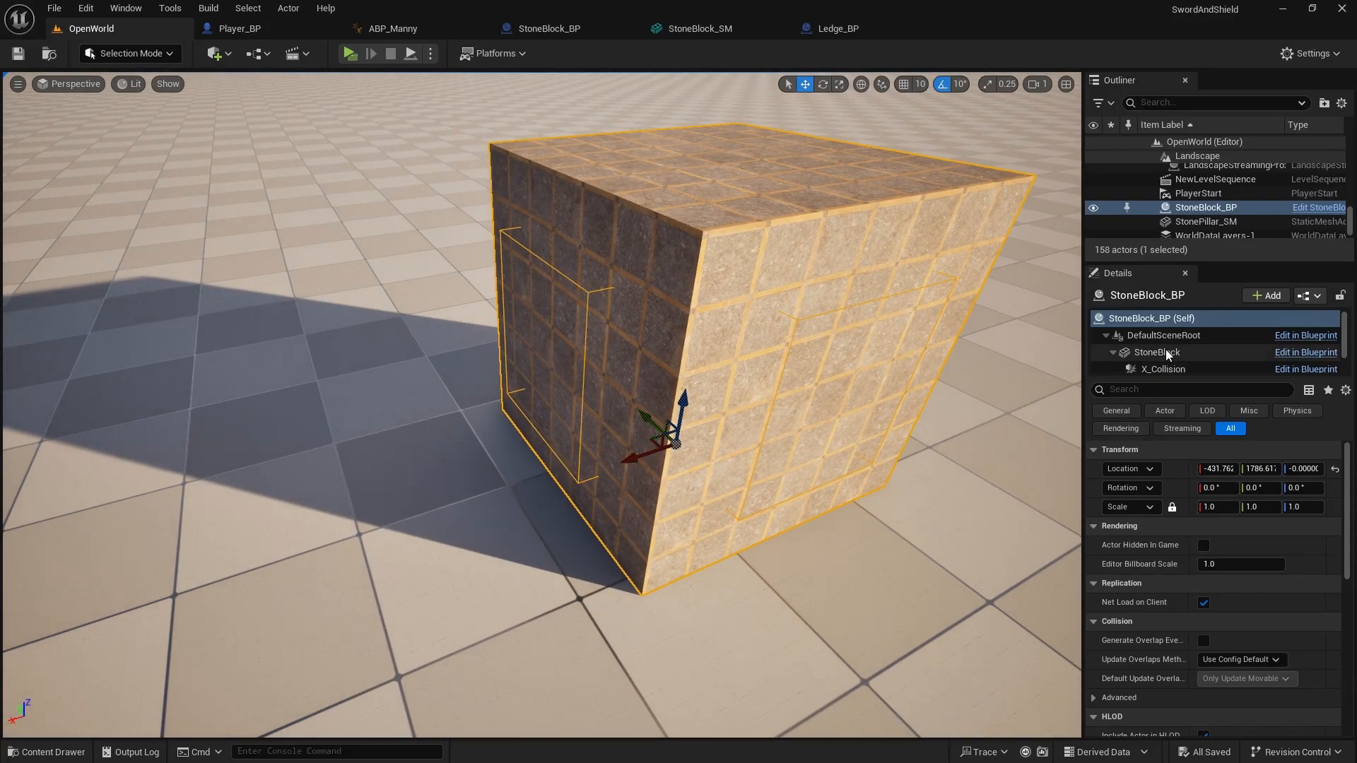
scroll(1168, 353, "down", 1)
left_click(1167, 350)
key("d")
right_click_drag(777, 382, 658, 403)
key("a")
key("d")
scroll(591, 227, "down", 4)
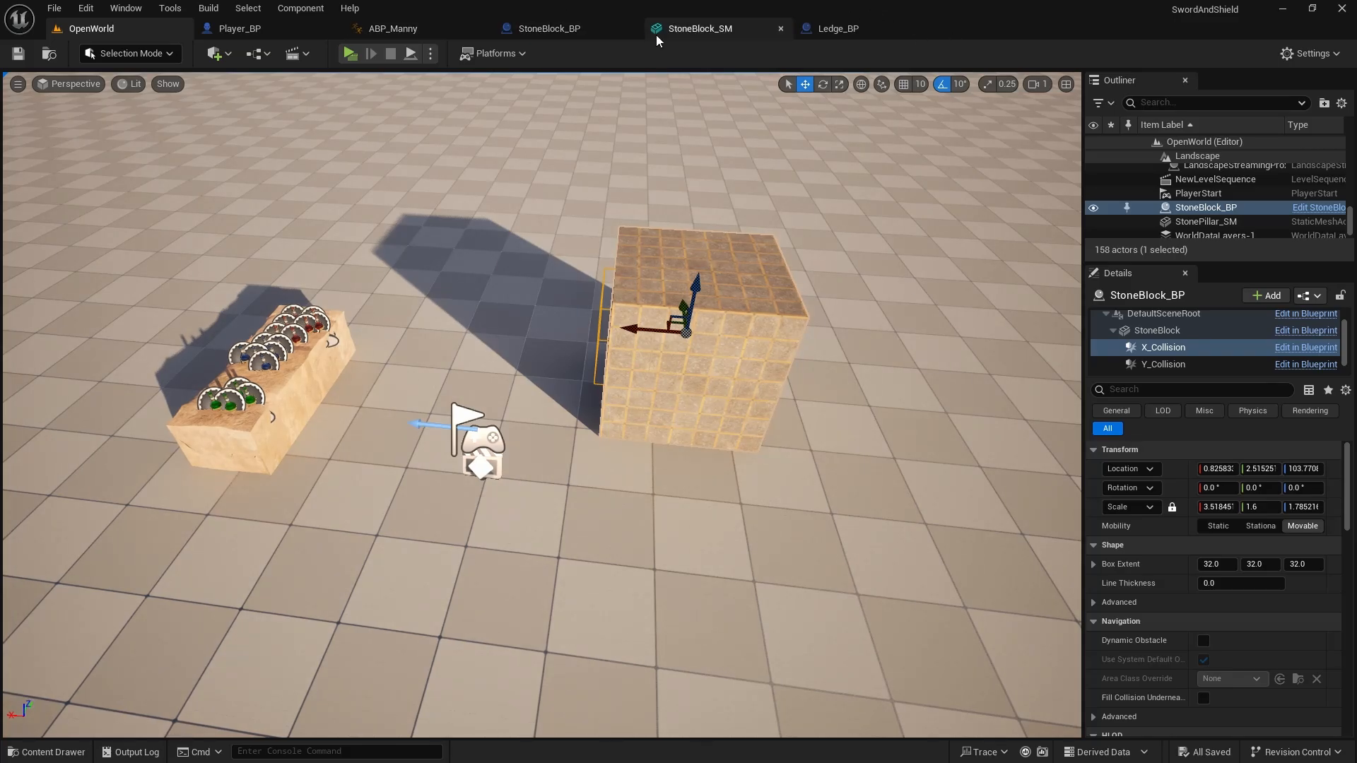
Examine the position and rotation of the Ledge2 and Ledge4 sockets on the StoneBlock_SM mesh
left_click(691, 30)
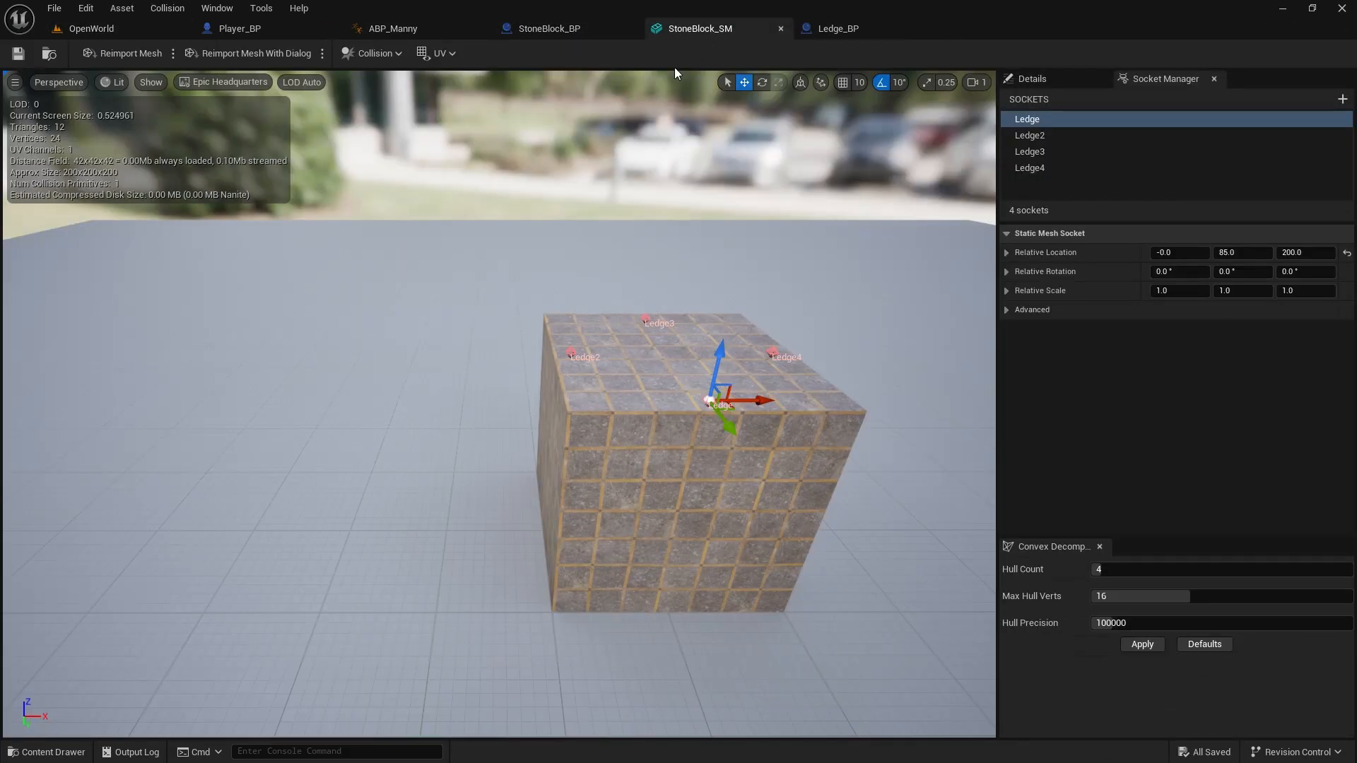
mouse_move(679, 368)
right_mouse_down()
mouse_move(537, 364)
mouse_move(682, 367)
right_mouse_up()
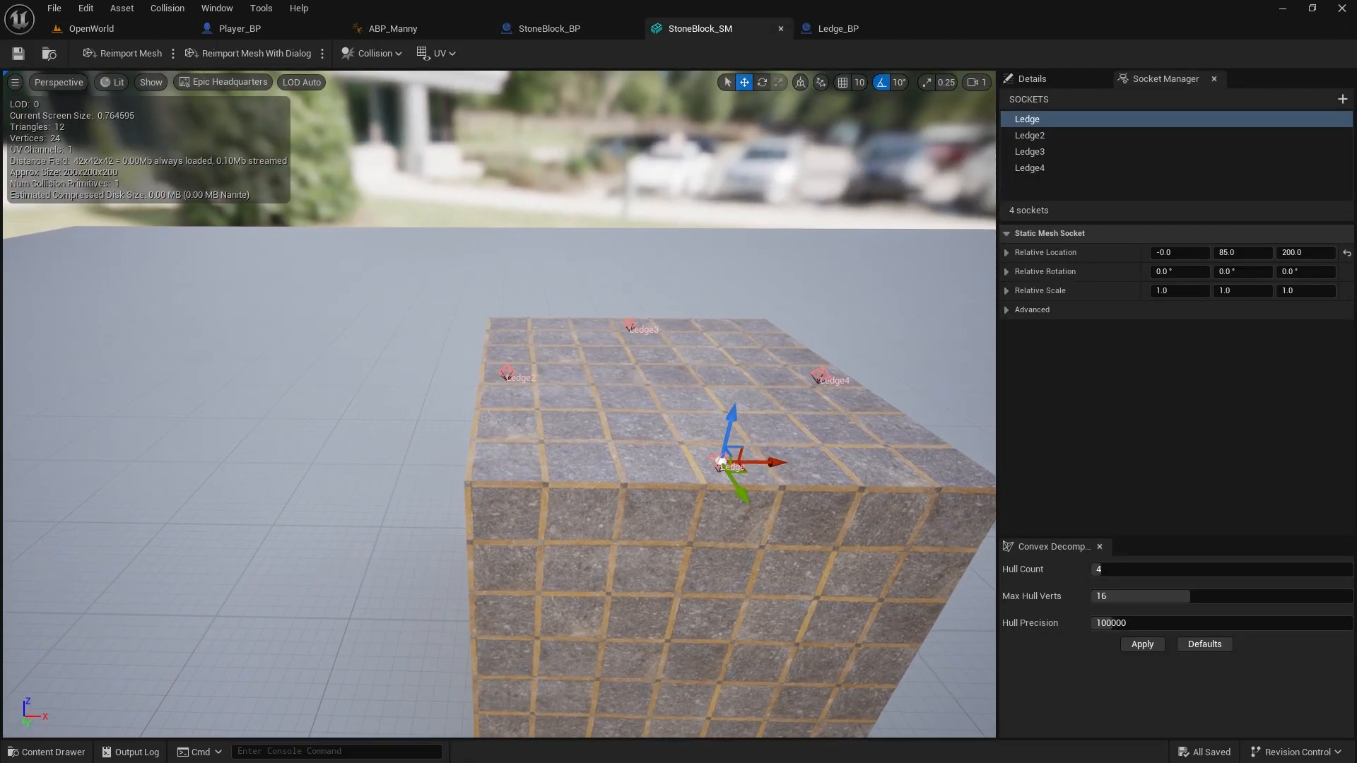
left_click(1043, 137)
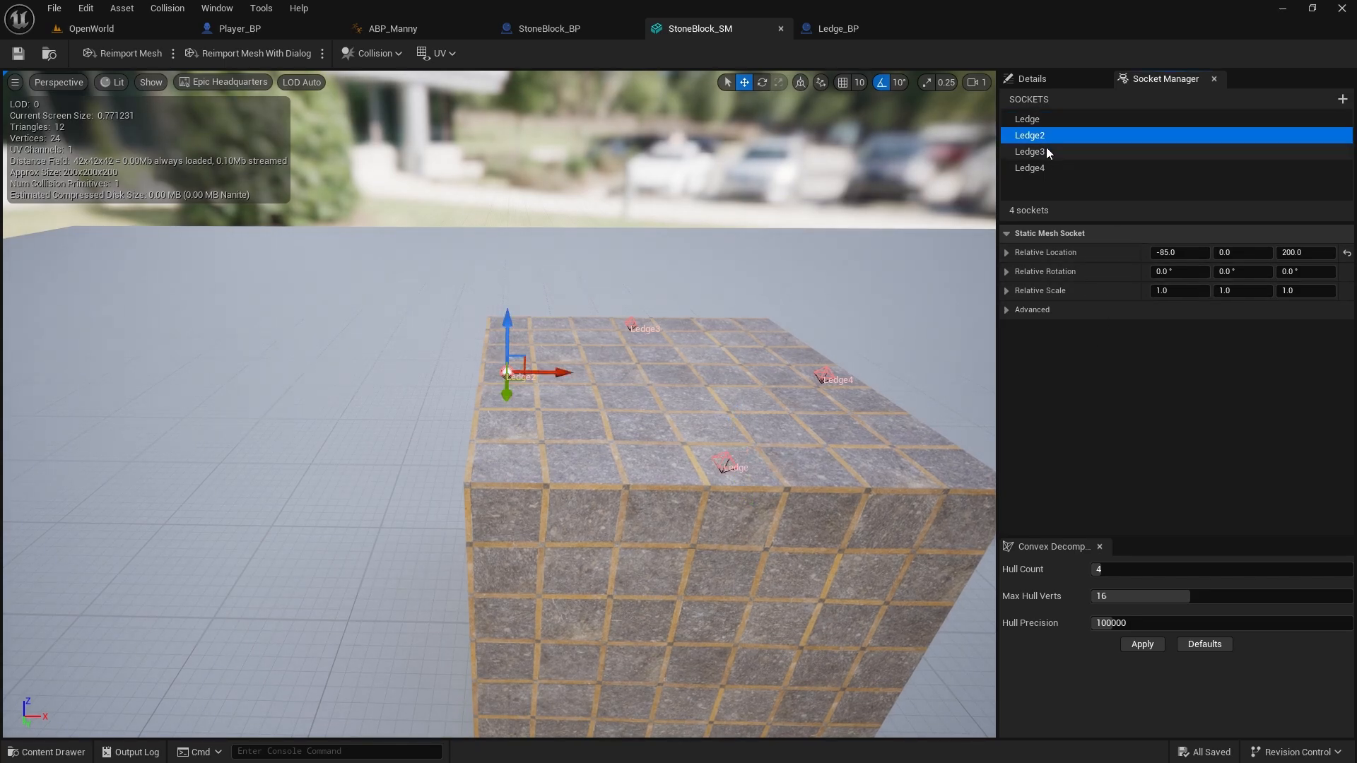
right_click_drag(919, 353, 905, 431)
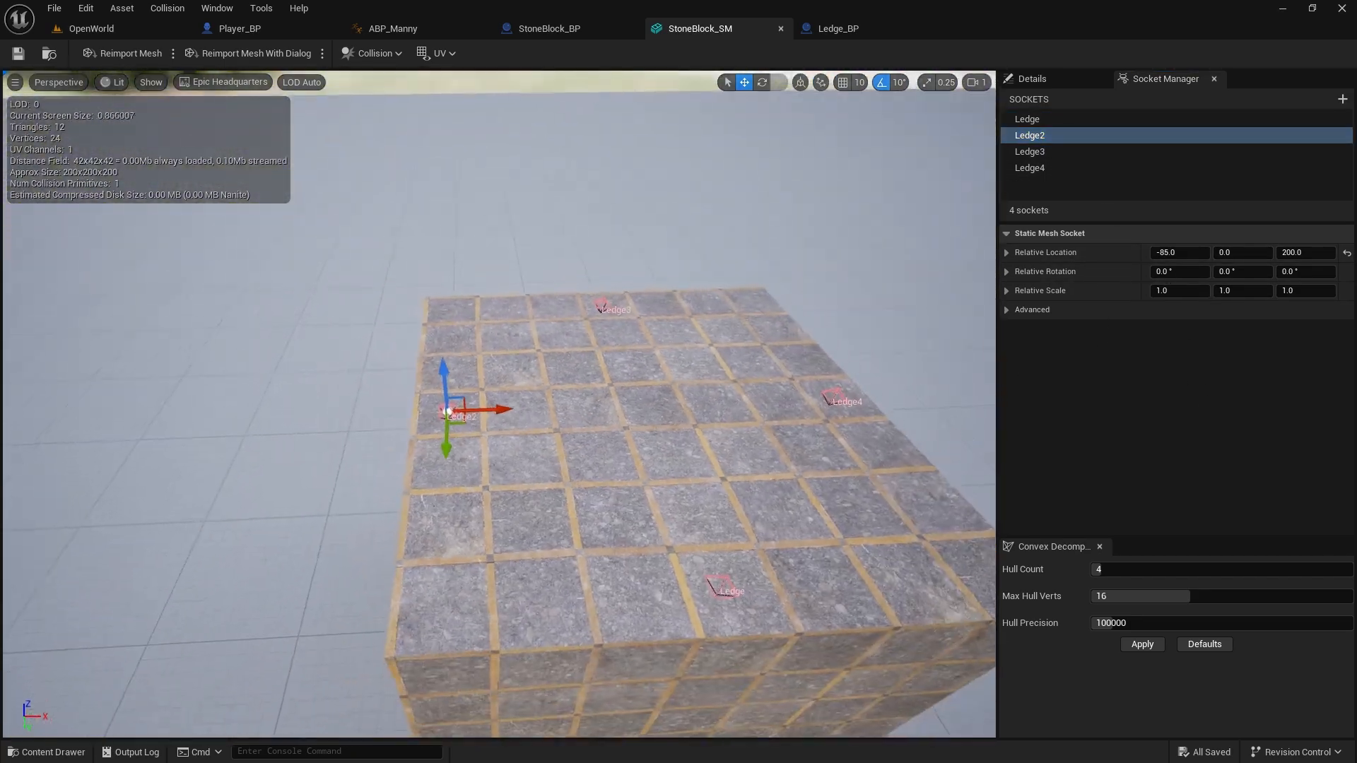
scroll(485, 401, "down", 2)
right_click_drag(466, 420, 758, 410)
left_click(756, 410)
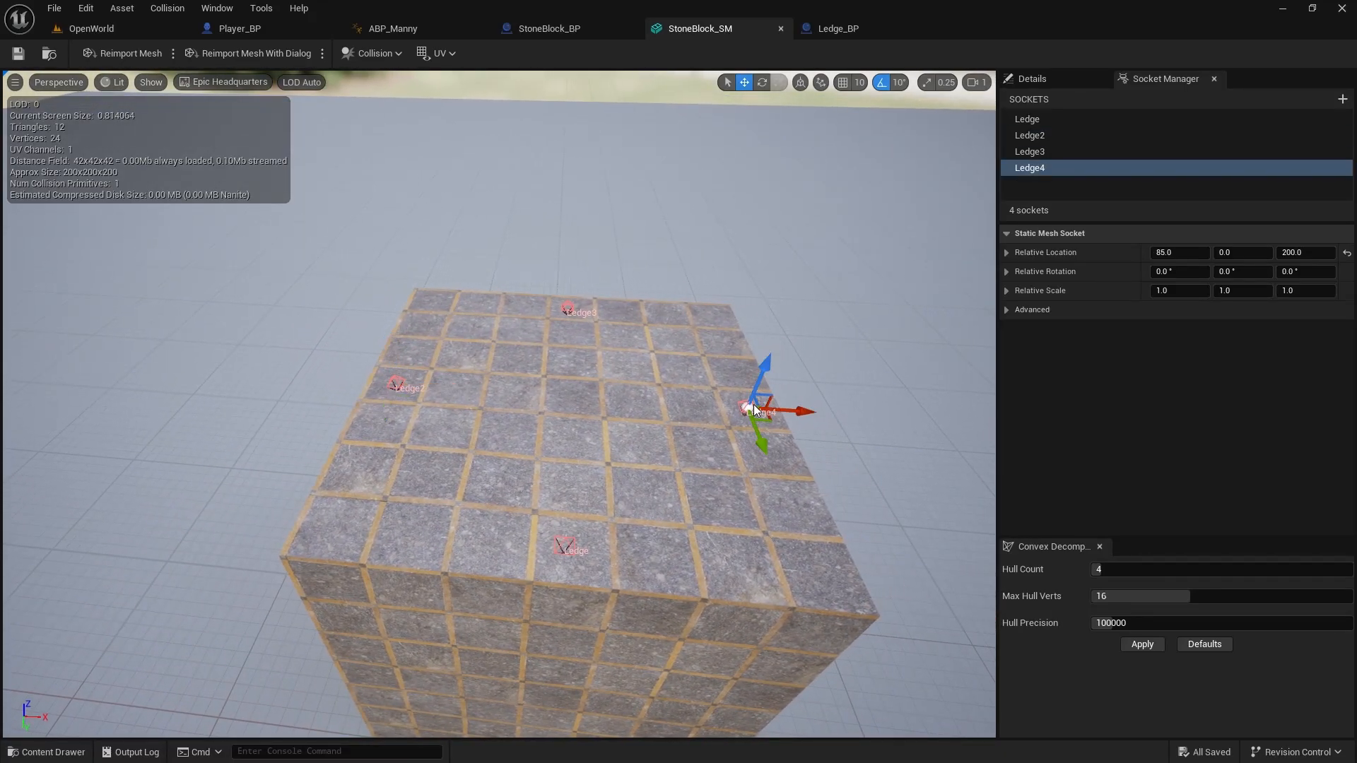
left_click(398, 386)
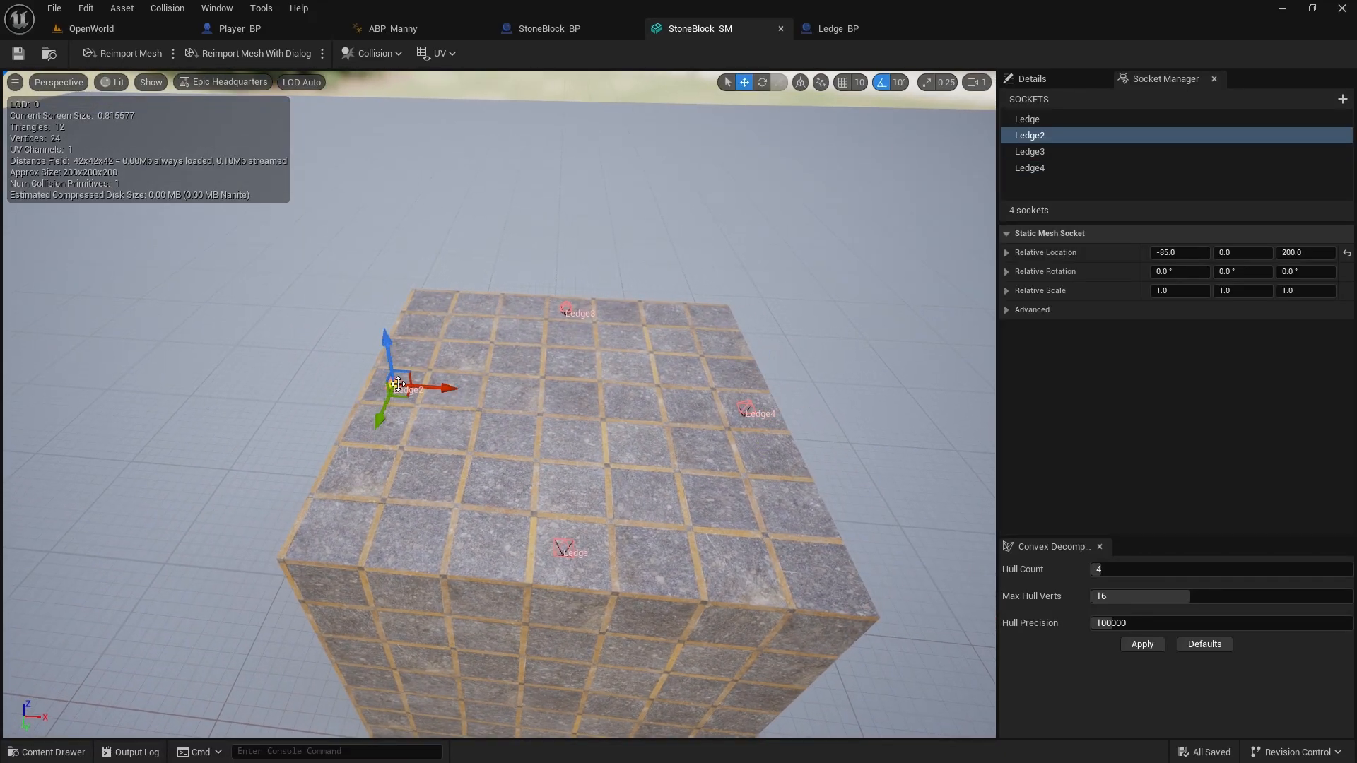
left_click(745, 405)
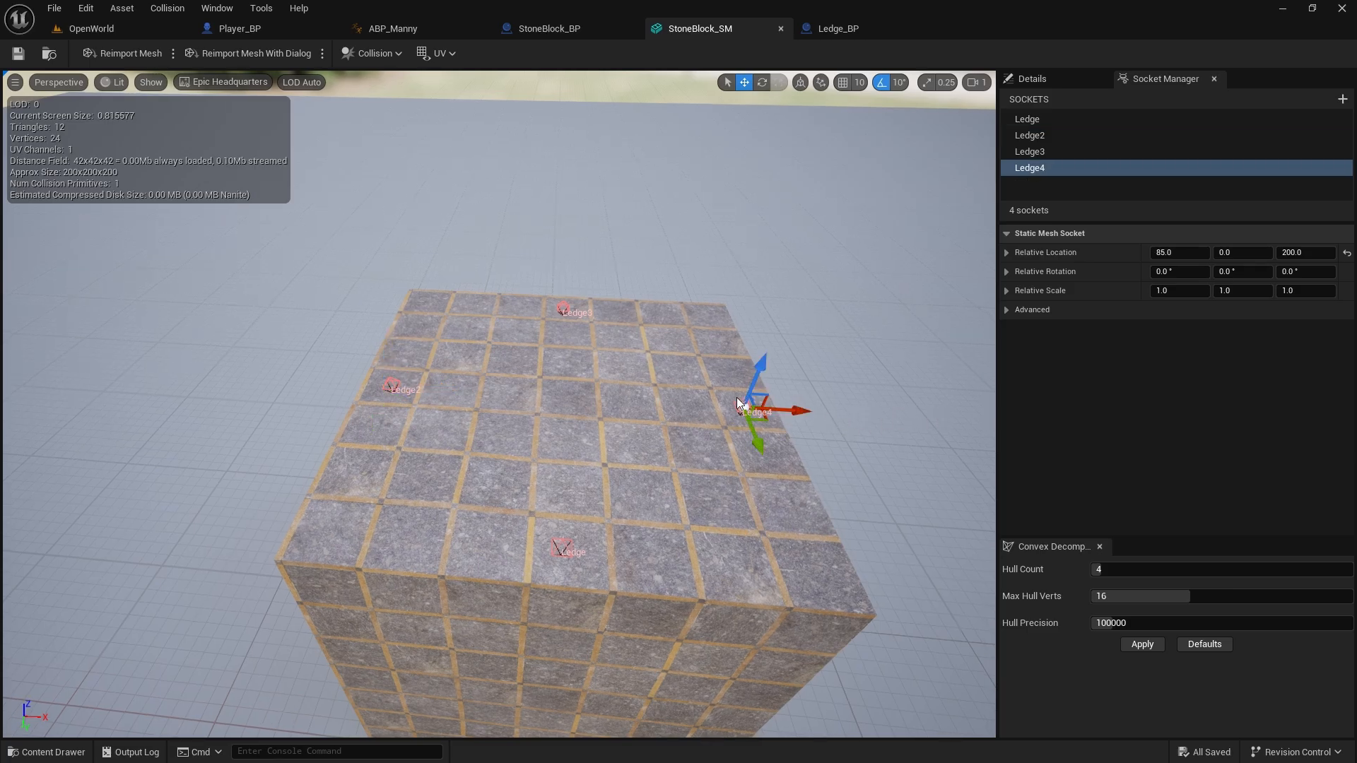
Rotate the Ledge2 socket about its vertical axis so it faces outward from its edge of the block
key("d")
key("a")
left_click(666, 388)
left_click(670, 392)
left_click(669, 391)
key("e")
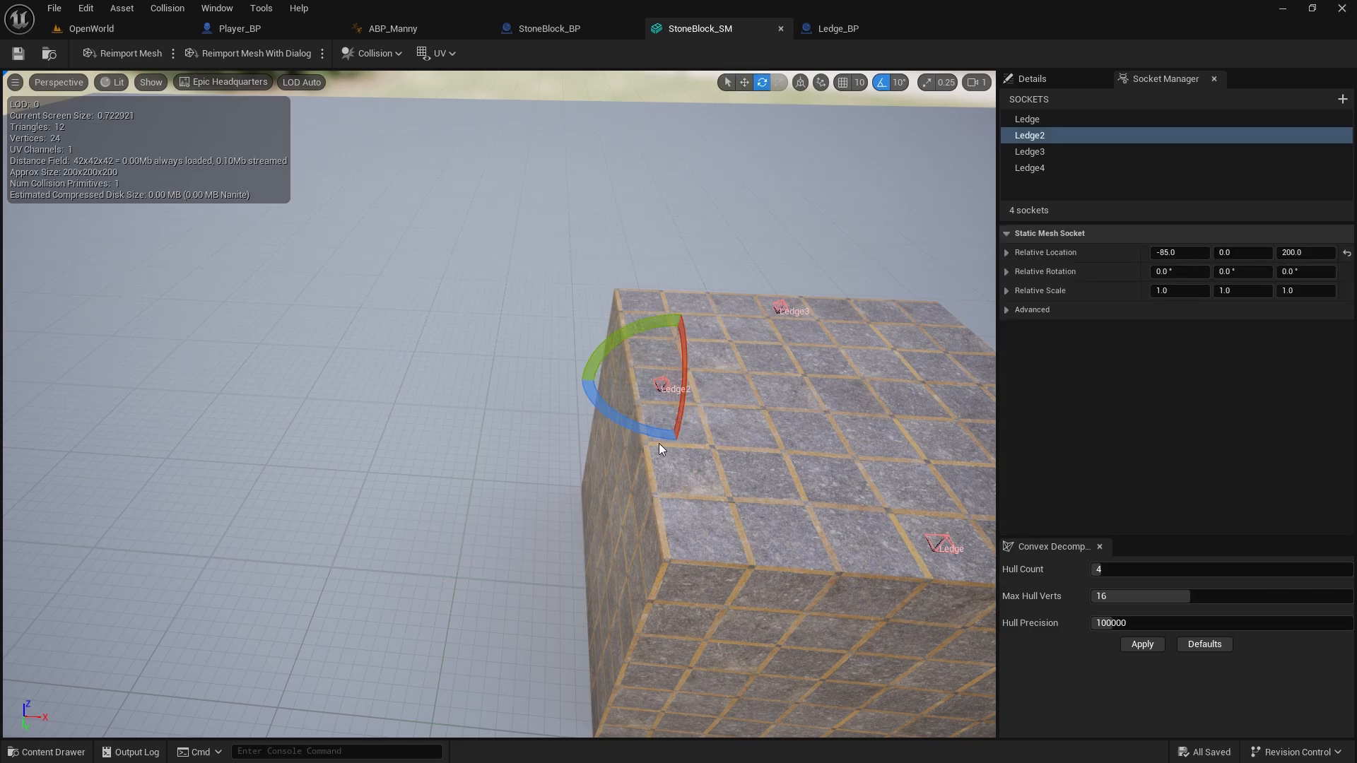
left_click_drag(662, 447, 753, 435)
Rotate the Ledge socket to 90° about its Z axis
right_click_drag(715, 537, 676, 502)
left_click(595, 516)
left_click(745, 82)
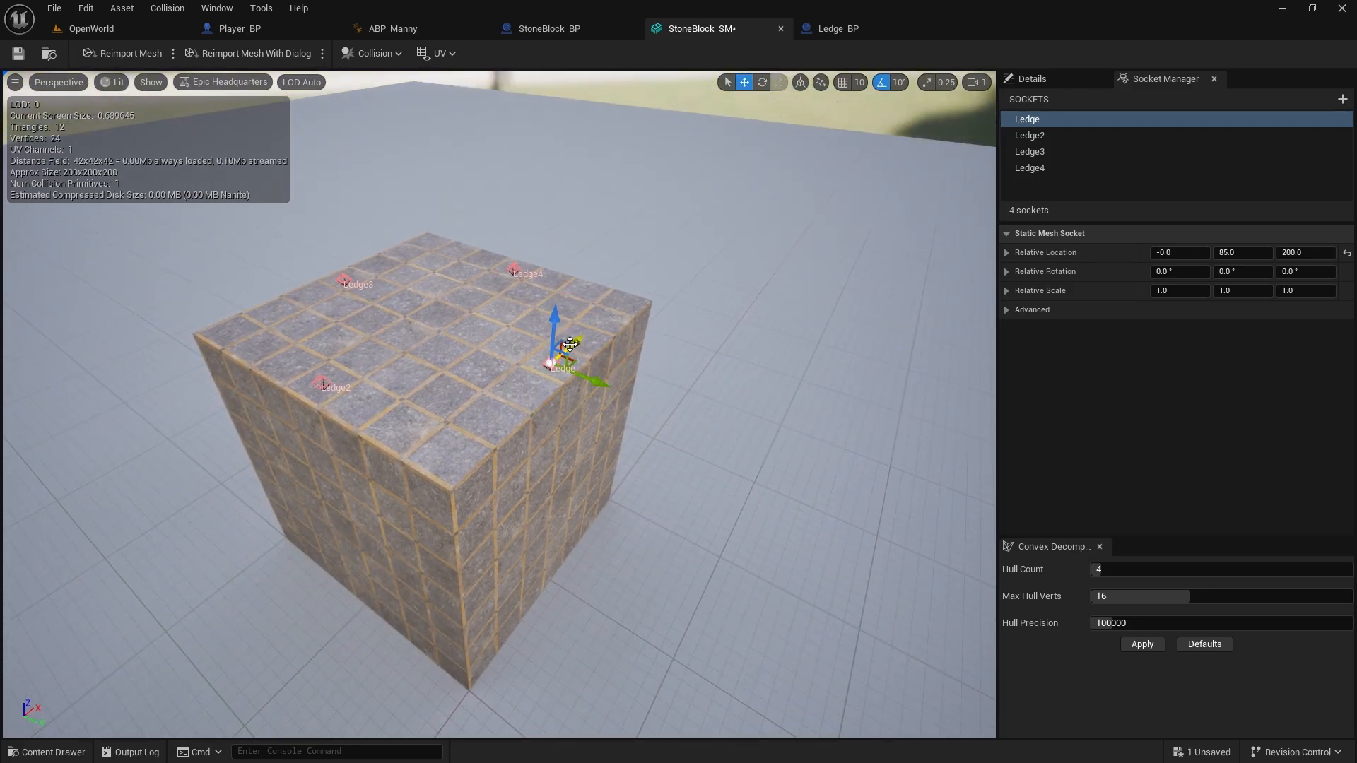
key("e")
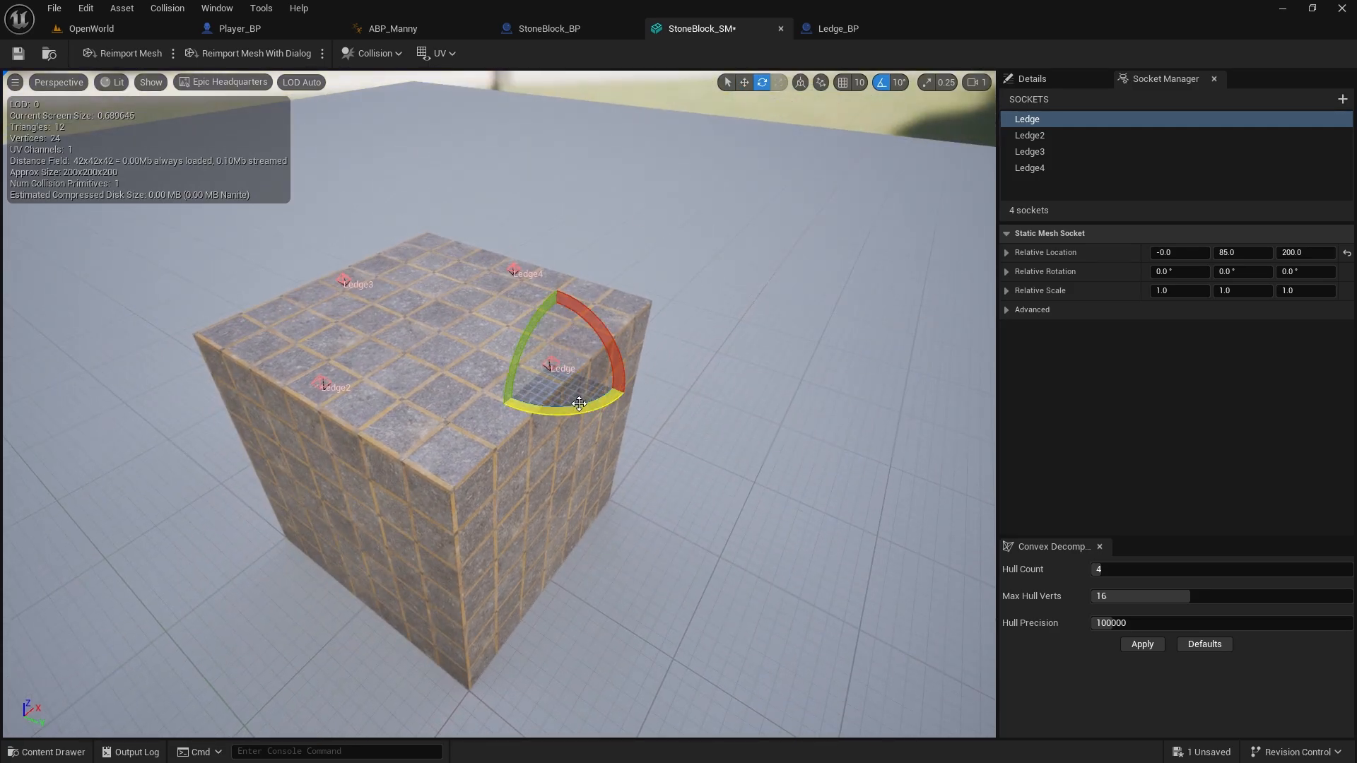
left_click_drag(579, 404, 617, 388)
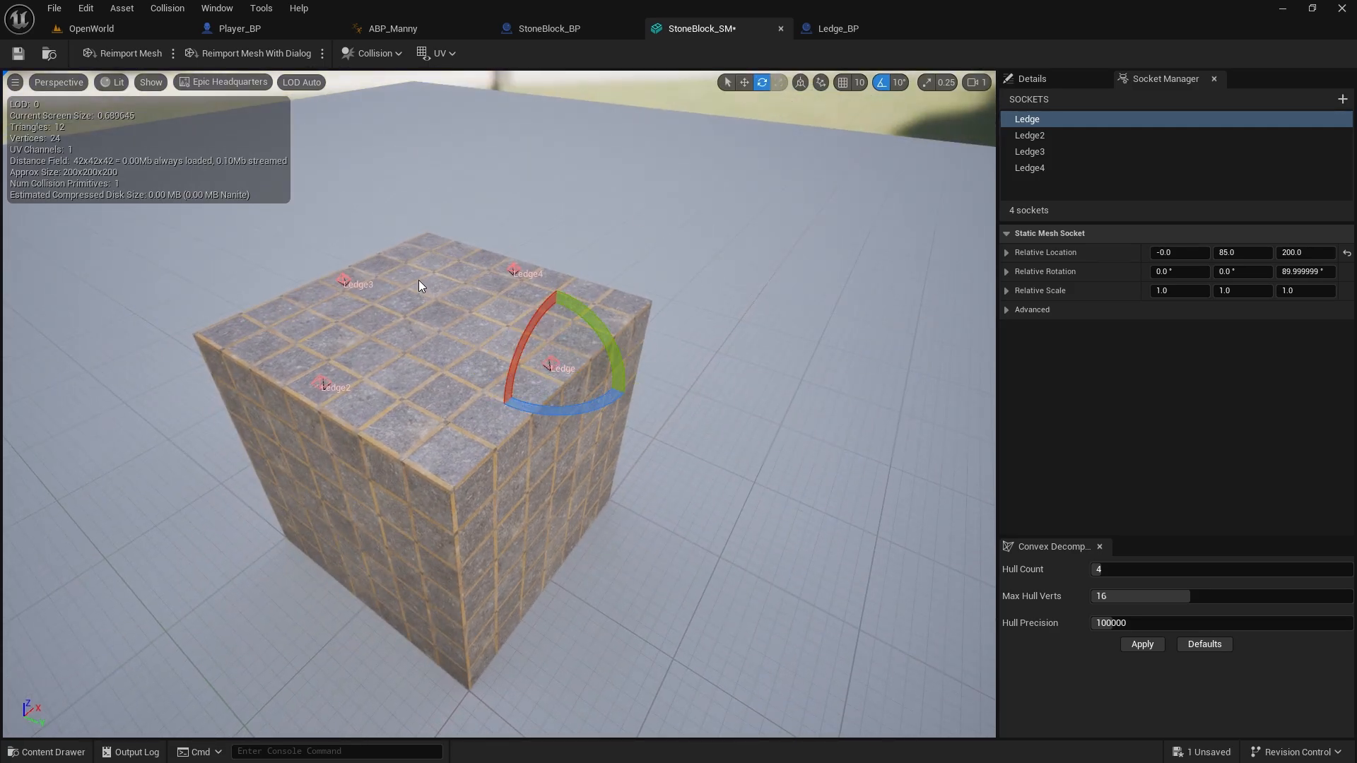
Rotate the Ledge3 socket to 270° about its Z axis and save the StoneBlock_SM mesh
right_click_drag(419, 280, 436, 282)
key("a")
left_click(467, 308)
key("w")
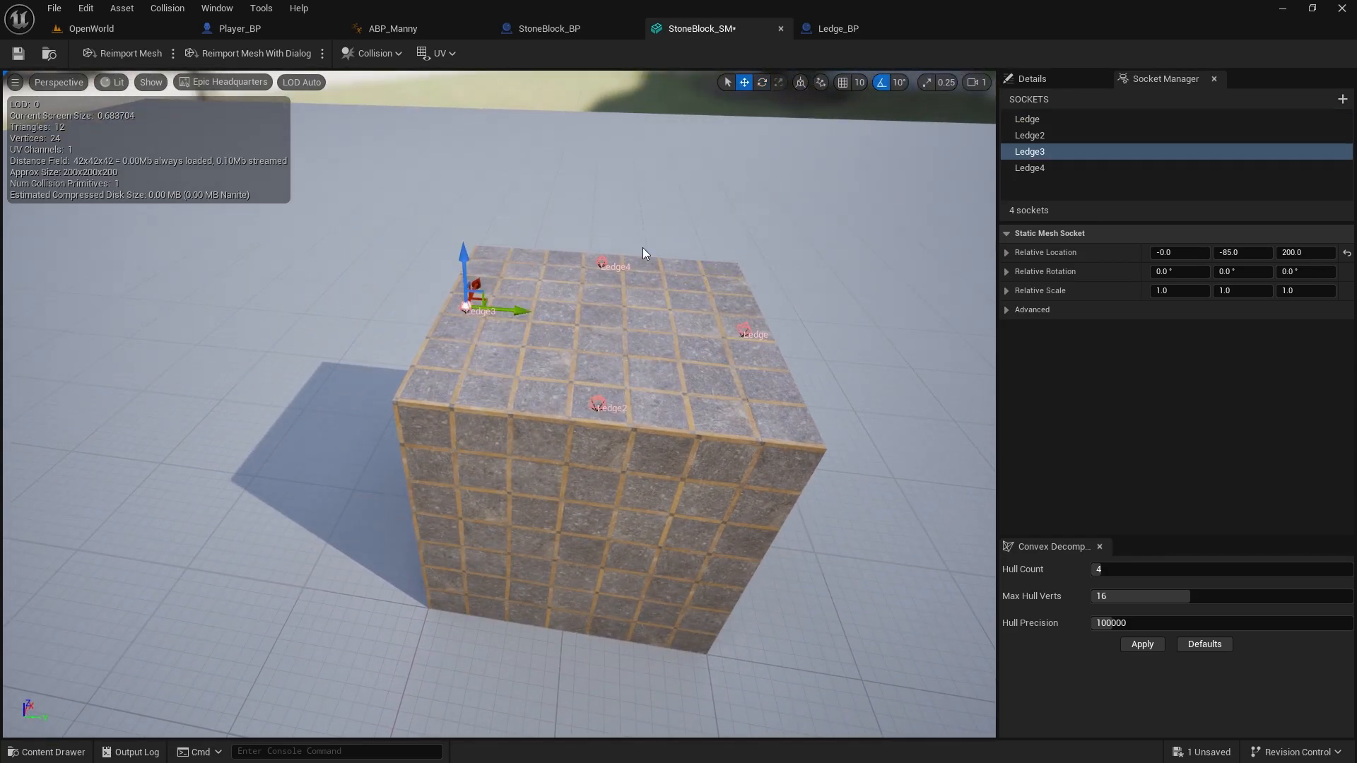
left_click_drag(533, 332, 525, 337)
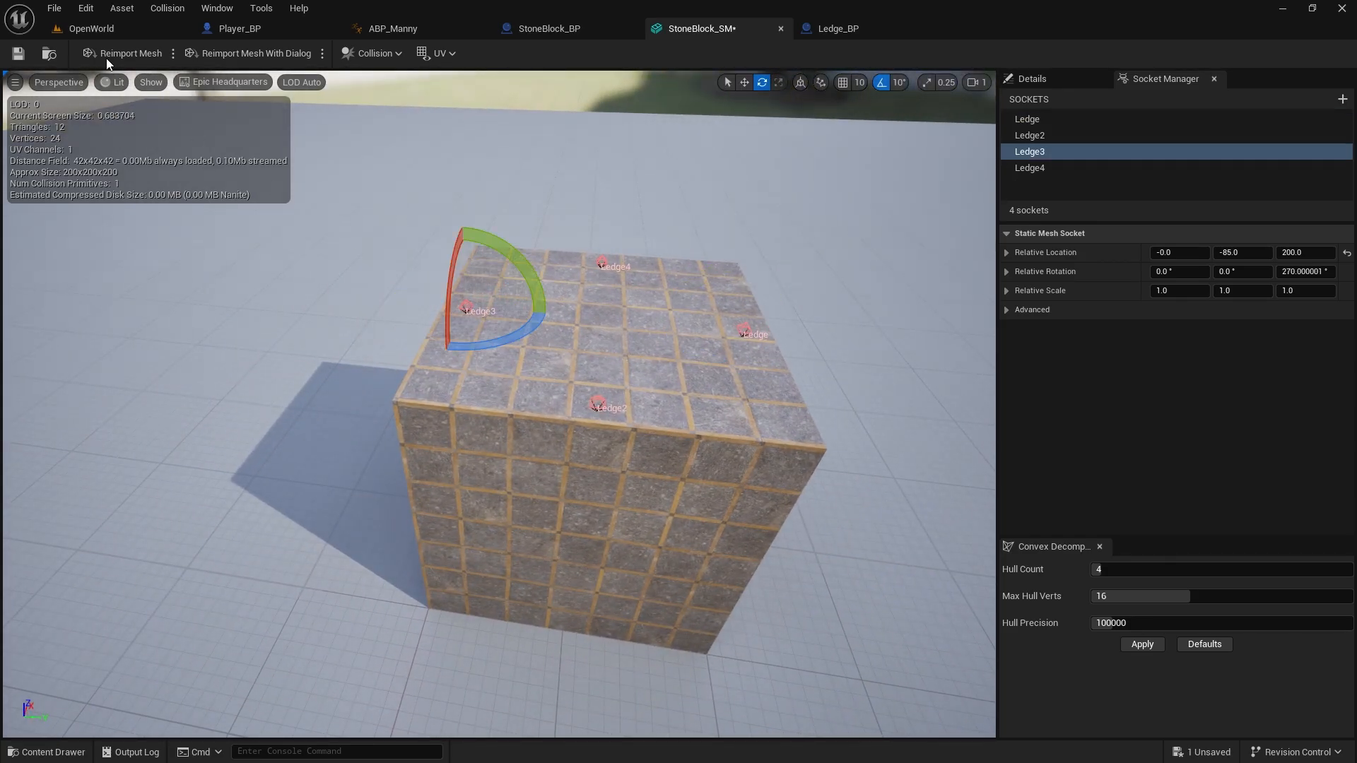
left_click(18, 53)
Play-test OpenWorld again, circling the stone block and jumping beside it to check the reoriented ledges on all four sides
left_click(91, 28)
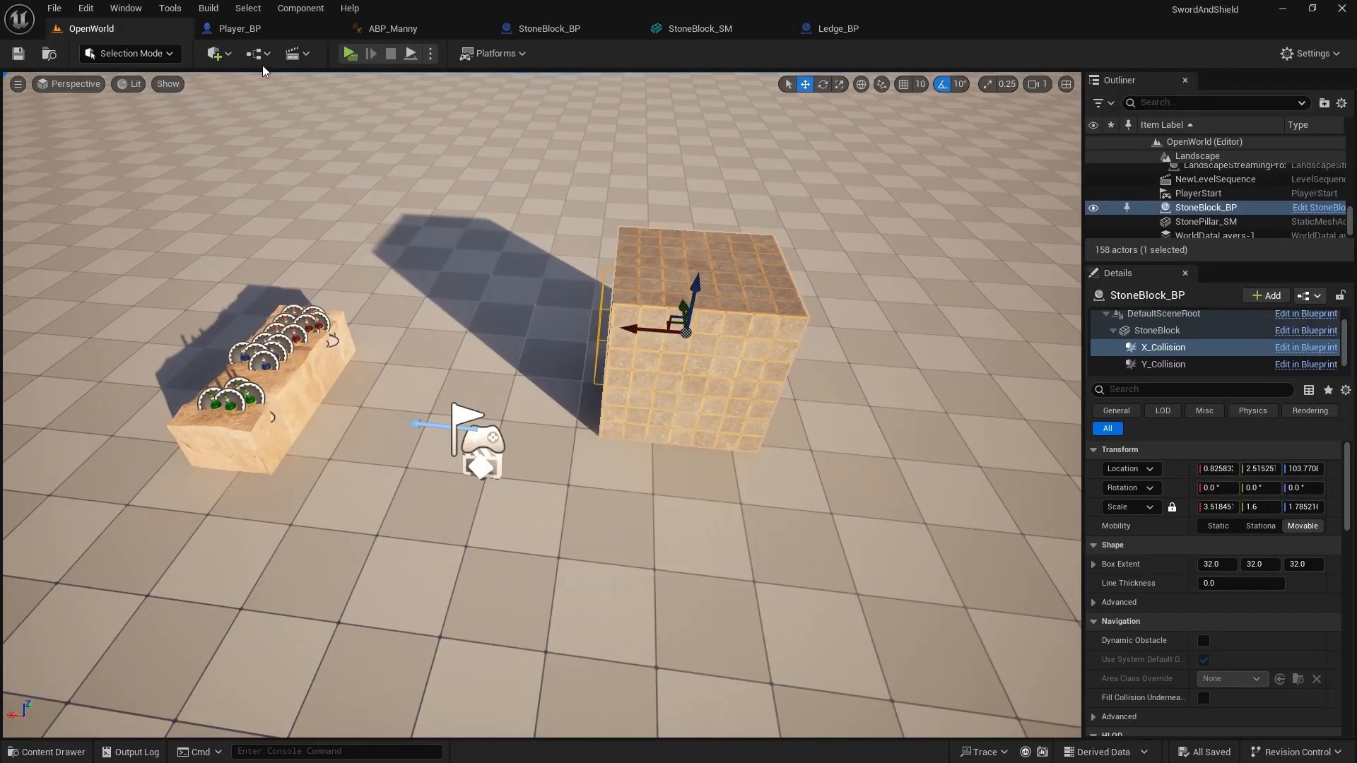
left_click(350, 54)
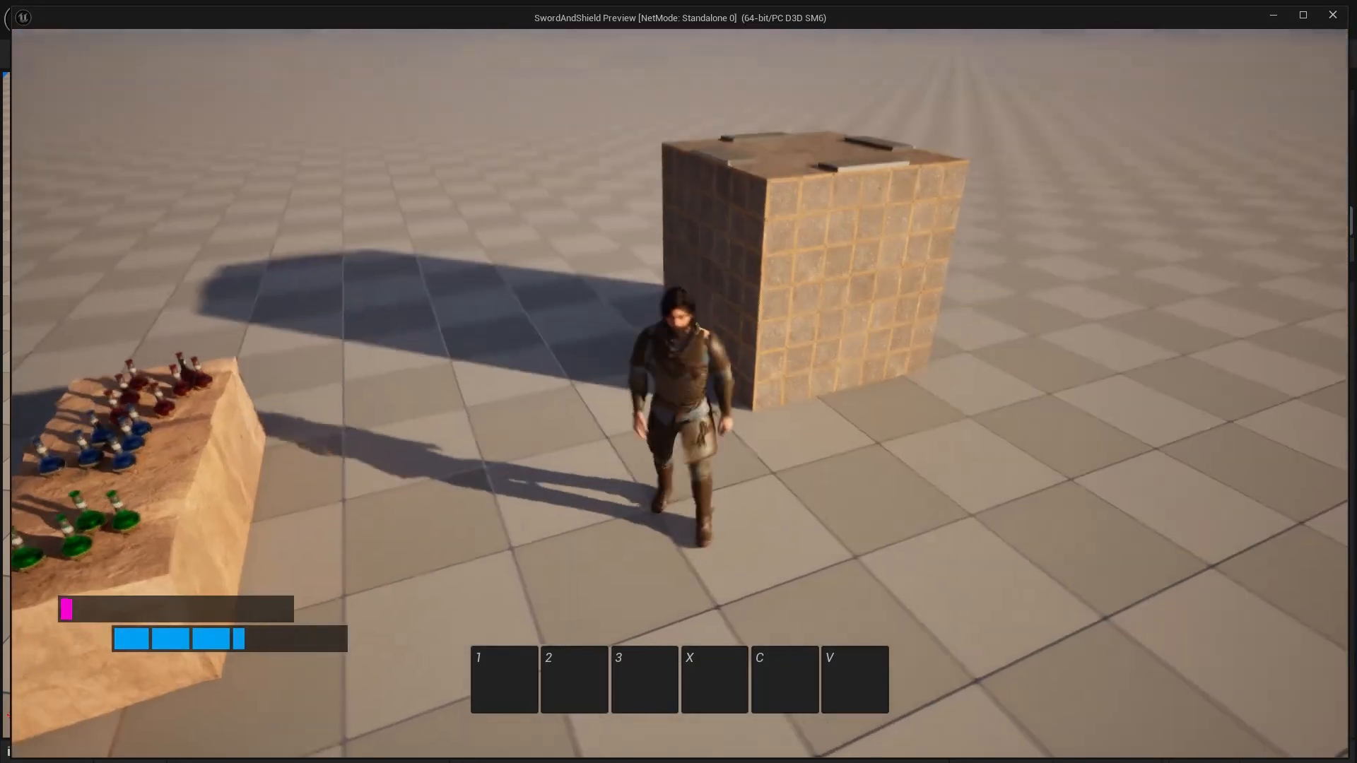
key("w")
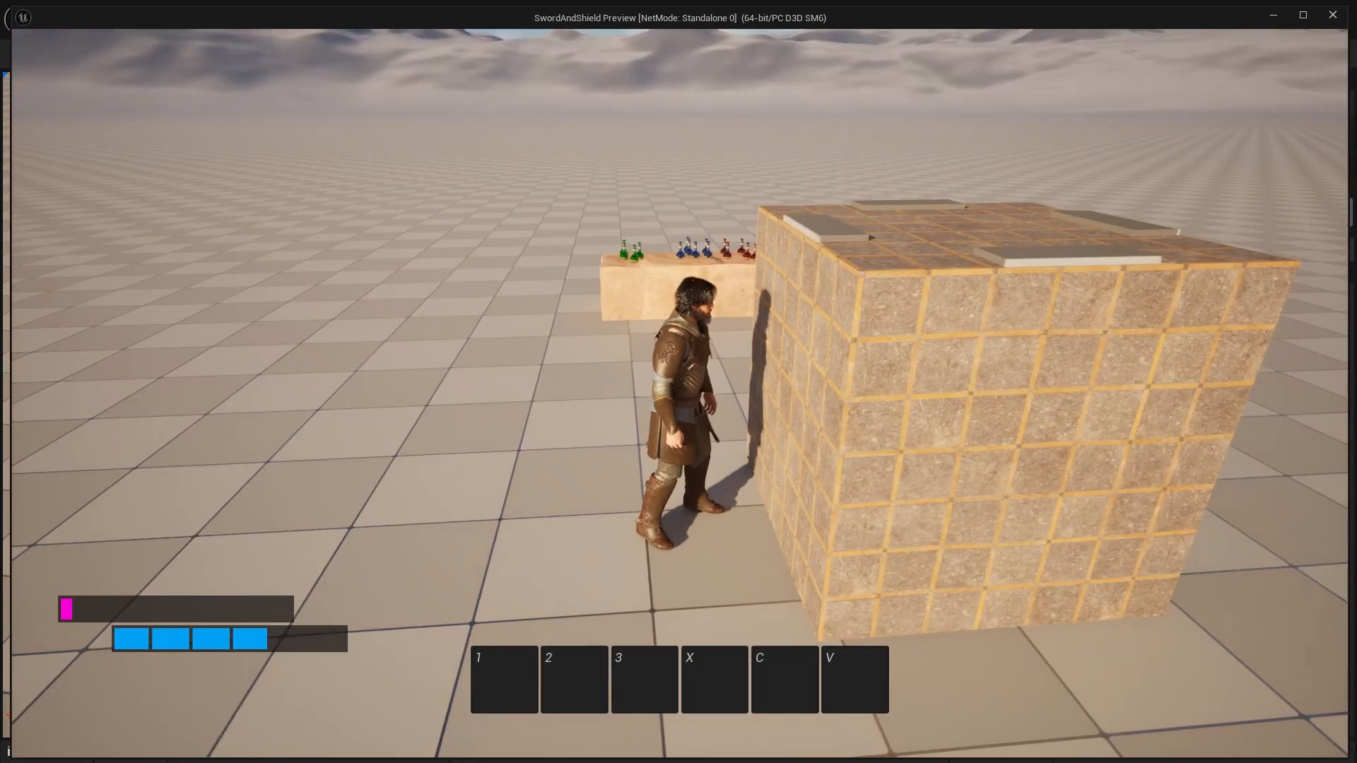
key("s")
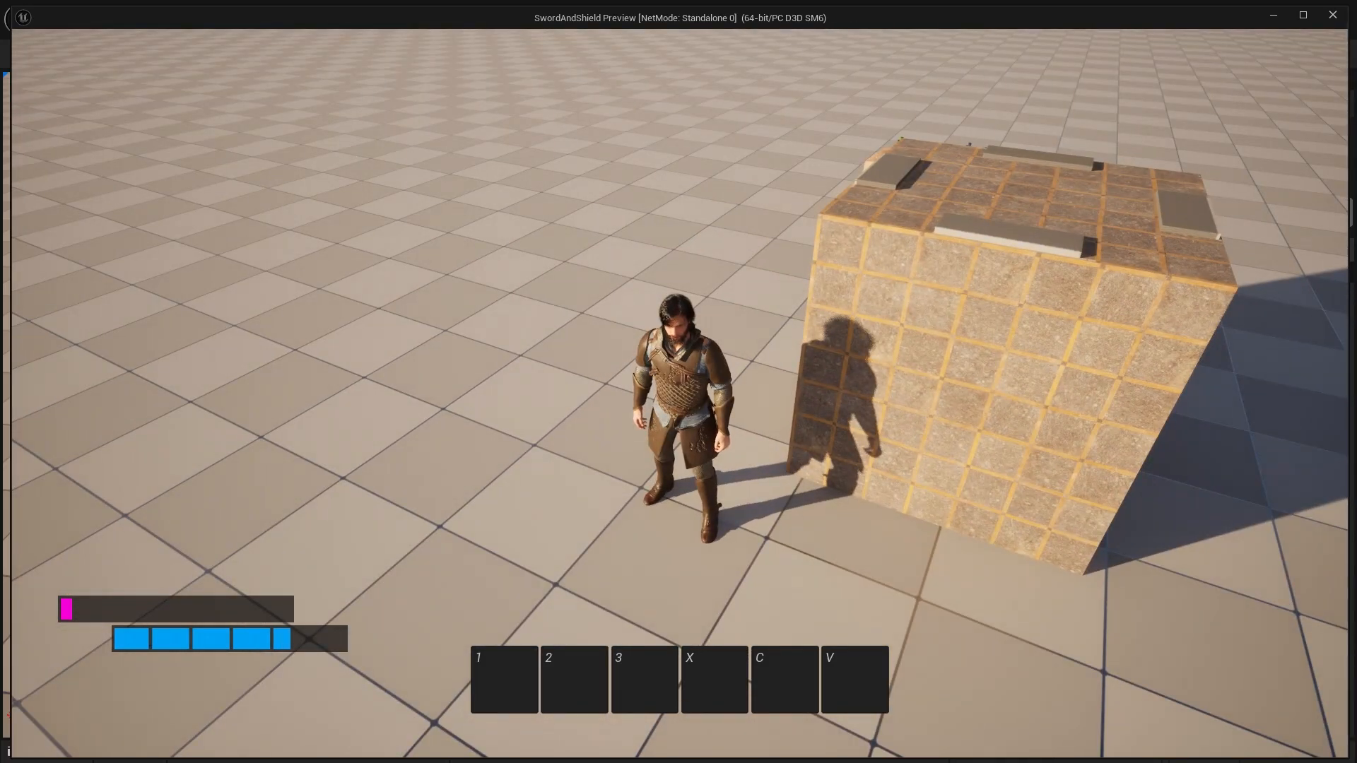
key("w")
key("space")
key("space")
key("space")
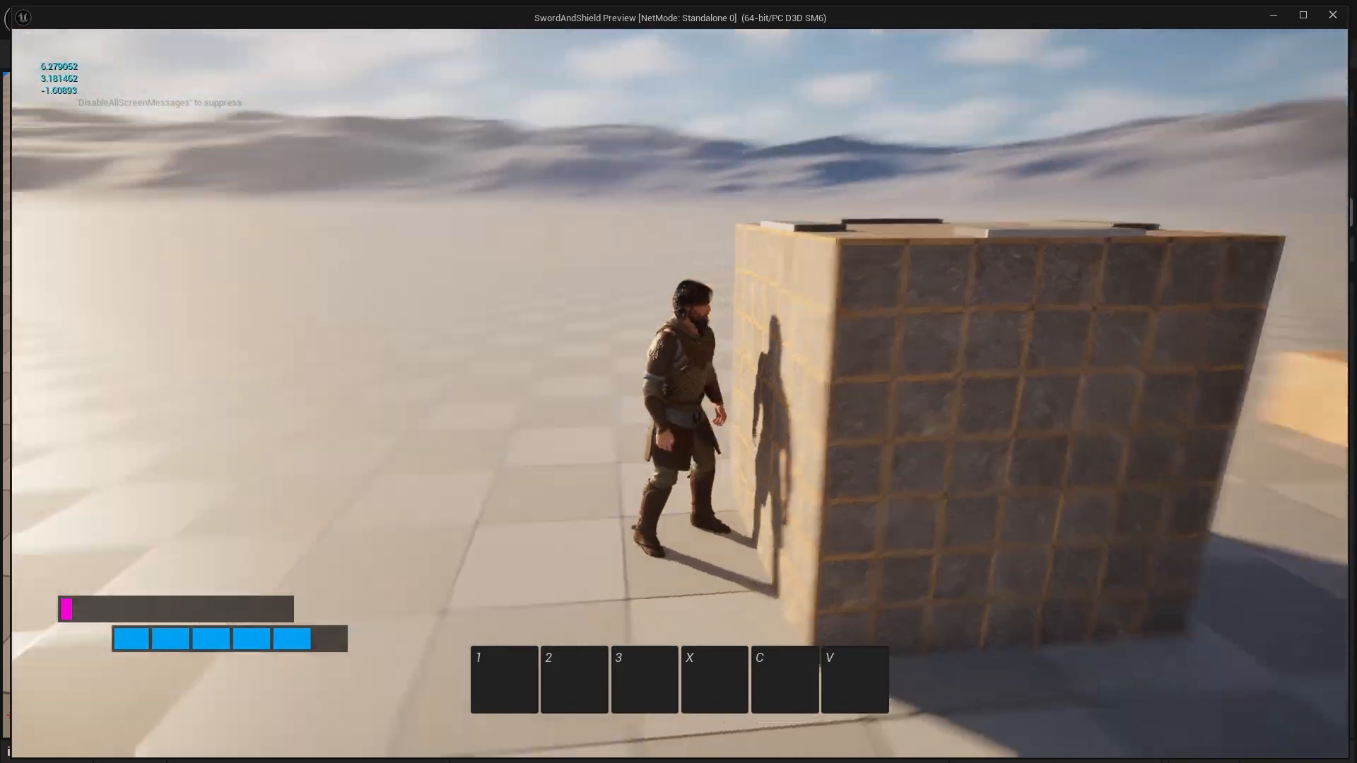
key("w")
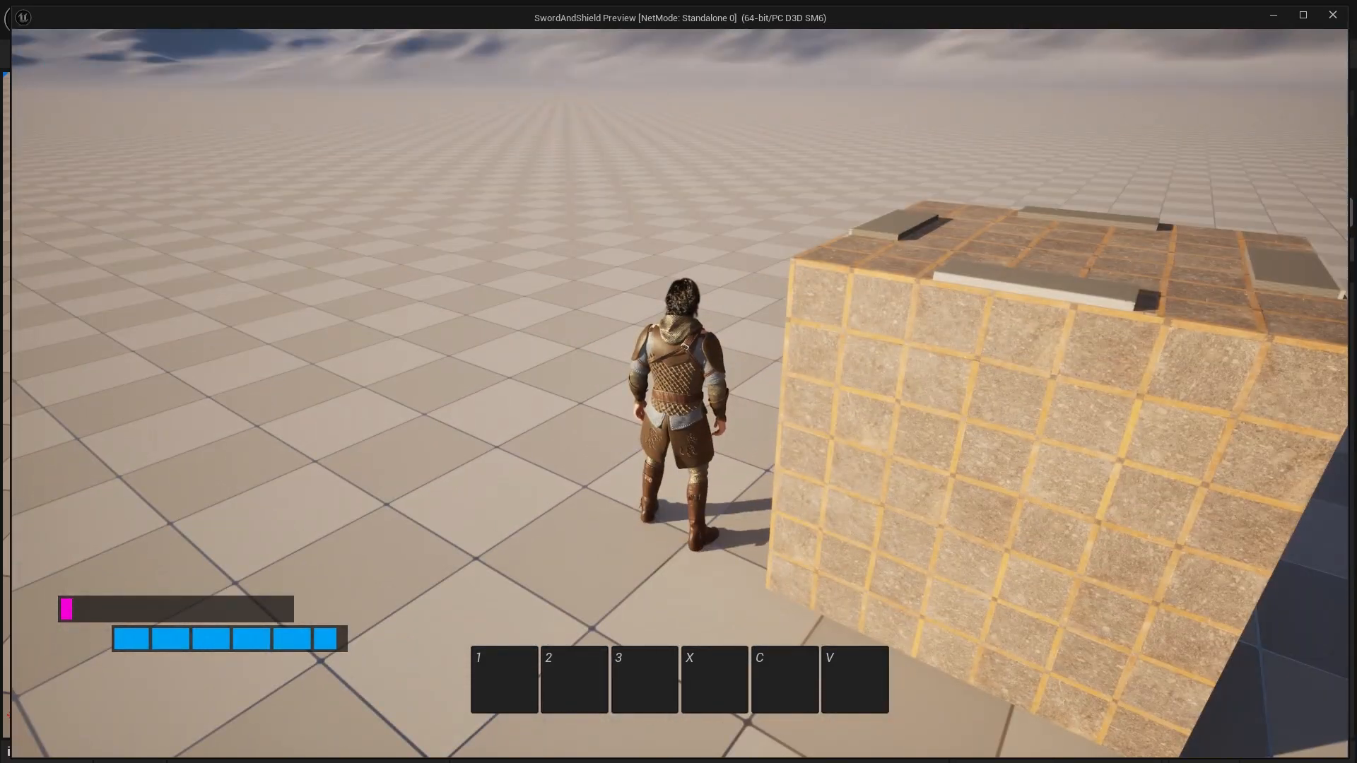
key("w")
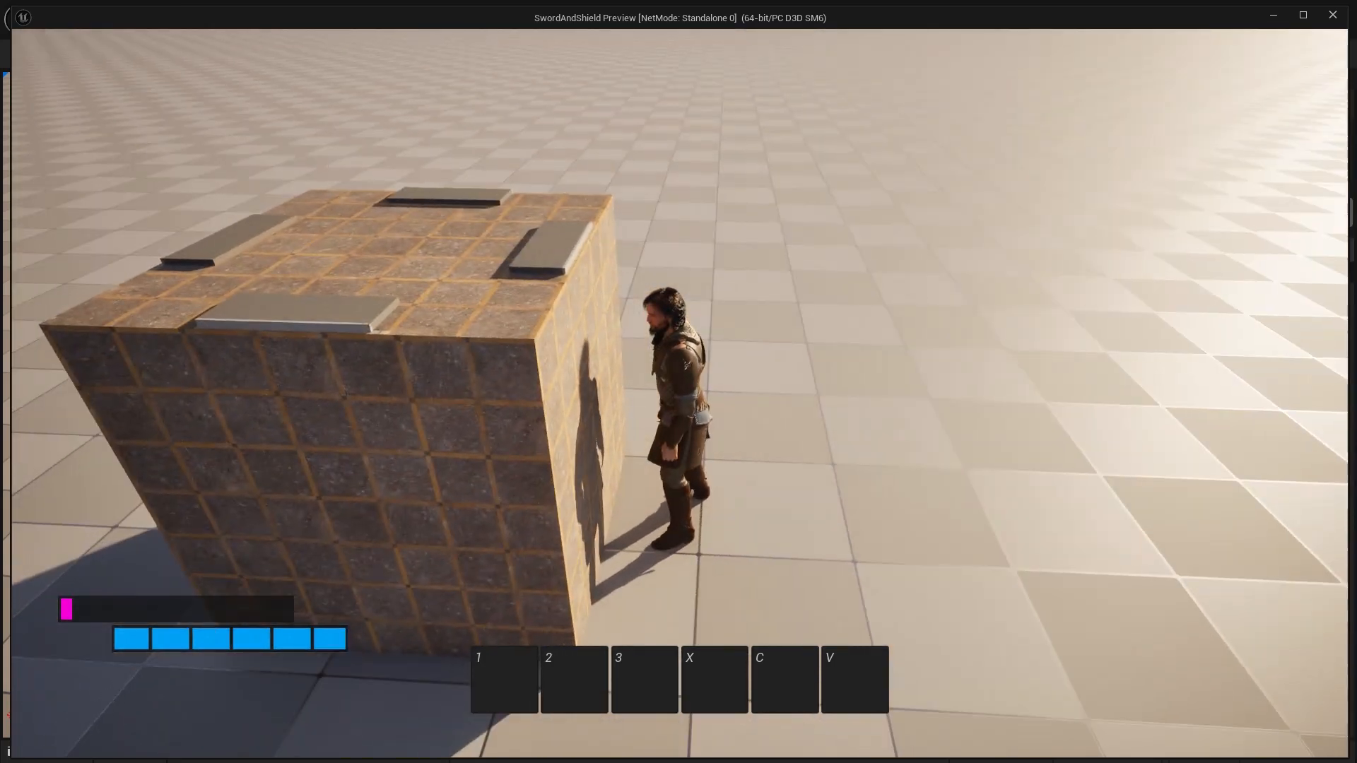
key("w")
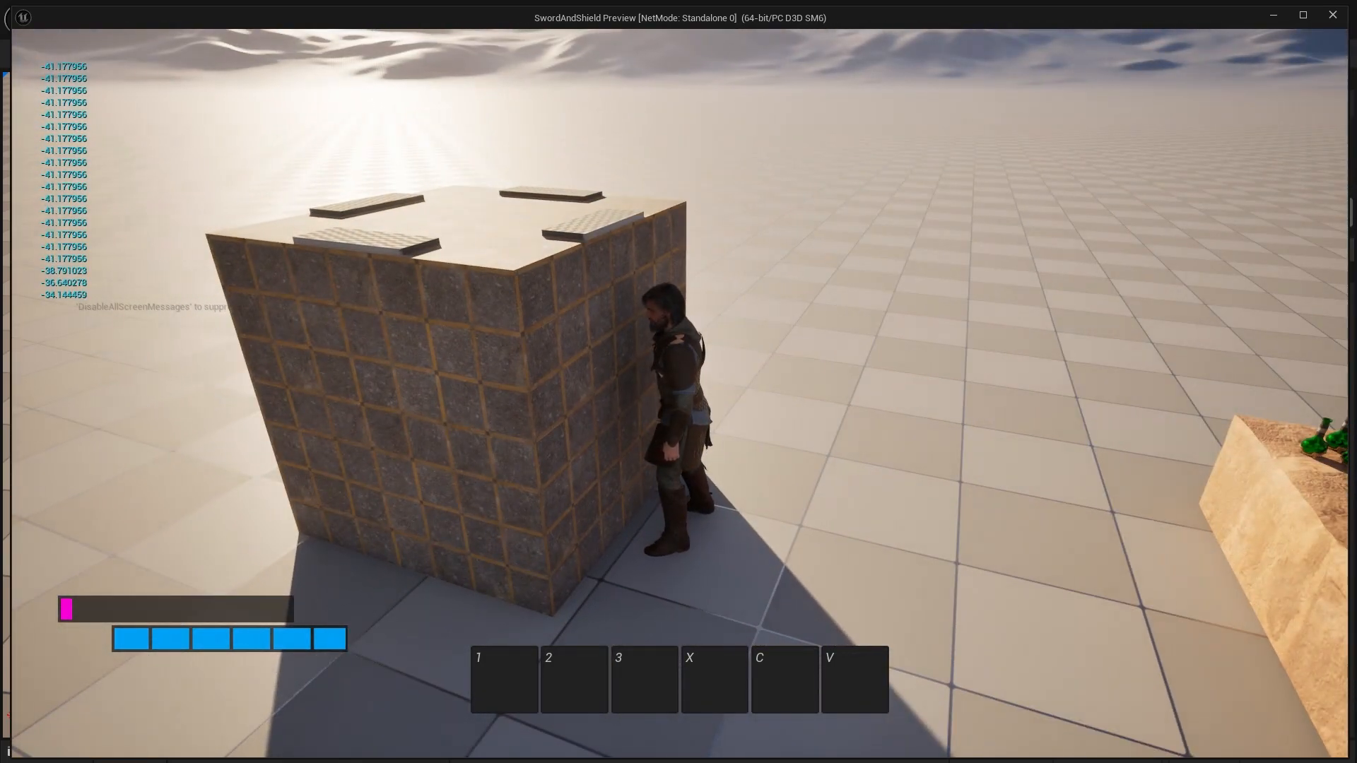
key("a")
key("w")
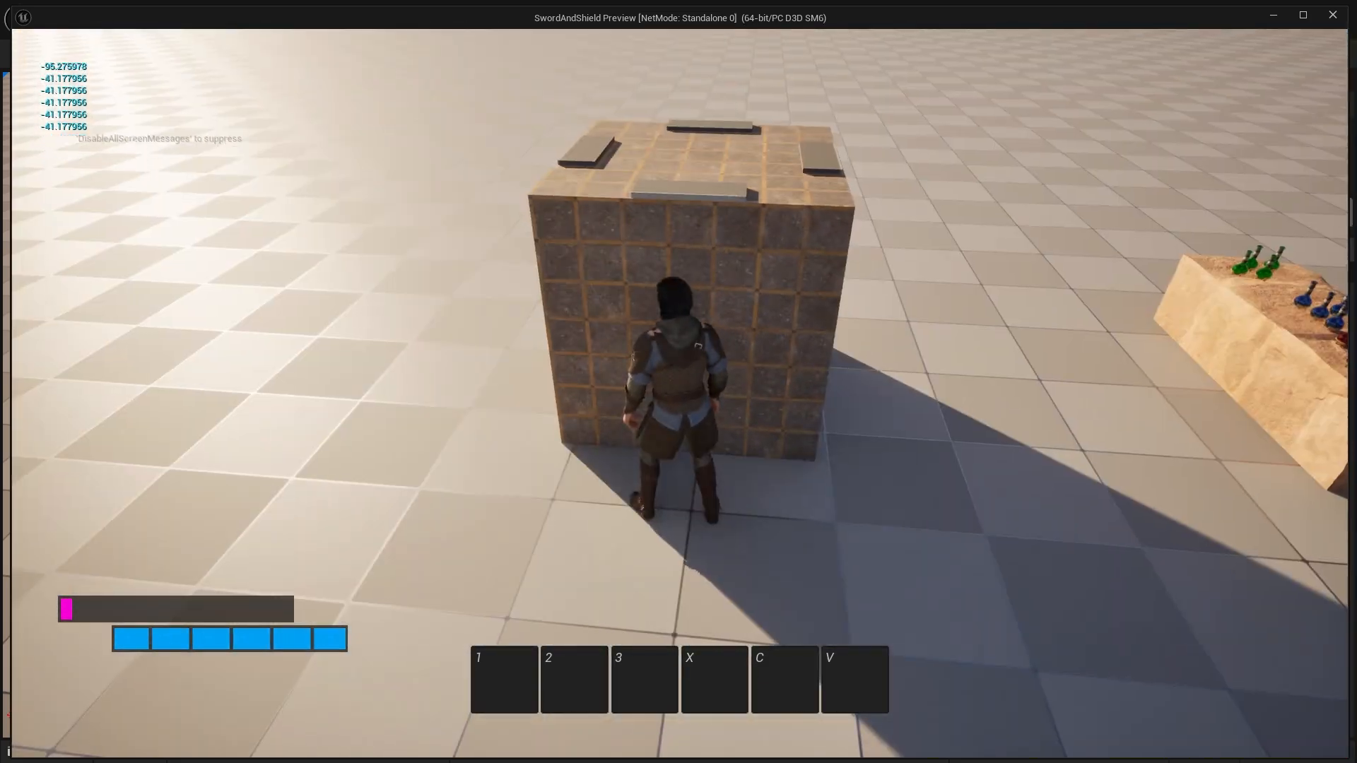
key("s")
key("Escape")
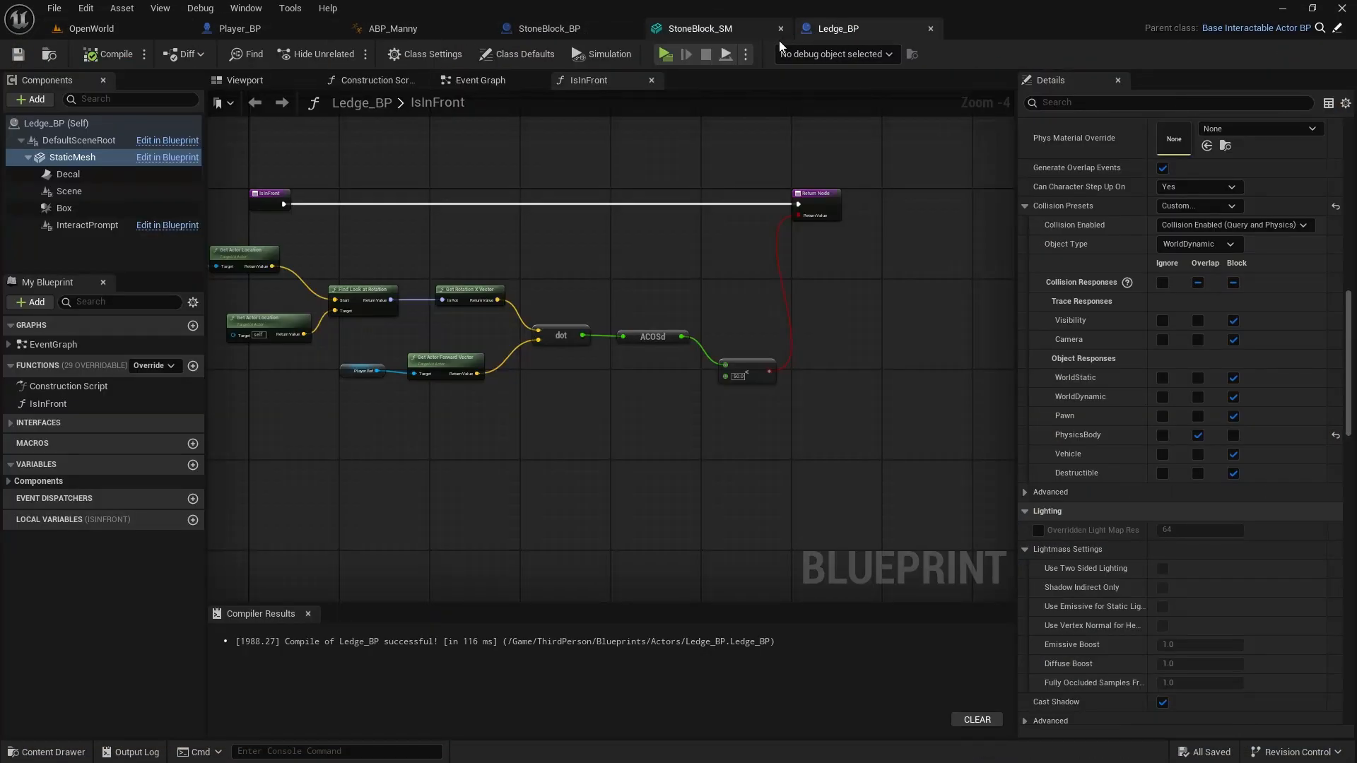
Set the relative Z location of all four ledge sockets in StoneBlock_SM to 194 and save the mesh
left_click(723, 36)
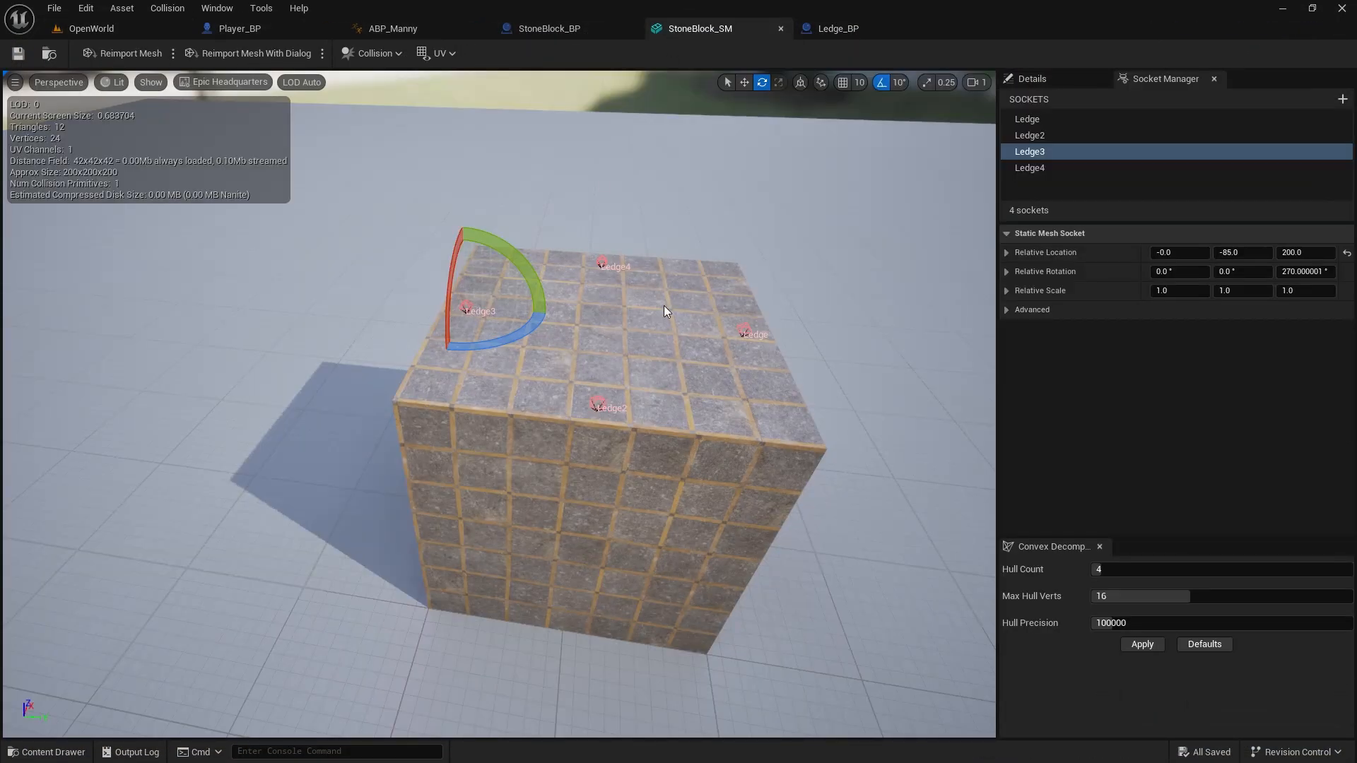
left_click(595, 405)
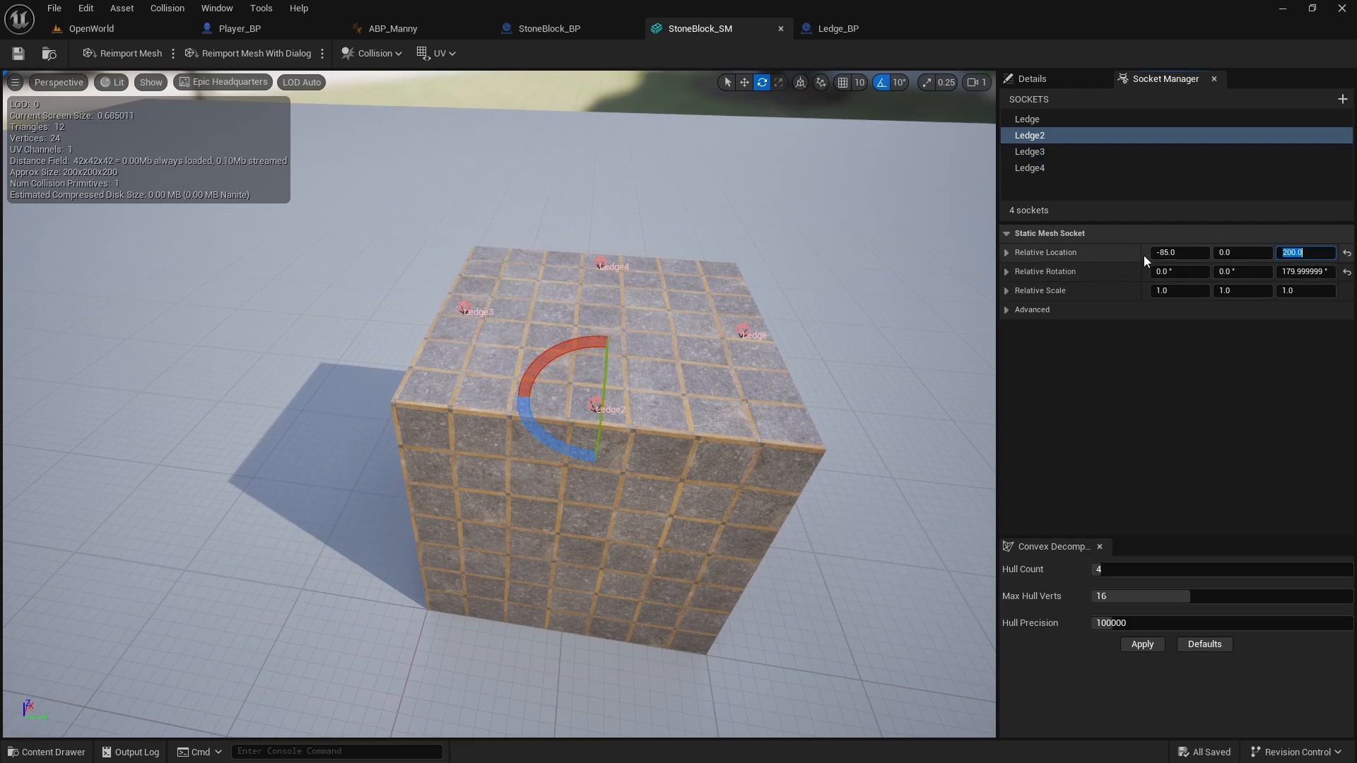
type("194")
key("Return")
left_click(739, 331)
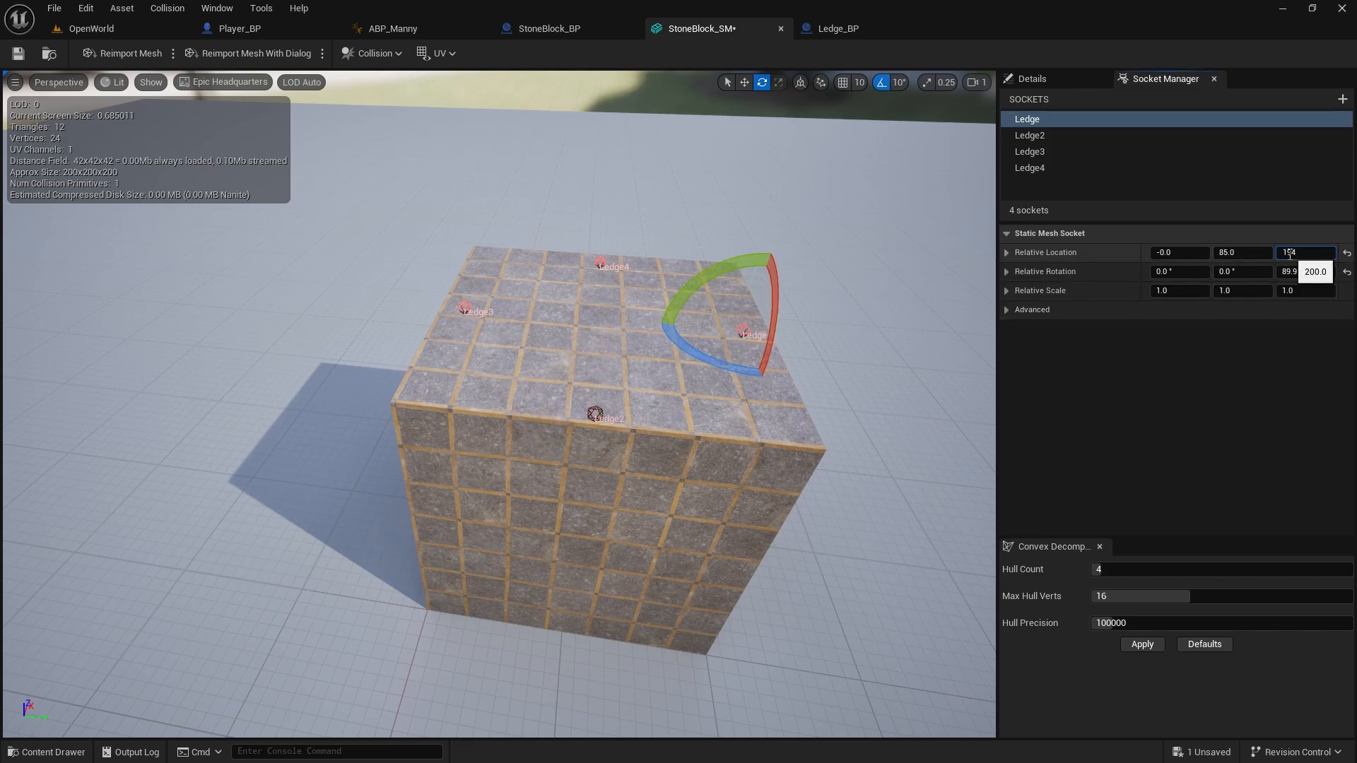
left_click(602, 264)
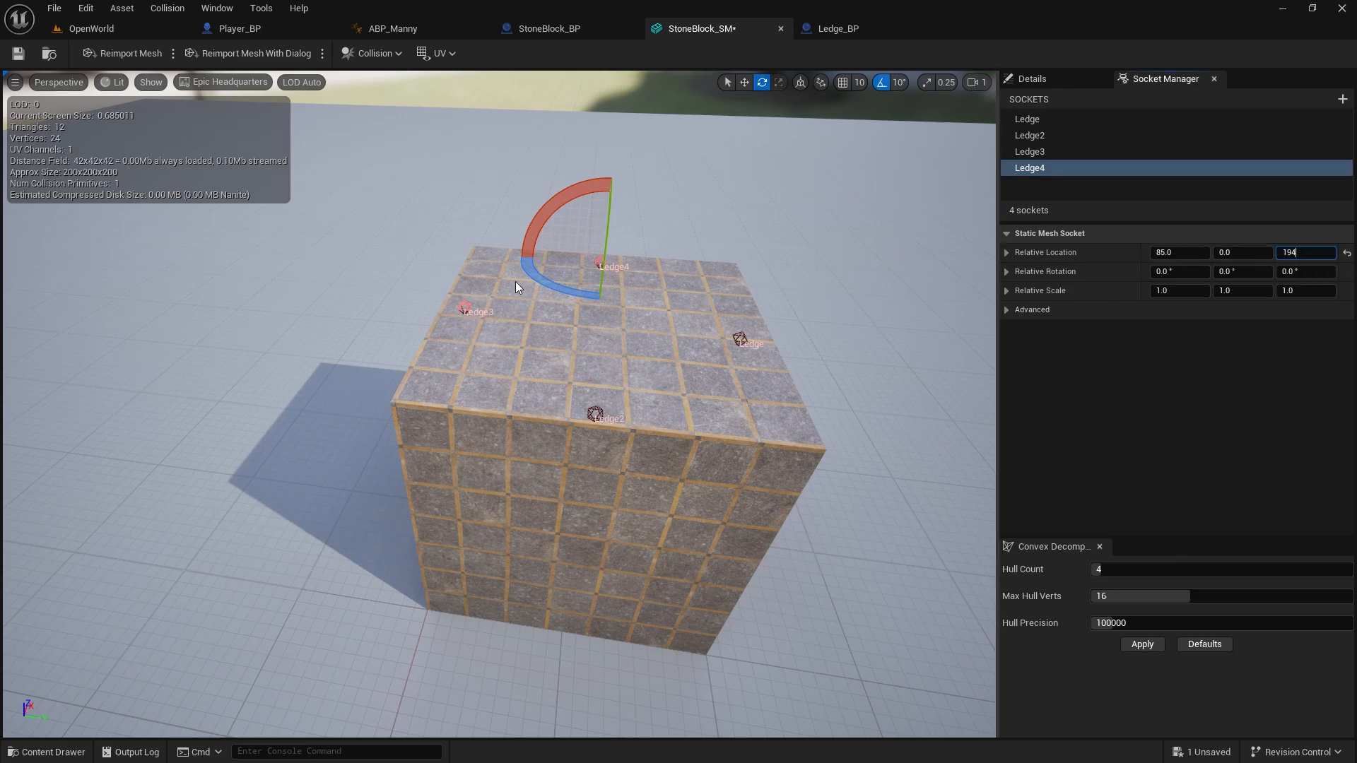
left_click(464, 306)
left_click(1292, 252)
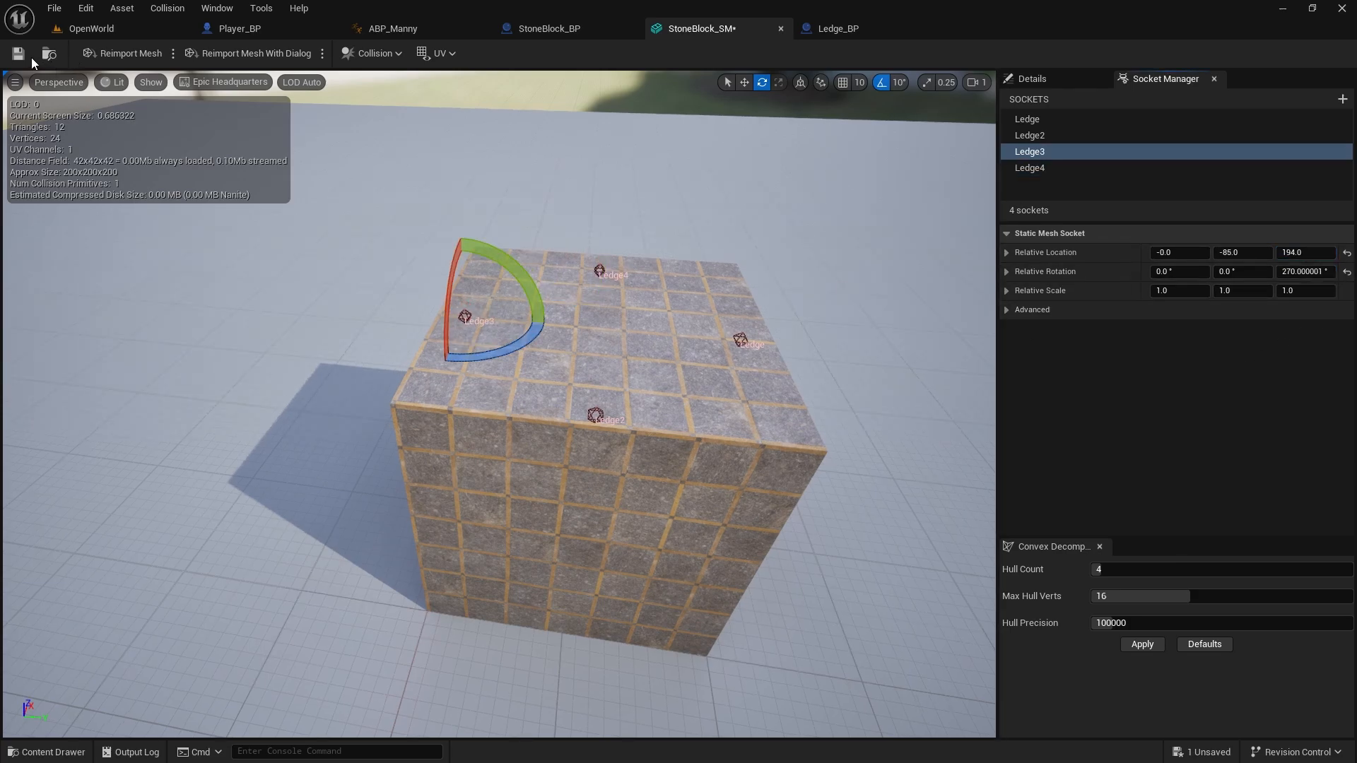
Play-test OpenWorld, running around every side of the stone block to check the lowered ledges
left_click(99, 36)
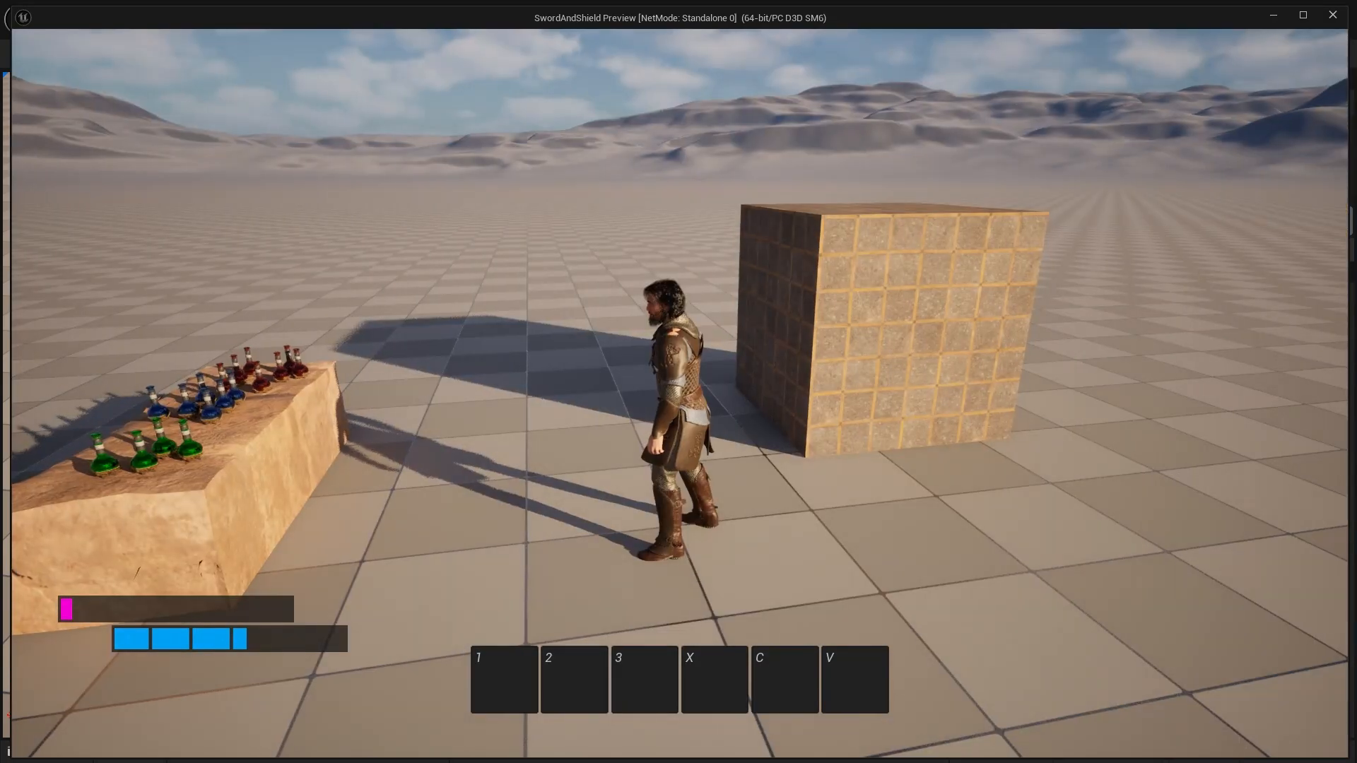
key("w")
key("s")
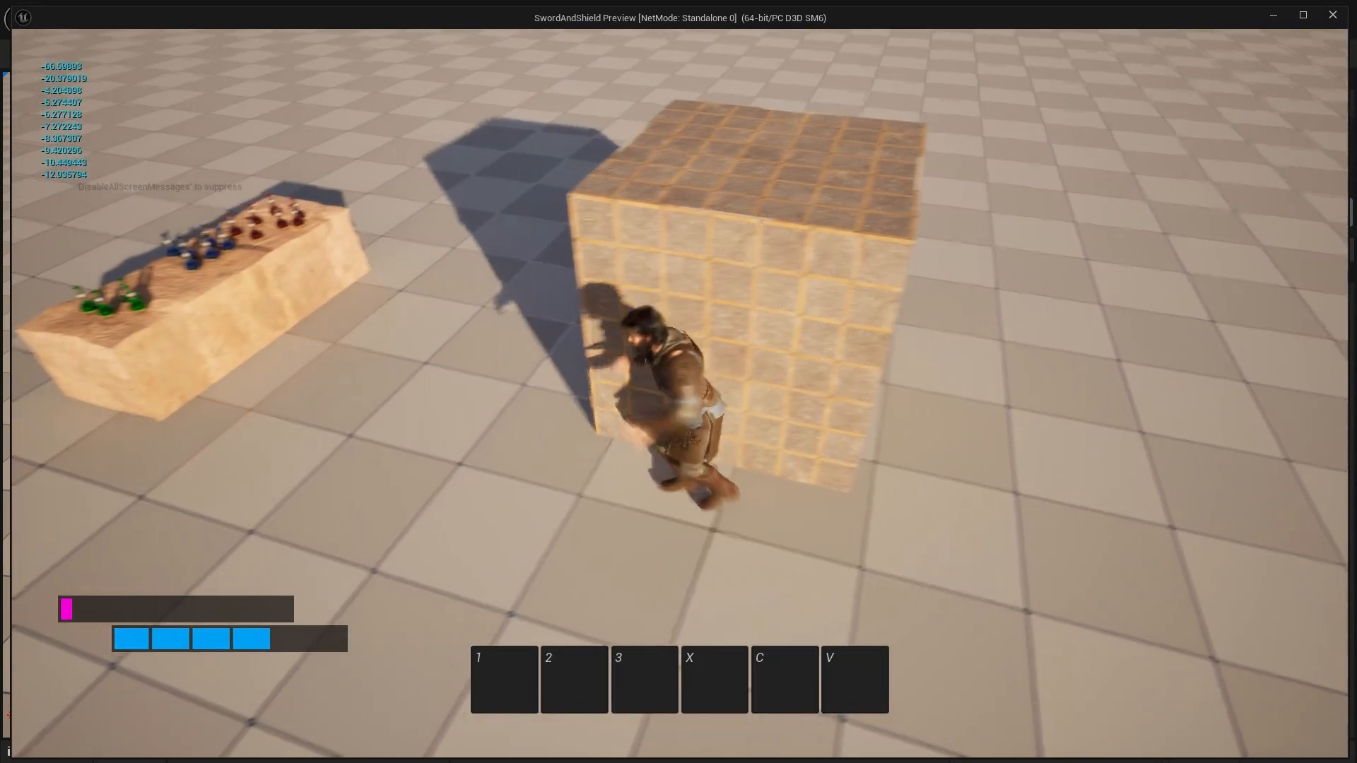
key("w")
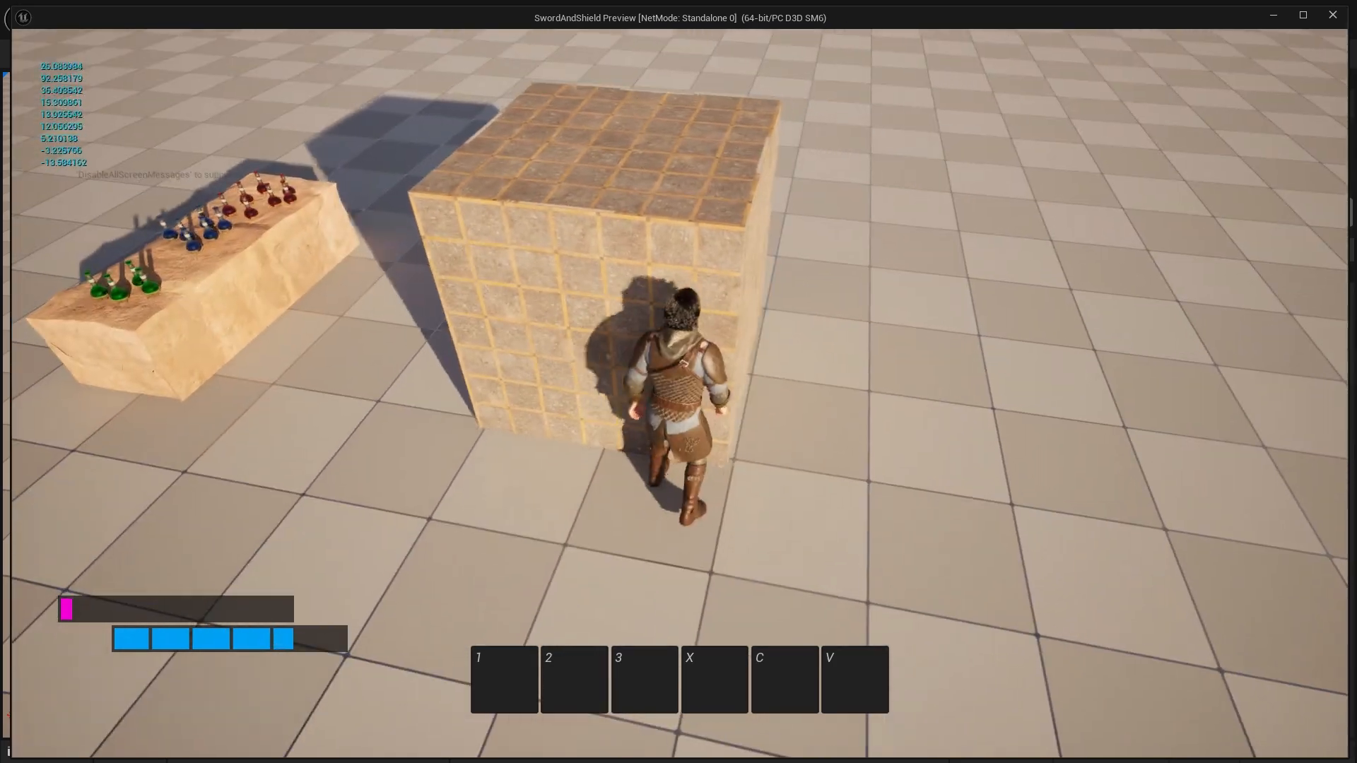
key("s")
key("w")
key("w")
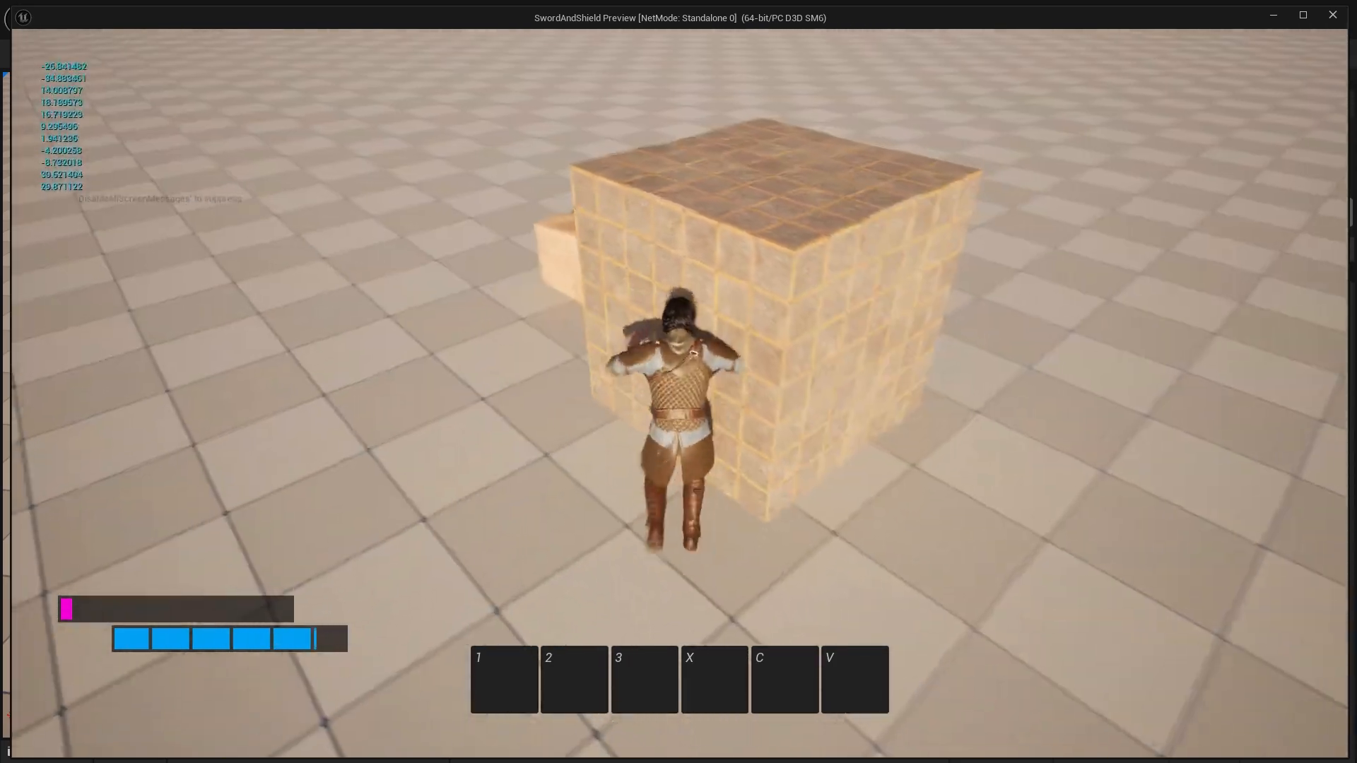
key("d")
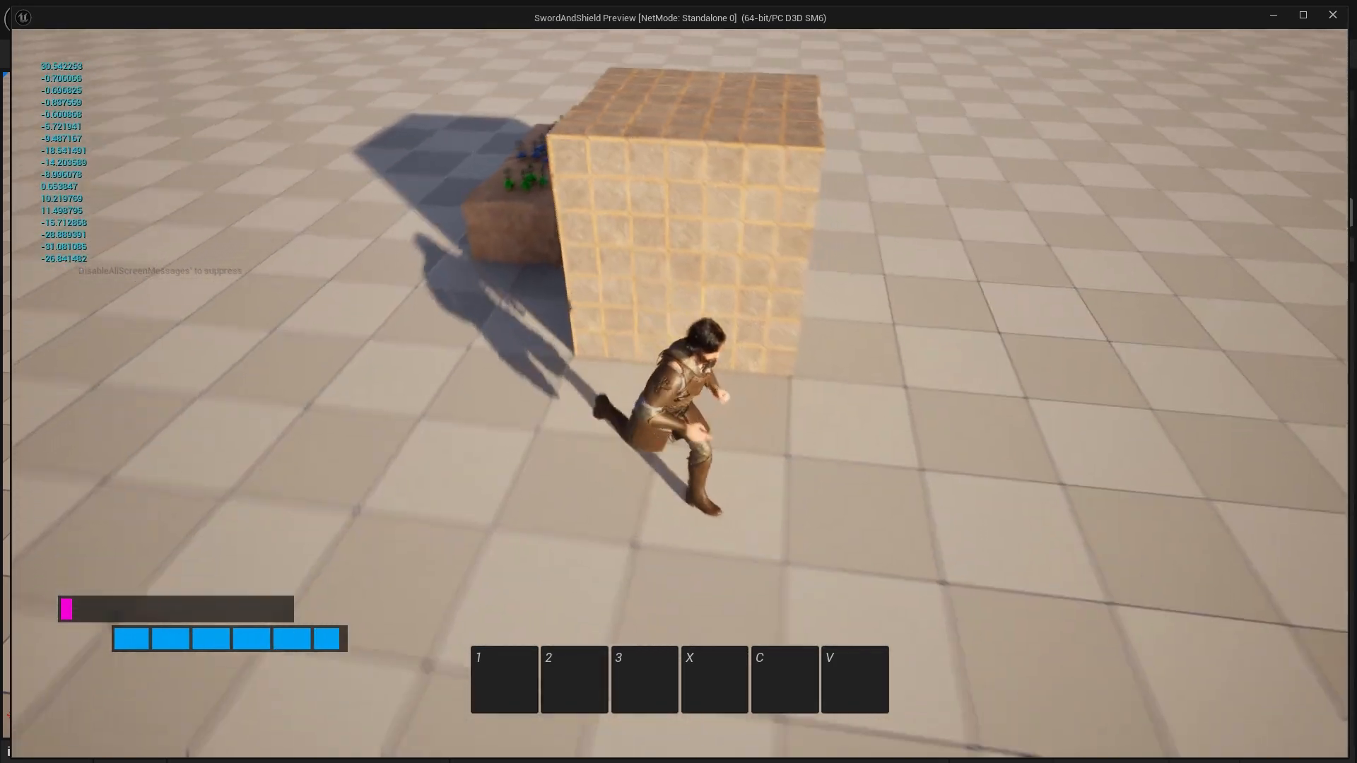
key("w")
key("a")
key("w")
key("w")
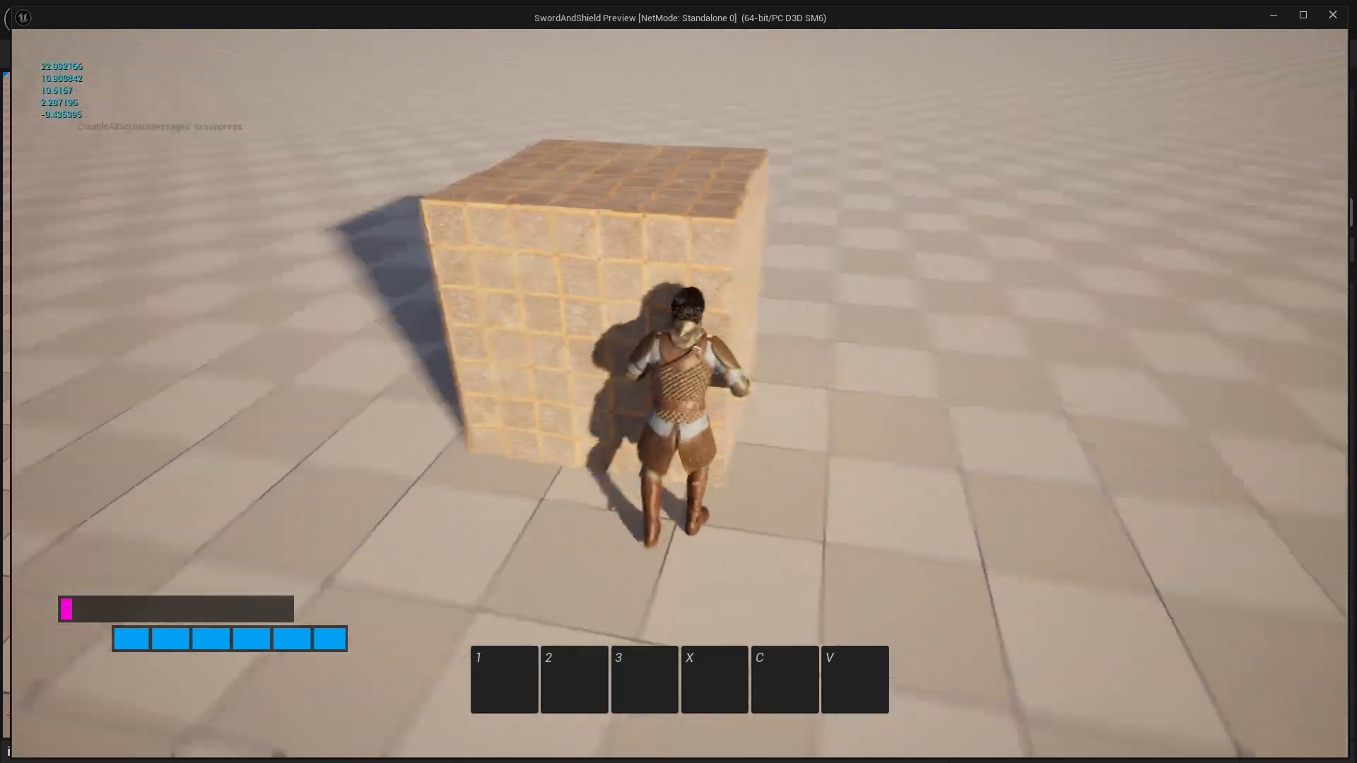
key("w")
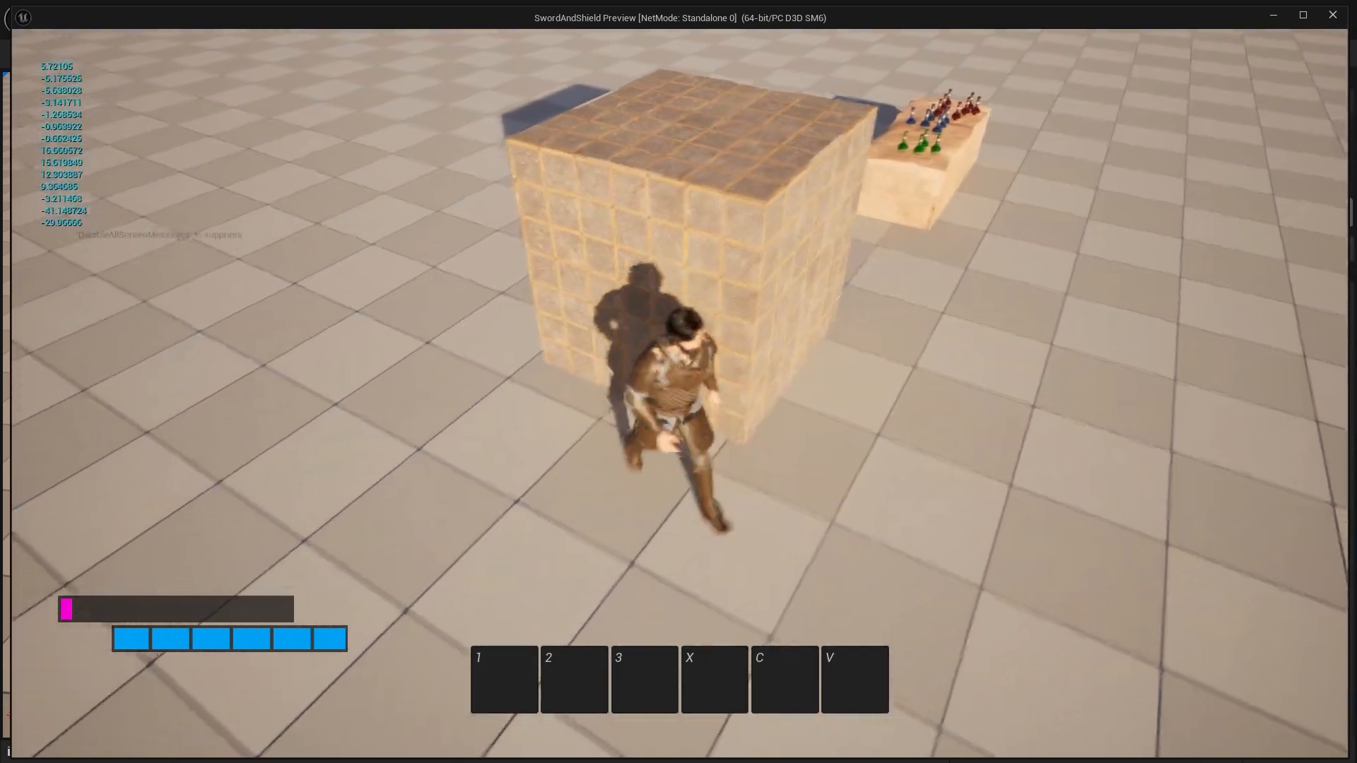
key("a")
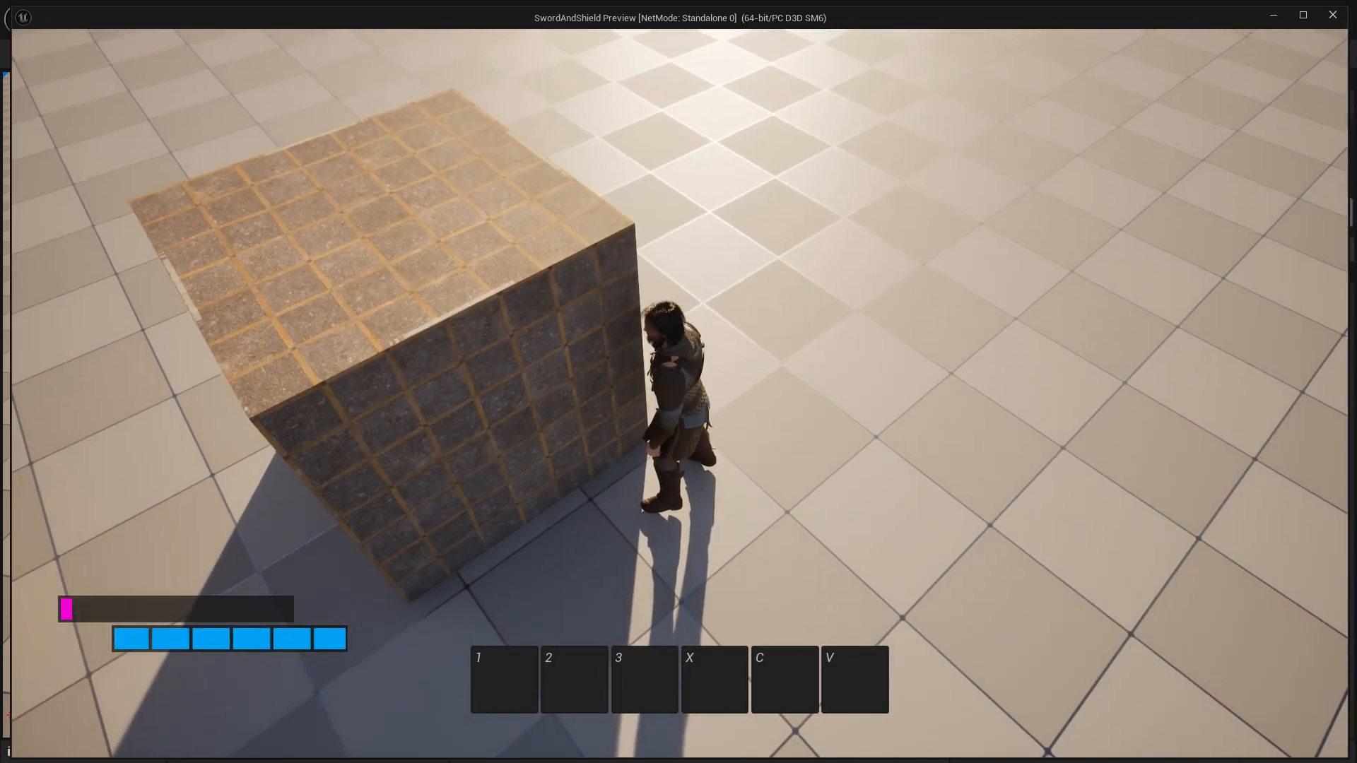
key("s")
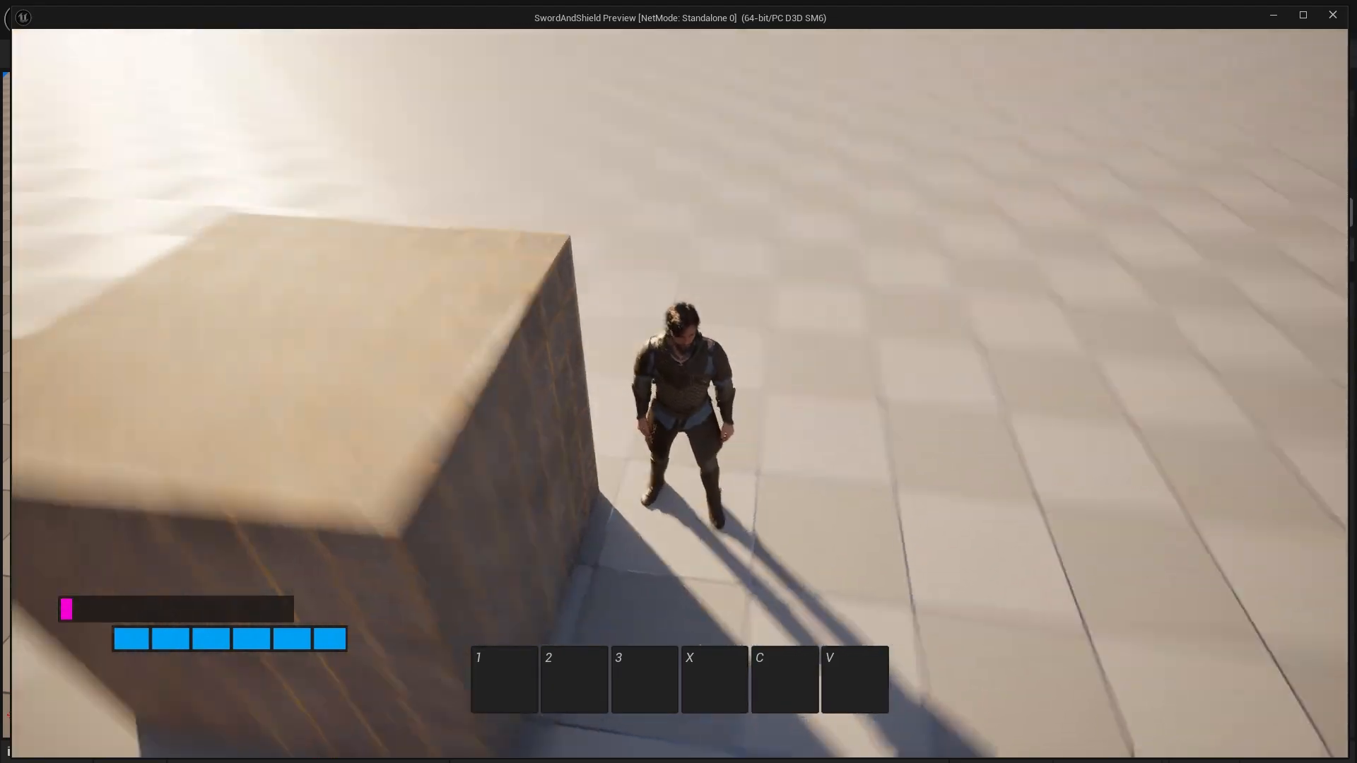
key("d")
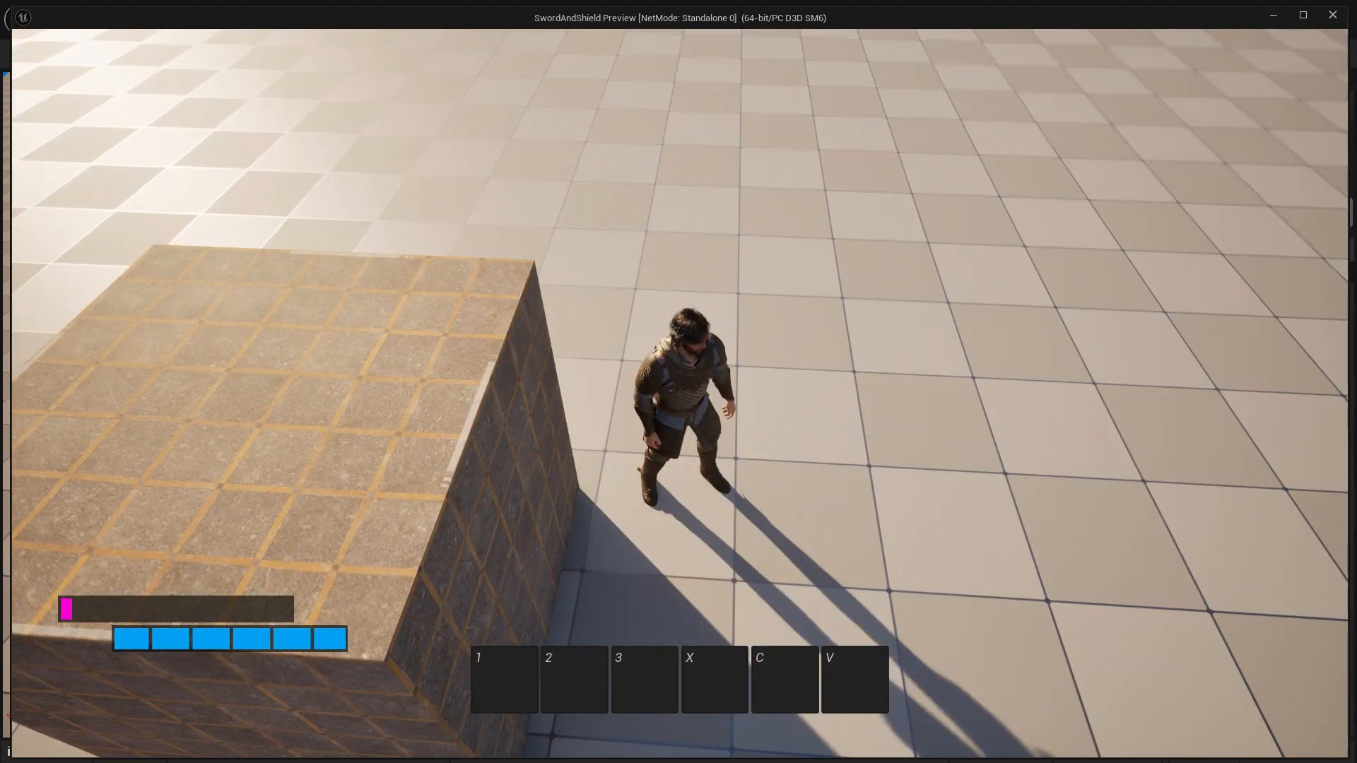
key("Escape")
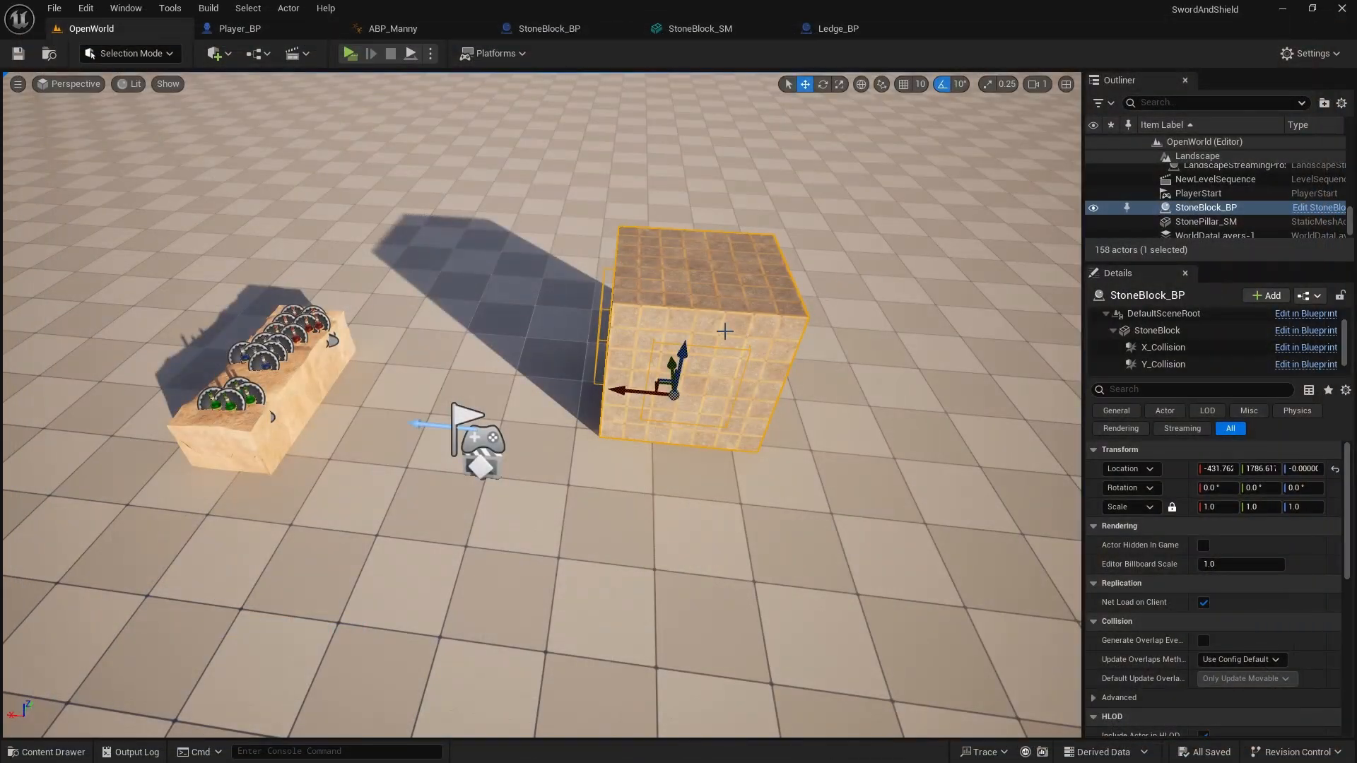
Set the Ledge socket's relative Y location to 86 in StoneBlock_SM
left_click(839, 26)
left_click(715, 31)
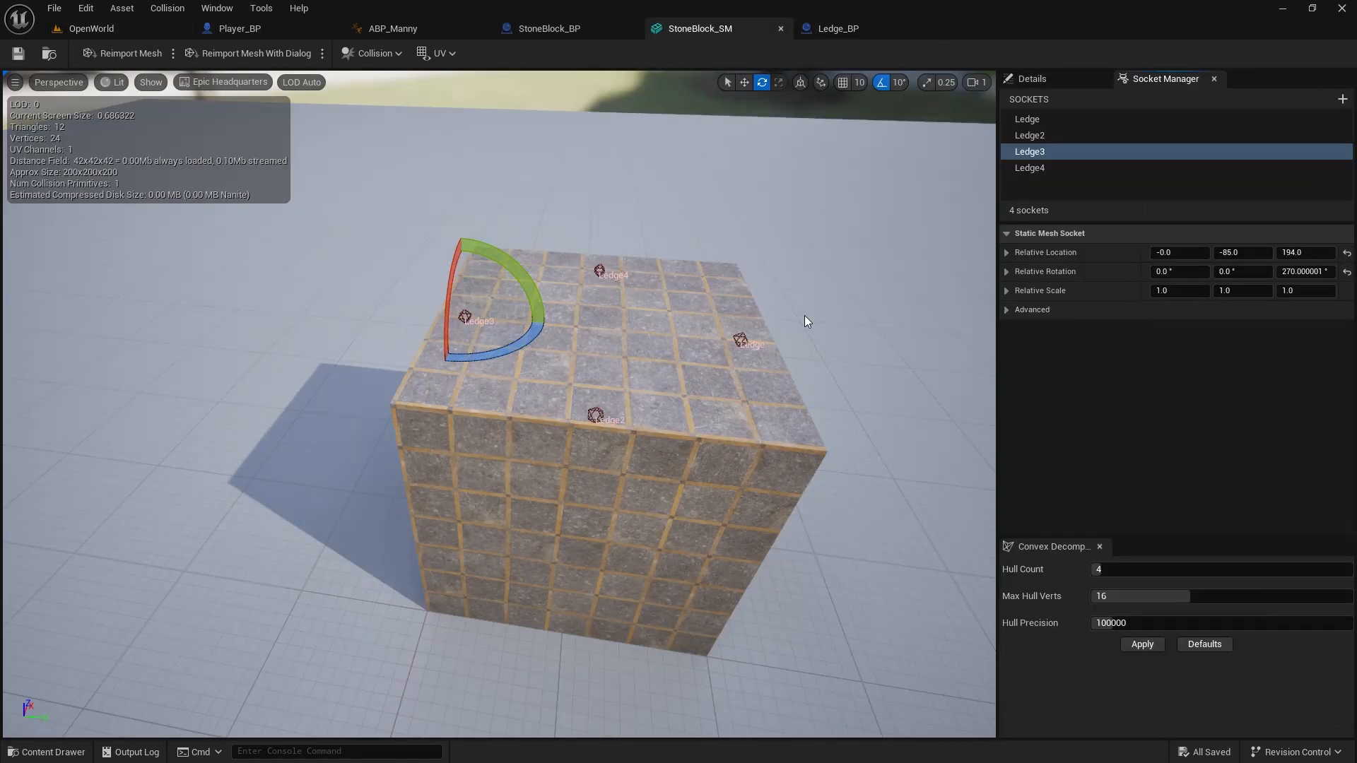
left_click(740, 338)
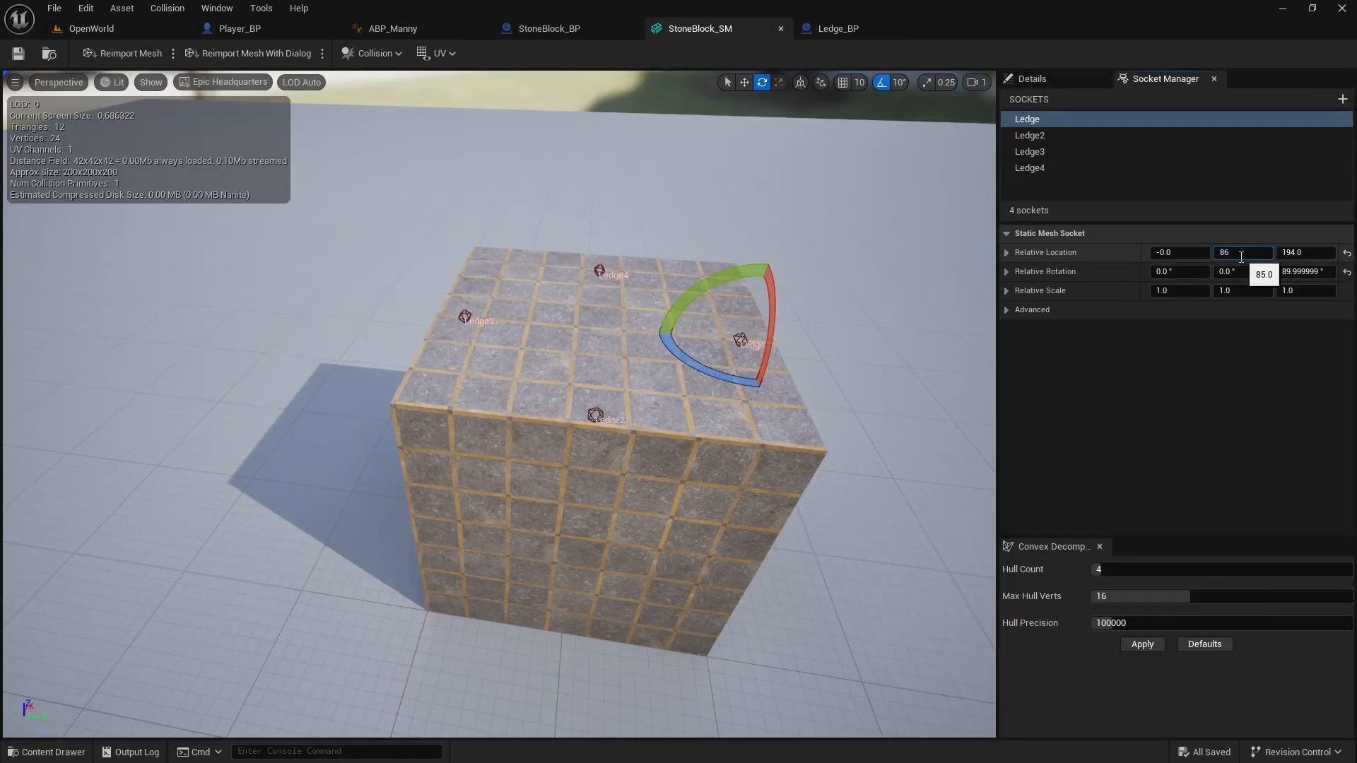
key("Return")
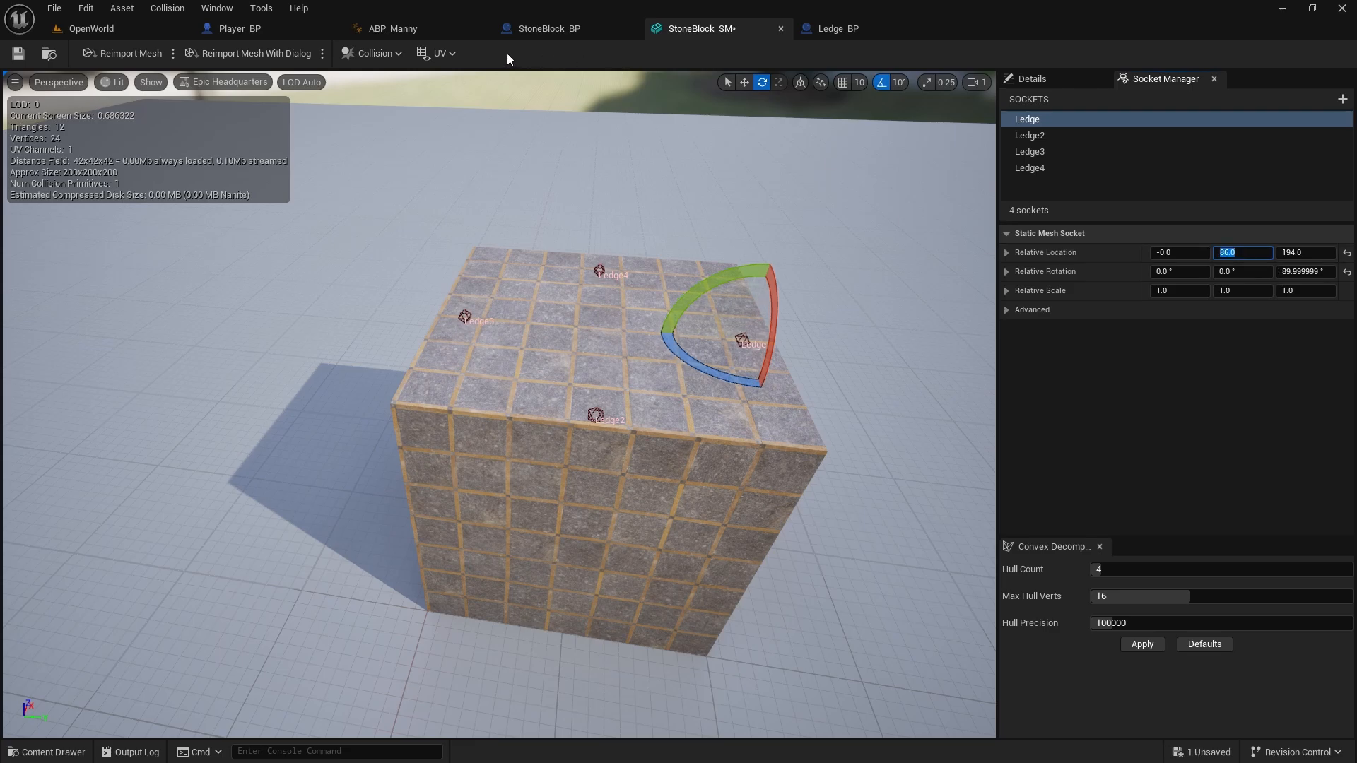
Play-test OpenWorld, moving around the stone block's shaded face to check how the shifted Ledge decal shows
left_click(152, 28)
left_click(352, 58)
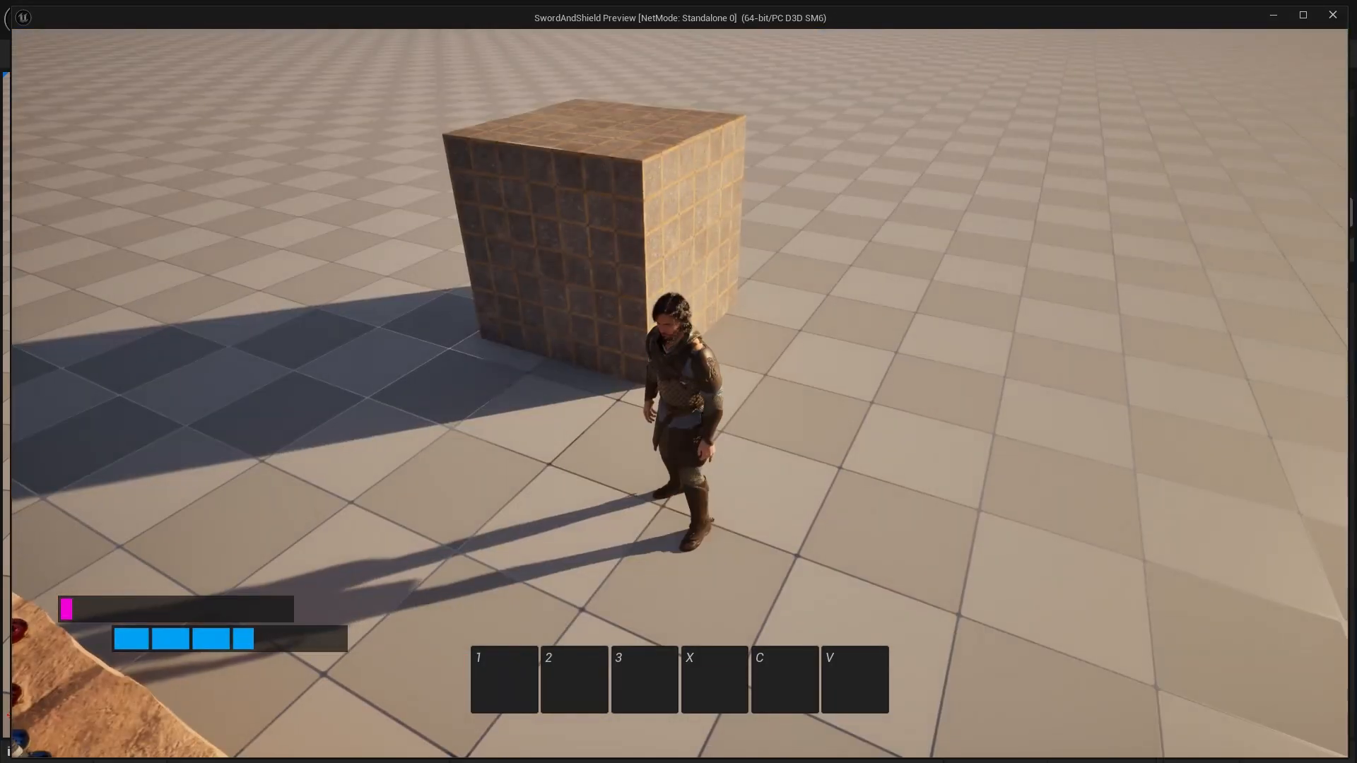
key("w")
key("s")
key("a")
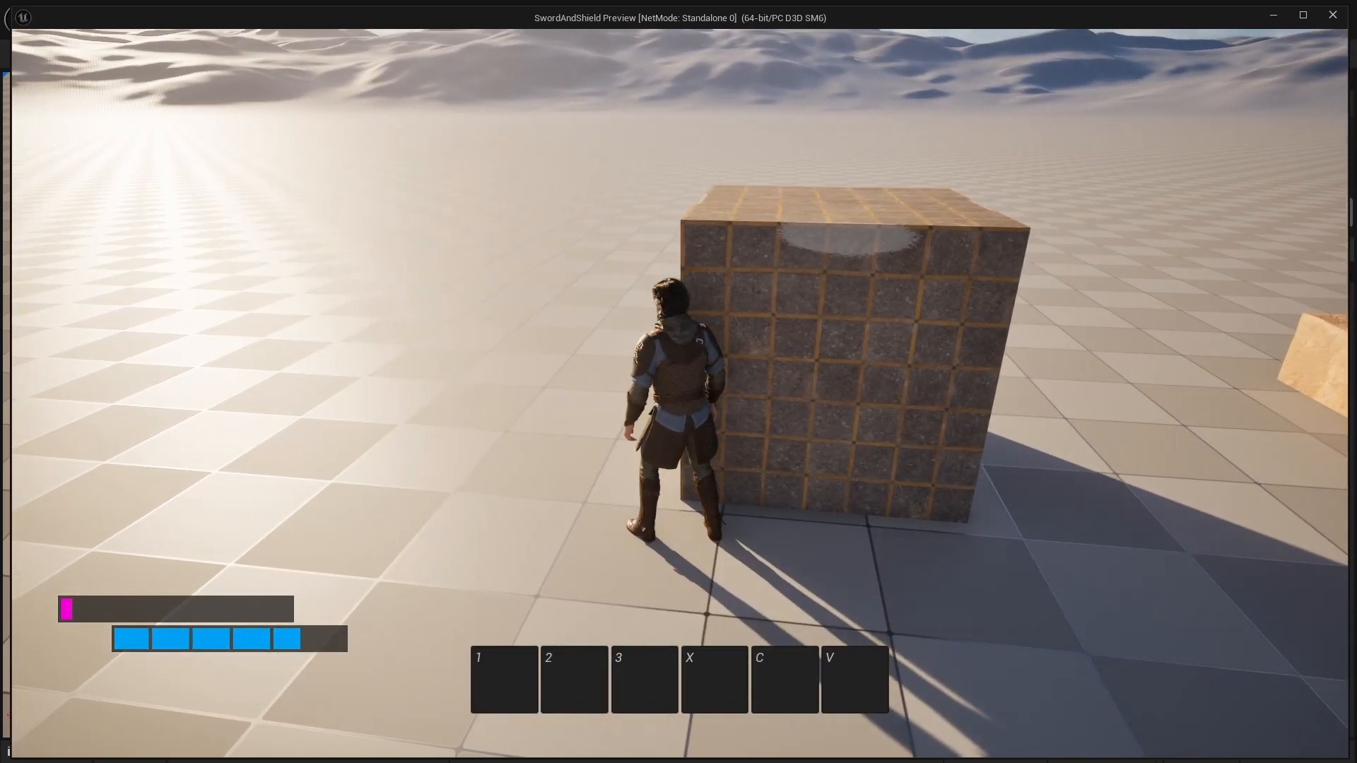
key("d")
key("s")
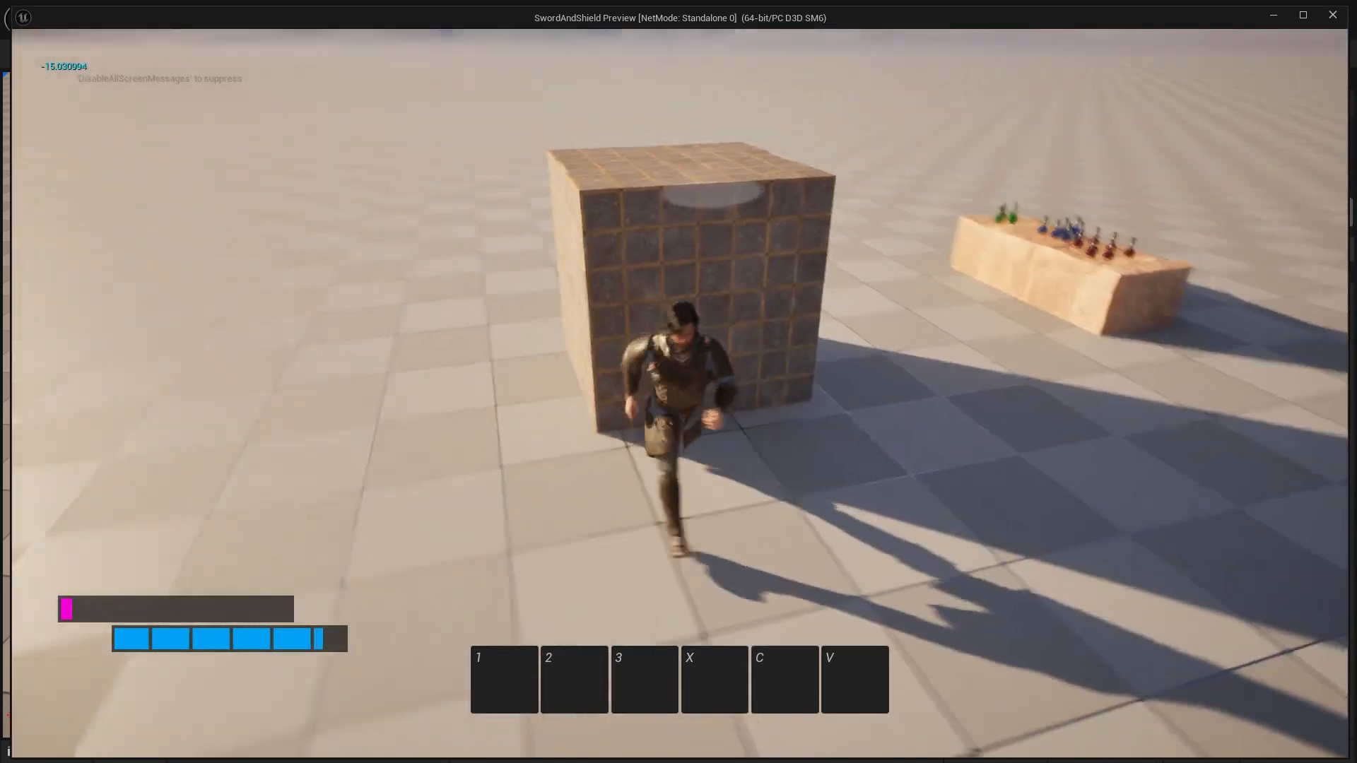
key("a")
key("d")
key("a")
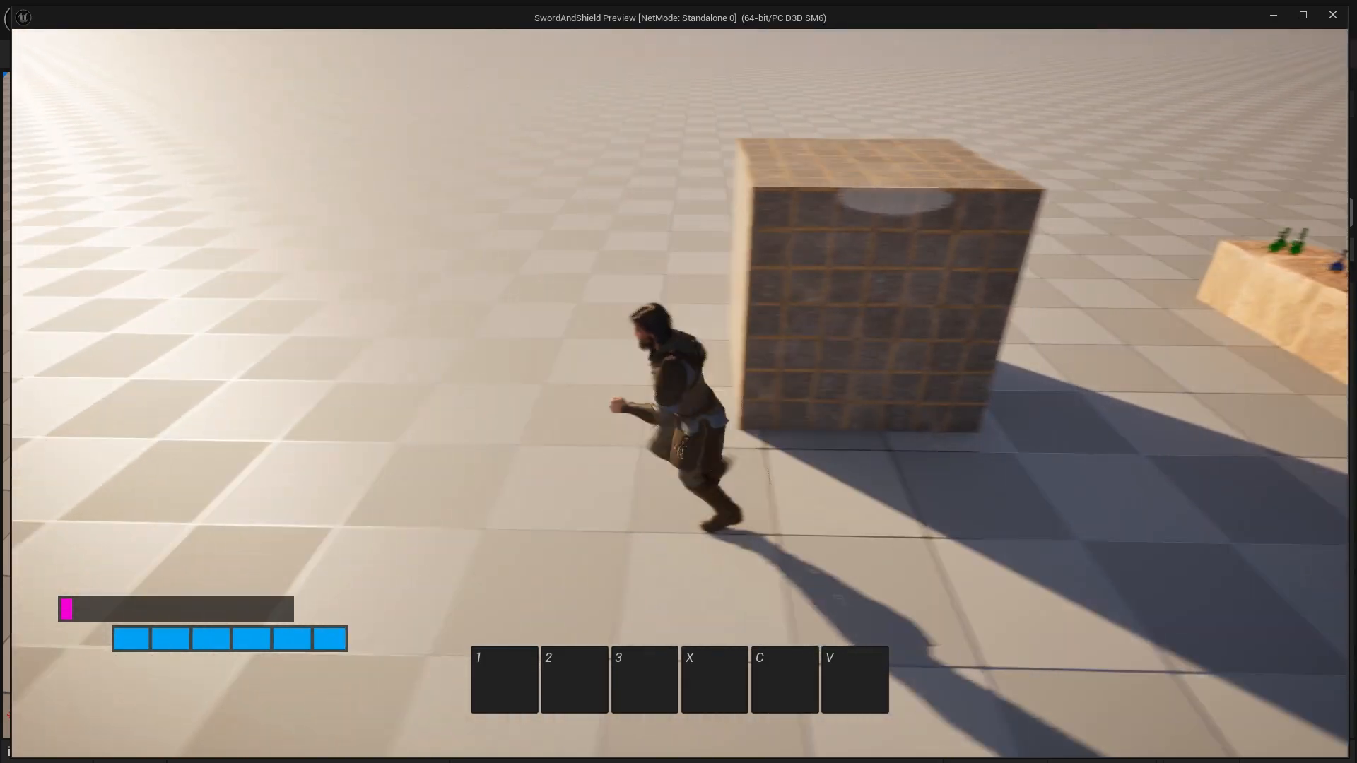
key("d")
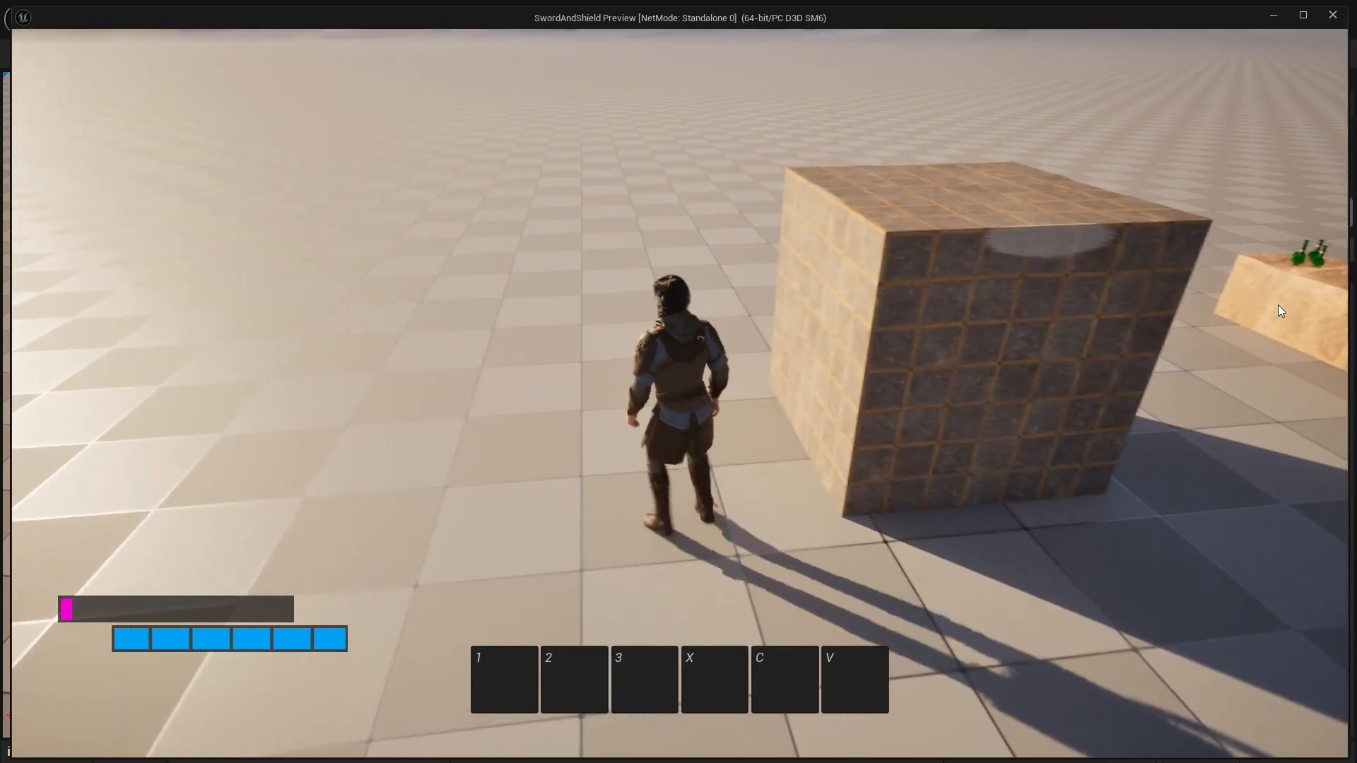
key("Escape")
Set the Ledge socket's relative Y location to 87 and save the StoneBlock_SM mesh
left_click(838, 29)
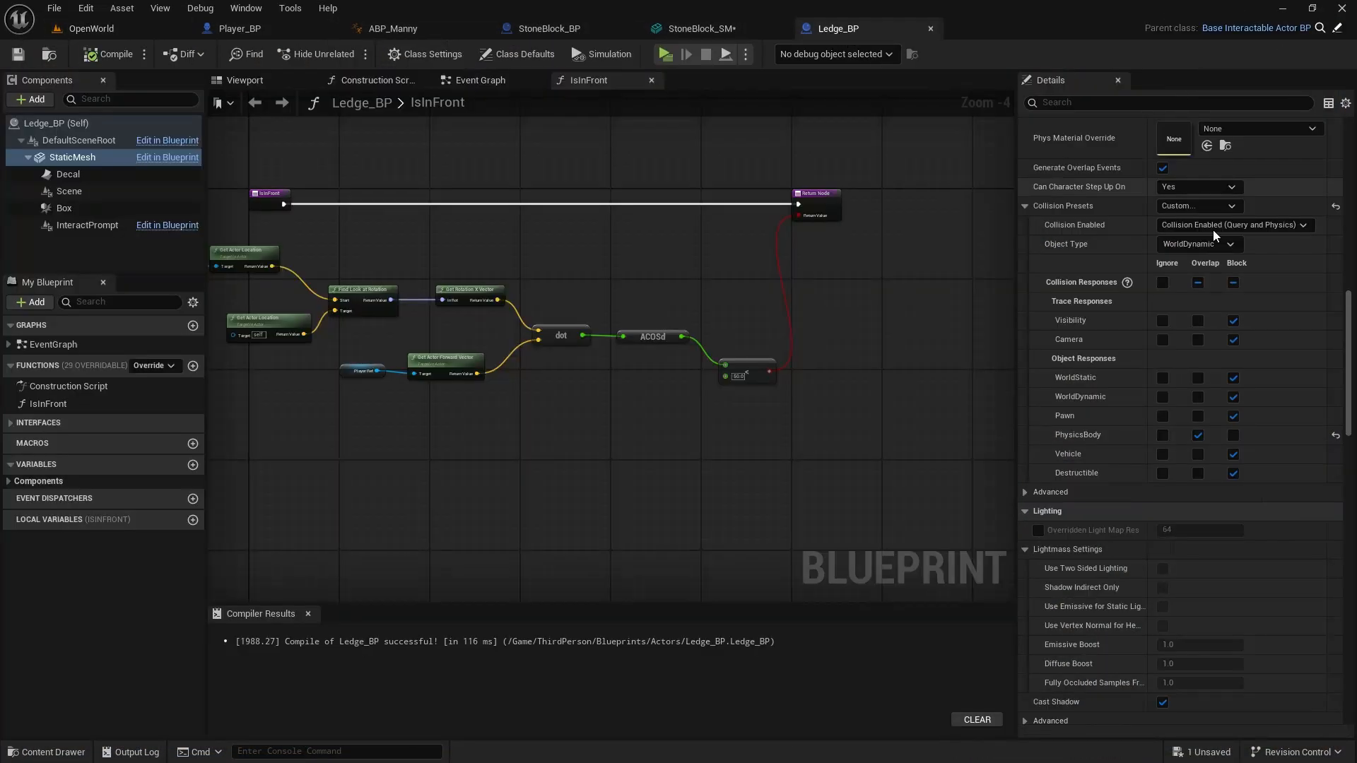
left_click(697, 28)
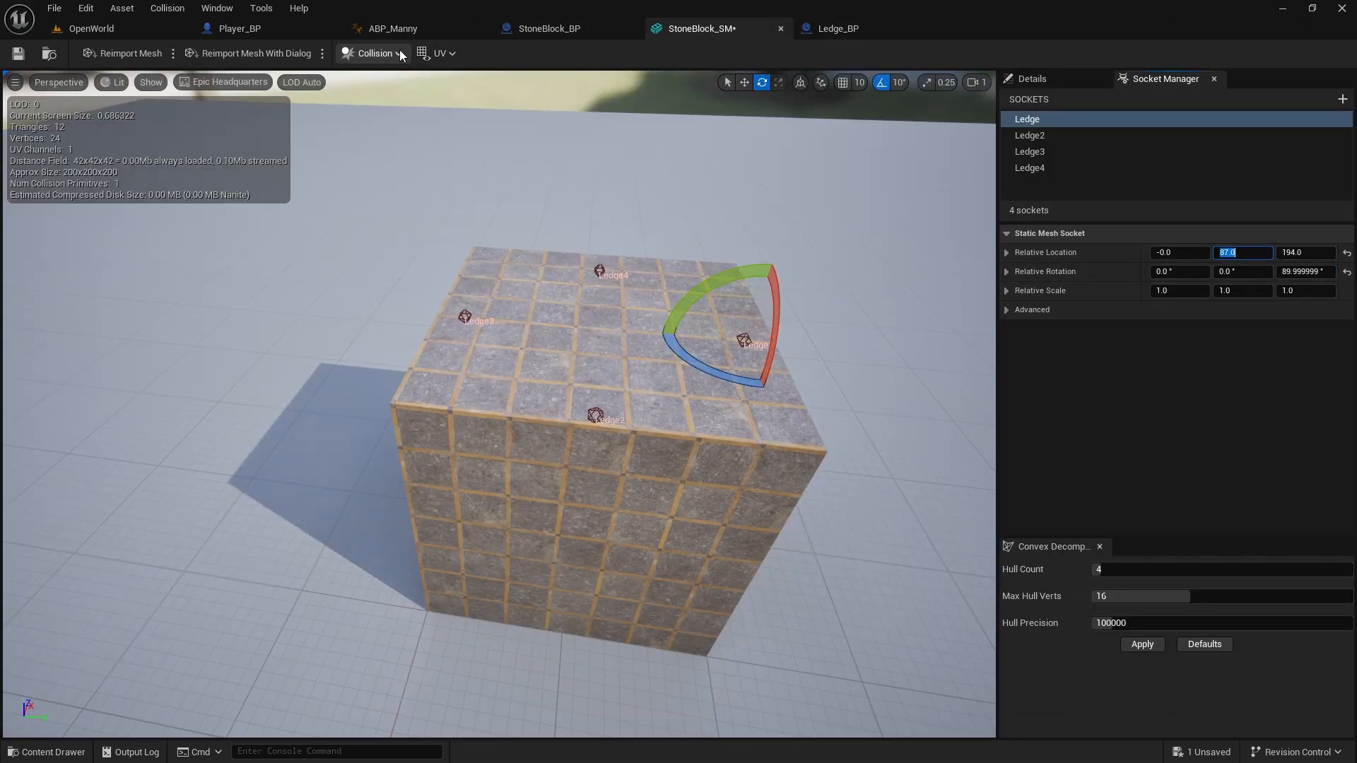
left_click(20, 54)
Play-test OpenWorld again and approach the block's shaded face to recheck the Ledge decal at its new offset
left_click(67, 36)
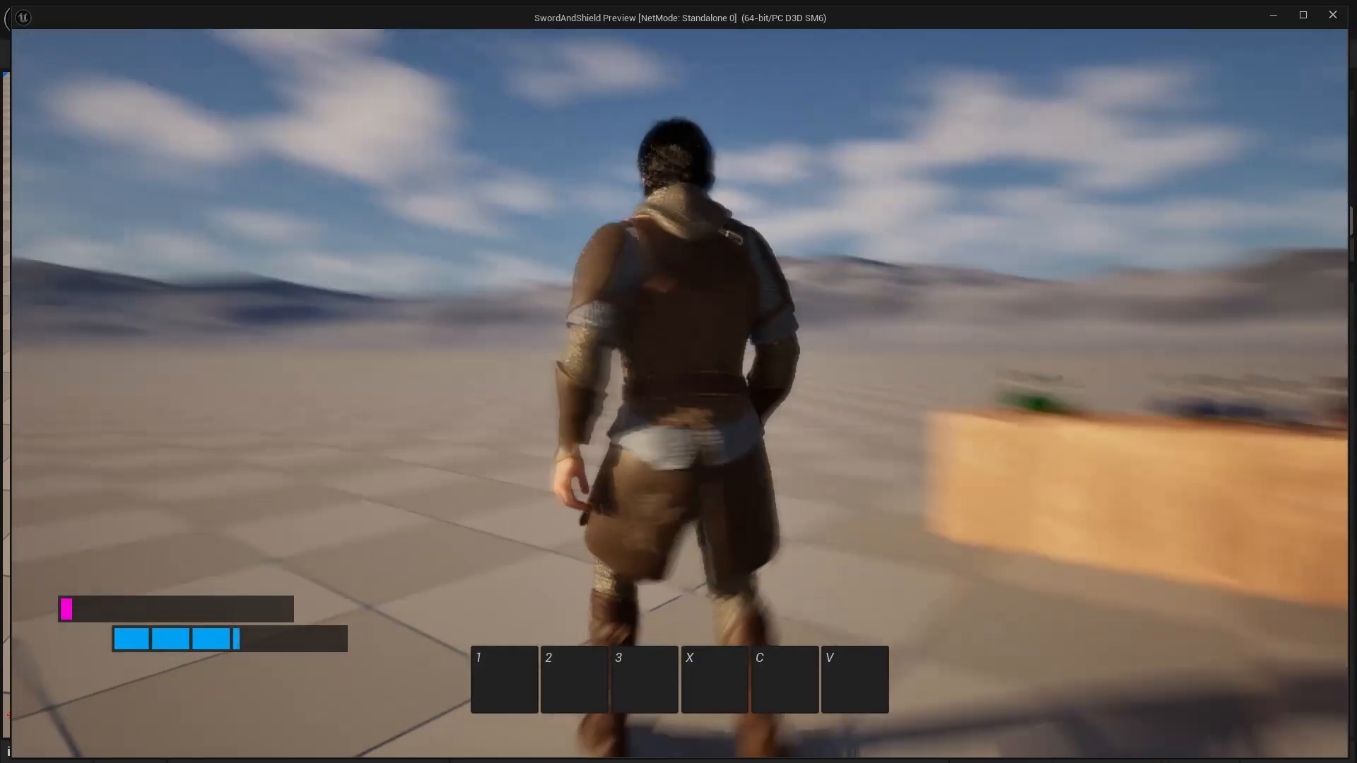
key("w")
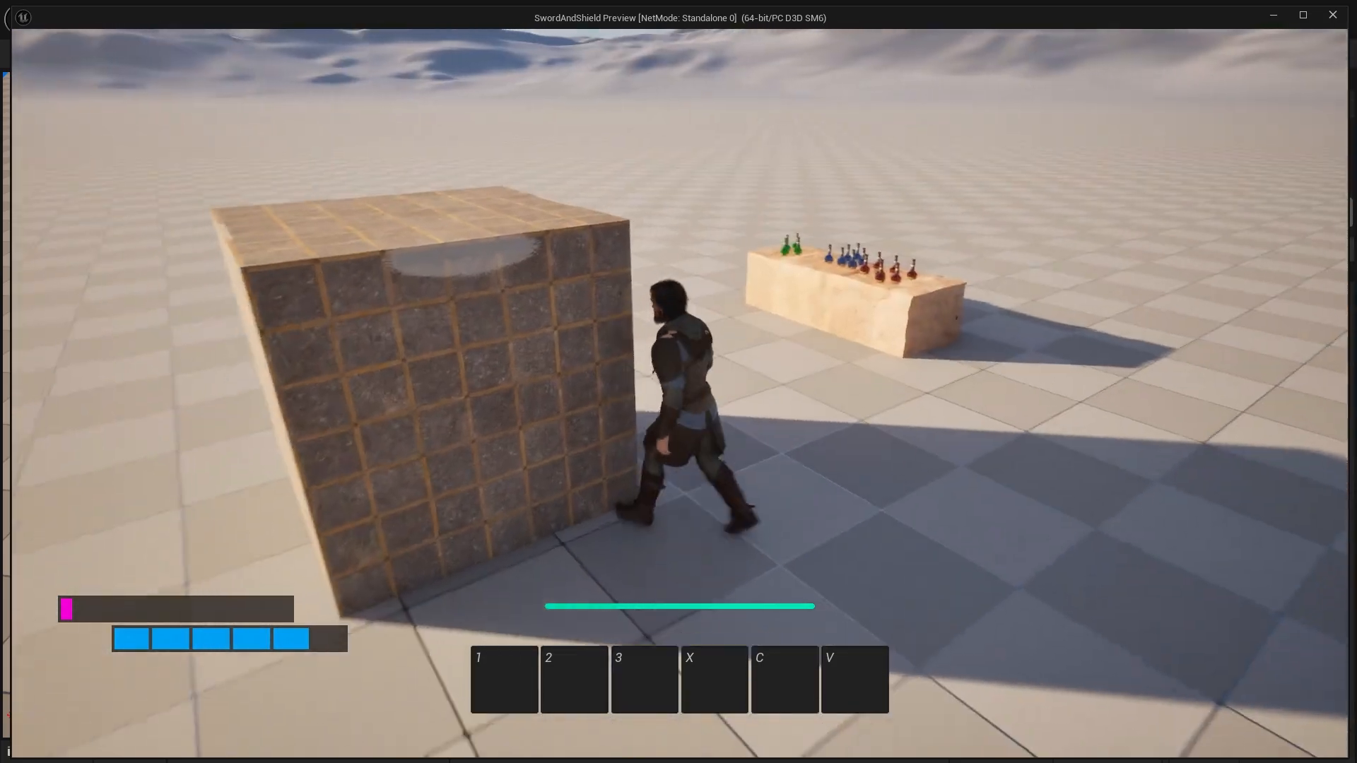
key("d")
left_click(1332, 14)
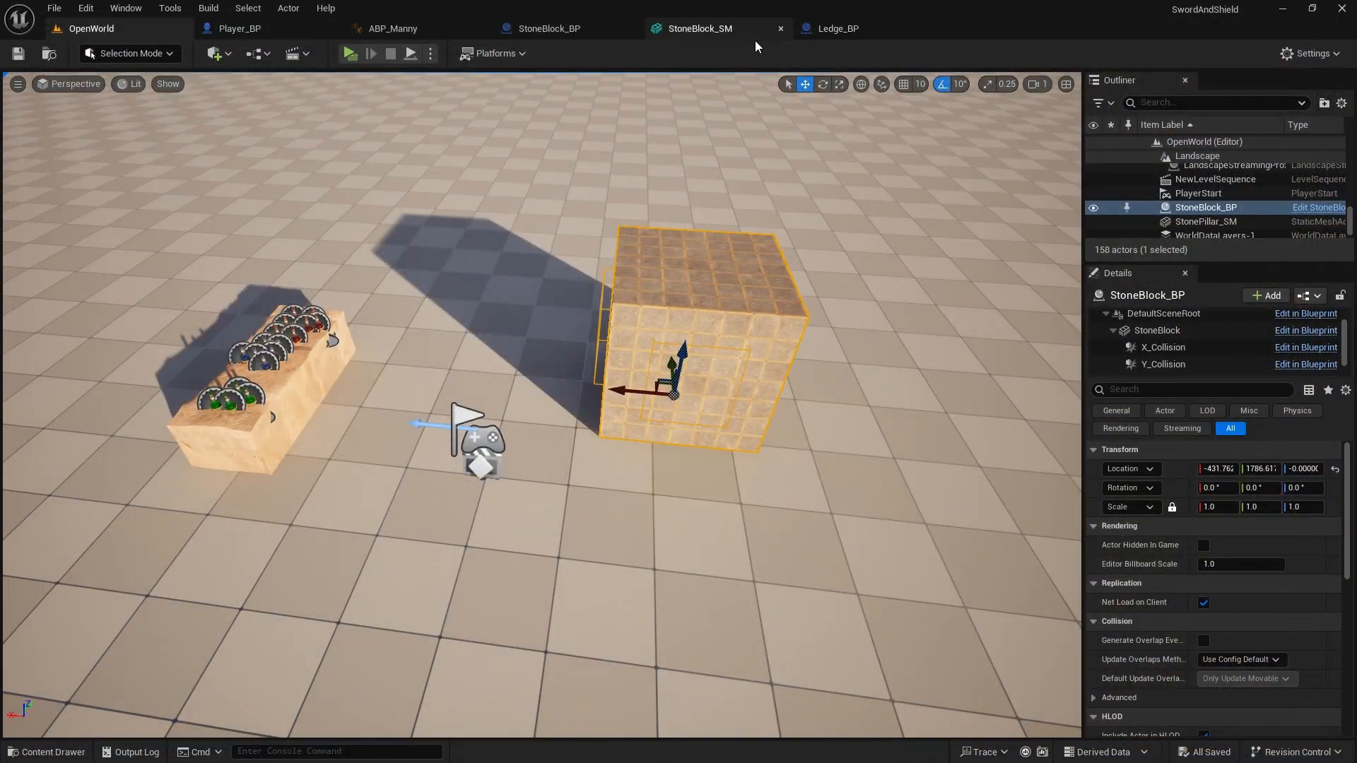
Move the Ledge2, Ledge3 and Ledge4 sockets outward to 87 units from the block's center to match Ledge, and save the mesh
left_click(712, 34)
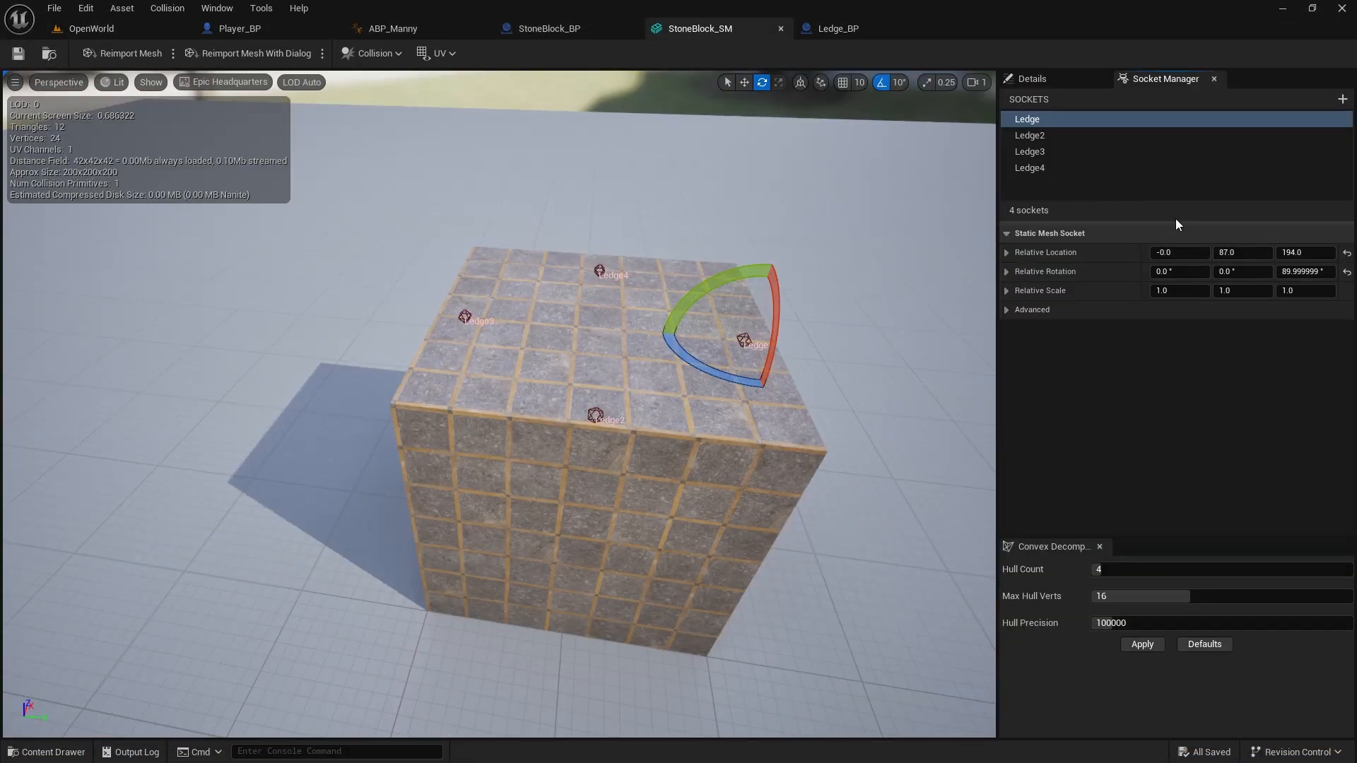
left_click(1068, 138)
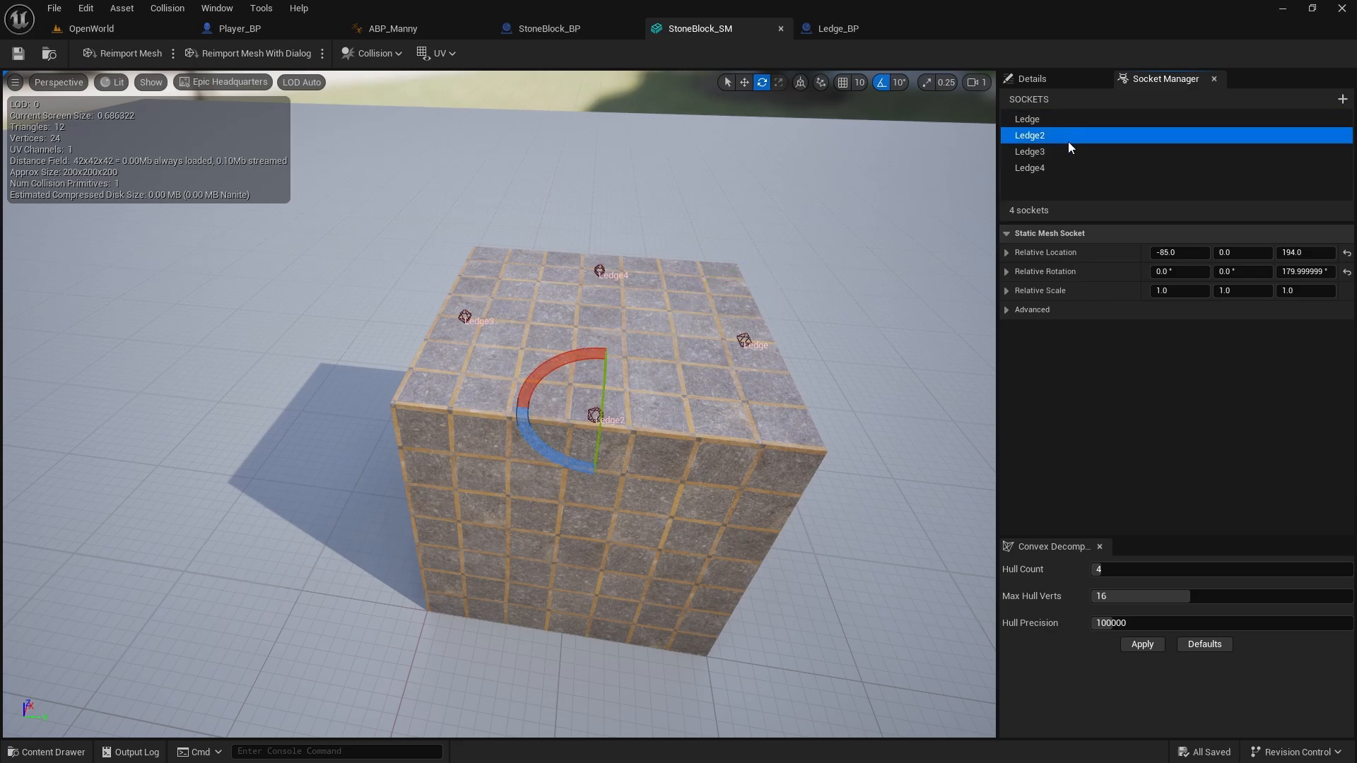
left_click(1188, 254)
type("-")
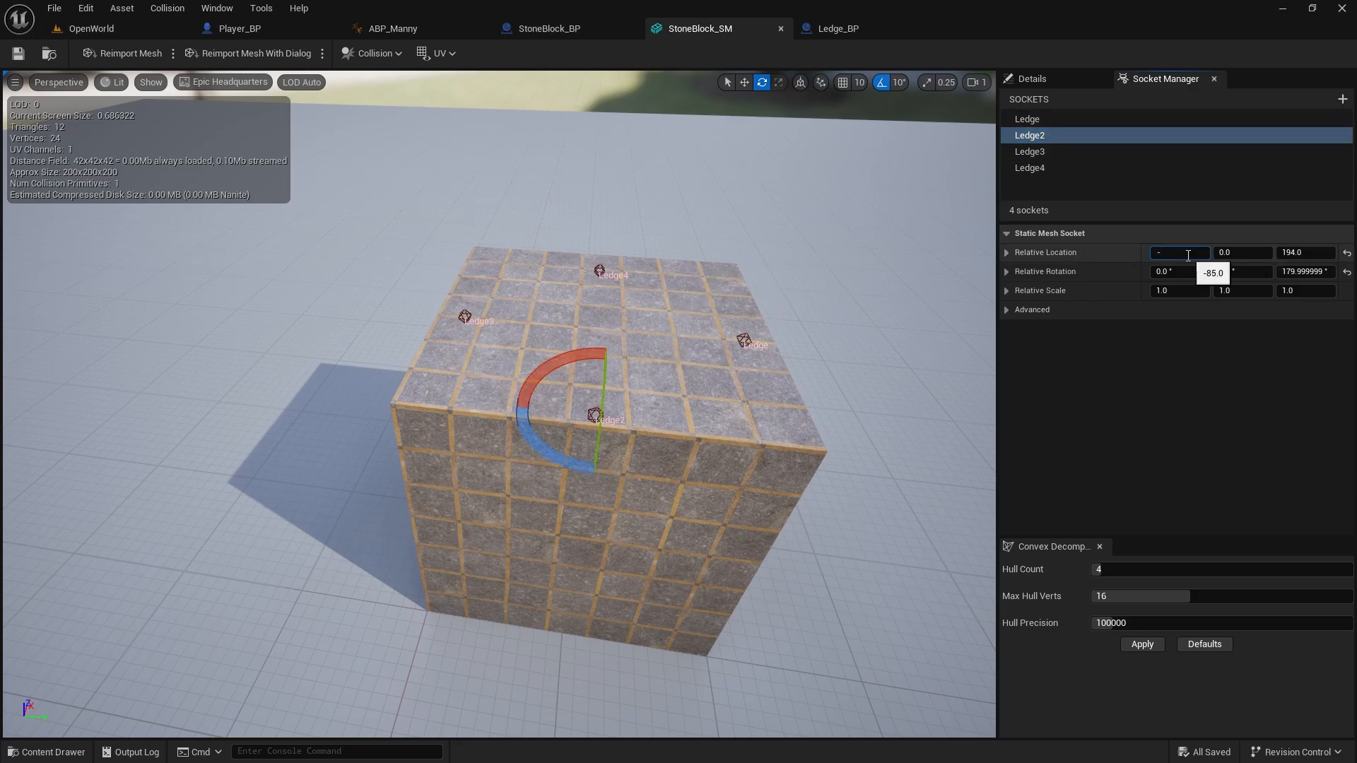
left_click(1054, 151)
left_click(1177, 252)
left_click(1232, 250)
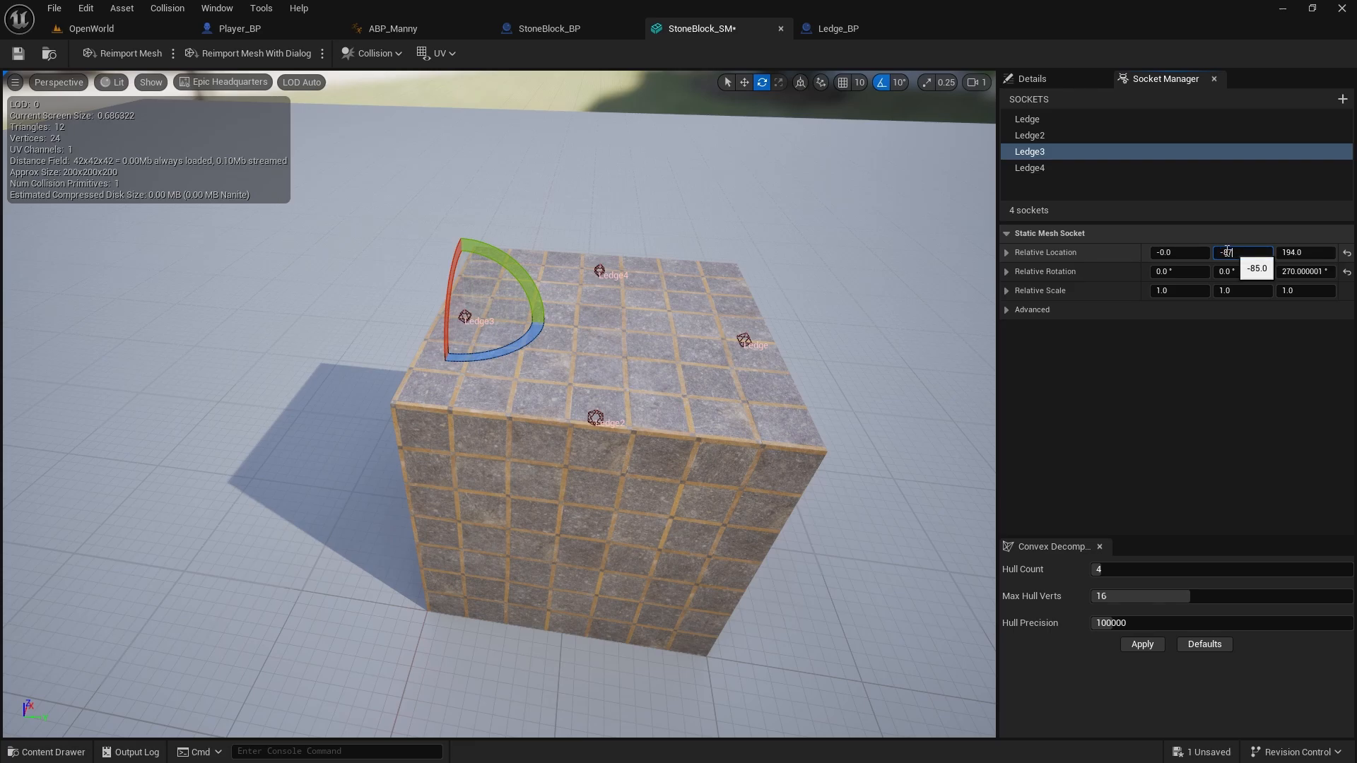
left_click(1049, 172)
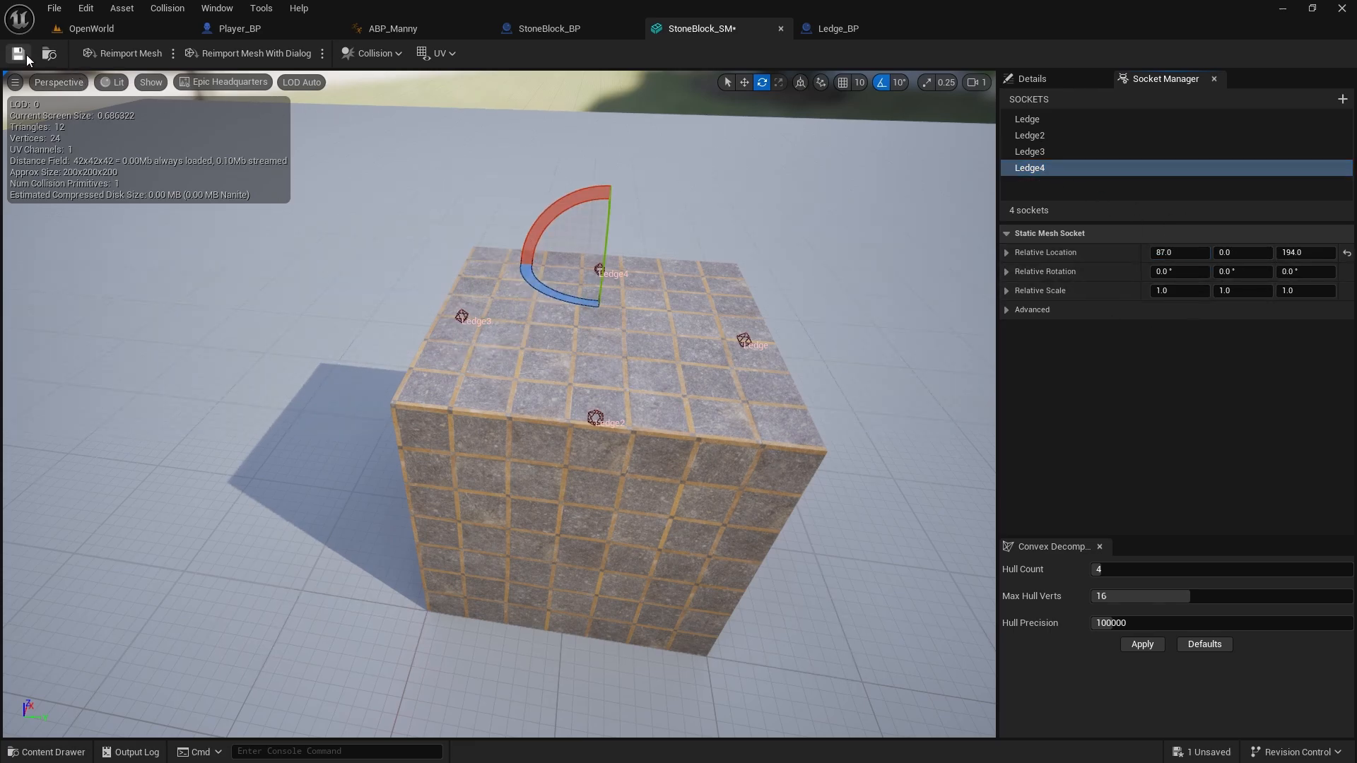
Play-test OpenWorld and walk around the stone block to check the ledge decals on its different faces, ending the test
left_click(72, 33)
key("alt+p")
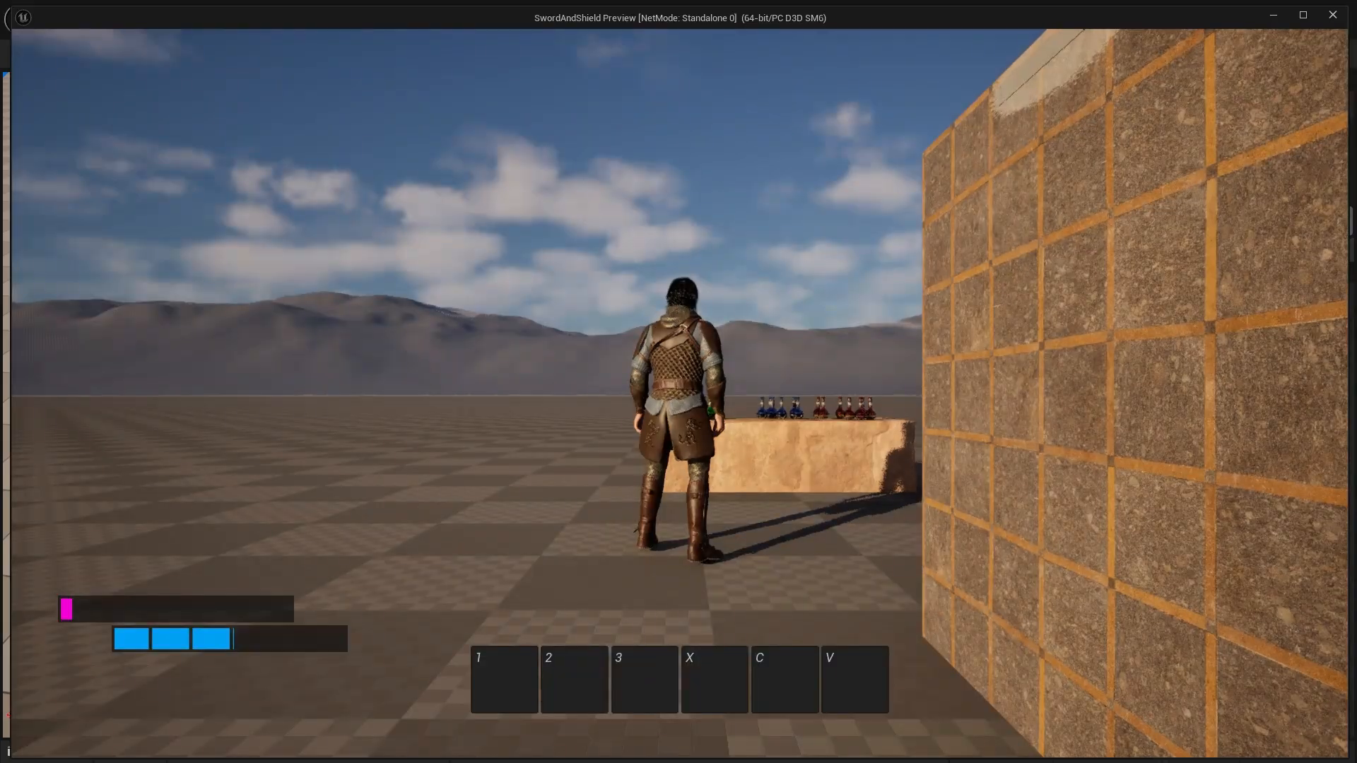
key("w")
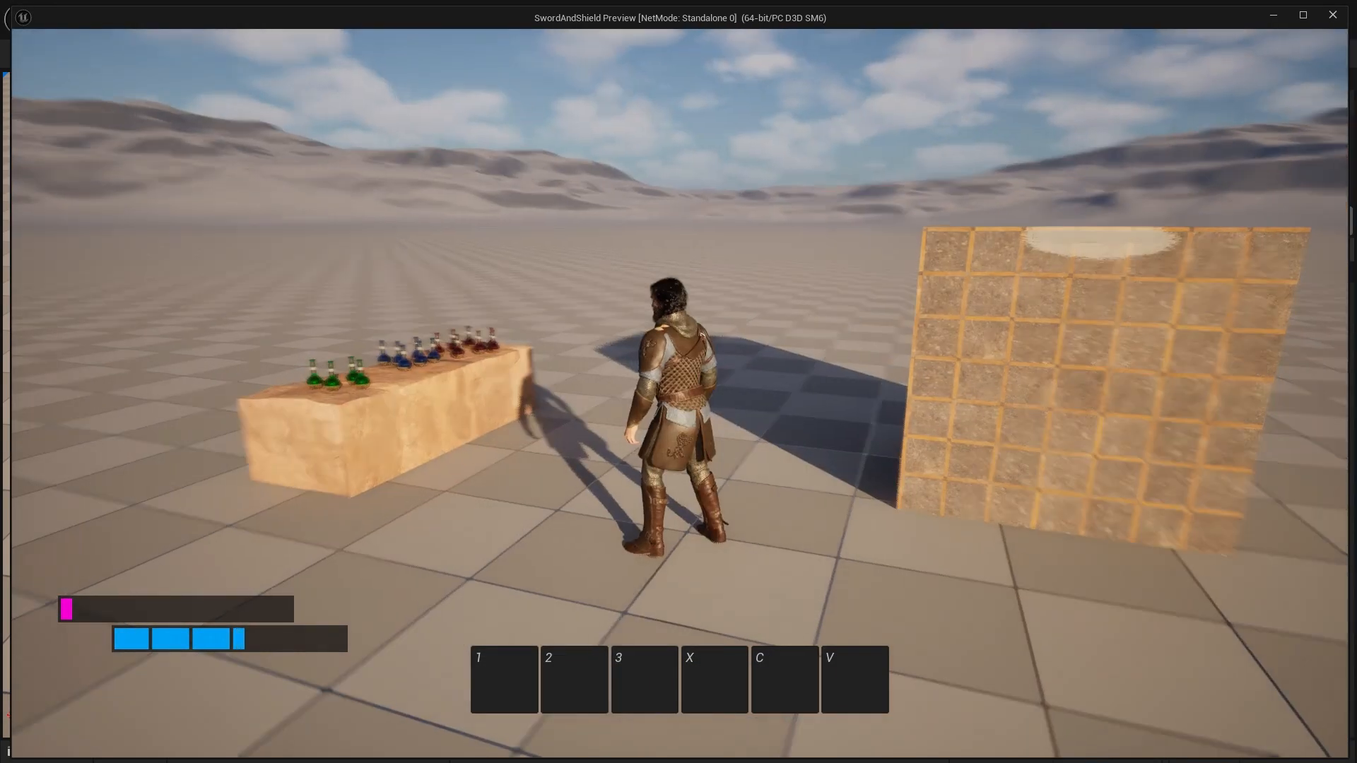
key("w")
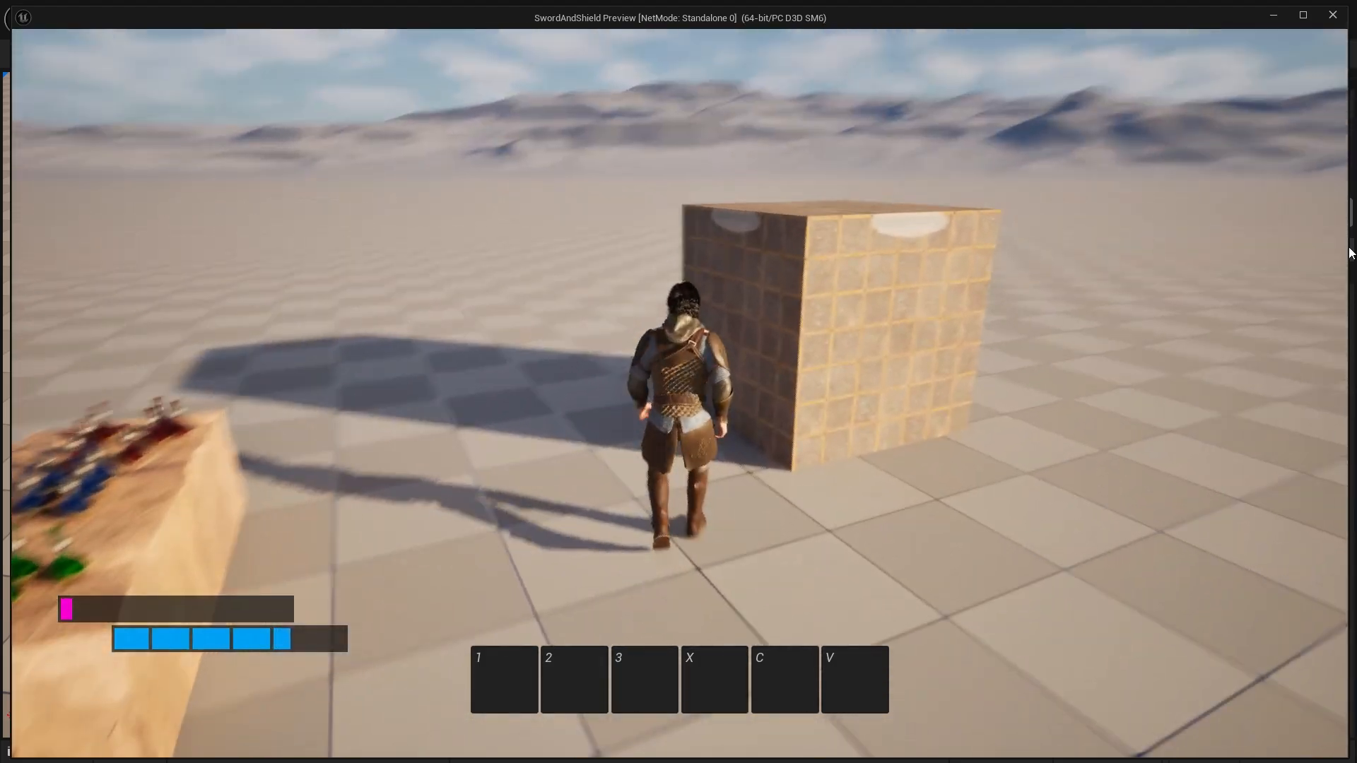
key("Escape")
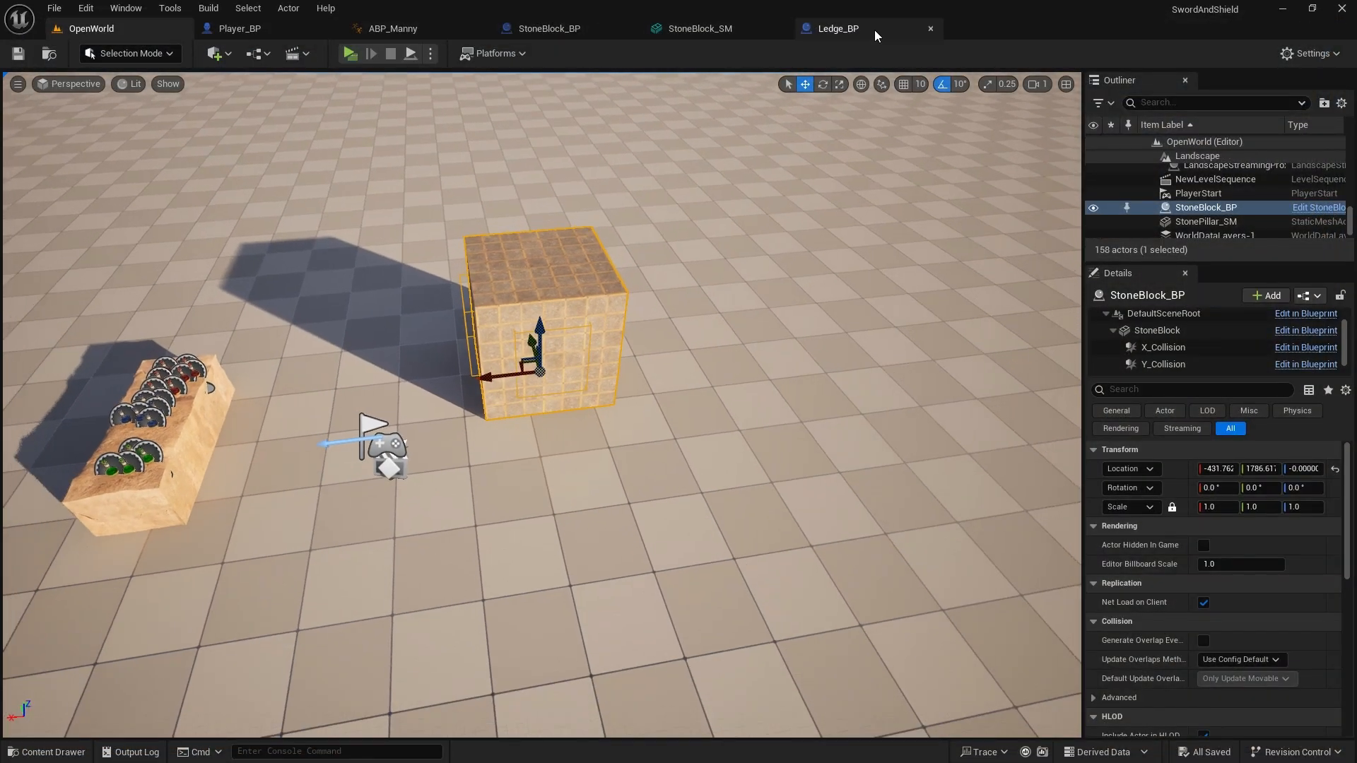
Open LedgeDecal_MI from the Ledge_BP Decal component, raise its Opacity and save the material instance
left_click(875, 34)
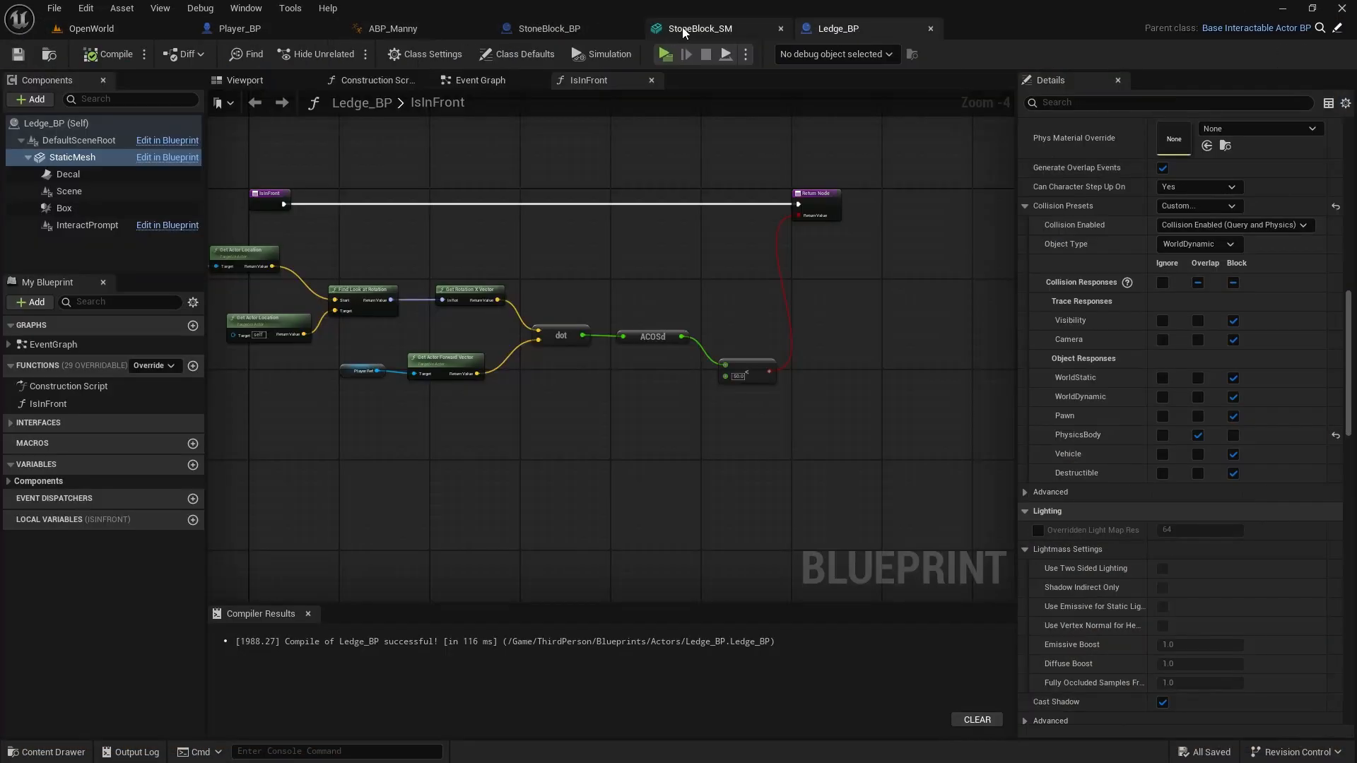
left_click(681, 29)
left_click(567, 31)
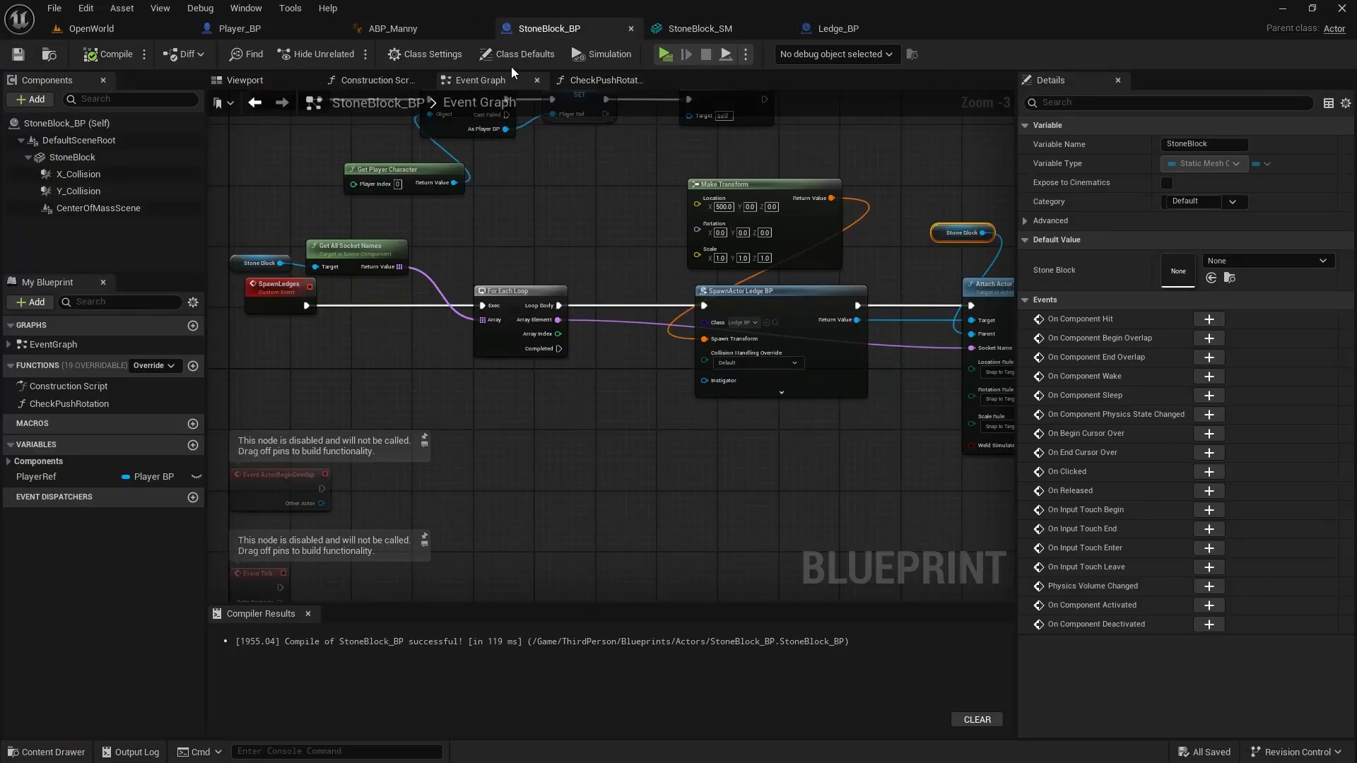
left_click(841, 29)
left_click(69, 174)
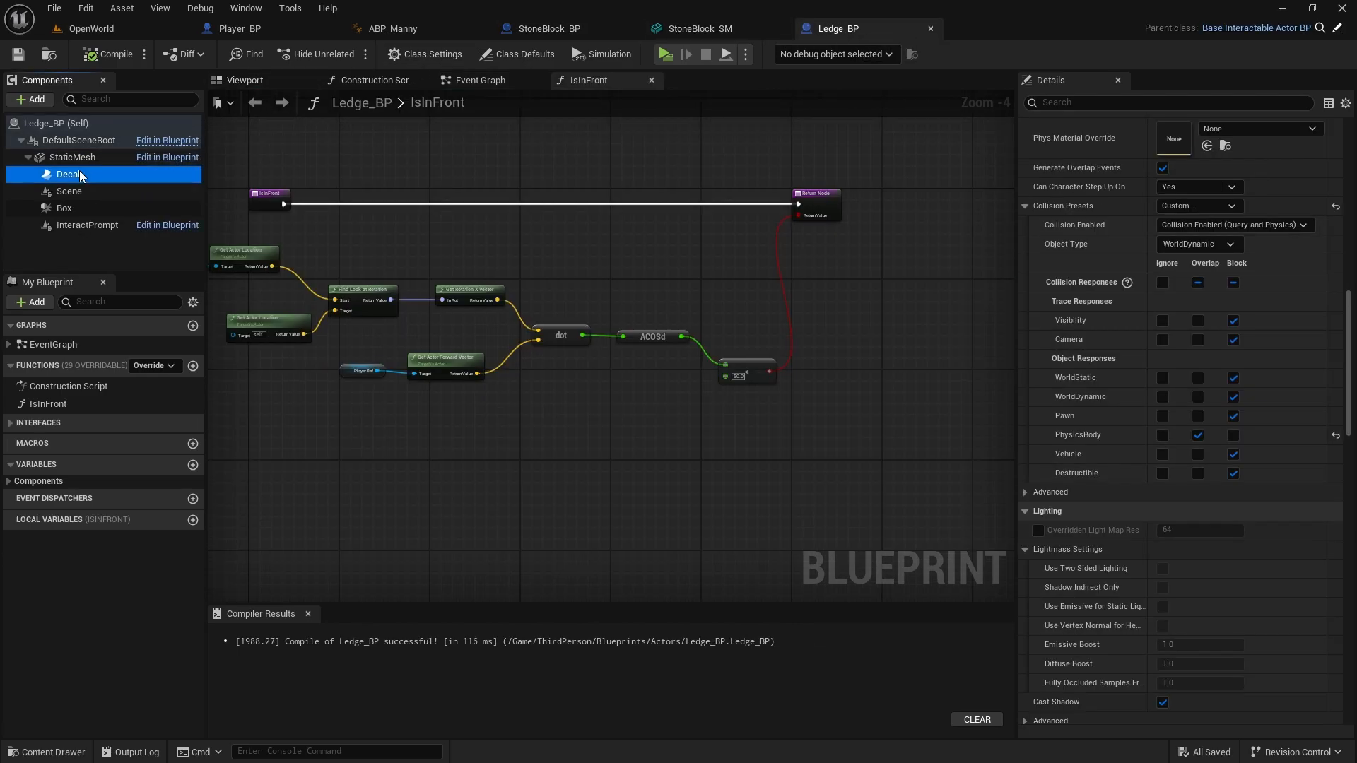
scroll(1242, 323, "up", 5)
left_click(1226, 301)
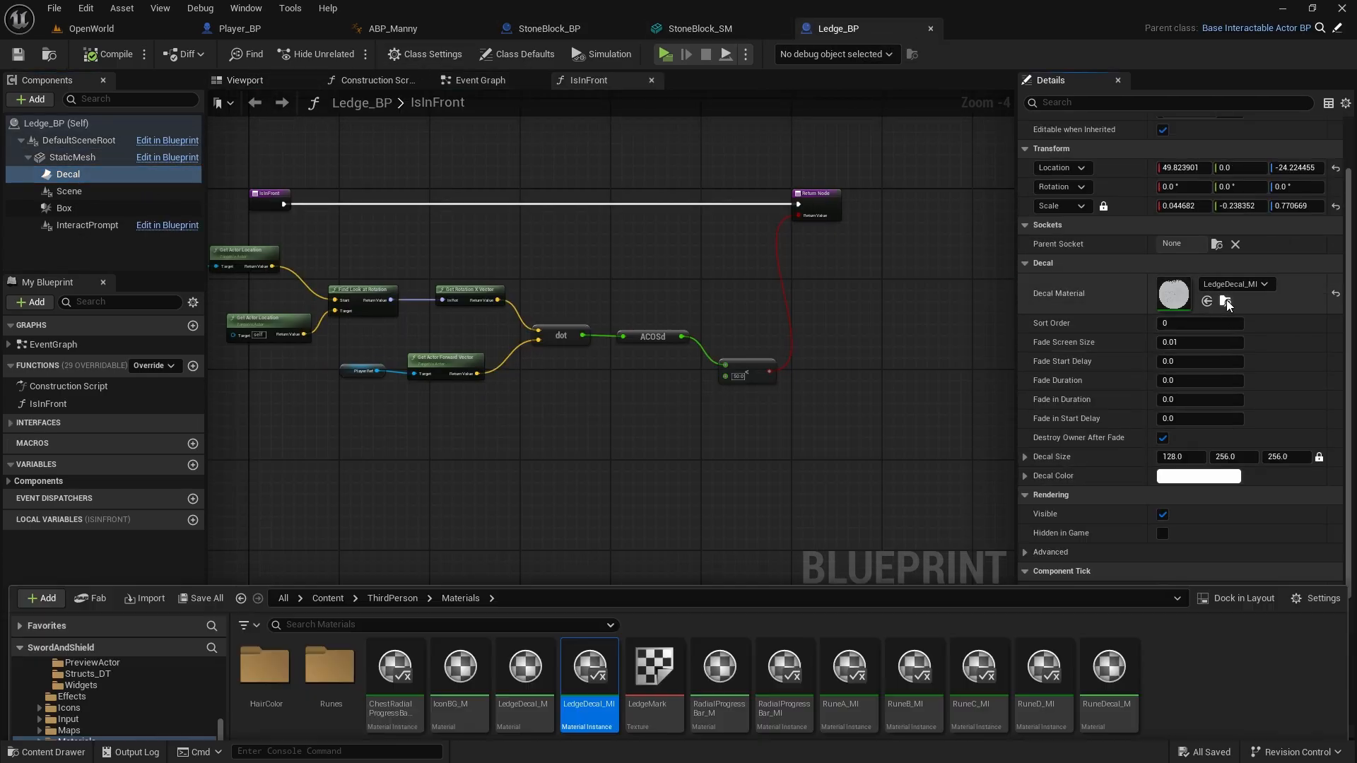
double_click(594, 581)
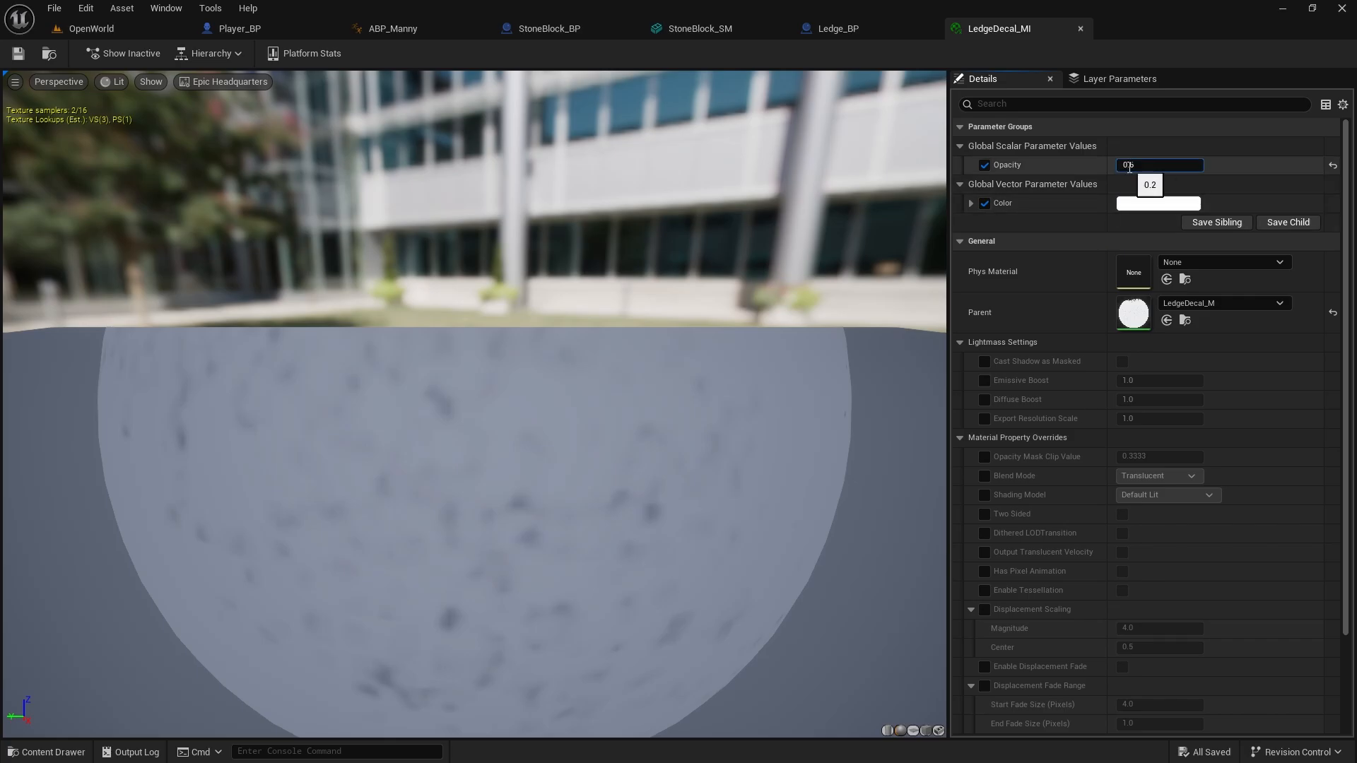
key("Return")
left_click(18, 53)
Play-test OpenWorld, checking the brighter ledge decal and jumping up at the stone block's sunlit face
left_click(90, 28)
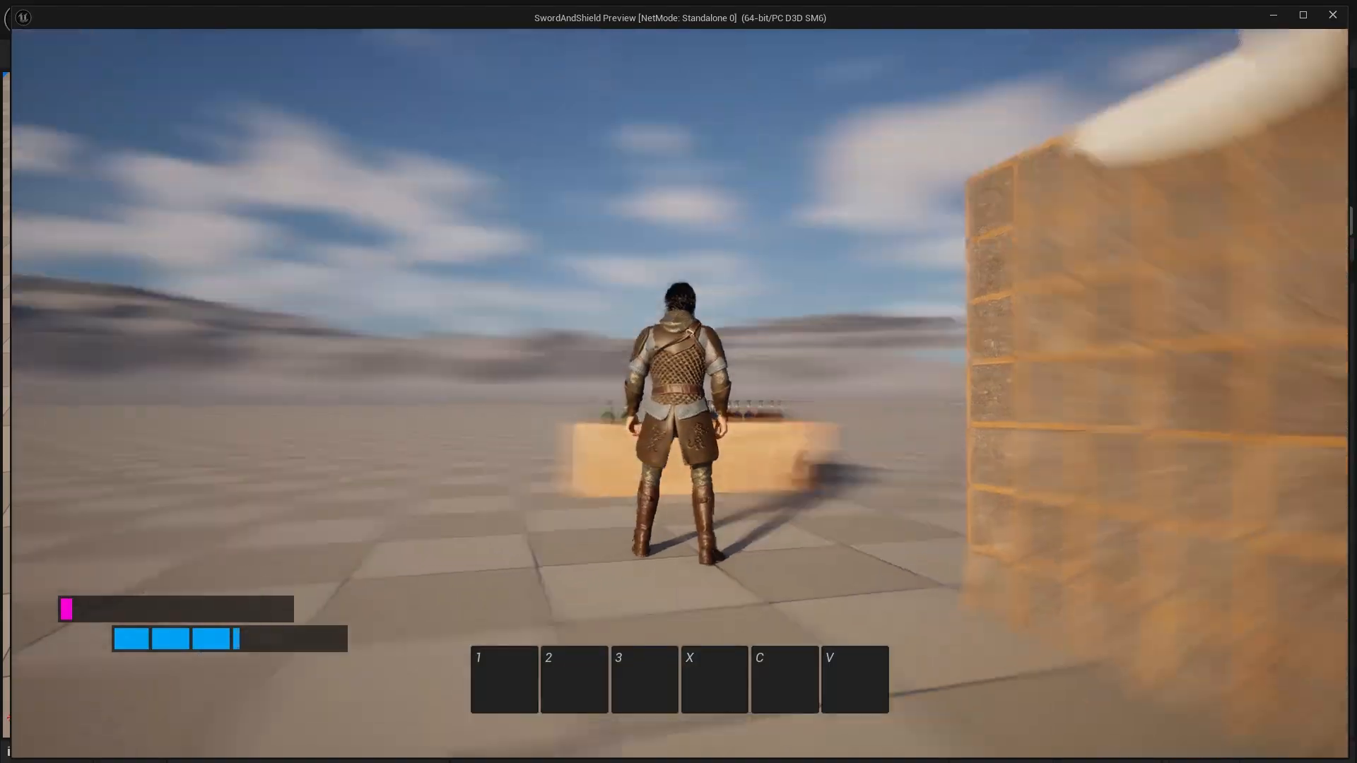
key("s")
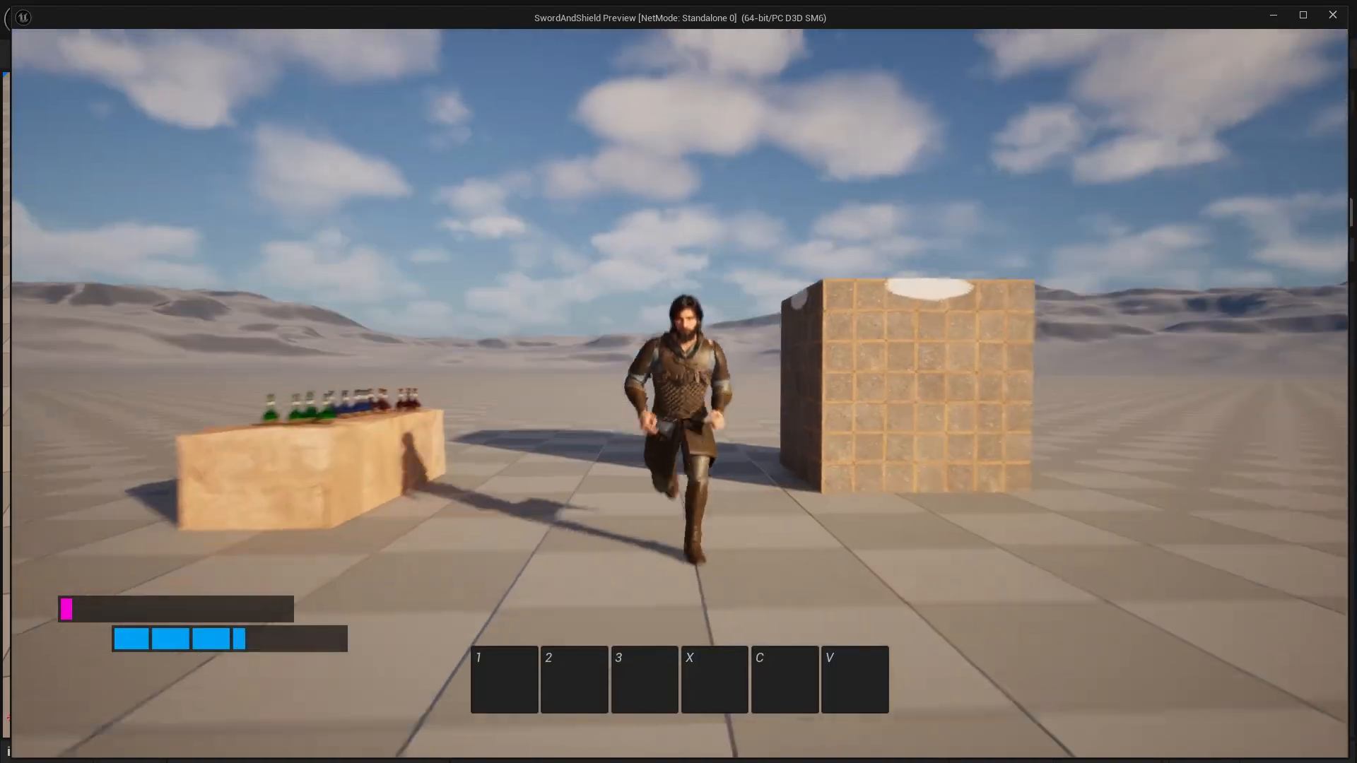
key("w")
key("space")
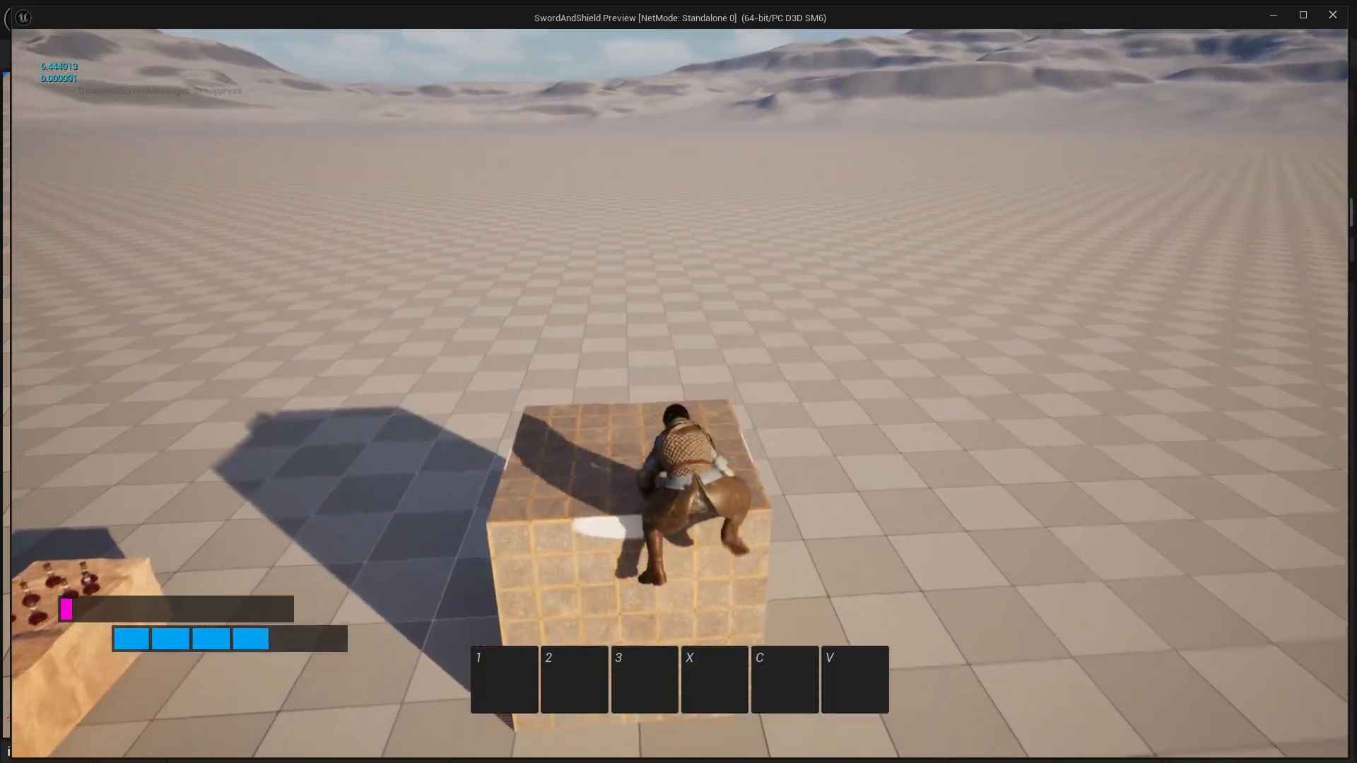
key("s")
key("w")
key("space")
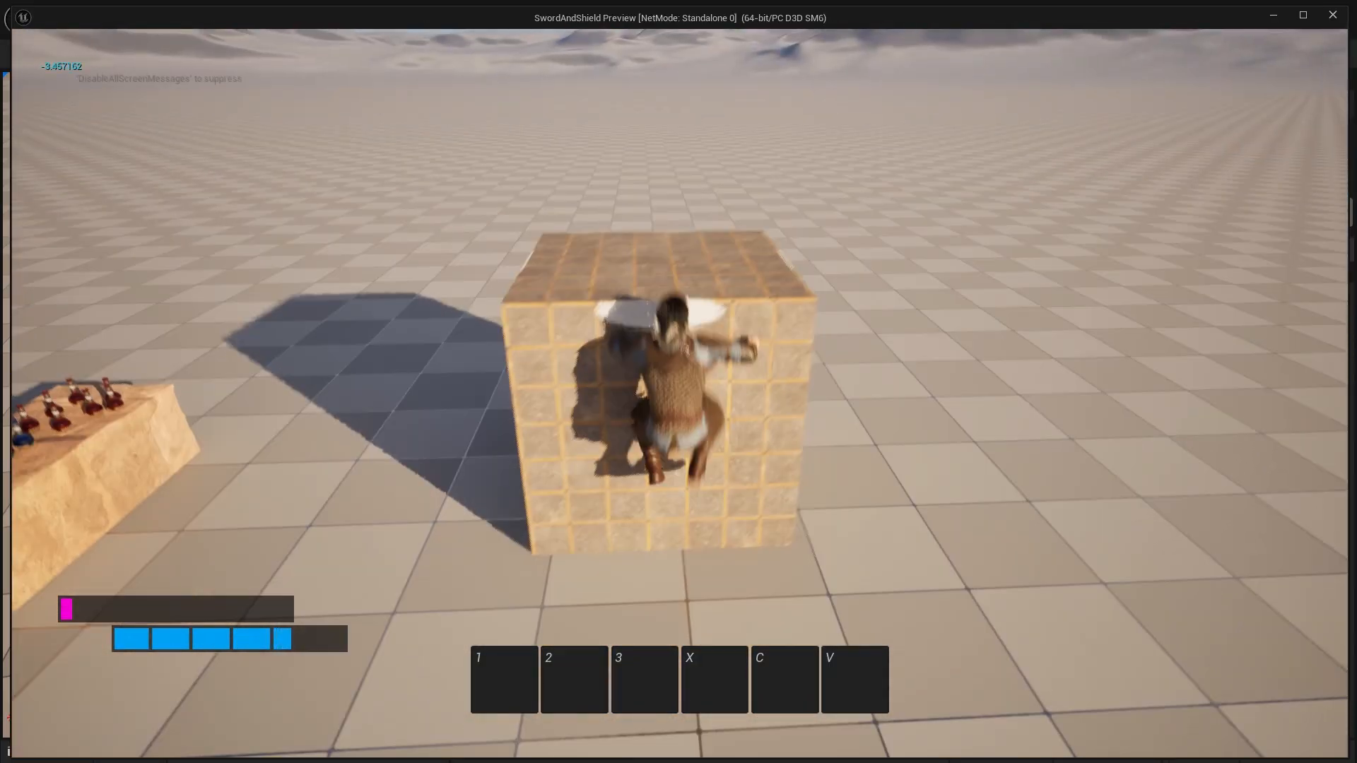
Try climbing the stone block from another face by jumping at its ledge decal, and end the play-test
key("s")
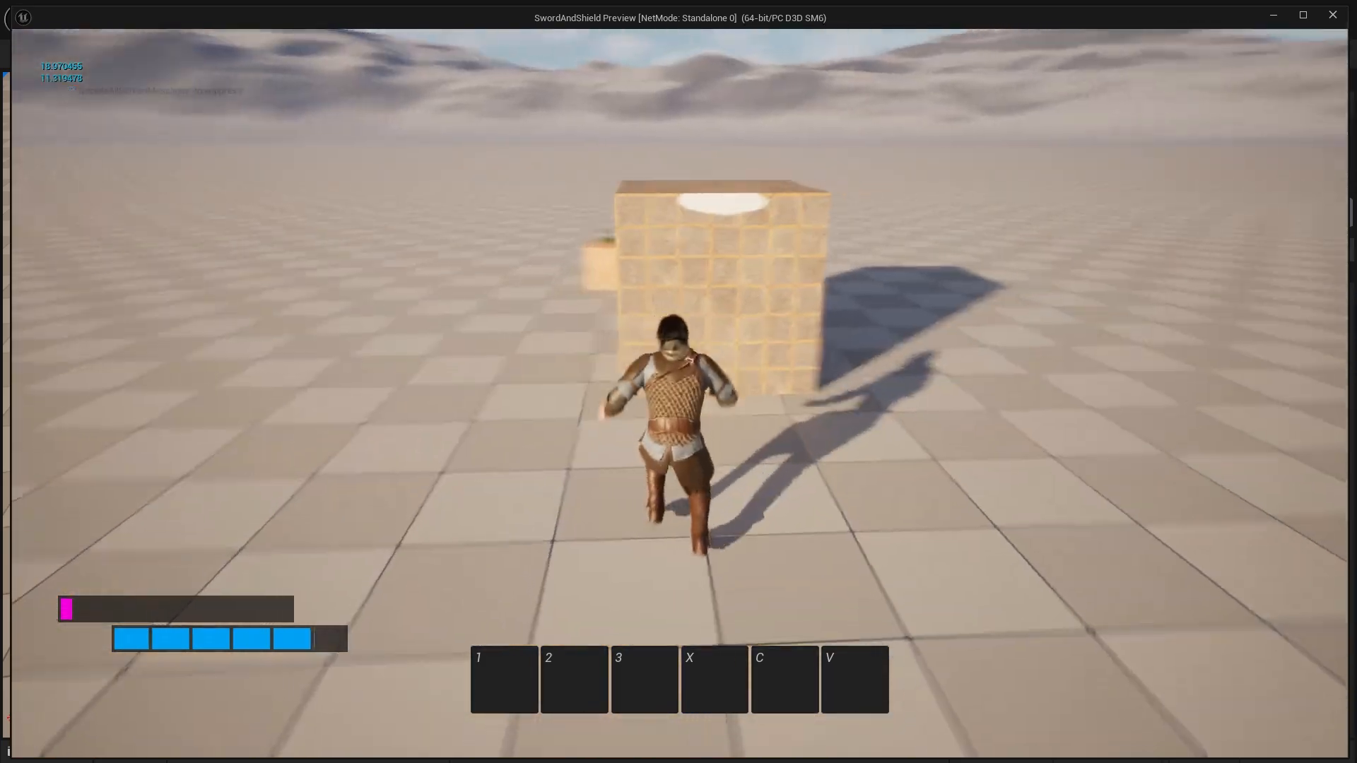
key("w")
key("space")
key("s")
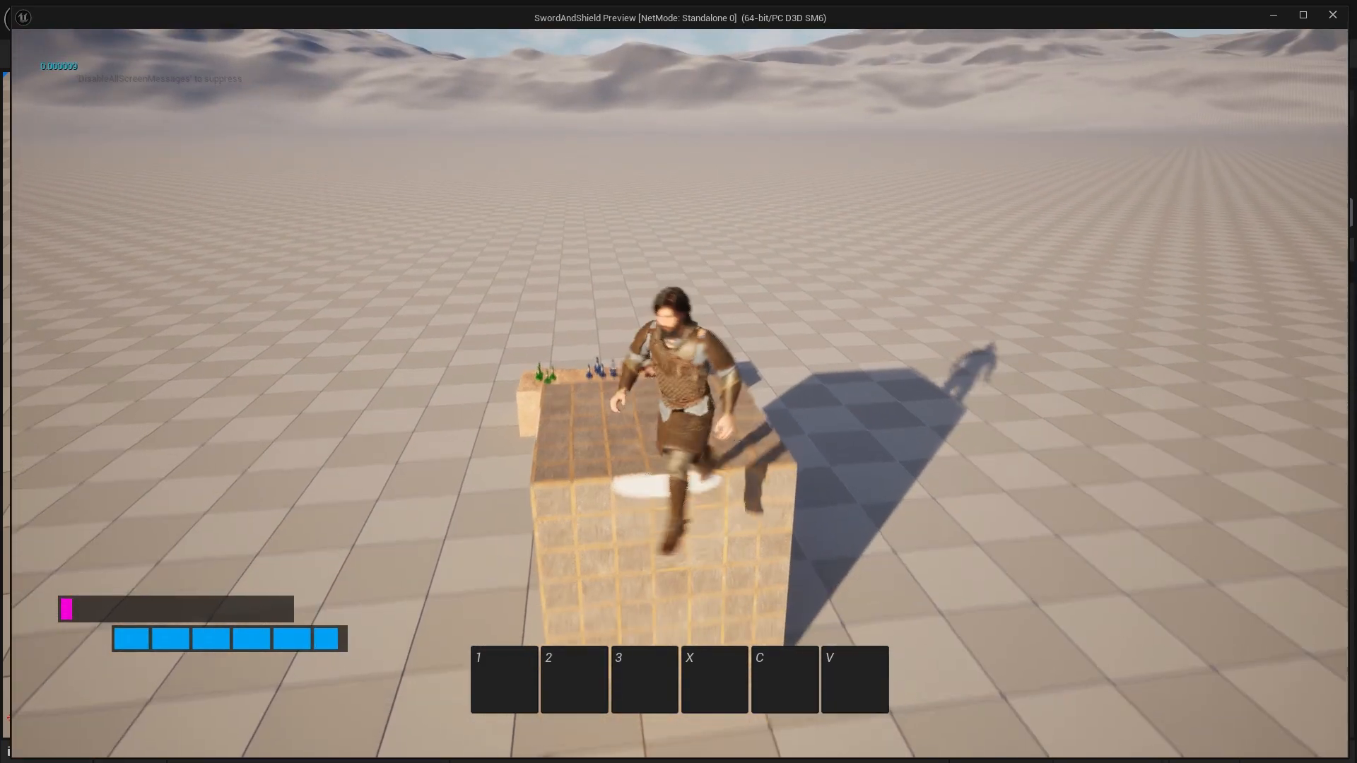
key("w")
key("space")
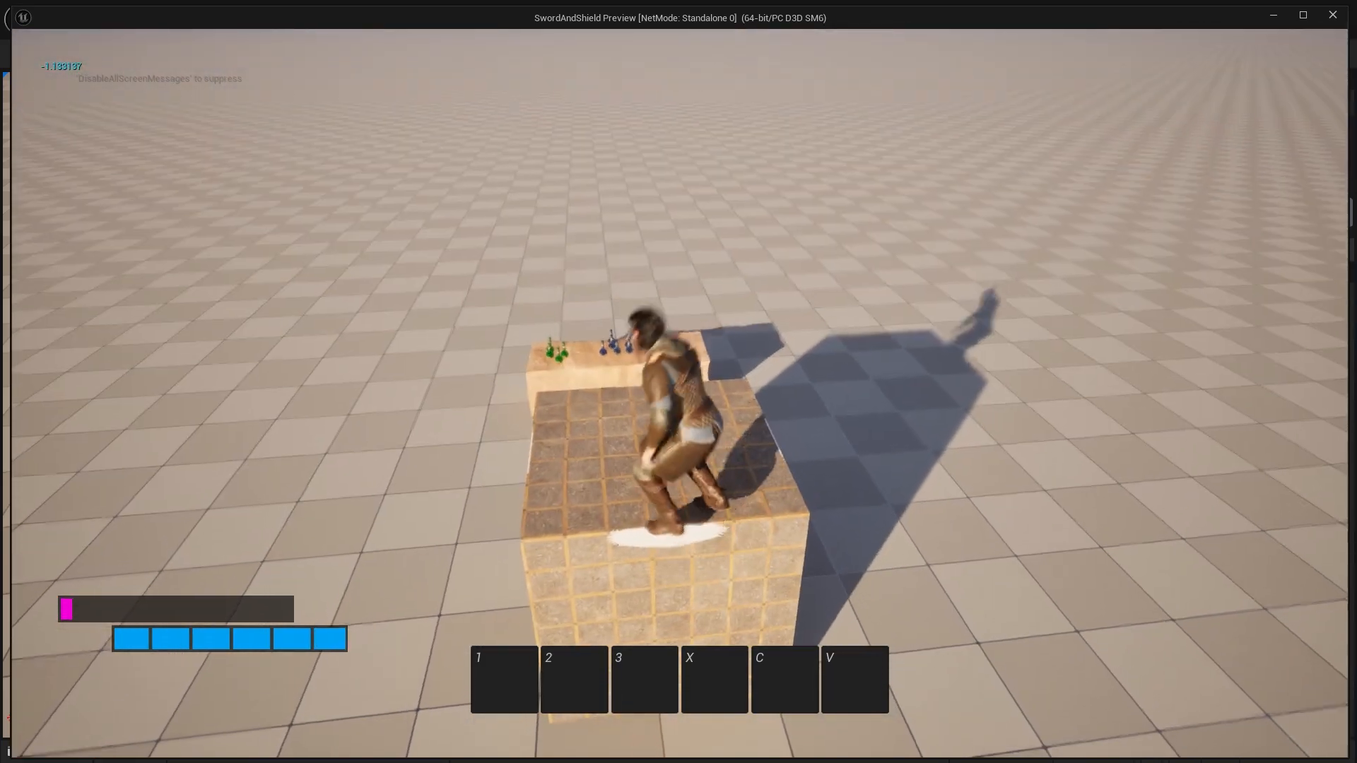
key("Escape")
Bring up the collision settings of the StaticMesh component in Ledge_BP
left_click(854, 29)
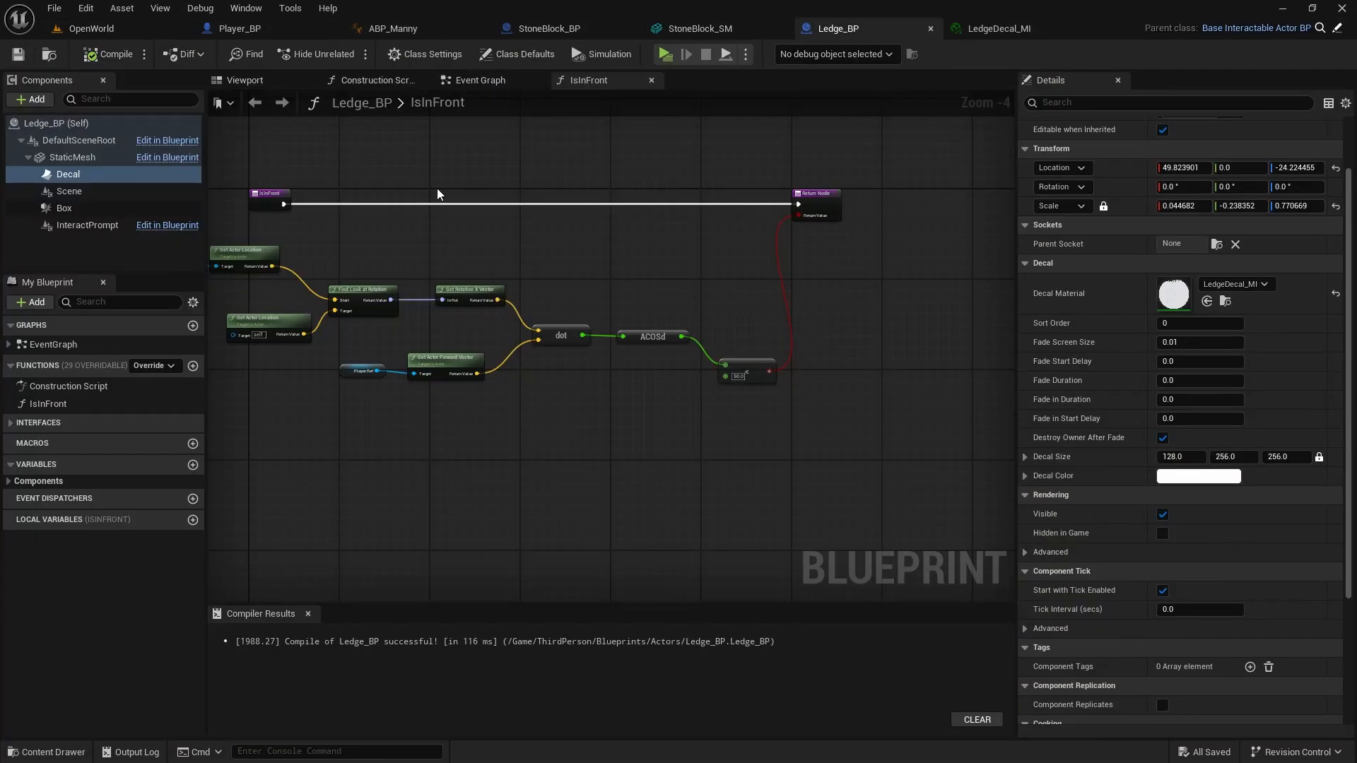
left_click(79, 159)
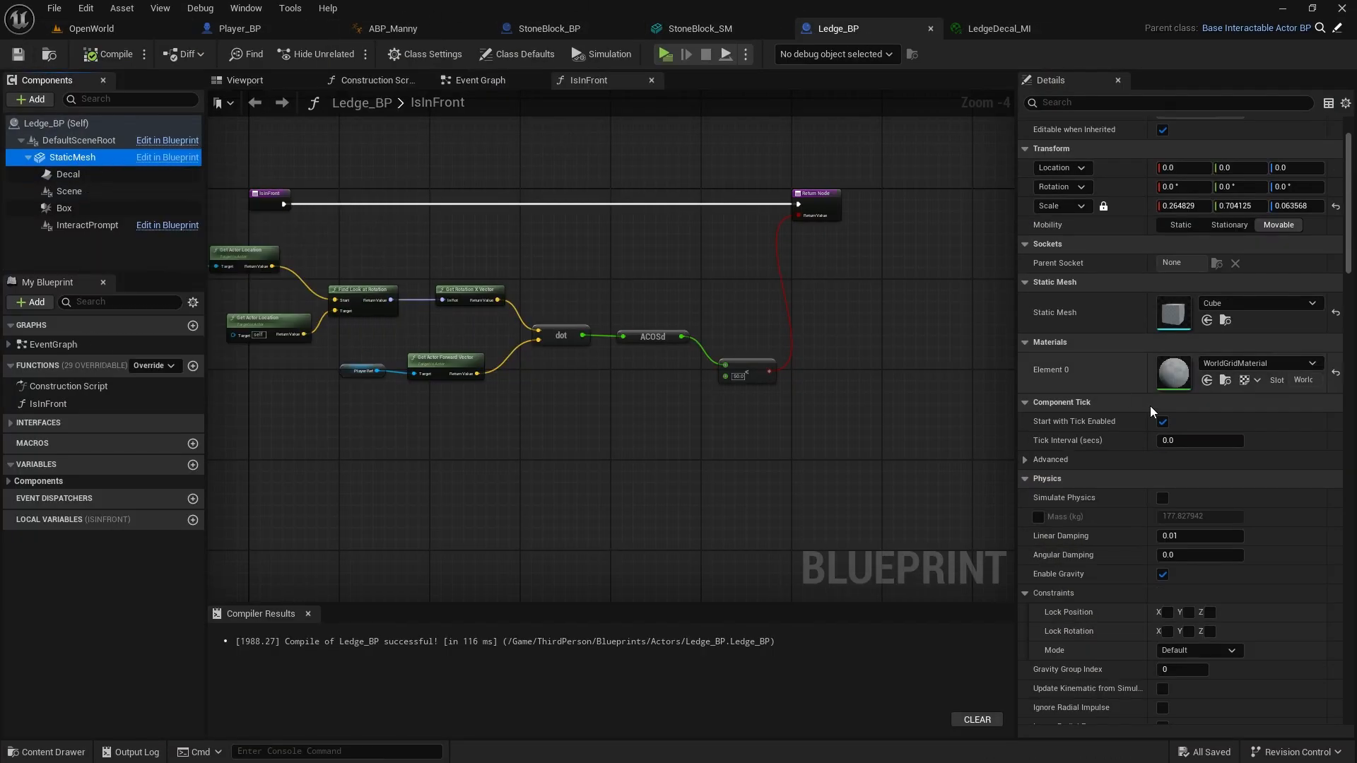
scroll(1131, 385, "down", 3)
scroll(1149, 380, "down", 8)
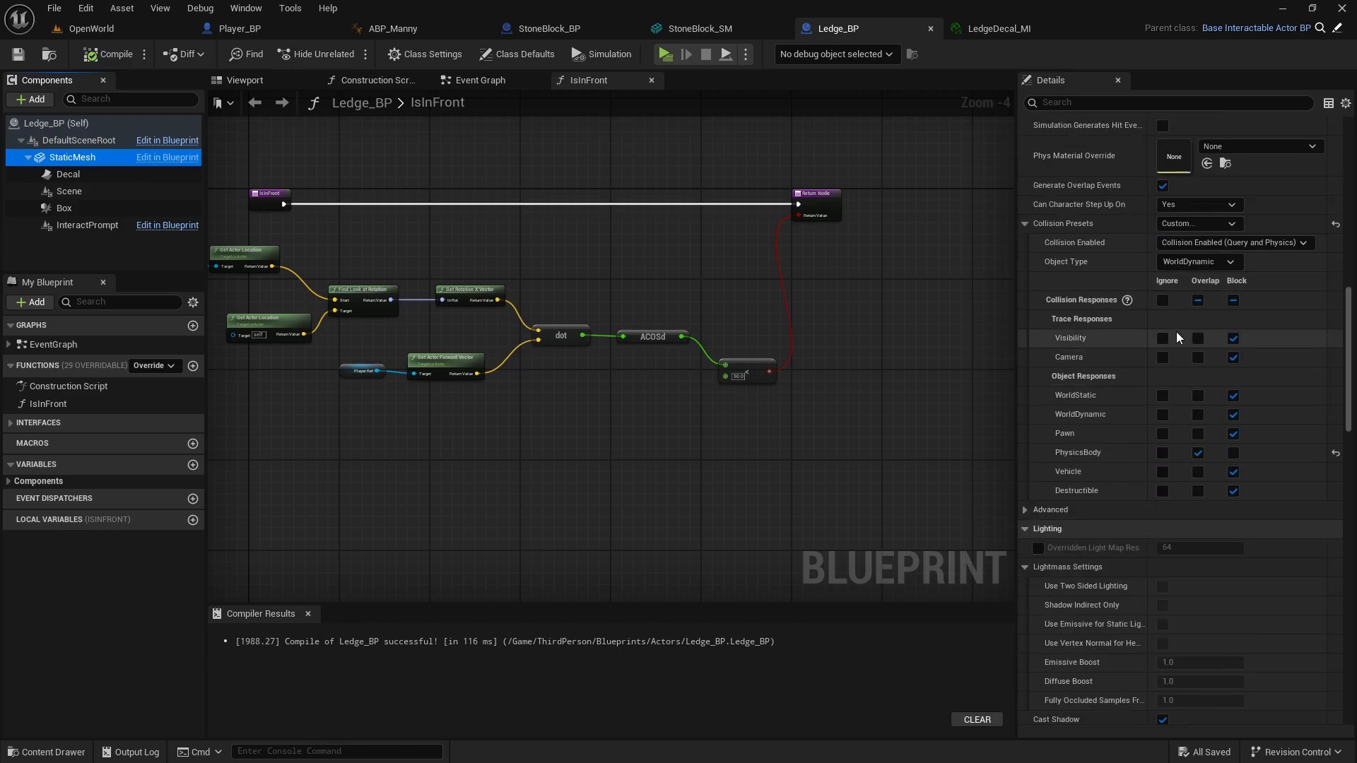
Set the StaticMesh's WorldStatic, WorldDynamic and Pawn collision responses to Overlap, and check the Collision Enabled options
left_click(1201, 262)
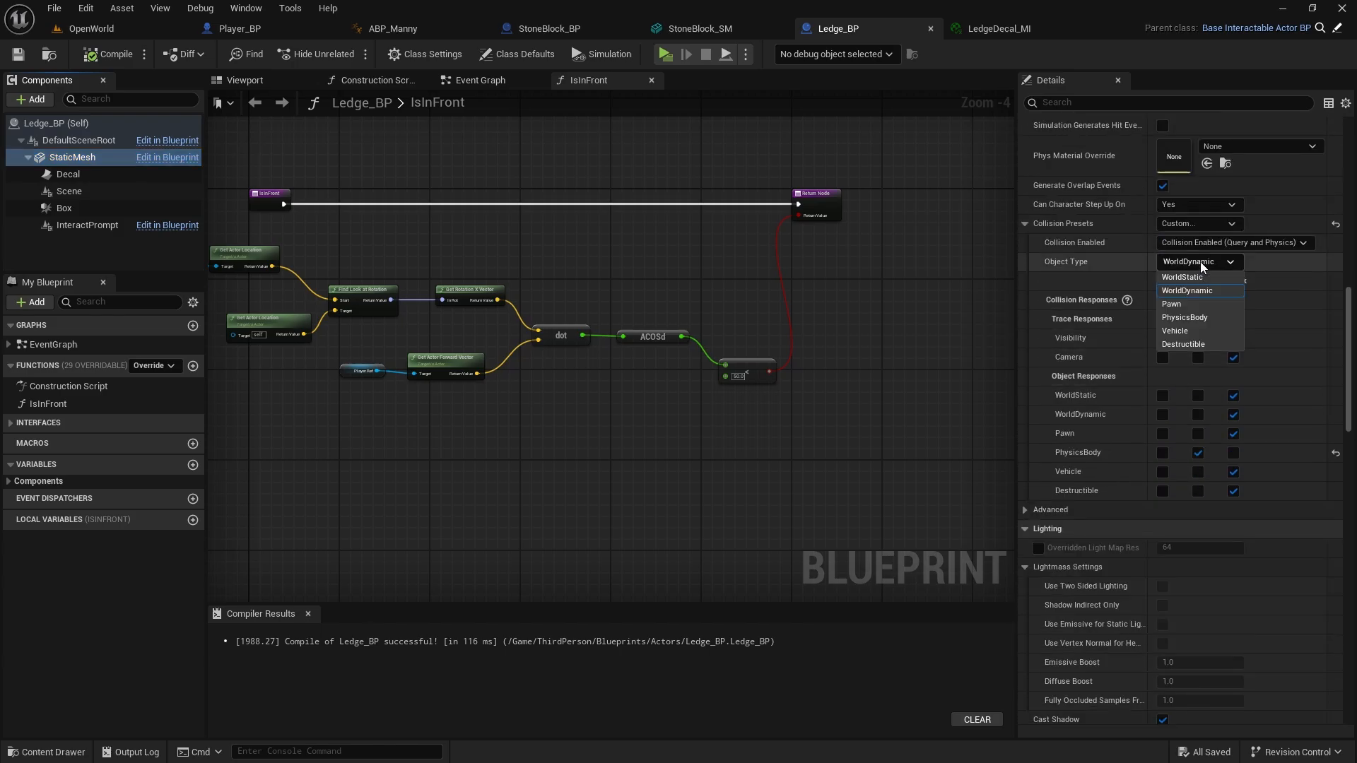
left_click(1206, 291)
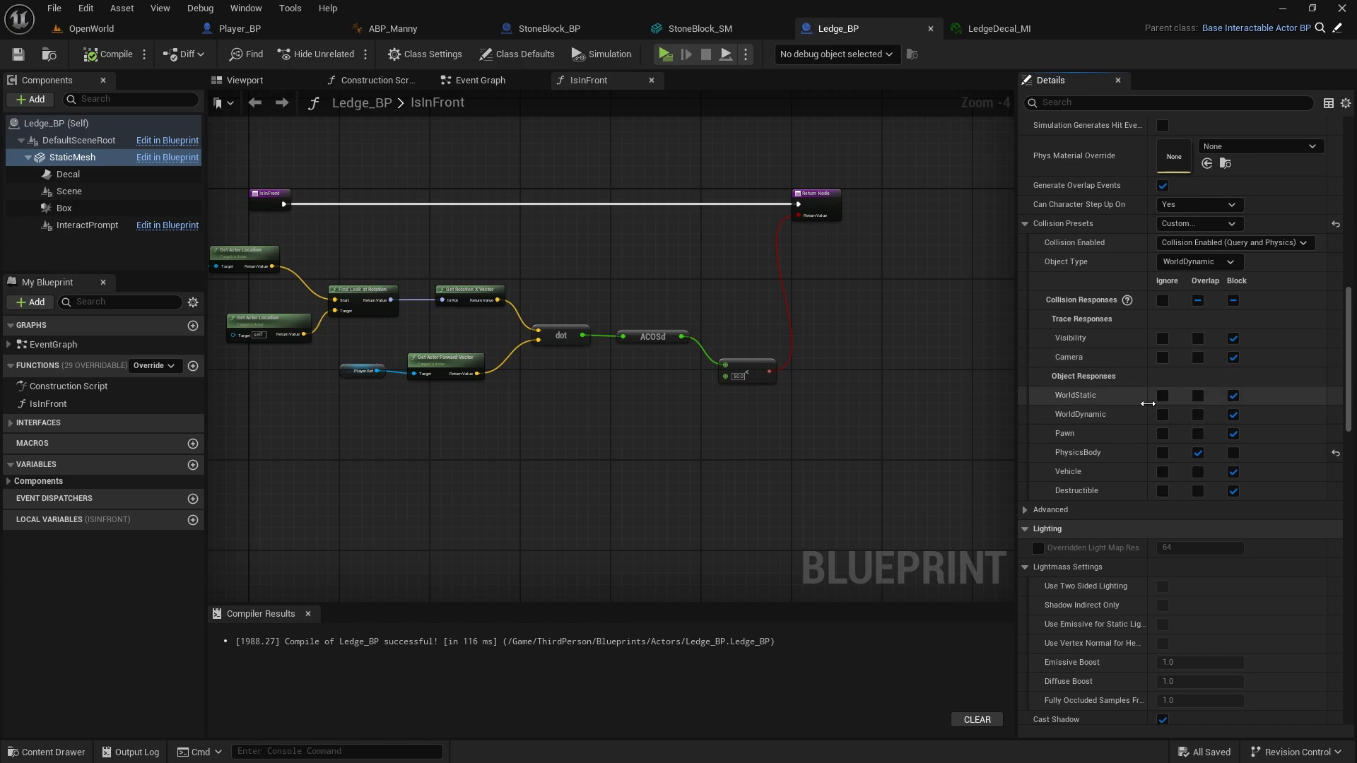
left_click(1196, 396)
left_click(1197, 434)
left_click(1197, 415)
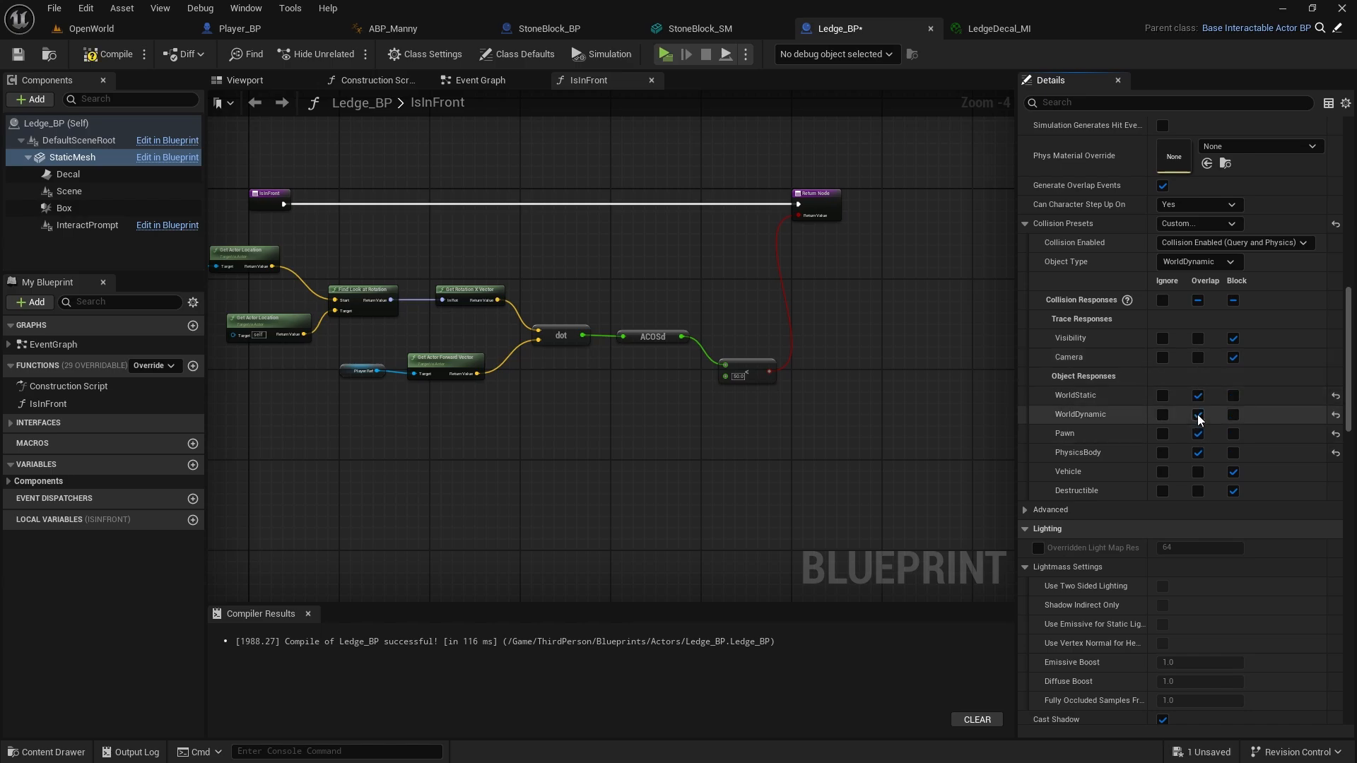
left_click(1200, 242)
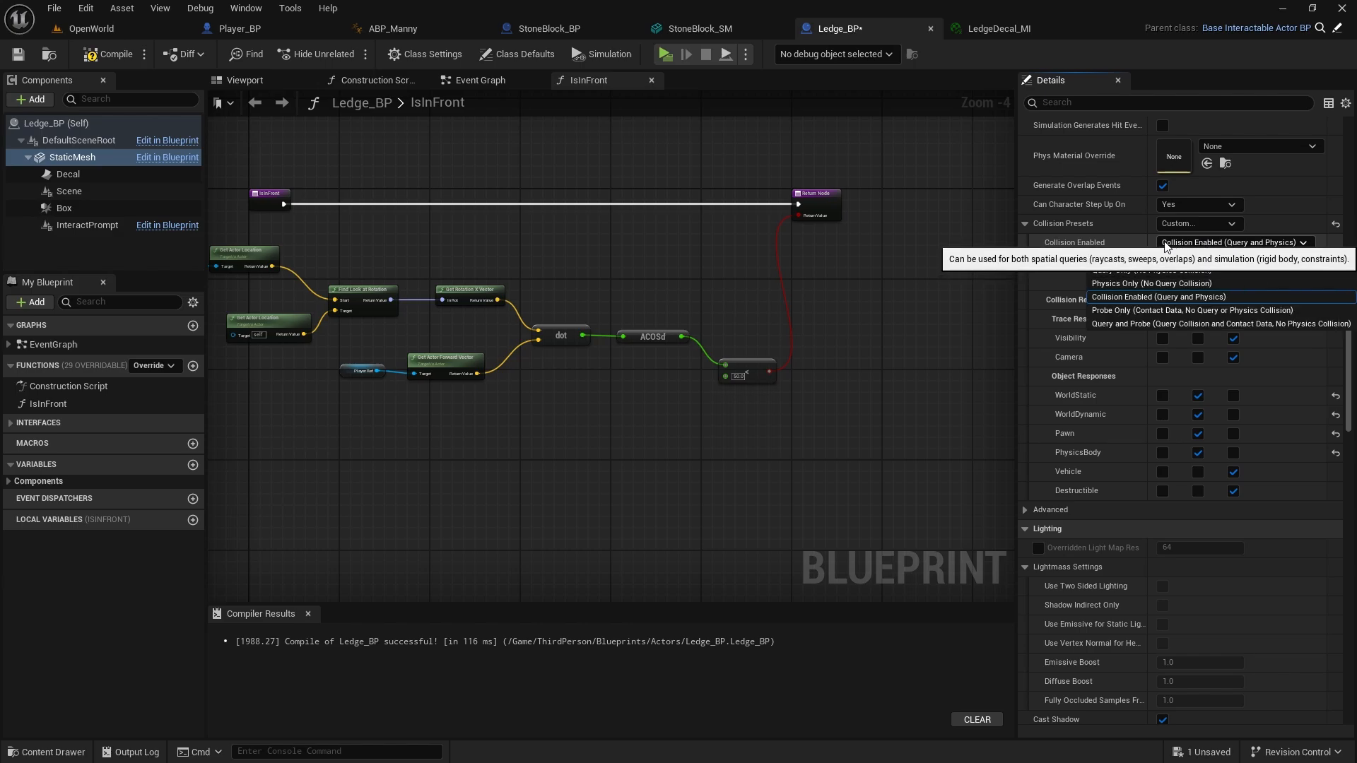
left_click(1219, 238)
Apply the OverlapAll collision preset to the StaticMesh, then compile and save Ledge_BP
left_click(1202, 219)
left_click(1202, 219)
left_click(1198, 223)
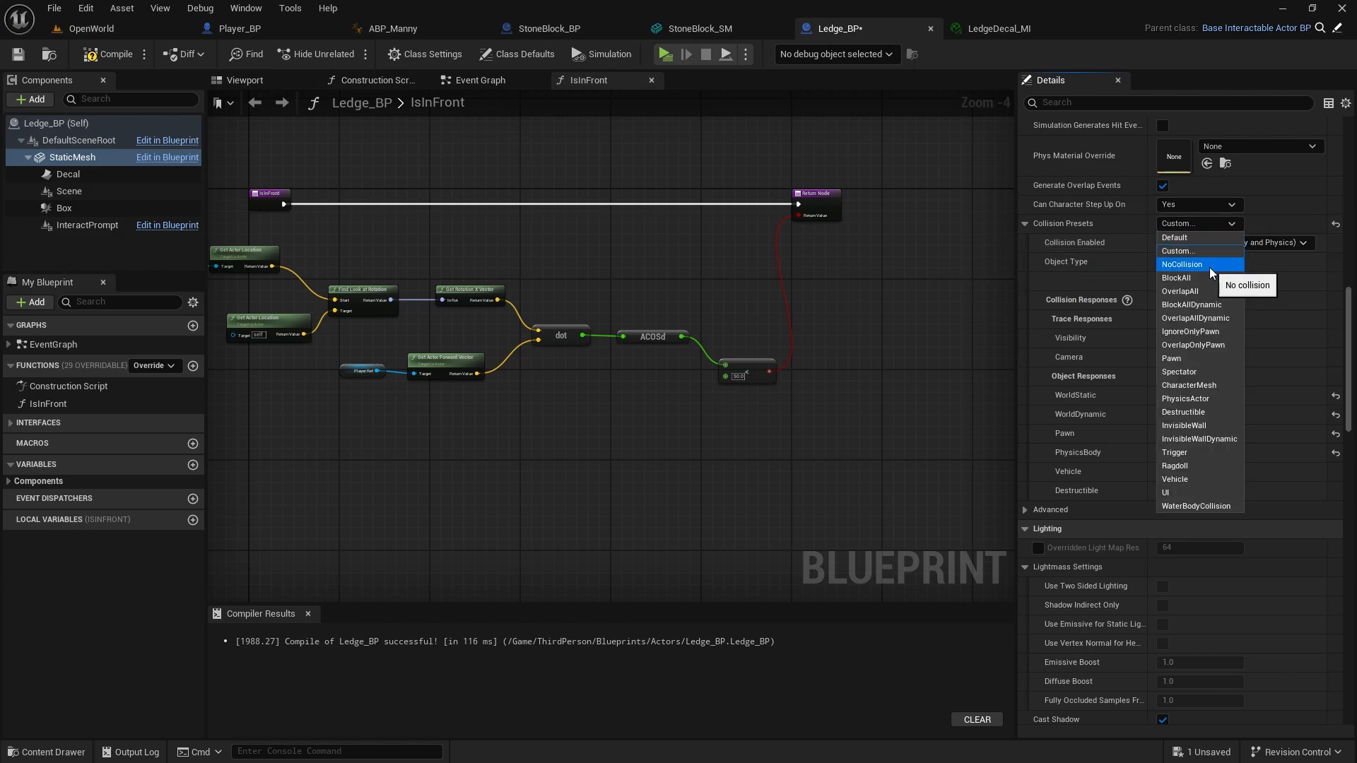
left_click(1202, 288)
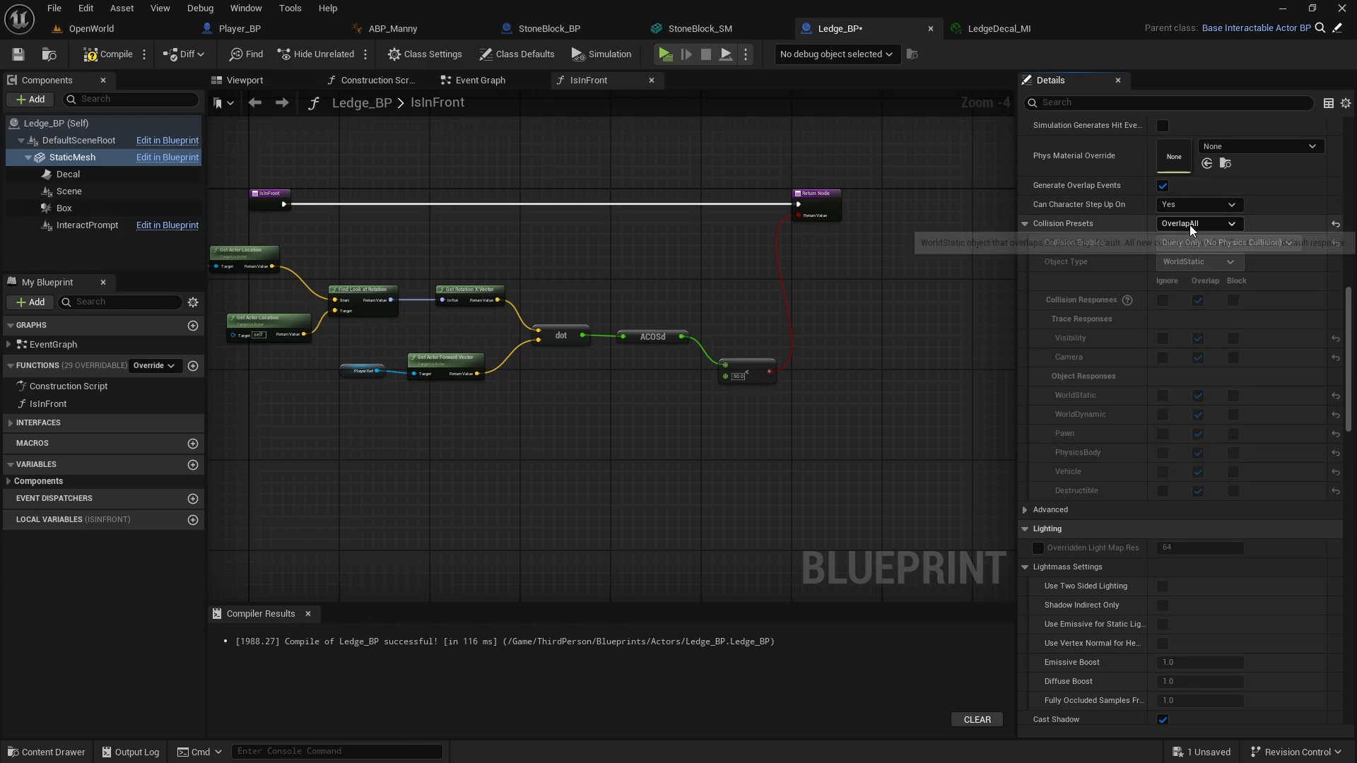
left_click(90, 56)
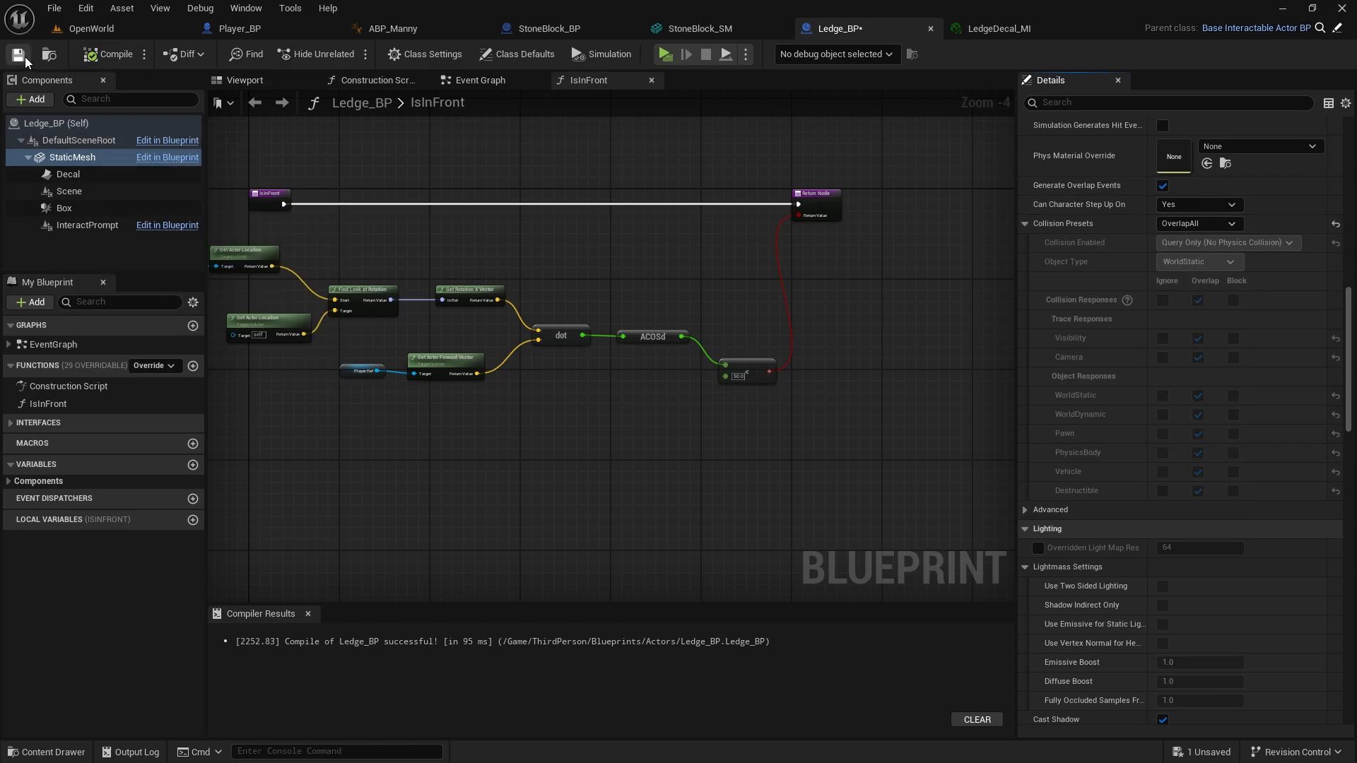
Place a Ledge_BP actor from the Blueprints/Actors folder beside the stone block in OpenWorld, rotated 90° about Z and raised to about 210 units
left_click(112, 30)
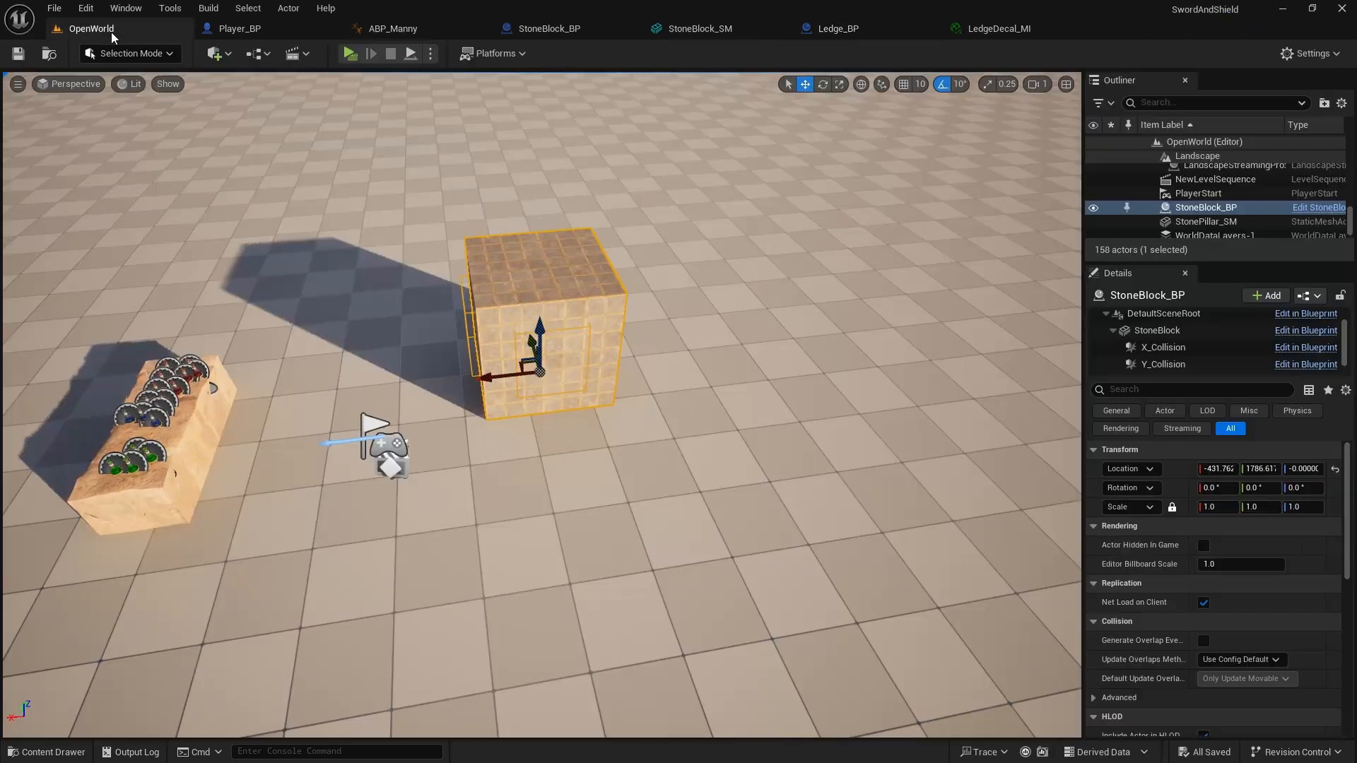
key("ctrl+space")
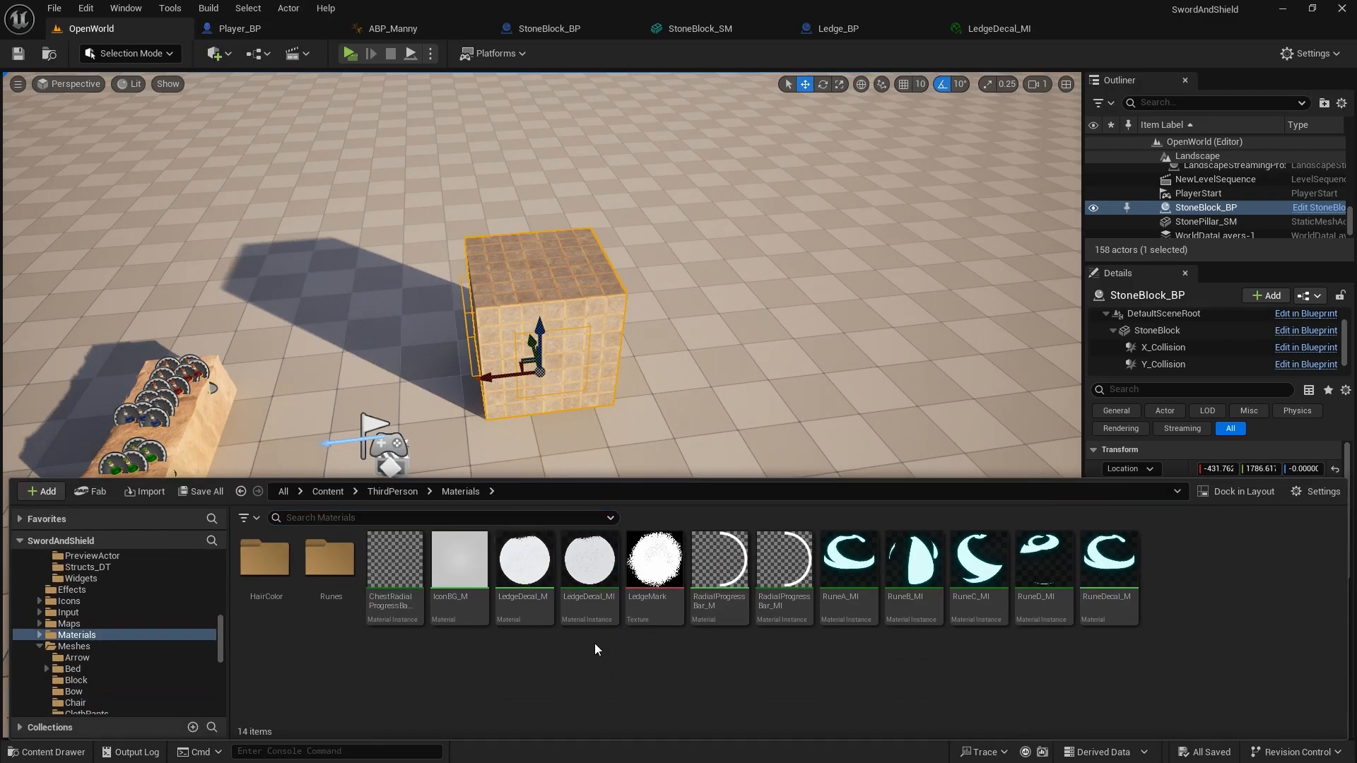
left_click(393, 492)
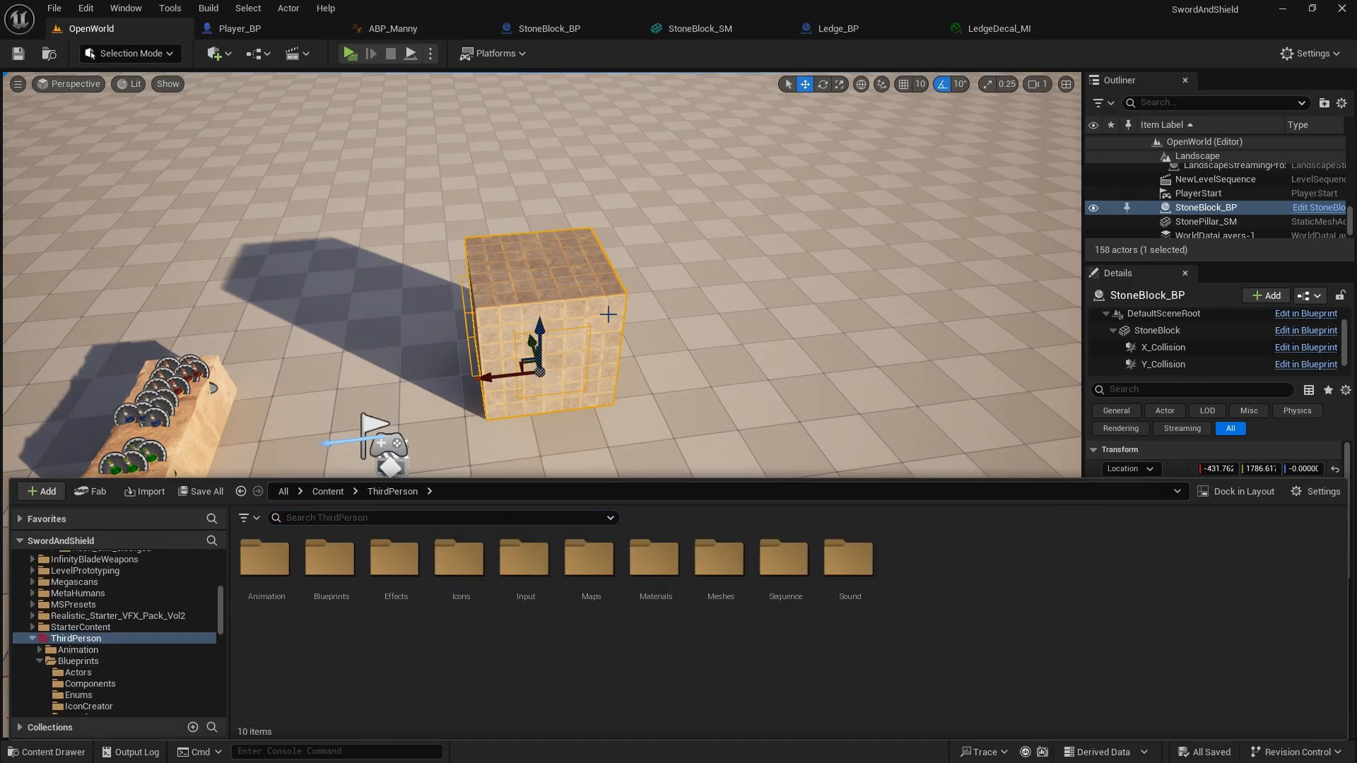
double_click(359, 552)
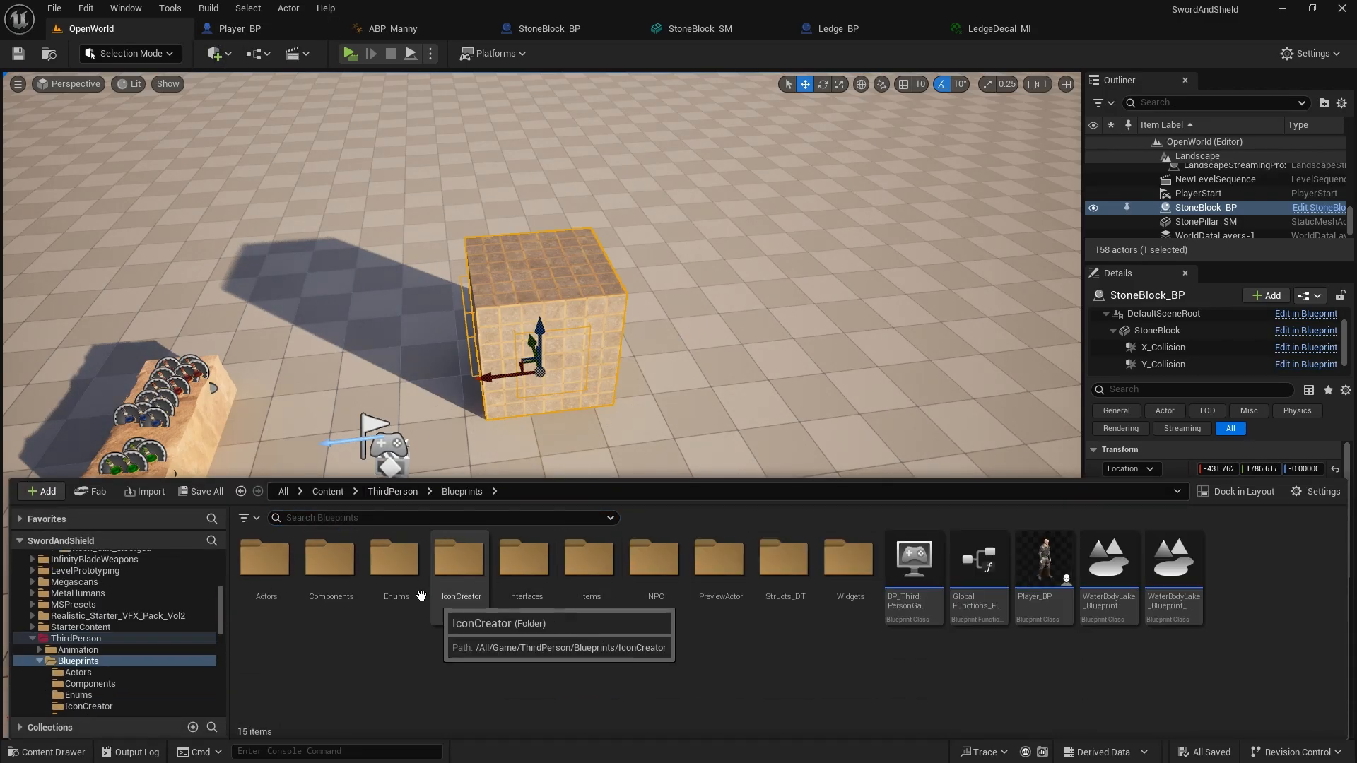
double_click(265, 560)
left_click_drag(526, 581, 783, 341)
key("e")
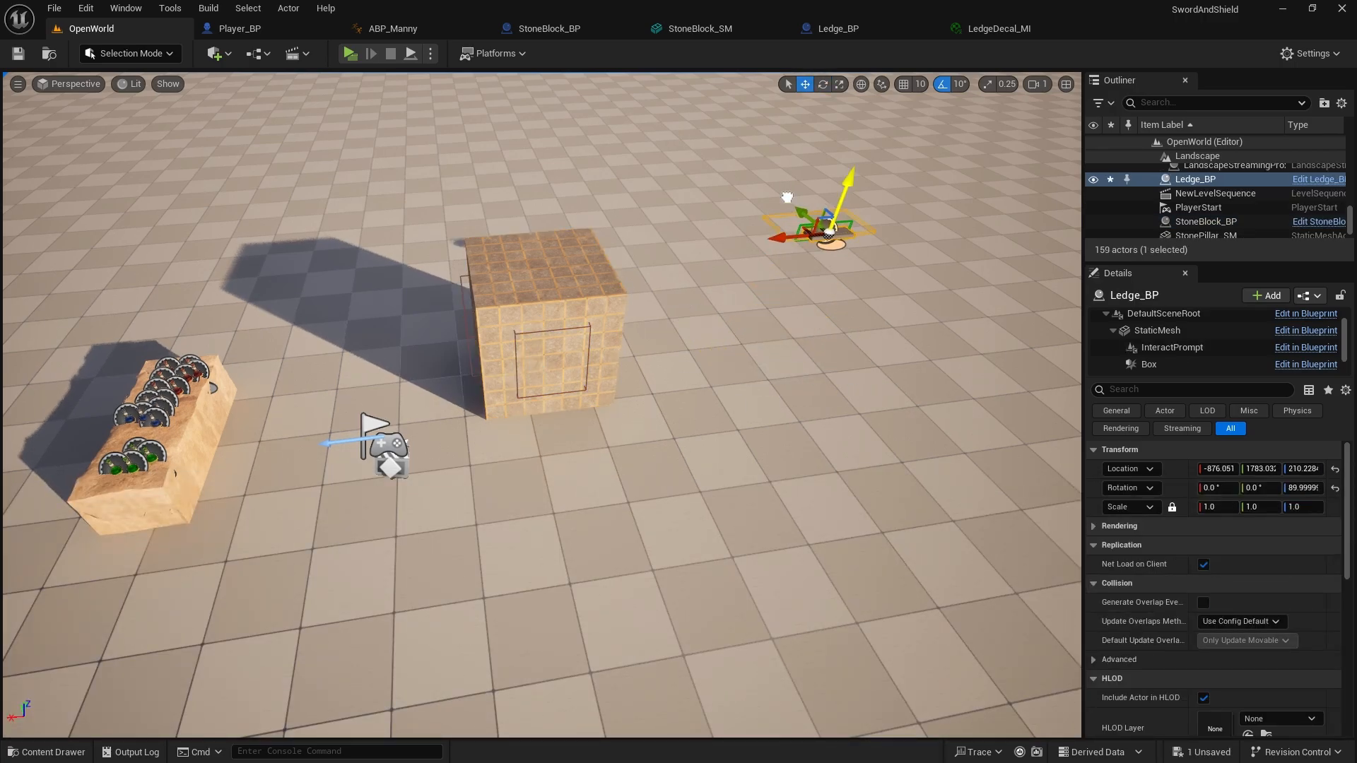
key("w")
right_click_drag(791, 276, 954, 220)
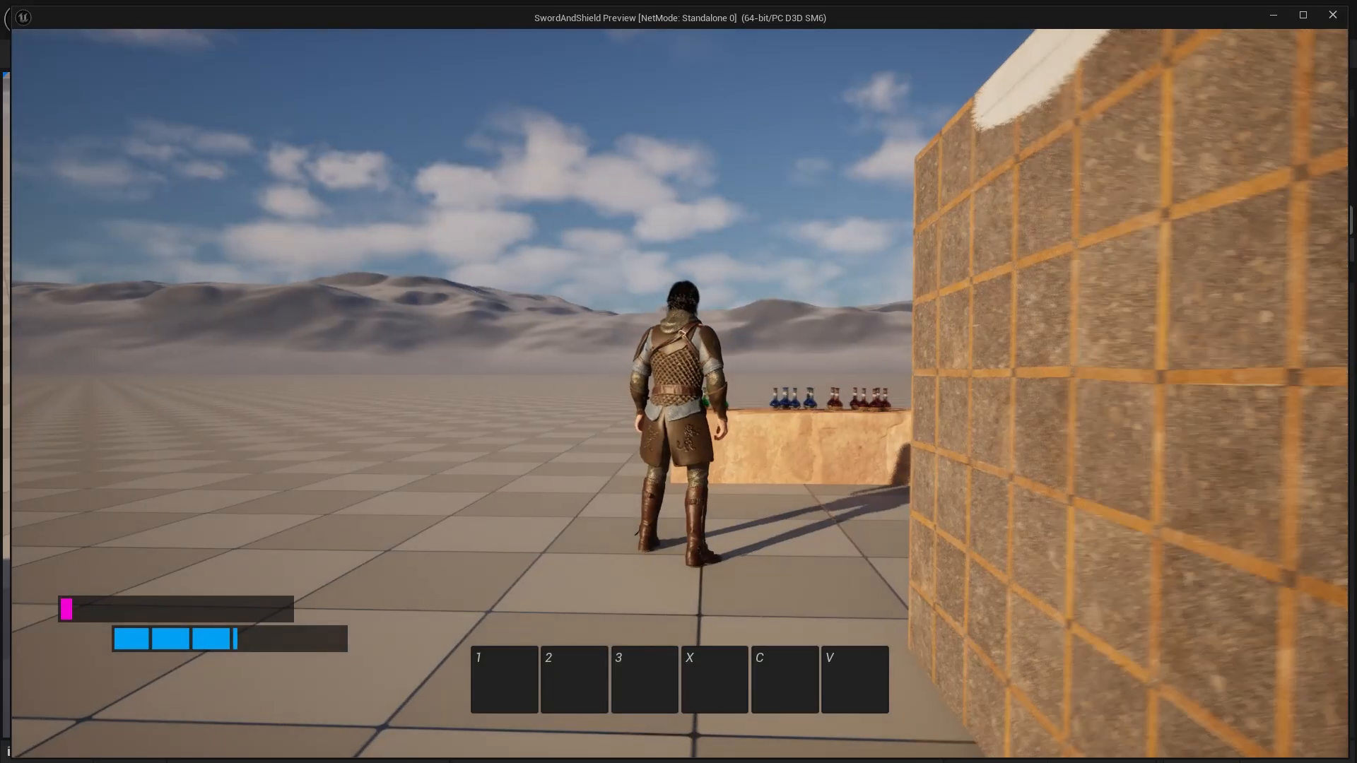
Play-test the level by running to the stone block, climbing onto it by its ledge and dropping off
key("w")
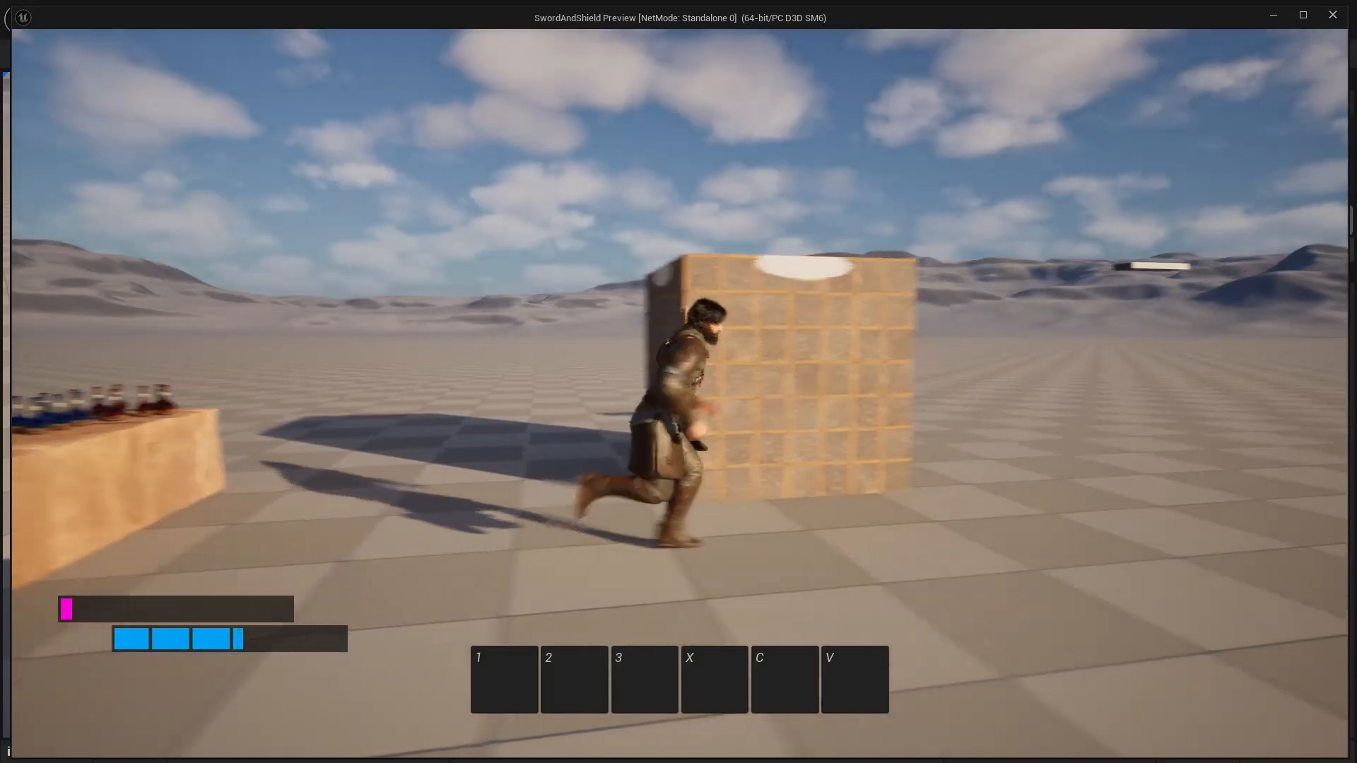
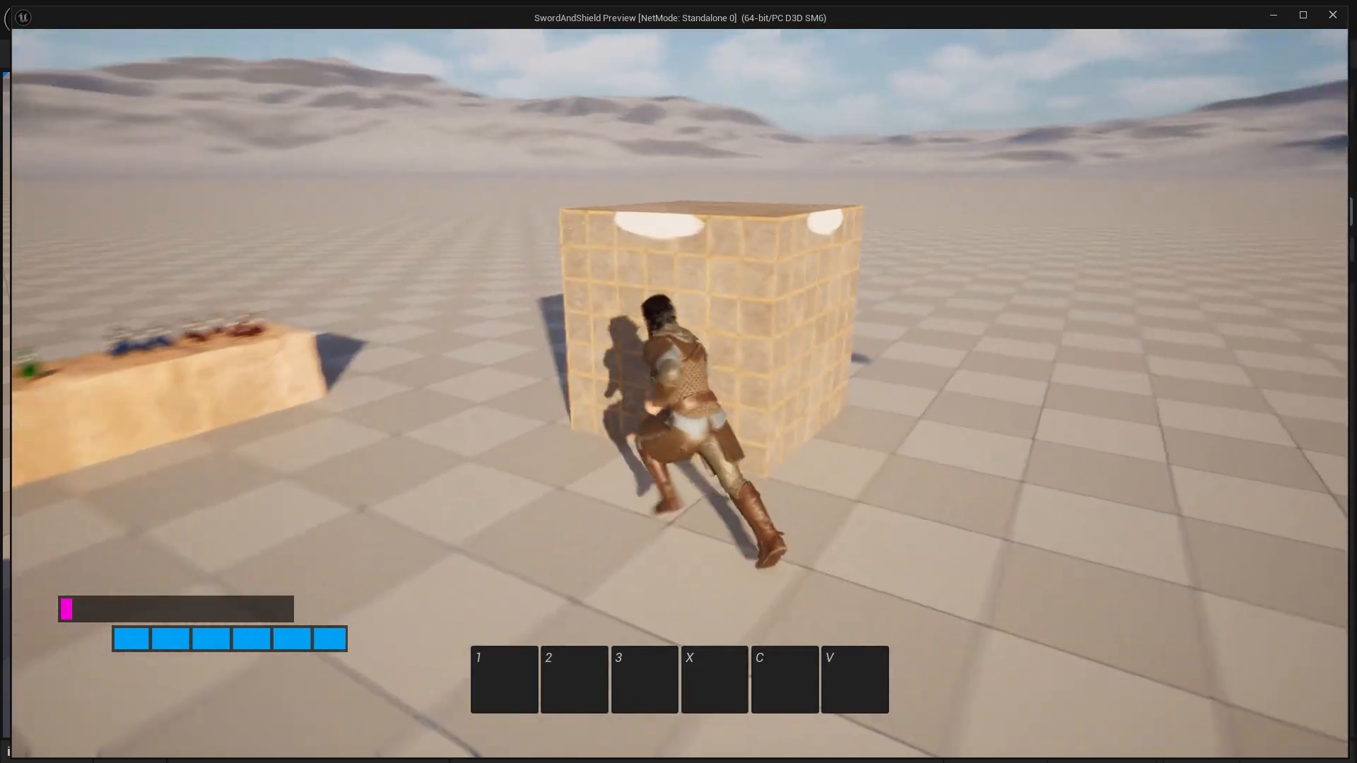
key("space")
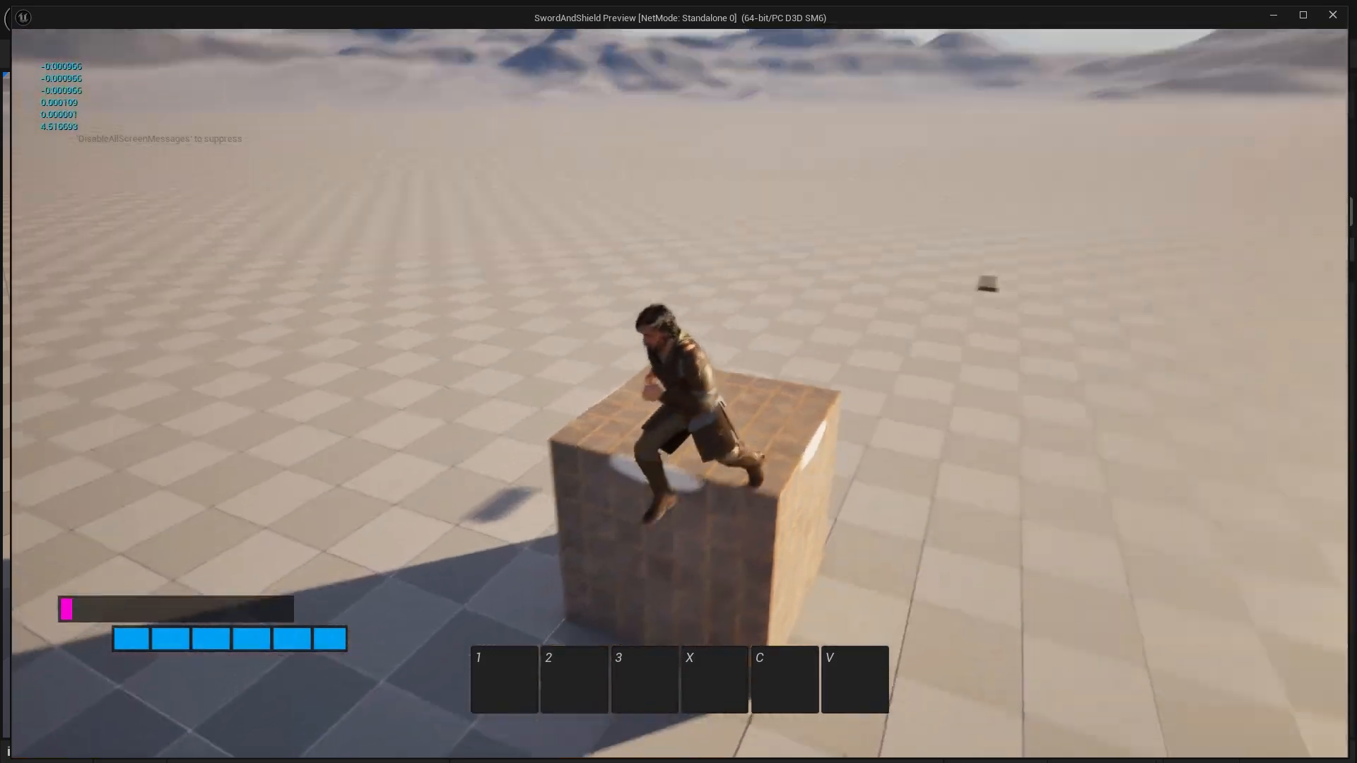
key("space")
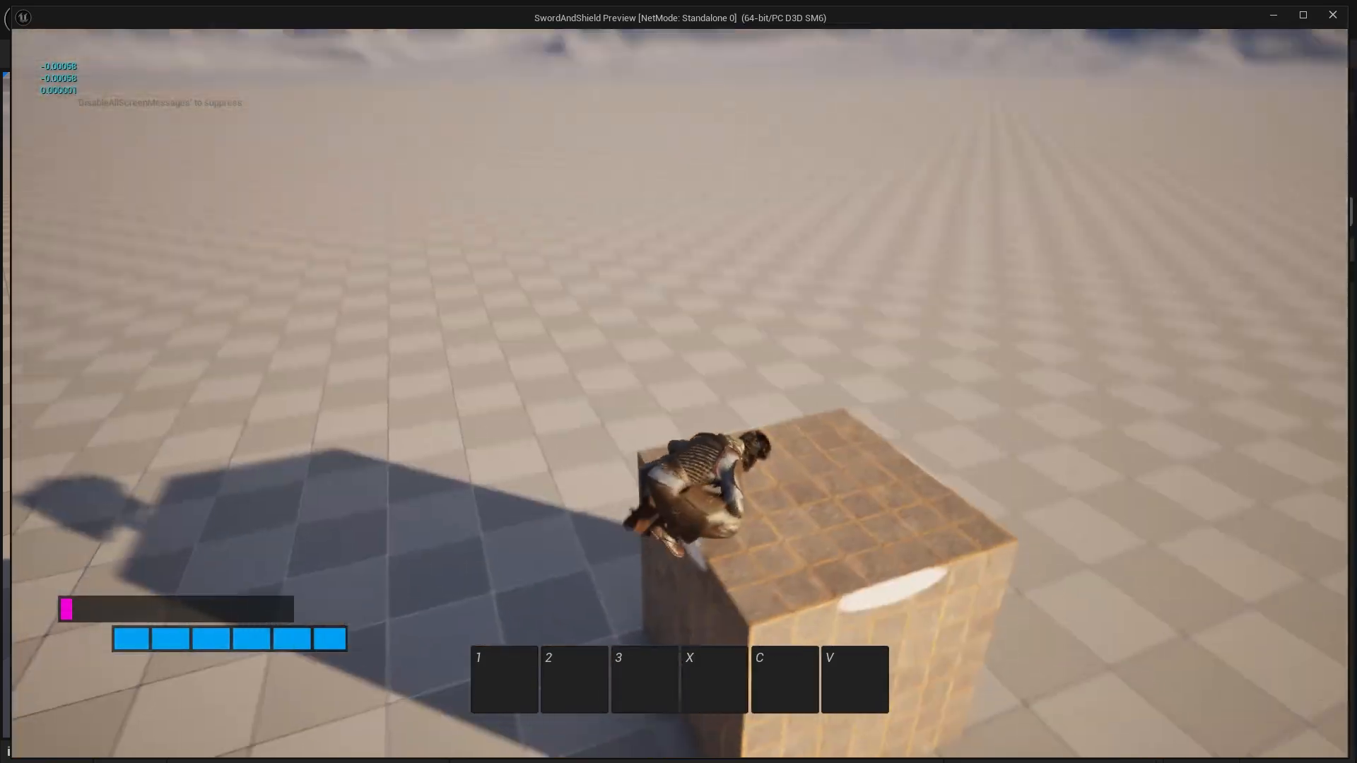
key("s")
key("w")
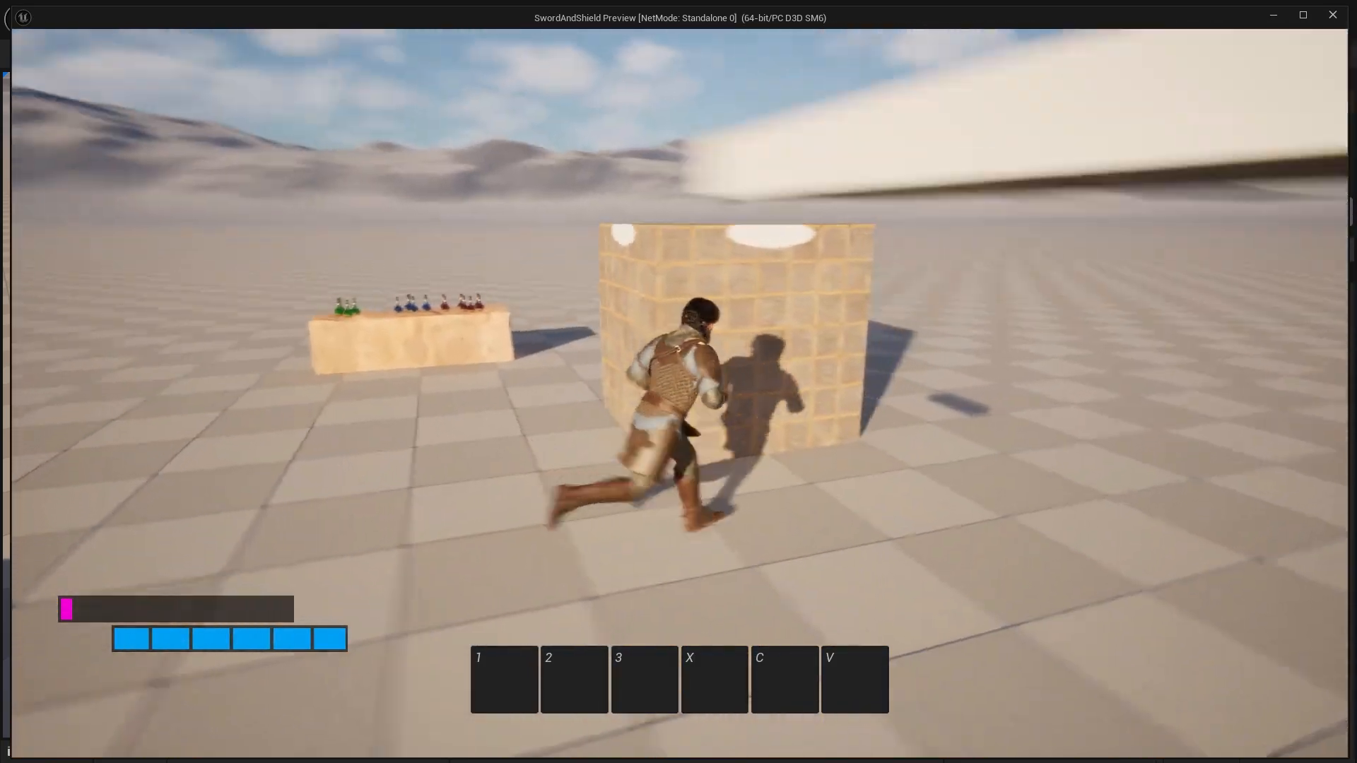
Hang from the stone block's ledge, let go, push against the block, and end the play session
key("space")
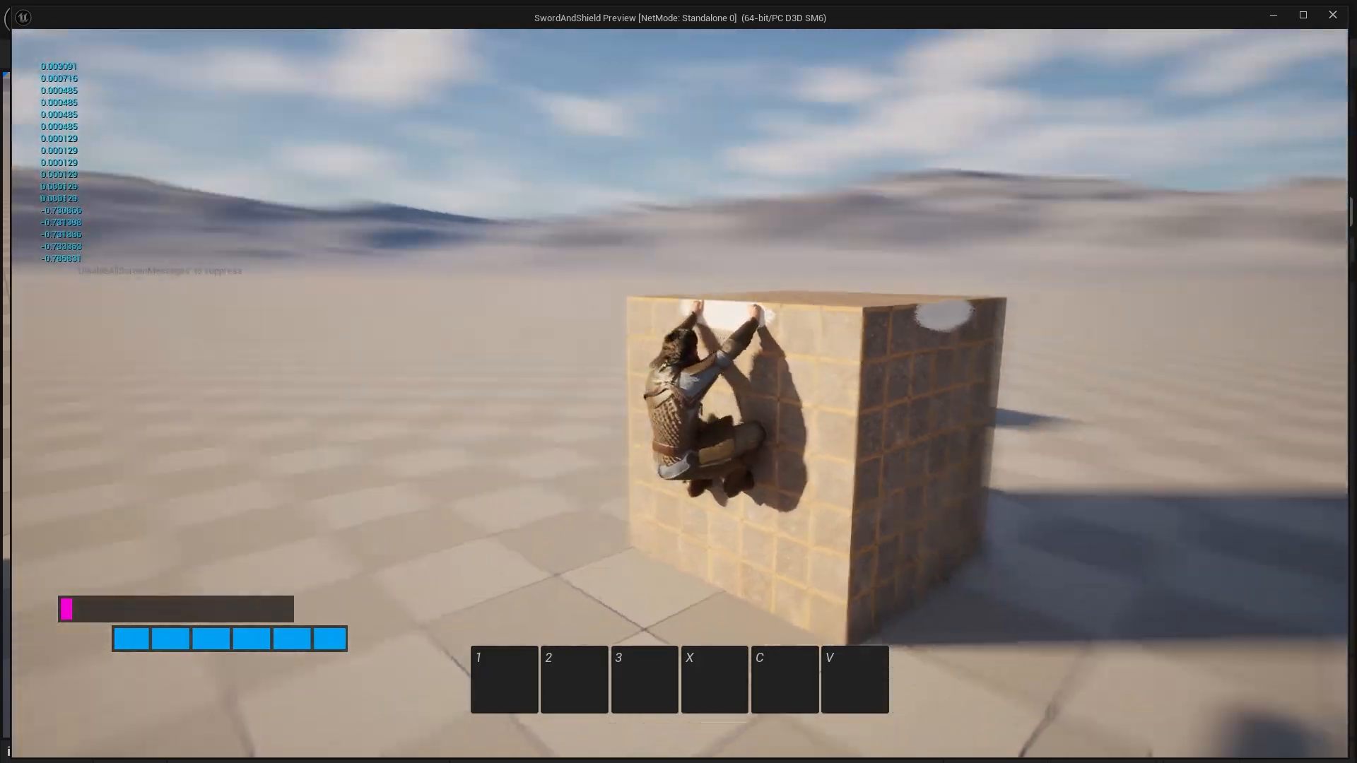
key("s")
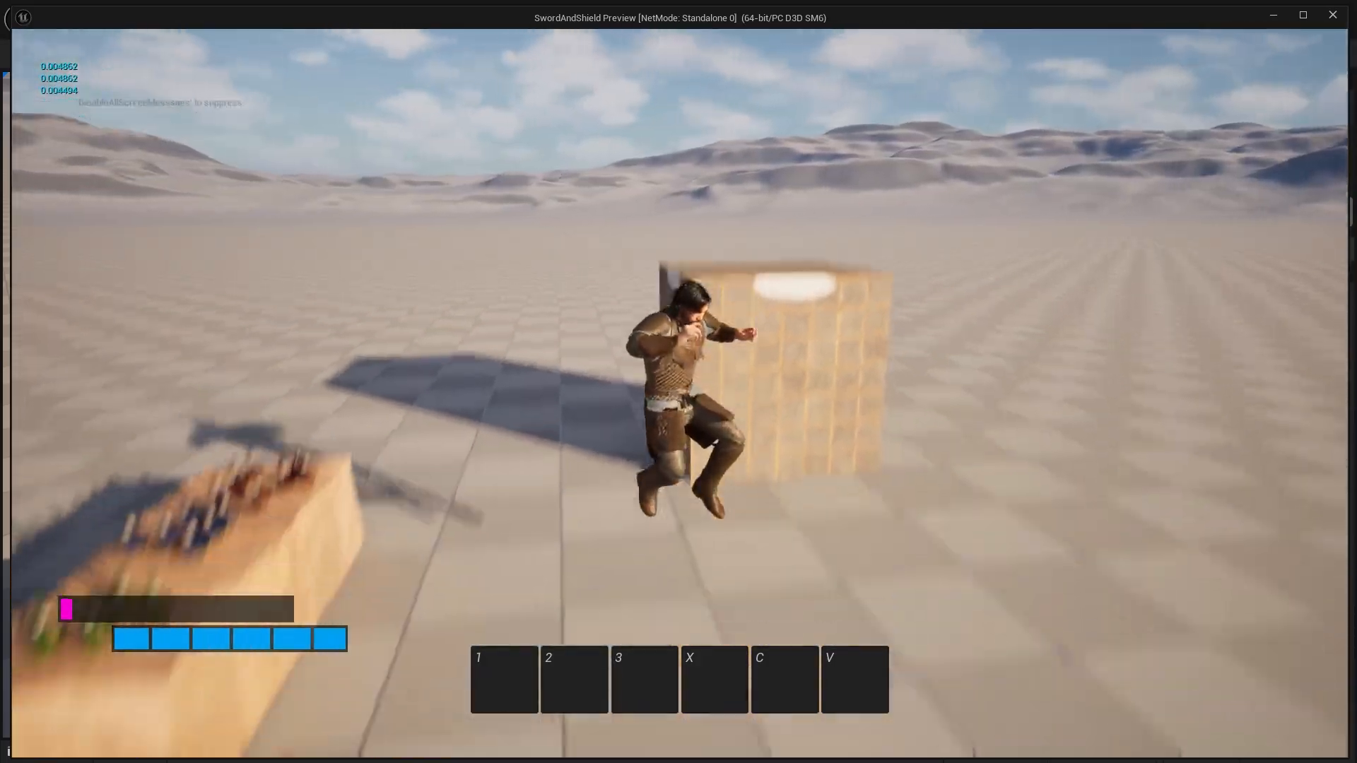
key("w")
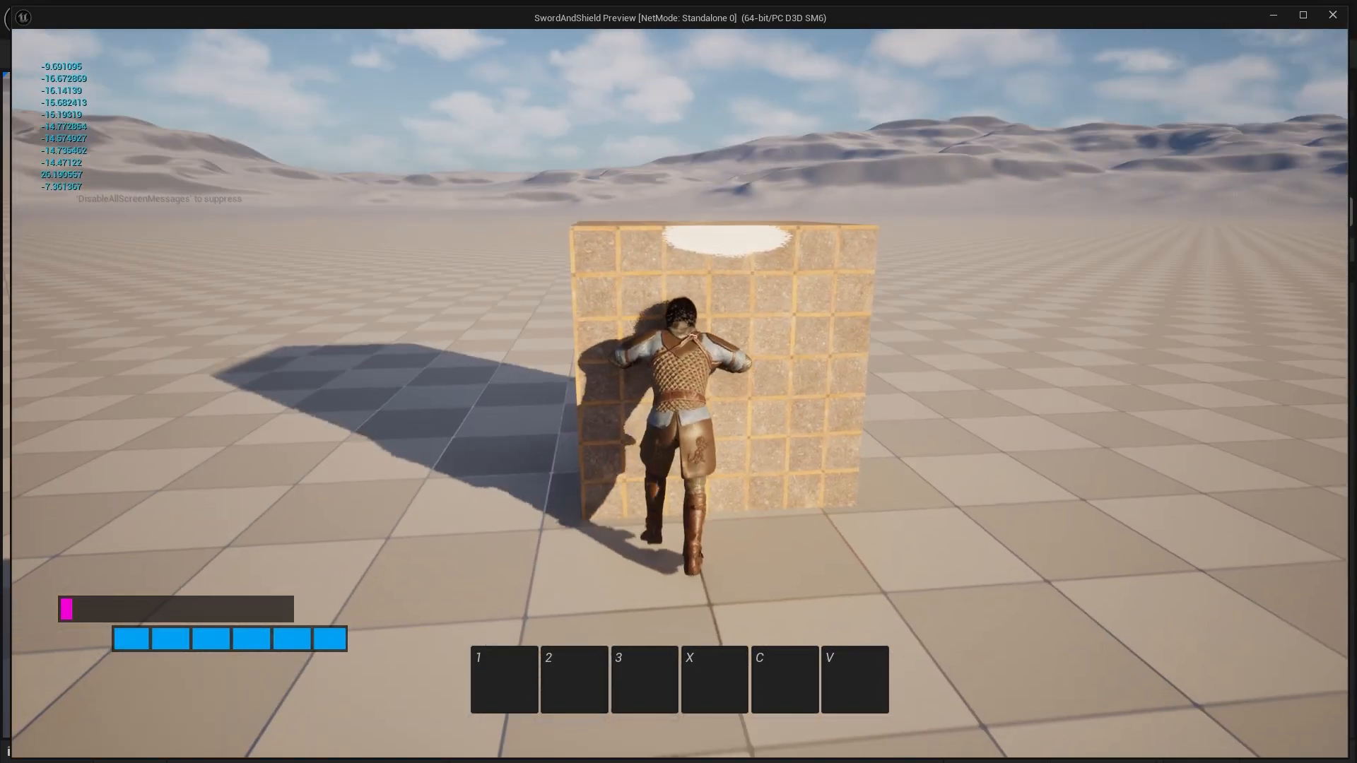
key("a")
key("Escape")
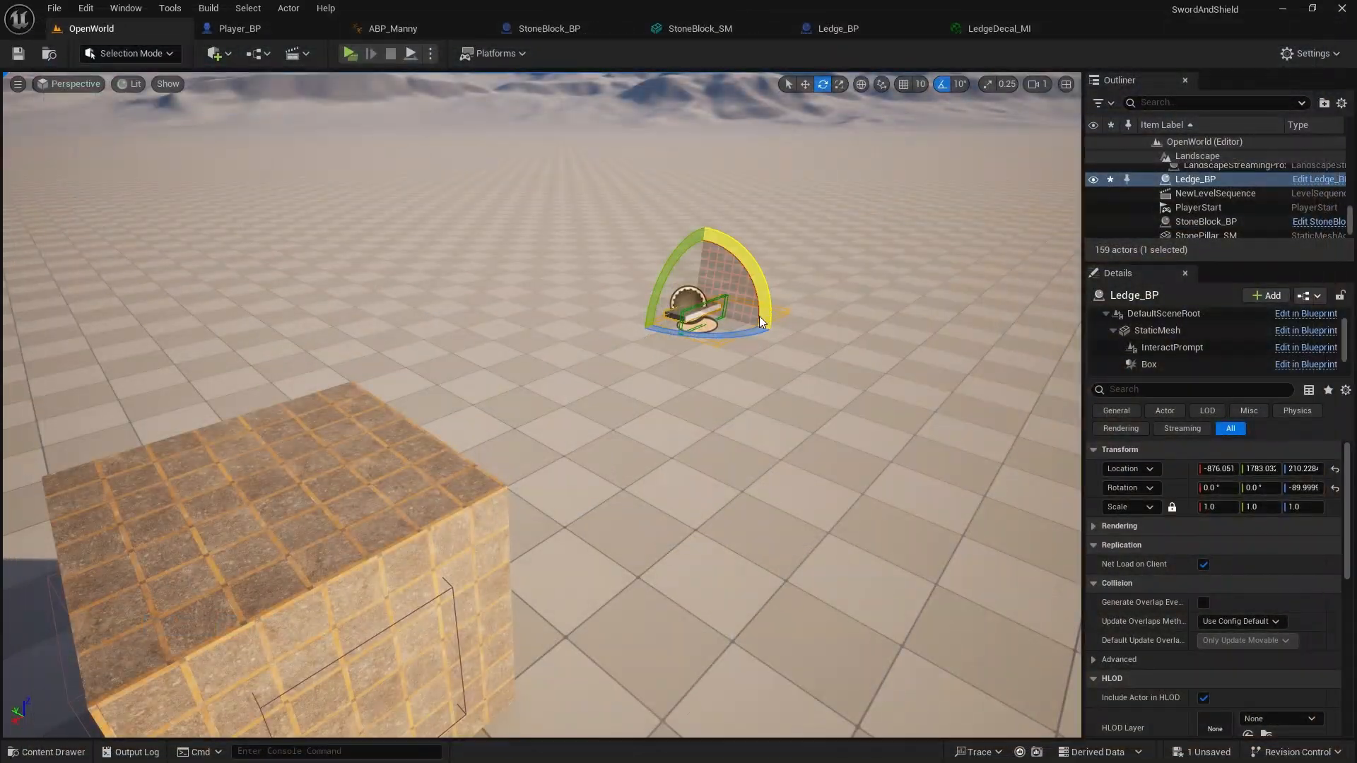
Add a cube shape to OpenWorld near the stone block and raise it to about 470 units
right_click_drag(761, 322, 670, 236)
key("s")
left_click(211, 56)
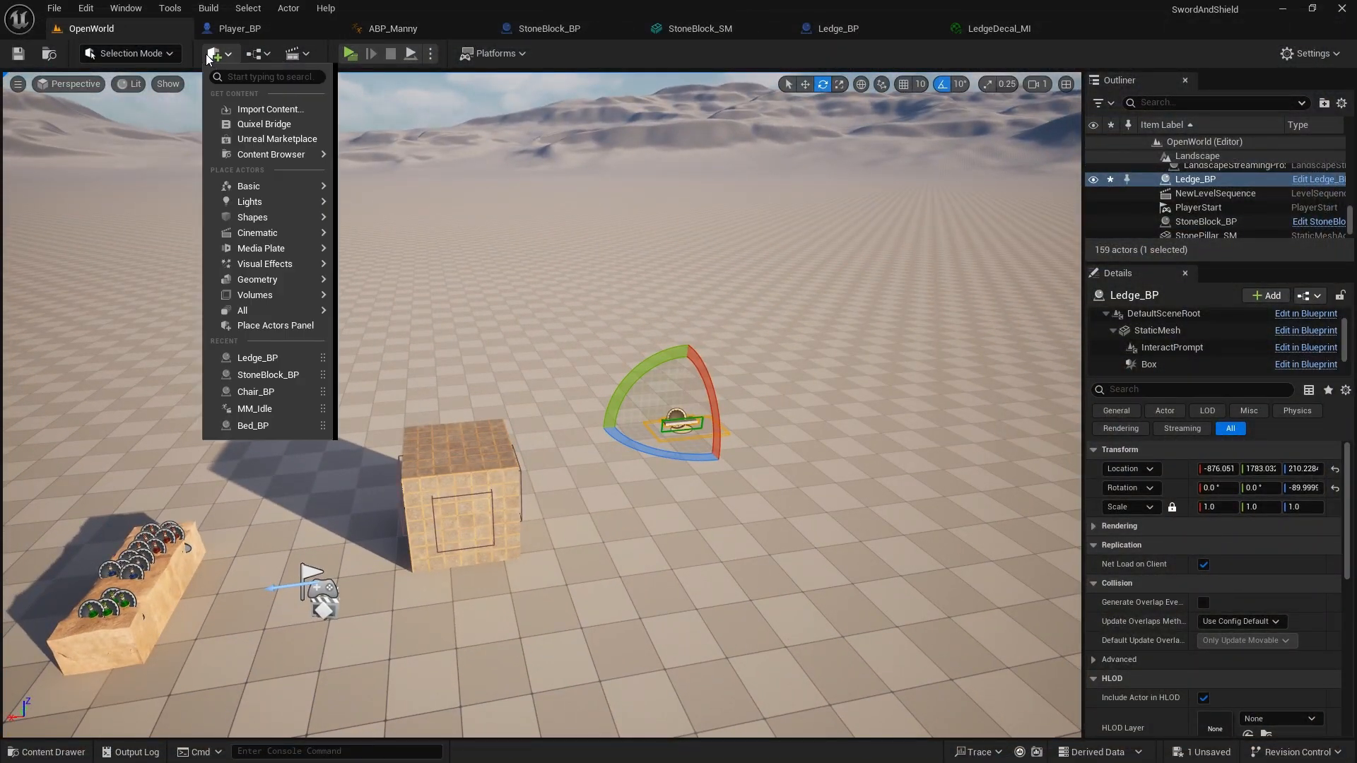
mouse_move(276, 220)
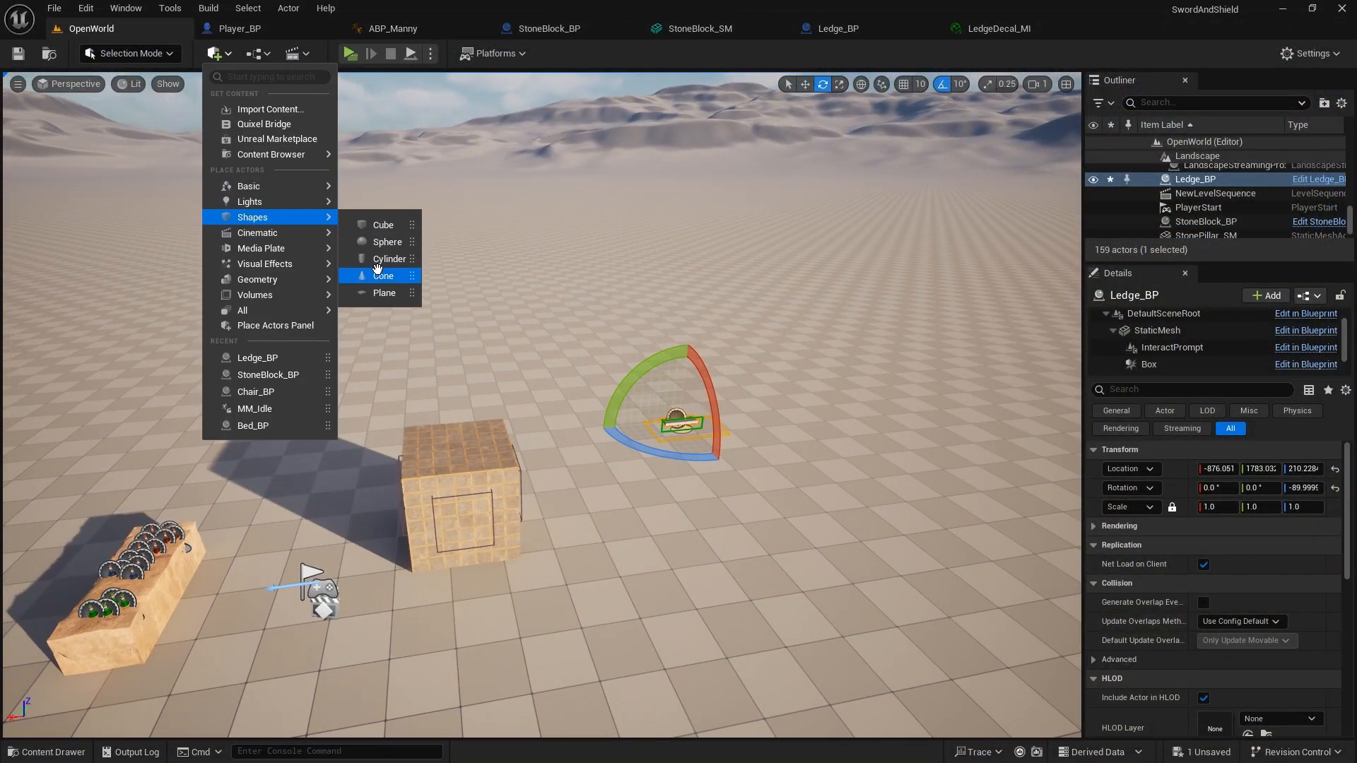
left_click(383, 225)
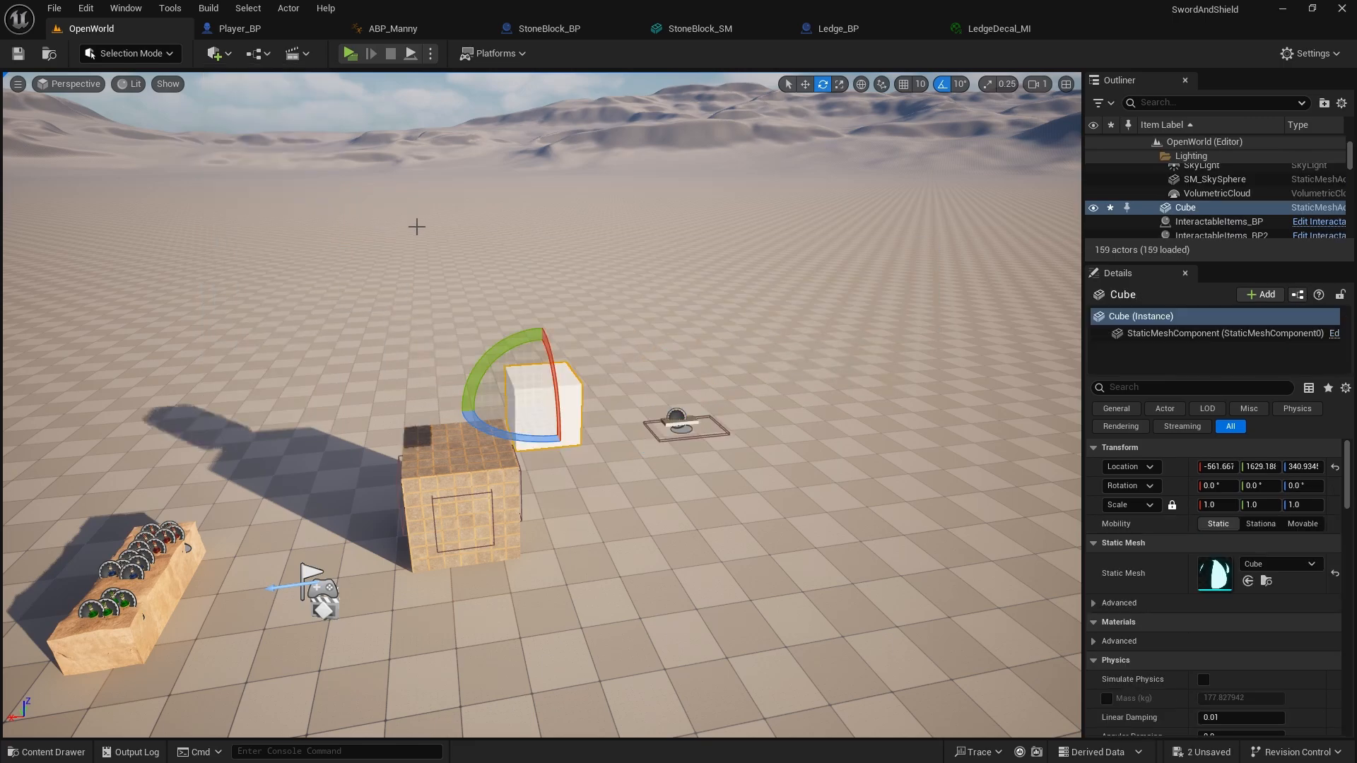
key("w")
left_click_drag(542, 368, 541, 282)
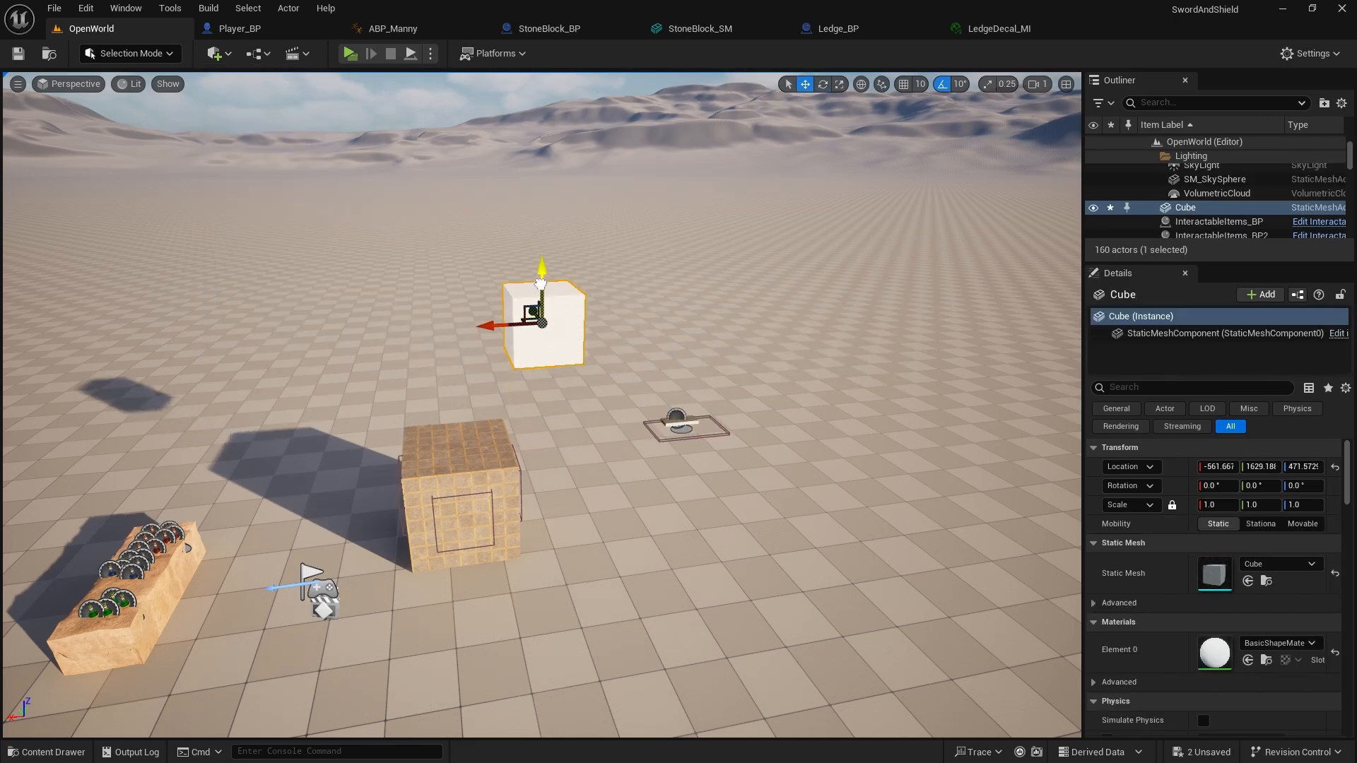
Lower the cube to about 330 units and move it away from the stone block to about Y 1918
key("w")
key("a")
right_click_drag(648, 330, 696, 312)
key("s")
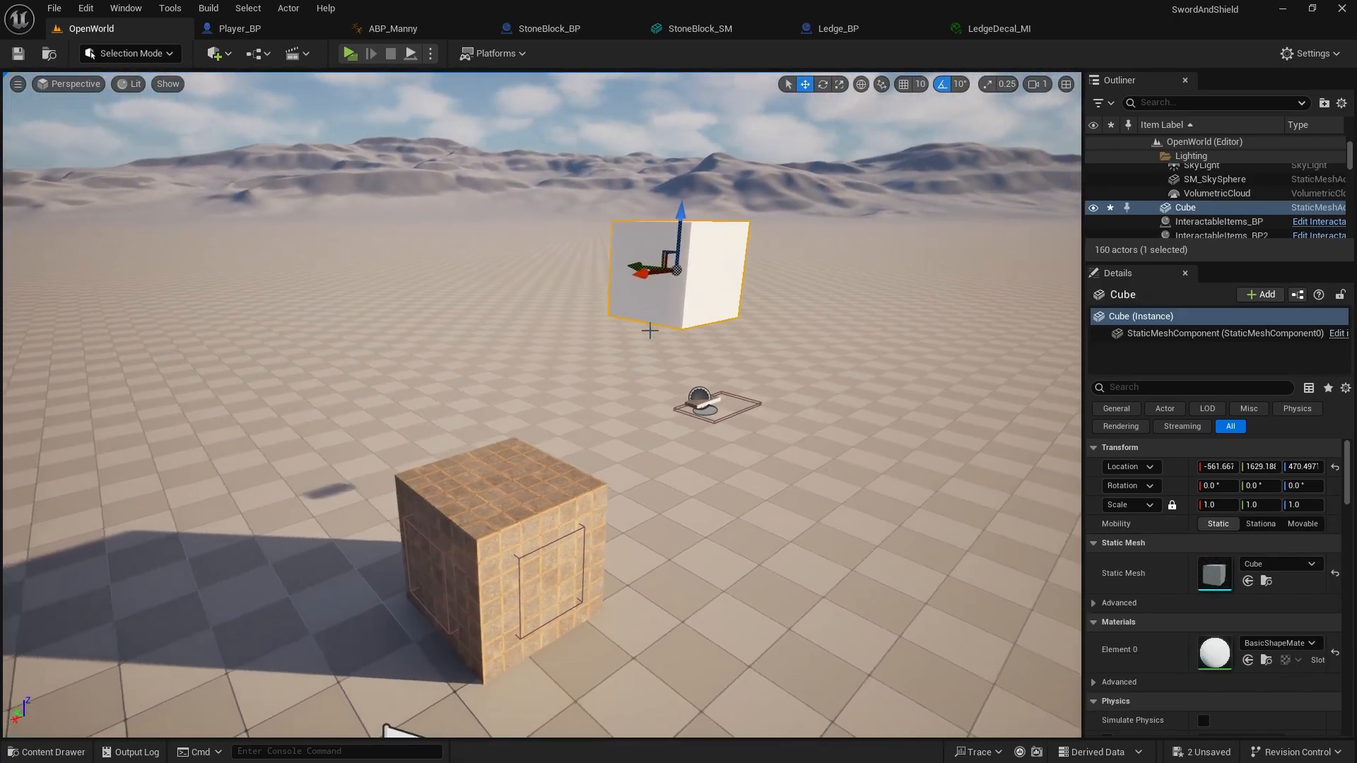
left_click_drag(692, 219, 687, 348)
left_click_drag(646, 394, 530, 353)
Scale the cube into a long flat slab, about 3.45 along X and 0.25 along Z, centred near X -683
key("e")
key("r")
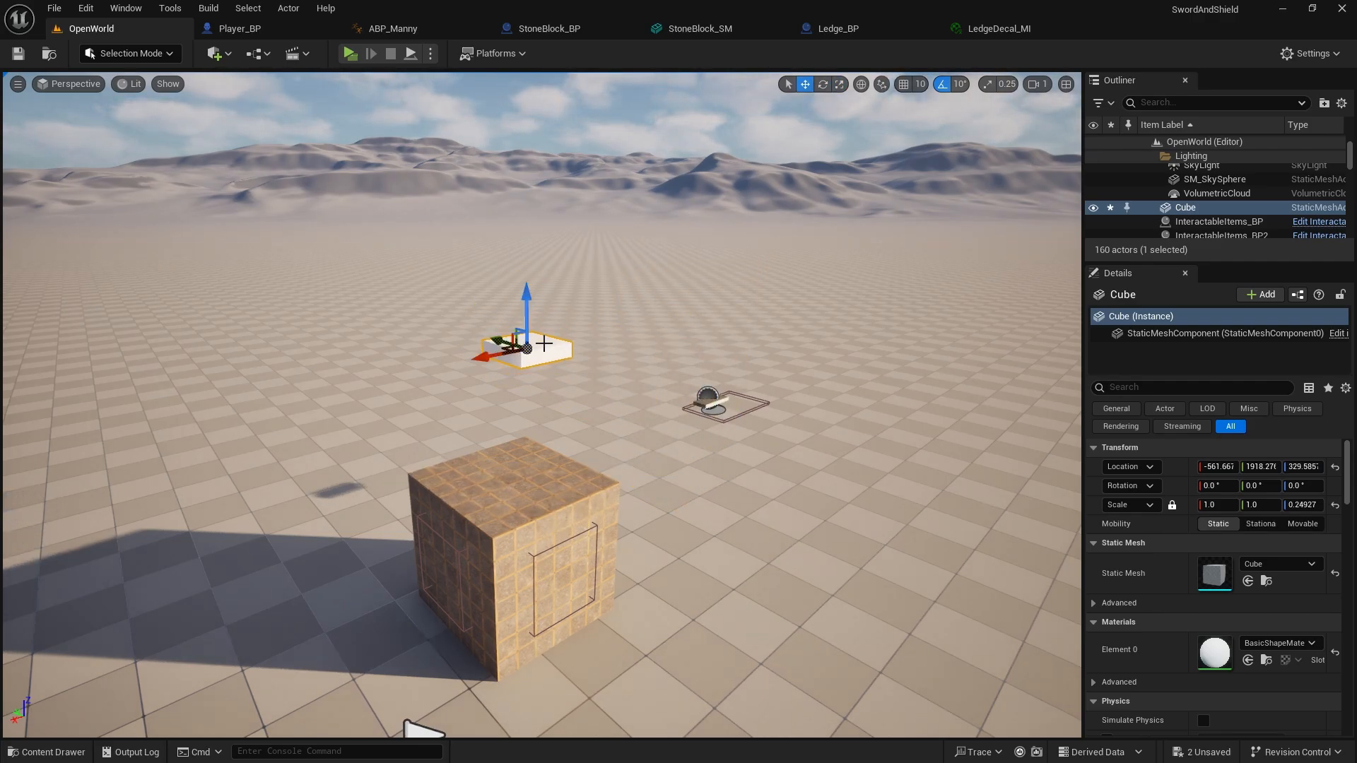
key("r")
left_click_drag(502, 349, 559, 336)
key("w")
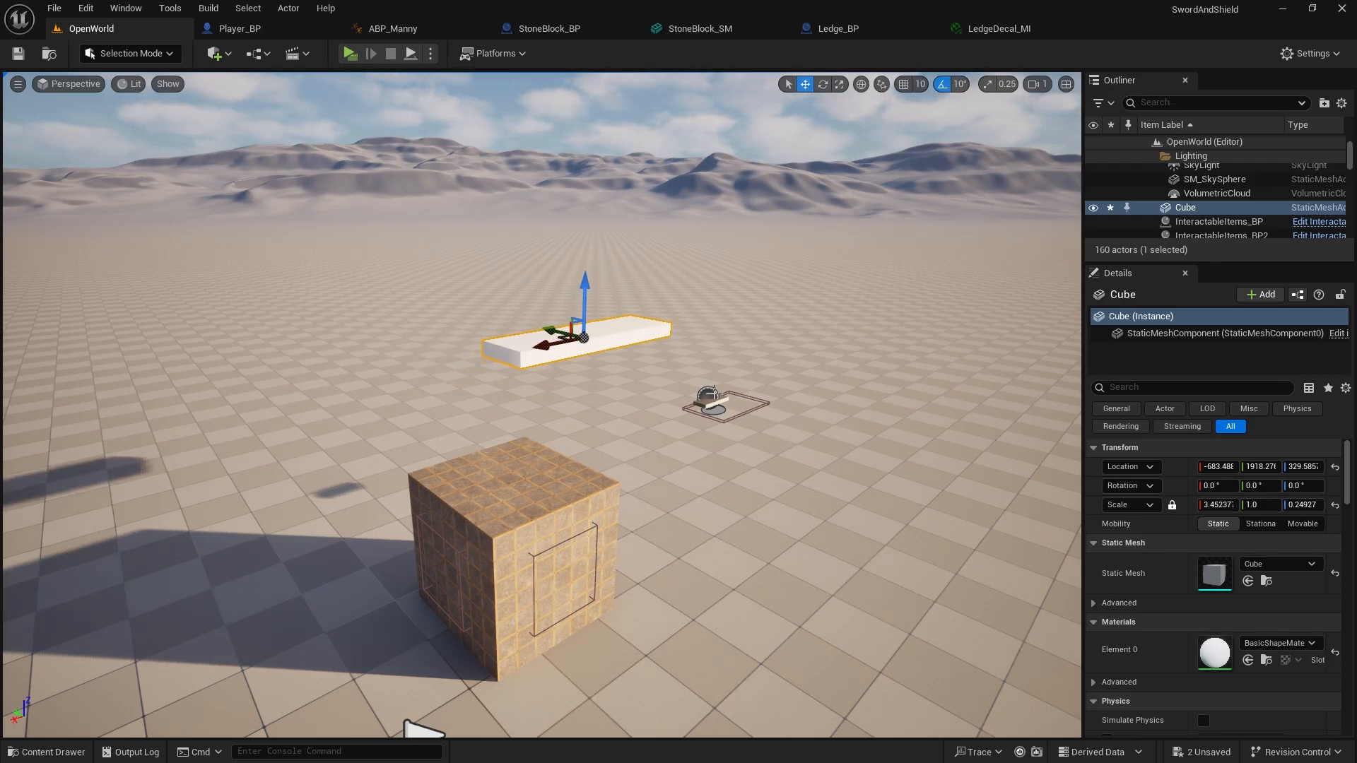
Raise the standalone Ledge_BP to about 361 units, reset its rotation to 0°, and move it over the slab's near end
left_click(709, 401)
left_click_drag(713, 348, 720, 266)
left_click_drag(683, 325, 463, 337)
key("e")
key("w")
key("w")
right_click_drag(463, 338, 354, 322)
key("d")
left_click_drag(445, 347, 599, 354)
key("a")
right_click_drag(599, 354, 799, 325)
key("a")
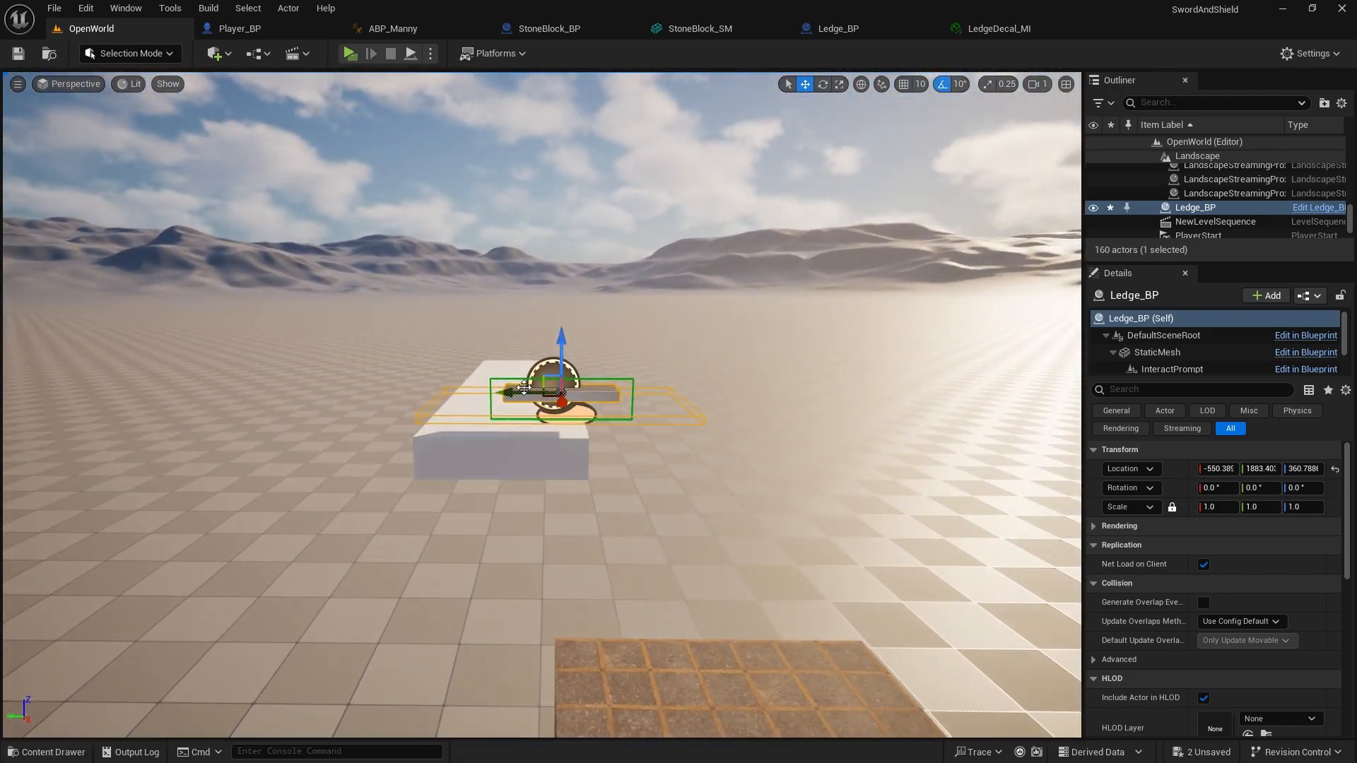
Align Ledge_BP with the slab's end edge at about X -525, Y 1910, Z 340
left_click_drag(518, 341, 518, 377)
key("d")
right_click_drag(518, 378, 311, 438)
left_click_drag(606, 367, 560, 372)
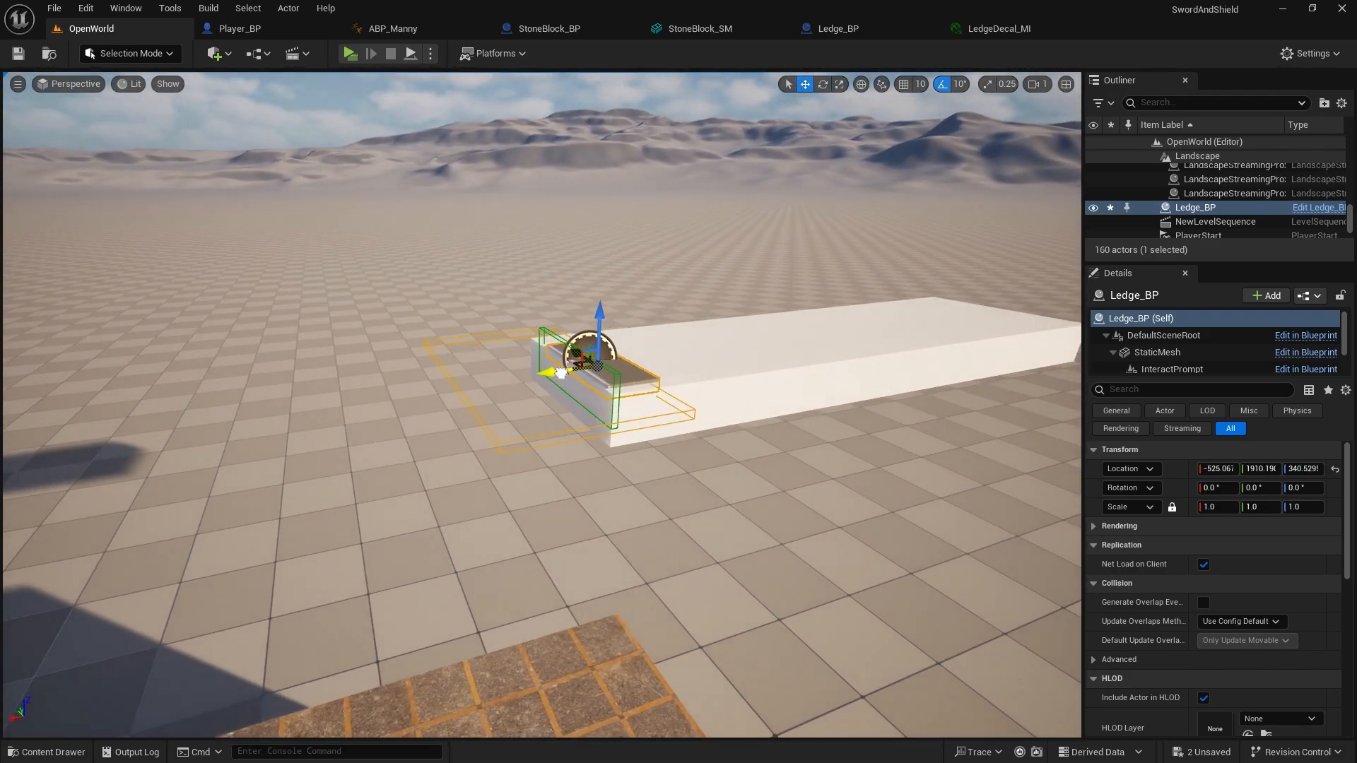
Move the StoneBlock_BP actor farther from the slab, to about Y 1461
key("s")
right_click_drag(554, 375, 502, 456)
left_click(640, 485)
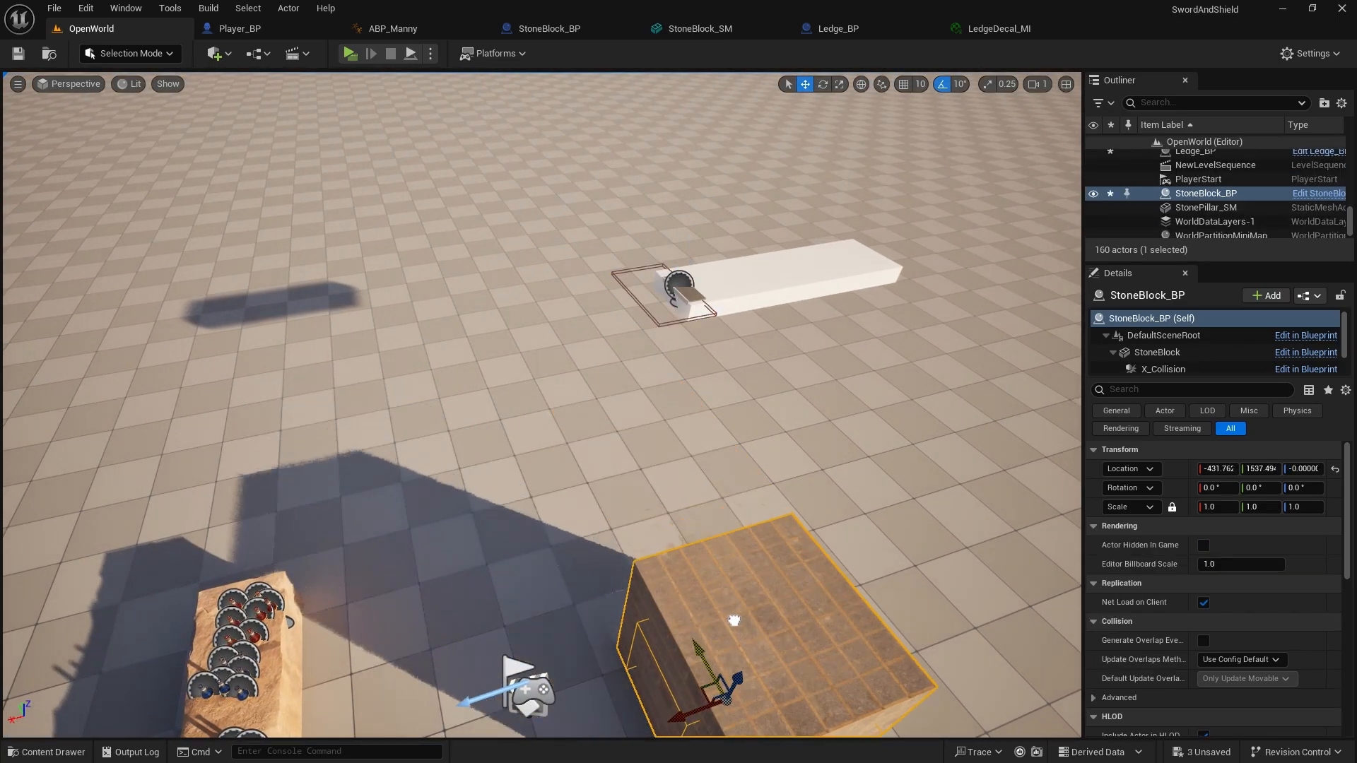
right_click_drag(566, 424, 693, 445)
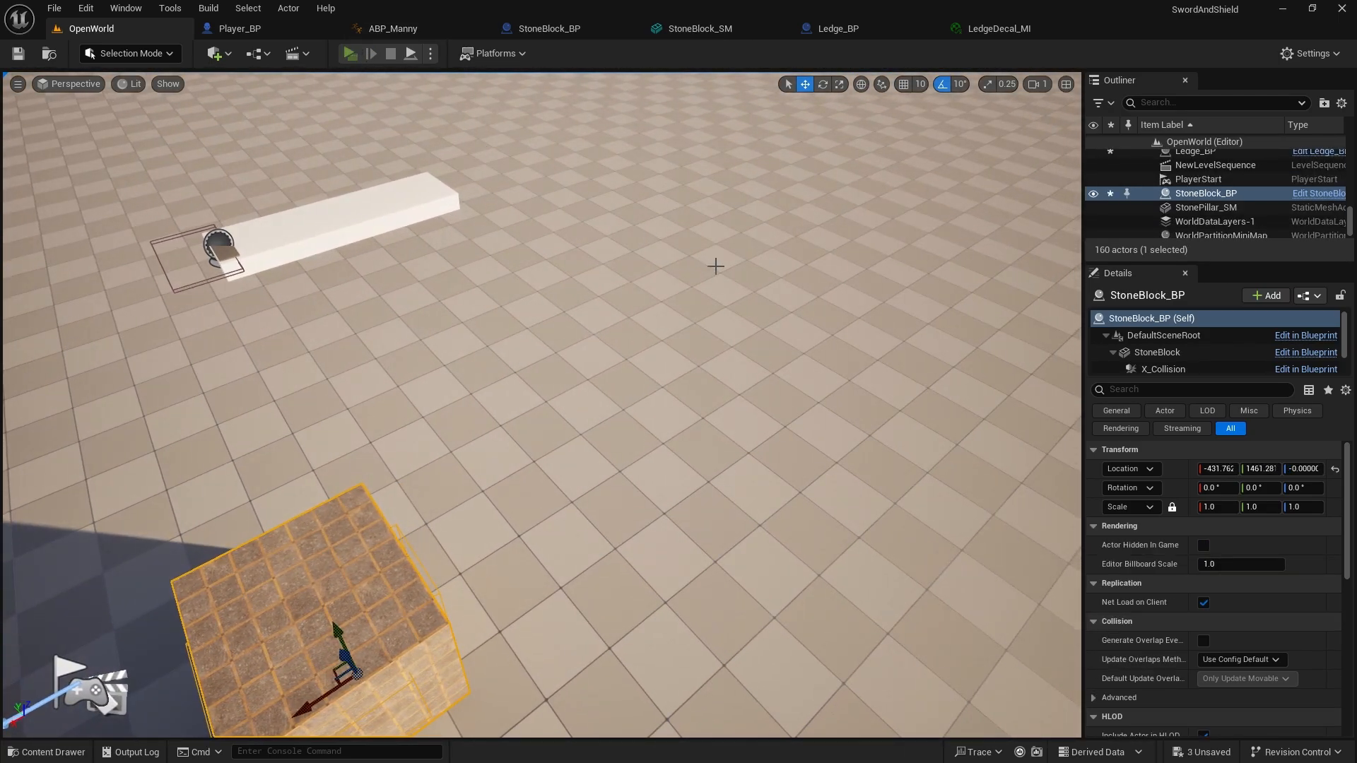
Play the level and sprint and jump around the stone block, ending at one of its ledge faces
key("w")
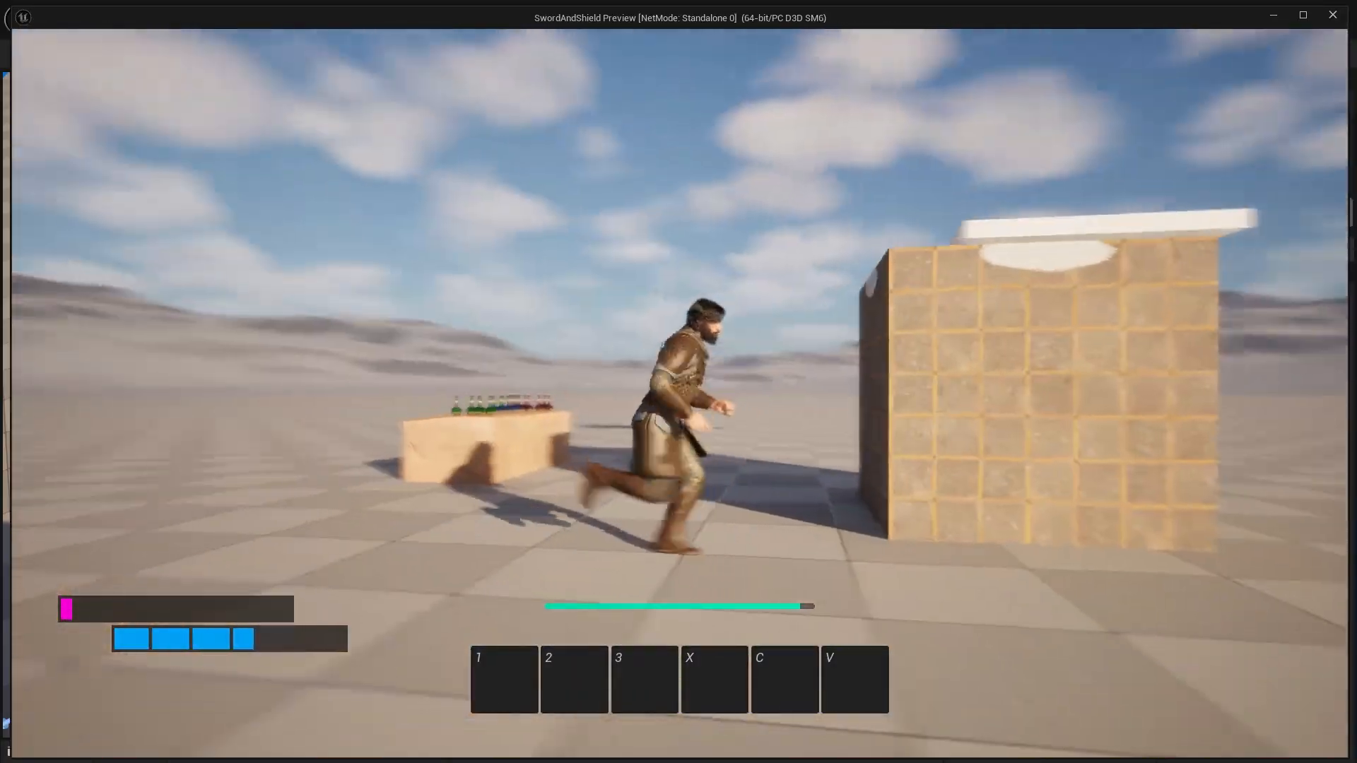
key("space")
key("space")
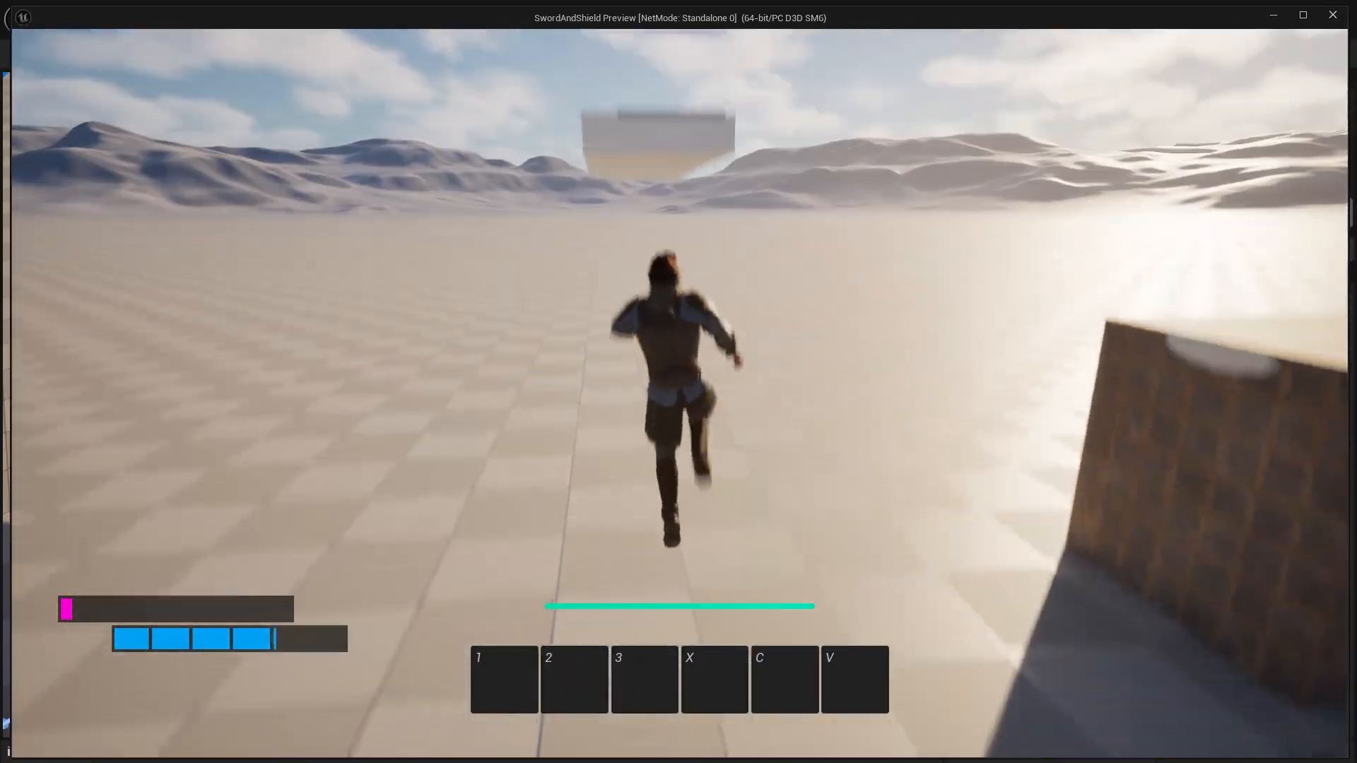
key("shift+w")
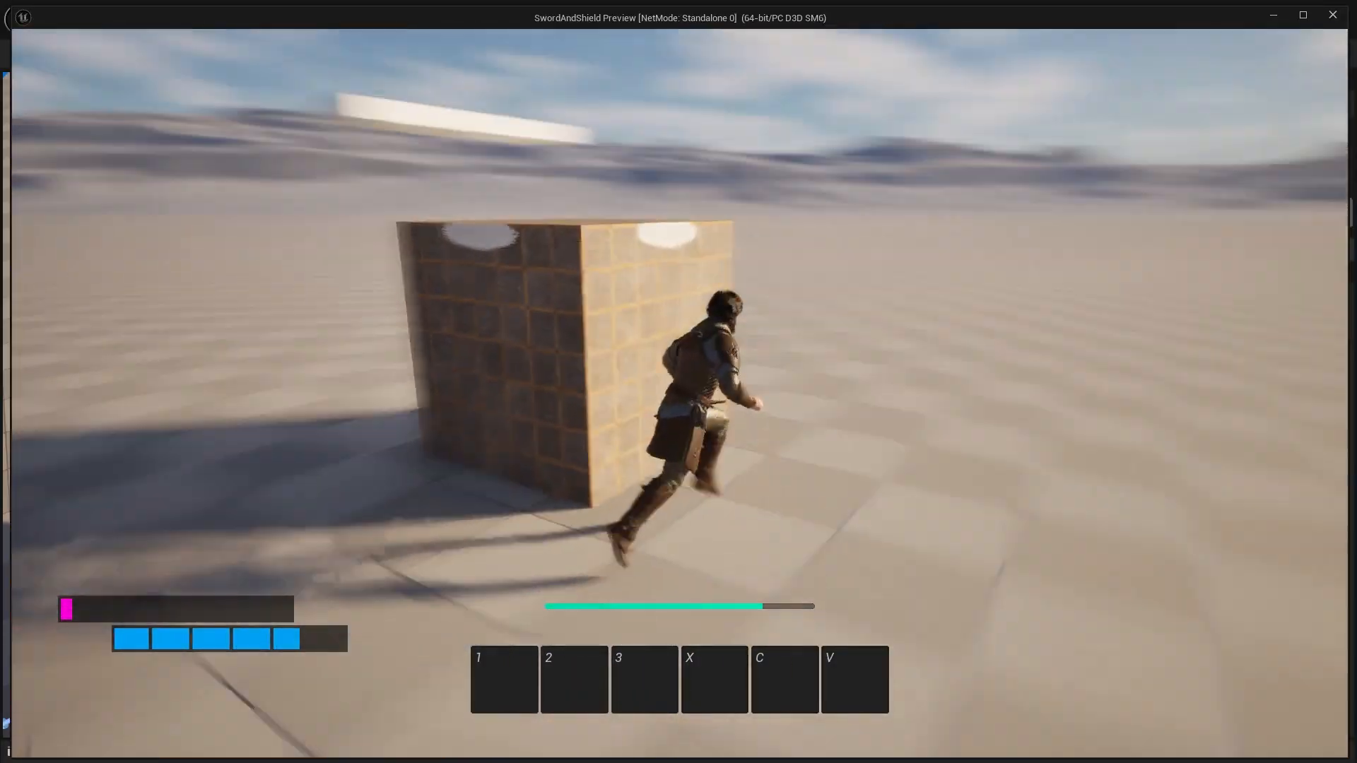
key("w")
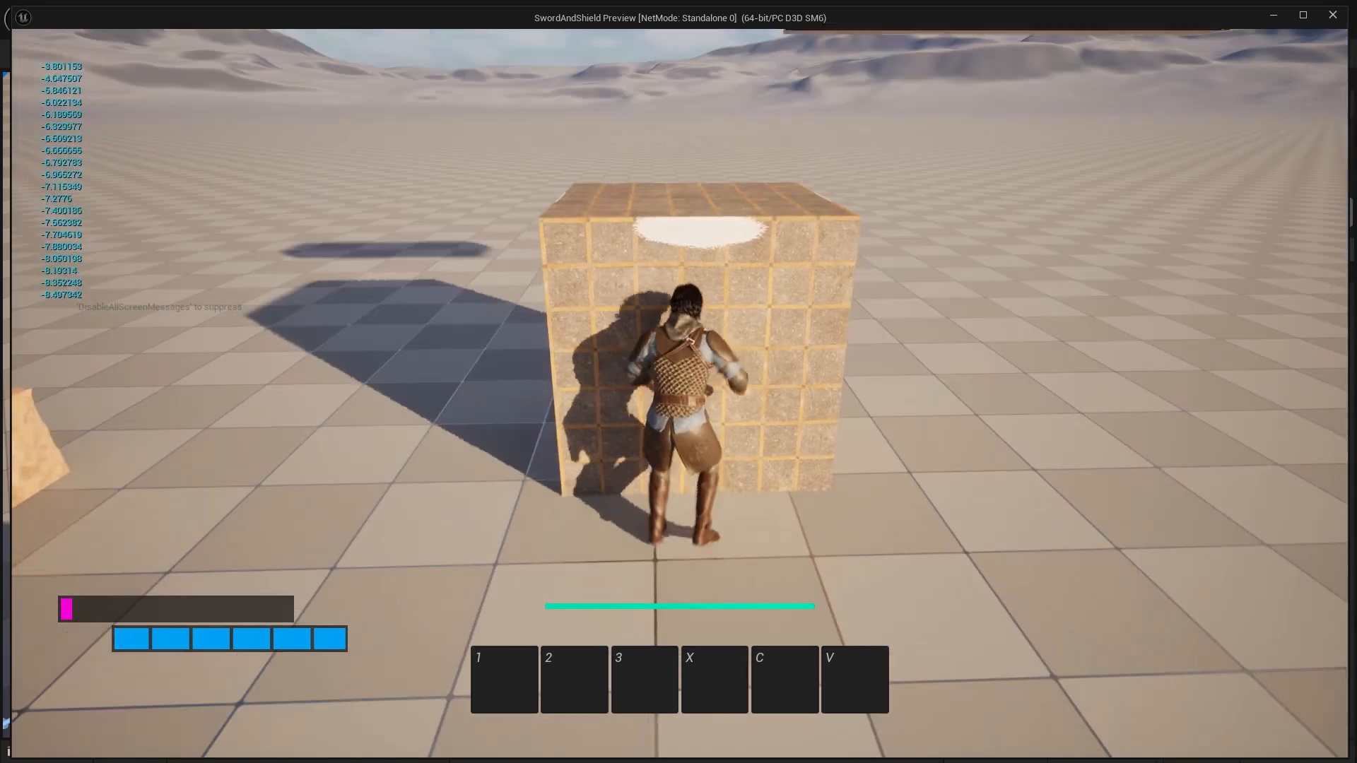
Test the standalone ledge by climbing onto the stone block and leaping from it to the slab
key("space")
key("w")
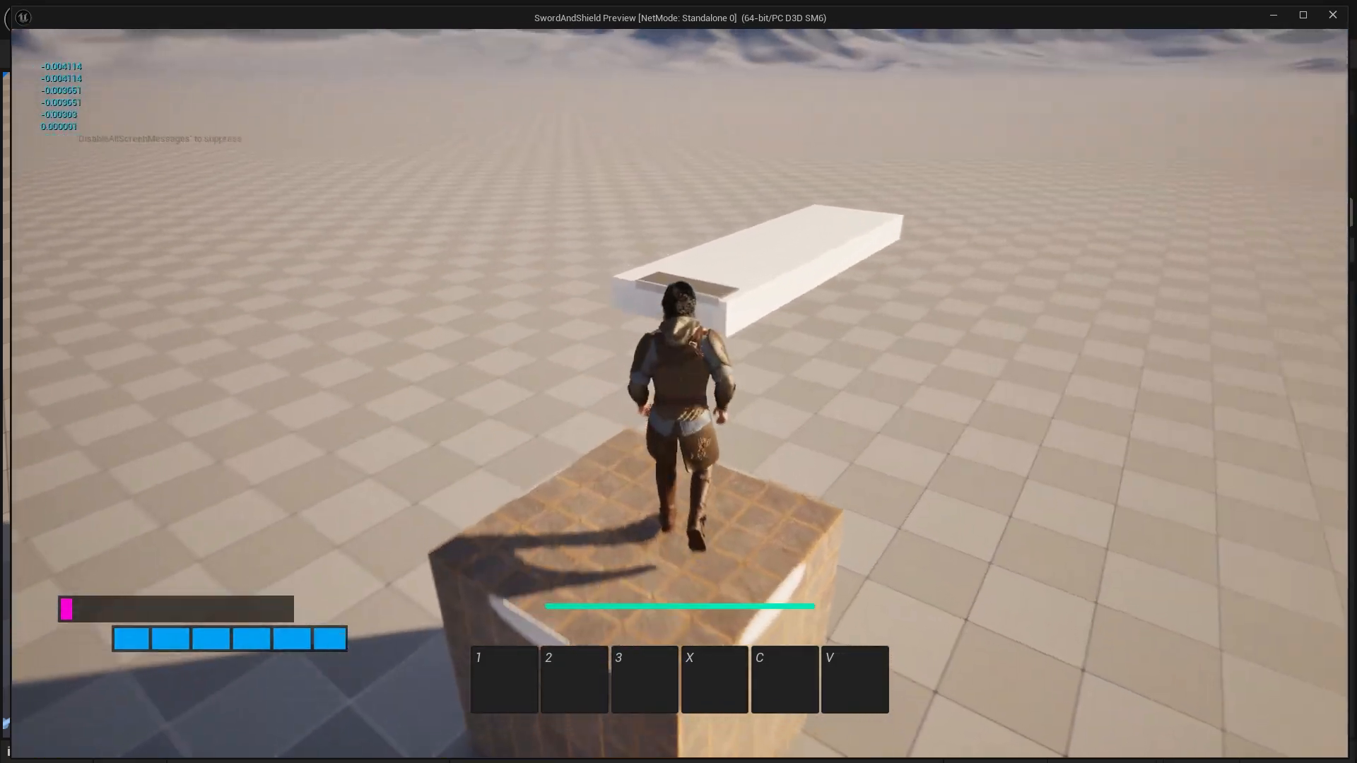
key("space")
key("space")
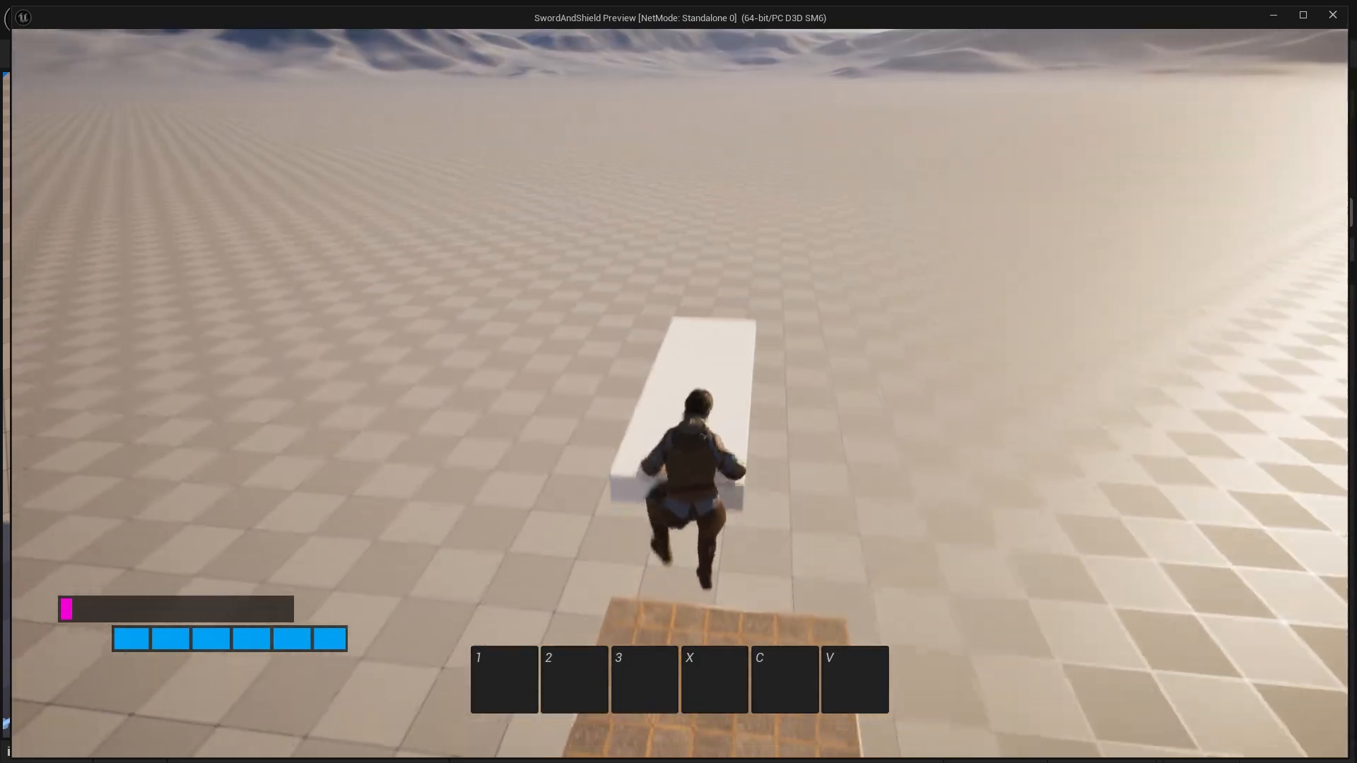
key("w")
key("space")
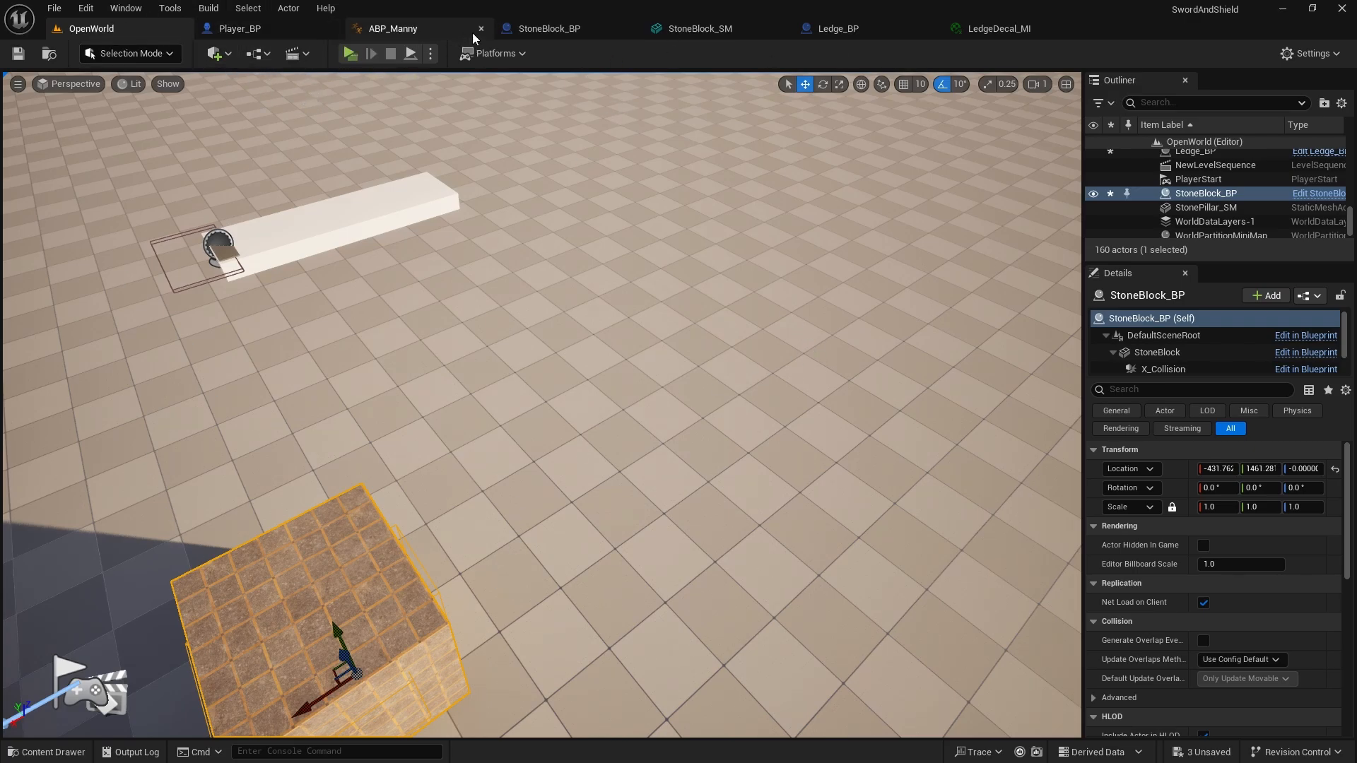
Examine the collision overlap events and their CheckPushRotation timers in StoneBlock_BP's Event Graph
left_click(564, 30)
scroll(707, 300, "down", 2)
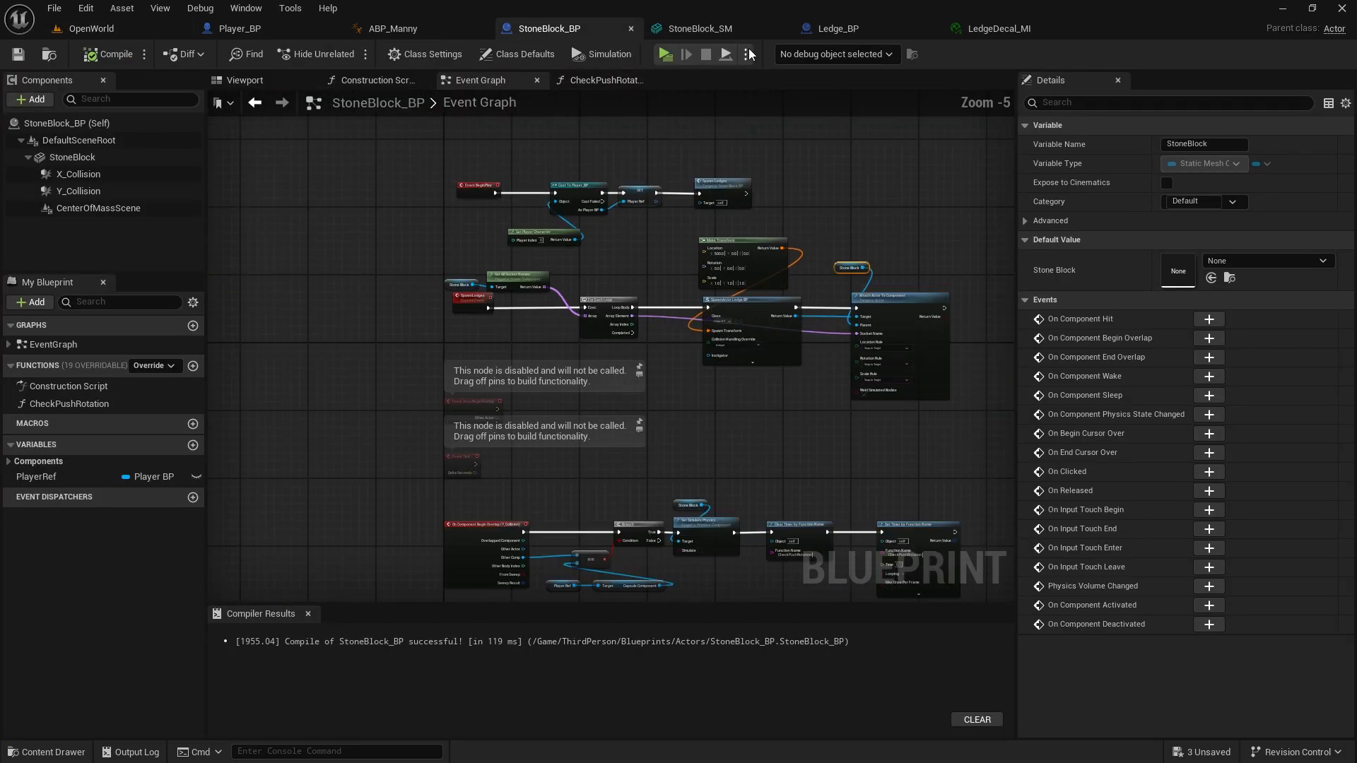
scroll(775, 335, "down", 2)
right_click_drag(774, 334, 651, 168)
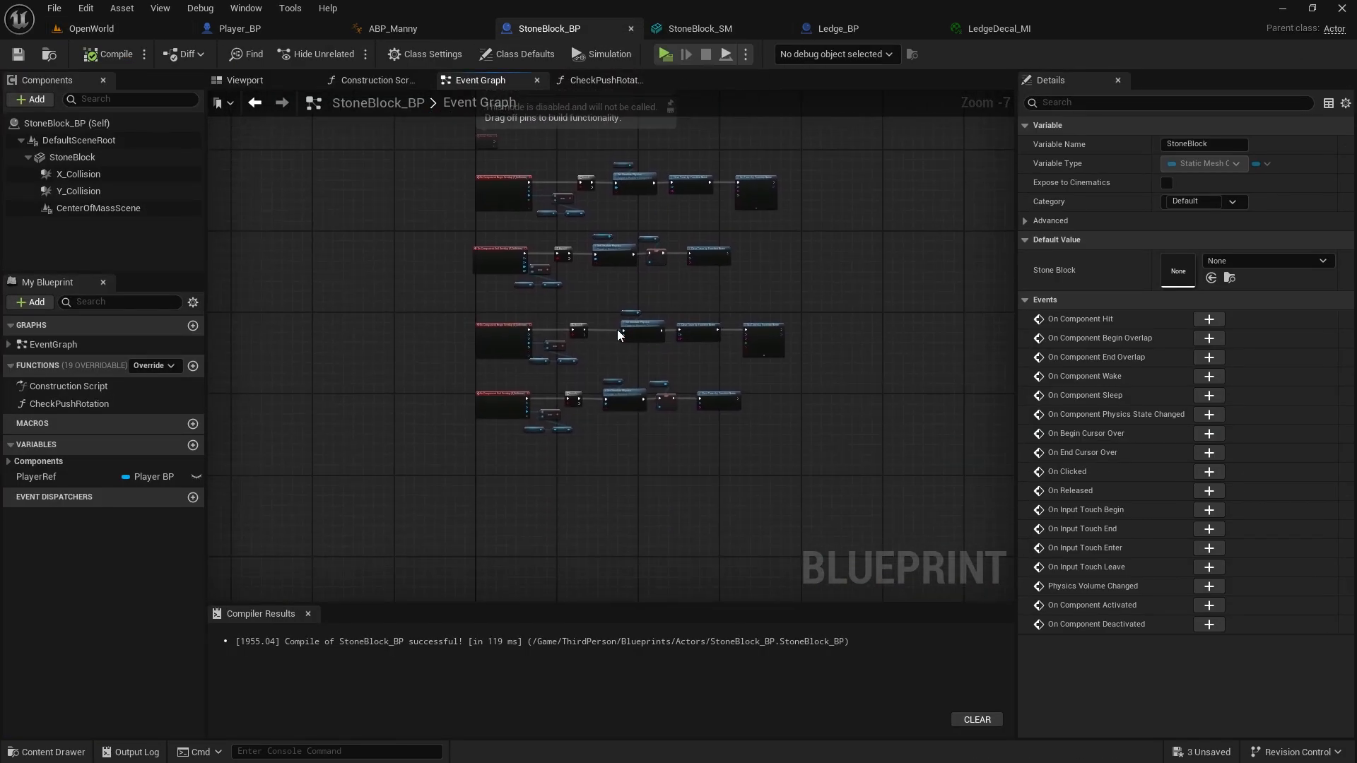
scroll(730, 222, "up", 3)
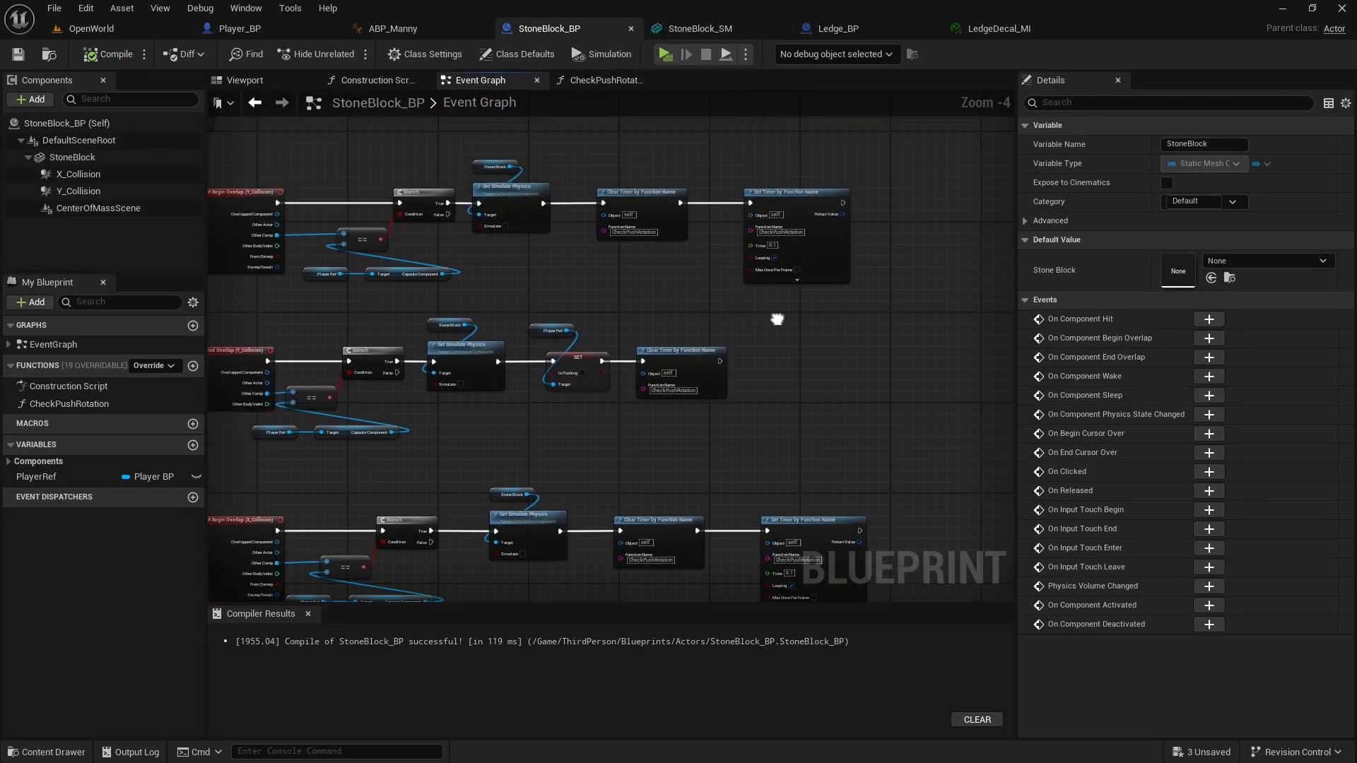
scroll(727, 302, "up", 2)
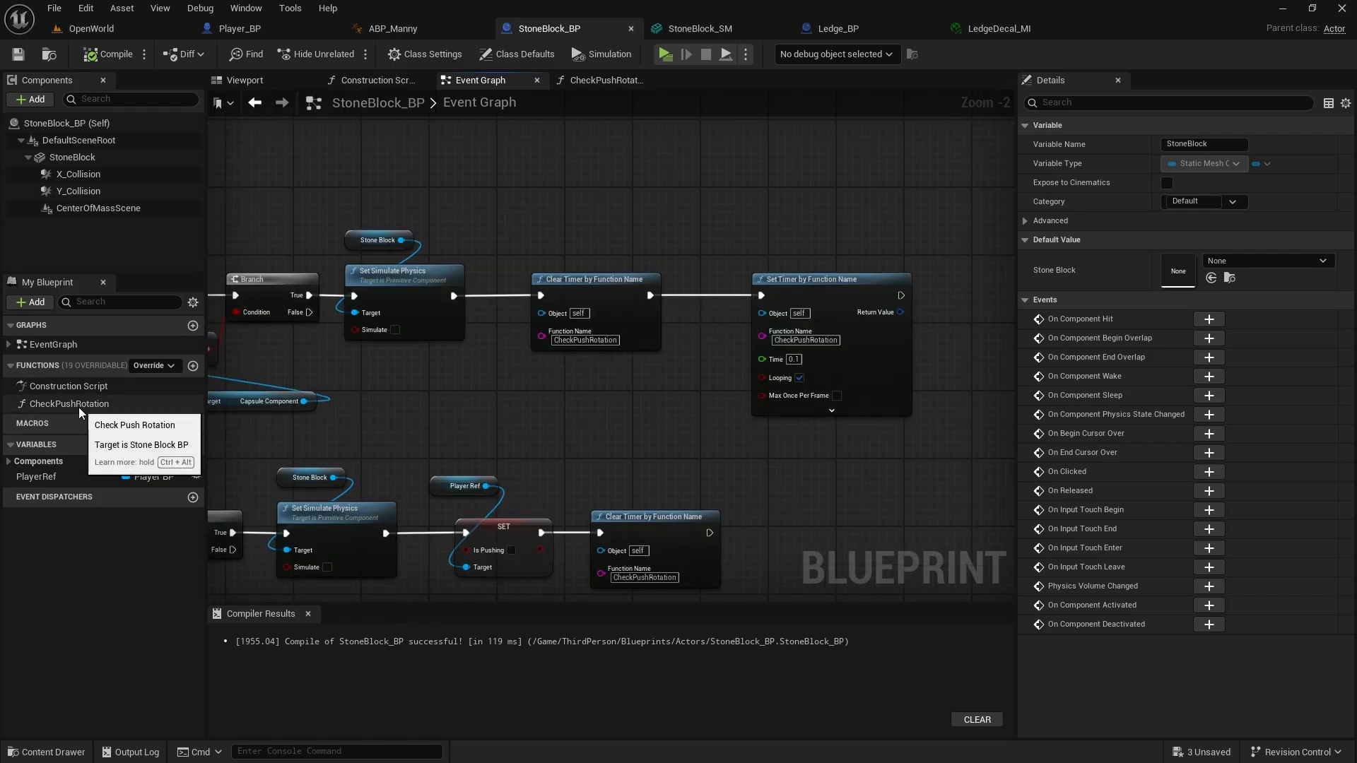
right_click_drag(777, 218, 597, 212)
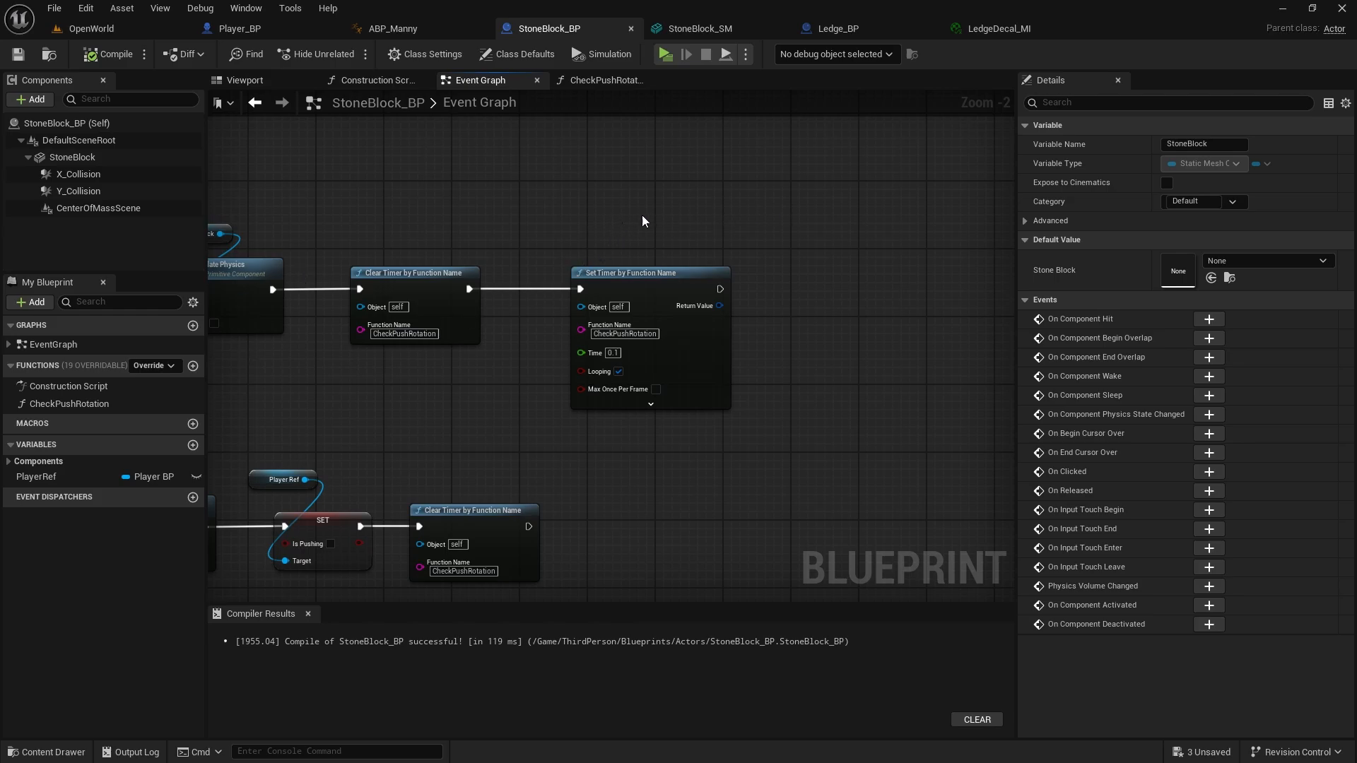
right_click_drag(479, 471, 978, 295)
scroll(525, 417, "down", 1)
right_click_drag(526, 417, 783, 327)
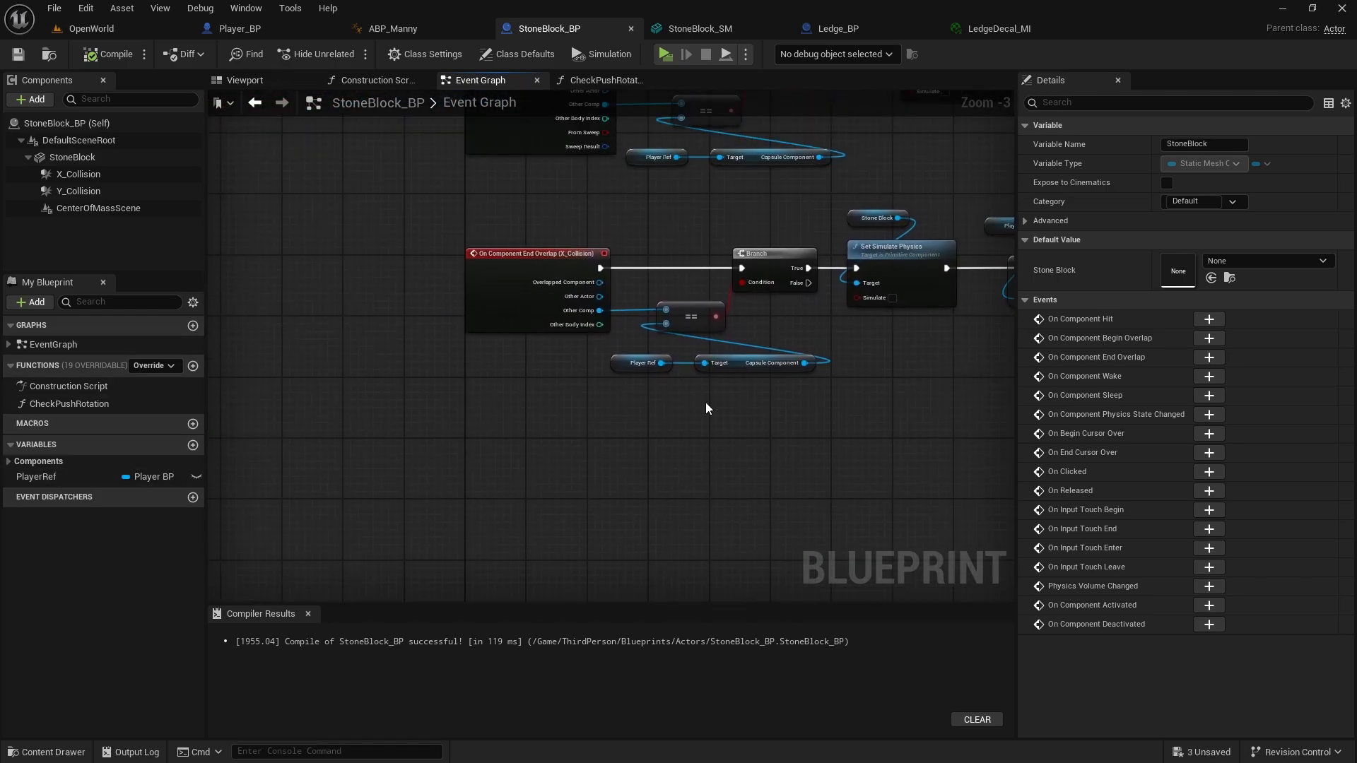
Create a custom event named PlayPushingSound in empty space below the overlap event chains
scroll(532, 489, "down", 2)
right_click_drag(509, 421, 530, 384)
right_click(531, 386)
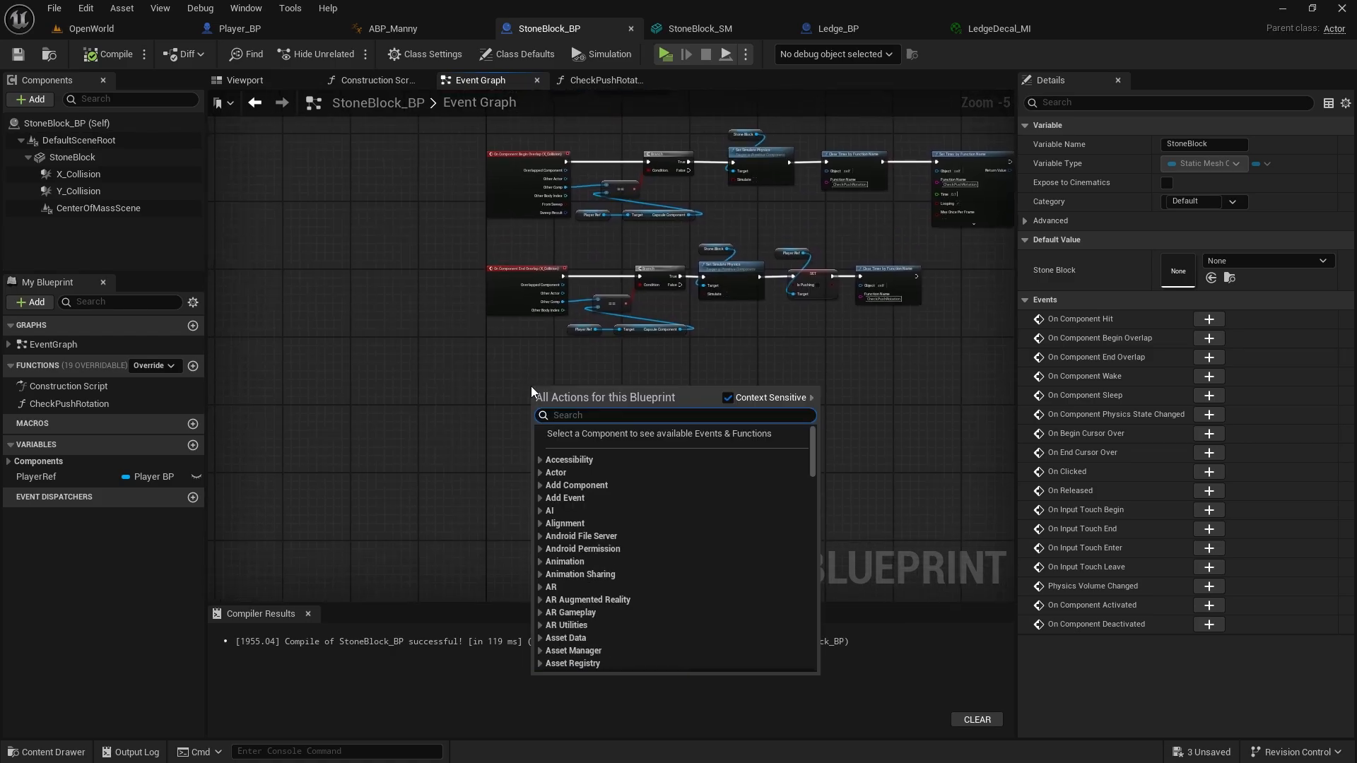
type("custom")
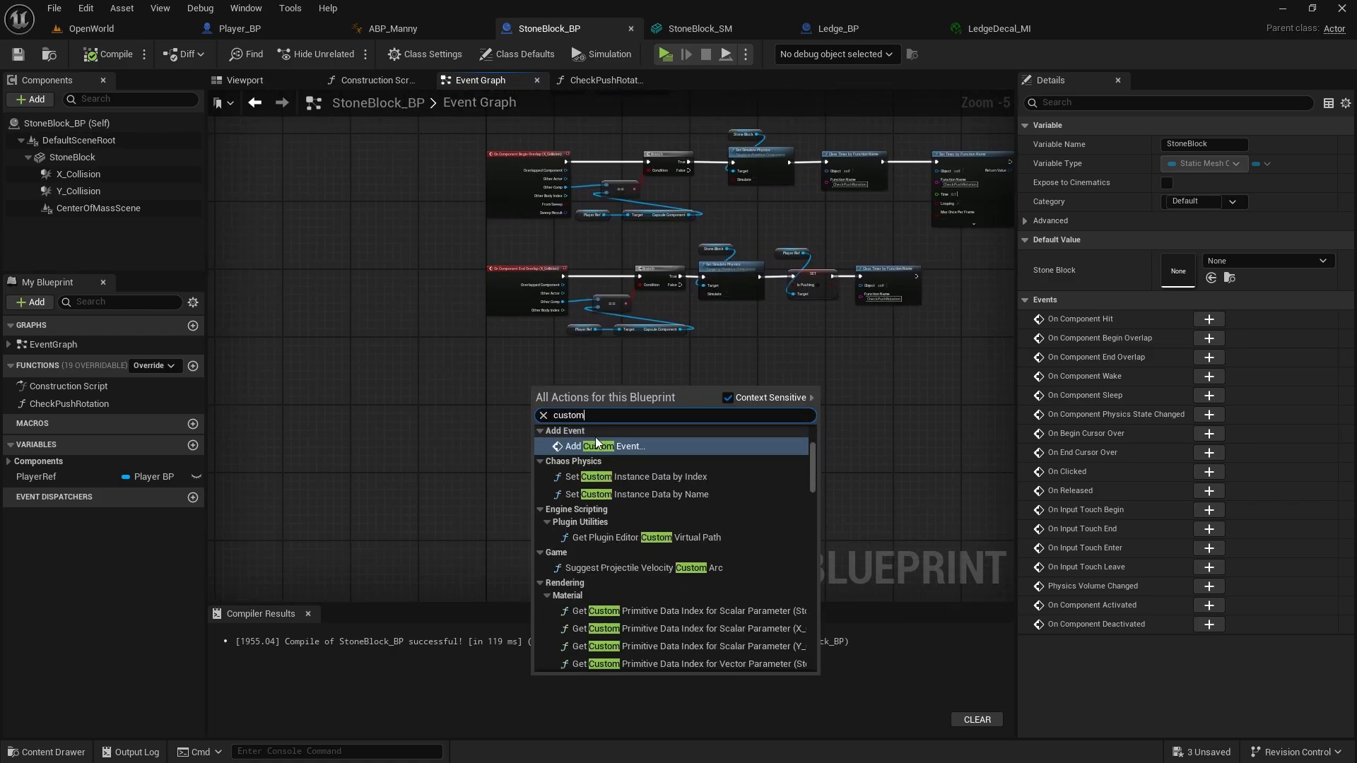
left_click(613, 445)
type("Puay")
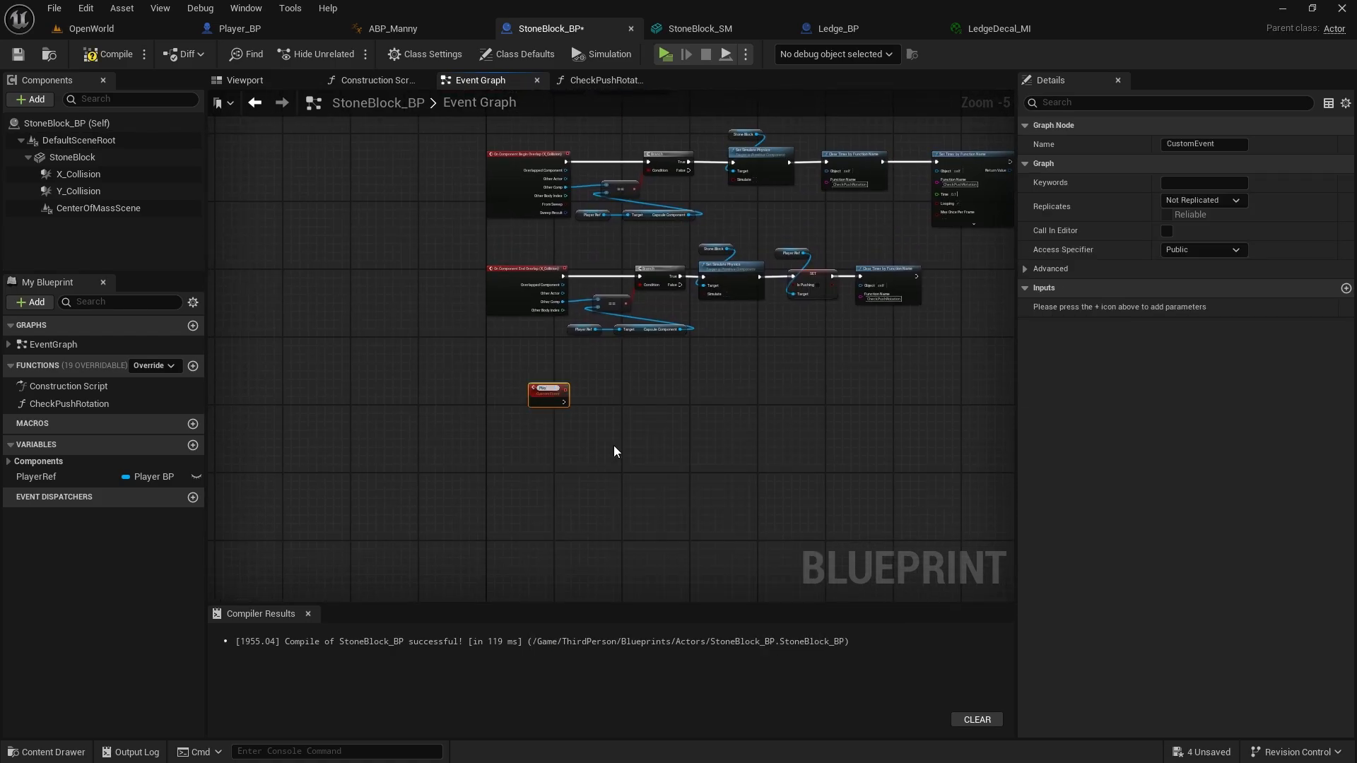
type("PushingSound")
key("Return")
Add a Branch node beside PlayPushingSound and give the event a Boolean input named Play
scroll(674, 426, "up", 3)
right_click_drag(675, 425, 628, 290)
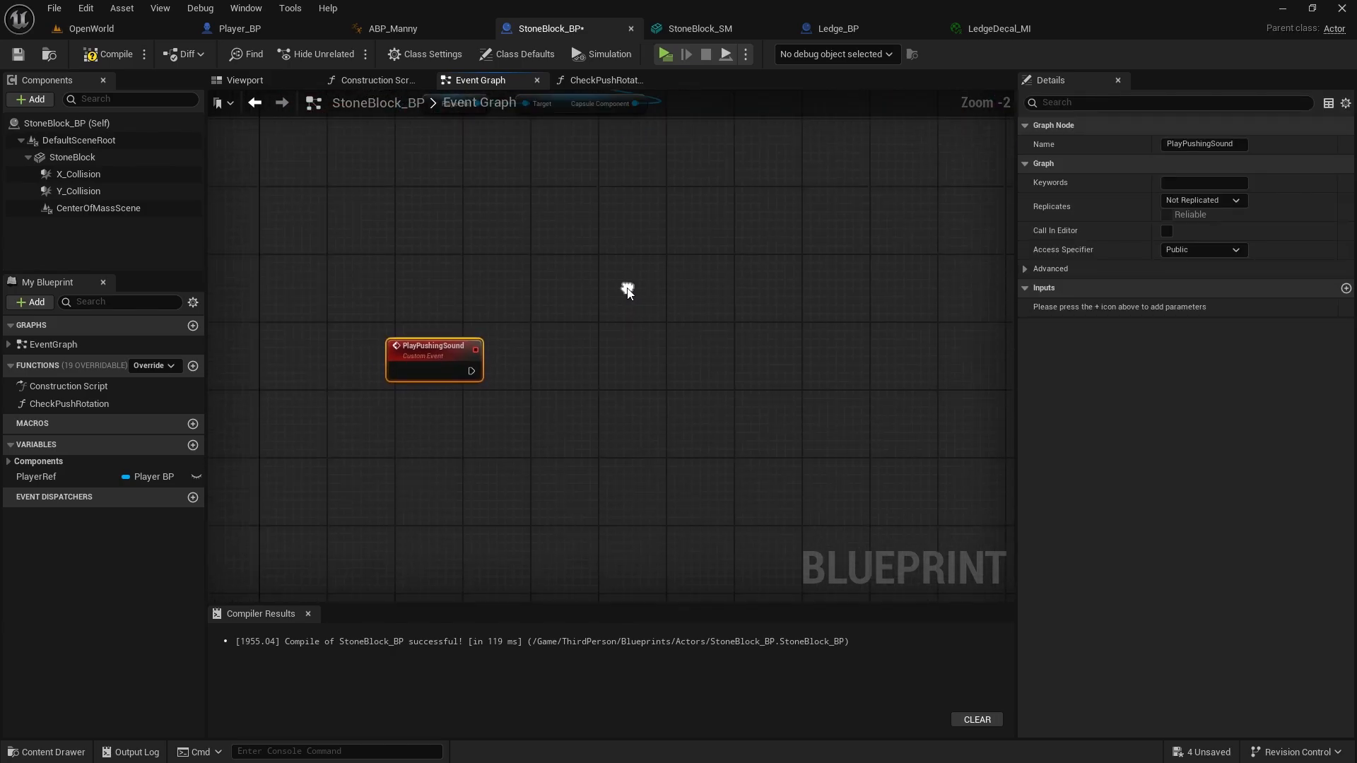
left_click(578, 332)
left_click(452, 358)
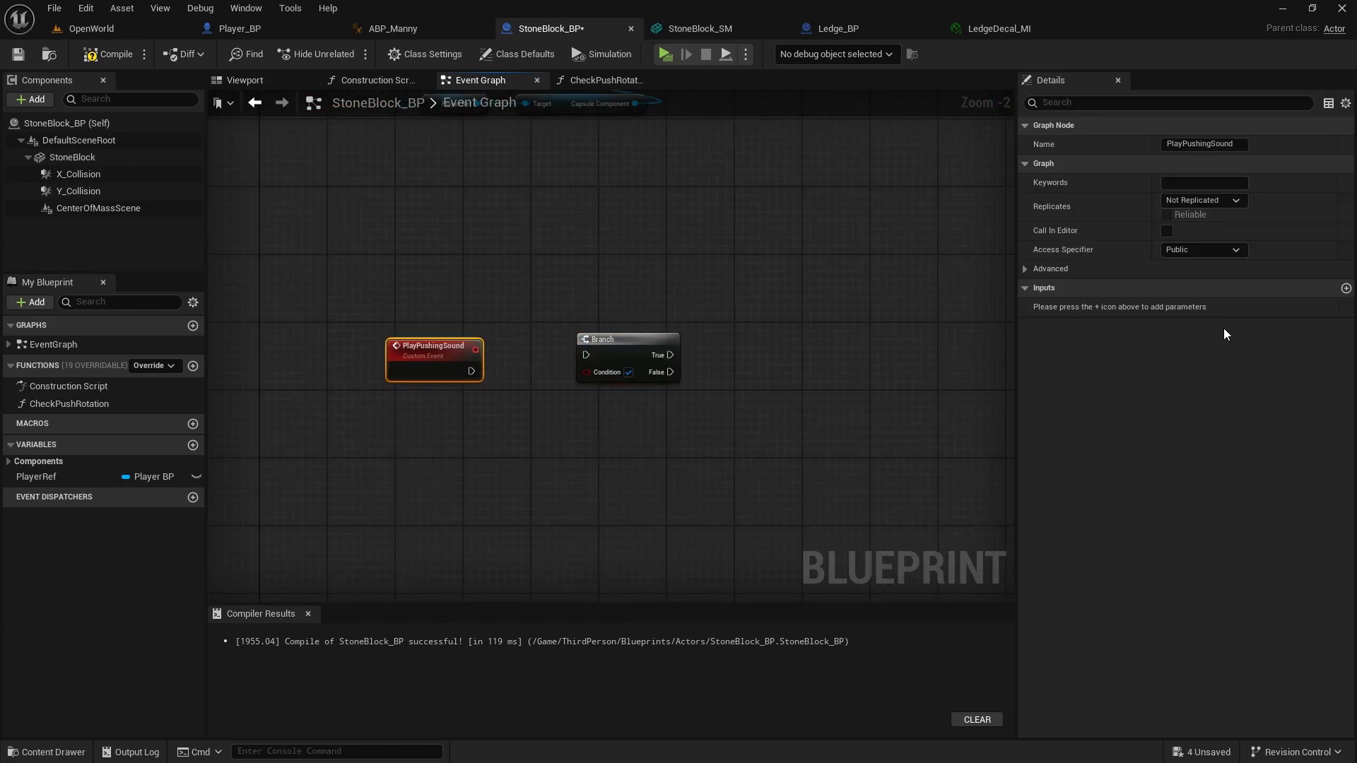
left_click(1346, 289)
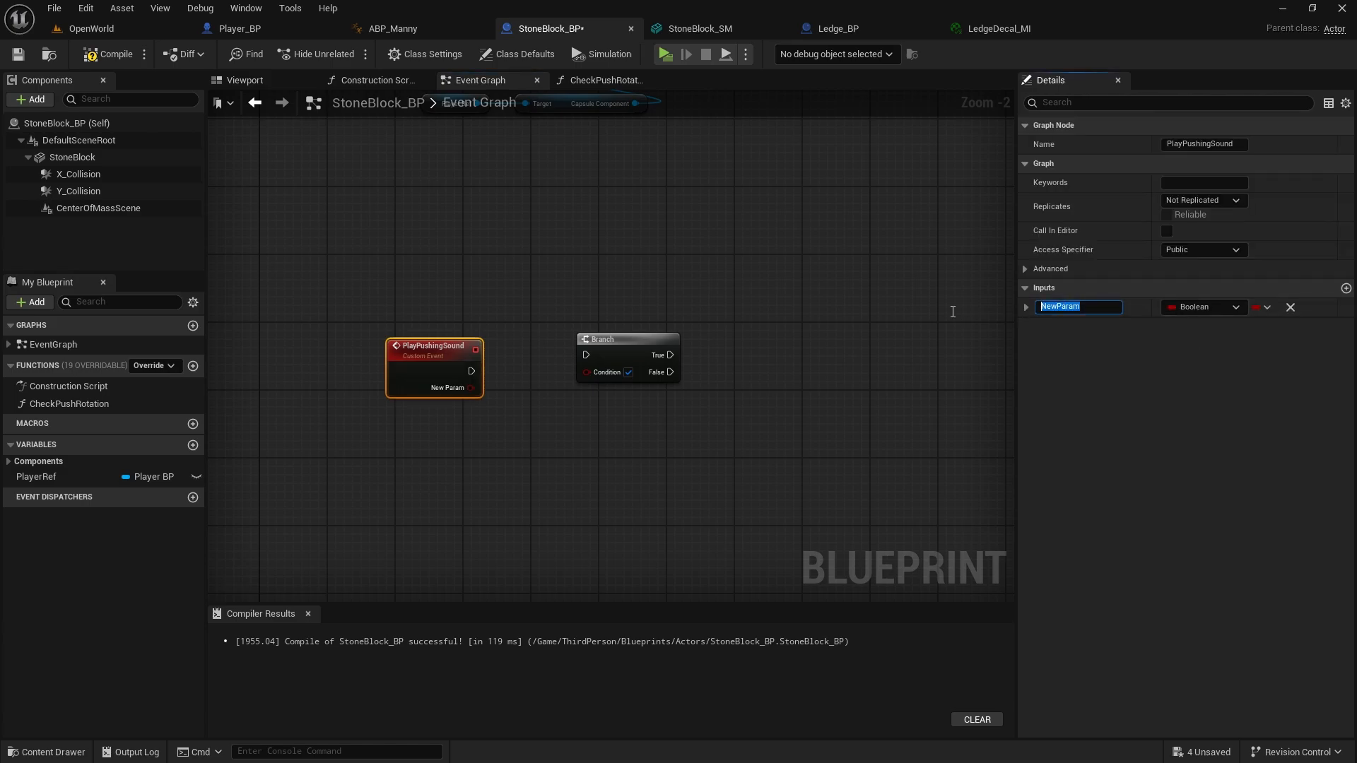
type("Play")
left_click(707, 346)
Wire PlayPushingSound's execution into the Branch and feed its Play input into the Condition
left_click_drag(604, 348, 577, 363)
left_click(691, 367)
left_click_drag(472, 371, 559, 370)
scroll(822, 244, "down", 1)
right_click_drag(822, 244, 444, 506)
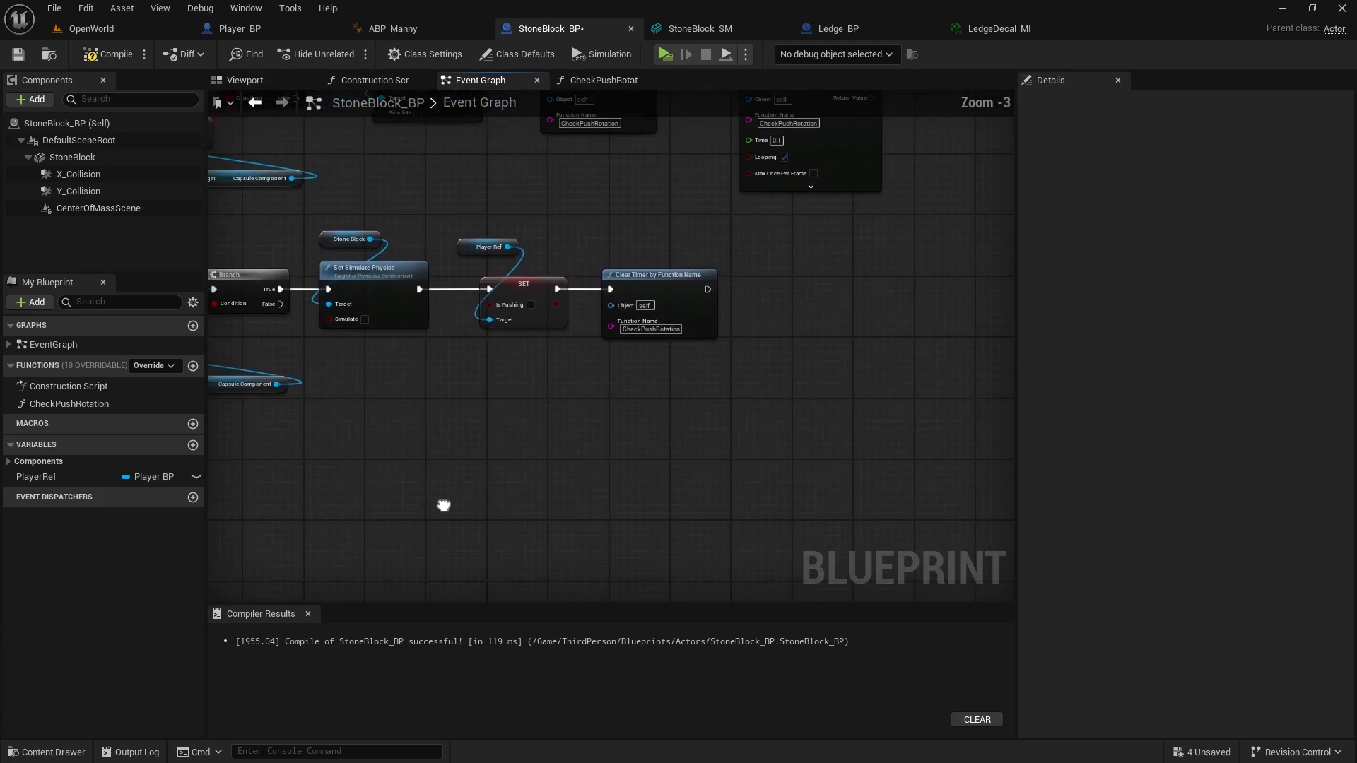
right_click_drag(584, 279, 640, 297)
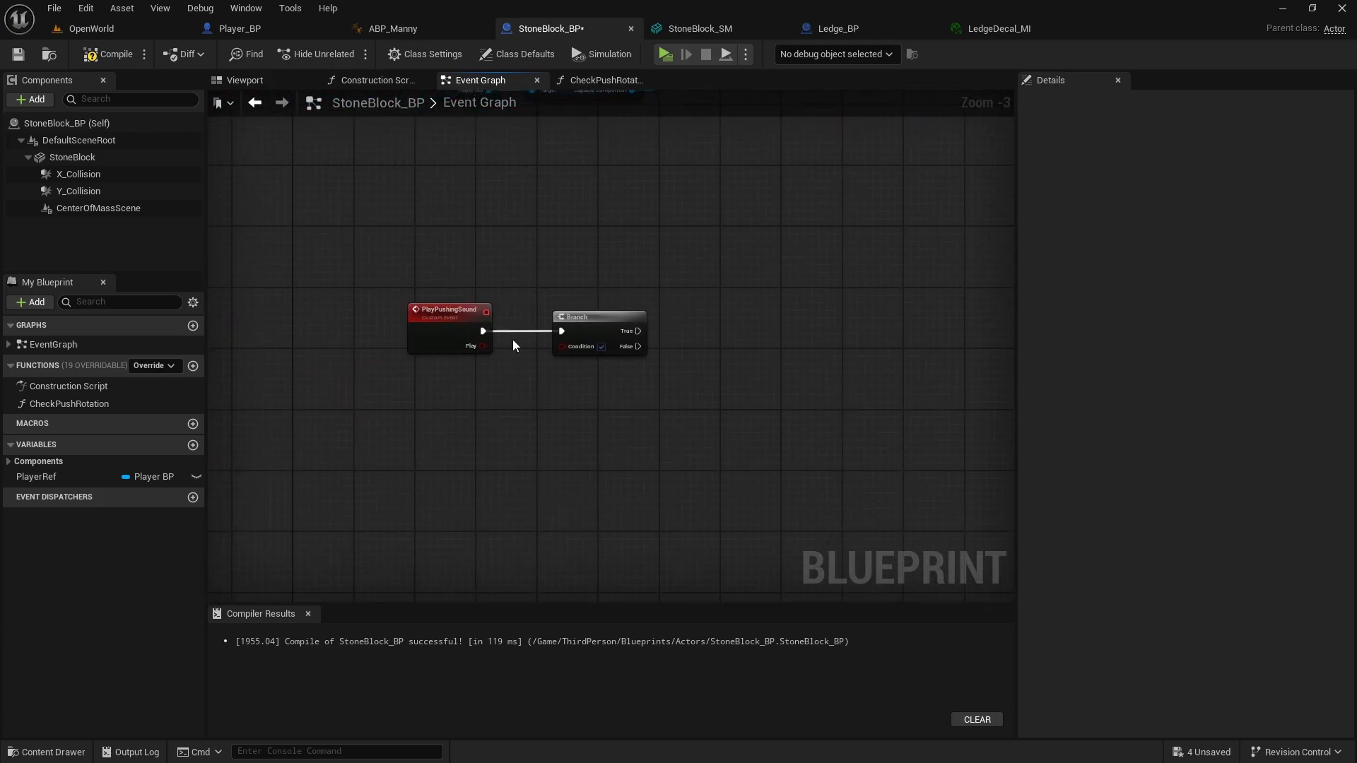
left_click_drag(564, 351, 564, 351)
Add a Do Once node and connect the Branch's True output to it
right_click_drag(766, 336, 655, 342)
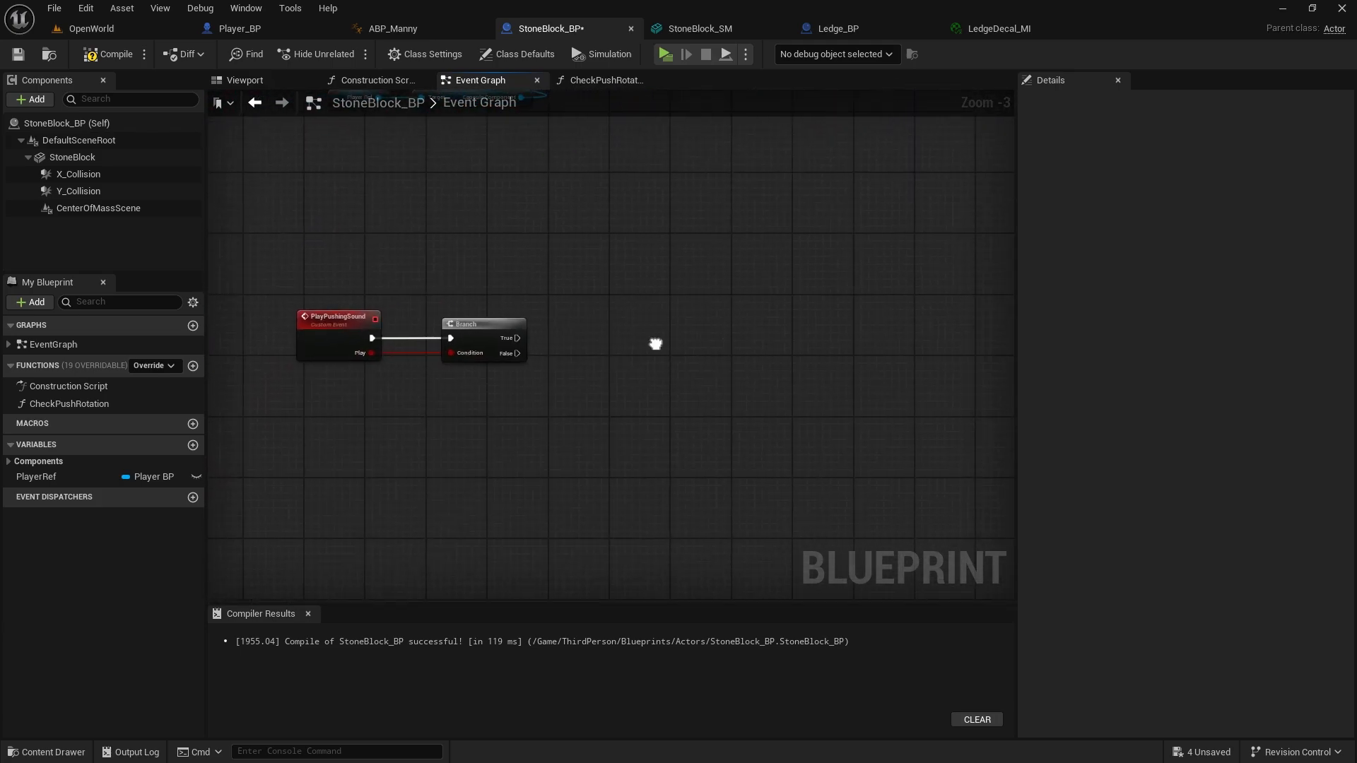
right_click(645, 307)
type("do once")
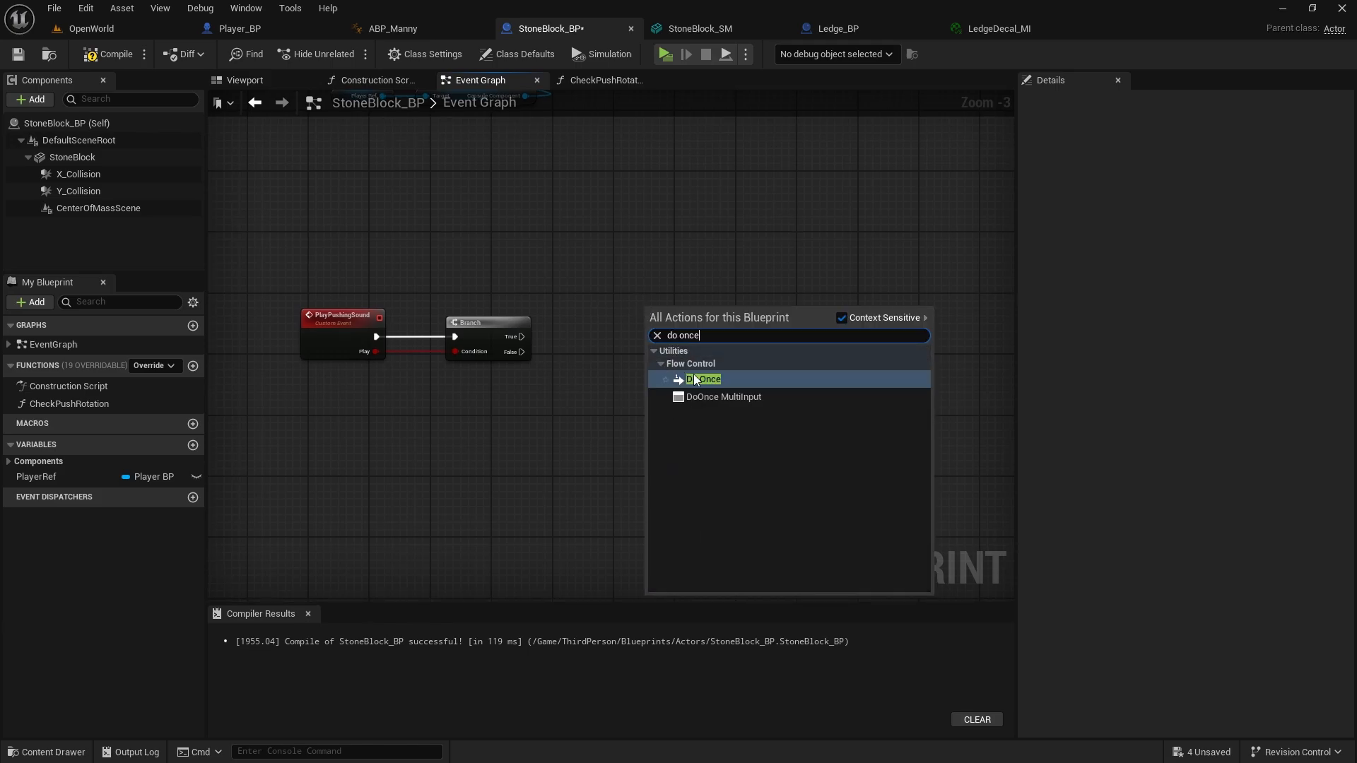
left_click(693, 380)
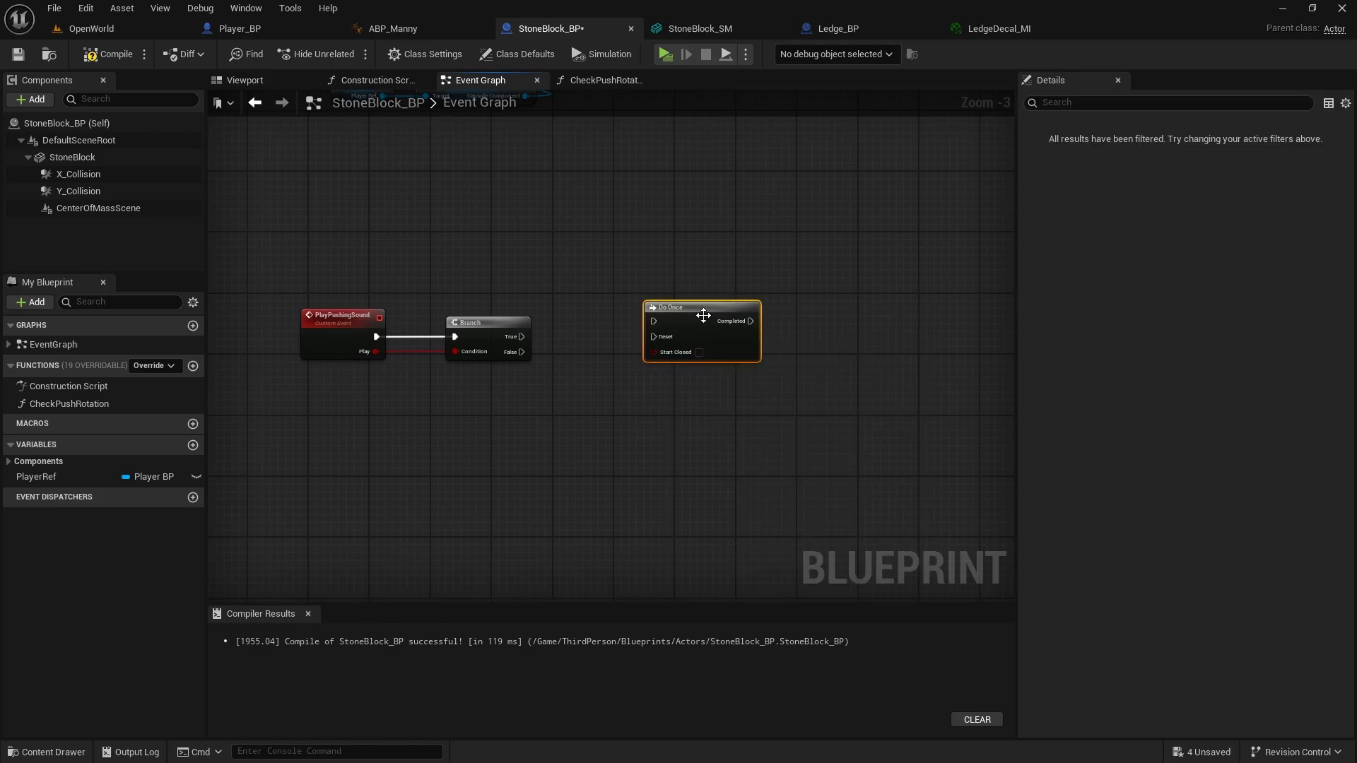
scroll(589, 252, "up", 1)
left_click_drag(510, 254, 658, 252)
Add a Spawn Sound 2D node driven by Do Once's Completed output and line it up with the chain
right_click_drag(521, 205, 600, 200)
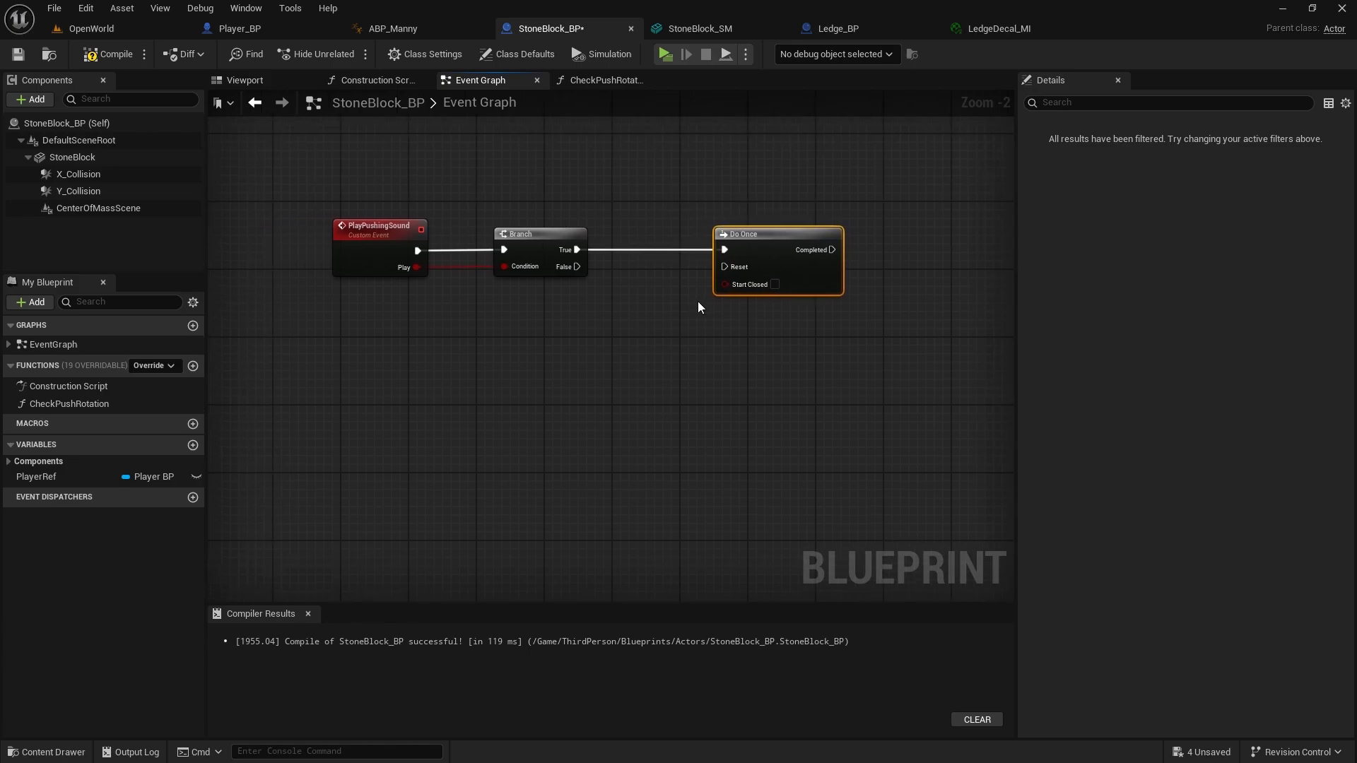
right_click_drag(506, 274, 557, 275)
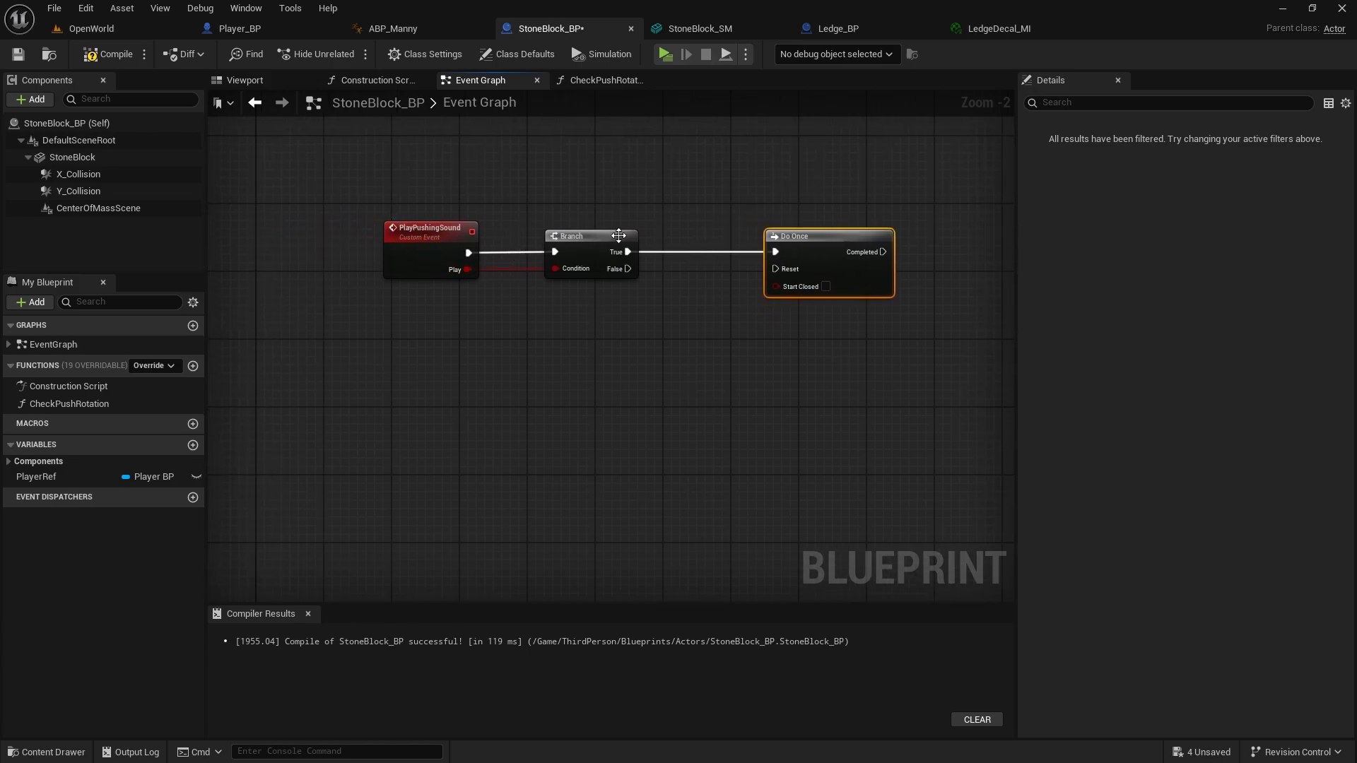
right_click_drag(810, 232, 646, 264)
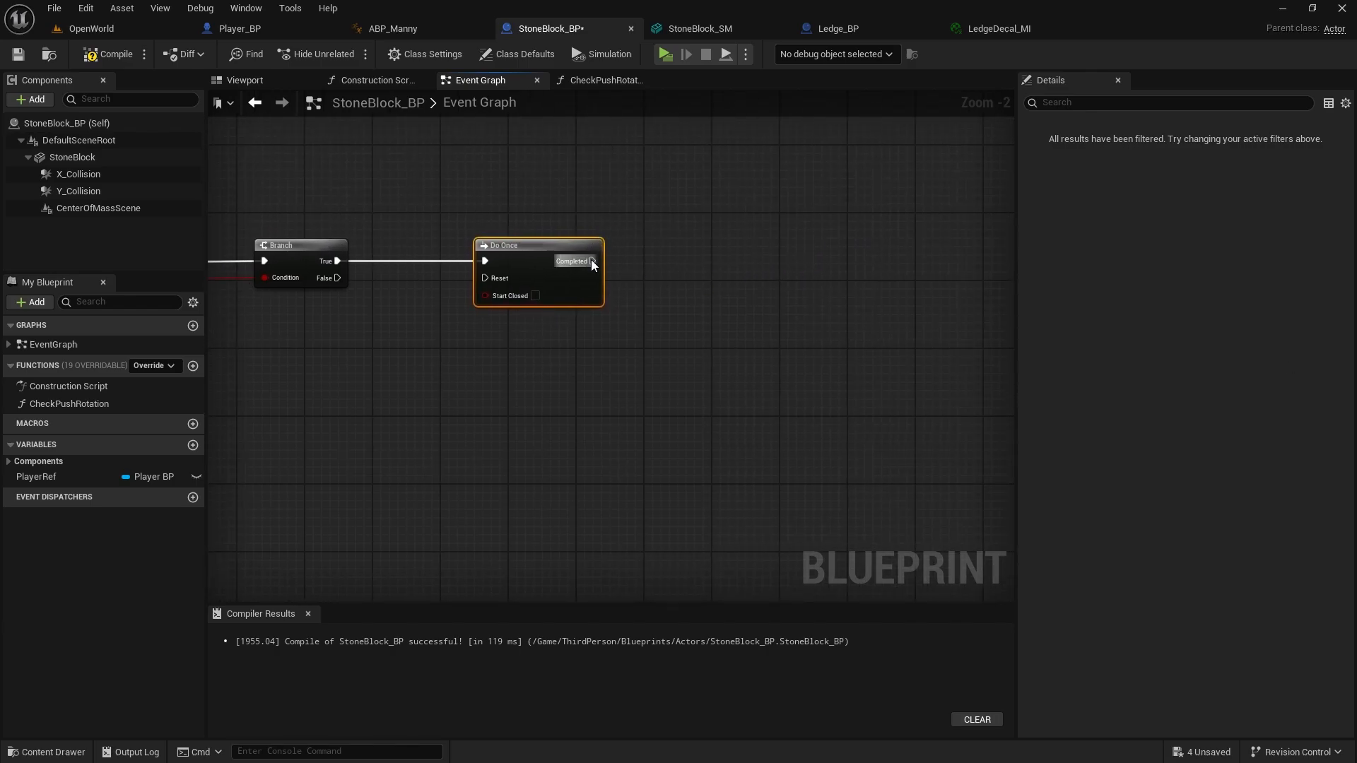
left_click_drag(592, 260, 743, 260)
type("spawn")
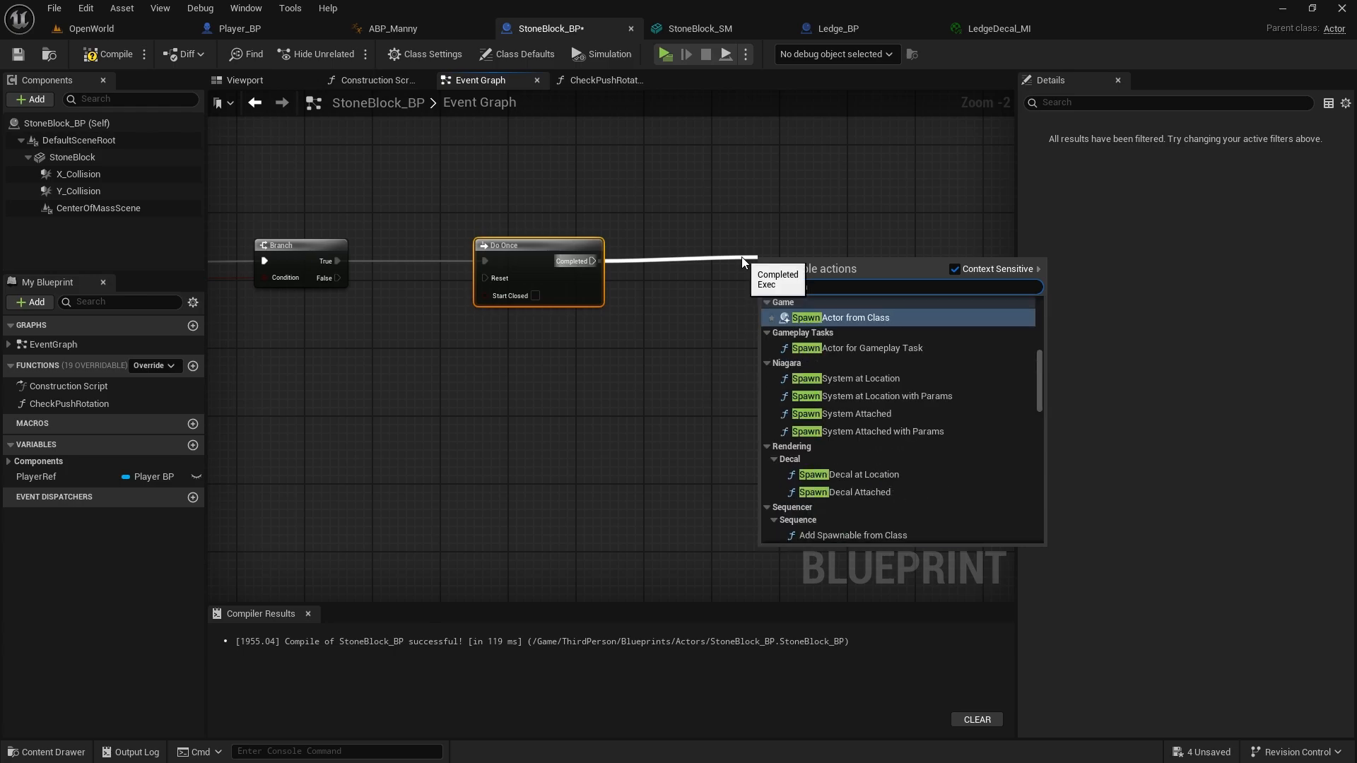
type(" sound")
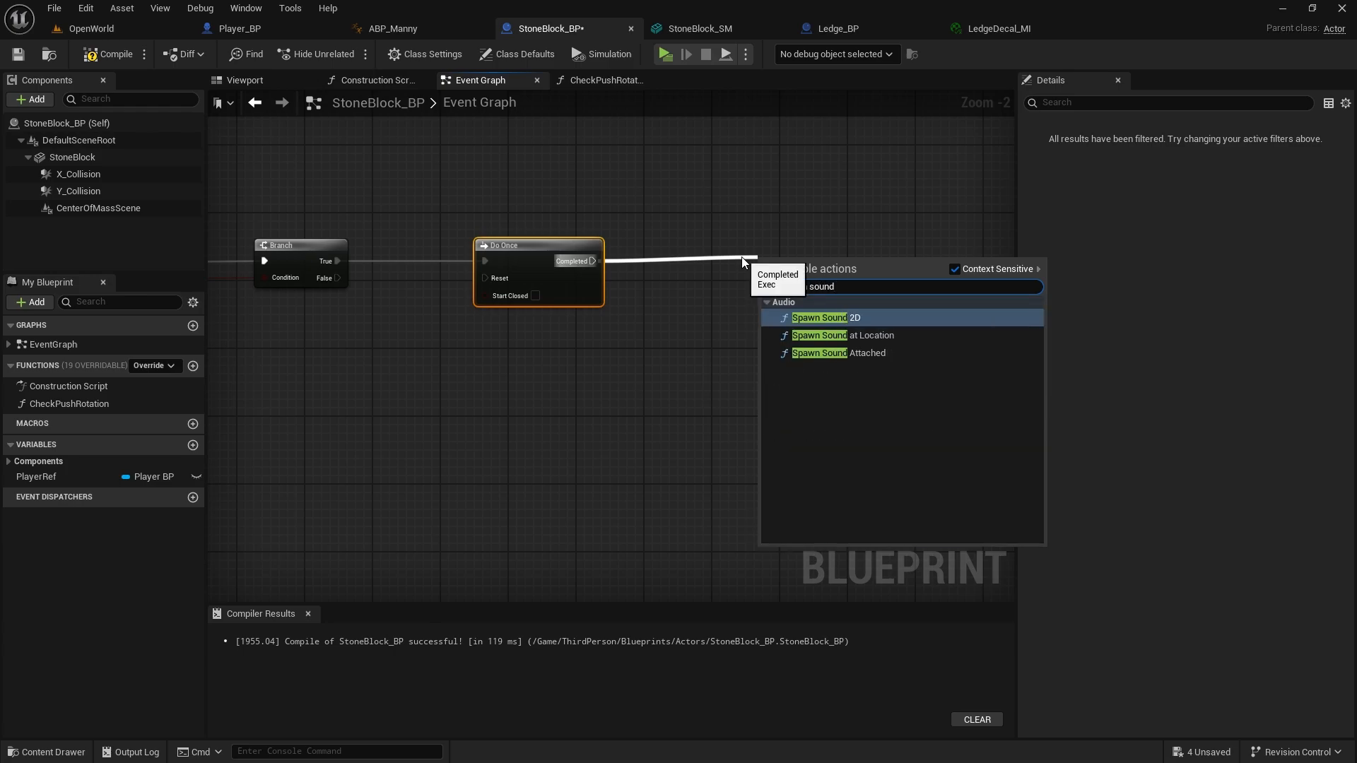
left_click(832, 318)
left_click(807, 254)
left_click_drag(807, 256, 801, 247)
left_click(723, 373)
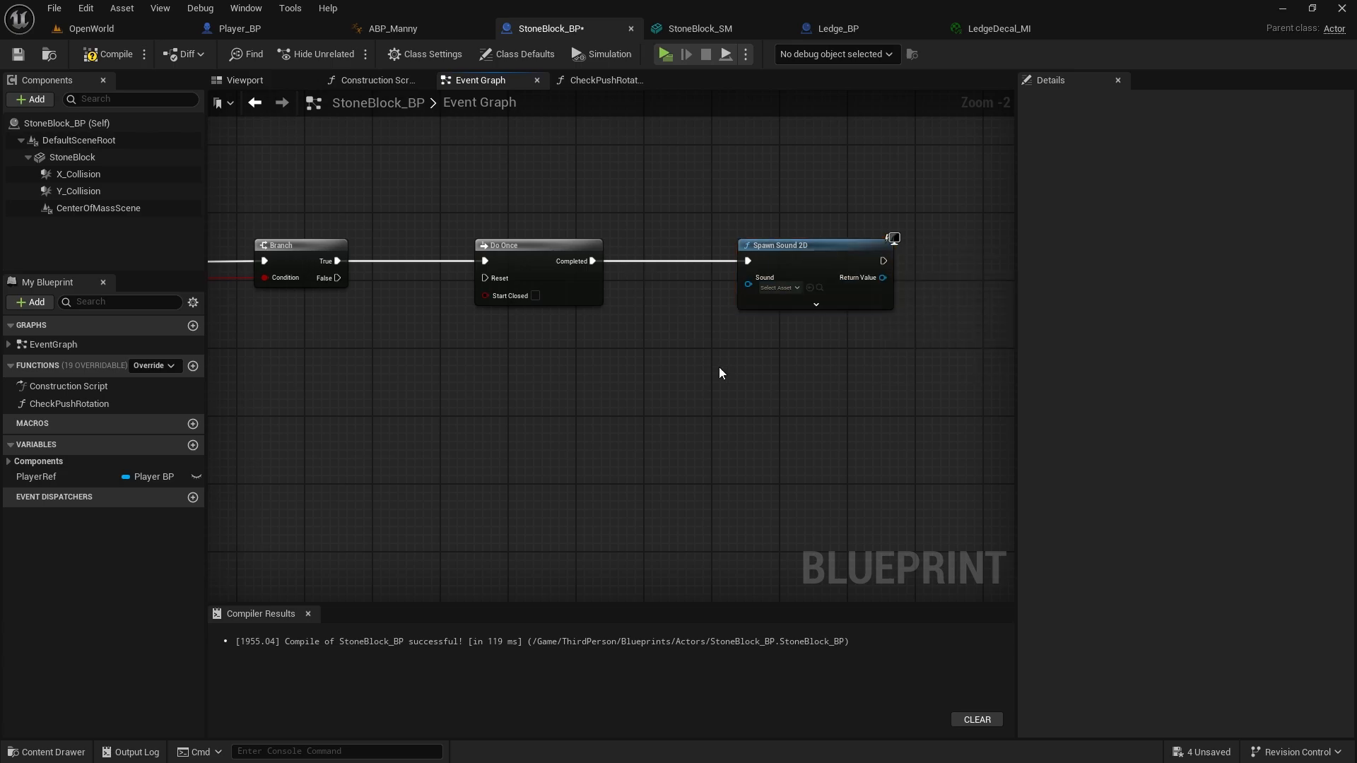
Preview DoorOpeningSound in the ThirdPerson Sound folder and inspect its sound wave settings
key("ctrl+space")
left_click(408, 502)
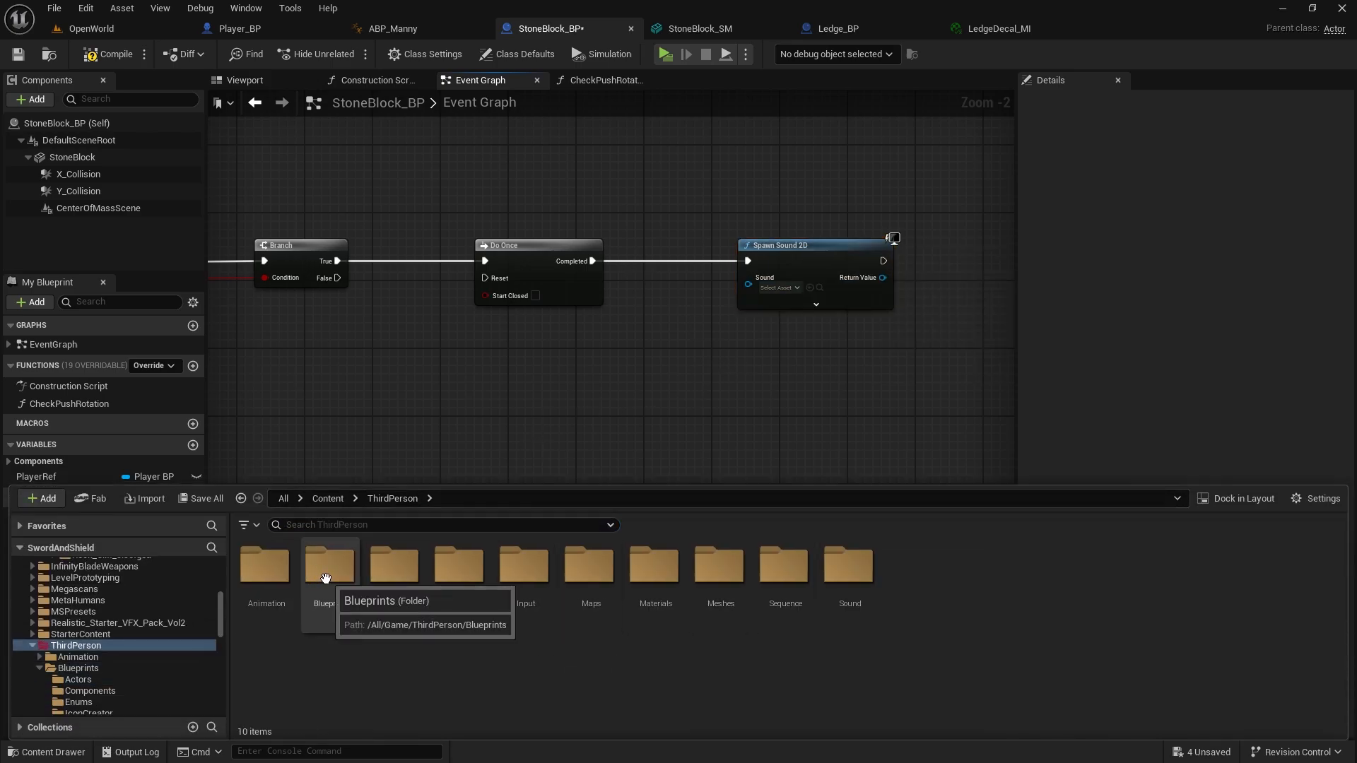
double_click(856, 569)
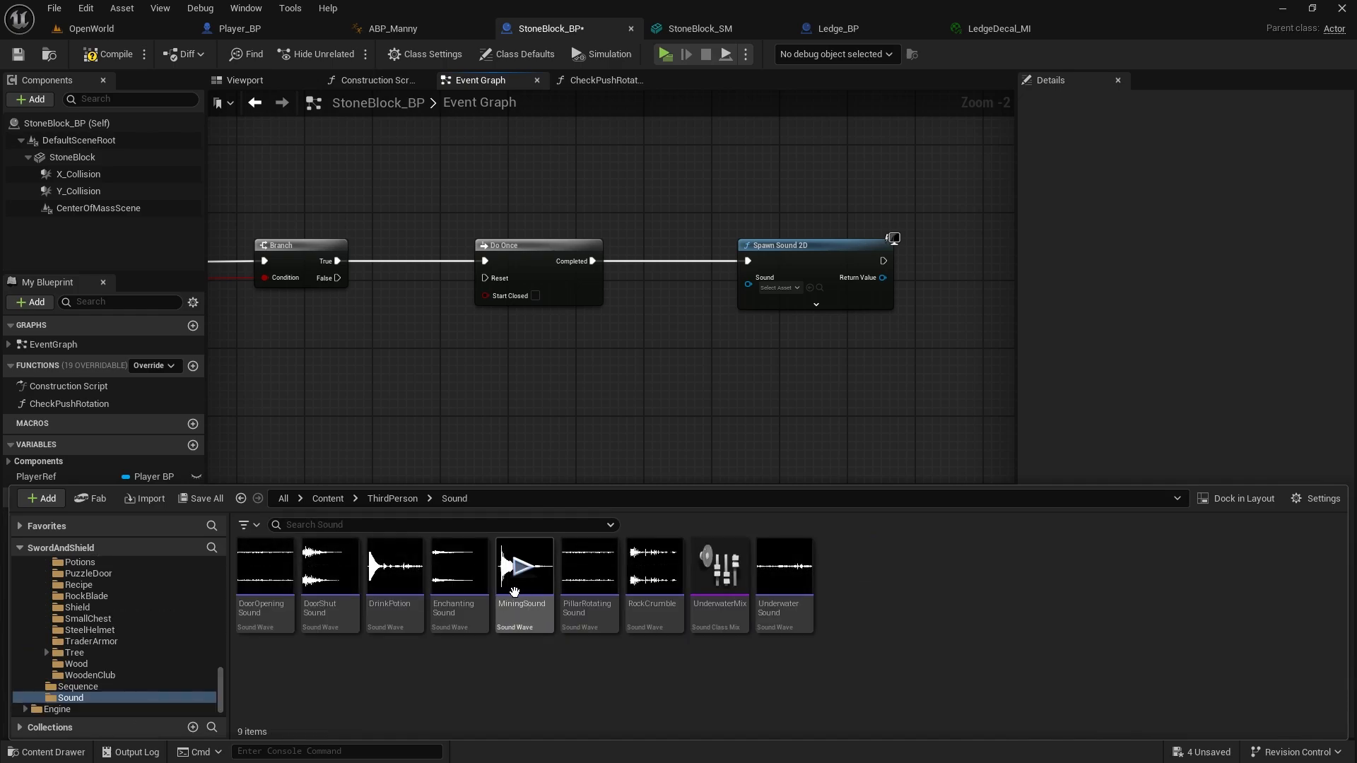
left_click(265, 566)
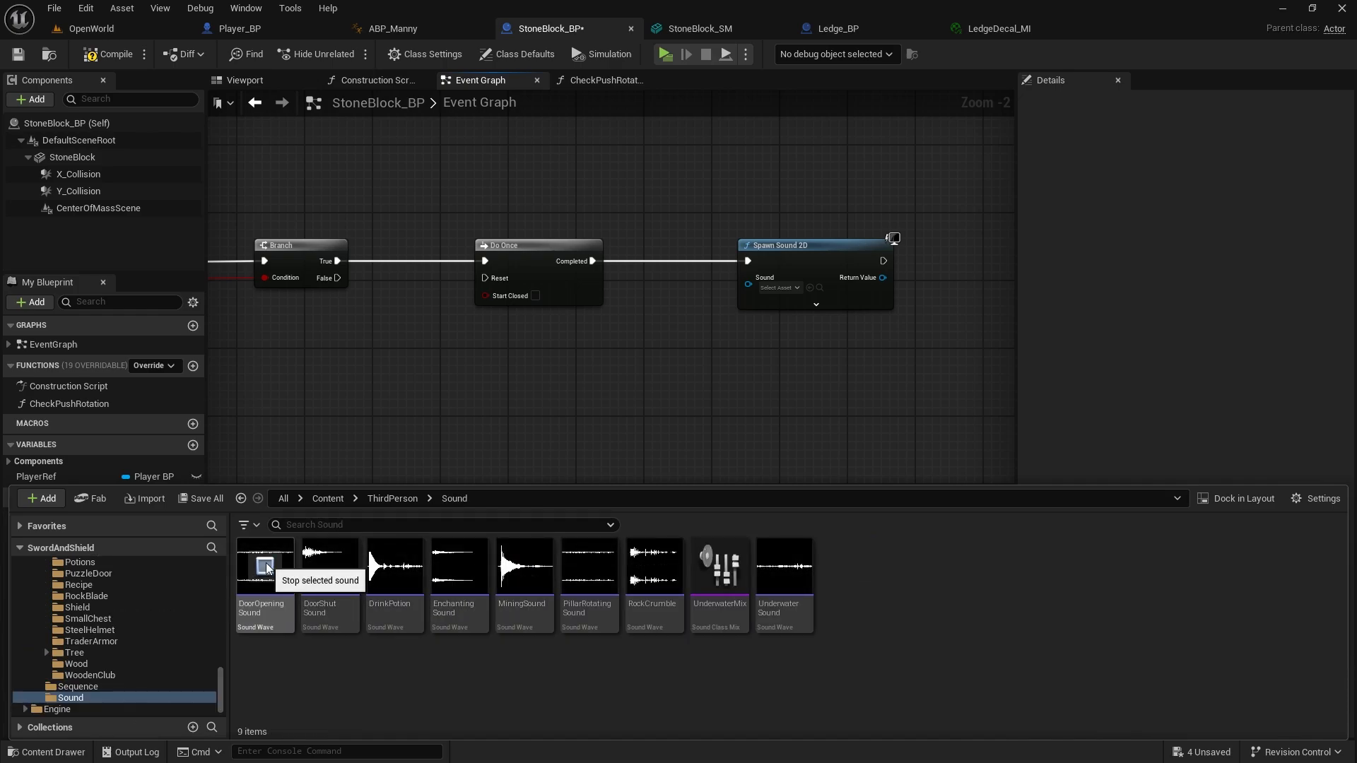
double_click(274, 590)
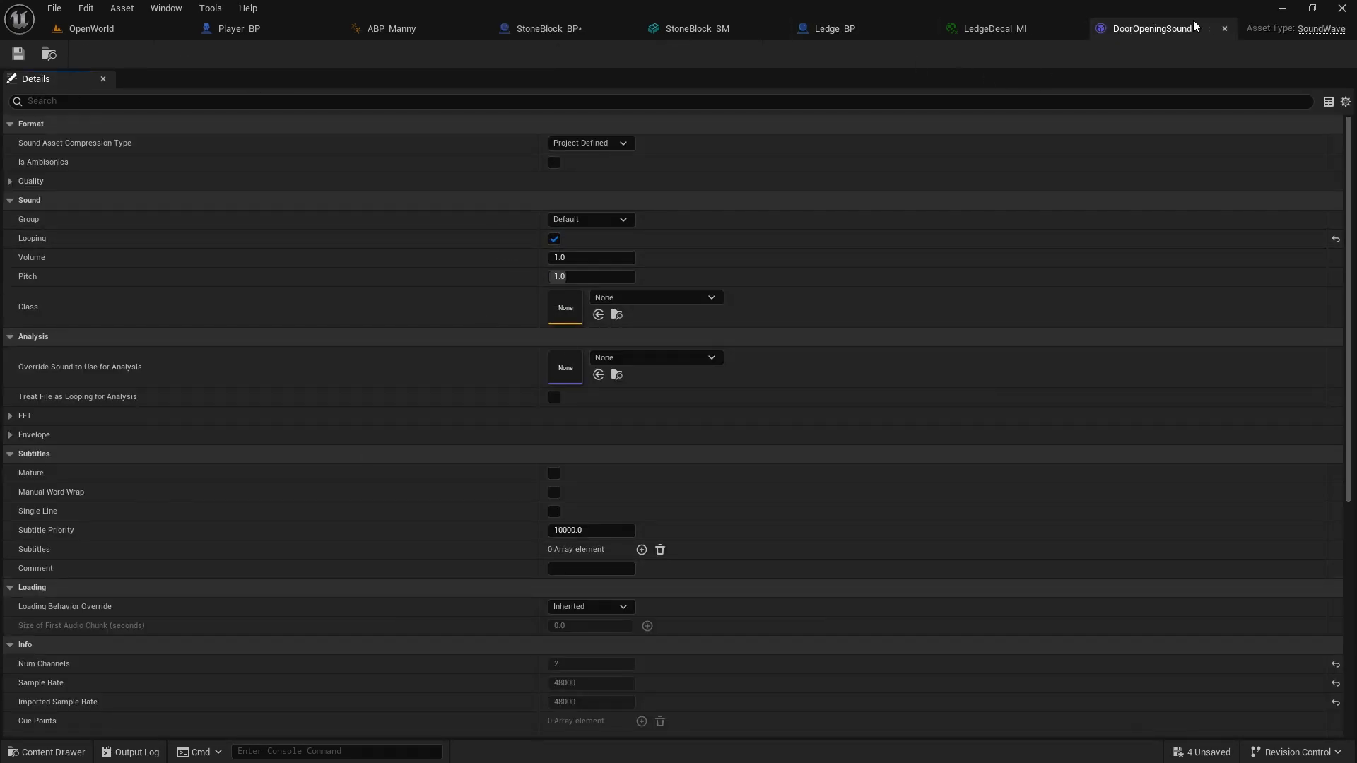
key("ctrl+space")
left_click(1224, 28)
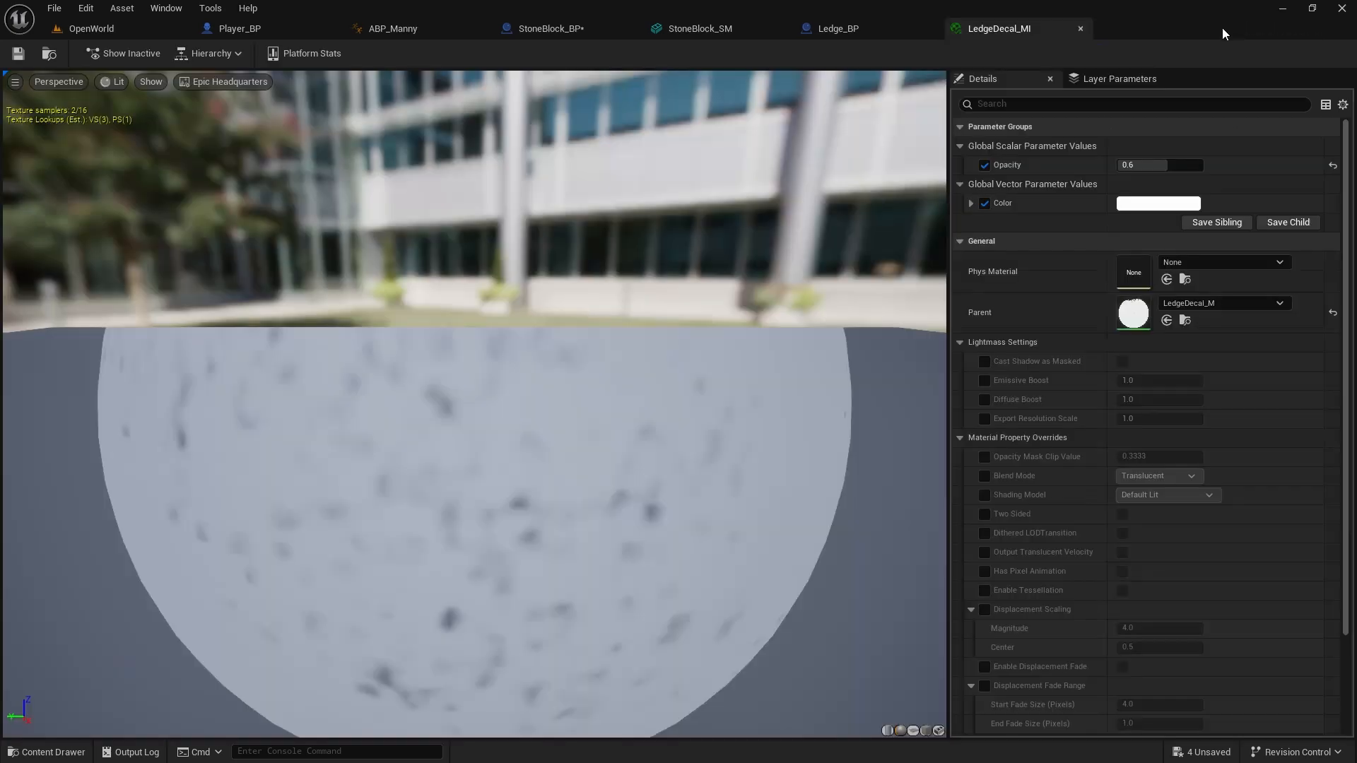
Return to StoneBlock_BP's Event Graph and assign DoorOpeningSound to the Spawn Sound 2D node
left_click(817, 29)
left_click(696, 29)
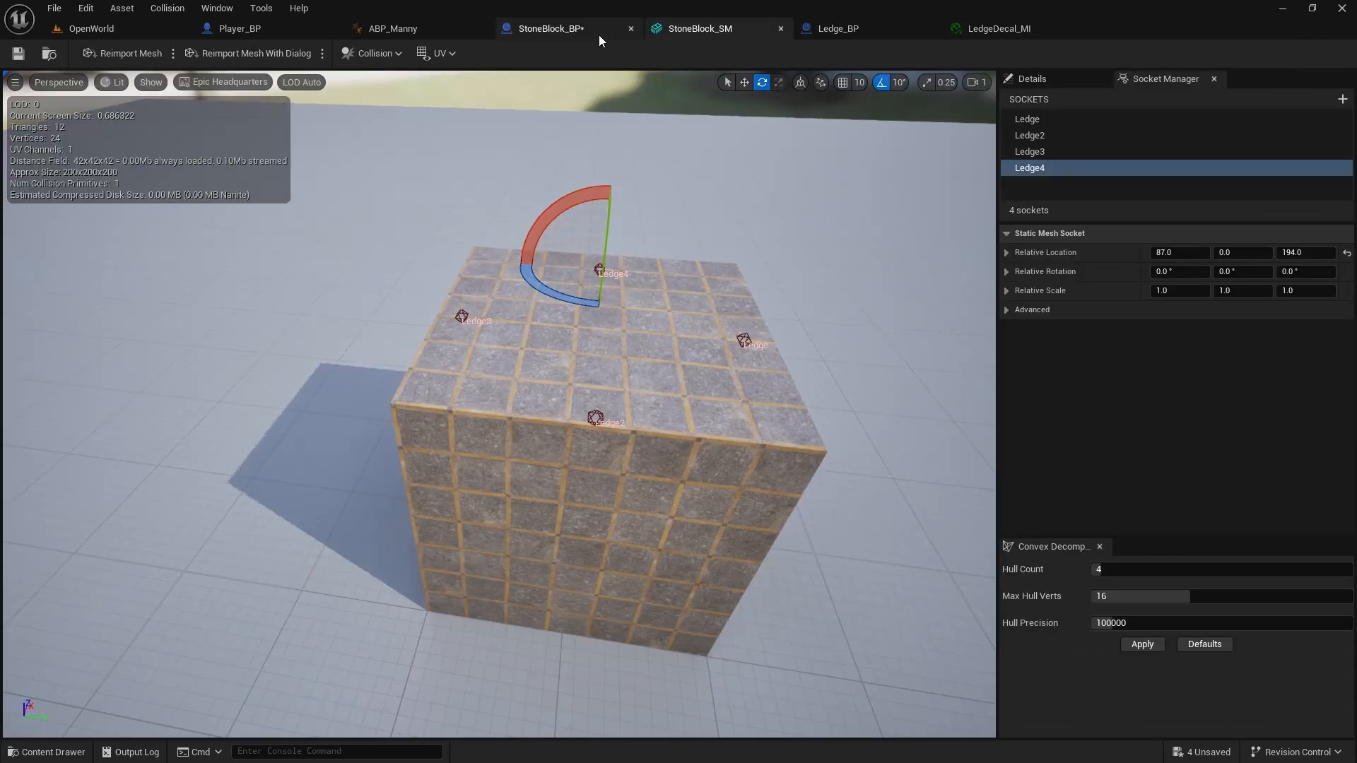
left_click(559, 28)
left_click(787, 288)
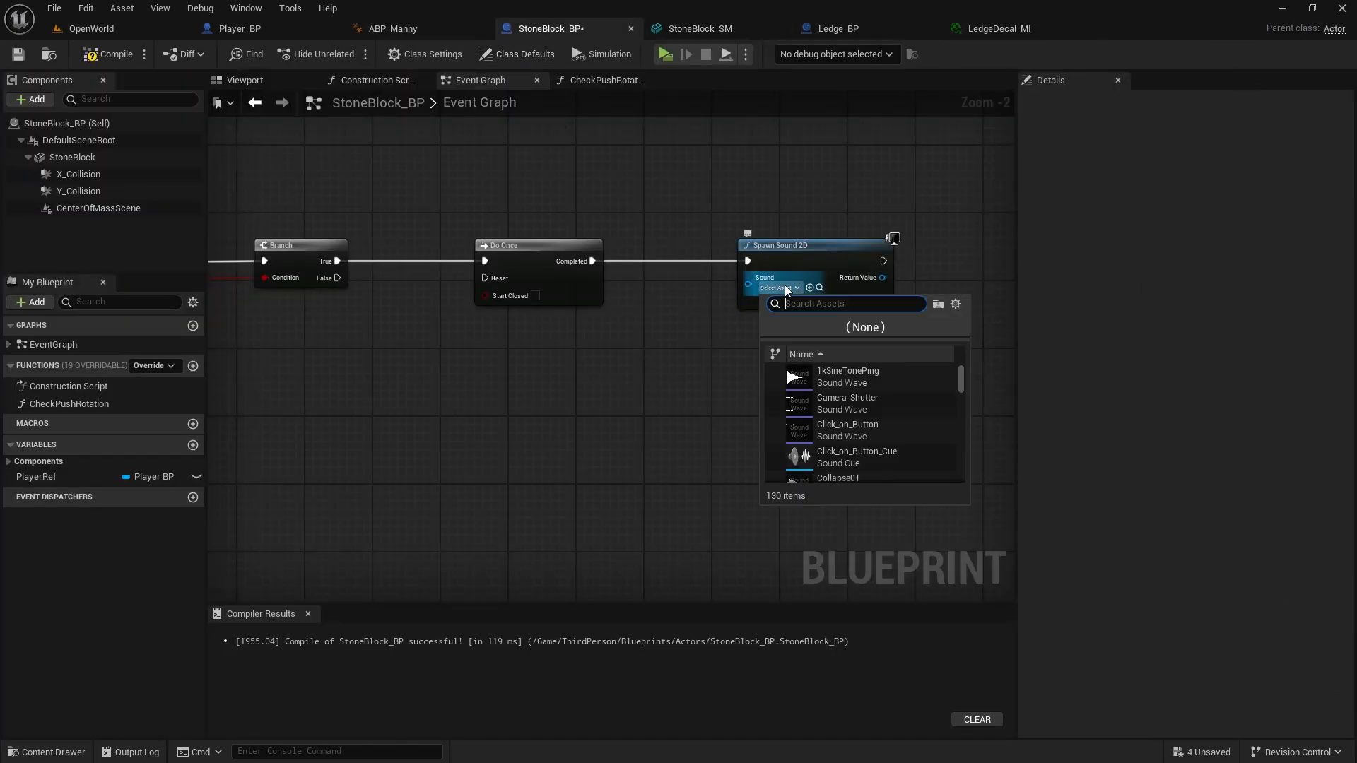
type("sound")
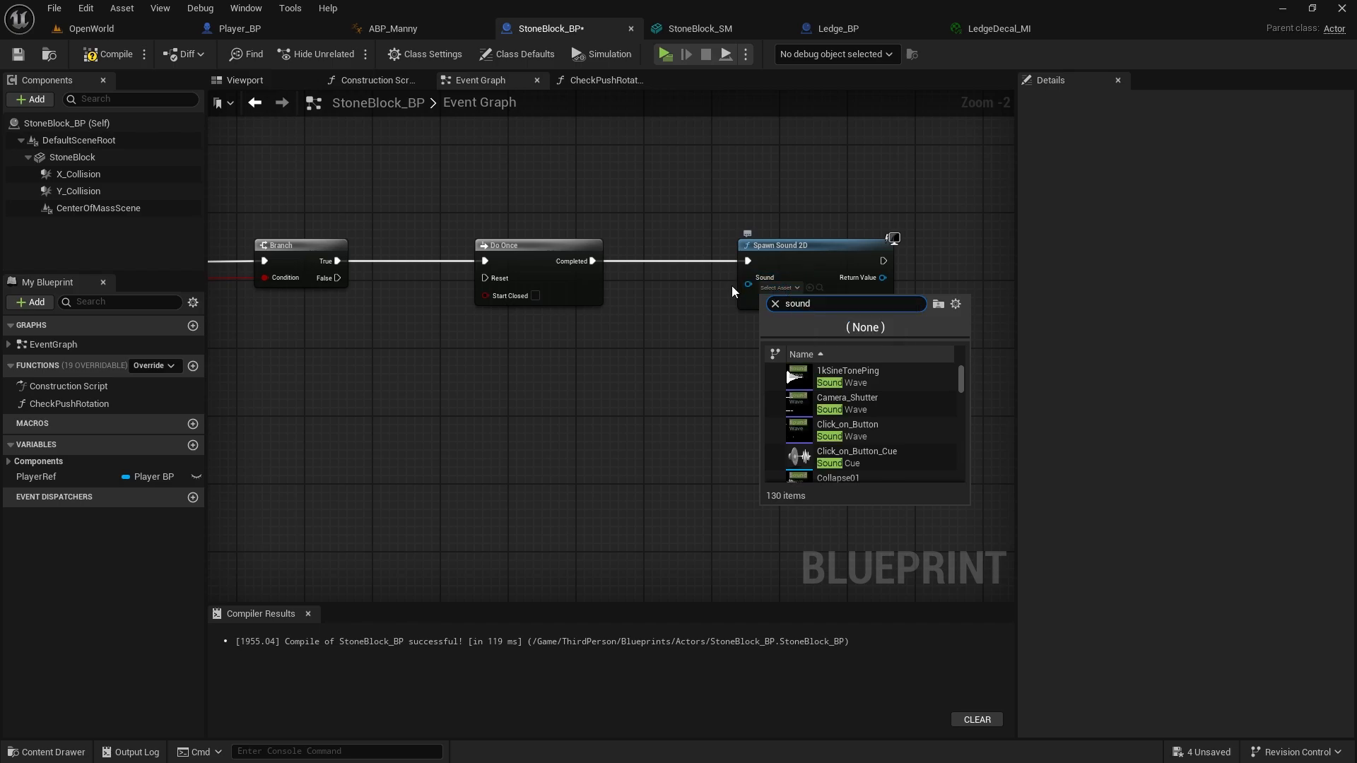
key("BackSpace")
key("BackSpace")
key("BackSpace")
key("BackSpace")
key("BackSpace")
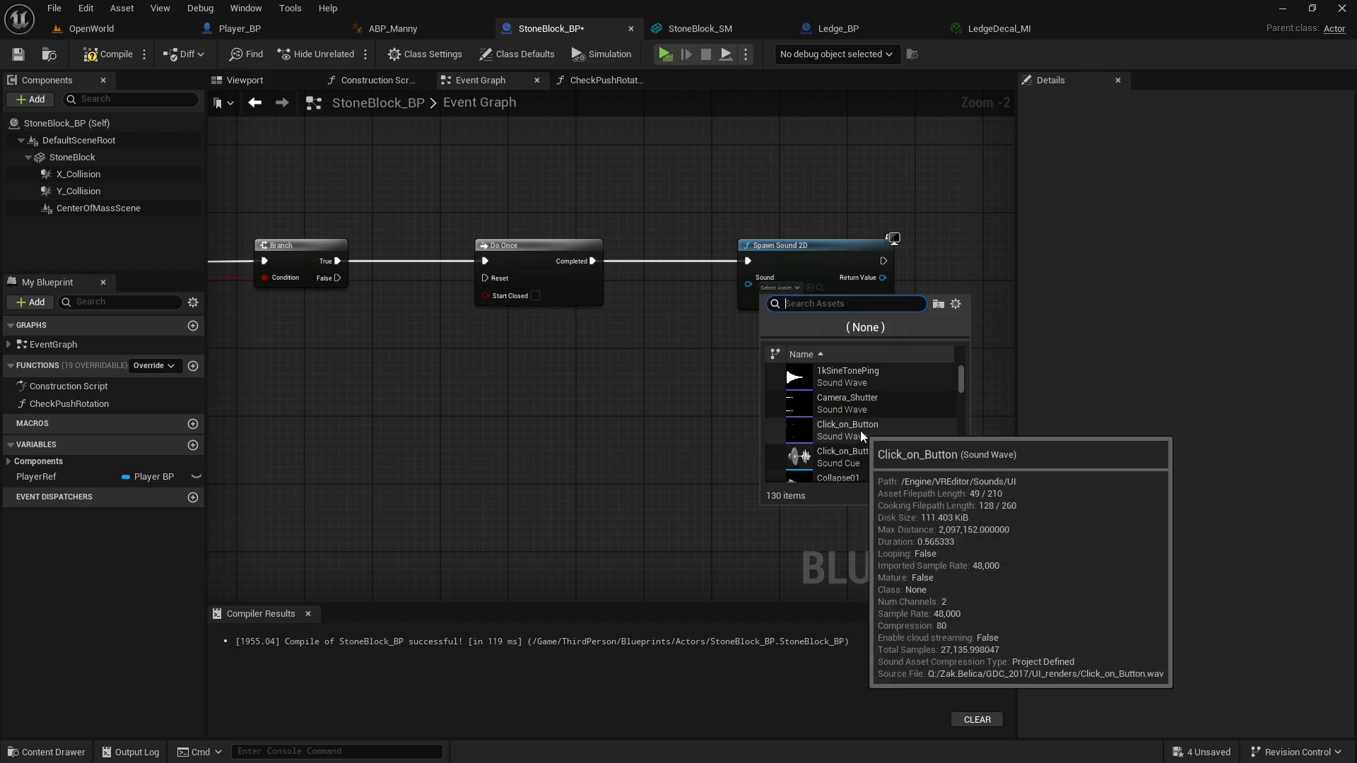
type("door")
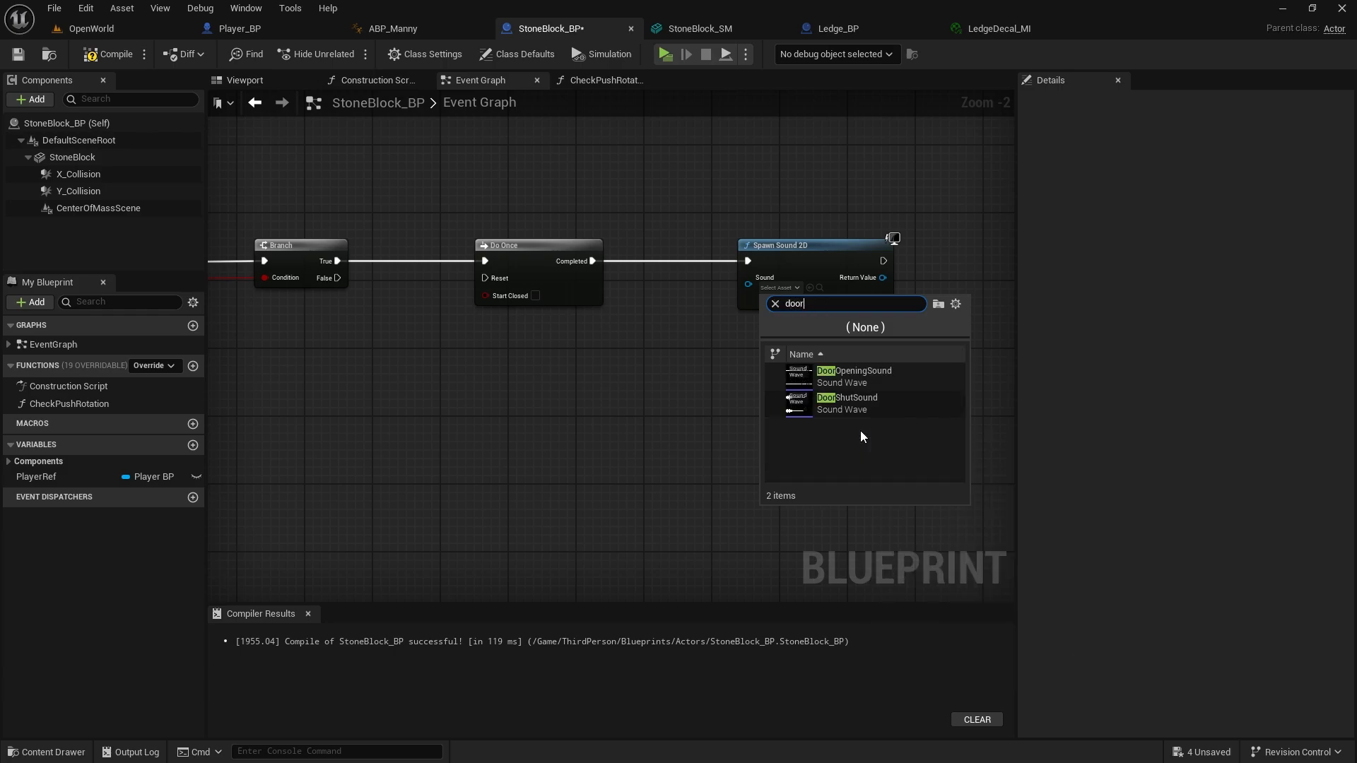
key("ctrl+space")
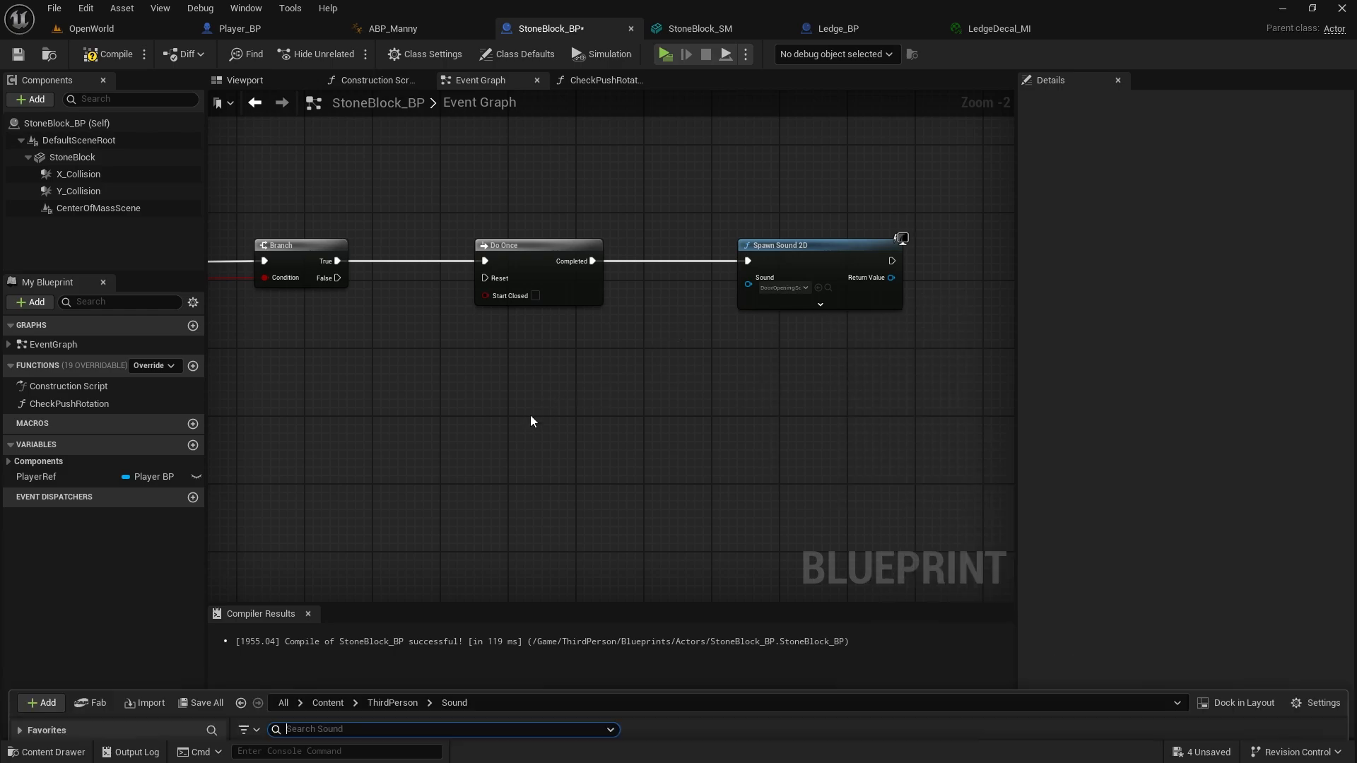
left_click(496, 448)
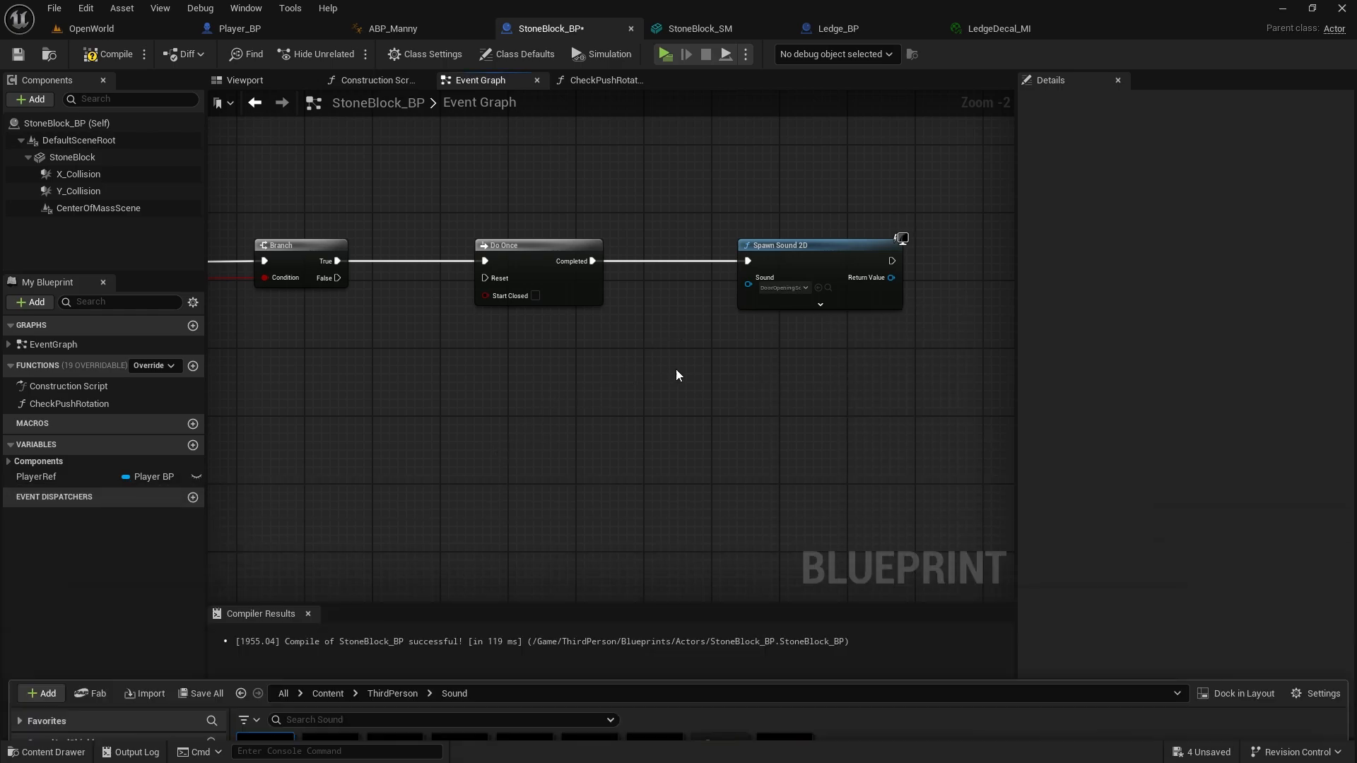
Expand Spawn Sound 2D's advanced options and set its Pitch Multiplier to 1.5
left_click(820, 304)
scroll(650, 325, "up", 2)
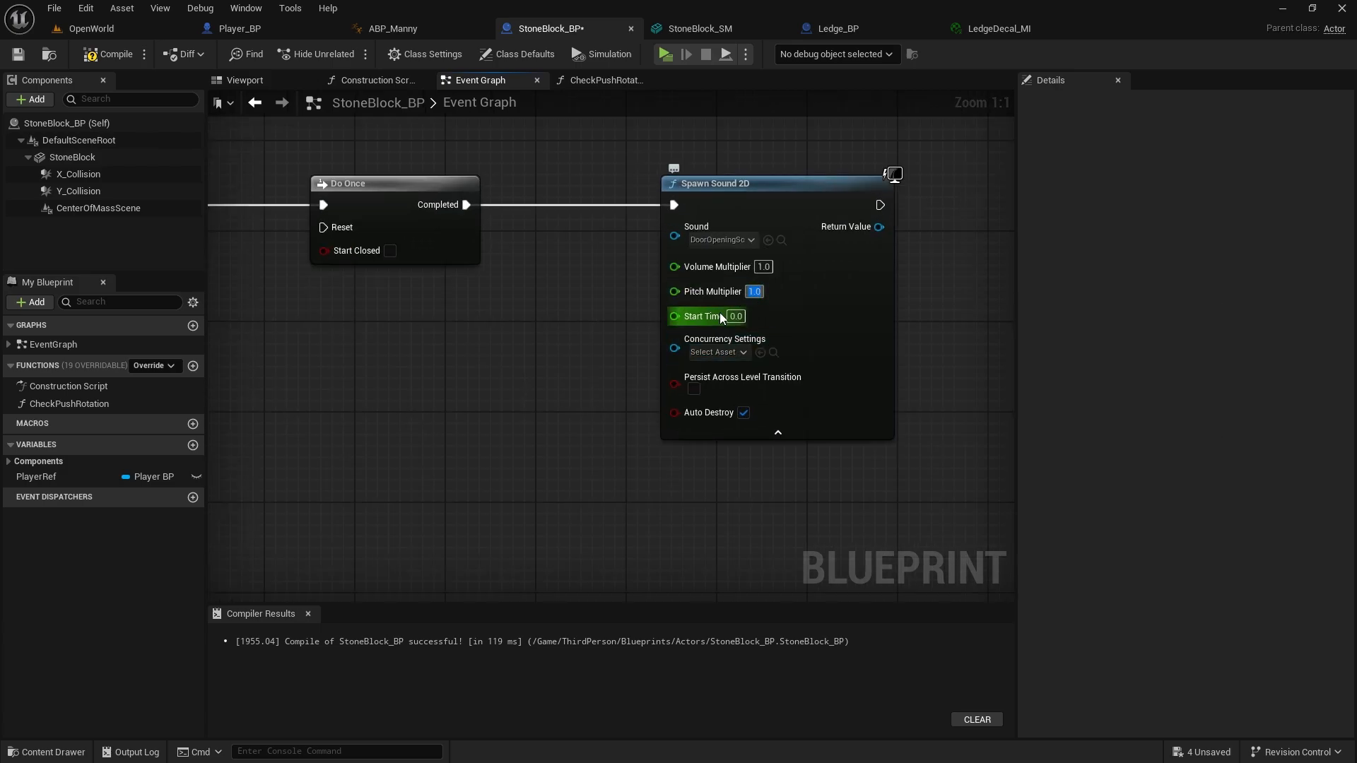
type("1.5")
key("Return")
Promote Spawn Sound 2D's Return Value to a variable named MovingSoundRef and align its SET node with the chain
scroll(515, 364, "down", 1)
right_click_drag(515, 365, 340, 375)
left_click_drag(683, 259, 773, 265)
left_click(815, 355)
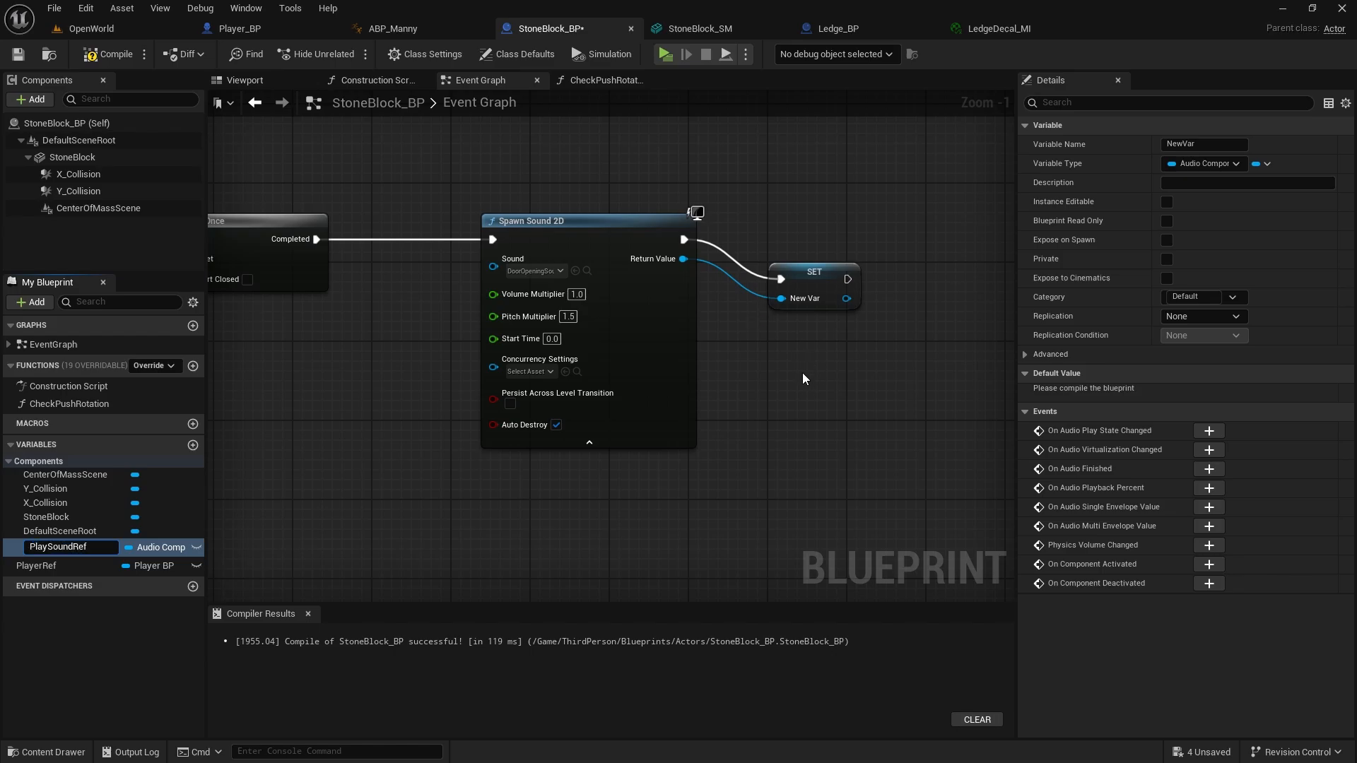
key("BackSpace")
key("BackSpace")
key("BackSpace")
key("BackSpace")
key("BackSpace")
key("BackSpace")
key("BackSpace")
key("BackSpace")
key("BackSpace")
key("BackSpace")
key("BackSpace")
key("BackSpace")
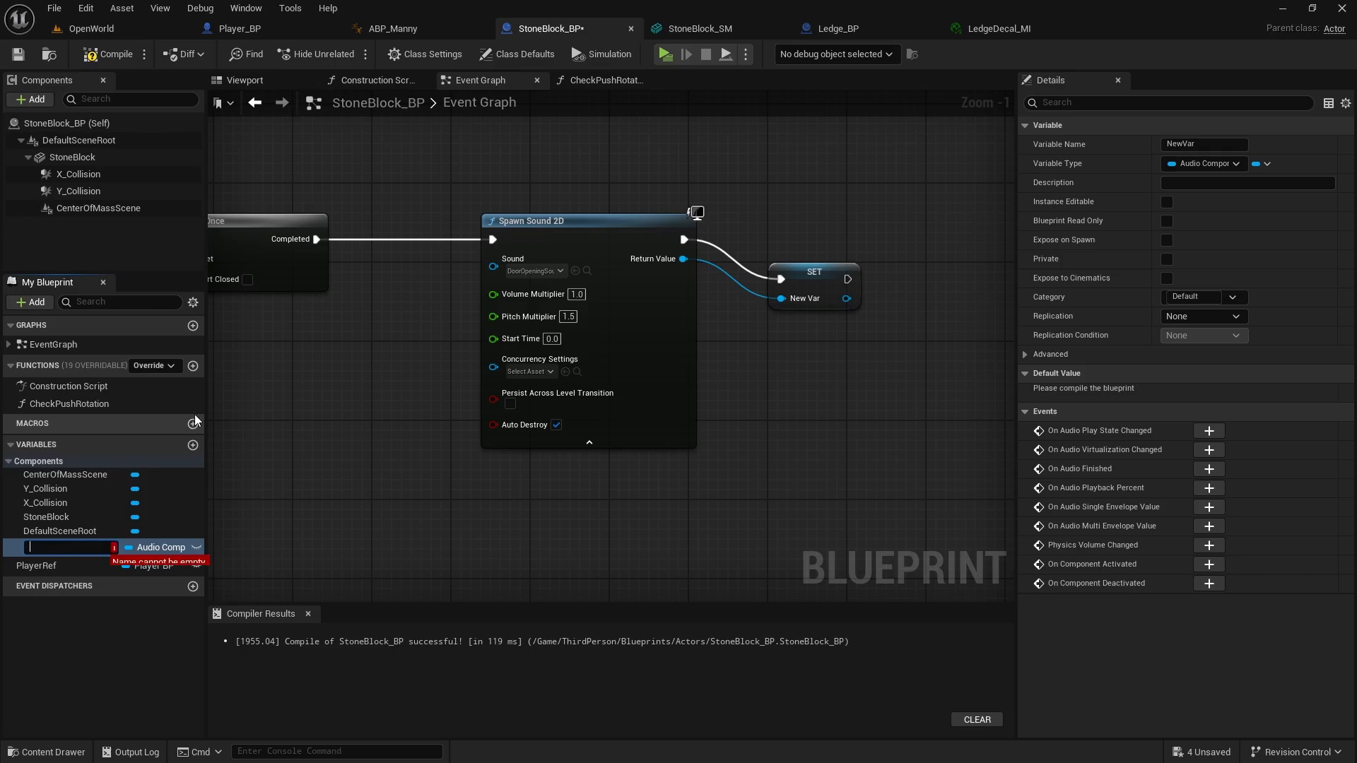
type("MovingSoundRef")
key("Return")
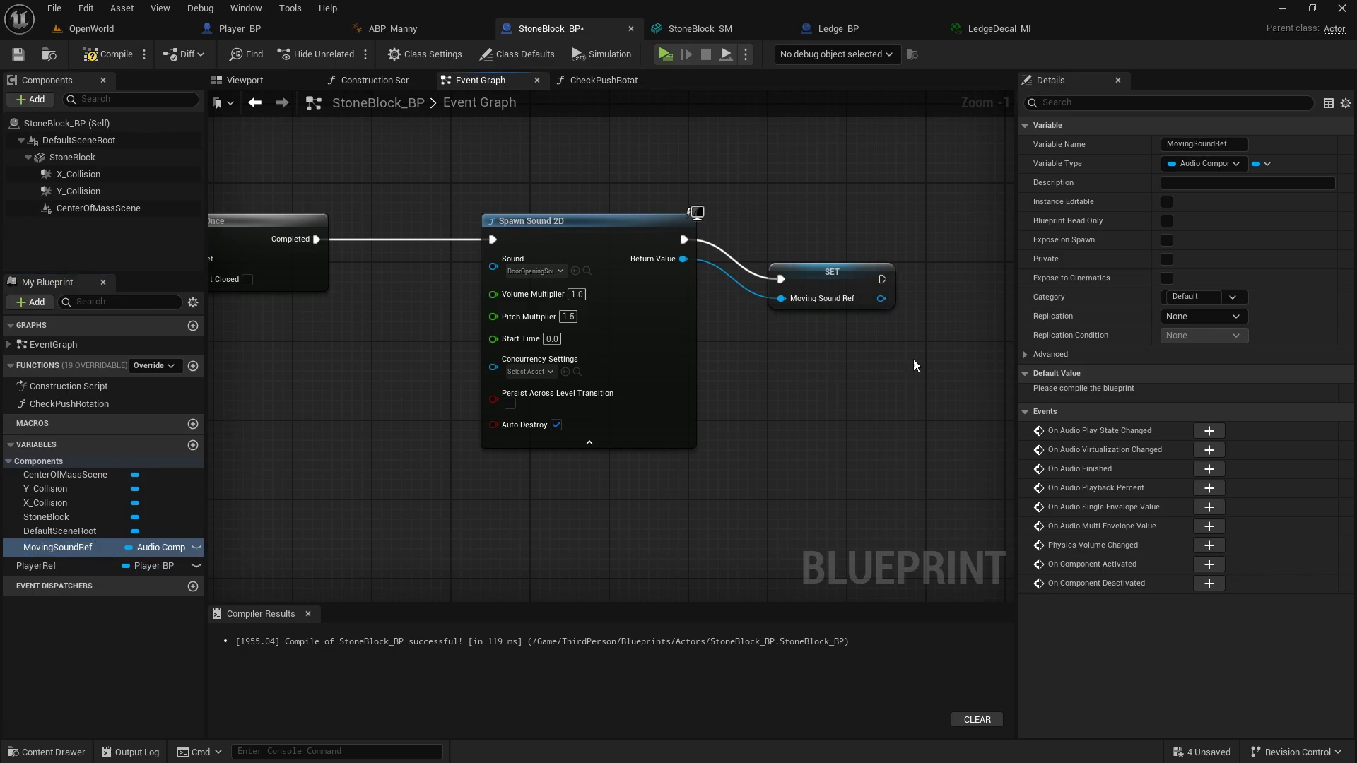
left_click_drag(799, 275, 789, 237)
Rename the MovingSoundRef variable to PushingSoundRef
left_click(58, 547)
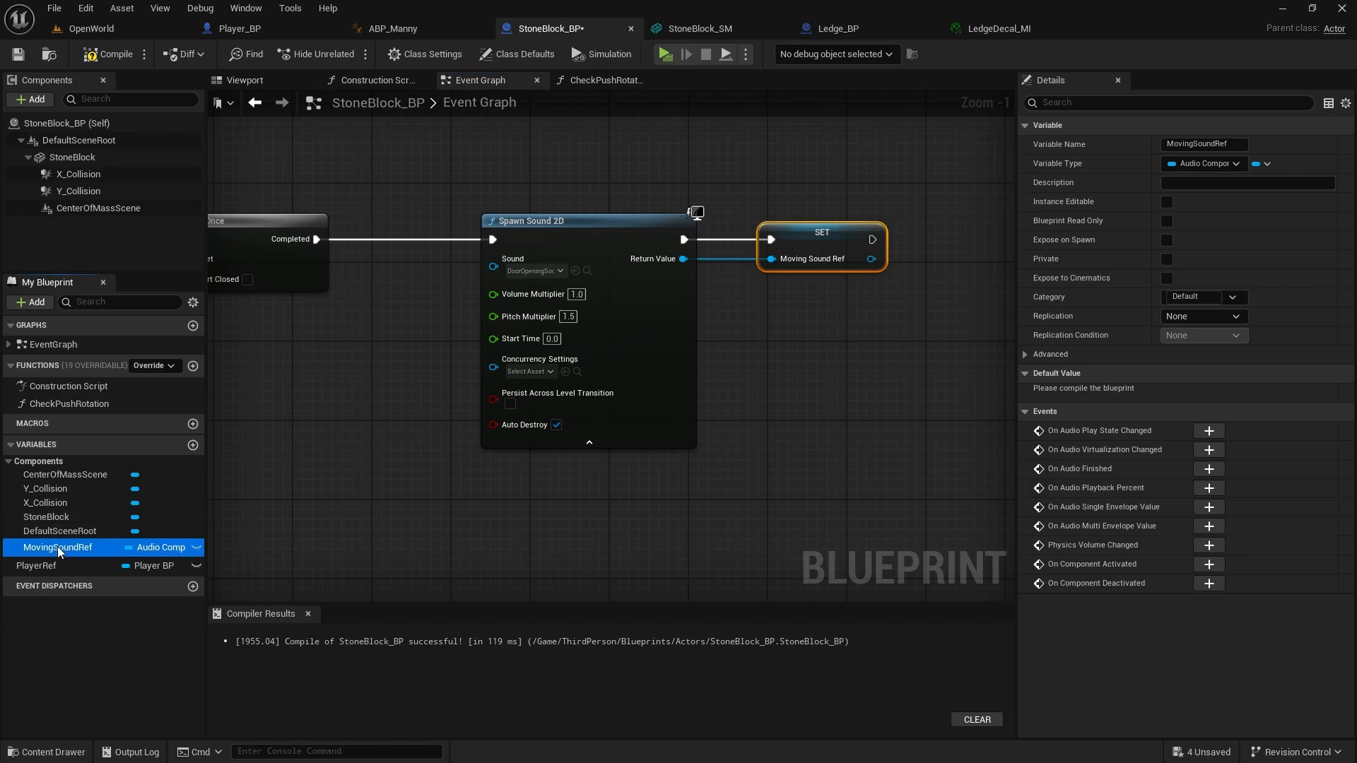
left_click(57, 546)
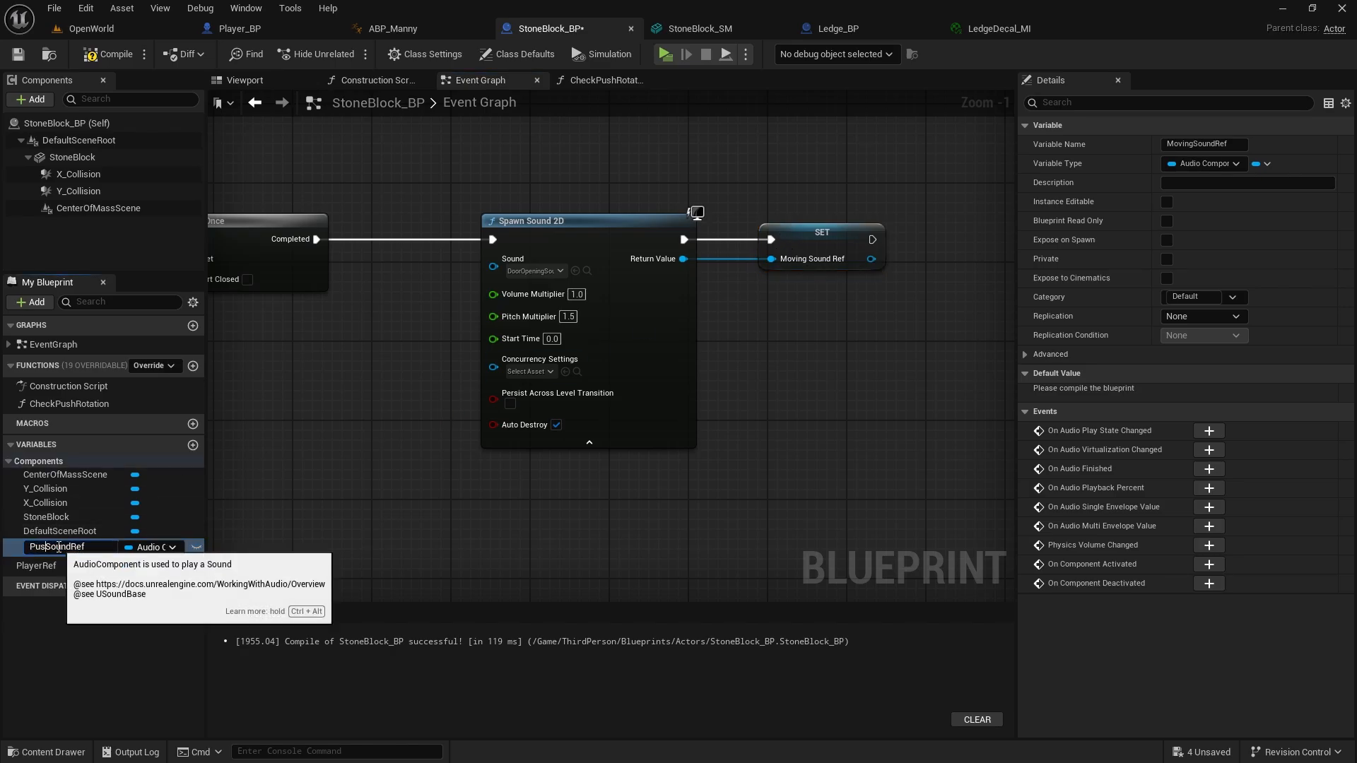
key("Return")
Place a PushingSoundRef getter below the PlayPushingSound event's Branch and convert it to a validated get
right_click_drag(380, 540, 831, 485)
scroll(832, 484, "down", 1)
right_click_drag(446, 343, 523, 354)
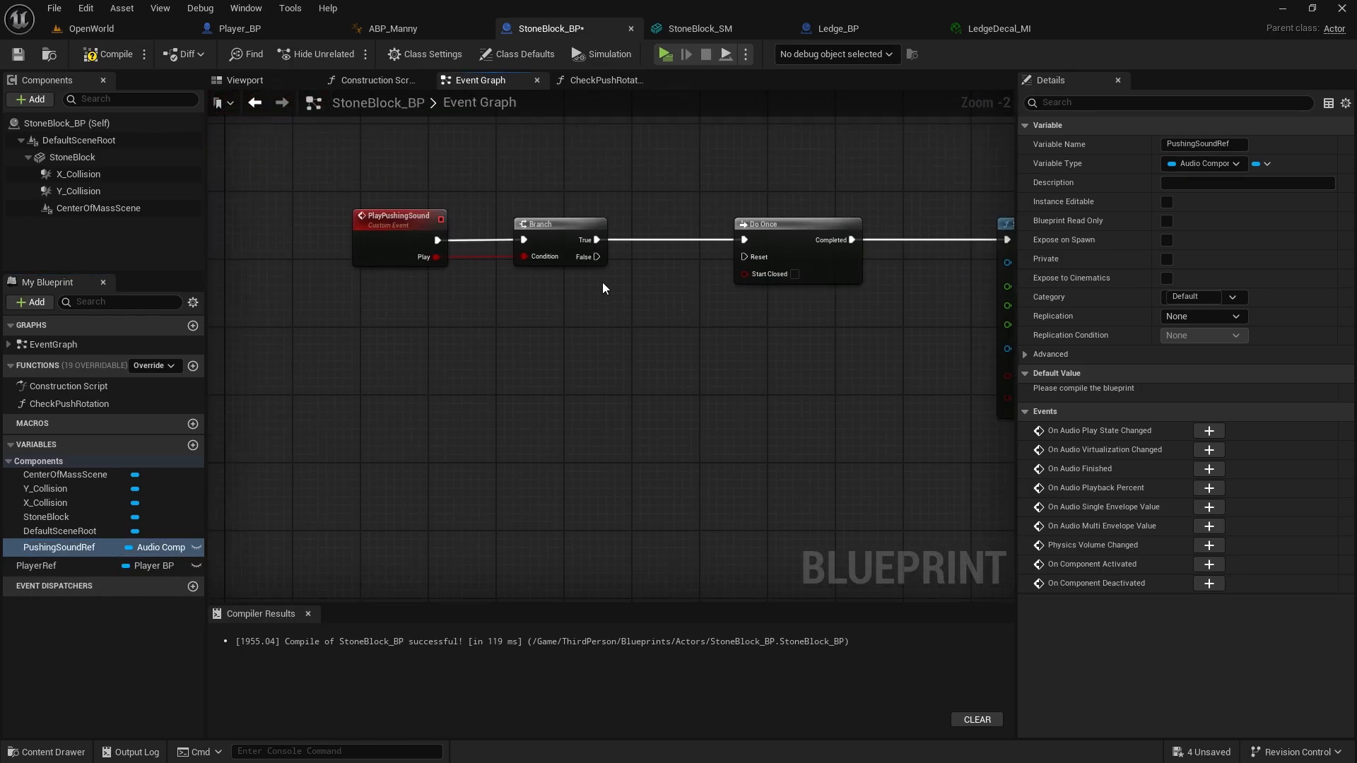
right_click_drag(849, 193, 861, 189)
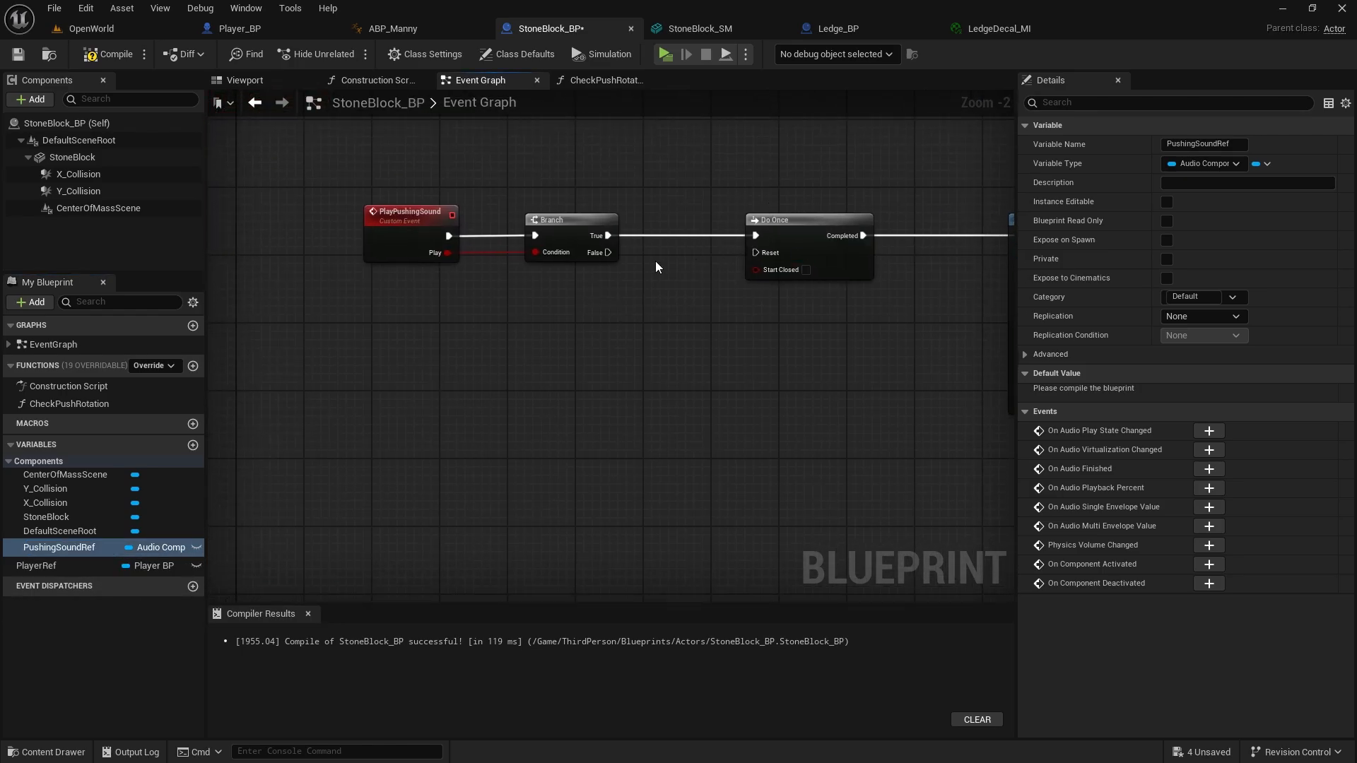
right_click_drag(600, 276, 561, 250)
left_click_drag(42, 547, 483, 351)
left_click(483, 347)
right_click(488, 317)
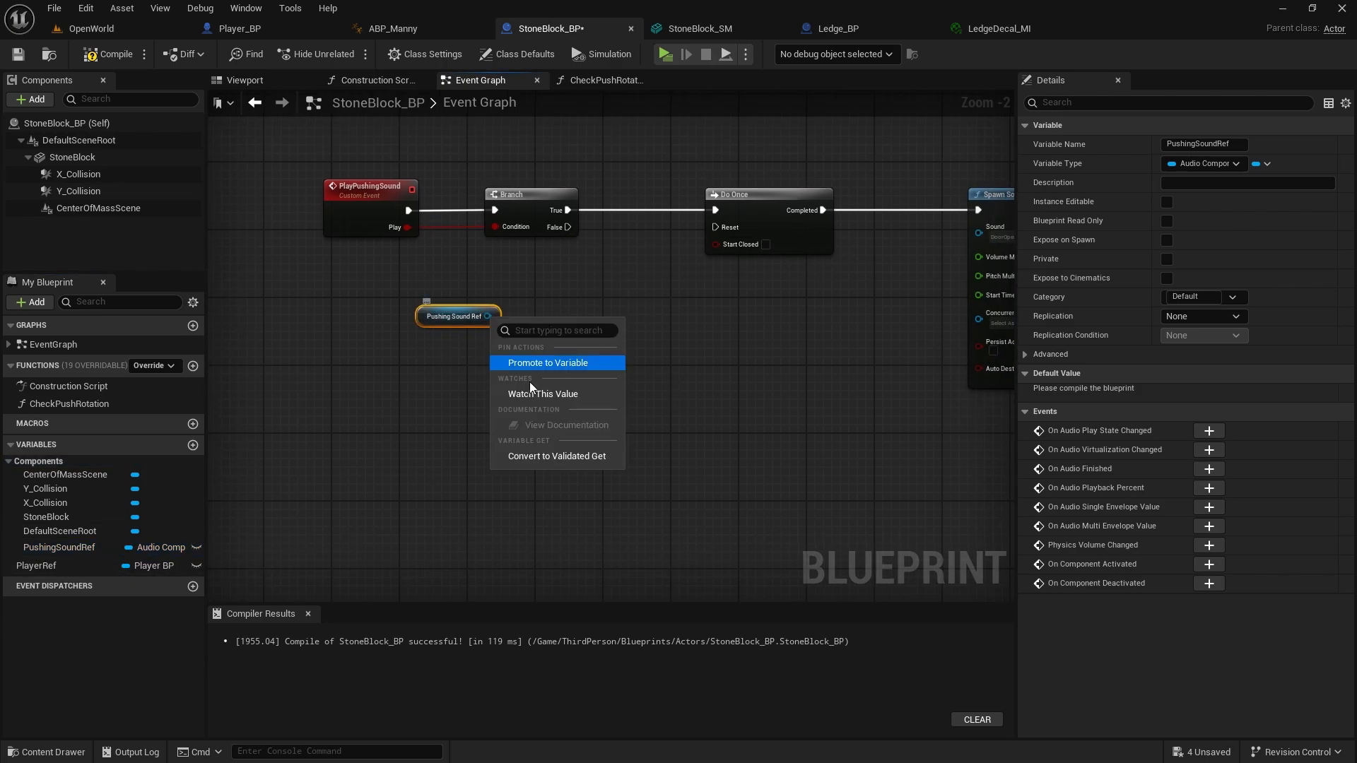
left_click(559, 456)
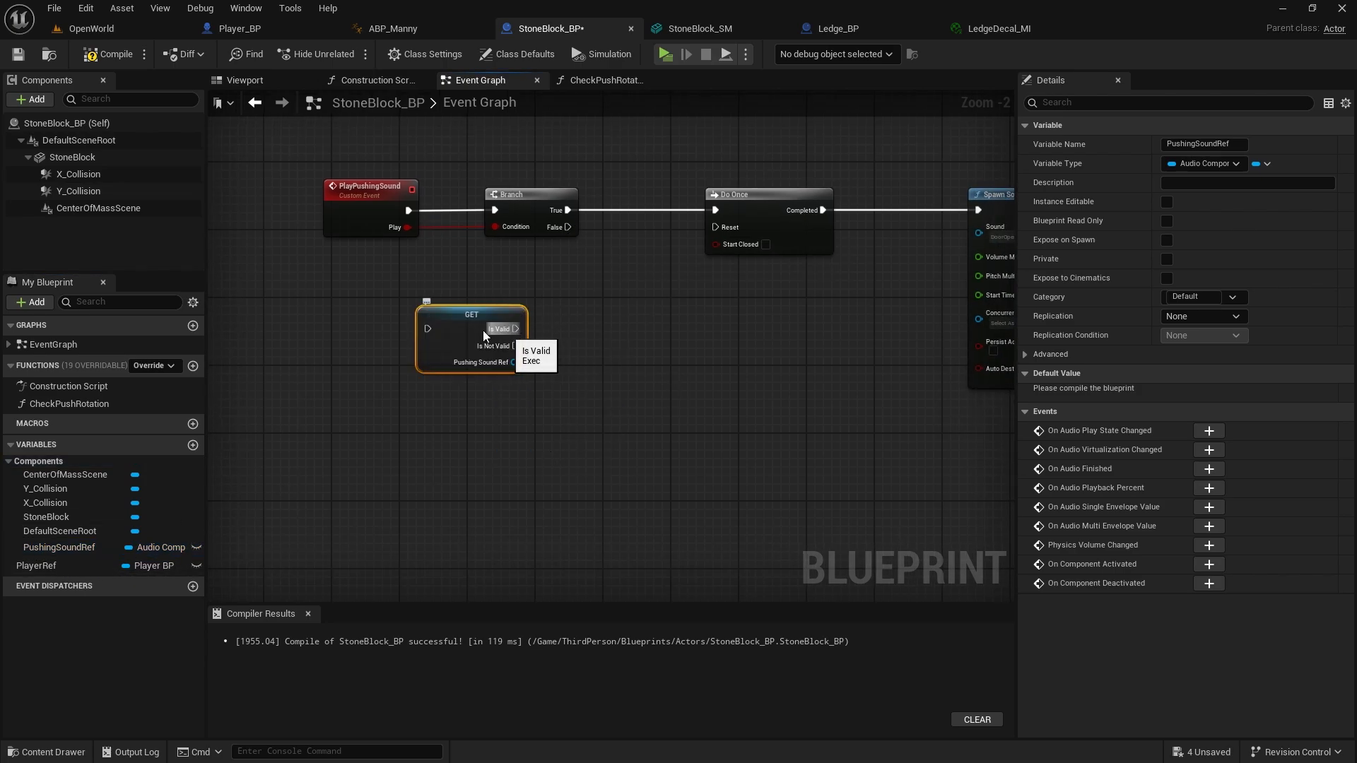
Connect the Branch's False output to the validated PushingSoundRef get and space these nodes and the event away from Do Once
left_click_drag(482, 329, 678, 354)
left_click_drag(568, 227, 620, 364)
left_click(553, 283)
left_click_drag(568, 226, 622, 354)
right_click_drag(264, 421, 478, 369)
left_click_drag(477, 375, 838, 134)
left_click_drag(746, 149, 465, 148)
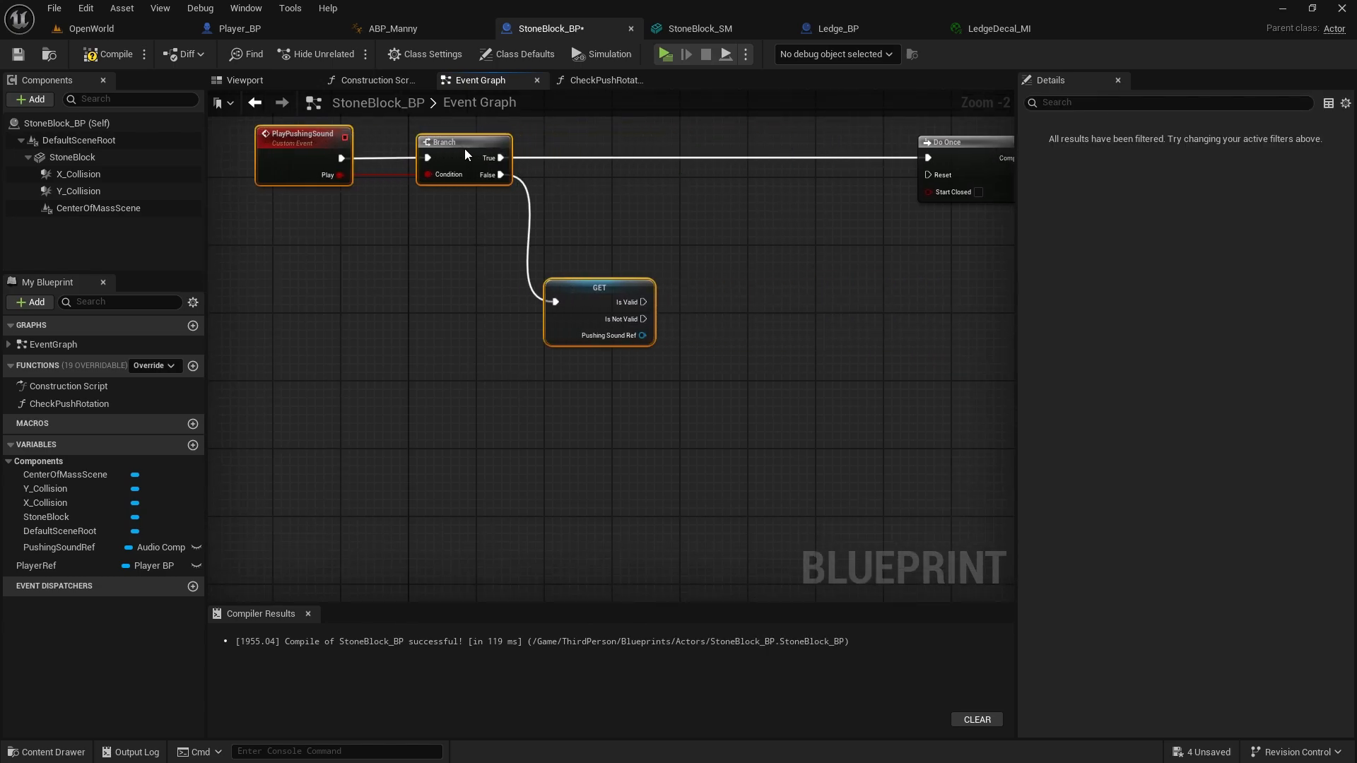
Add a Set Active node targeting PushingSoundRef, run it from Is Valid, and align it with the get
left_click_drag(628, 299, 750, 304)
left_click(635, 335)
left_click_drag(640, 337, 742, 311)
type("set active")
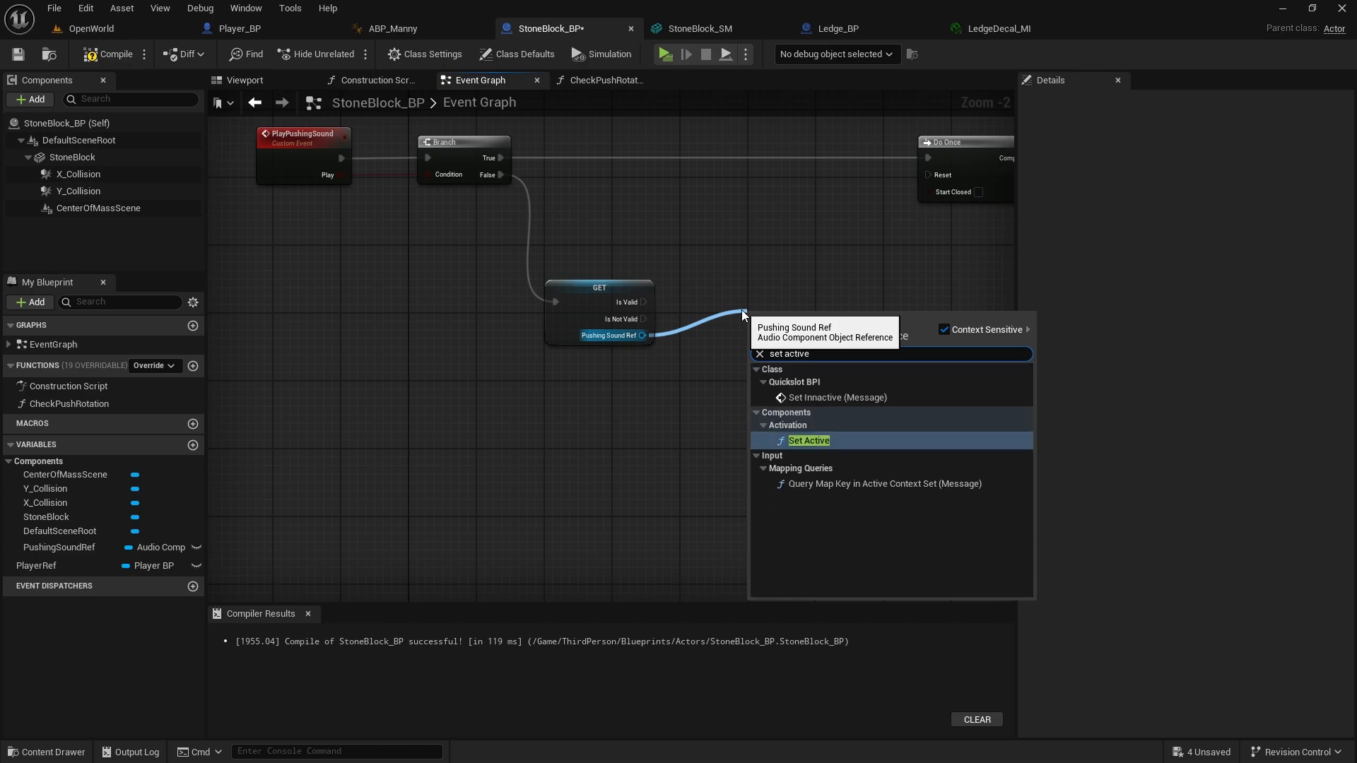
left_click(795, 441)
left_click_drag(769, 304, 750, 278)
left_click(769, 396)
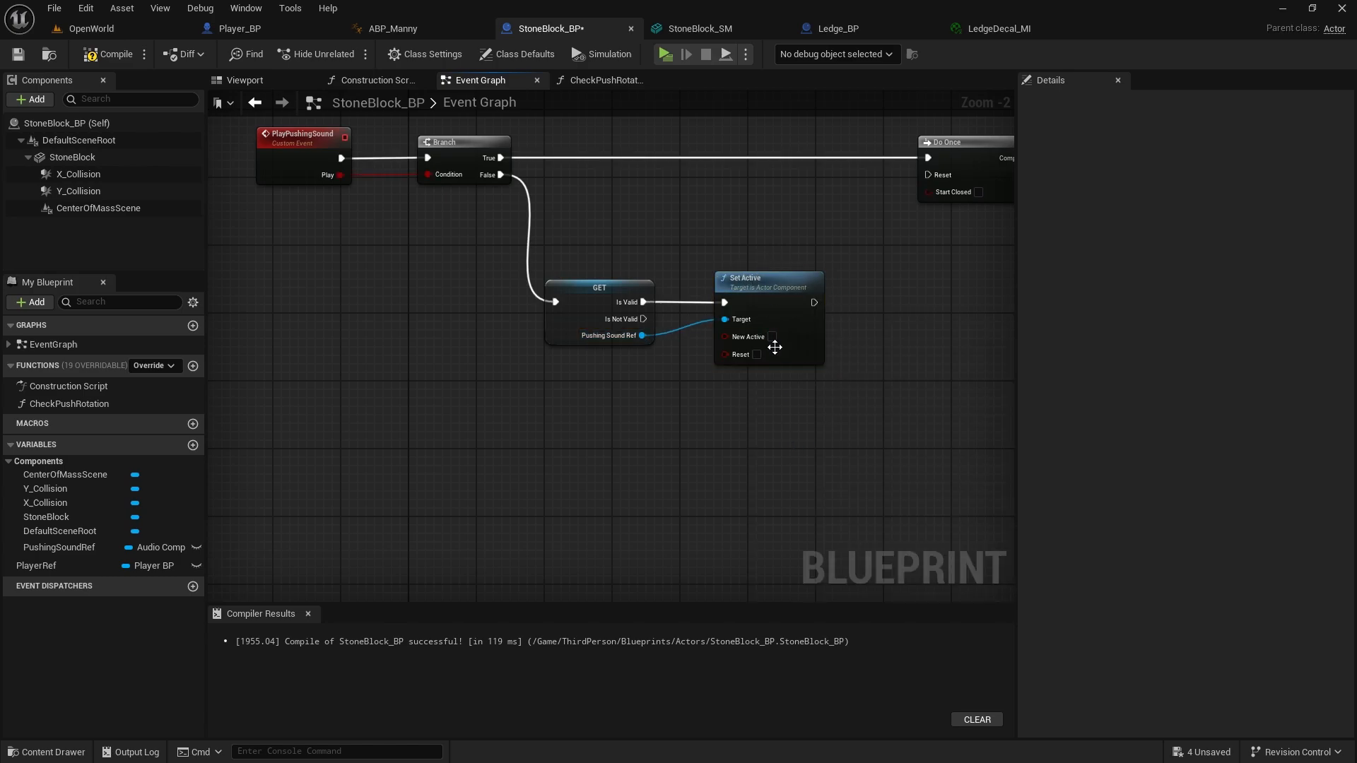
Connect Set Active's execution output to Do Once's Reset, then compile and save StoneBlock_BP
left_click_drag(815, 303, 928, 175)
right_click_drag(534, 188, 472, 254)
left_click(17, 53)
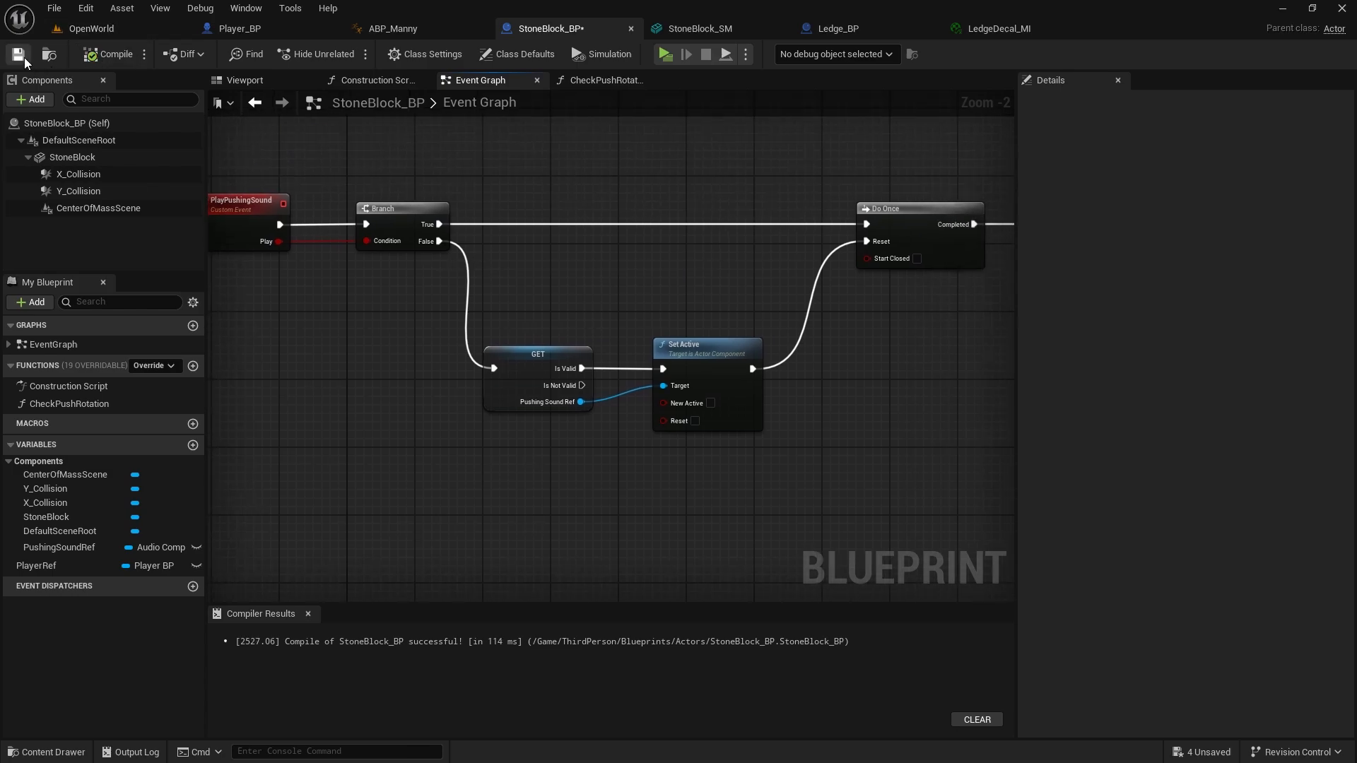
Open the CheckPushRotation function and go to the Set Simulate Physics node ending its chain
right_click_drag(798, 296, 603, 296)
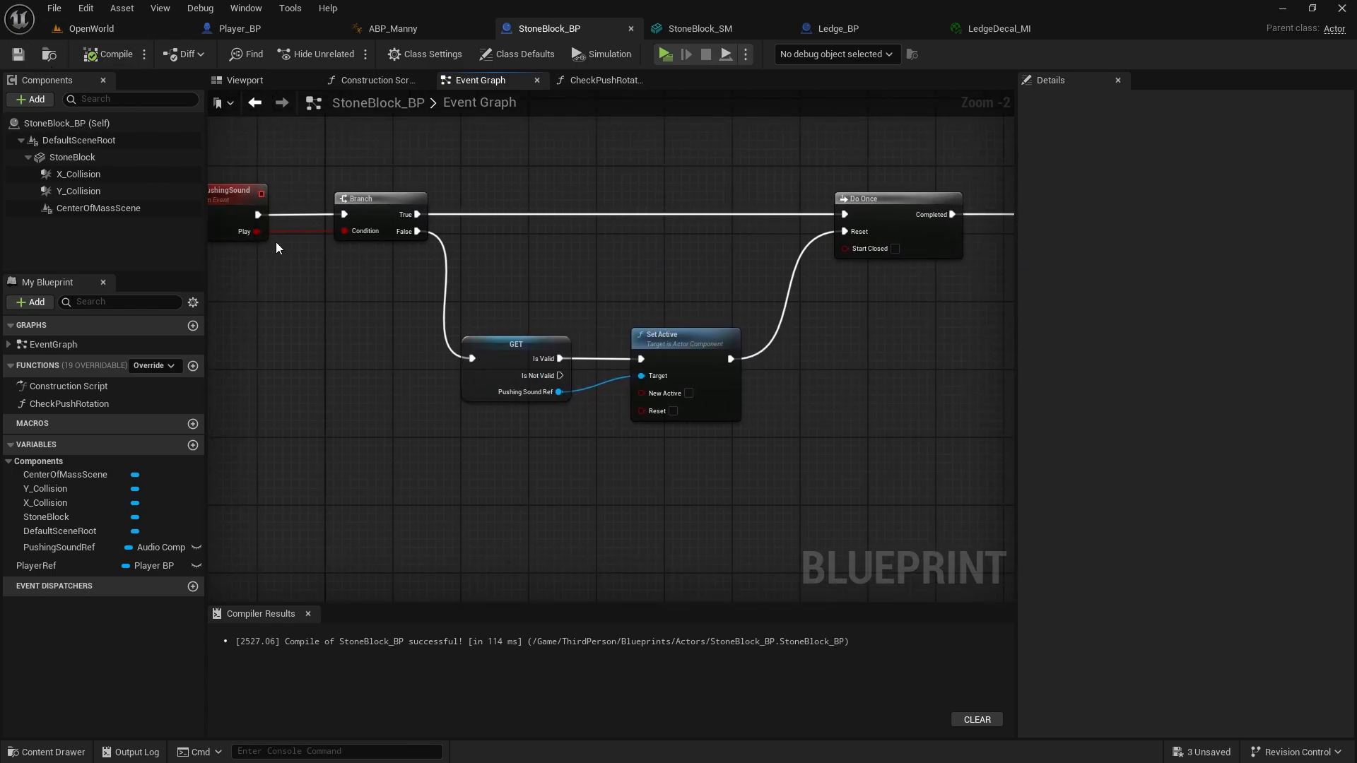
scroll(452, 308, "down", 1)
right_click_drag(707, 323, 424, 509)
right_click_drag(480, 156, 370, 470)
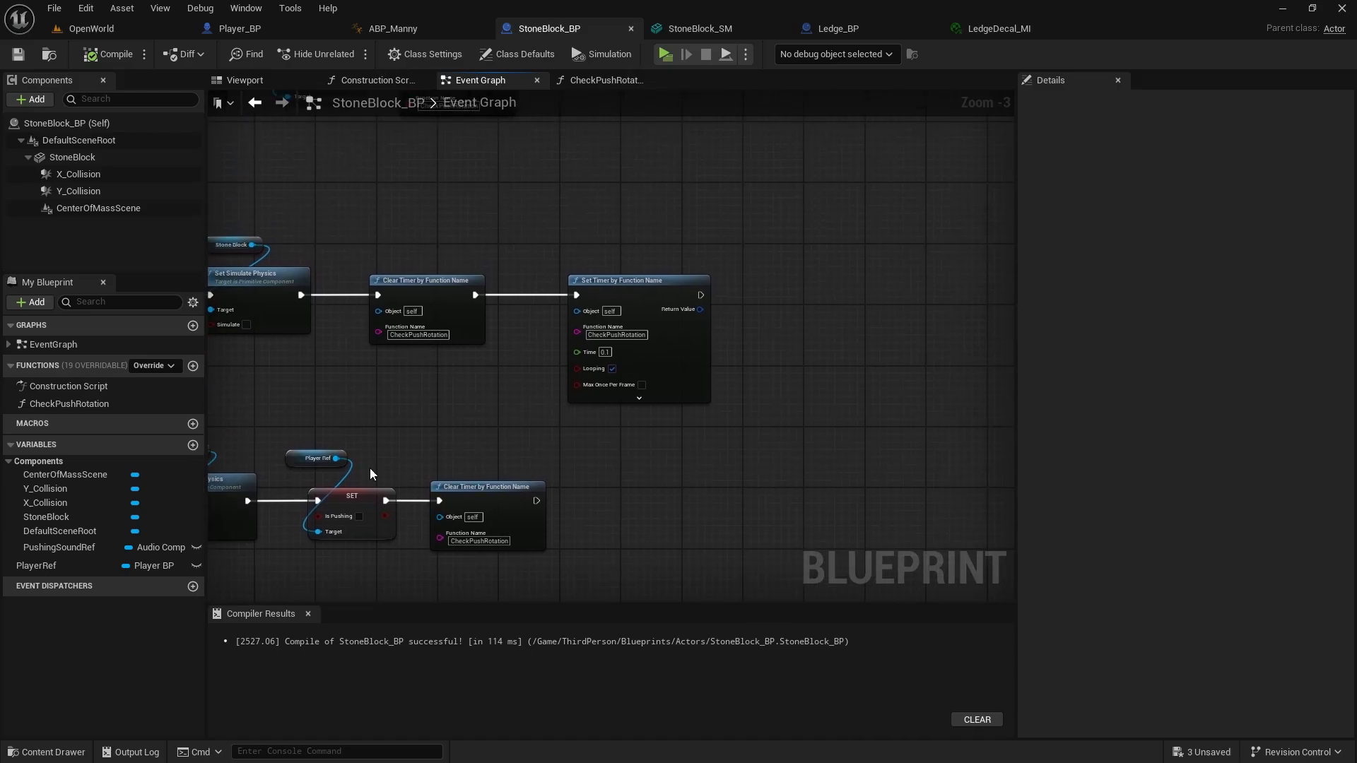
double_click(62, 404)
scroll(791, 269, "up", 3)
right_click_drag(743, 267, 779, 218)
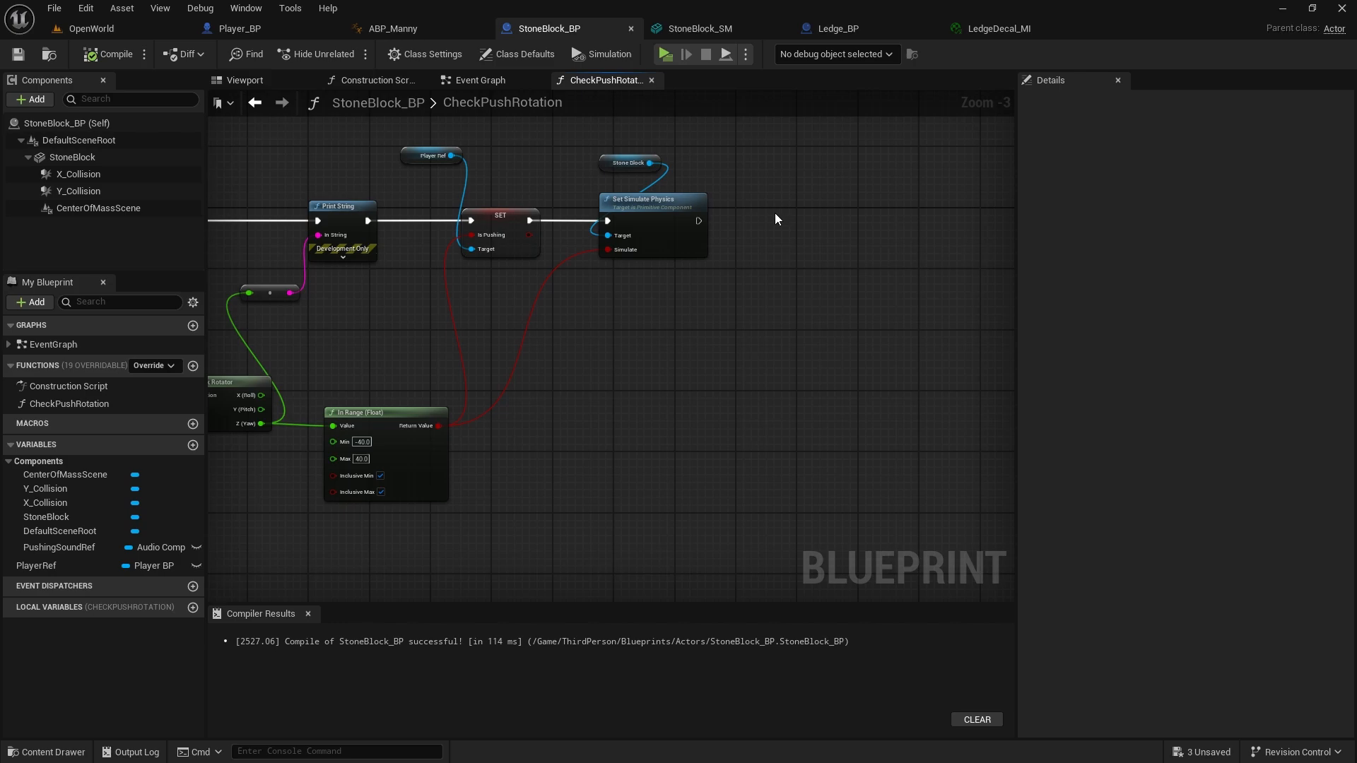
left_click_drag(707, 220, 830, 222)
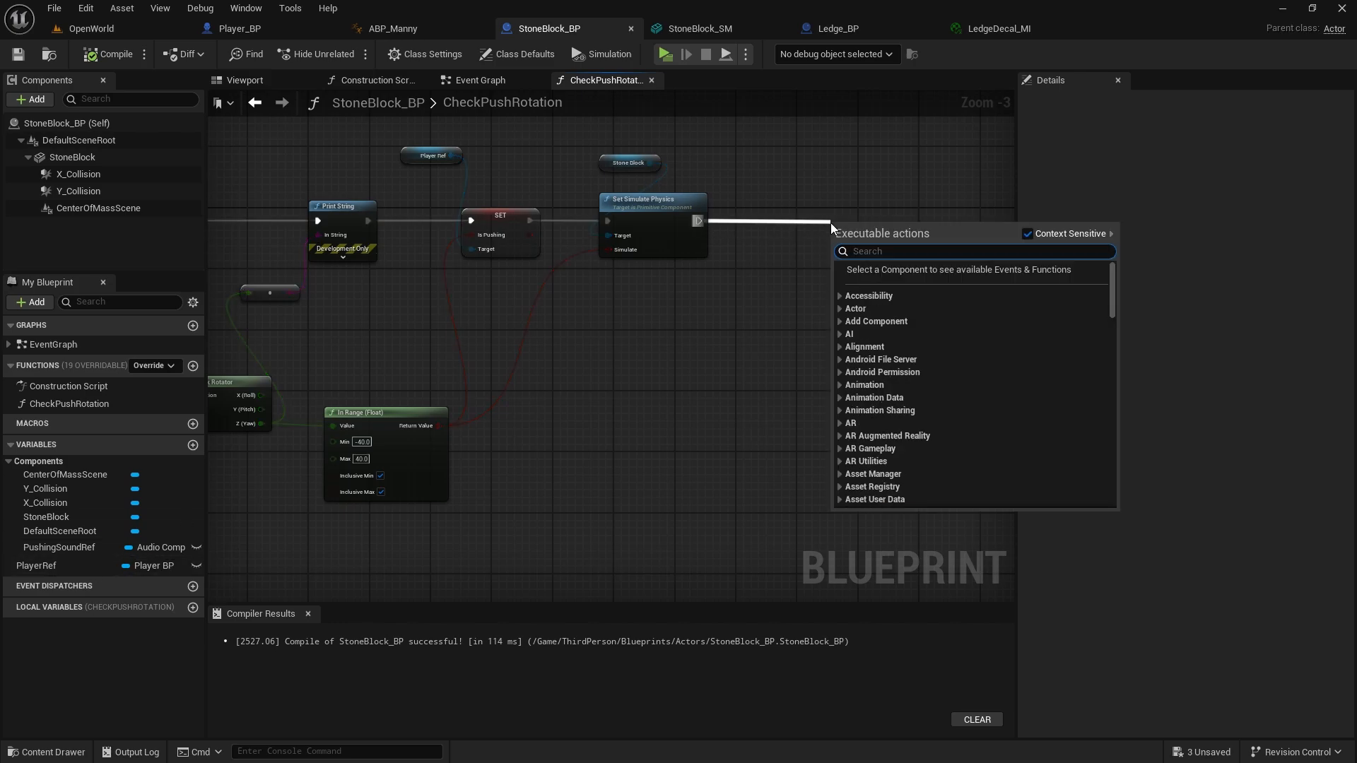
left_click(499, 82)
right_click_drag(521, 345, 1011, 160)
right_click_drag(714, 317, 625, 214)
left_click(607, 81)
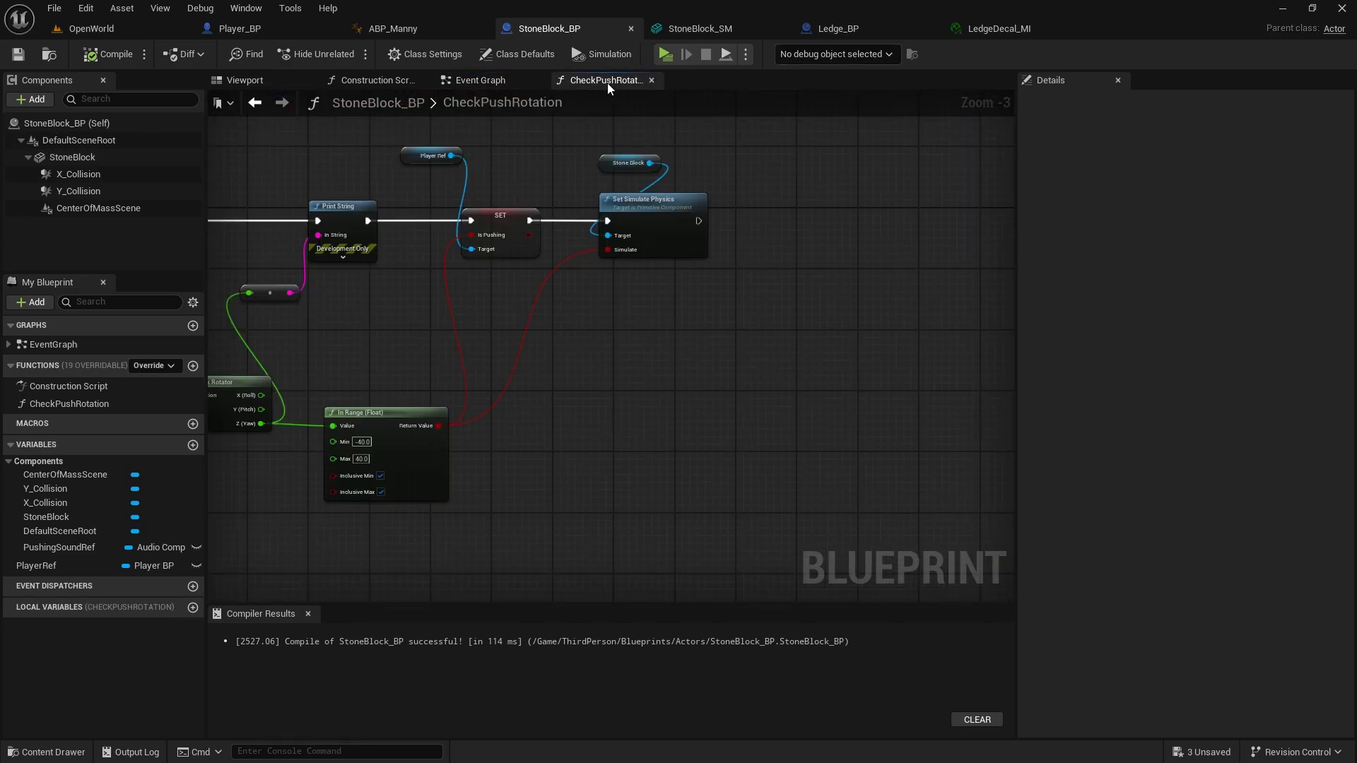
Add a Play Pushing Sound call after Set Simulate Physics in CheckPushRotation
right_click_drag(664, 345, 670, 381)
left_click_drag(776, 266, 880, 262)
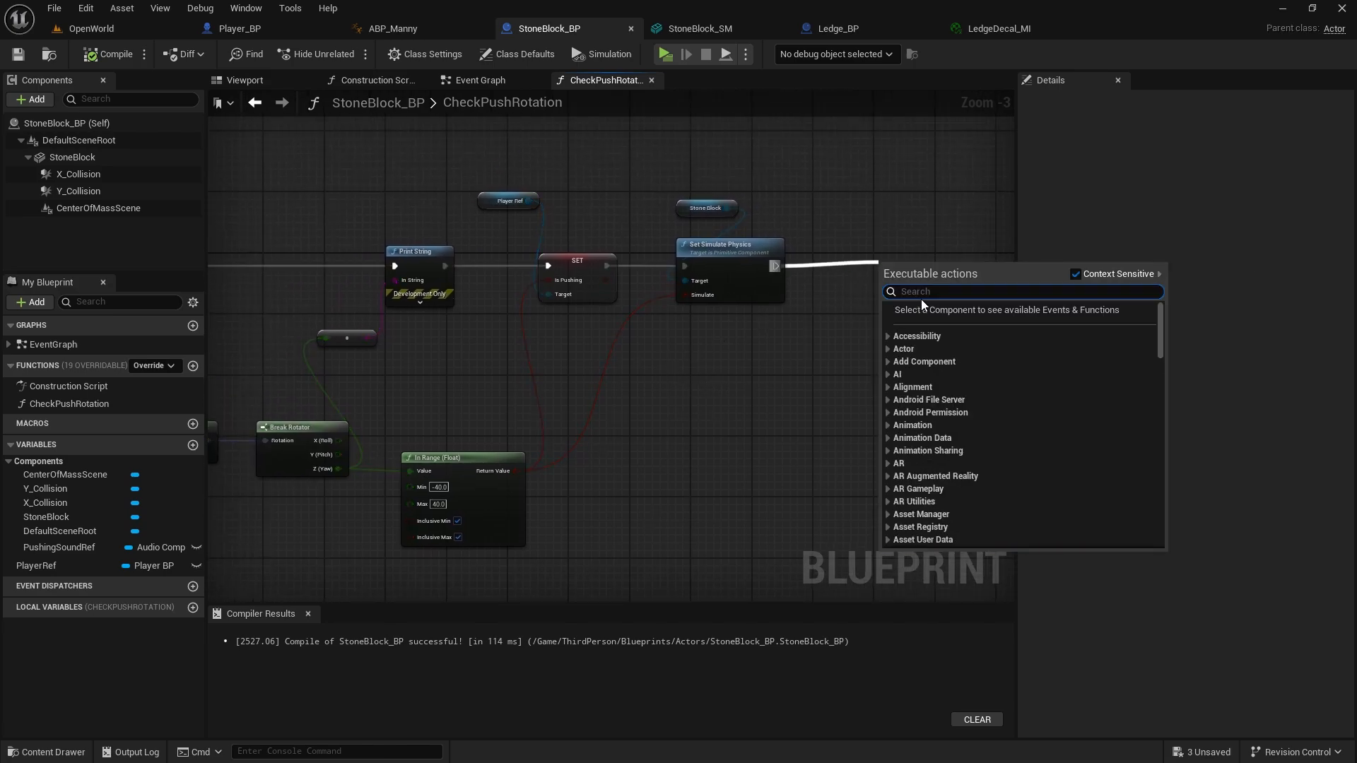
type("play pushing")
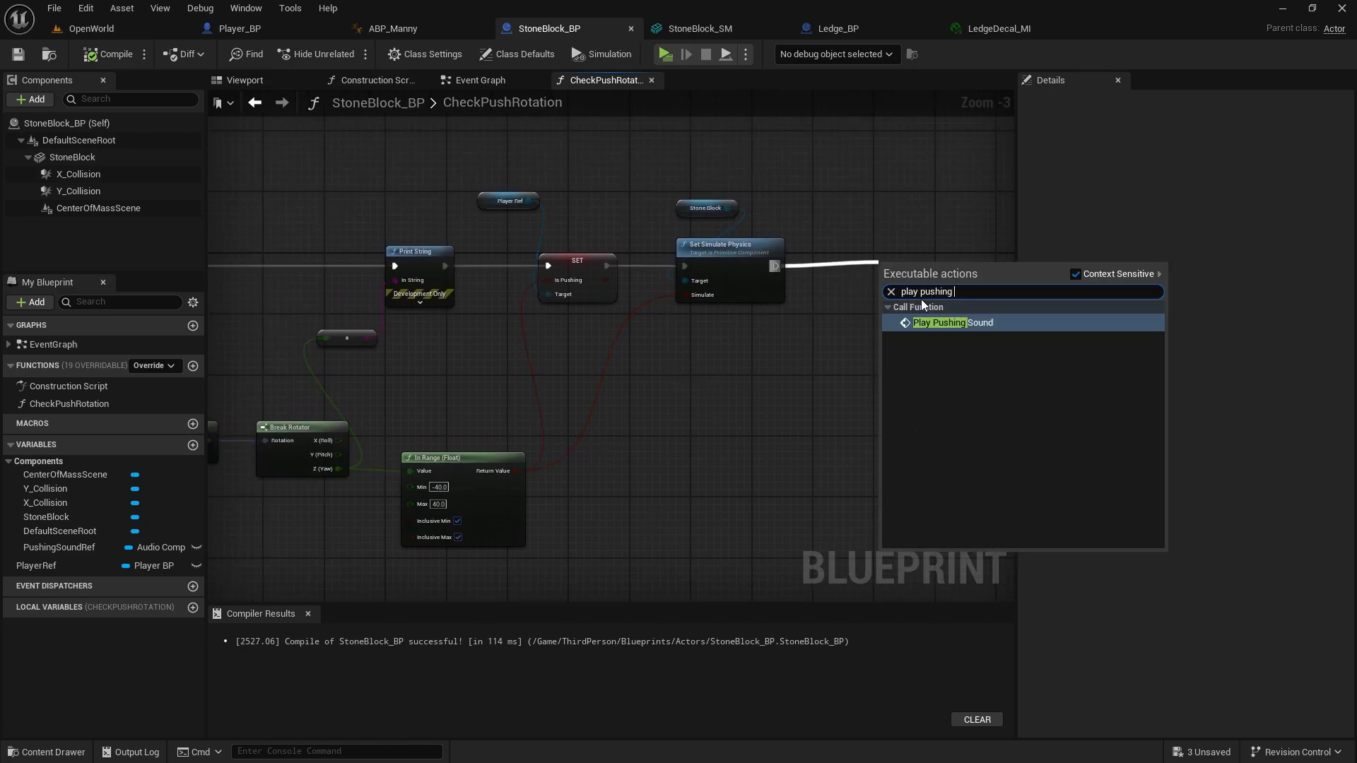
left_click(972, 325)
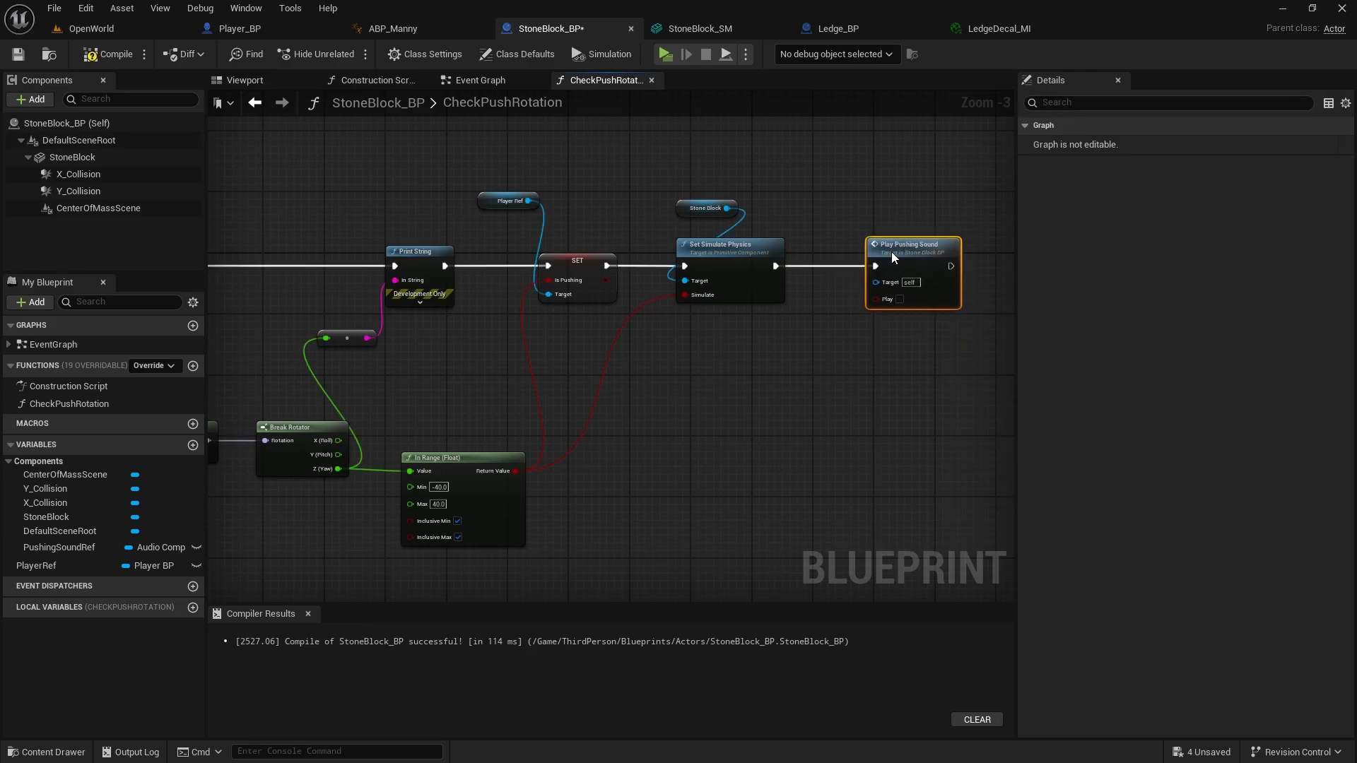
Review how CheckPushRotation's rotation check feeds the Is Pushing and Simulate inputs
right_click_drag(874, 275, 869, 319)
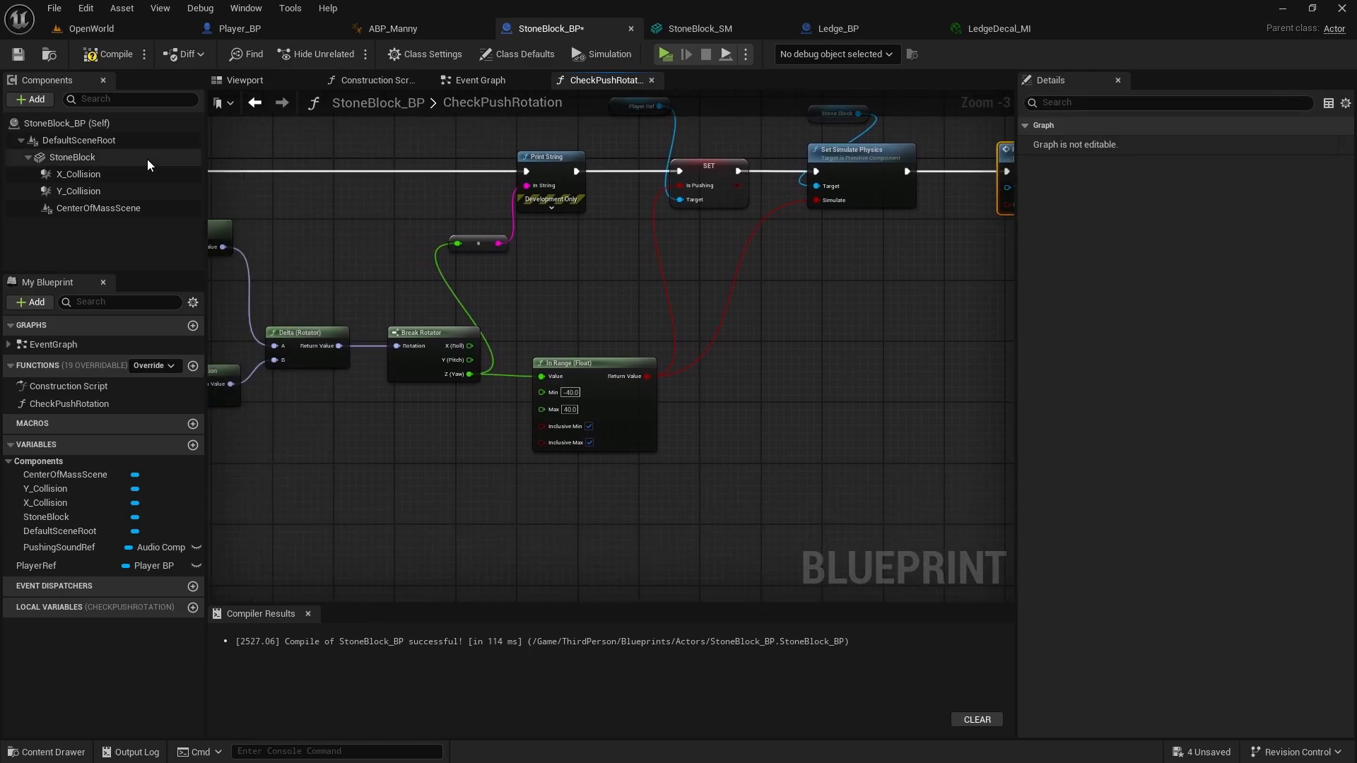
right_click_drag(523, 408, 491, 473)
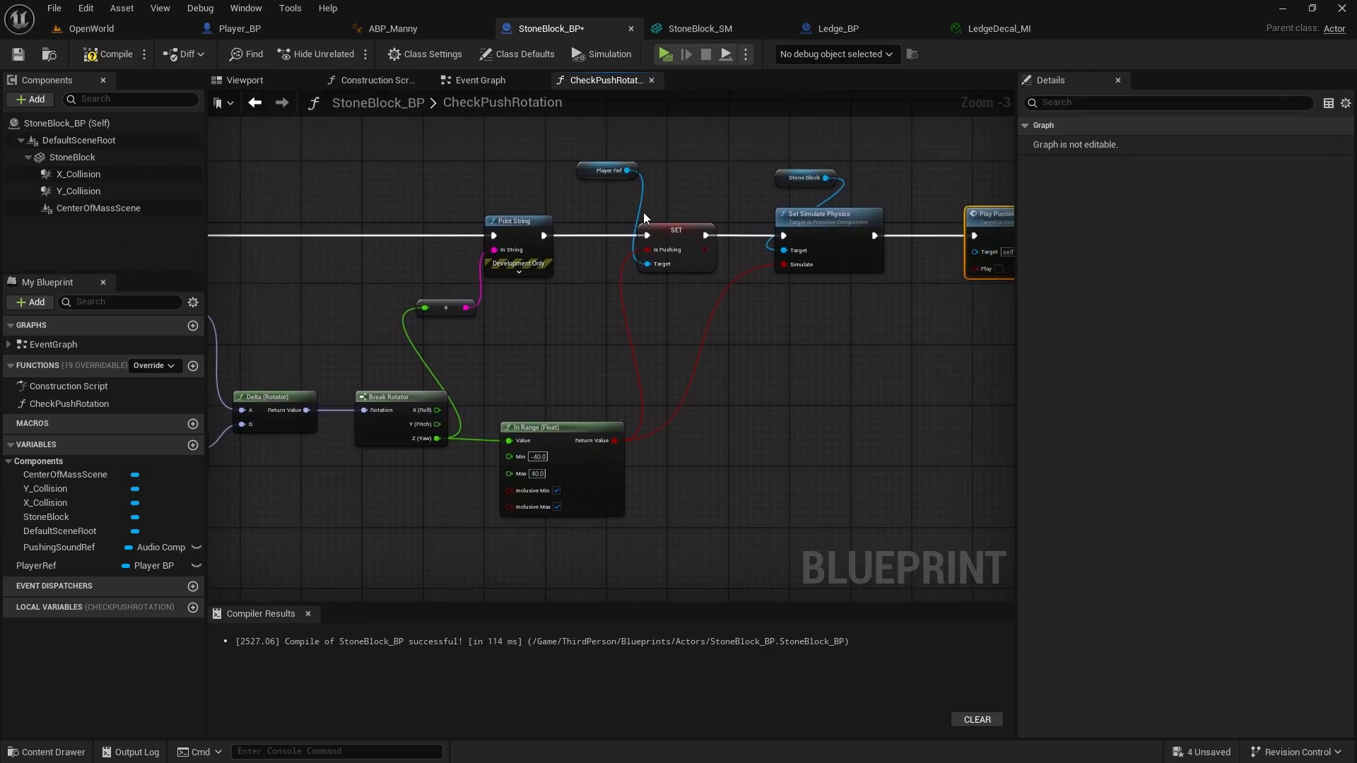
left_click_drag(695, 197, 636, 294)
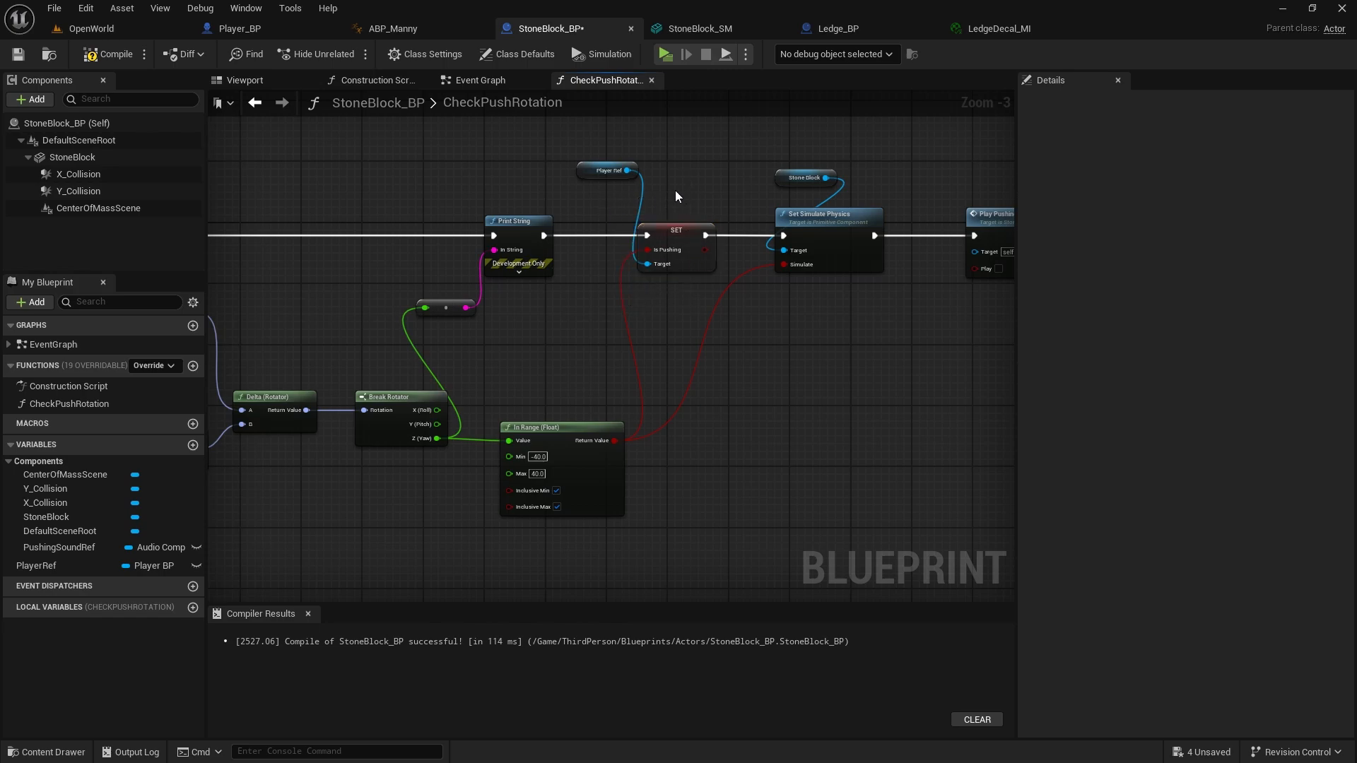
right_click_drag(495, 226, 736, 148)
right_click_drag(744, 198, 674, 321)
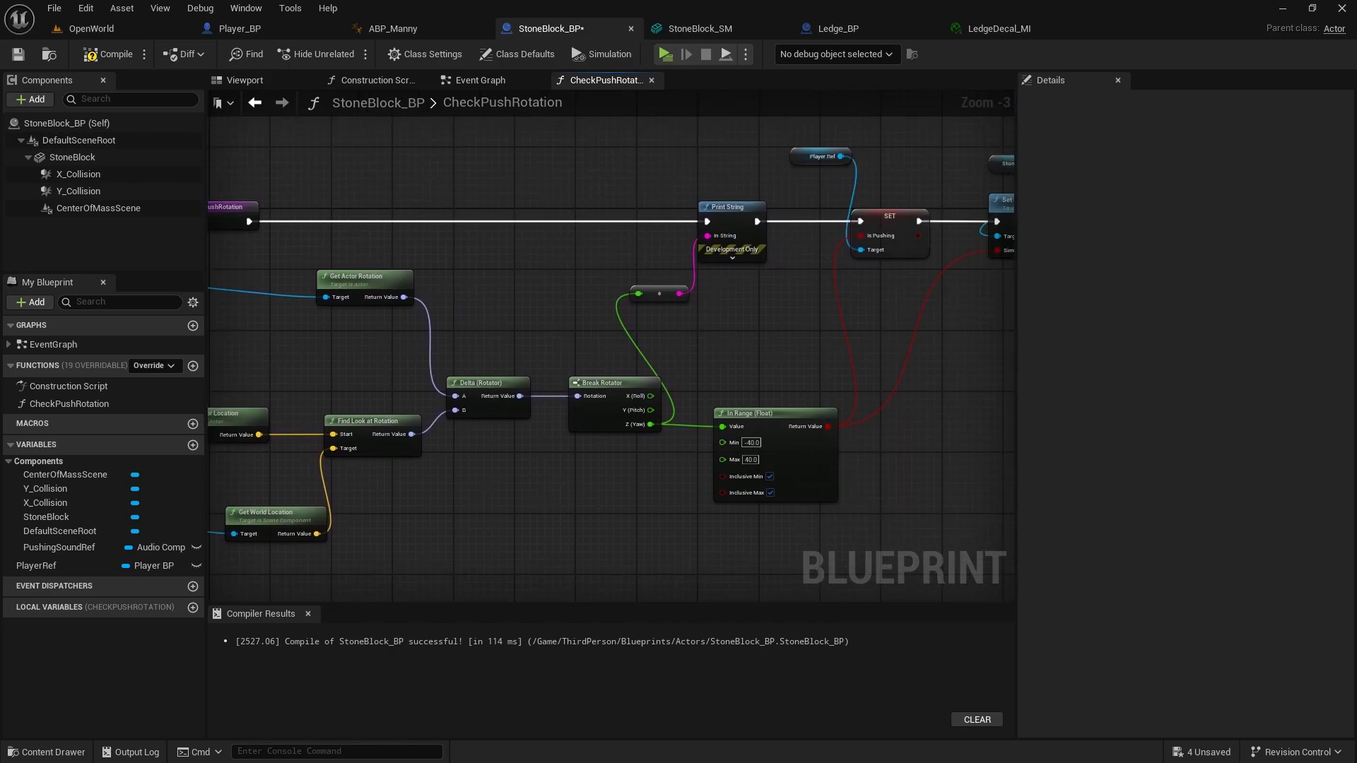
right_click_drag(814, 408, 666, 449)
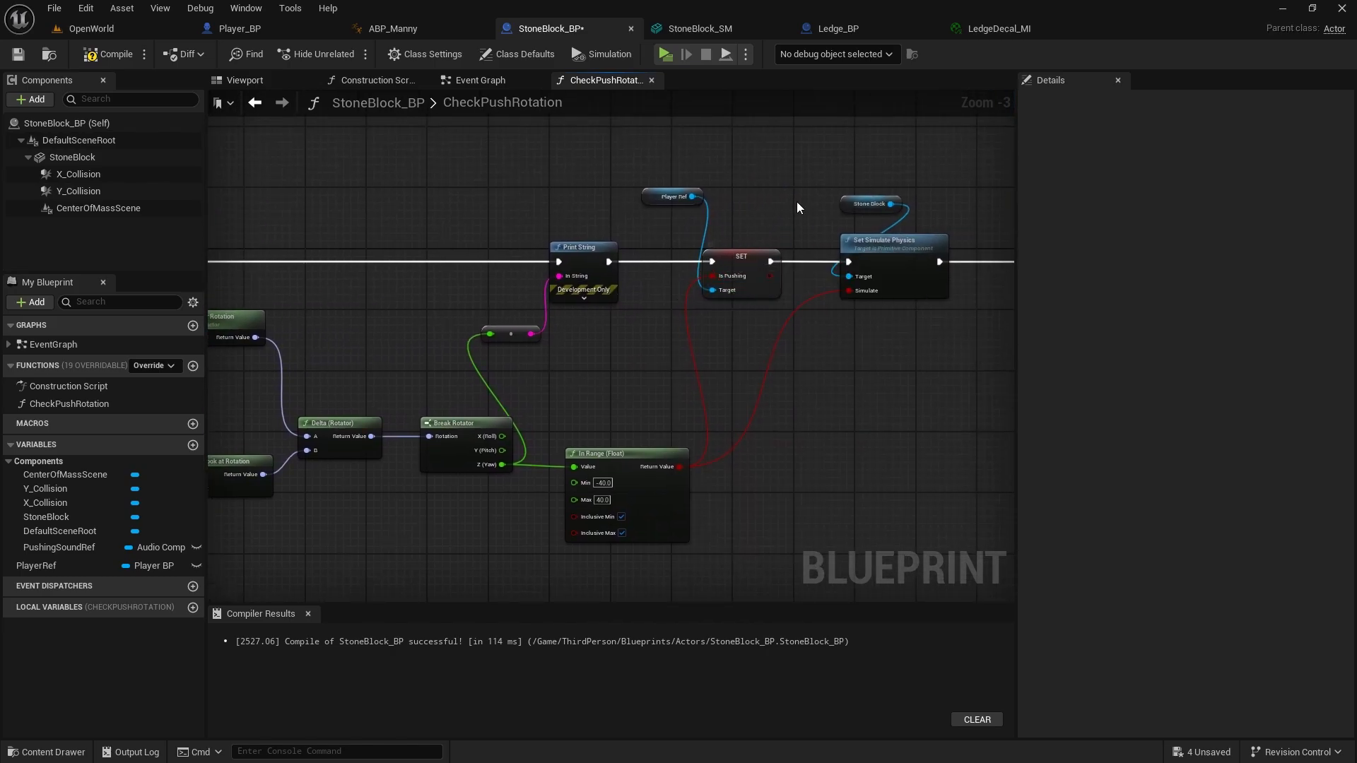
right_click_drag(787, 232, 682, 219)
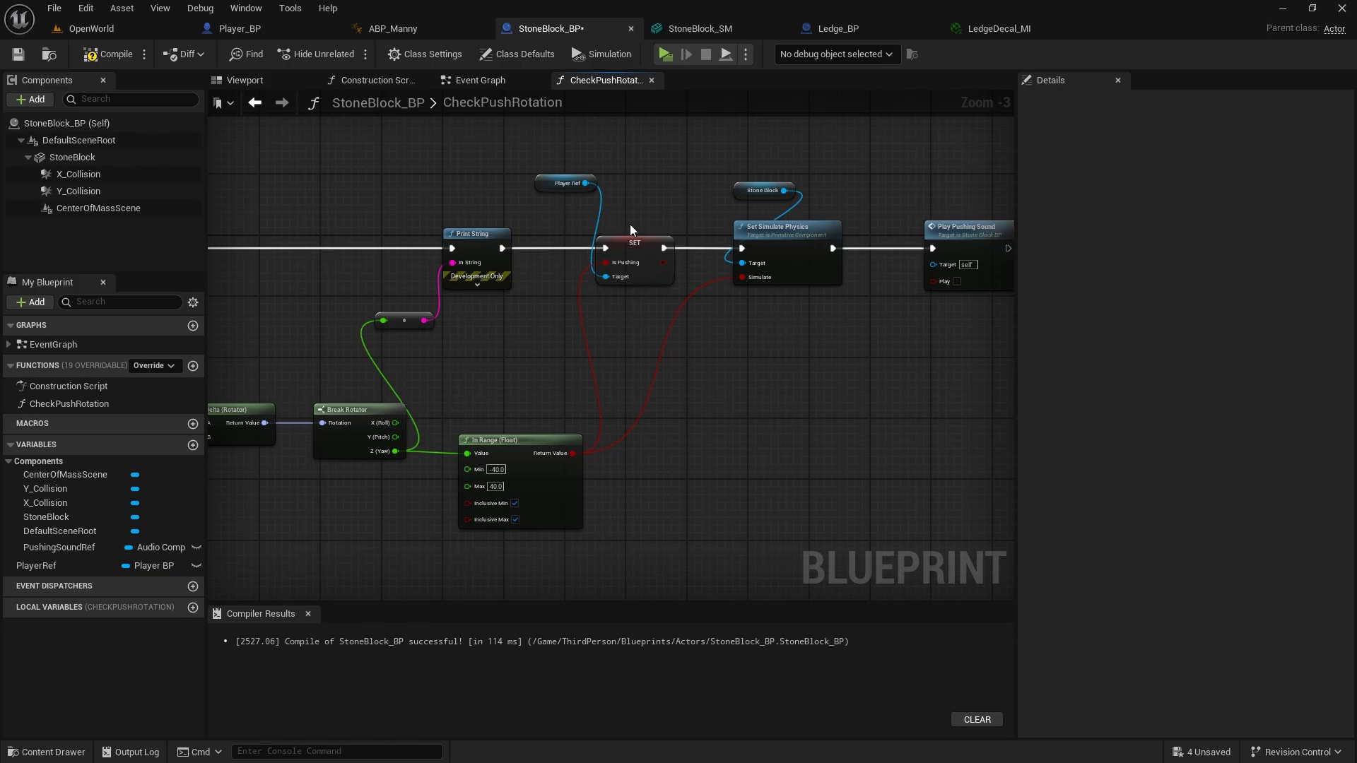
Below In Range, add a StoneBlock reference with Get Component Velocity and feed its result into a Vector Length node
right_click_drag(783, 330, 817, 164)
left_click_drag(70, 157, 620, 441)
type("get componen")
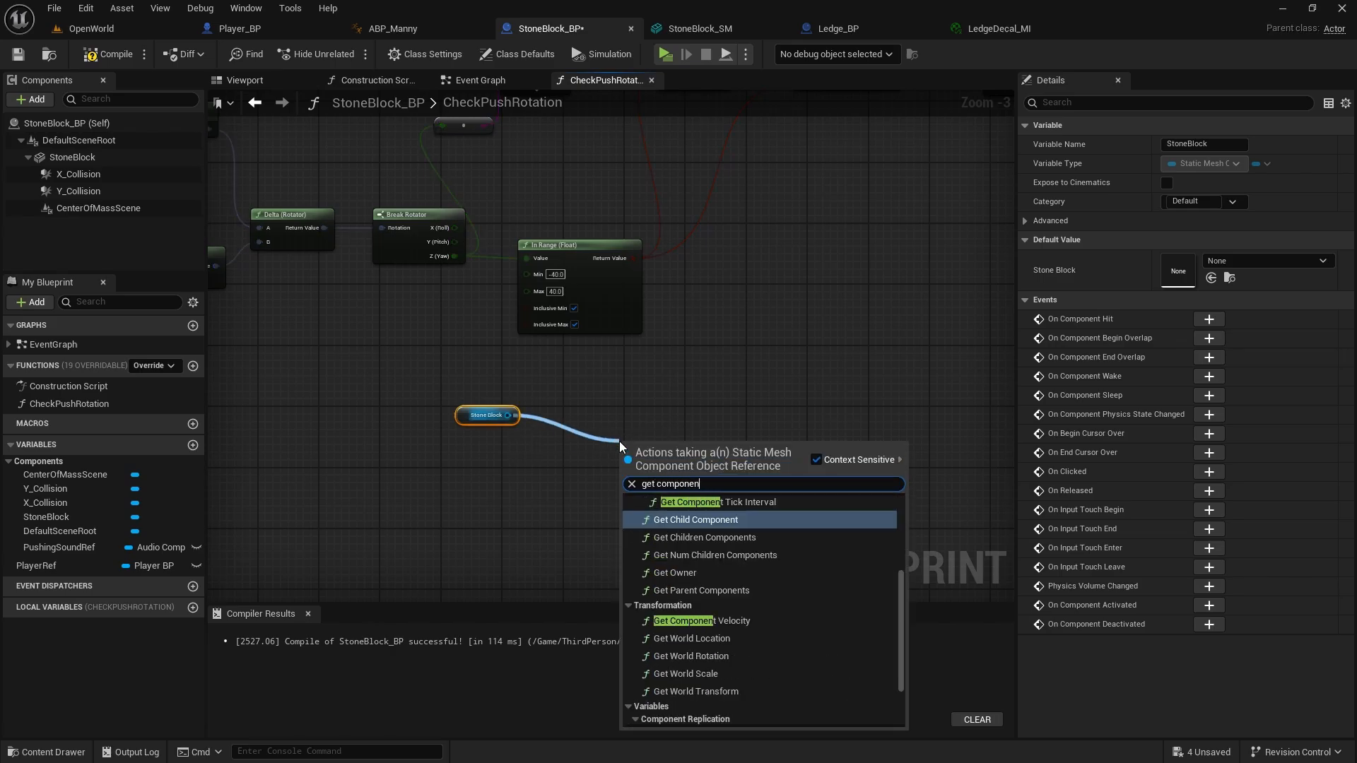
left_click(701, 626)
left_click_drag(671, 450, 778, 417)
type("vector")
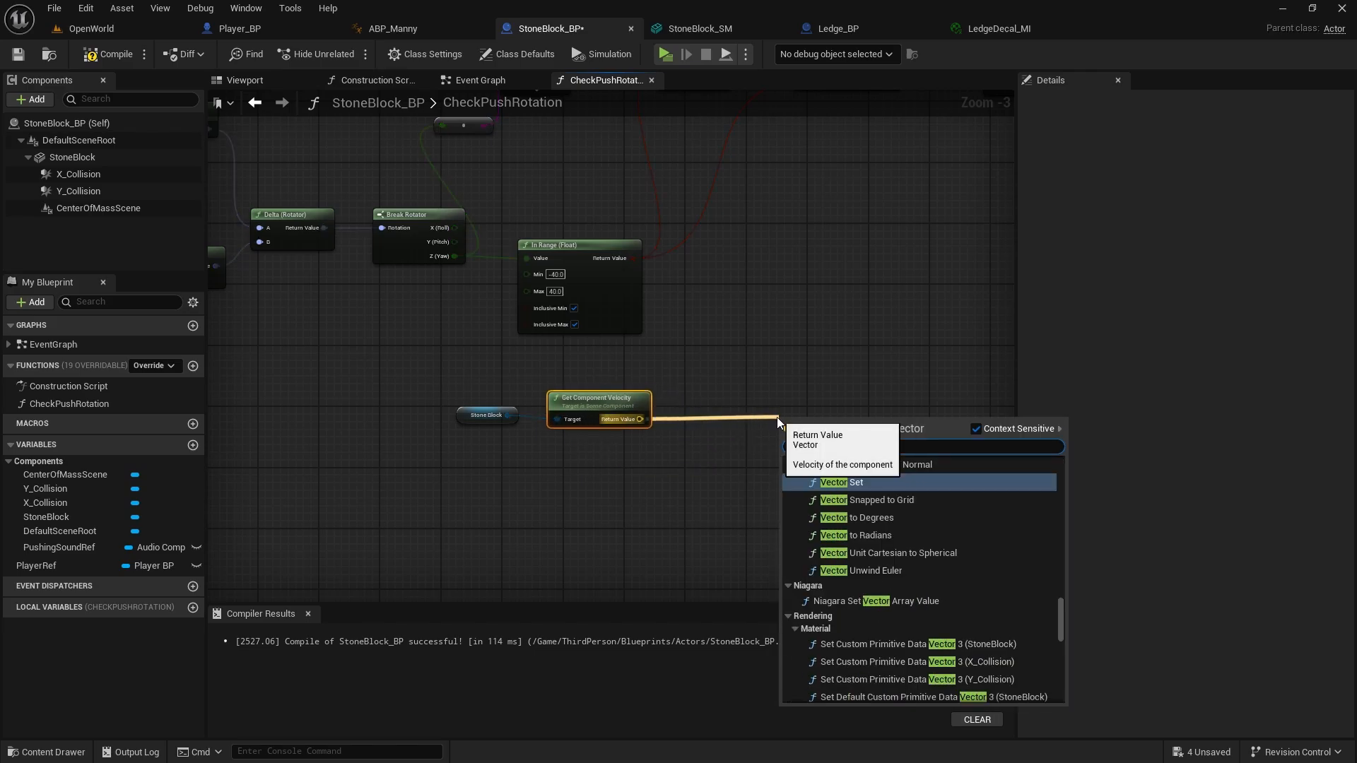
type(" length")
key("Return")
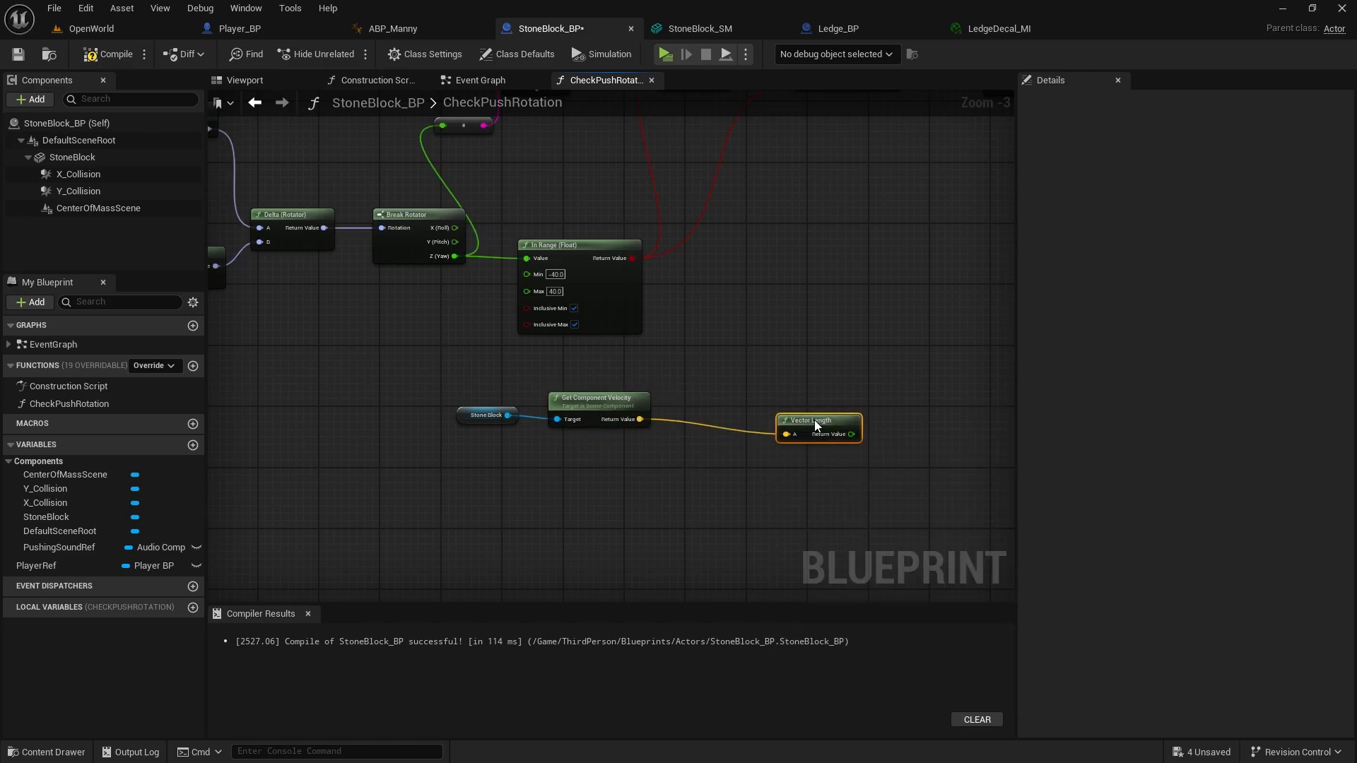
Align Vector Length with the velocity node and compare its result in a greater-than node set to 5.0
left_click_drag(736, 418, 807, 418)
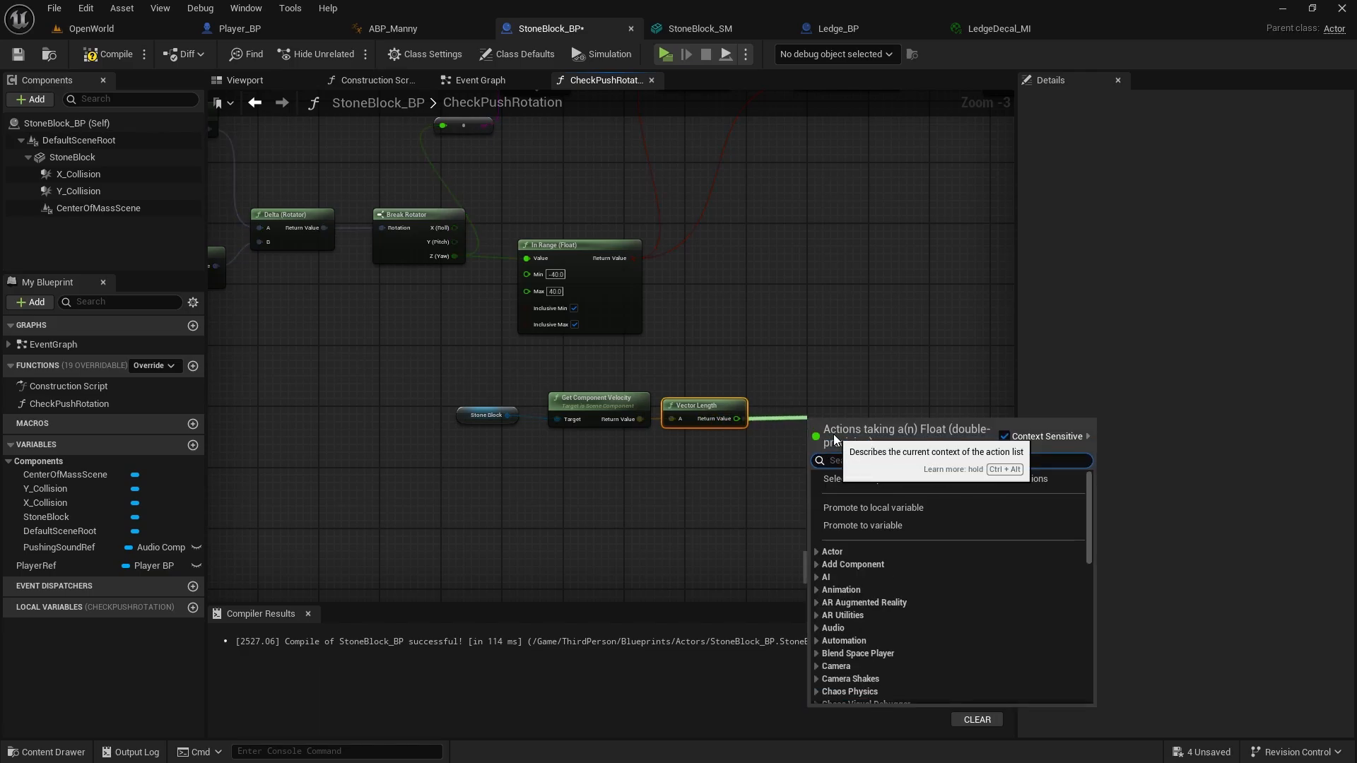
type(">")
left_click(880, 502)
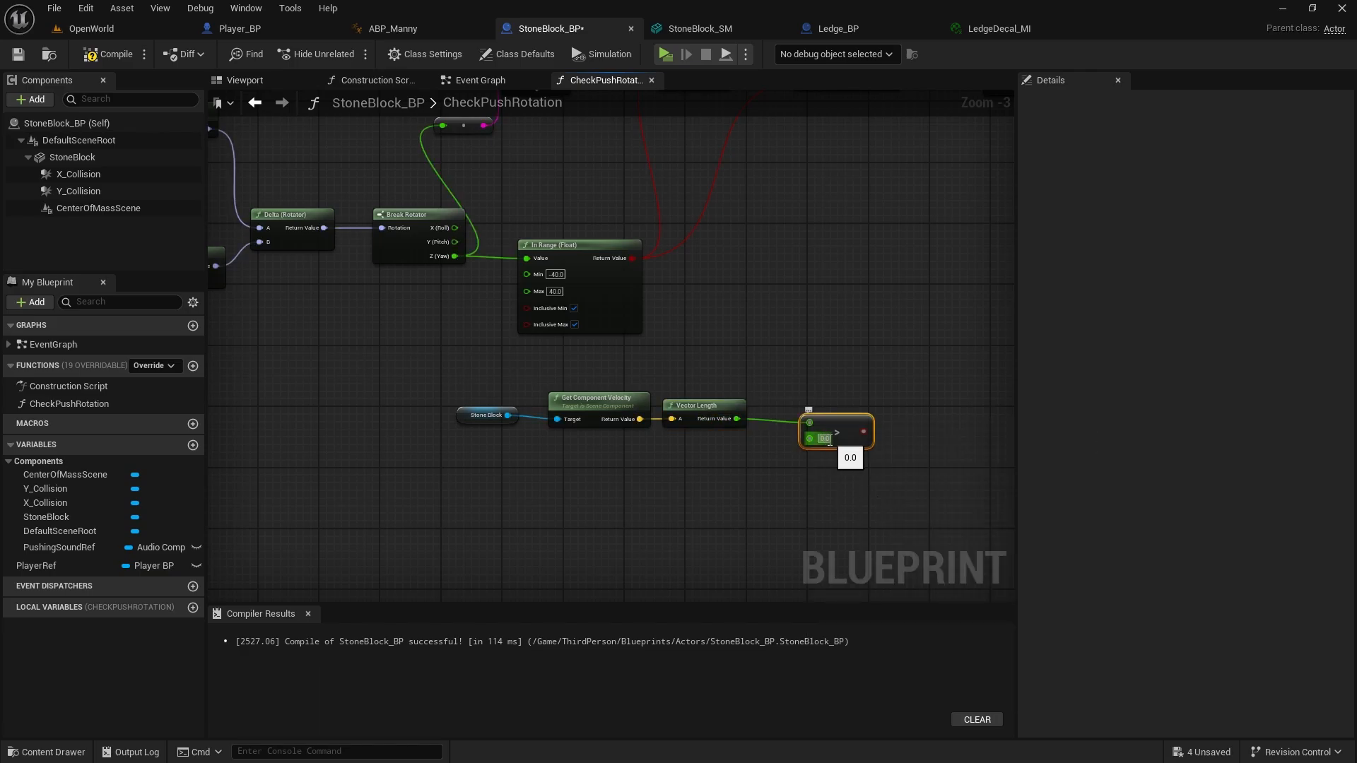
right_click_drag(769, 515, 585, 364)
scroll(615, 321, "up", 2)
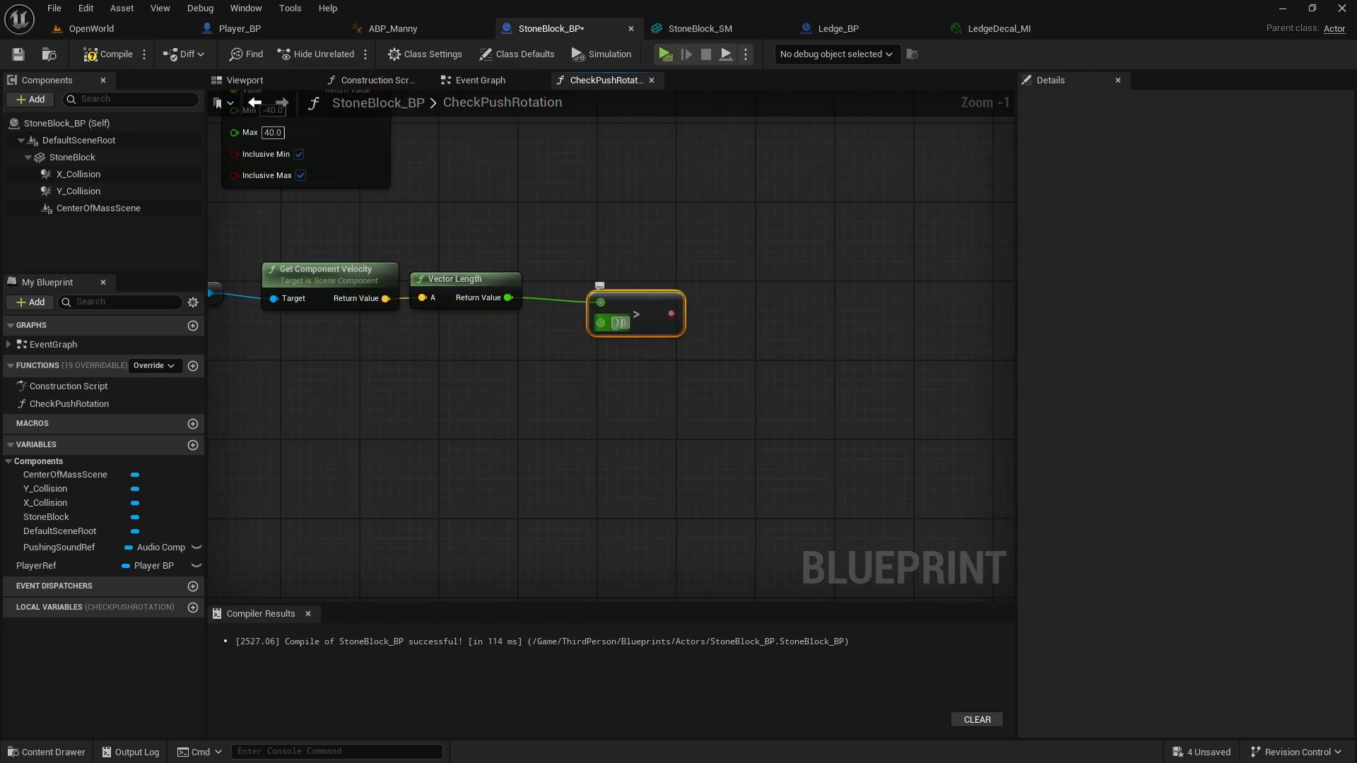
left_click(620, 323)
type("5")
right_click_drag(728, 278, 761, 414)
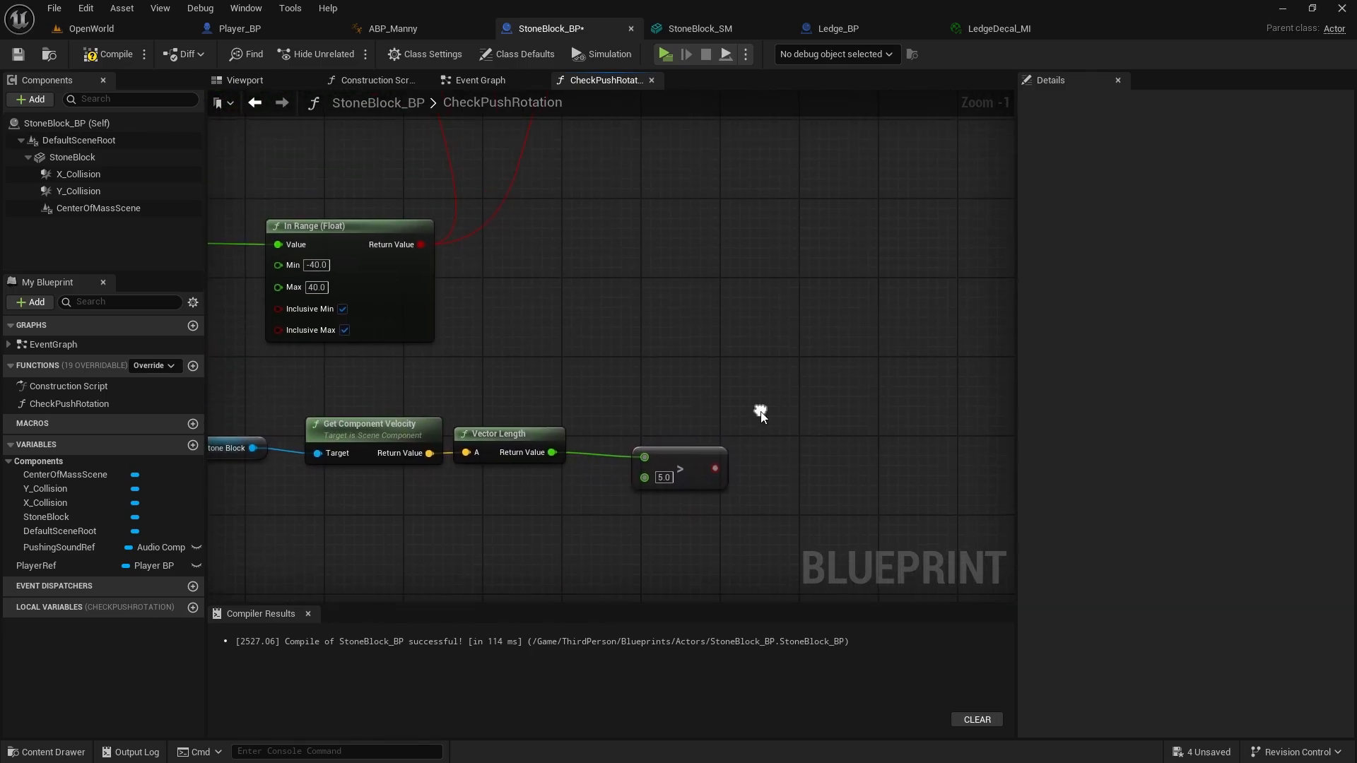
scroll(679, 393, "down", 2)
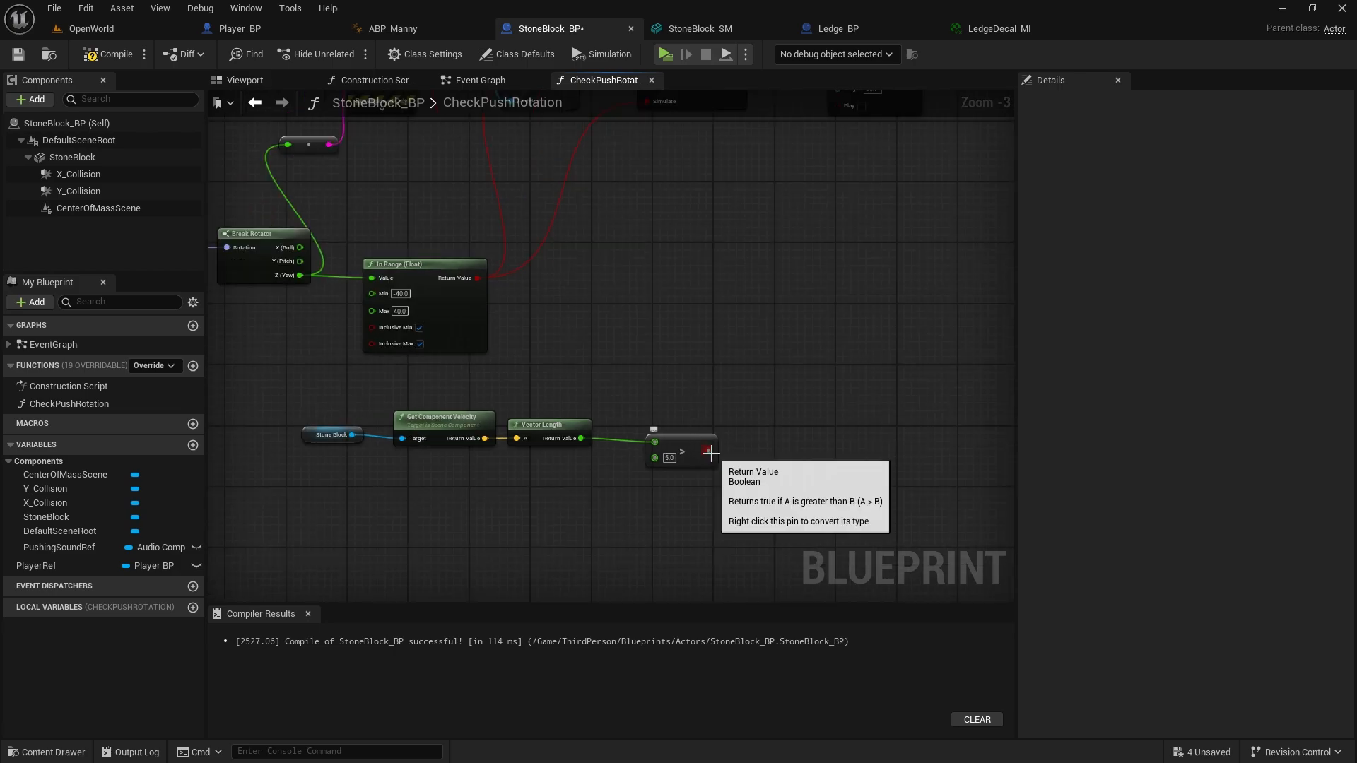
Connect the greater-than result to Play Pushing Sound's Play input, then compile and save the blueprint
left_click_drag(708, 453, 838, 306)
right_click_drag(896, 248, 683, 466)
left_click(110, 54)
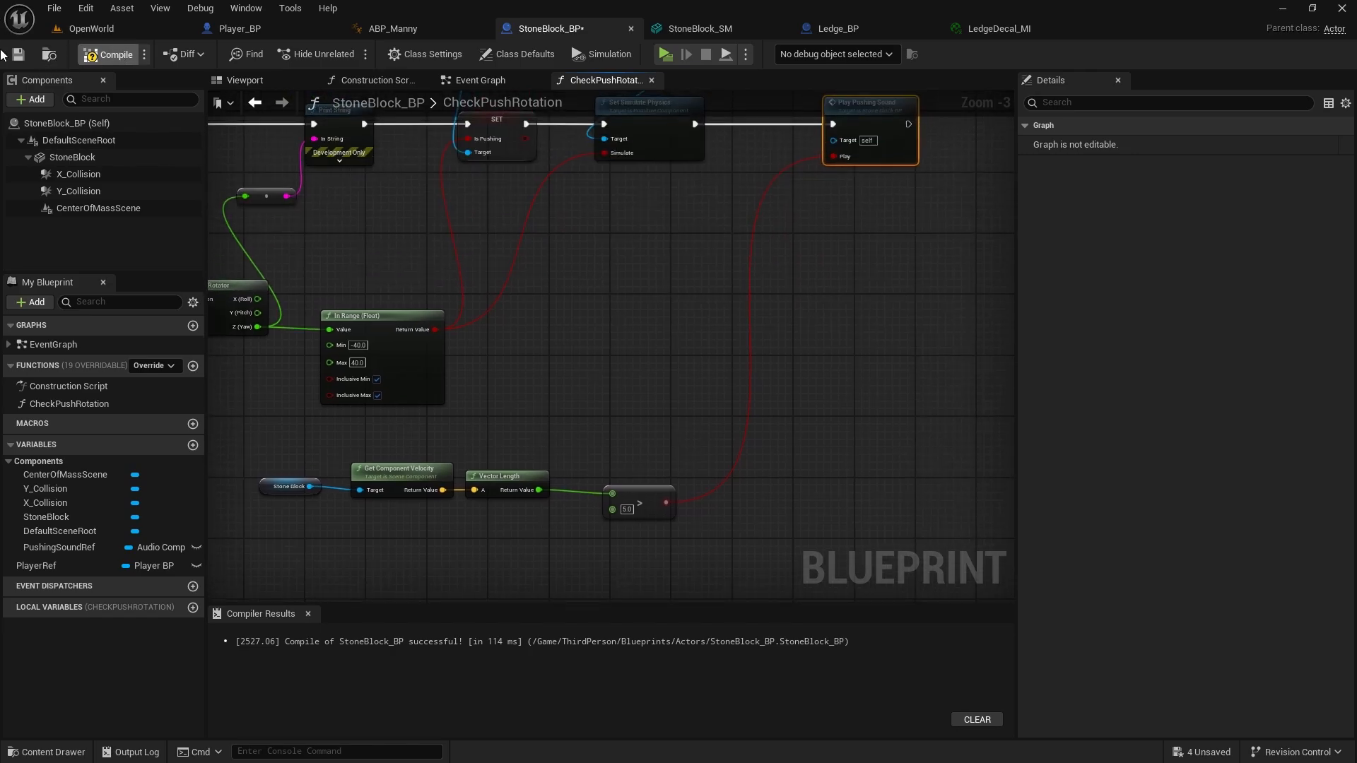
In the event graph, add a custom event named ResetSound above the PlayPushingSound event
left_click(463, 80)
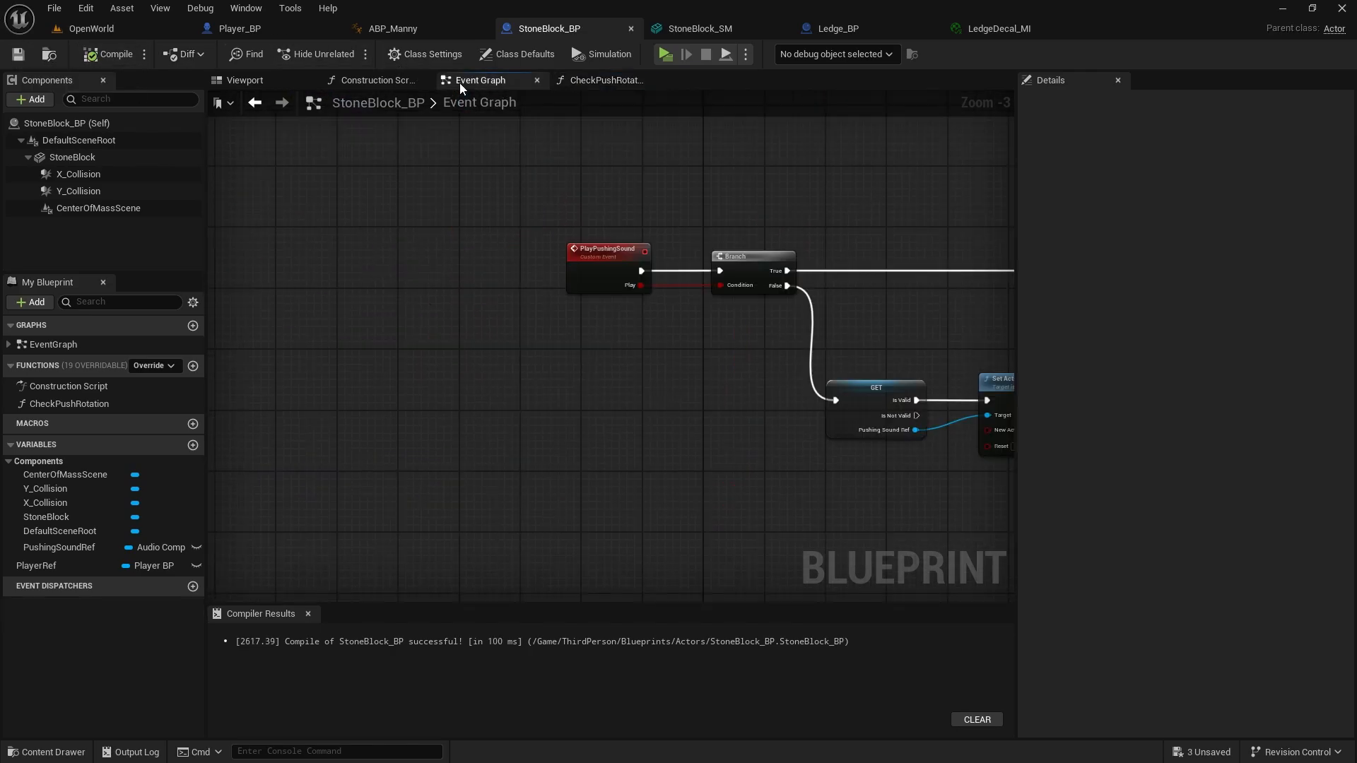
scroll(558, 286, "down", 2)
right_click_drag(558, 285, 406, 482)
scroll(748, 288, "up", 2)
right_click_drag(748, 289, 637, 533)
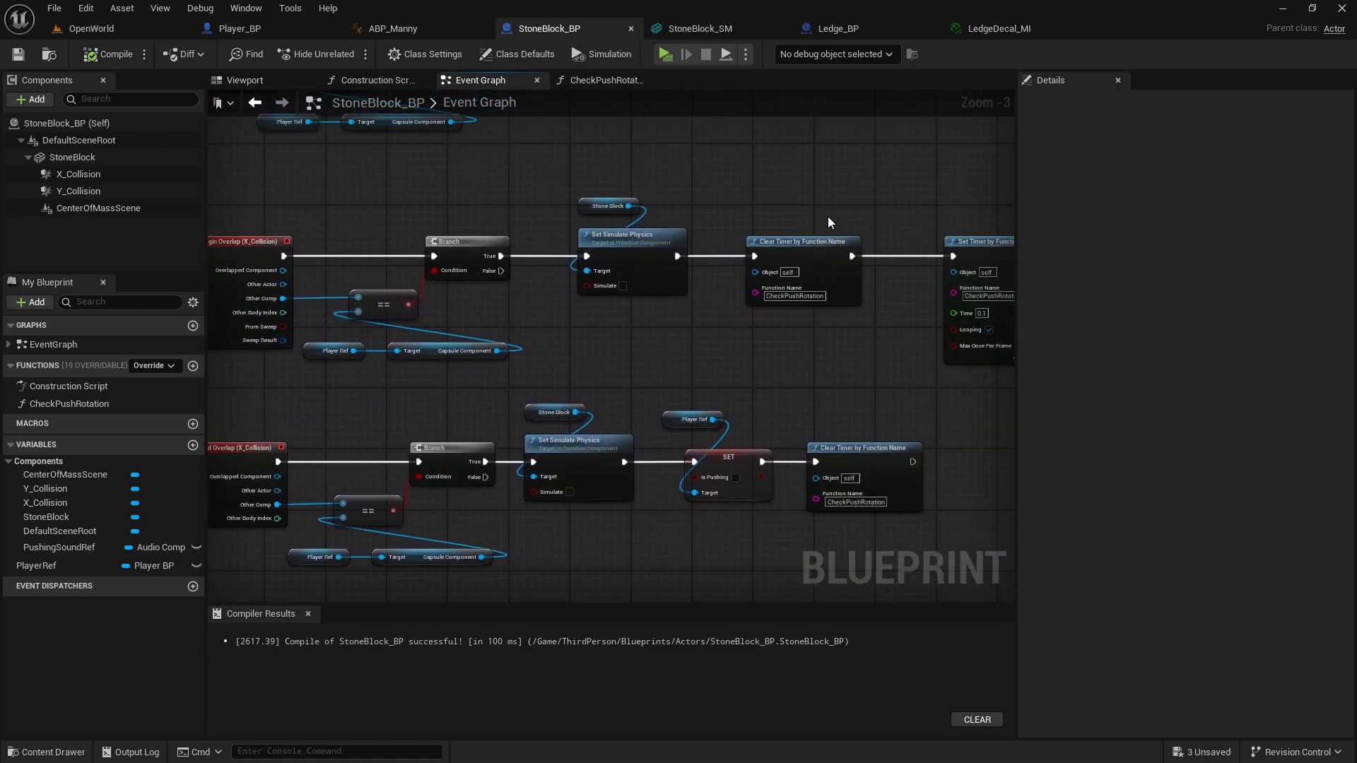
right_click_drag(735, 389, 1012, 144)
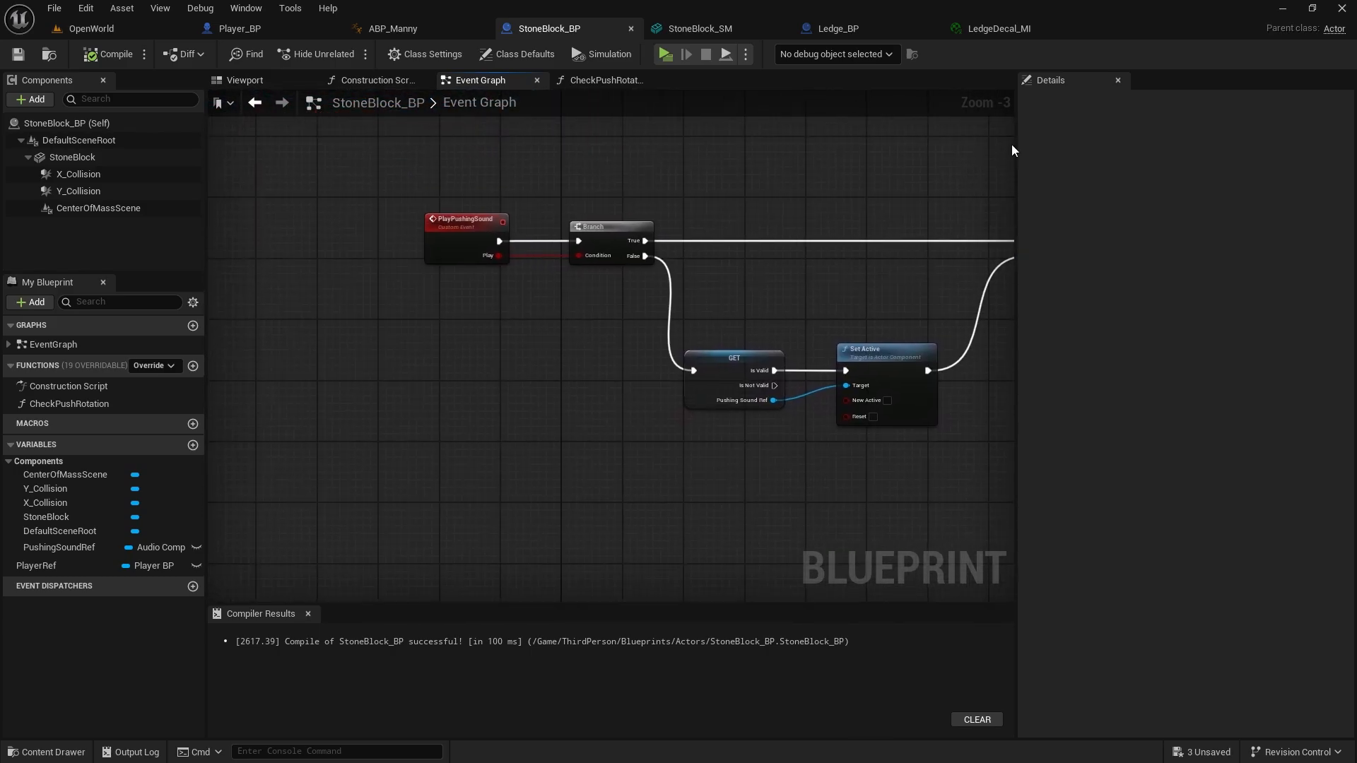
right_click_drag(778, 396, 514, 385)
right_click_drag(617, 217, 854, 257)
right_click(482, 214)
type("custom")
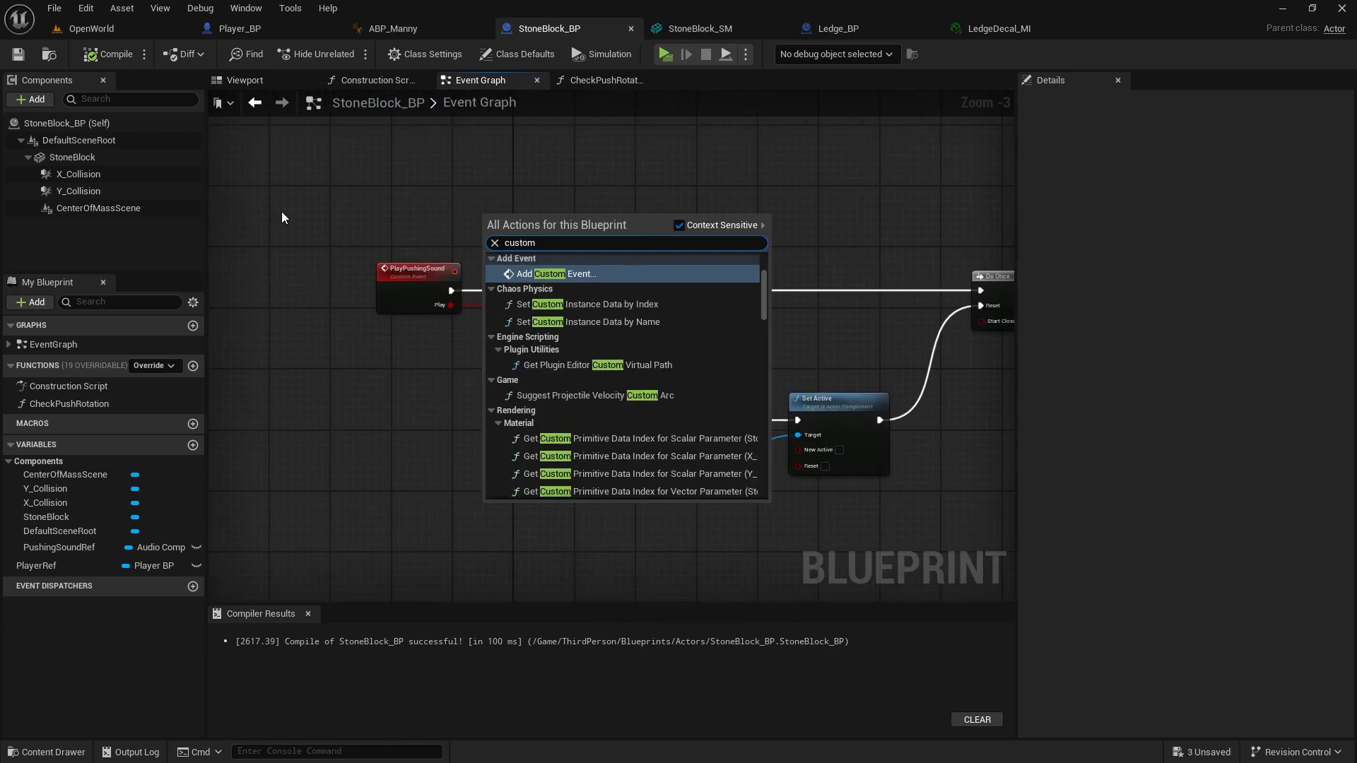
left_click(531, 272)
type("ResetSound")
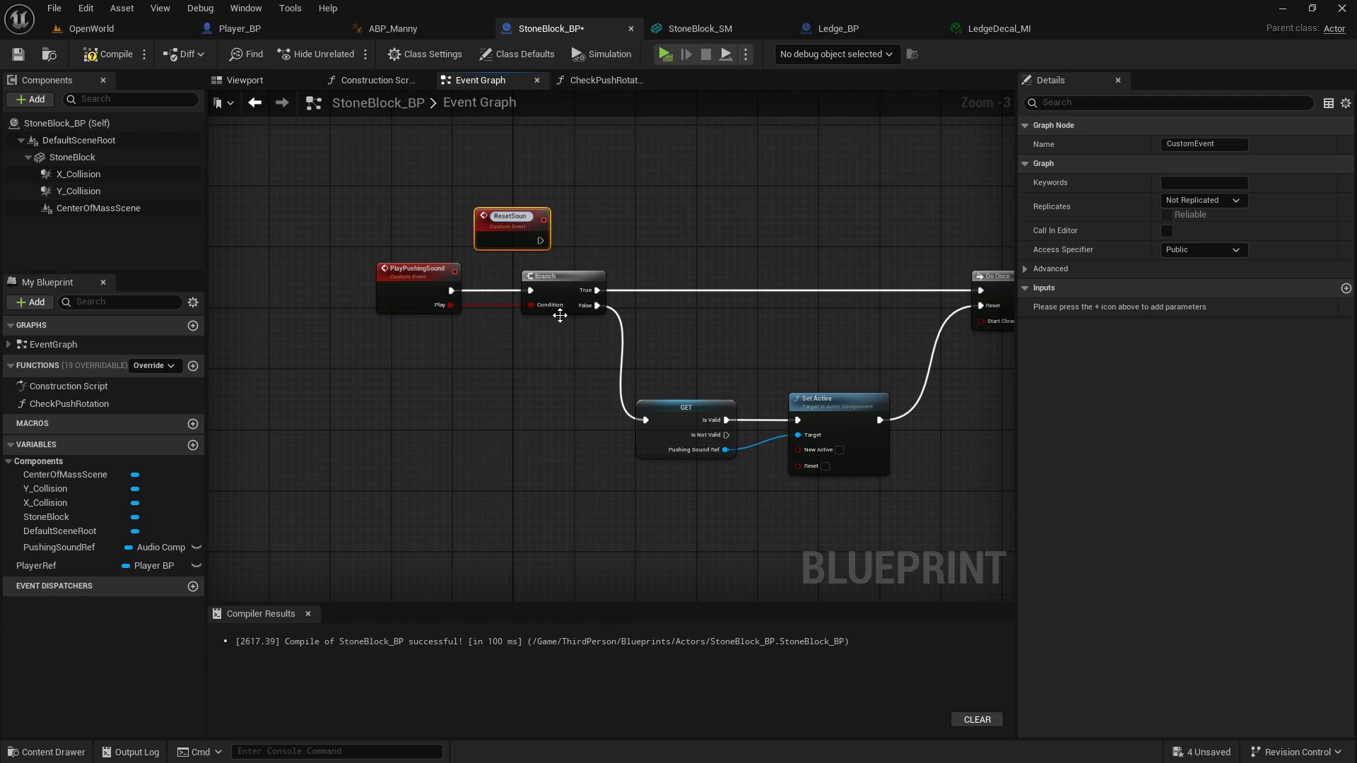
left_click(575, 261)
Position the ResetSound event above the Branch and connect its execution output to the validated Pushing Sound Ref GET node
right_click_drag(451, 303, 450, 423)
left_click_drag(505, 346, 473, 301)
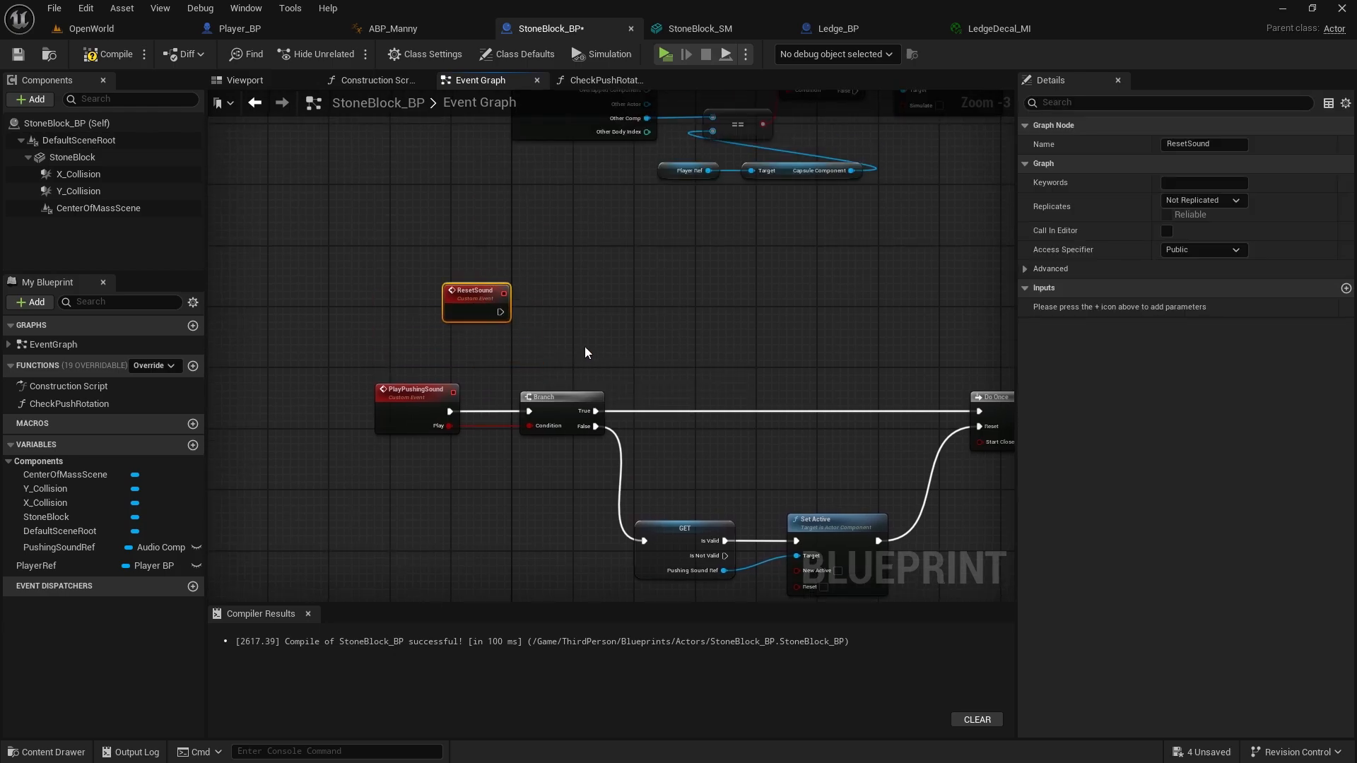
right_click_drag(584, 351, 642, 268)
left_click_drag(514, 208, 585, 183)
right_click_drag(696, 421, 593, 369)
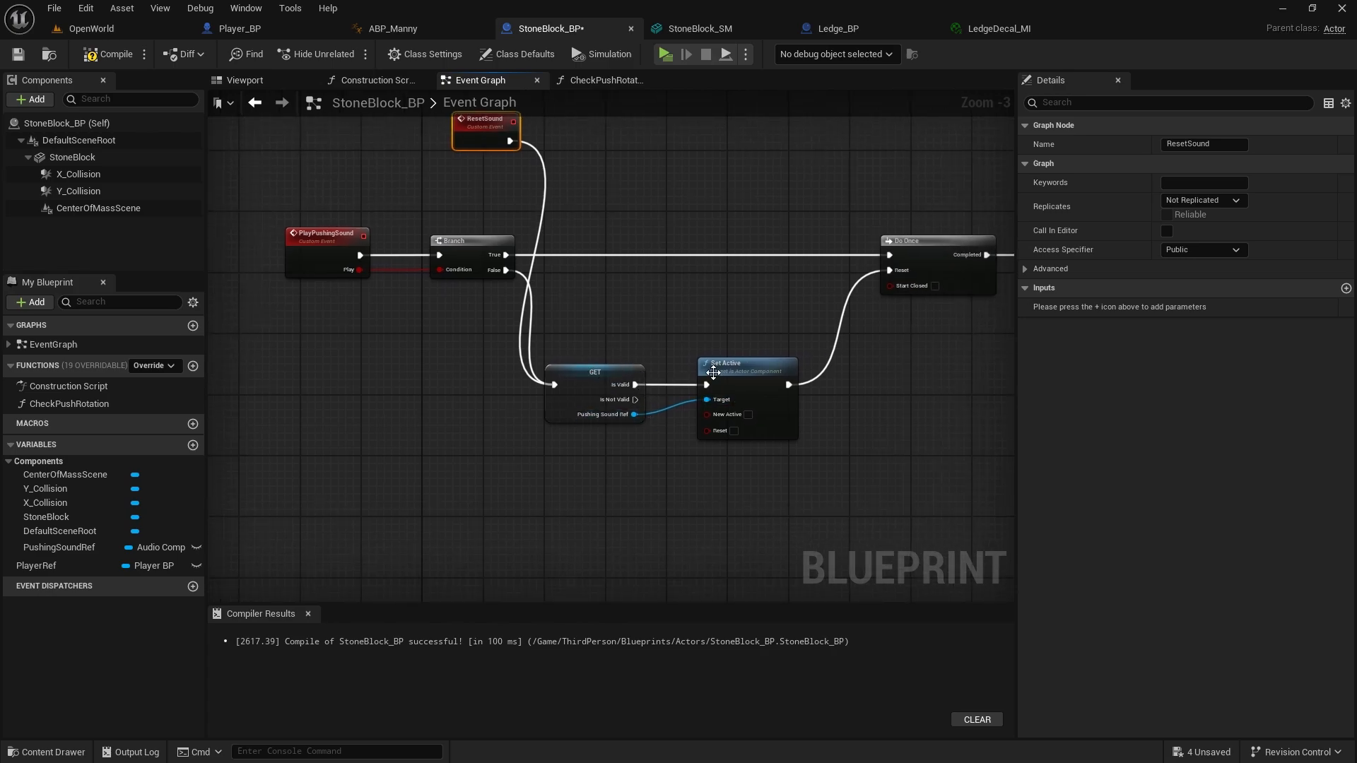
Call Reset Sound after Clear Timer by Function Name in the X_Collision end-overlap chain
right_click_drag(714, 372, 631, 425)
right_click_drag(723, 375, 610, 494)
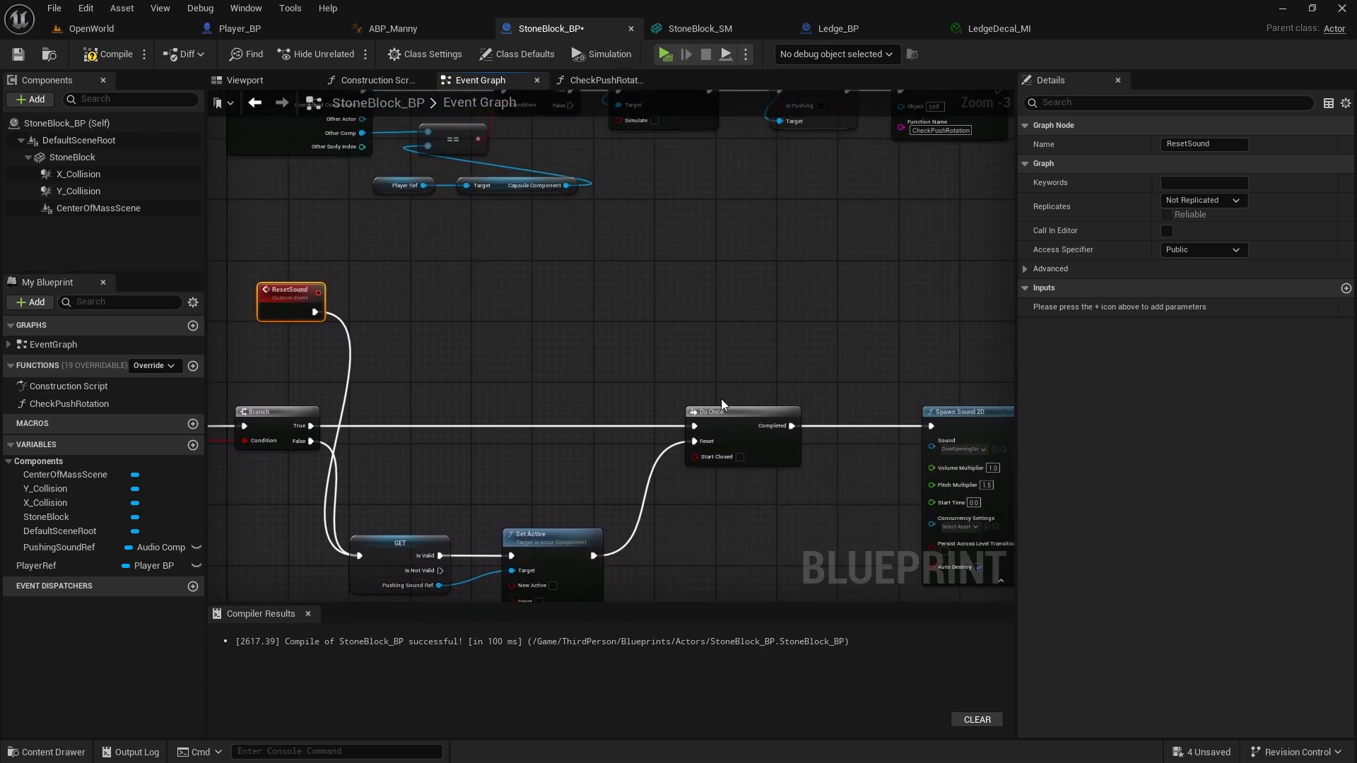
right_click_drag(629, 367, 752, 635)
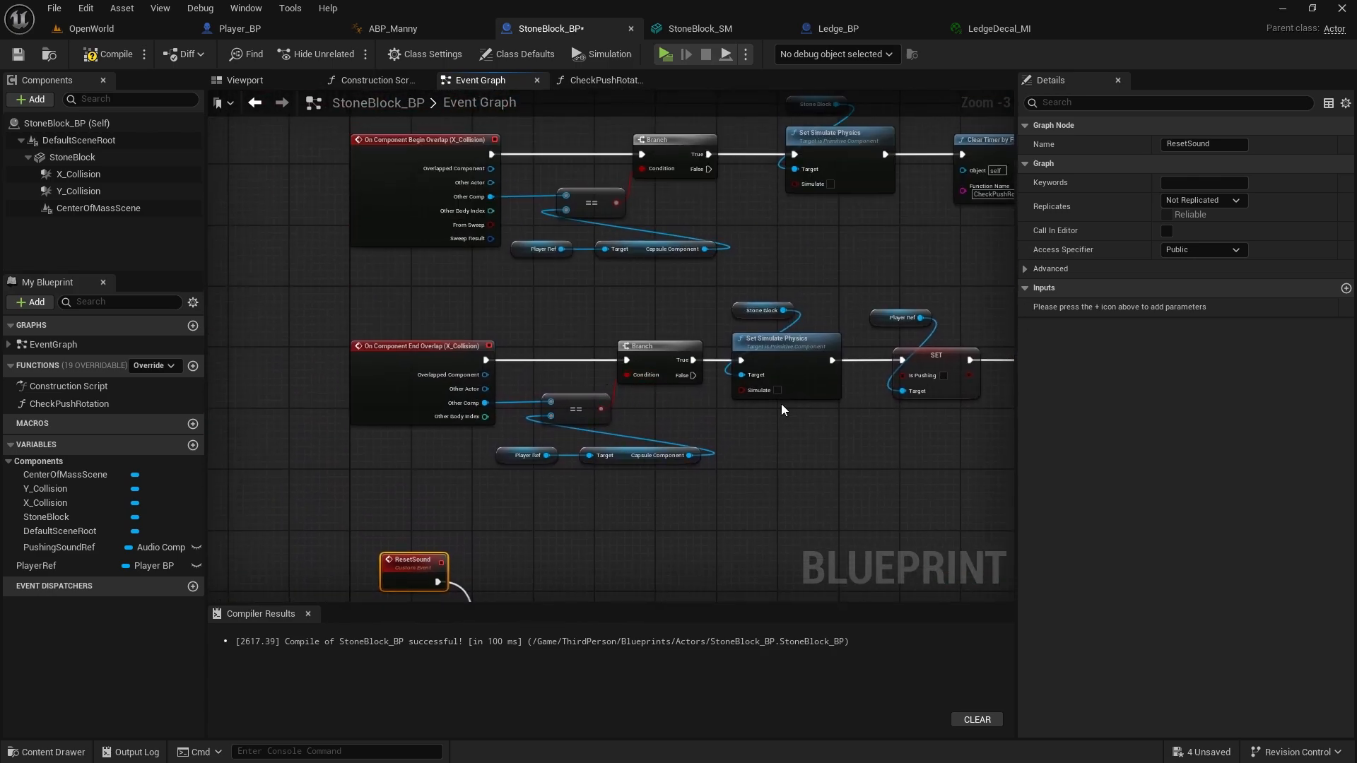
right_click_drag(782, 404, 523, 375)
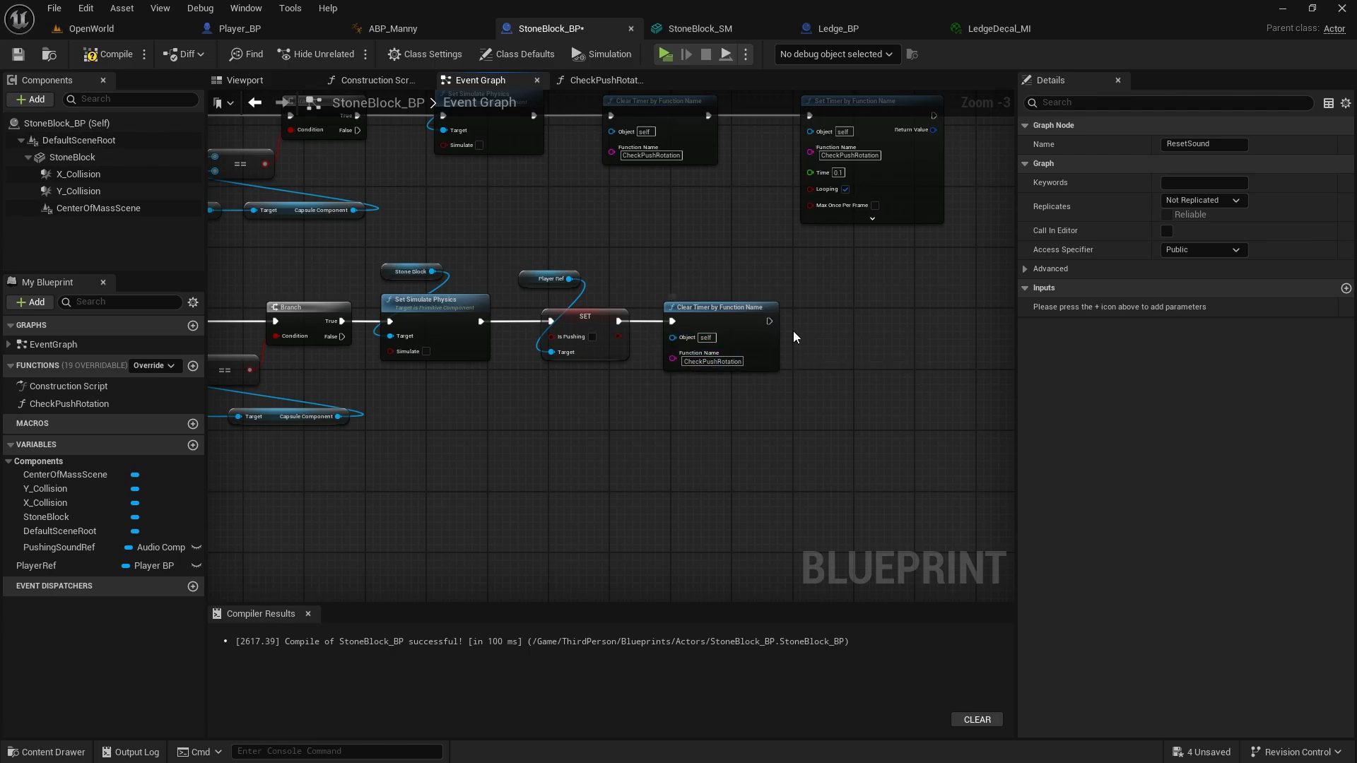
left_click_drag(767, 323, 820, 328)
type("reset so")
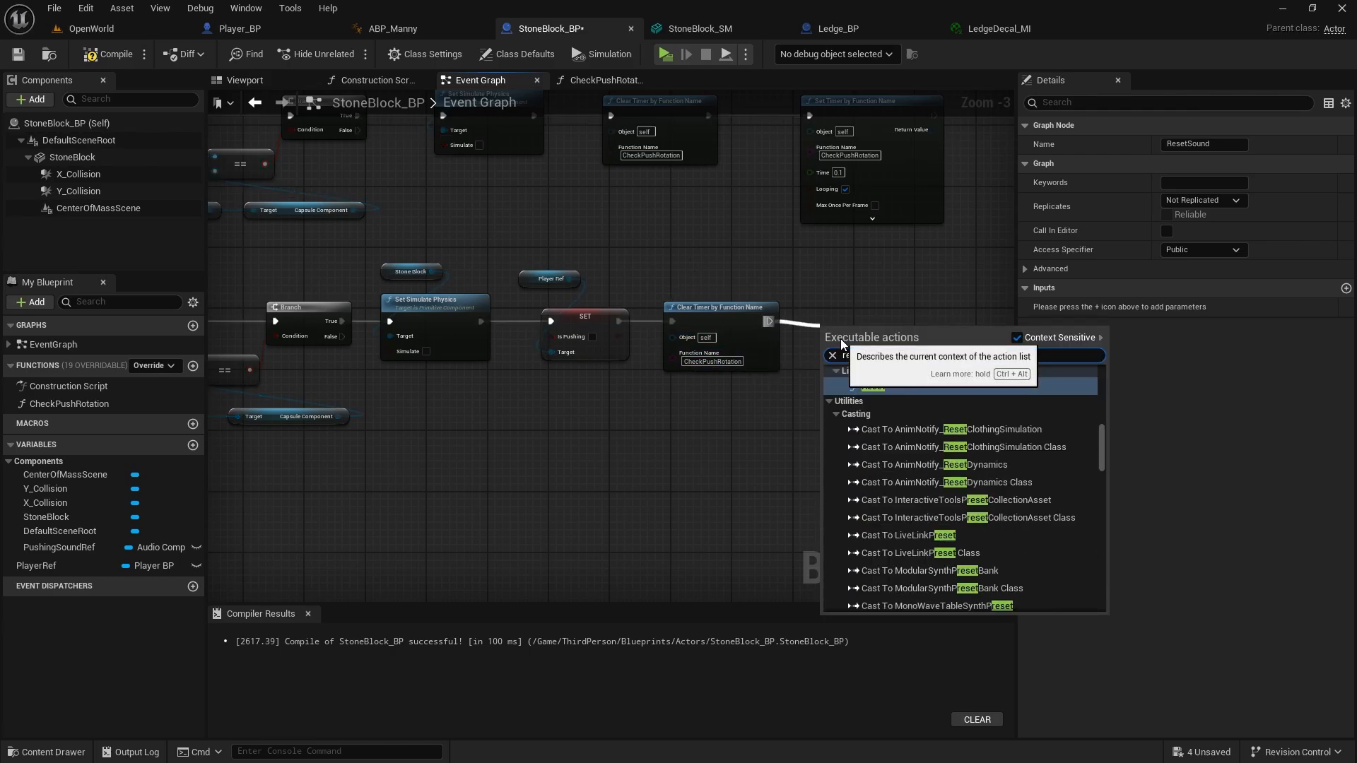
type("und")
left_click(879, 387)
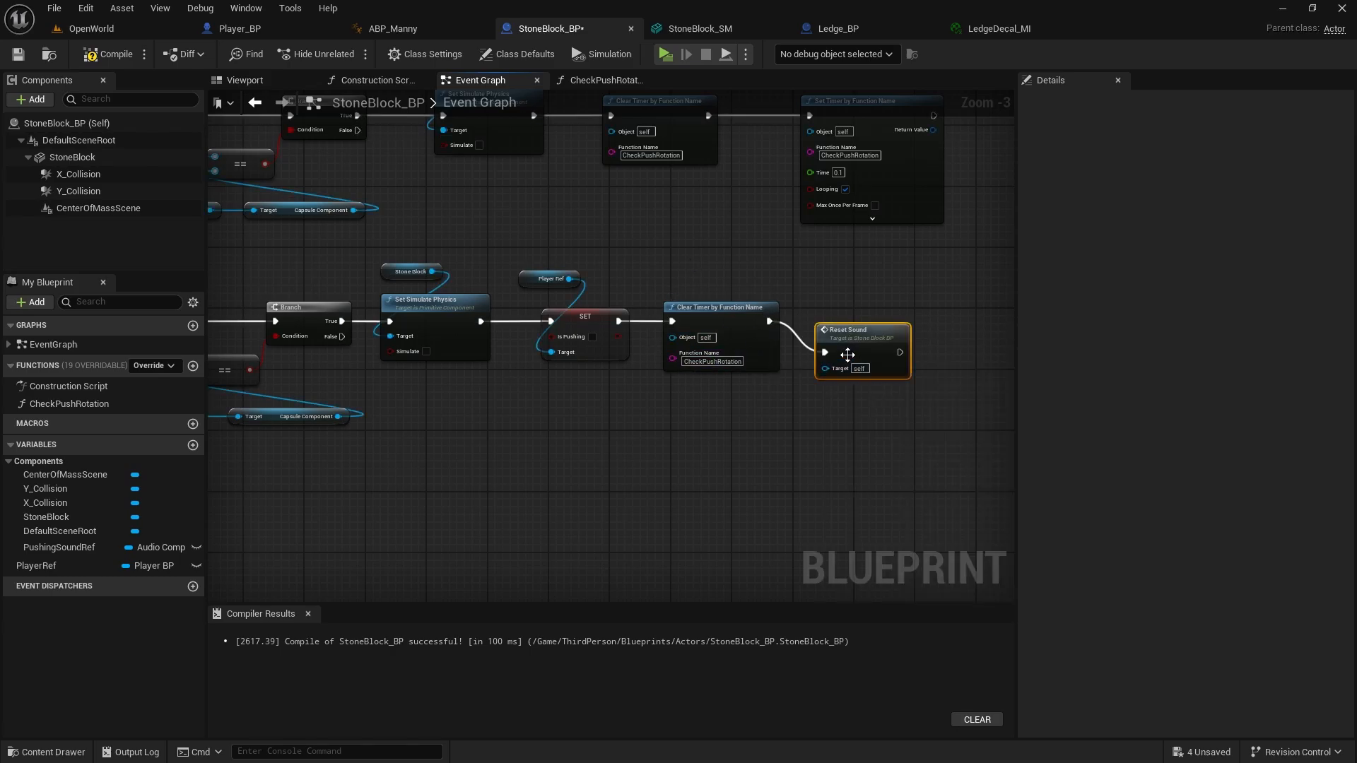
Call Reset Sound after Clear Timer by Function Name in the Y_Collision end-overlap chain, then compile and save the blueprint
right_click_drag(817, 205, 729, 360)
left_click_drag(729, 363, 821, 366)
type("reset sound")
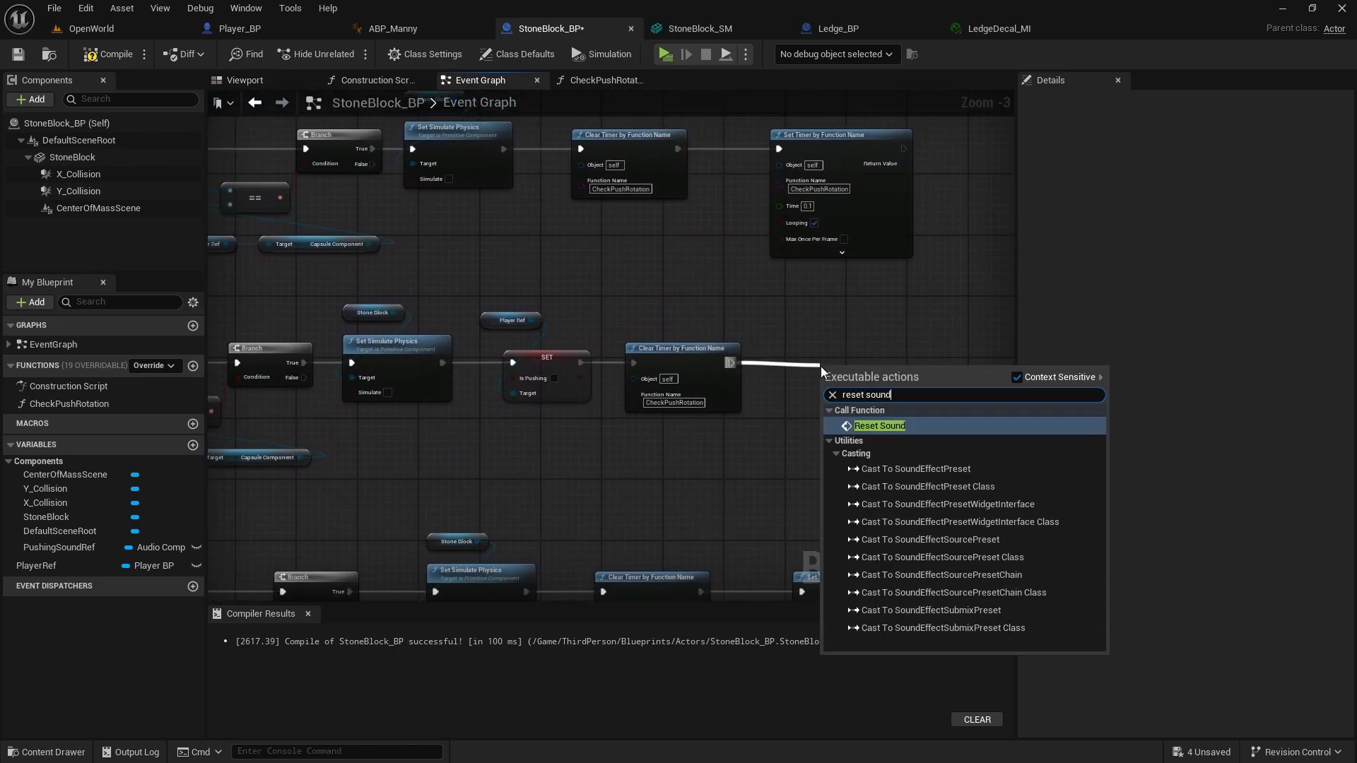
left_click(919, 425)
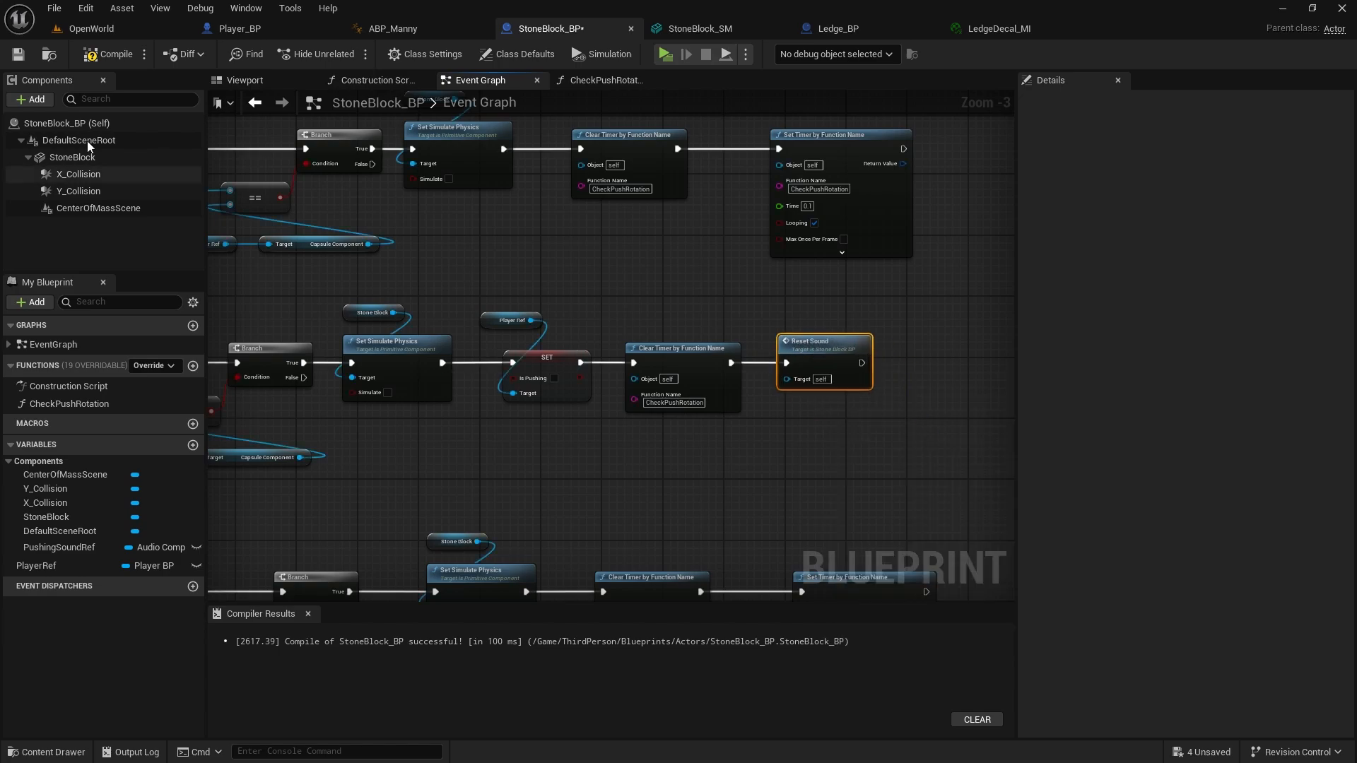
left_click(110, 53)
left_click(17, 55)
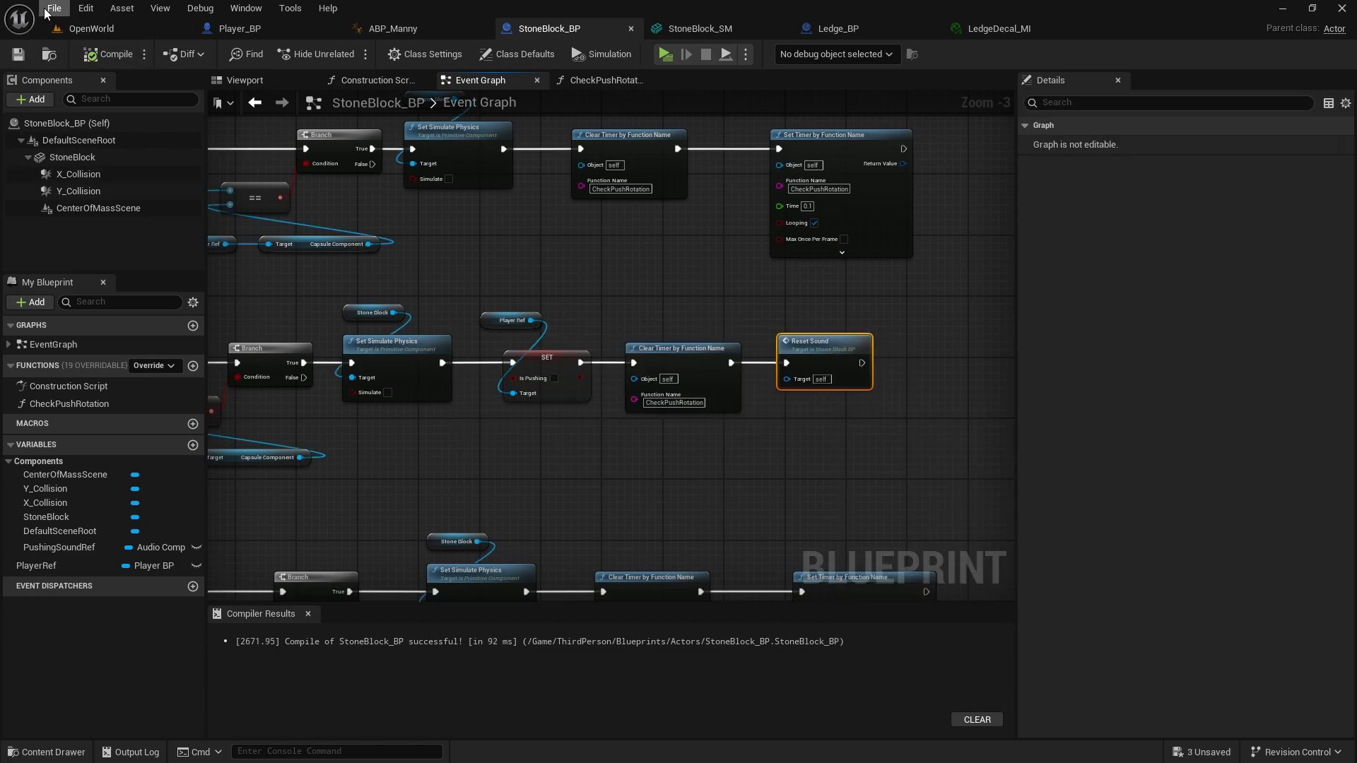
Play the OpenWorld level and push the stone block, stopping and resuming to test the pushing sound
left_click(141, 28)
left_click(350, 54)
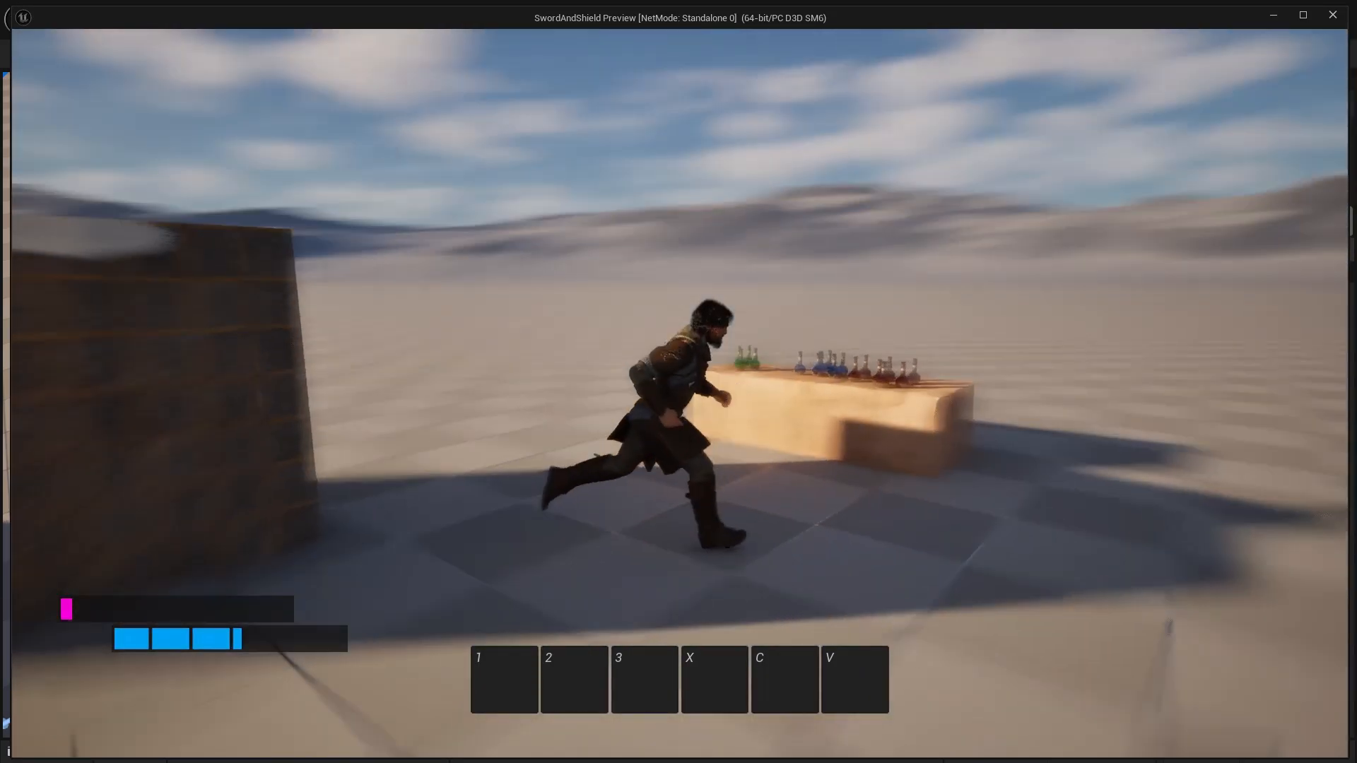
key("w")
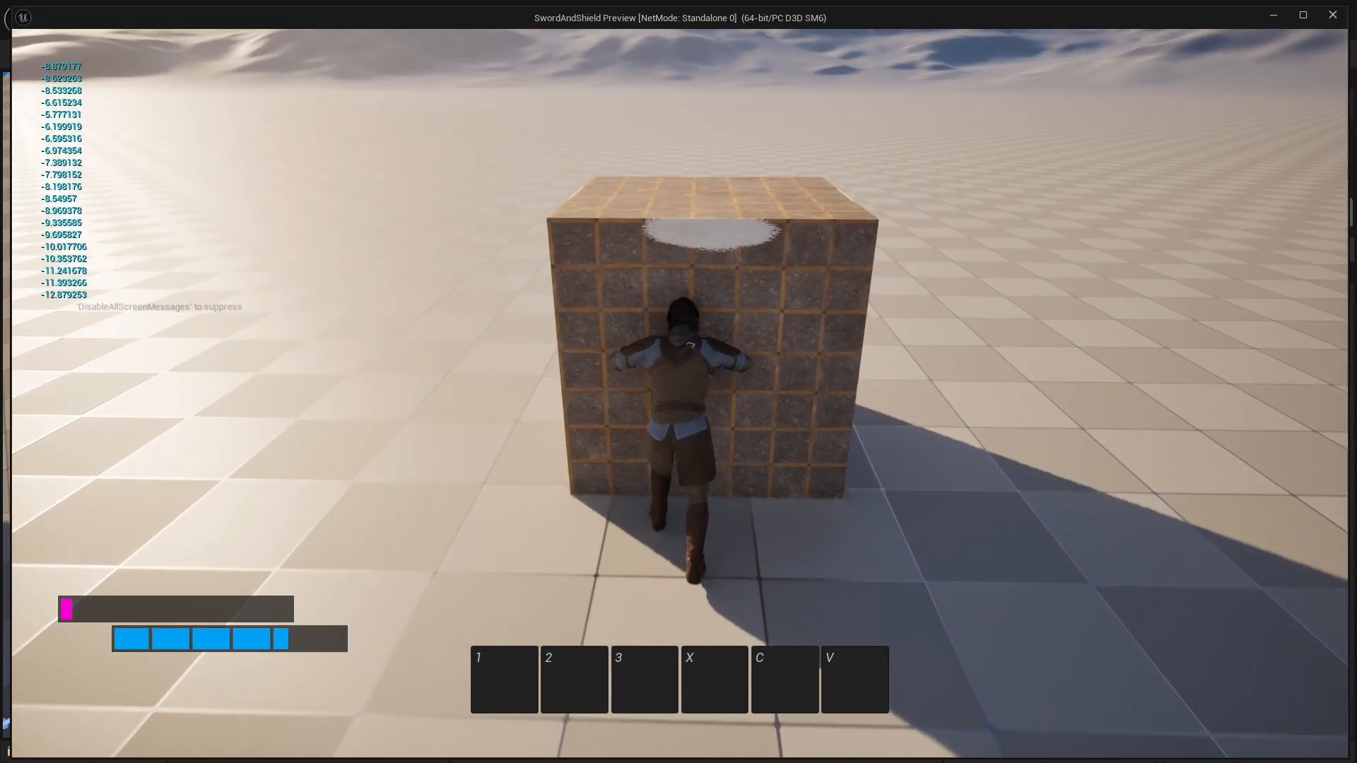
key("a")
key("d")
key("w")
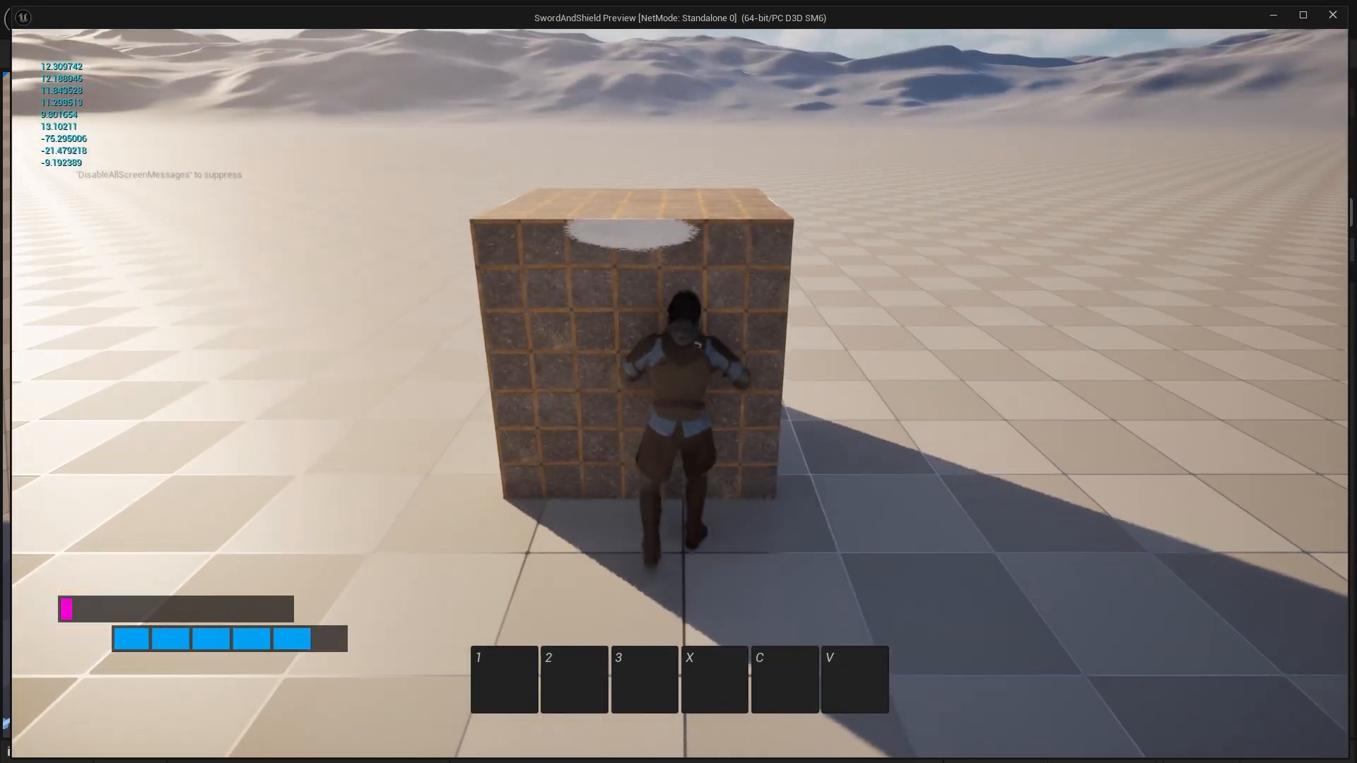
key("s")
key("w")
key("w")
key("d")
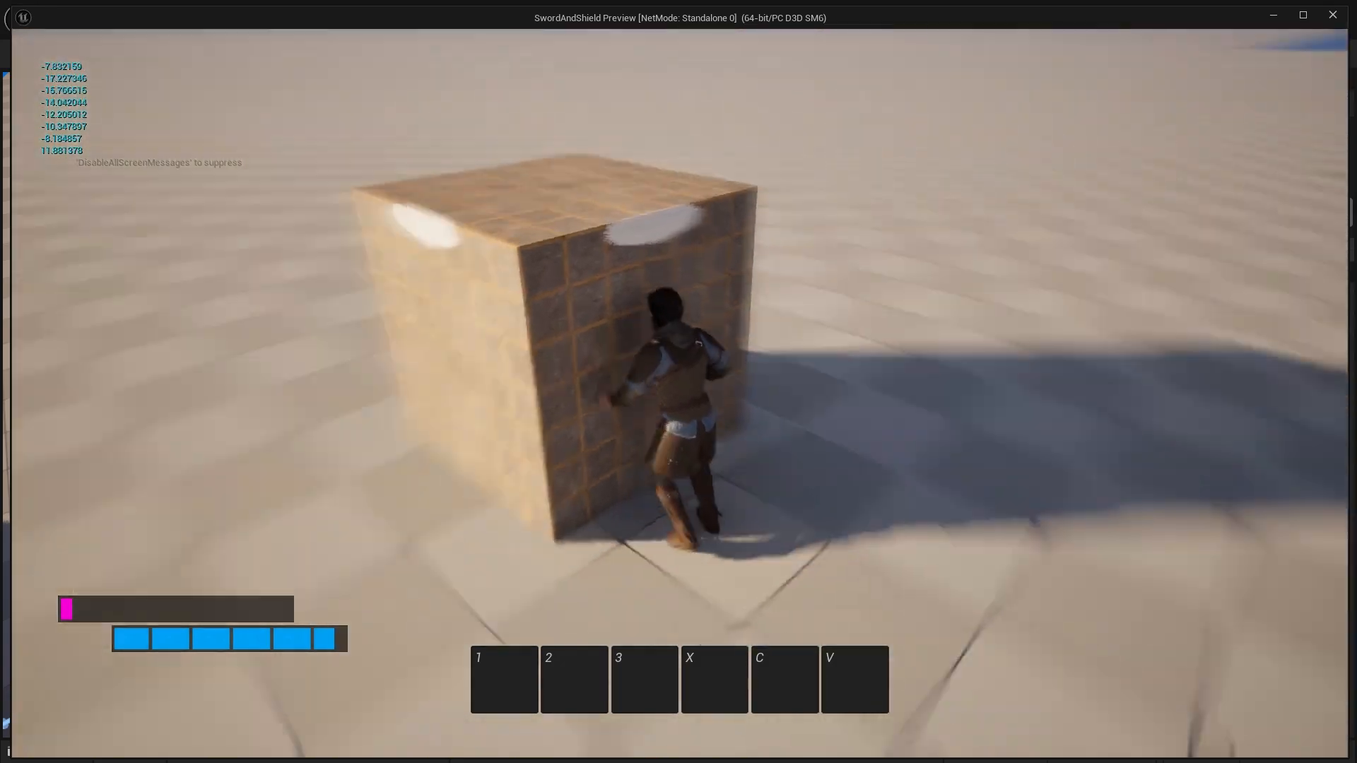
Walk around the stone block and push it from its other sides to test the sound
key("w")
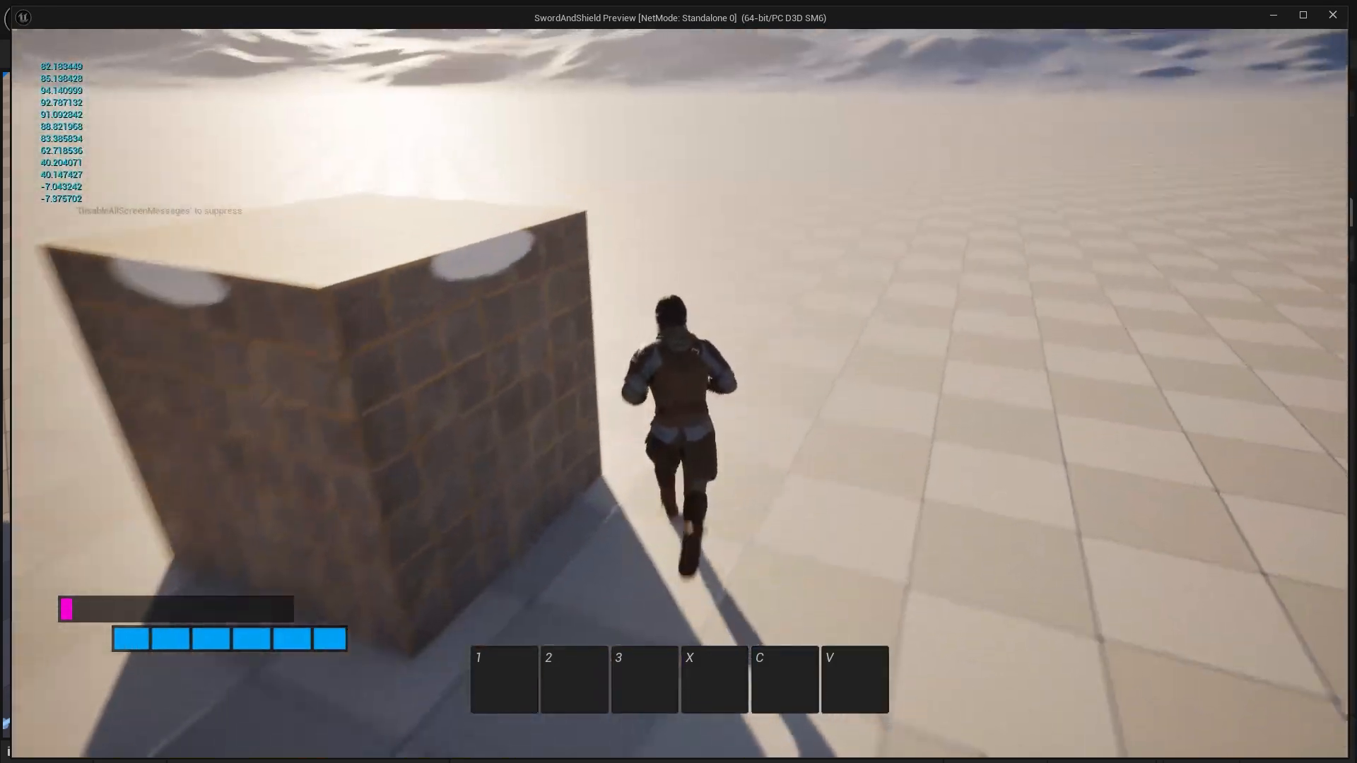
key("w")
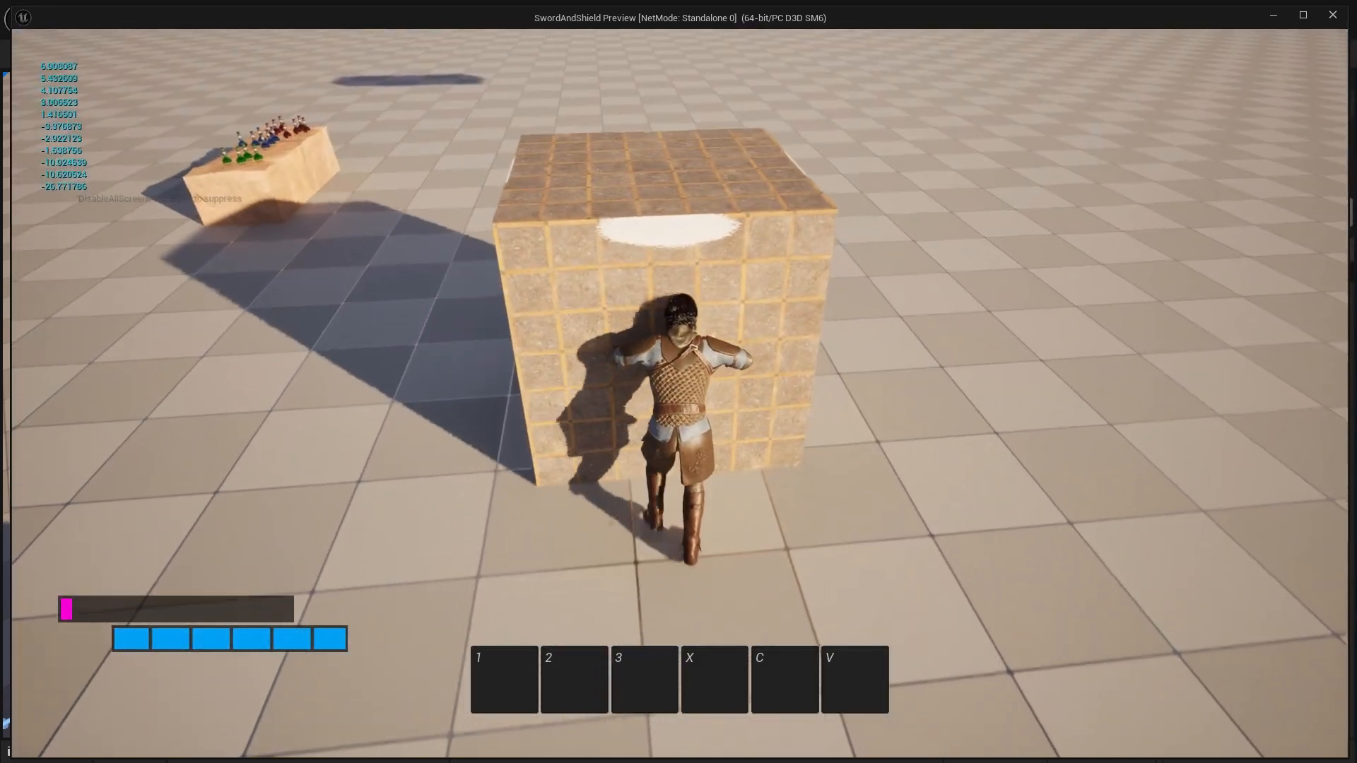
key("w")
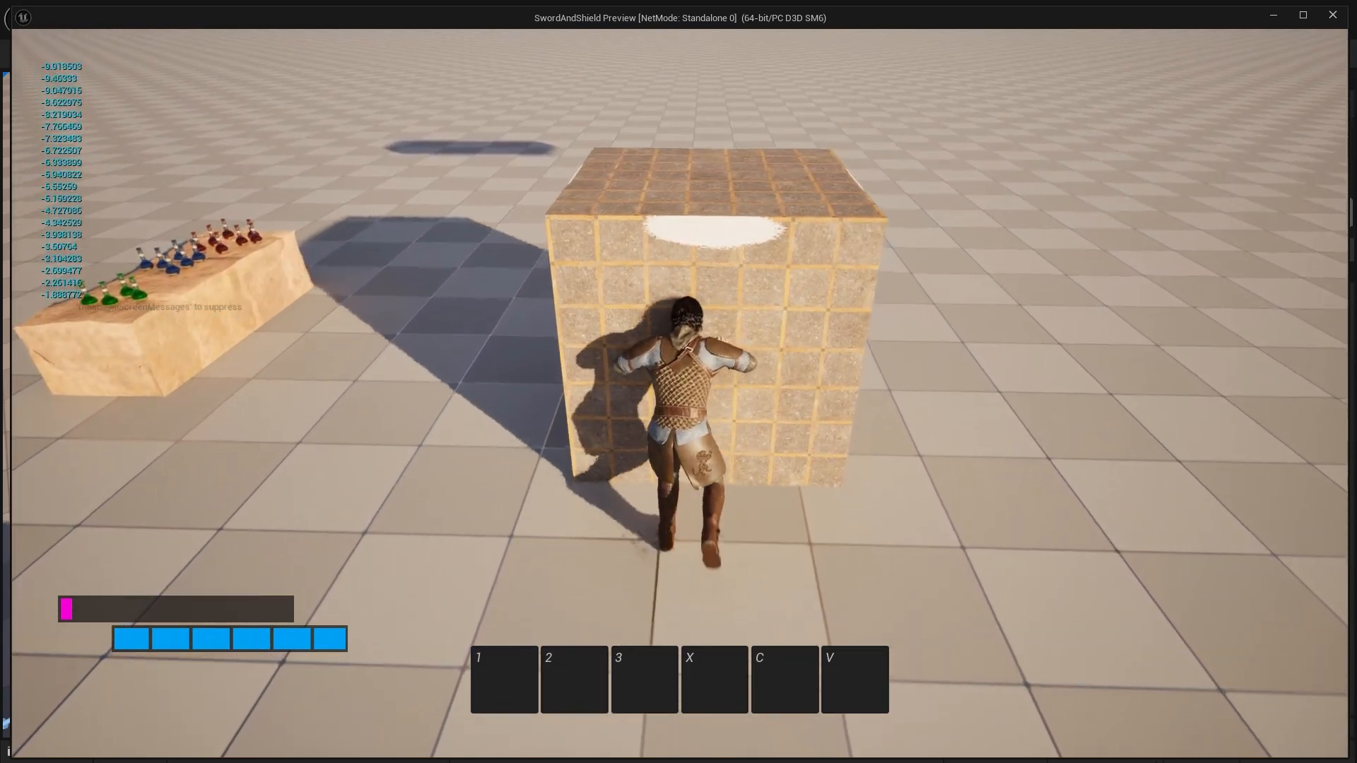
key("w")
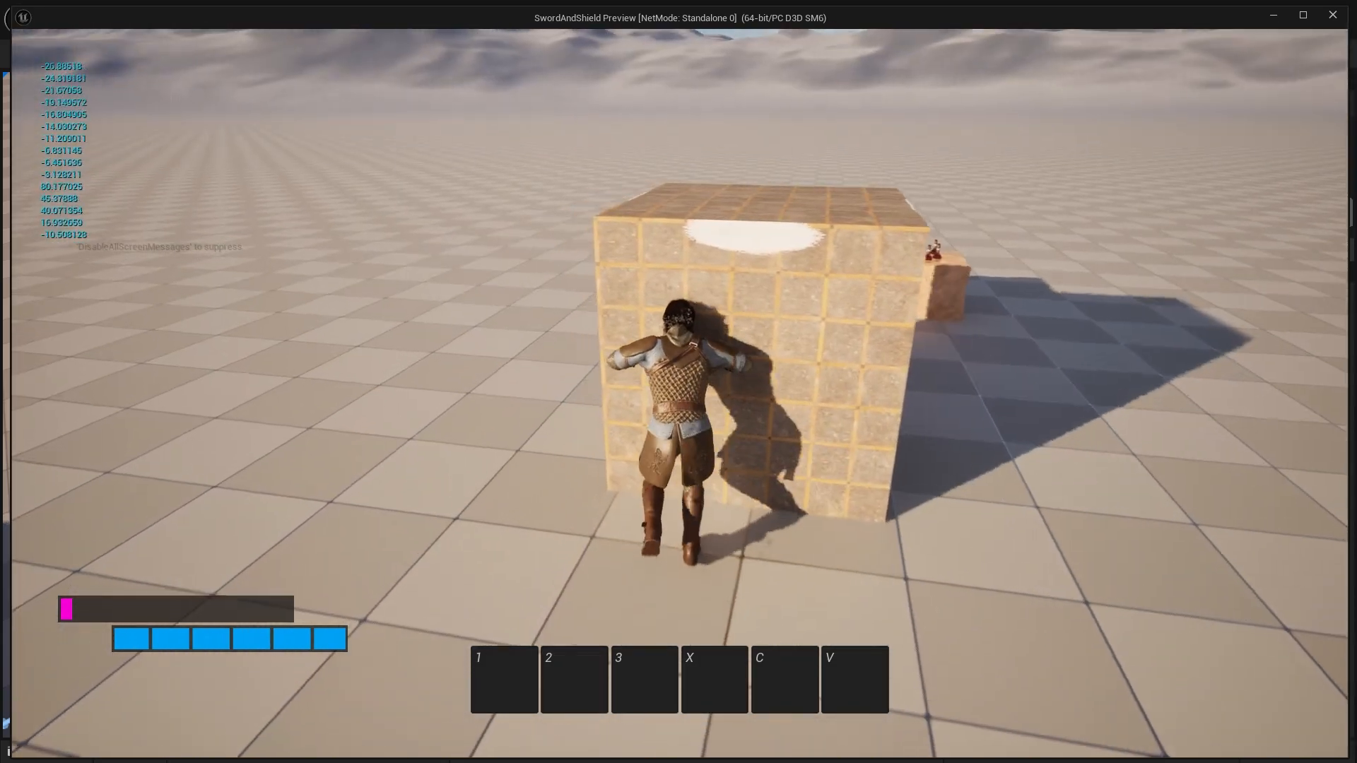
key("w")
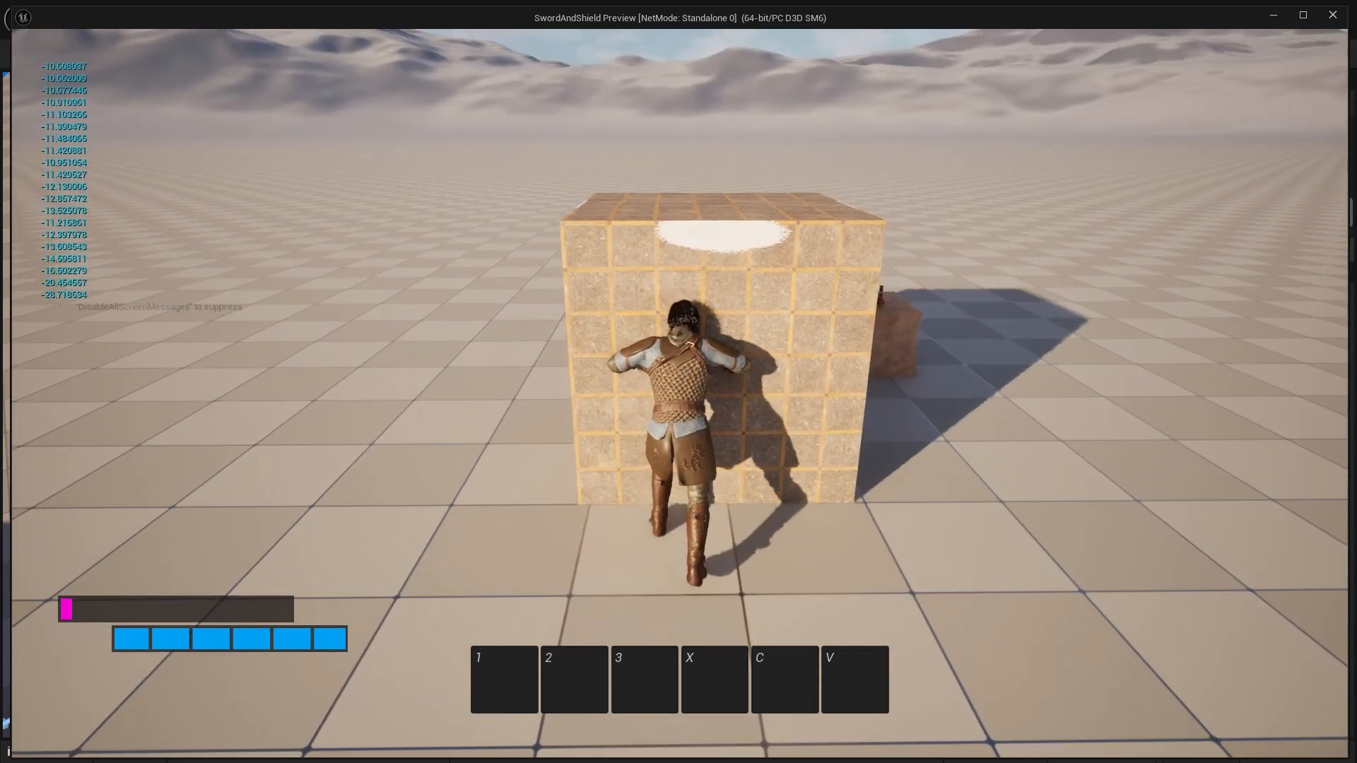
key("w")
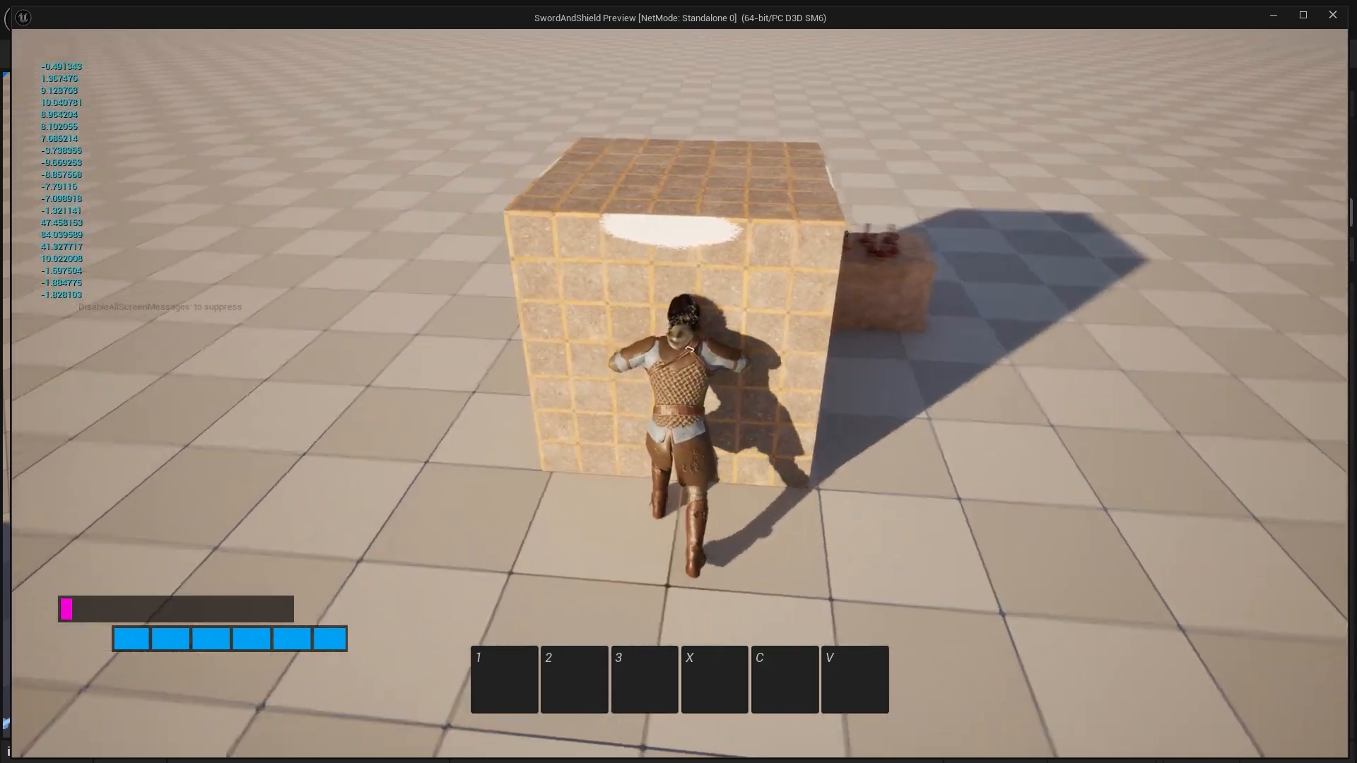
Move the character off the stone block, jump beside it and run around it to test leaving its collision areas
key("d")
key("w")
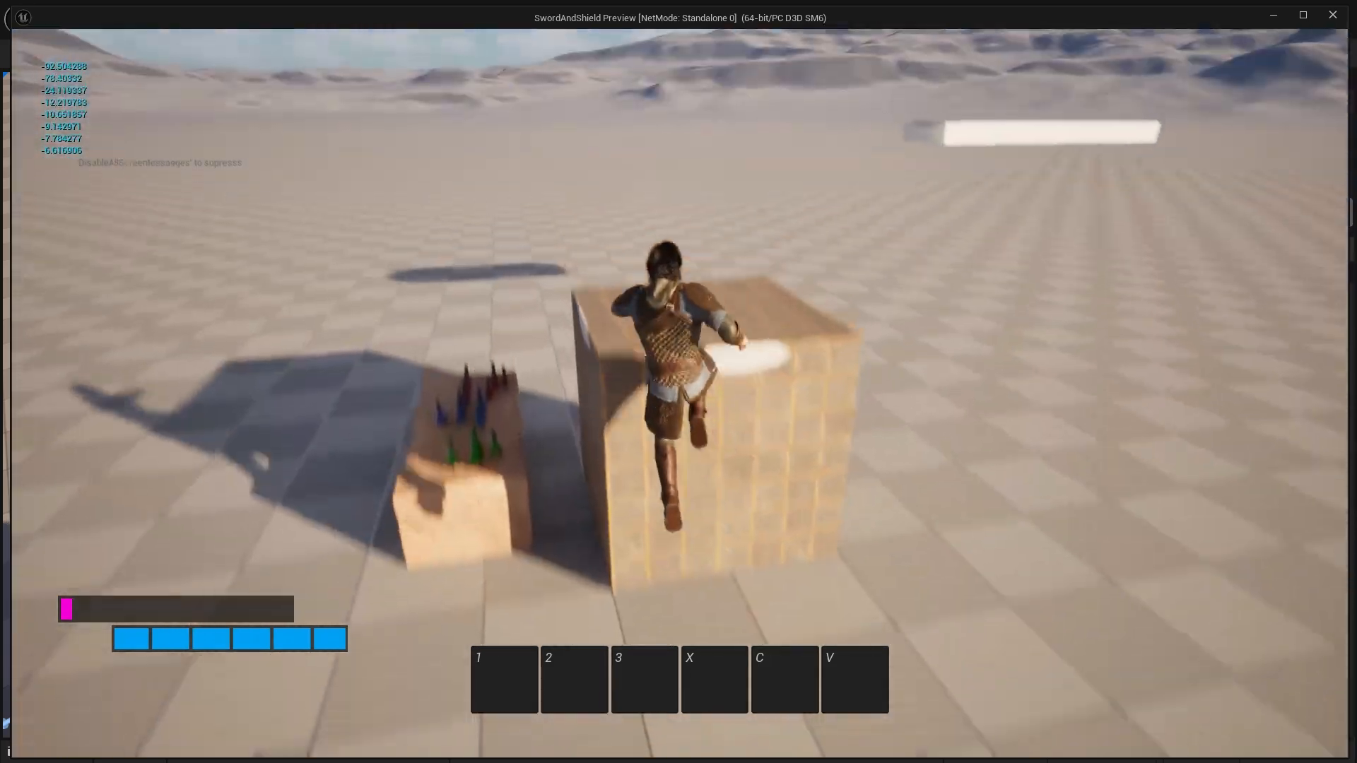
key("w")
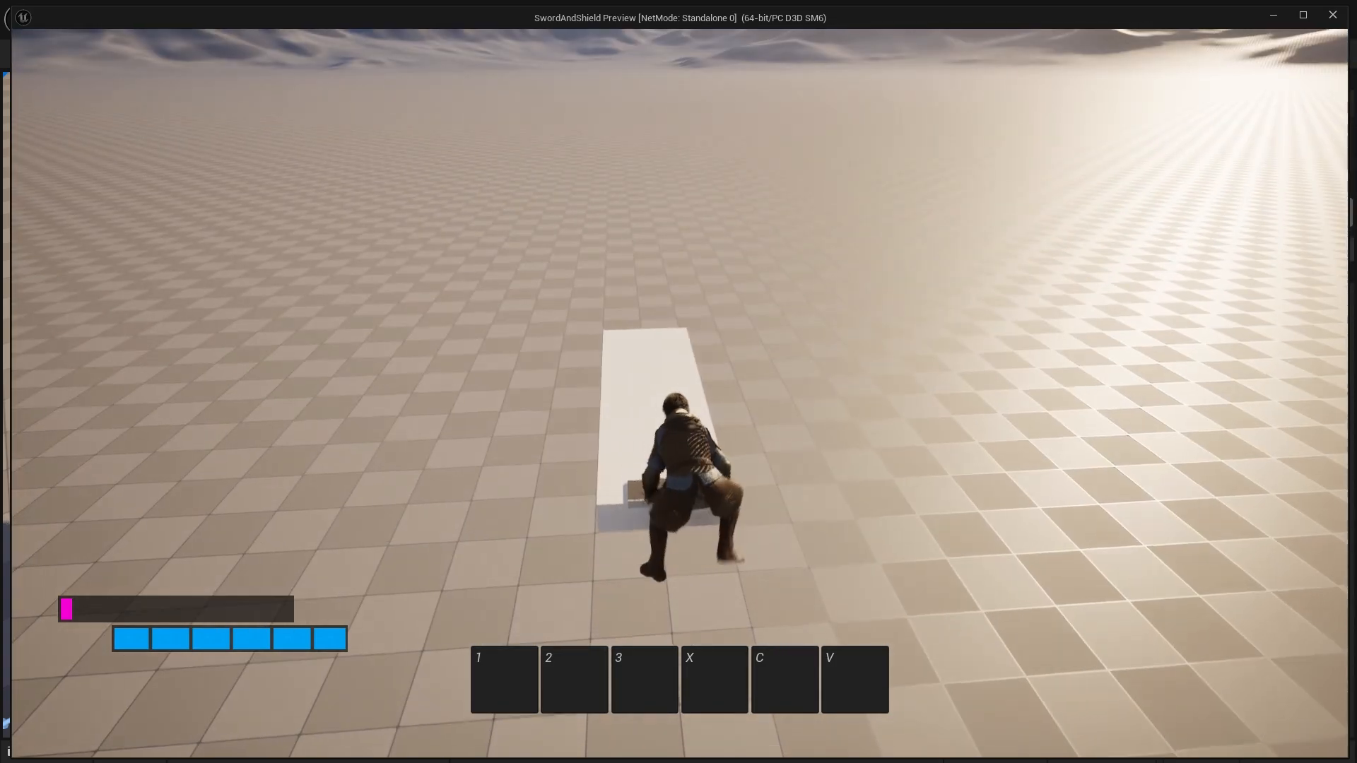
key("w")
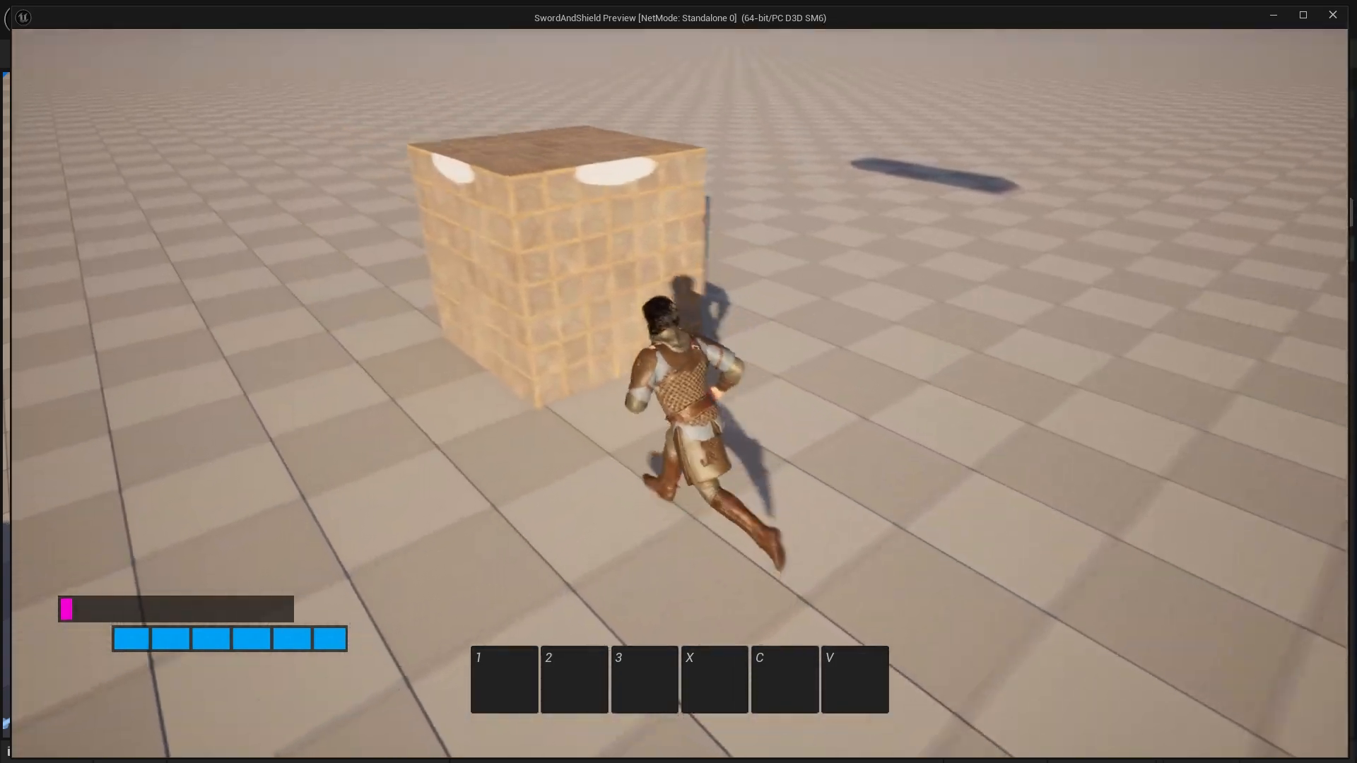
key("a")
key("s")
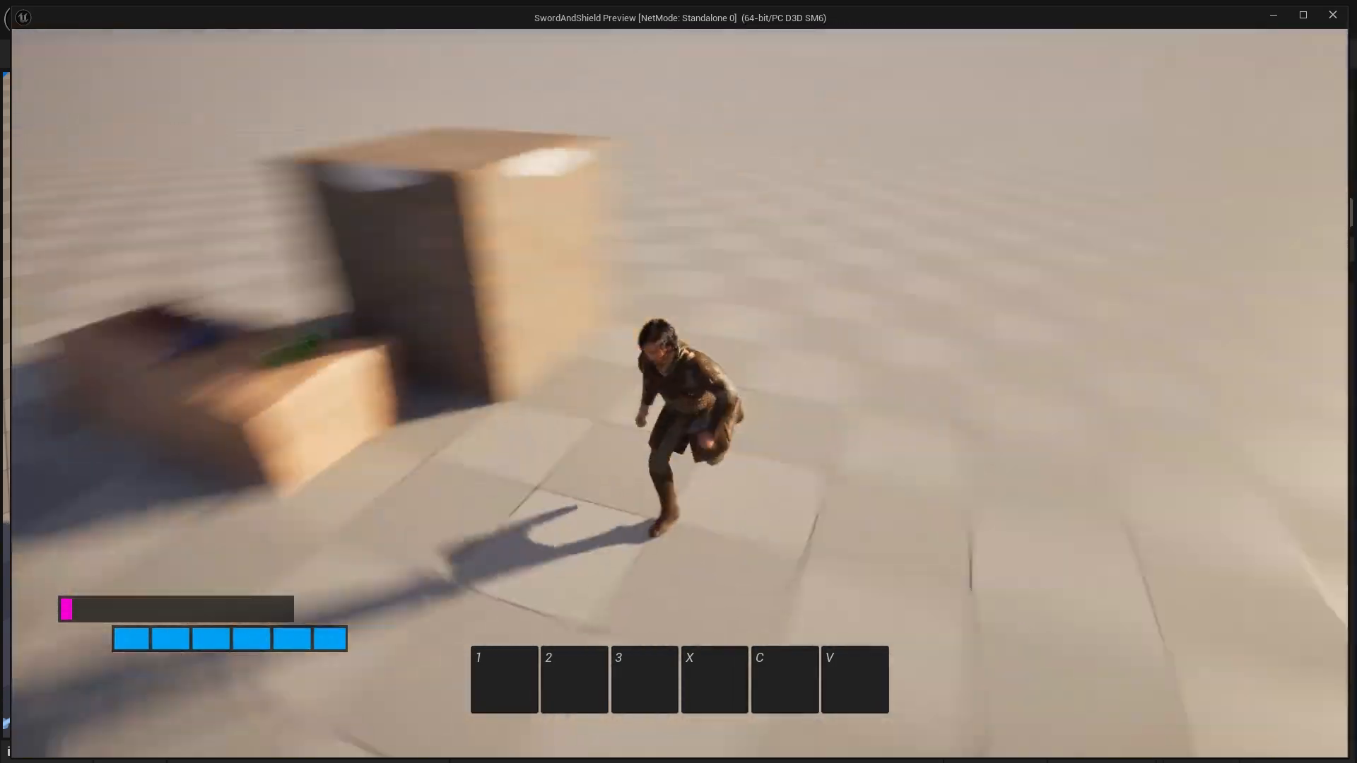
key("w")
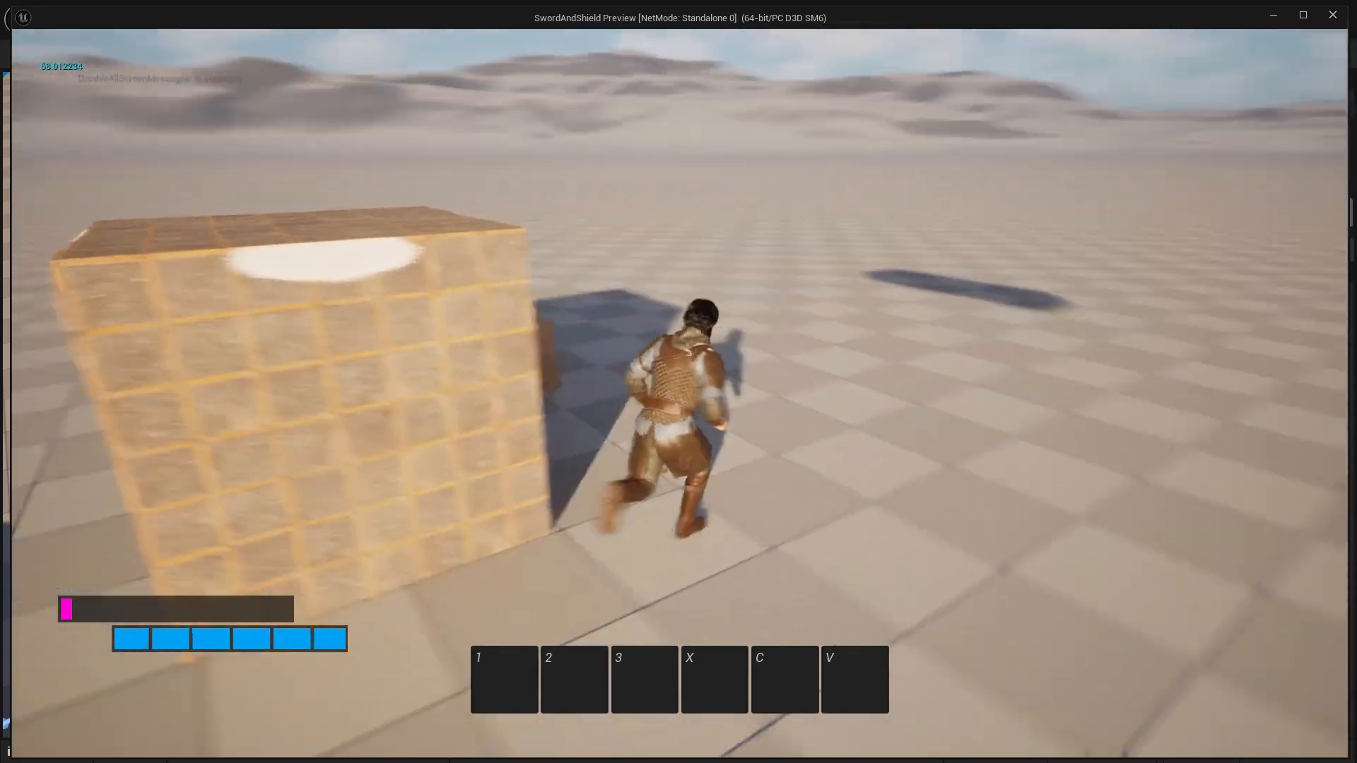